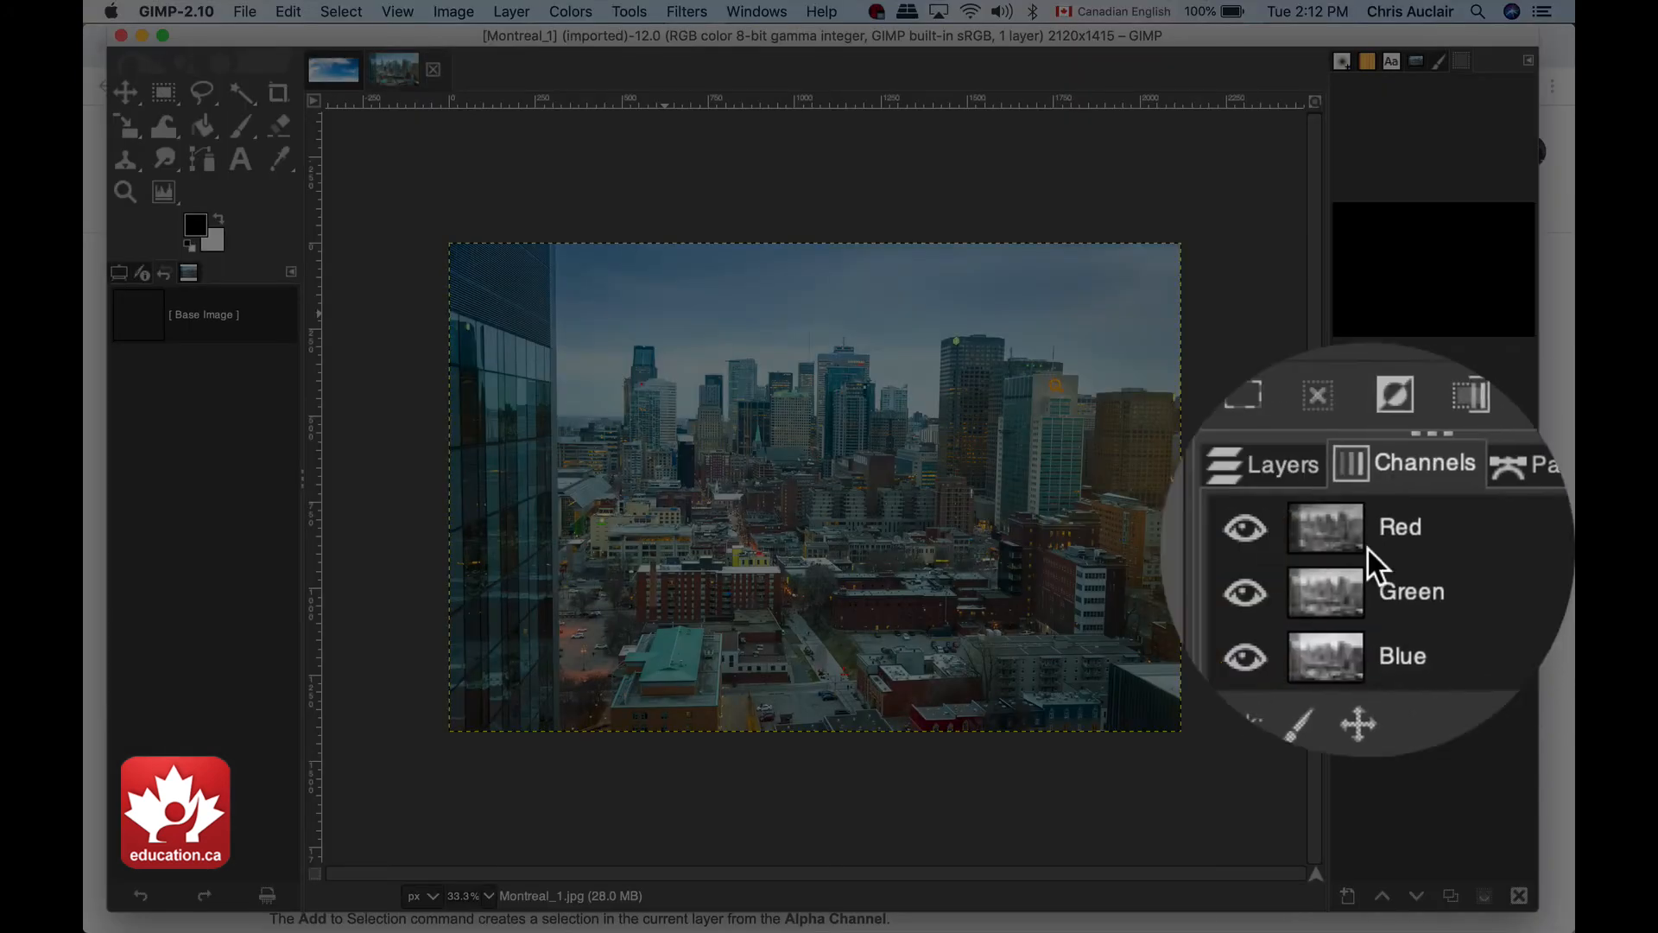
Select part of the sky in the Montreal_1 layer with Fuzzy Select in add mode.
click(1357, 511)
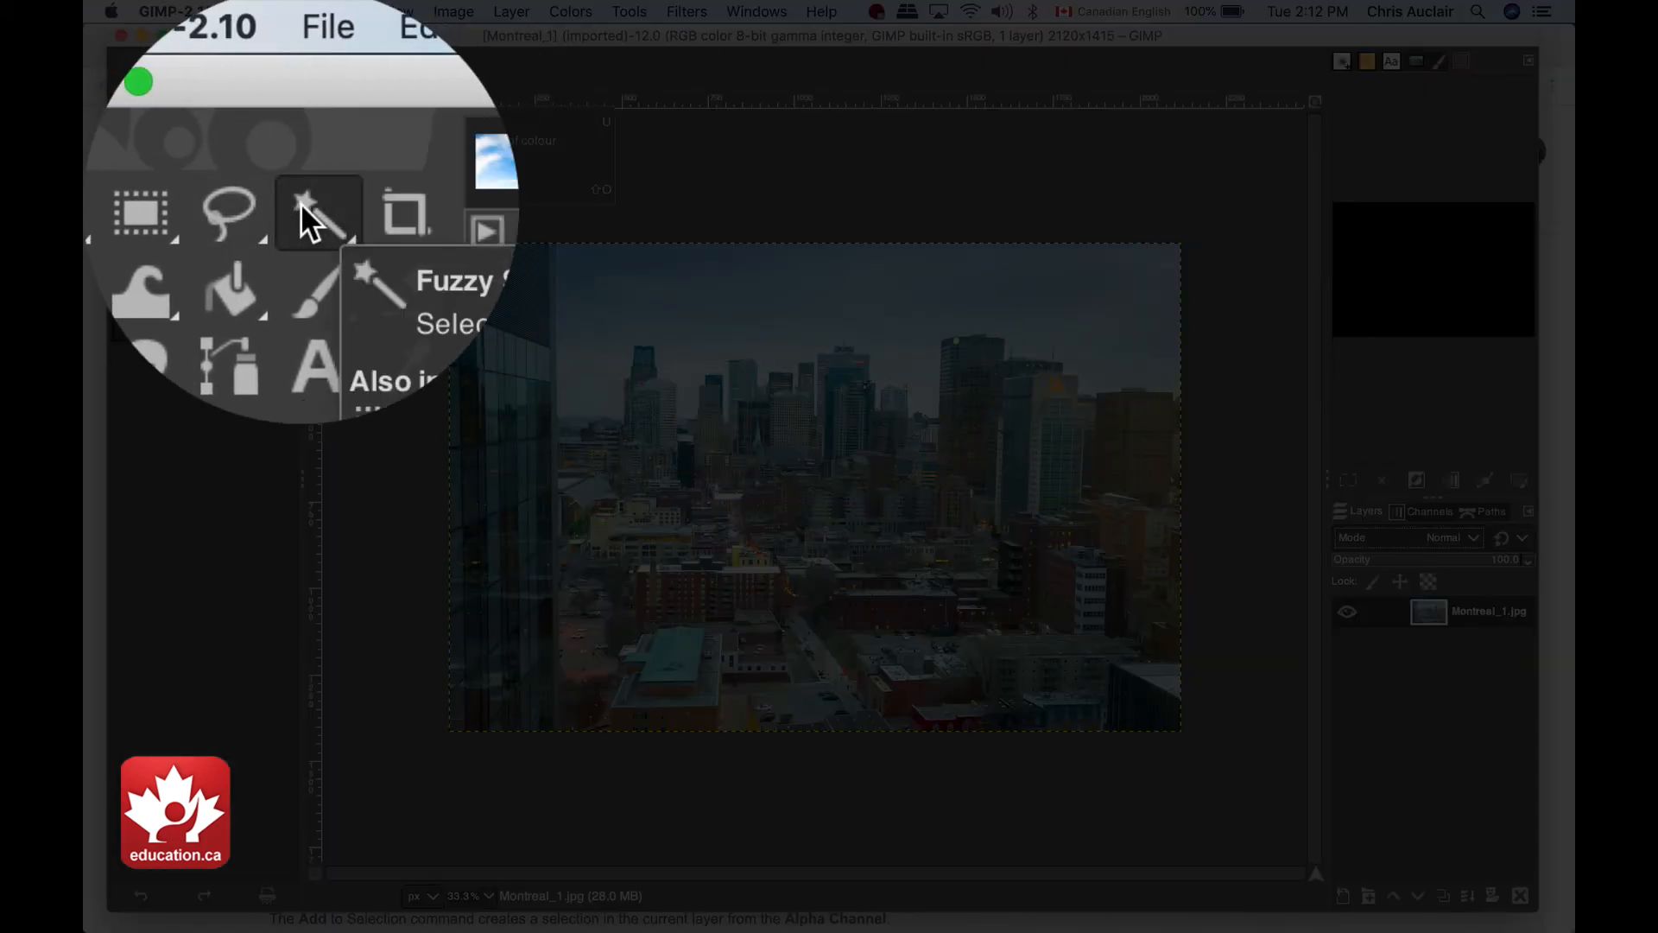
click(249, 102)
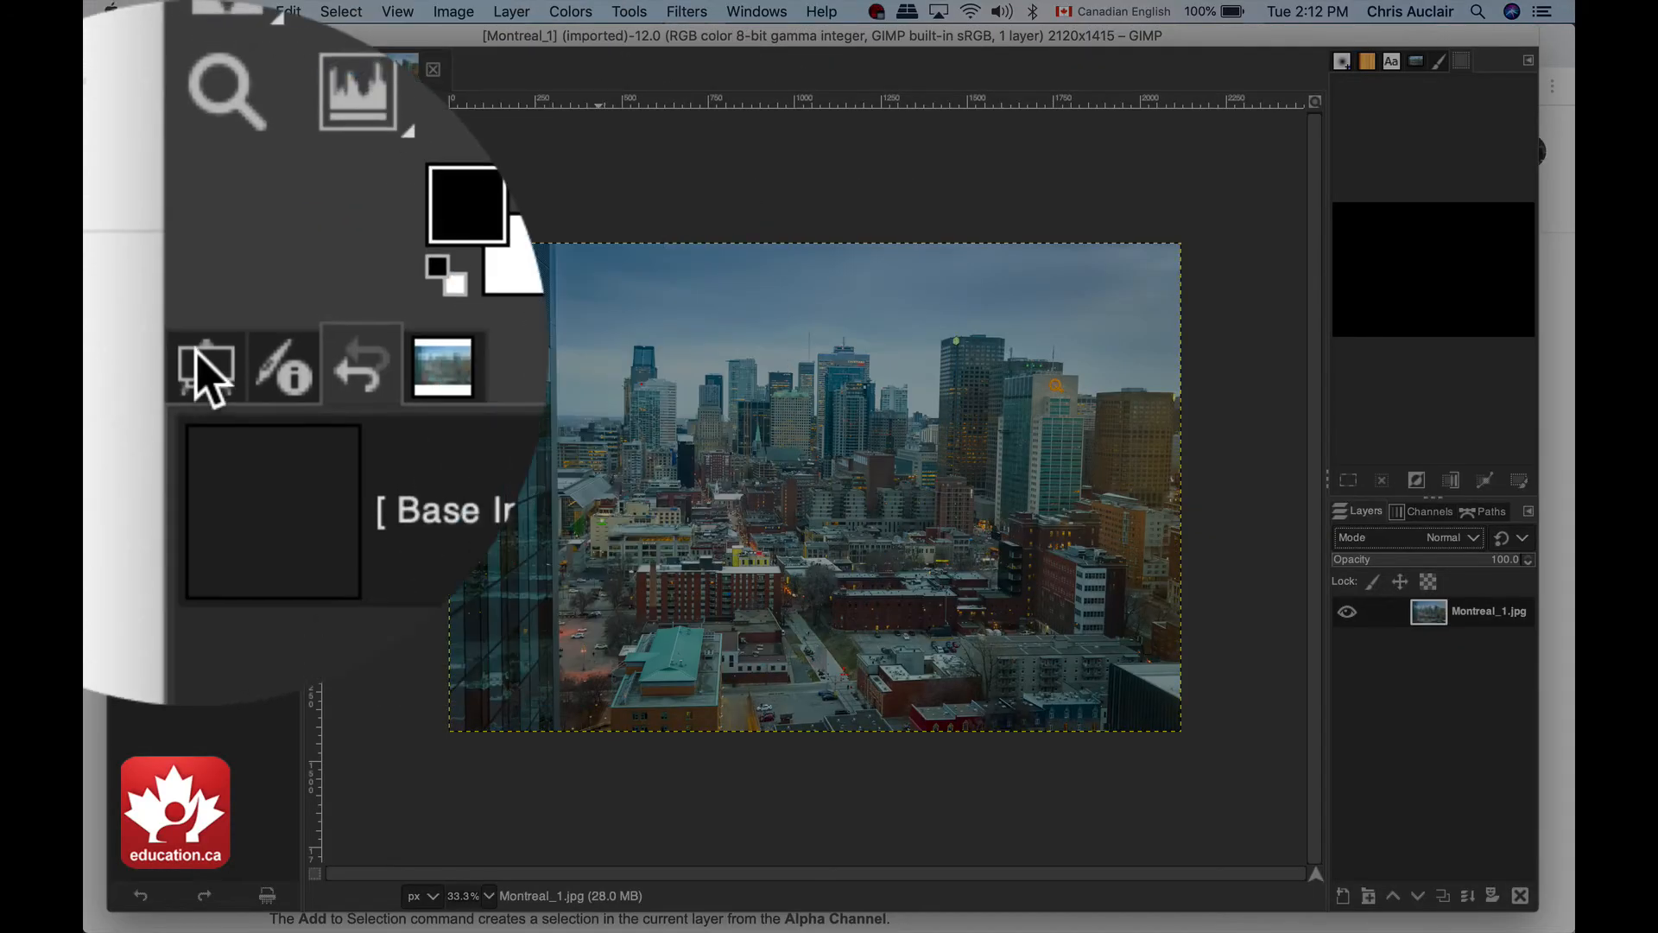
click(119, 273)
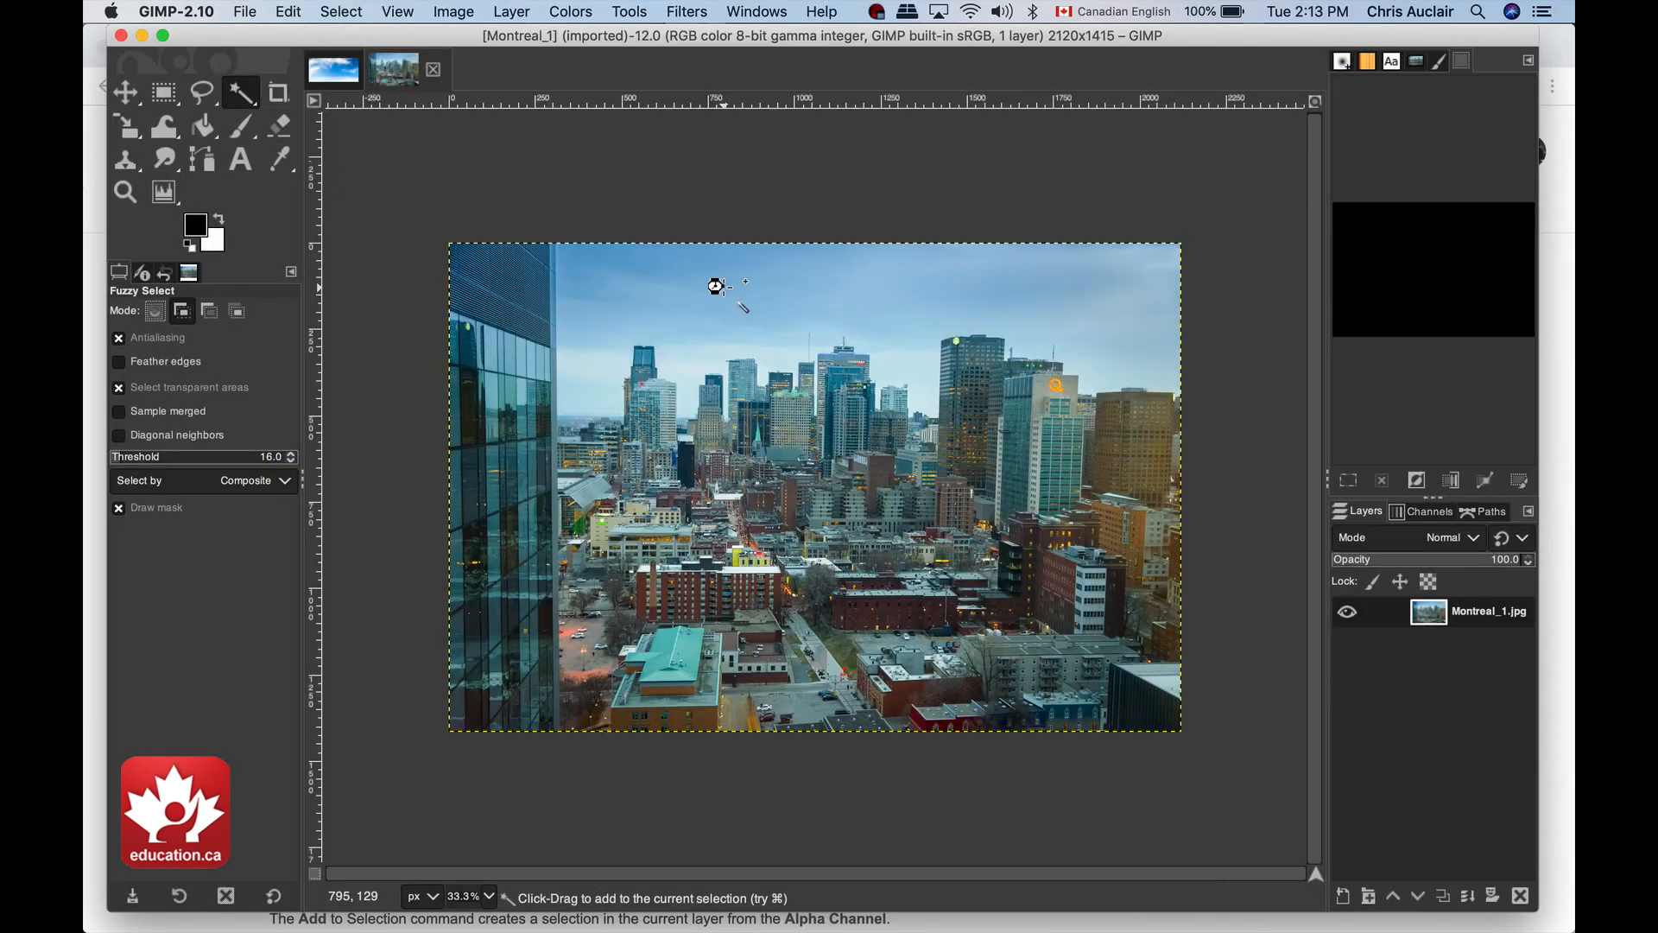
click(723, 286)
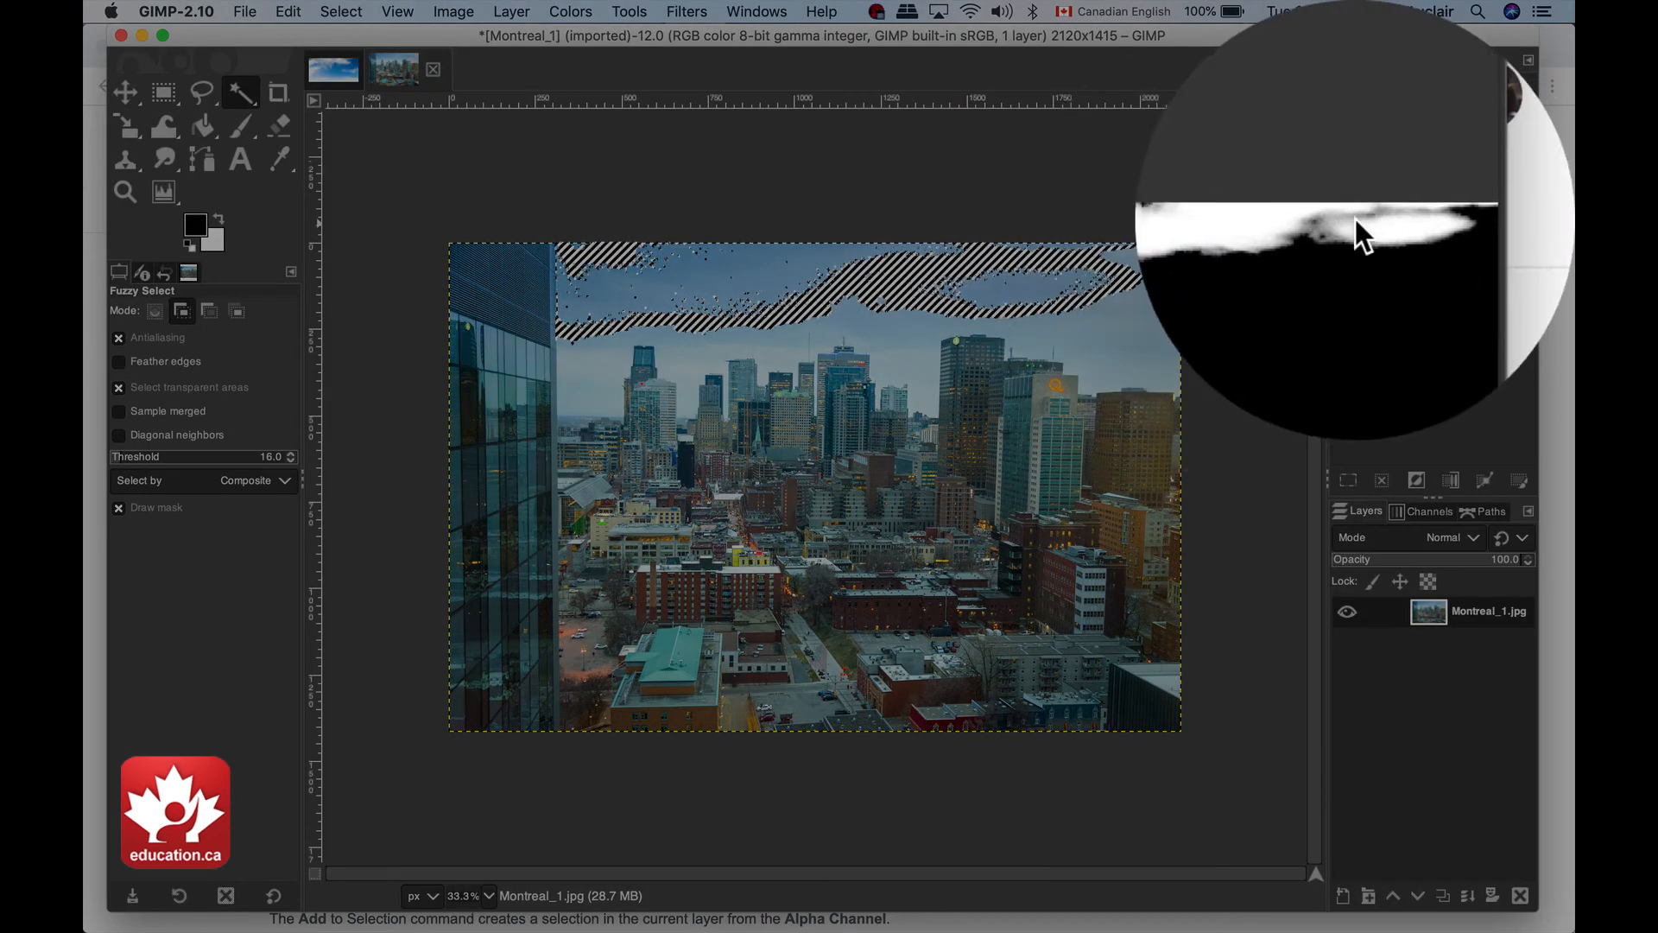
drag(1056, 286, 1002, 278)
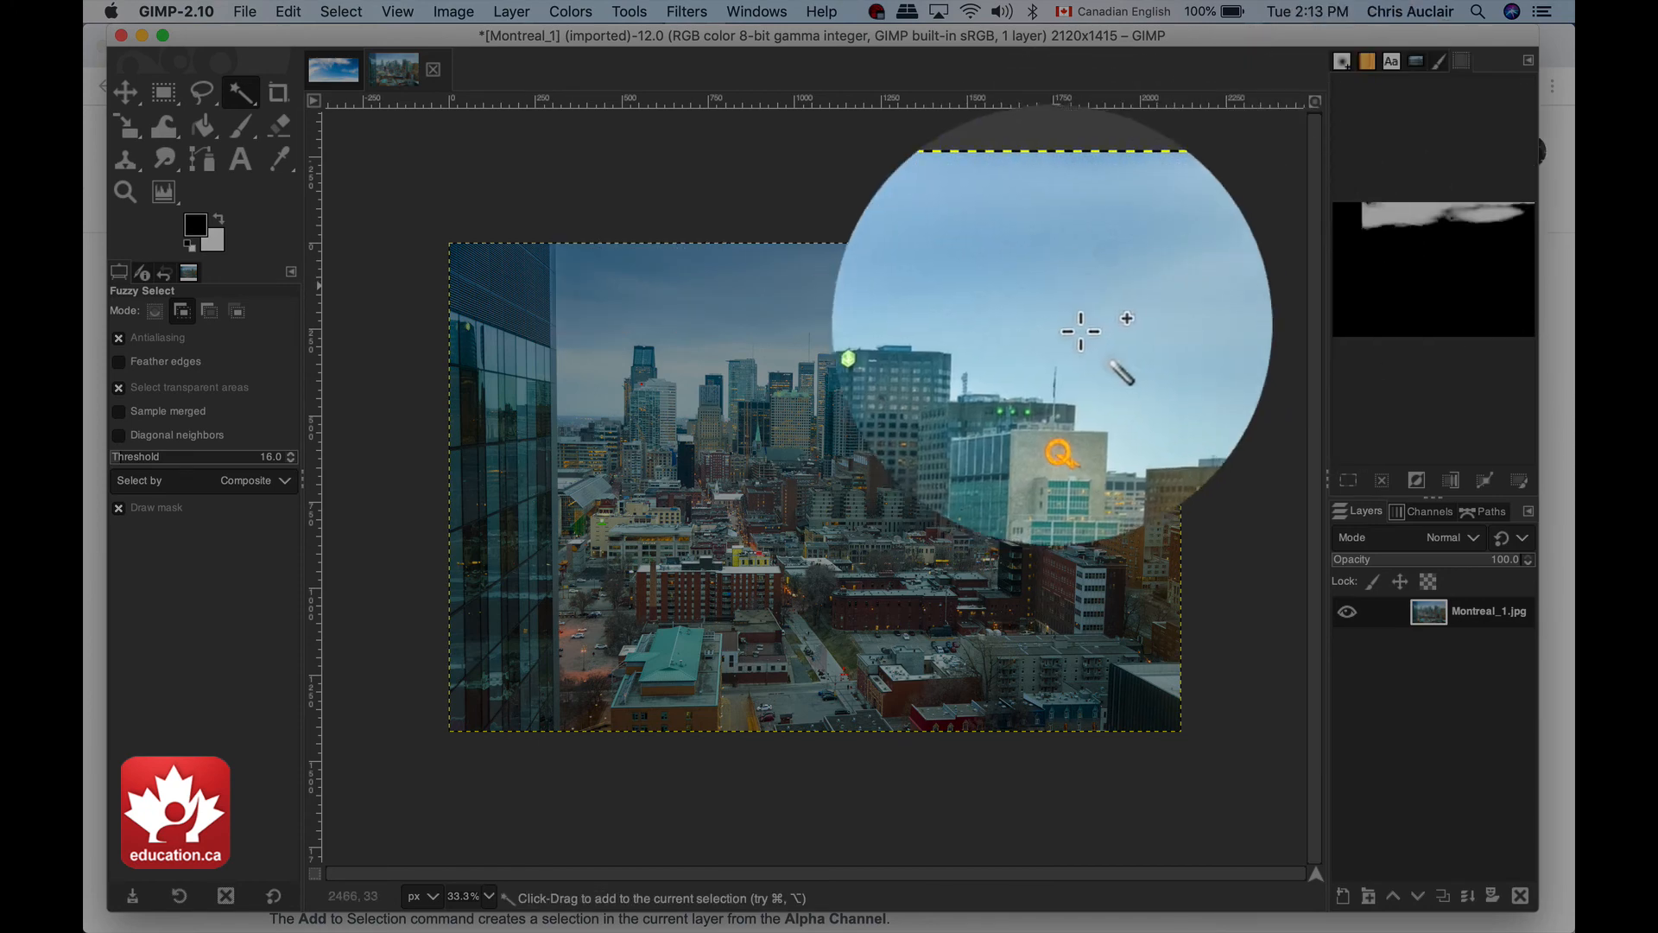
Try clearing the selected sky area, and remove the selection.
click(289, 12)
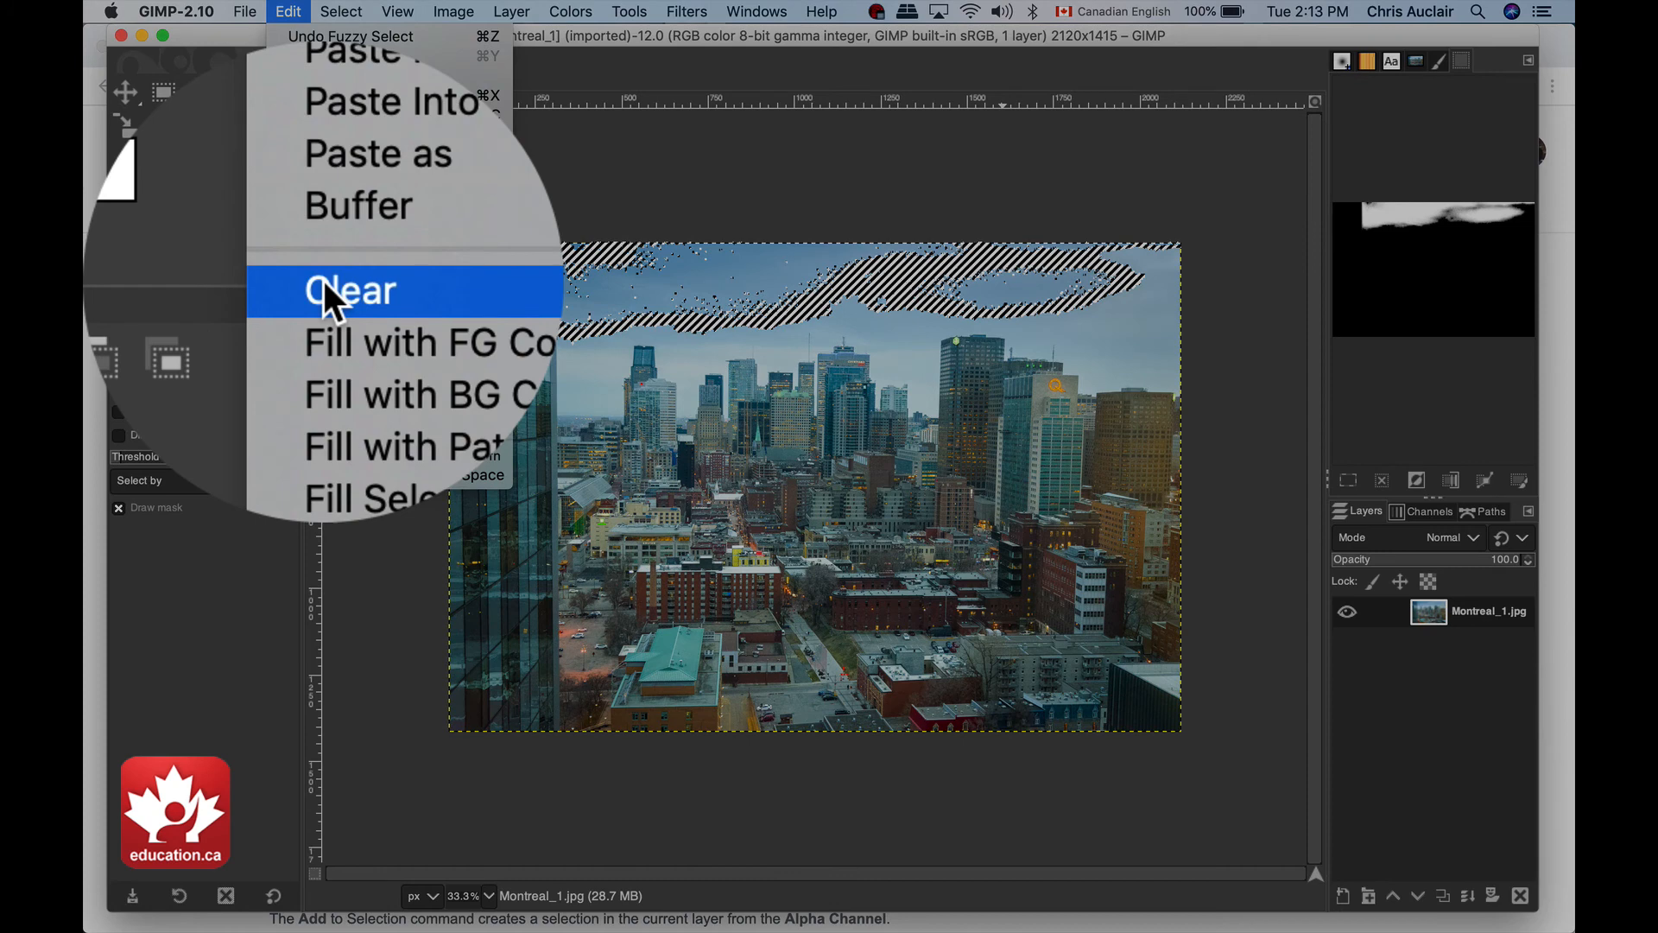
click(325, 287)
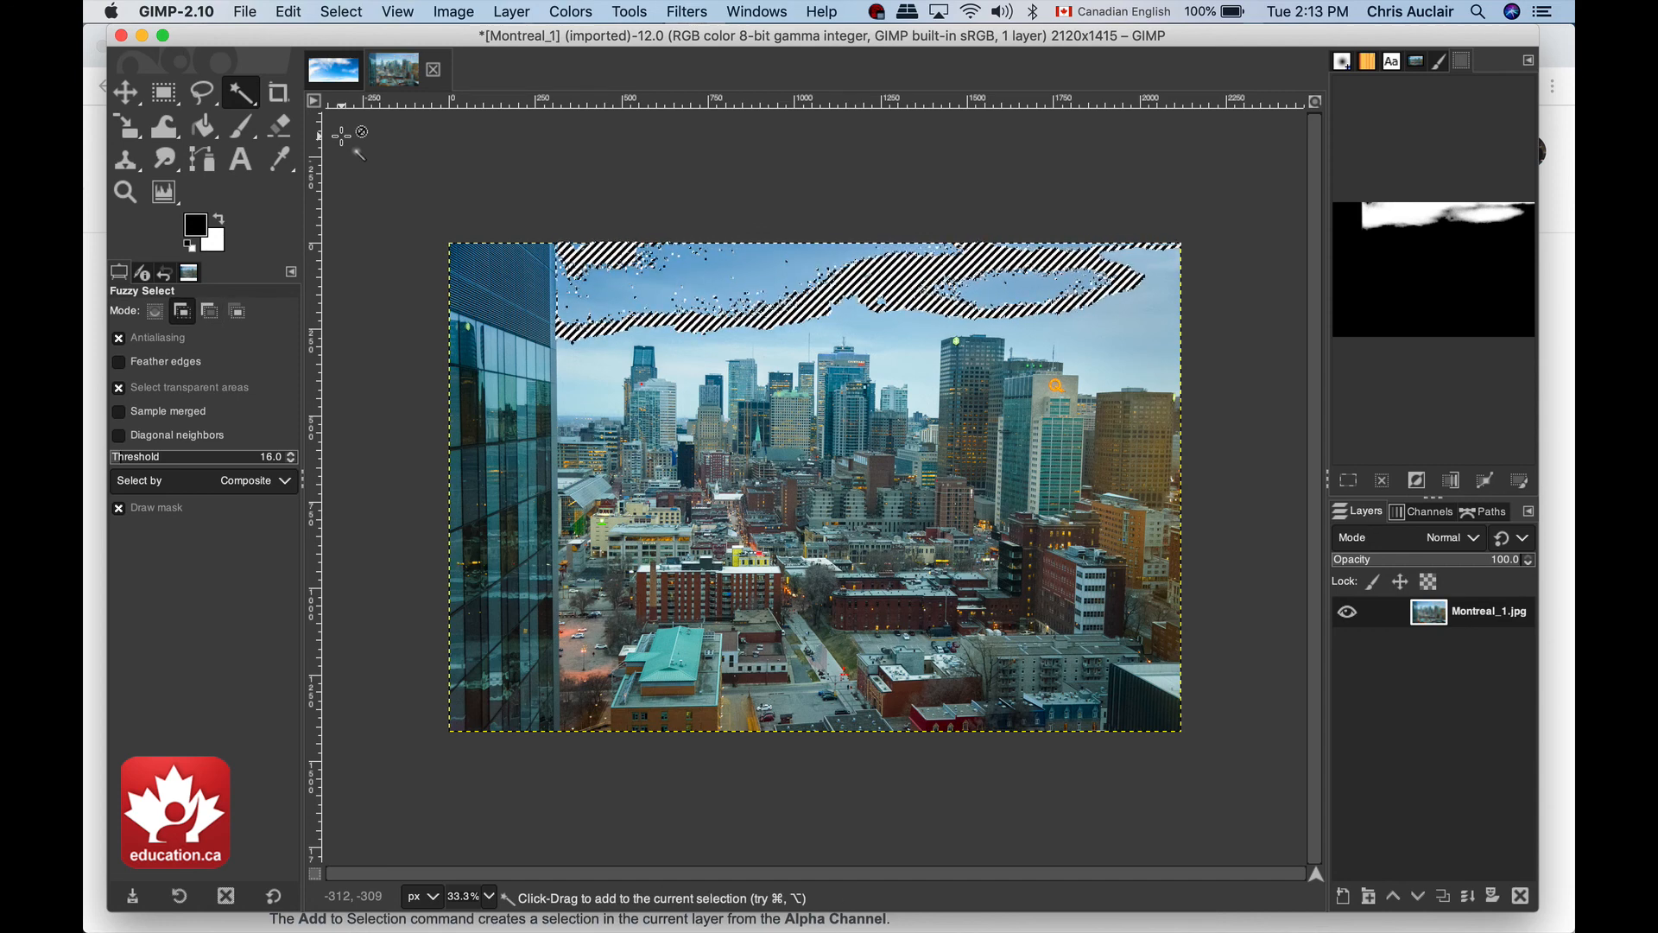
key(shift+super)
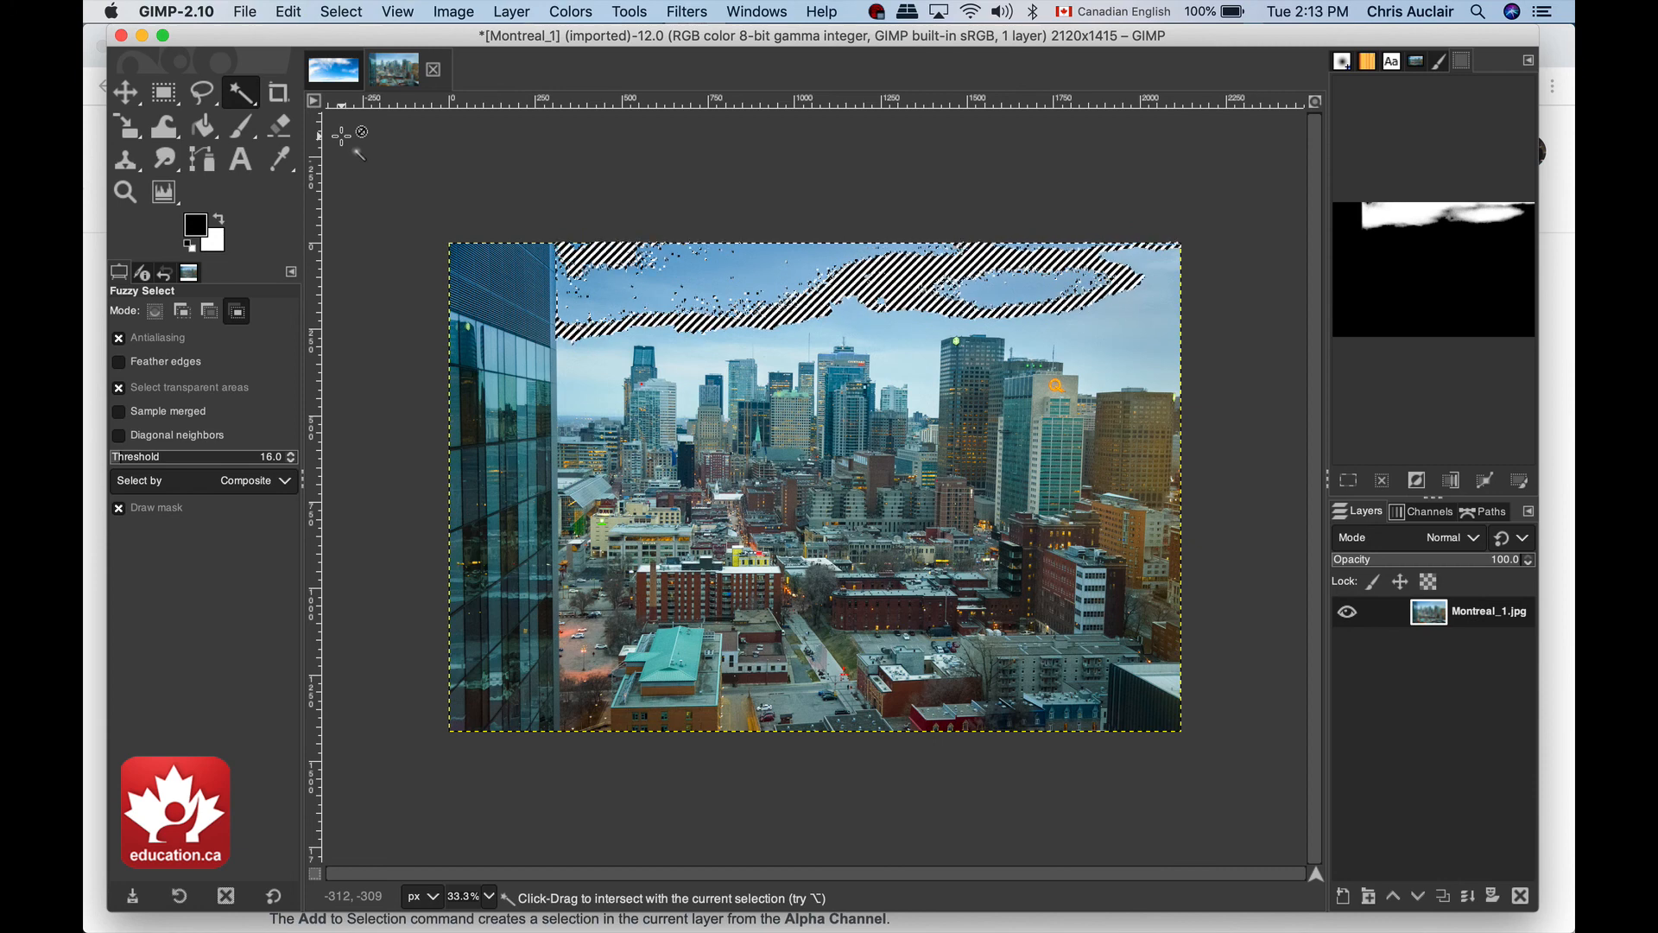
click(340, 11)
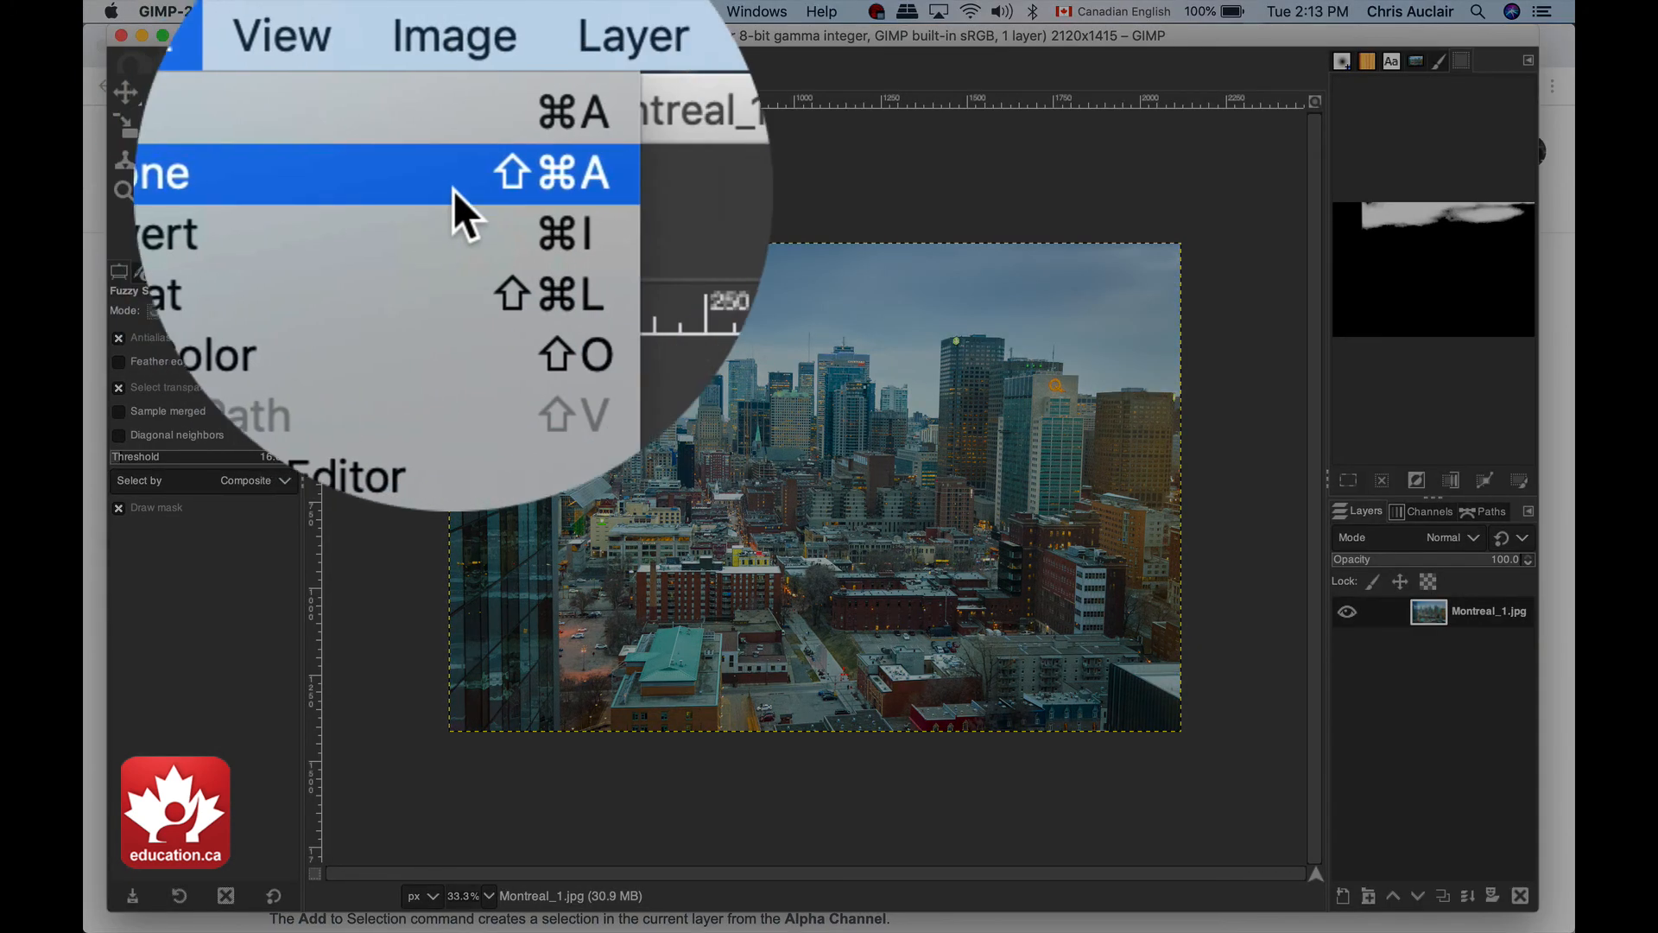
click(497, 76)
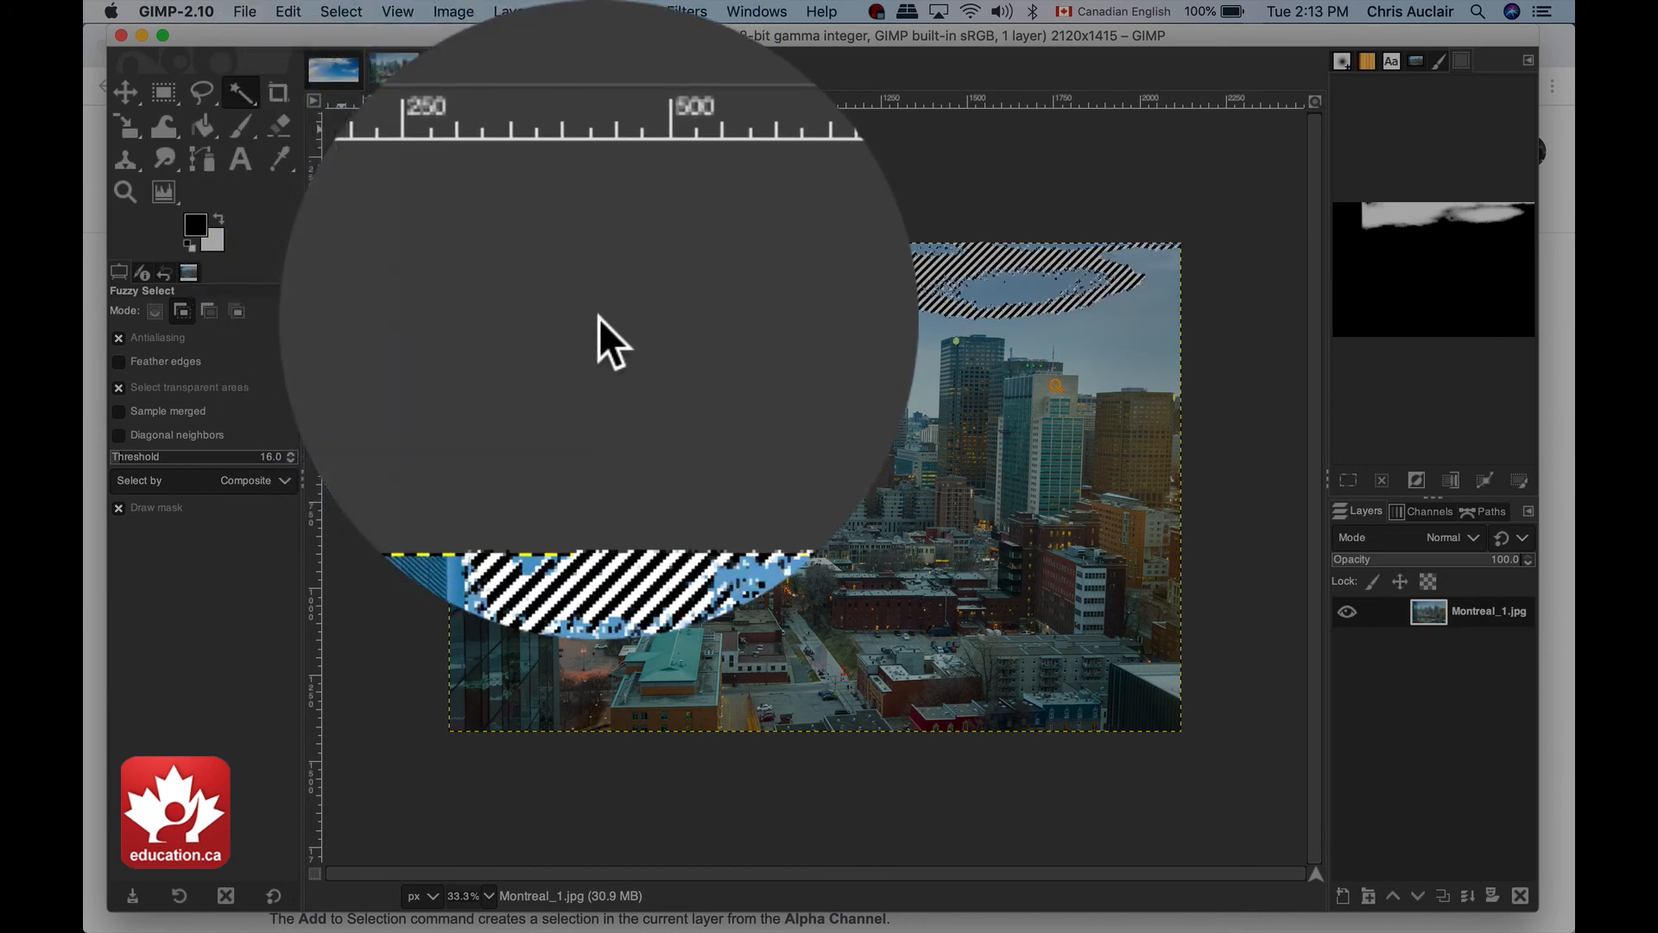
key(super+shift+a)
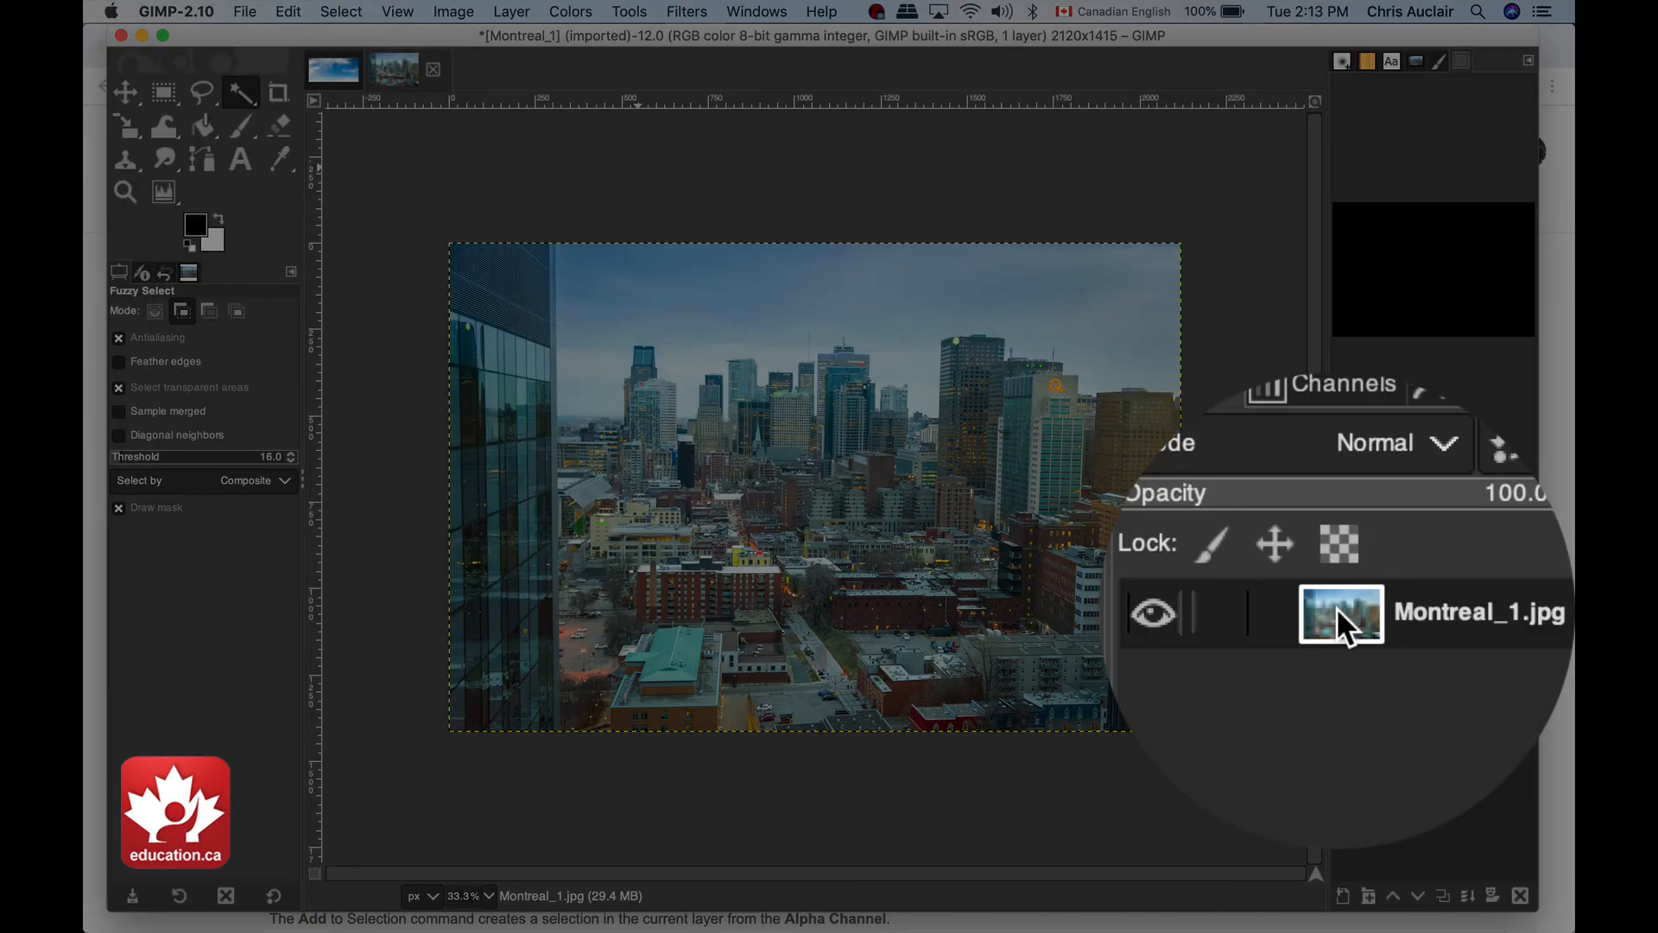
Add an alpha channel to the Montreal_1.jpg layer.
alt+shift+click(1335, 608)
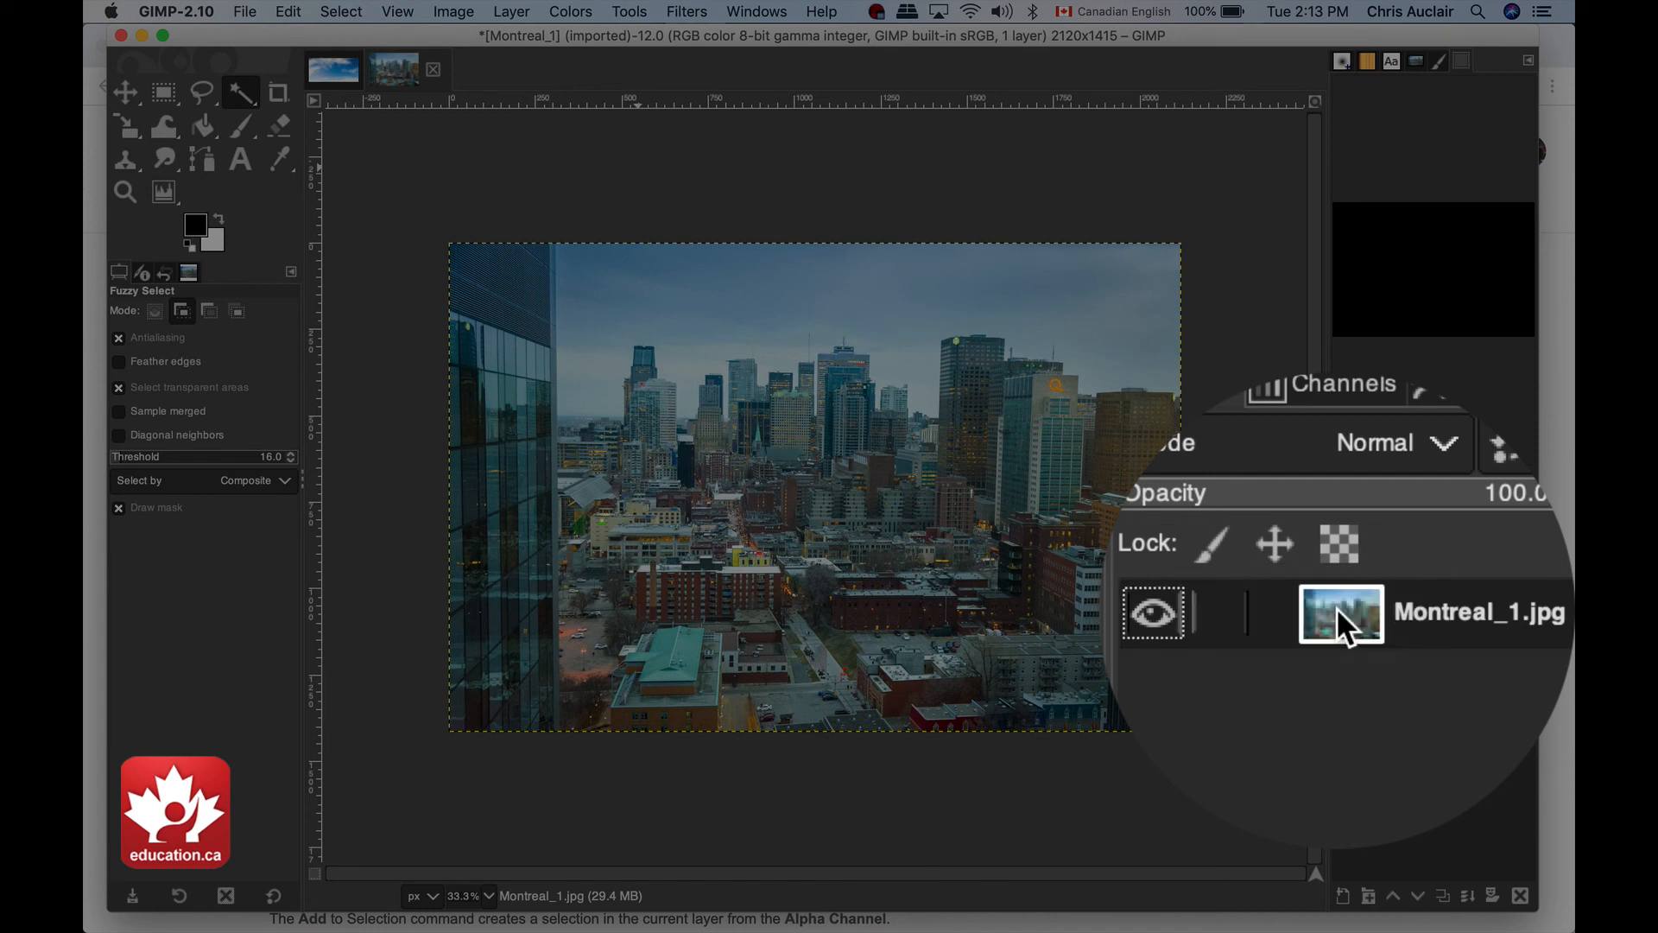
click(1465, 511)
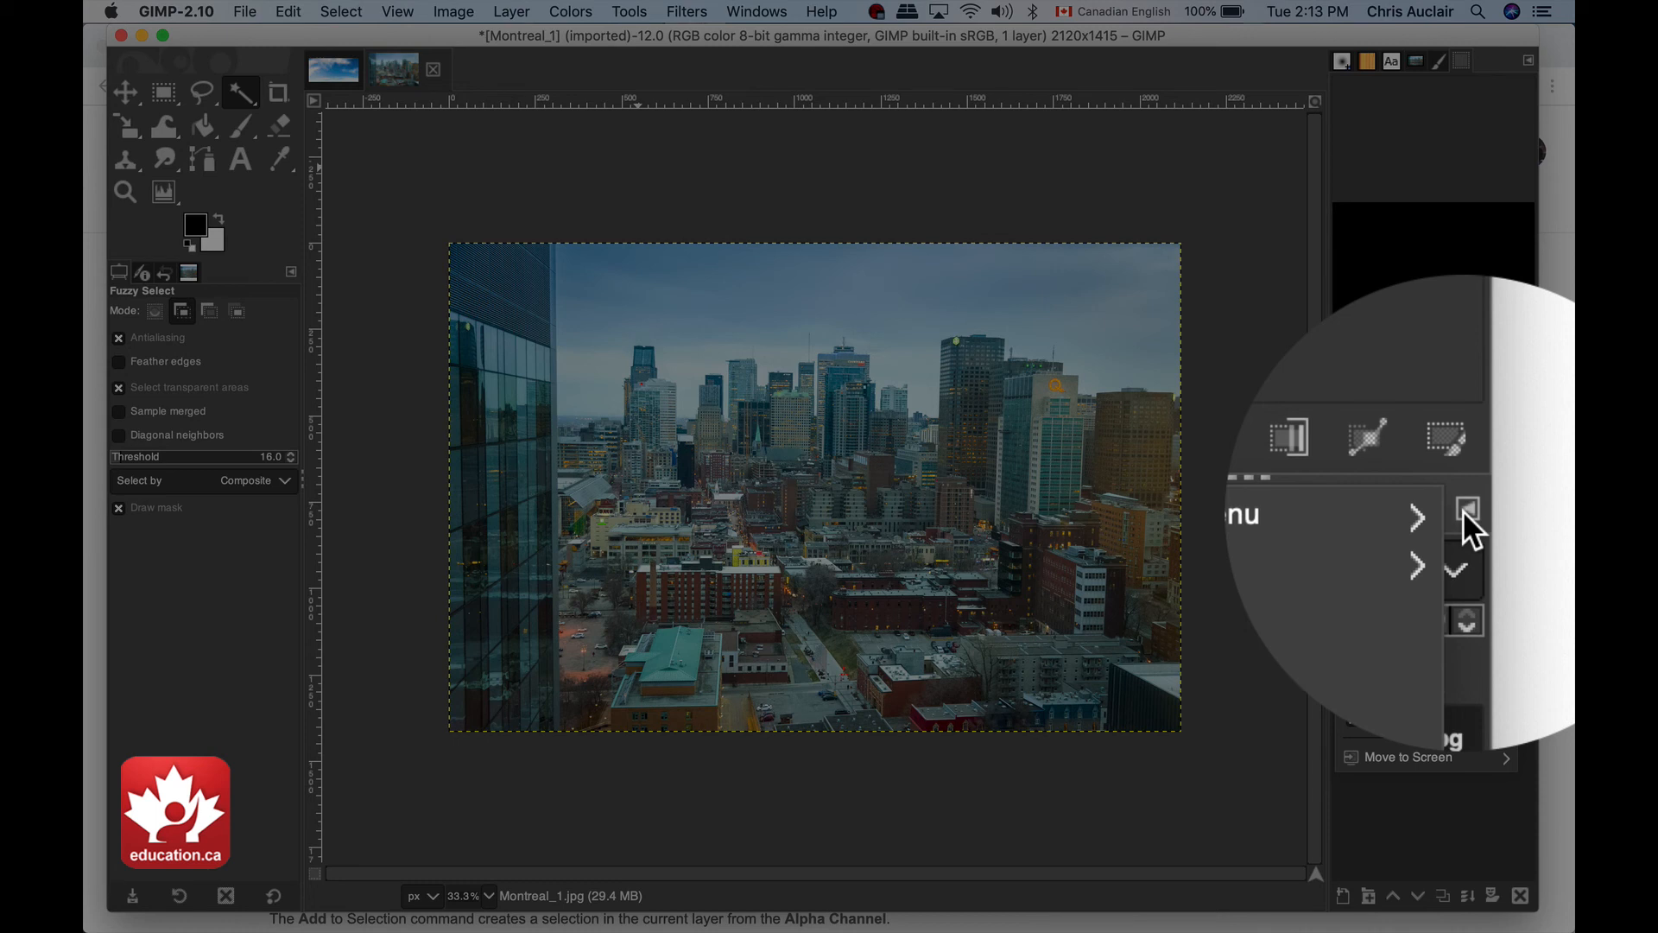
mouse_move(1403, 510)
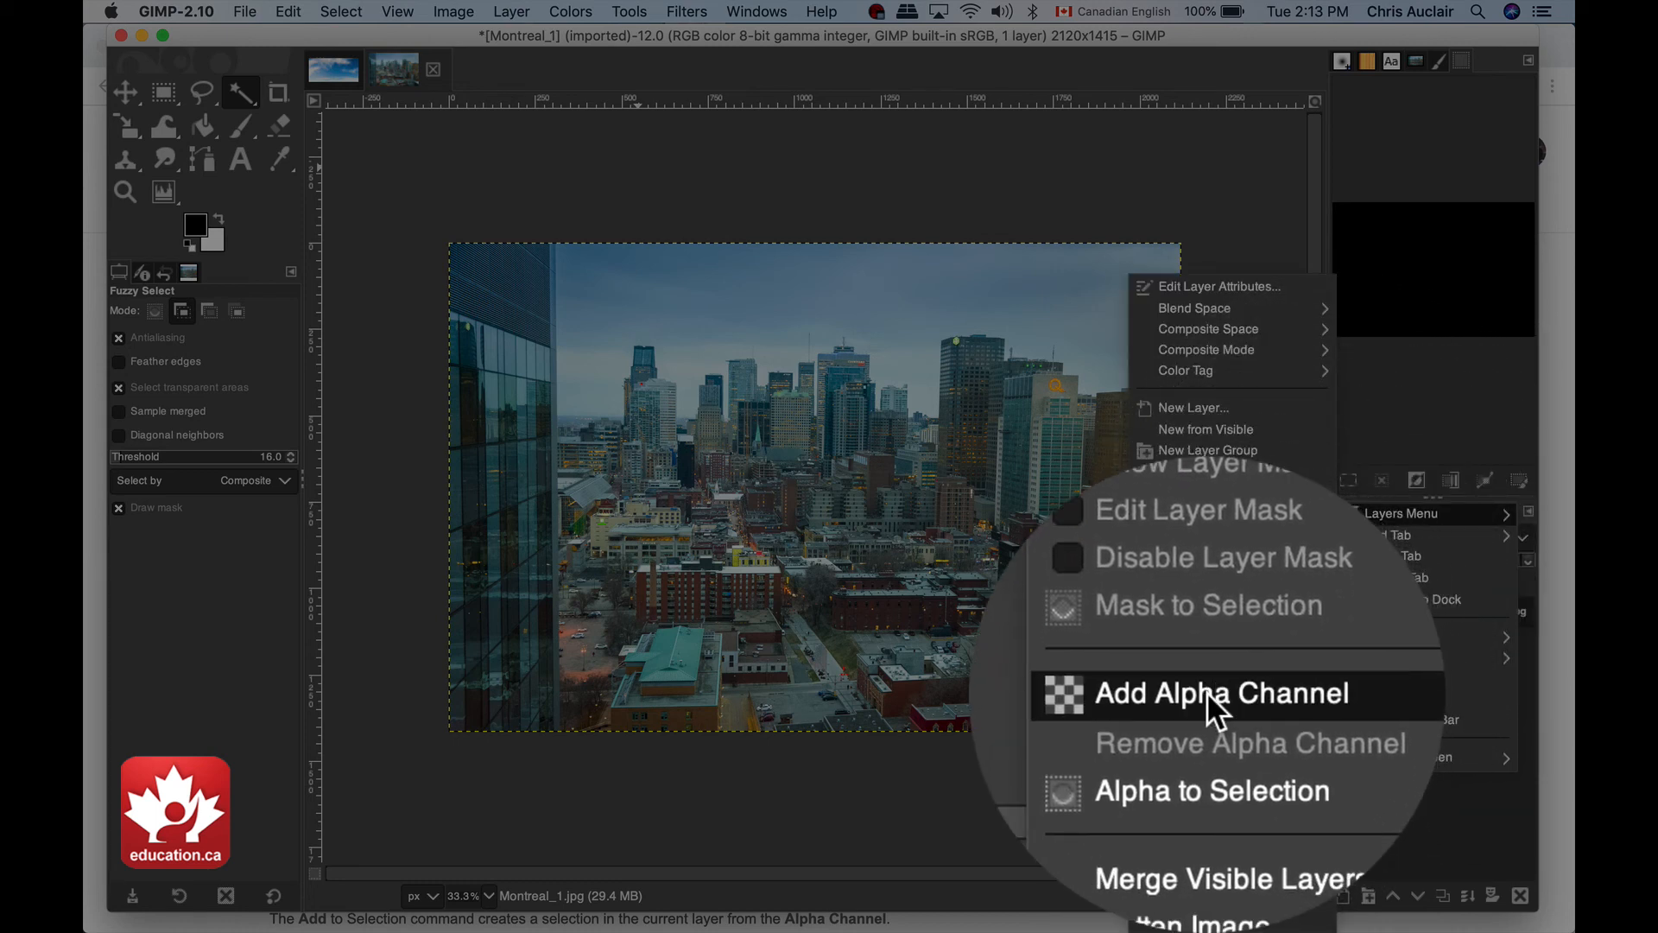
click(1207, 696)
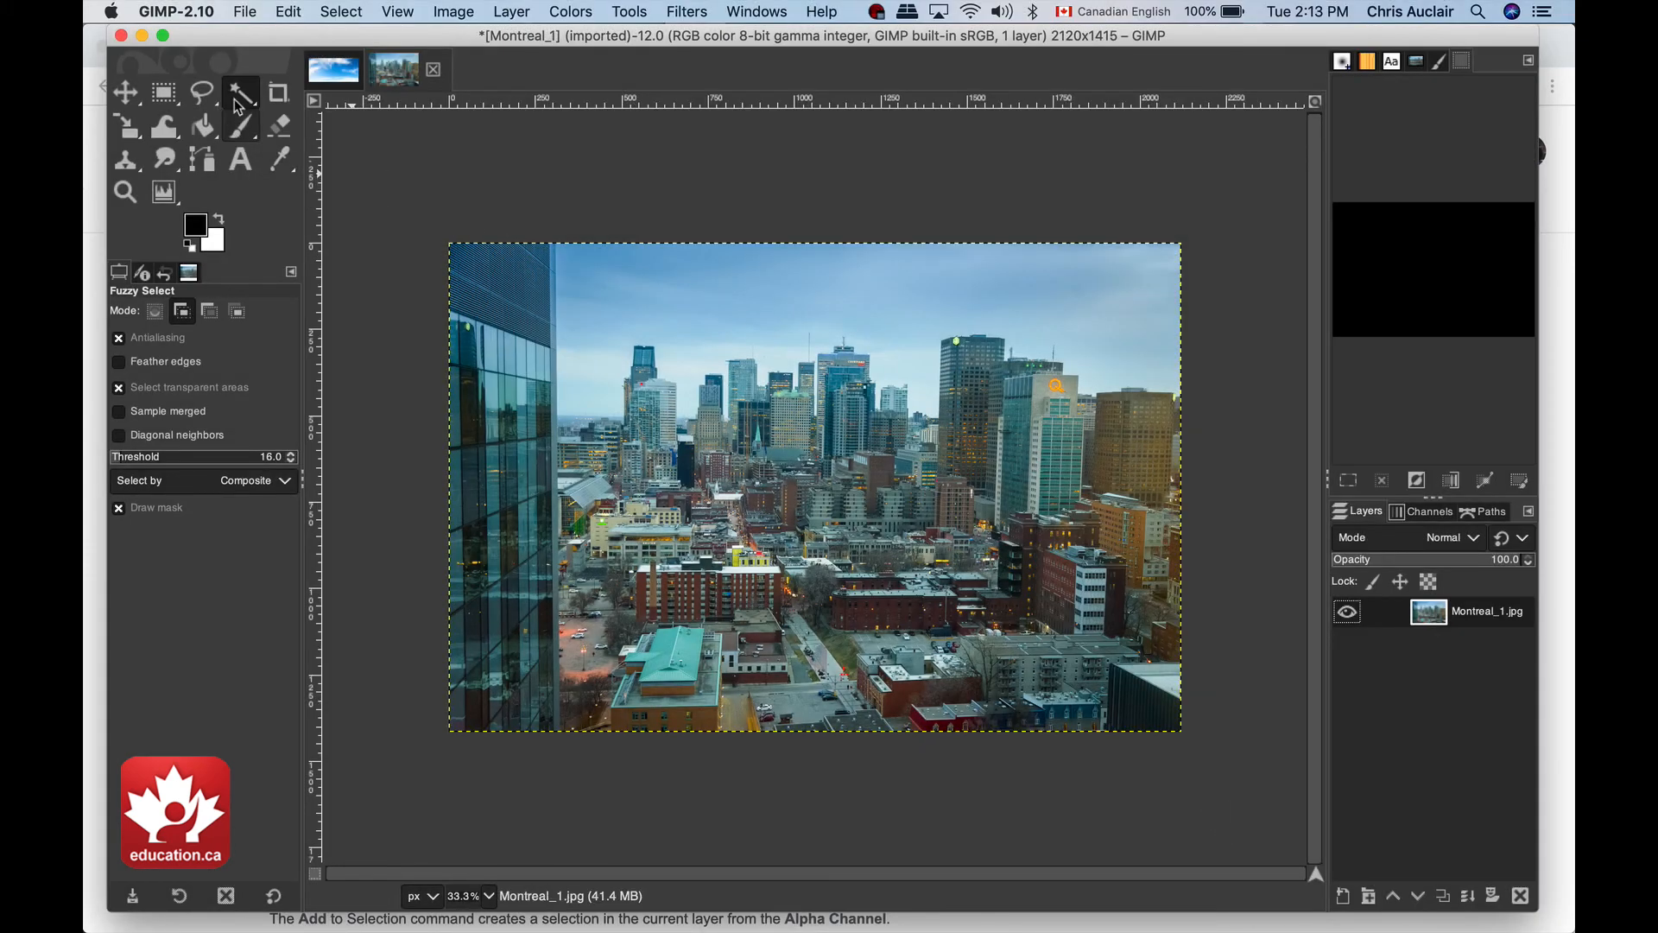
Select the upper sky above the skyline with Fuzzy Select and clear it to transparency.
click(678, 282)
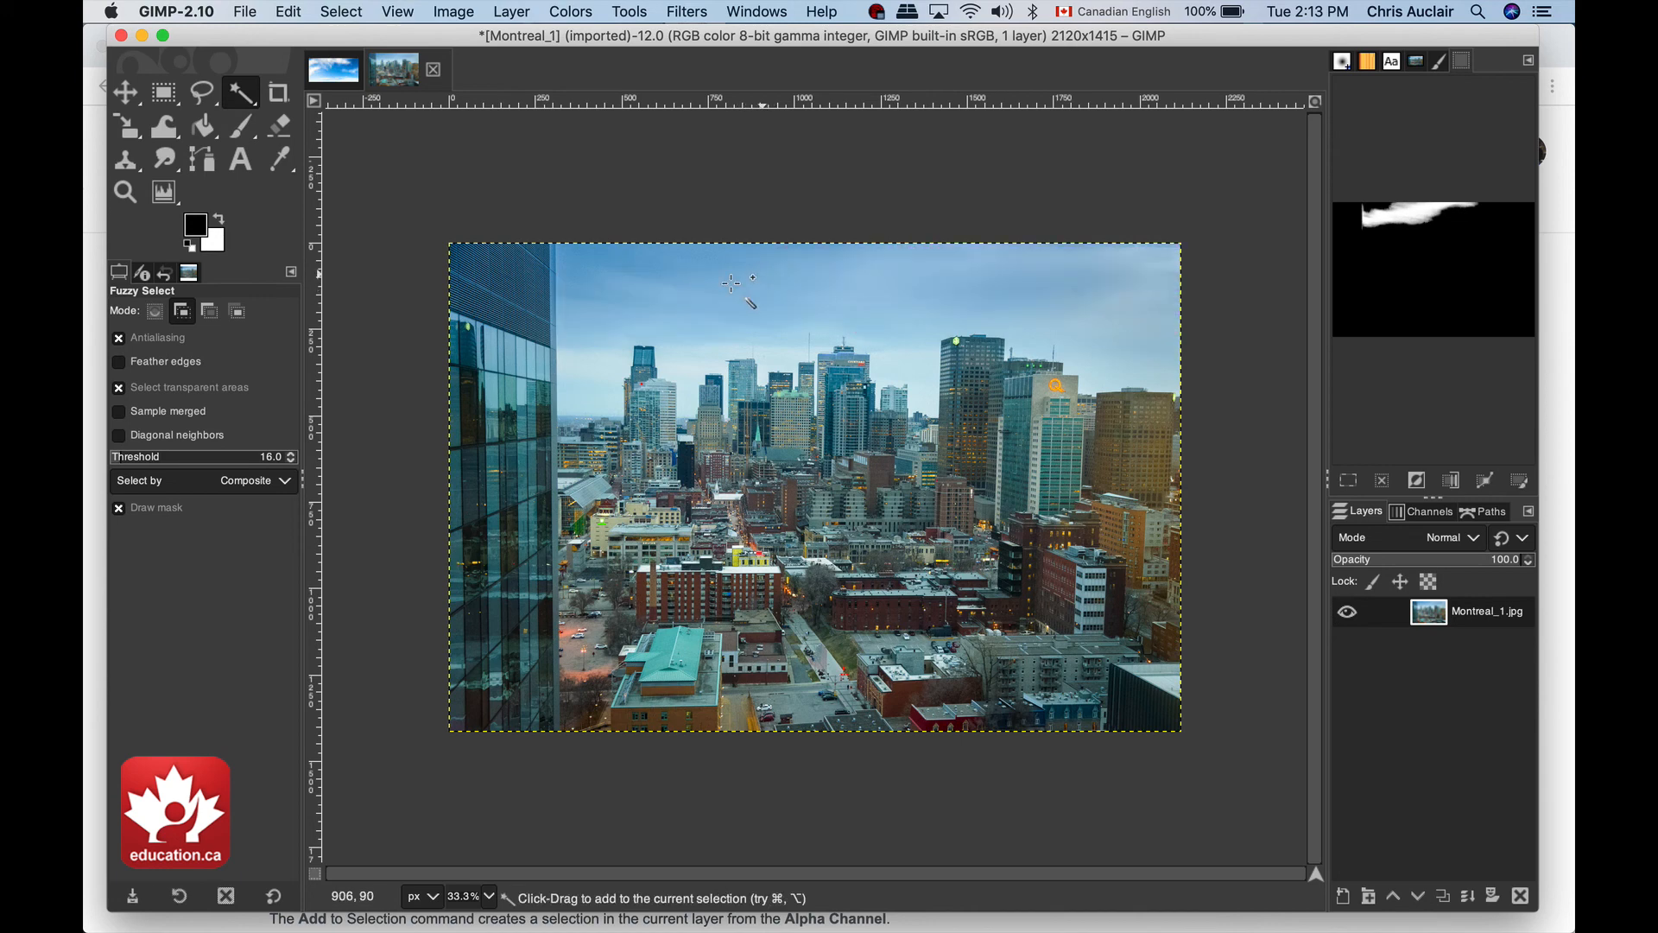
click(730, 283)
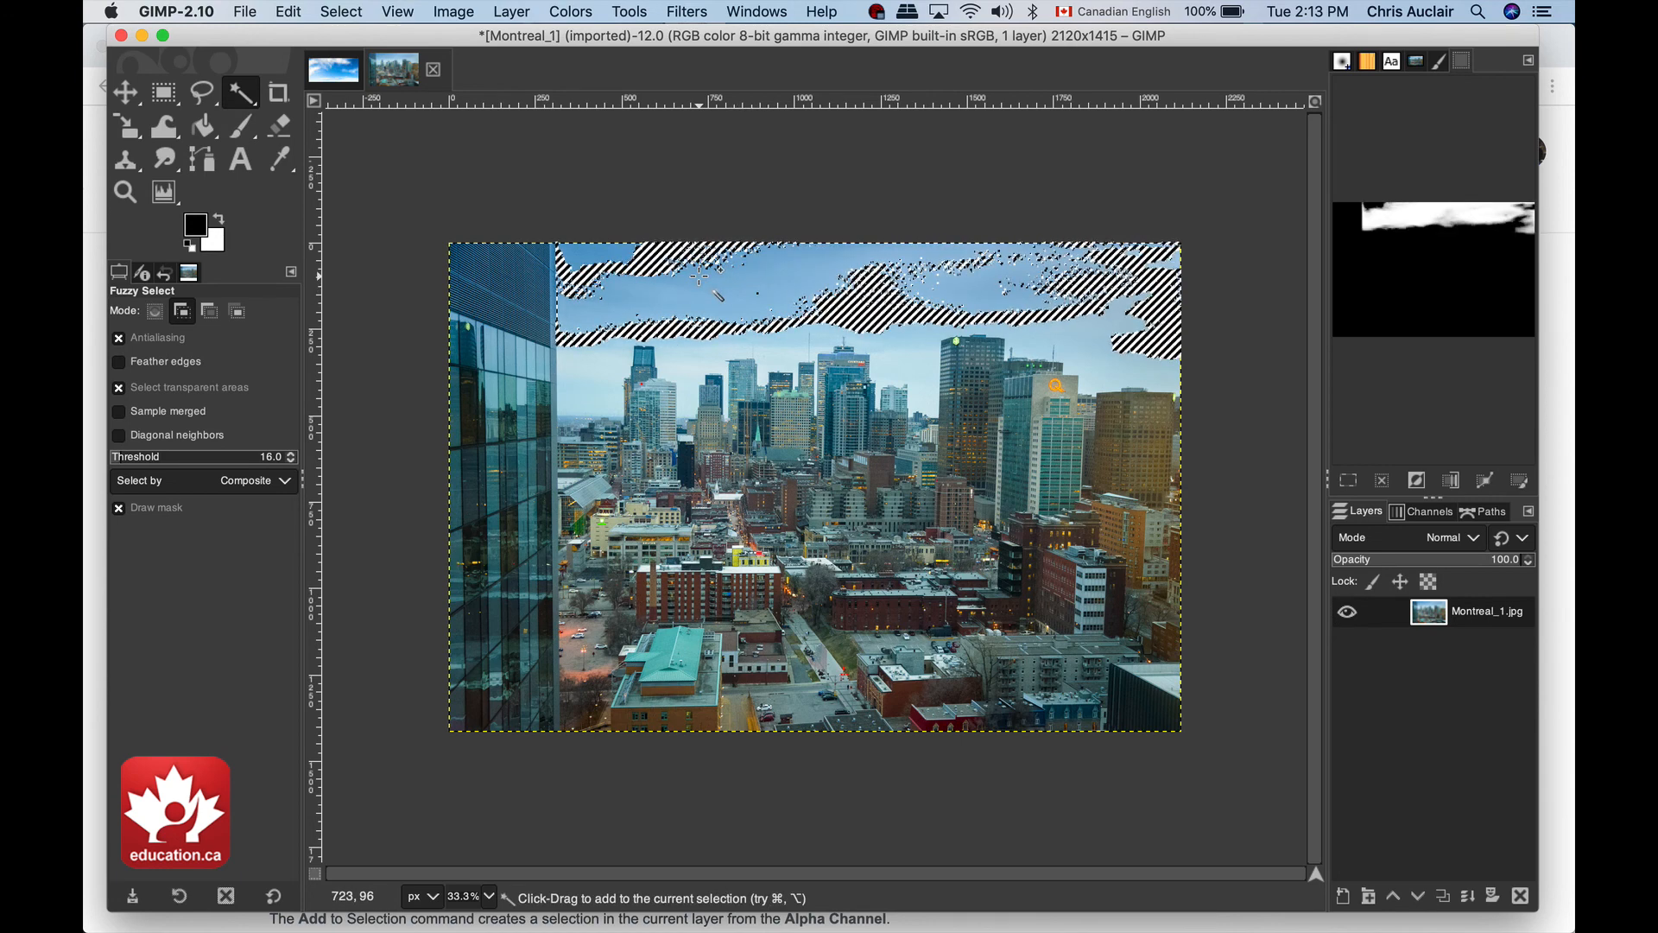
click(288, 11)
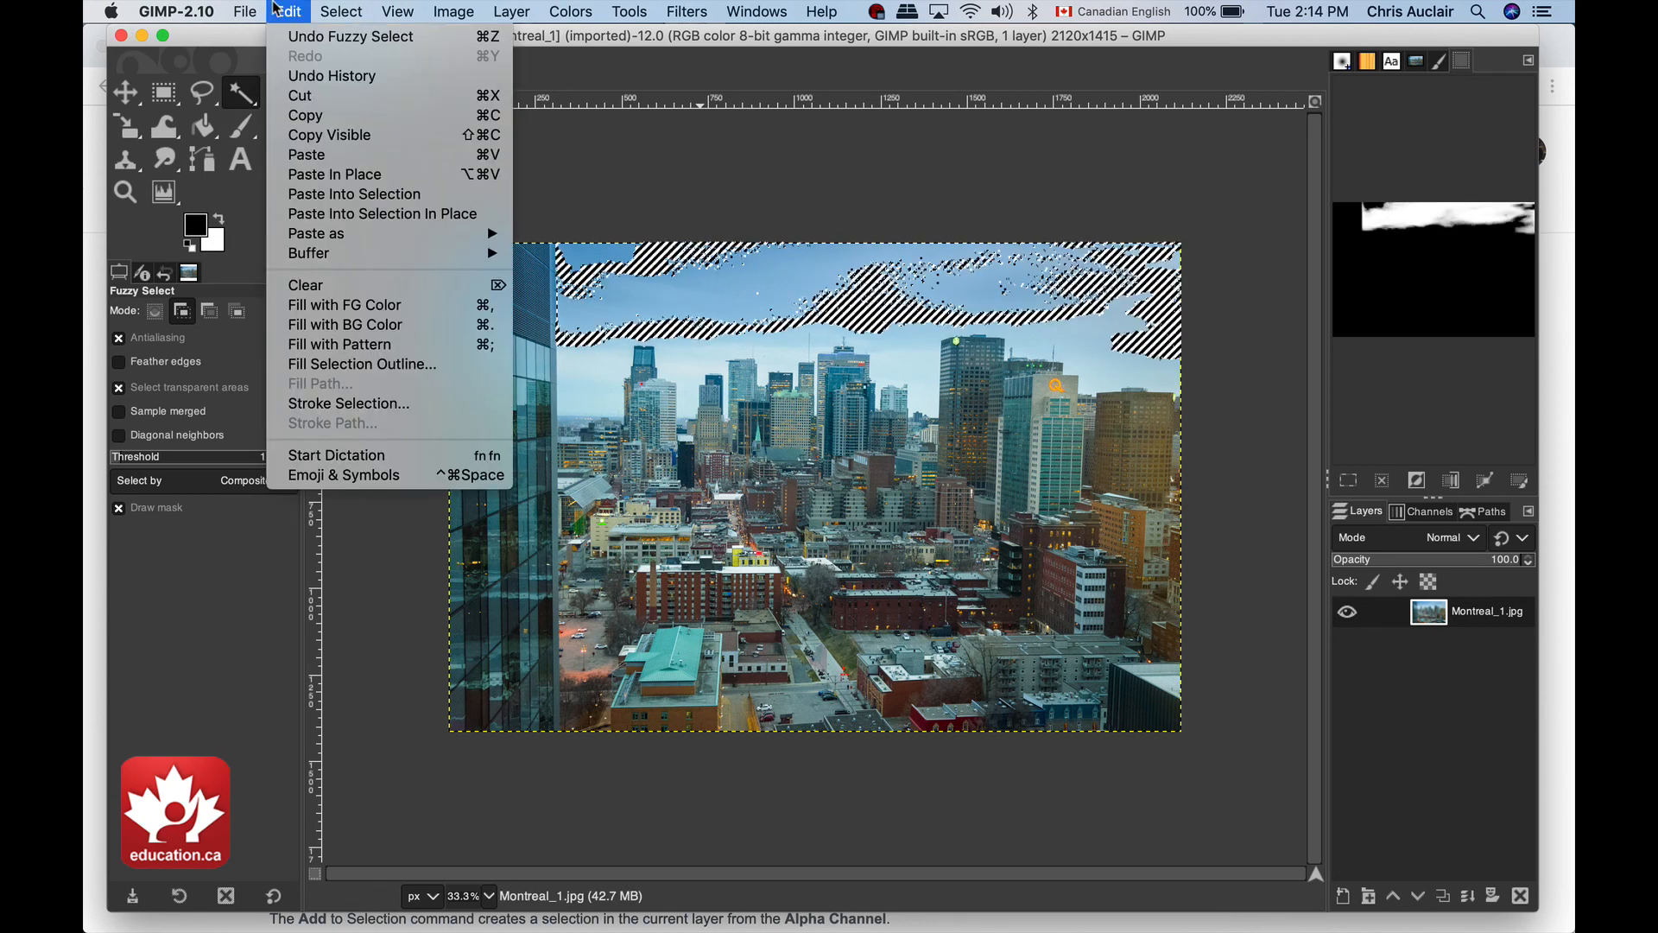
click(326, 288)
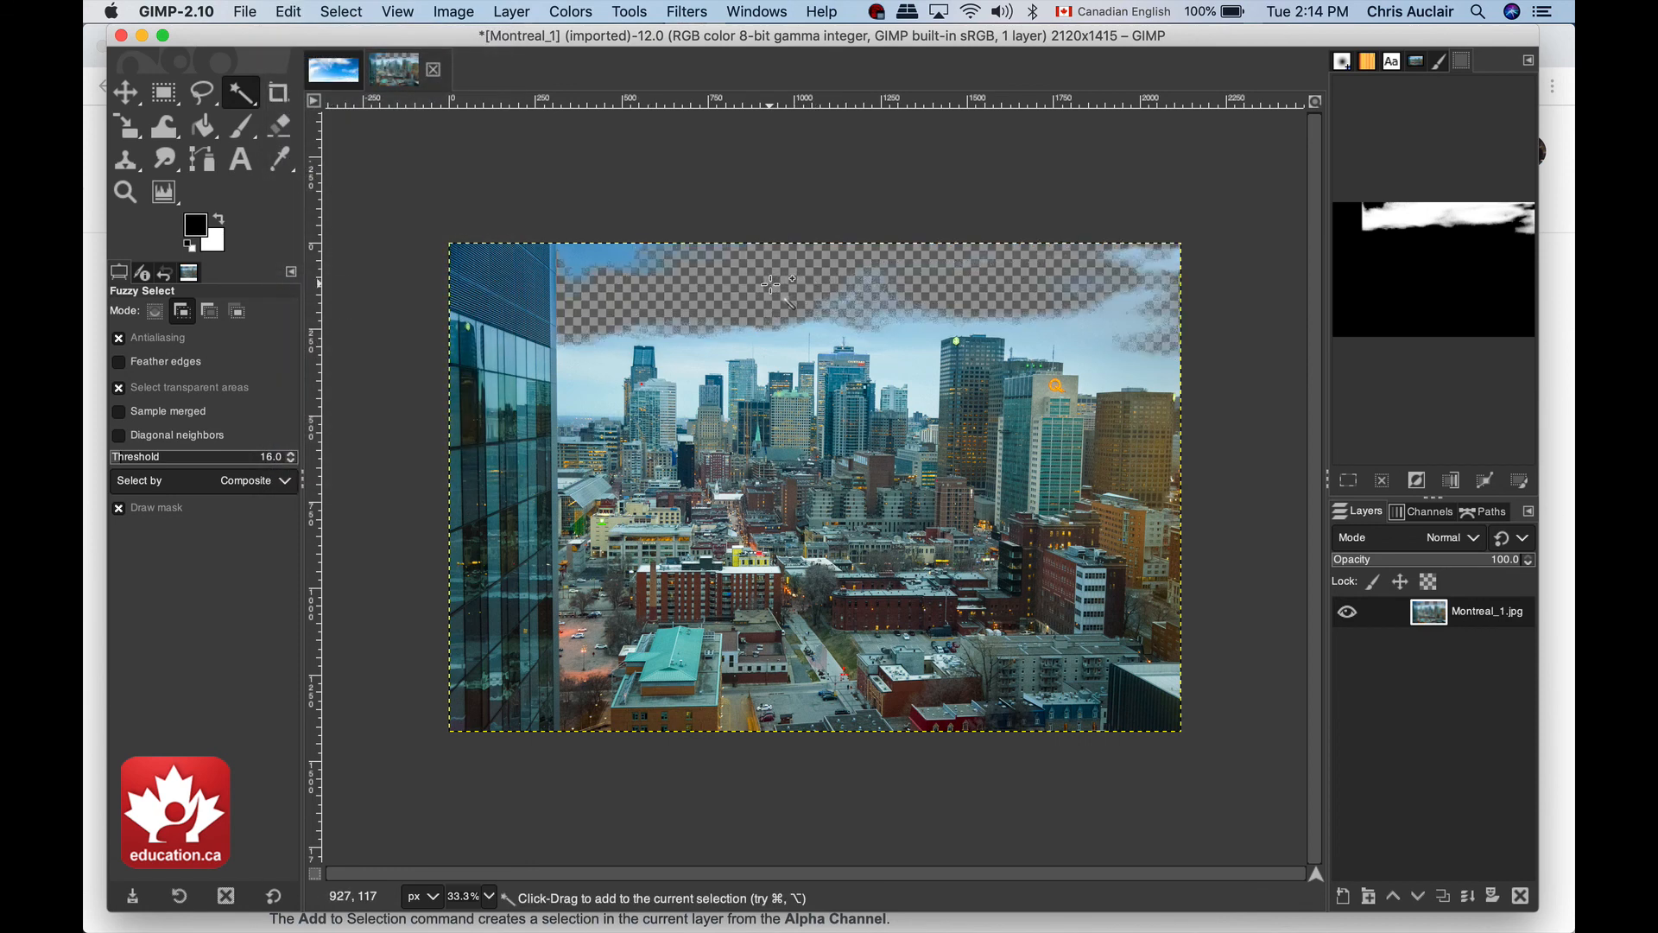
Undo the clearing of the sky and deselect everything.
key(super)
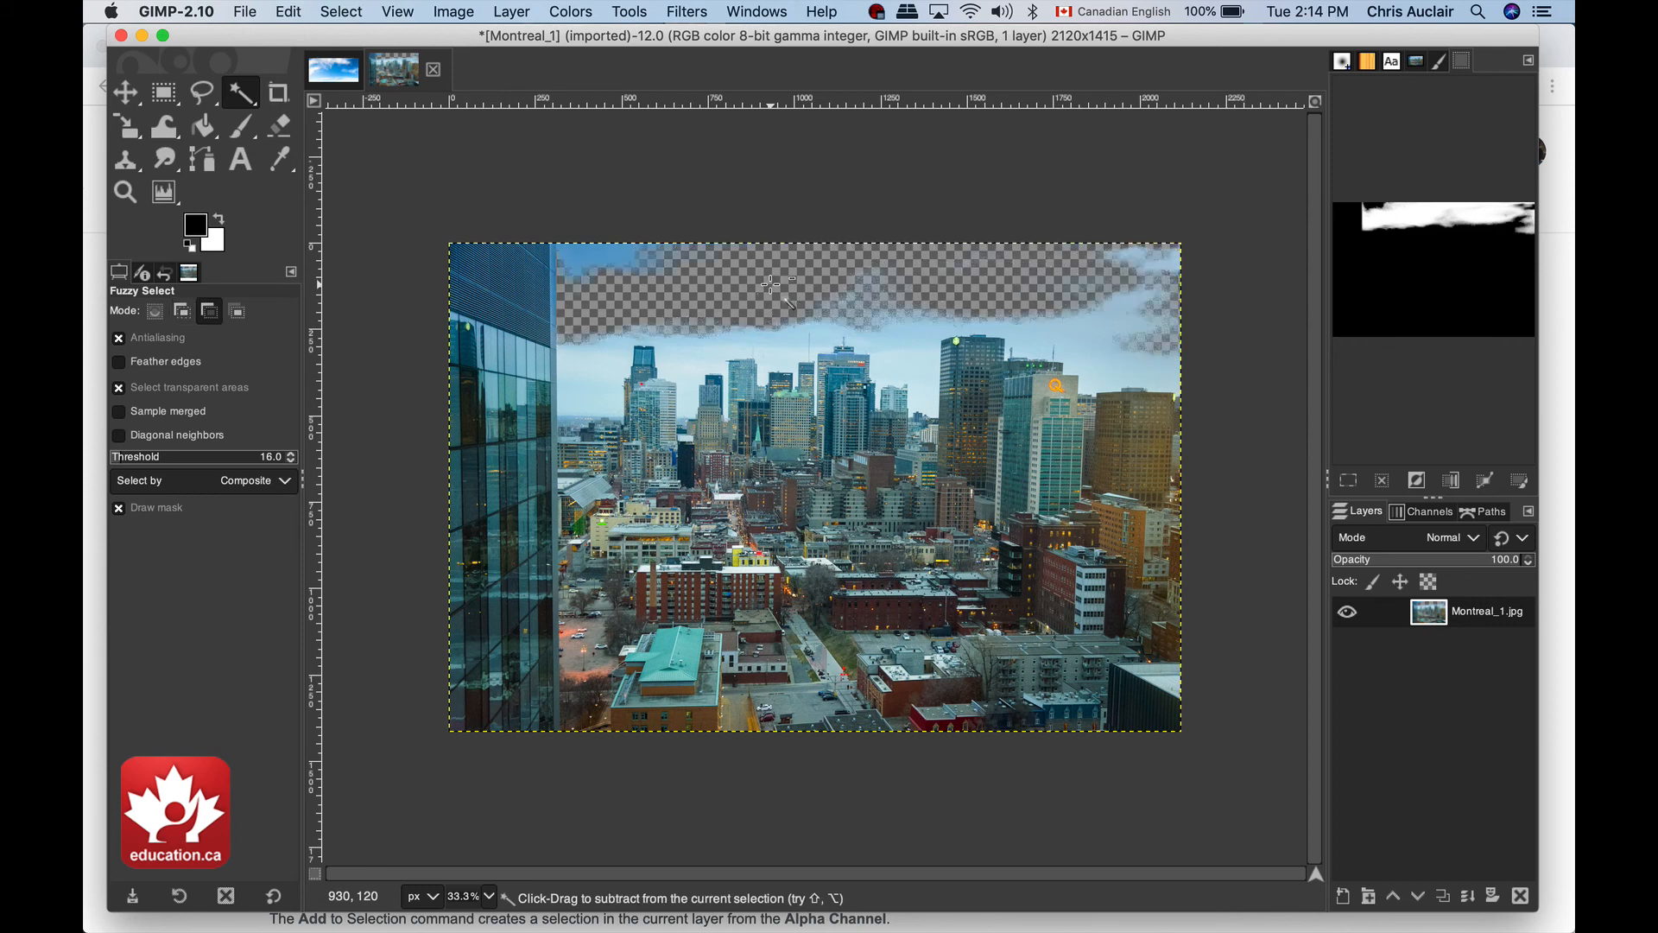
key(super+z)
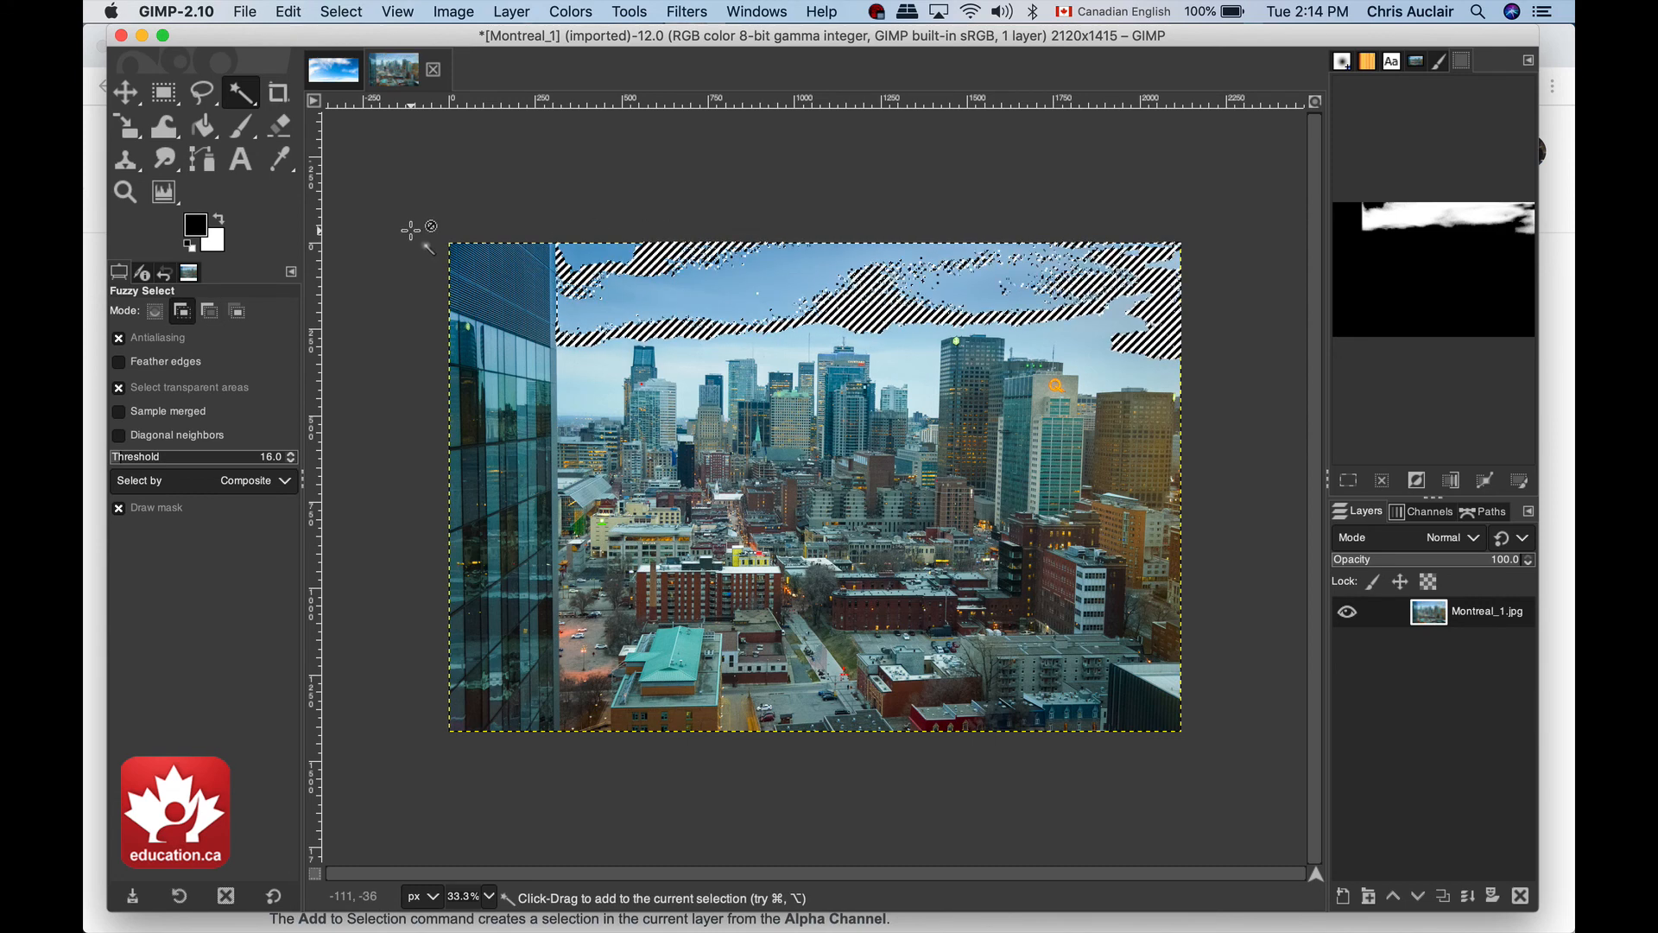
key(super+shift+a)
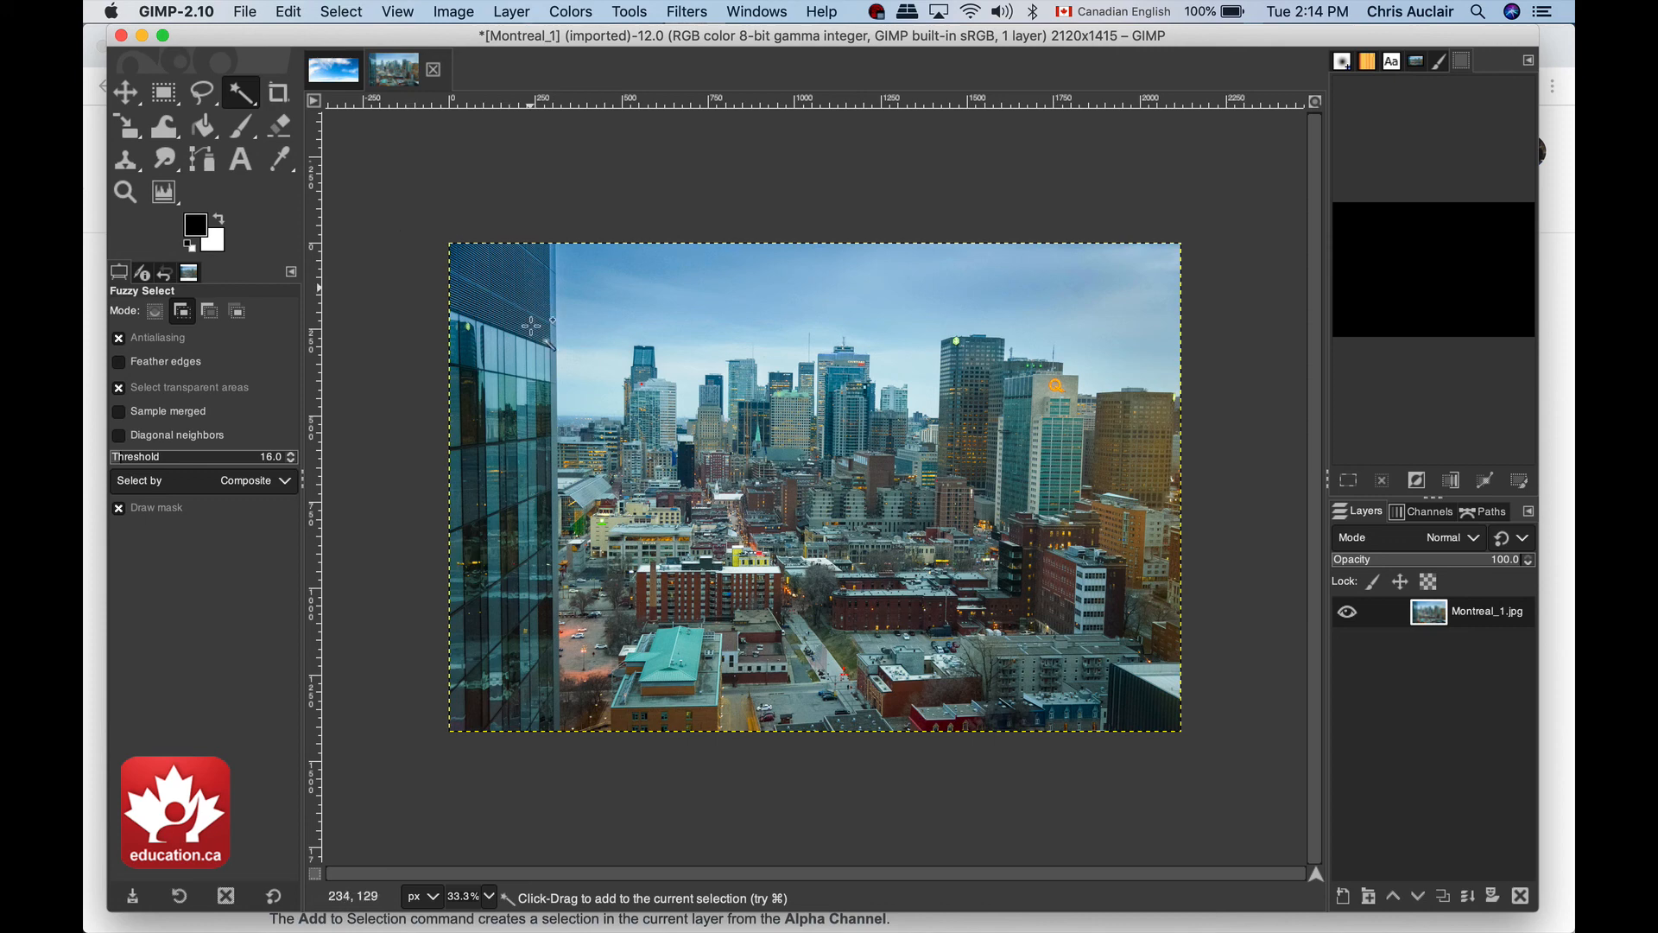
Outline the tall glass building at the photo's left edge with Free Select and close the polygon.
click(203, 93)
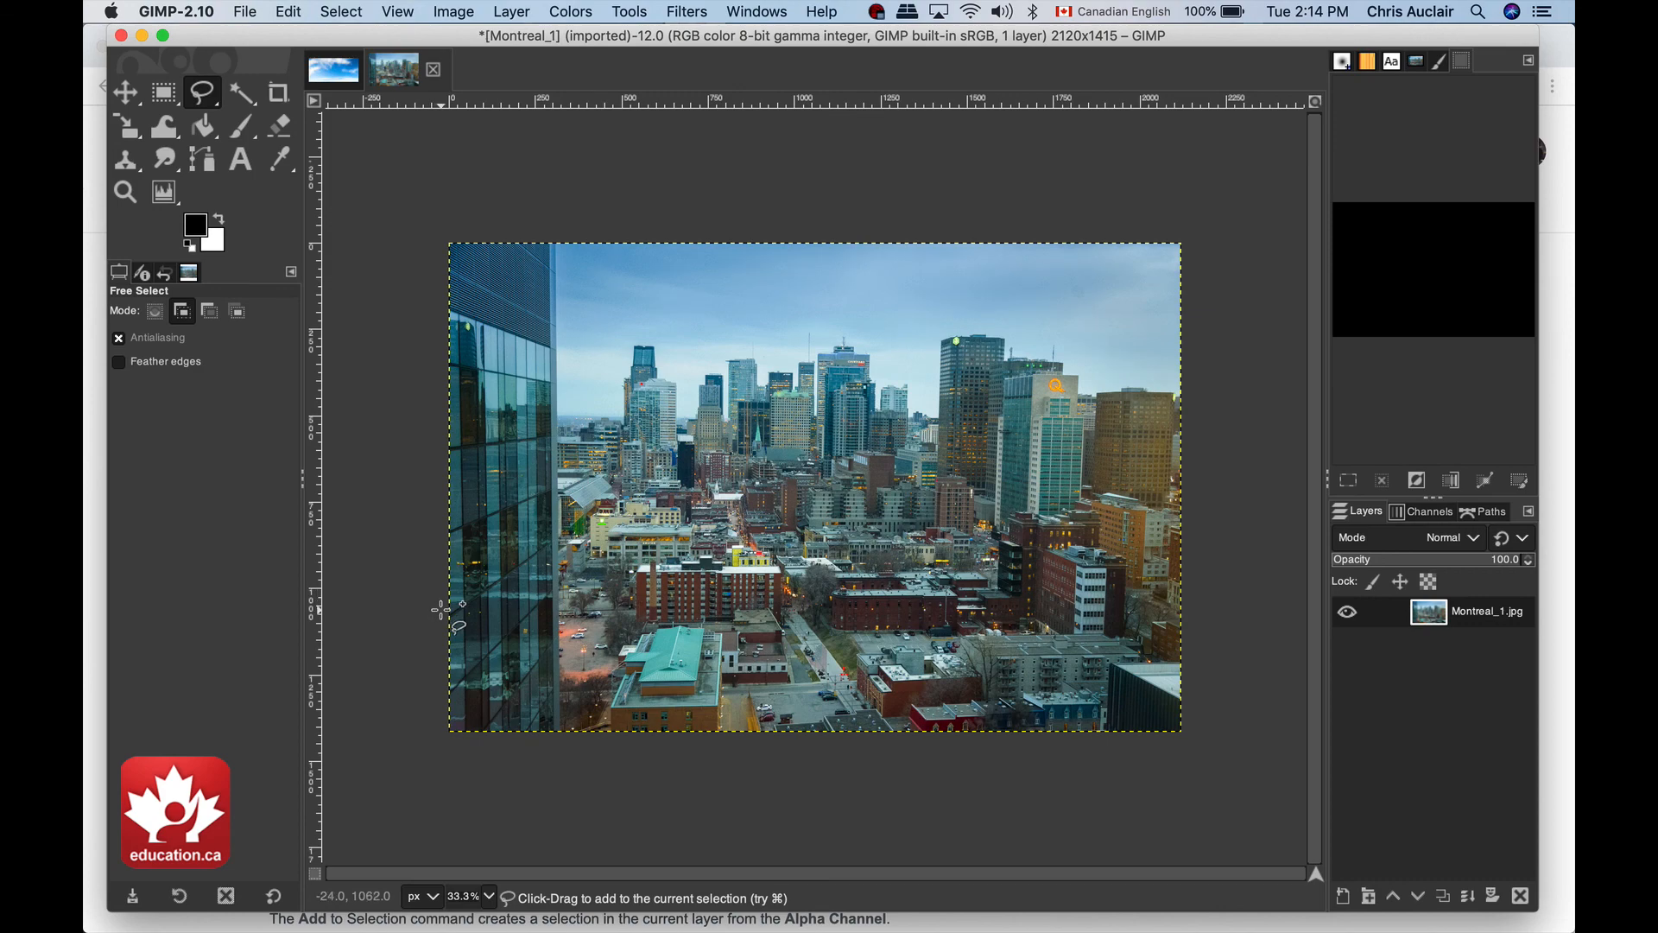
click(440, 608)
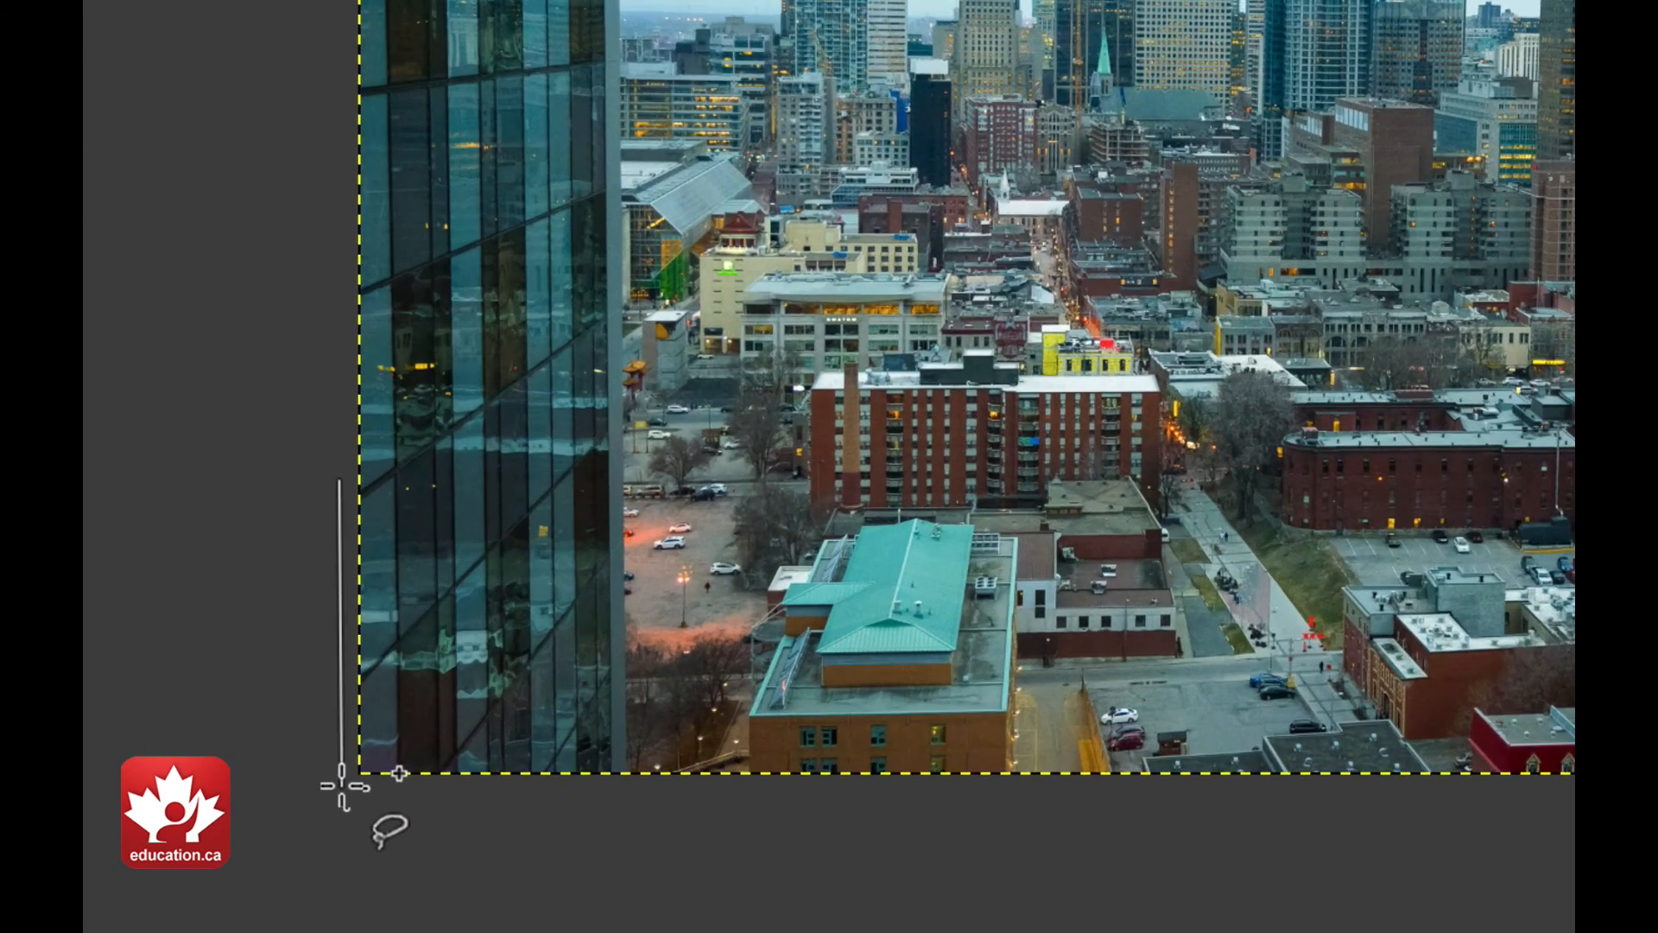
click(441, 737)
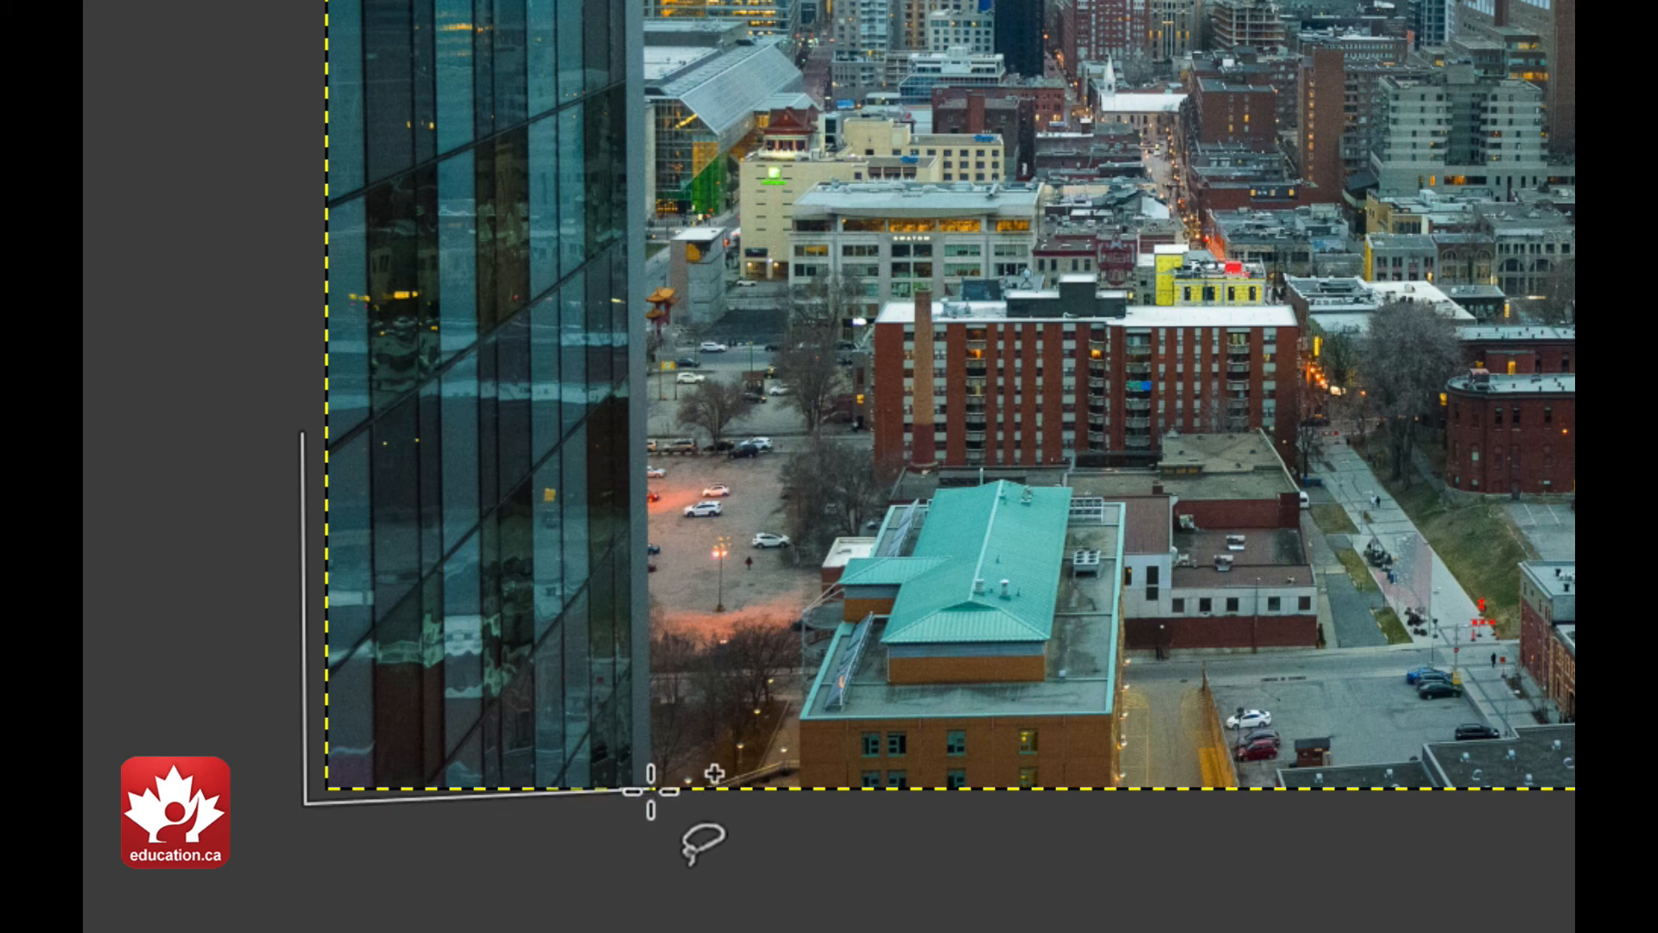
scroll(661, 691, up, 10)
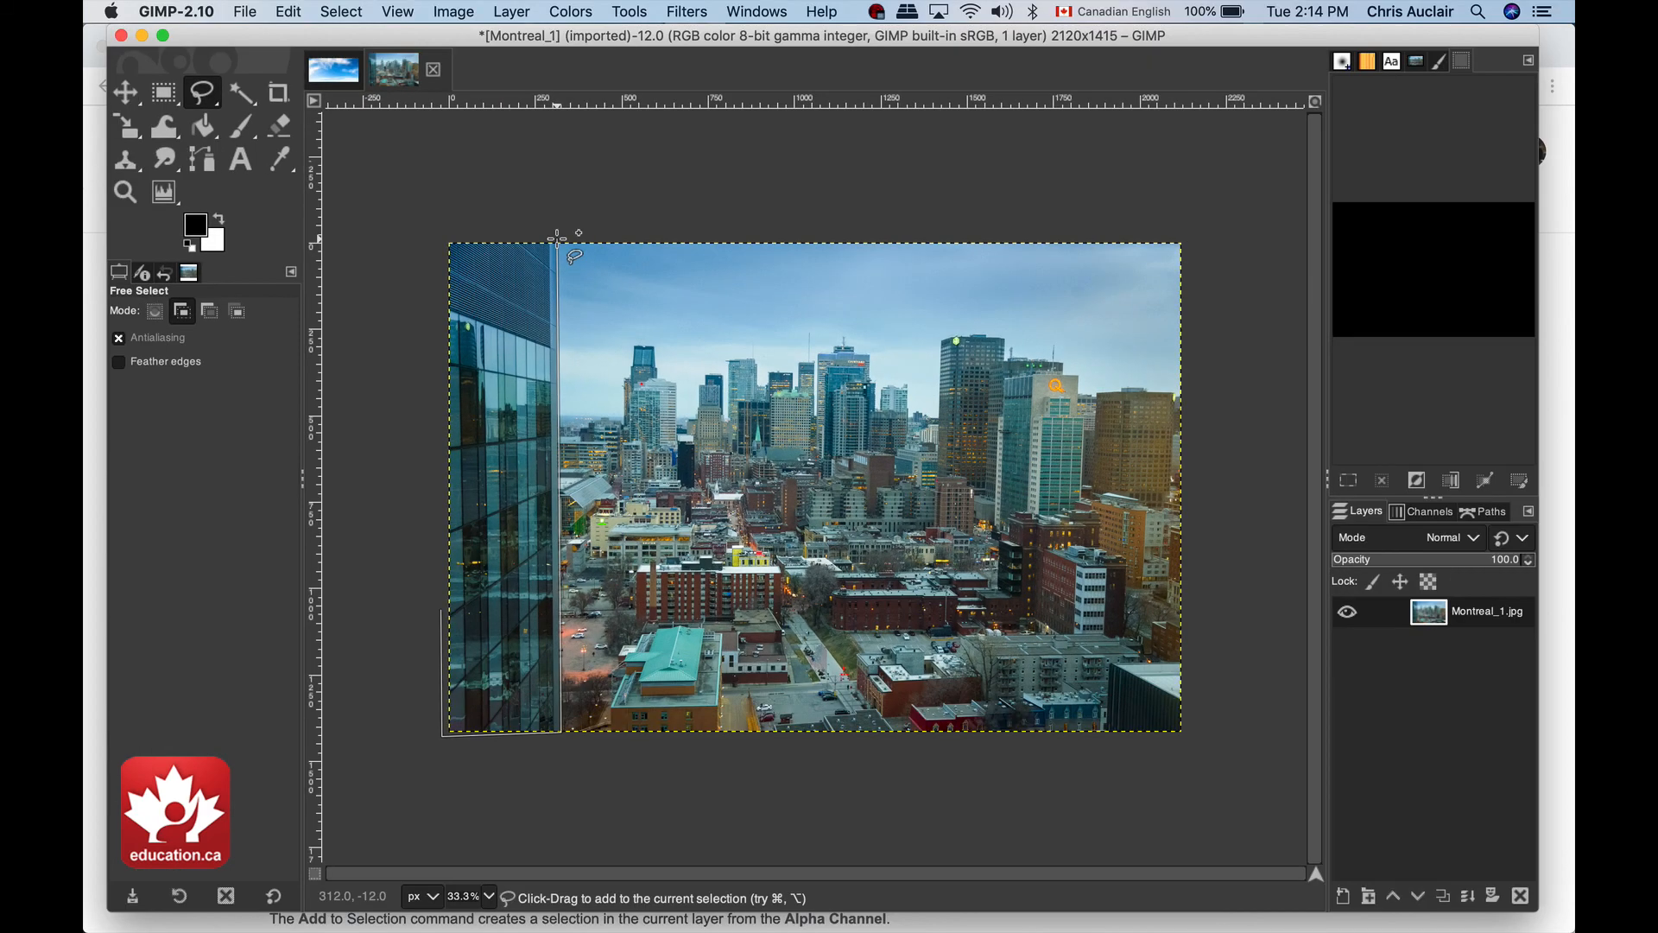
click(685, 154)
click(434, 229)
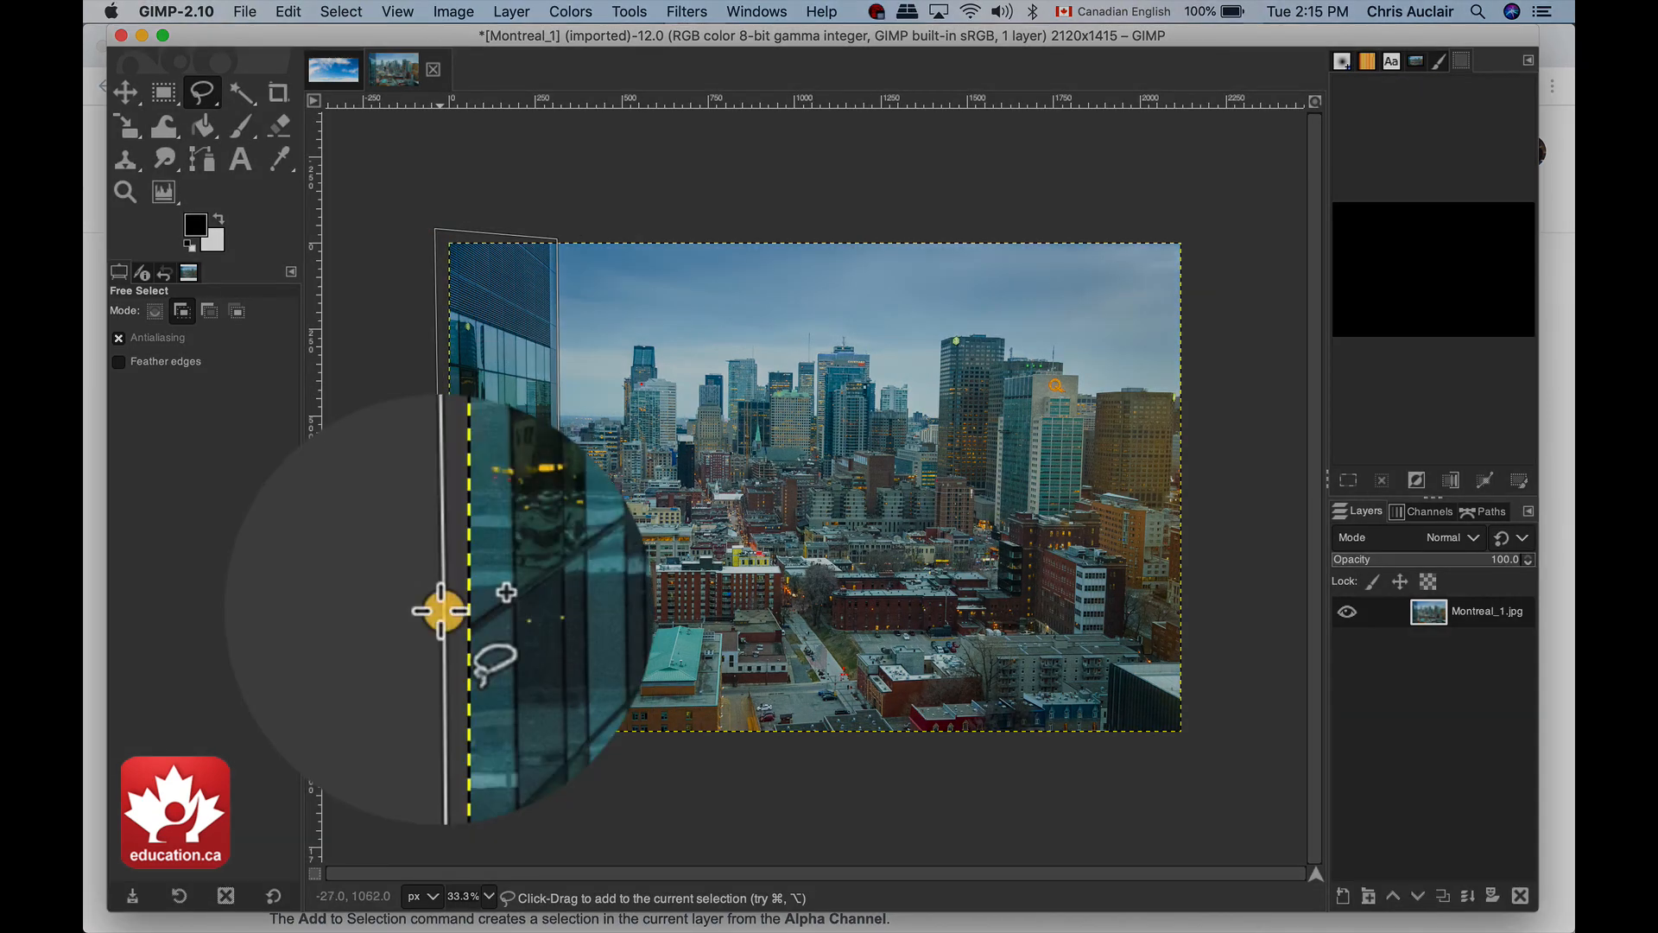
click(443, 735)
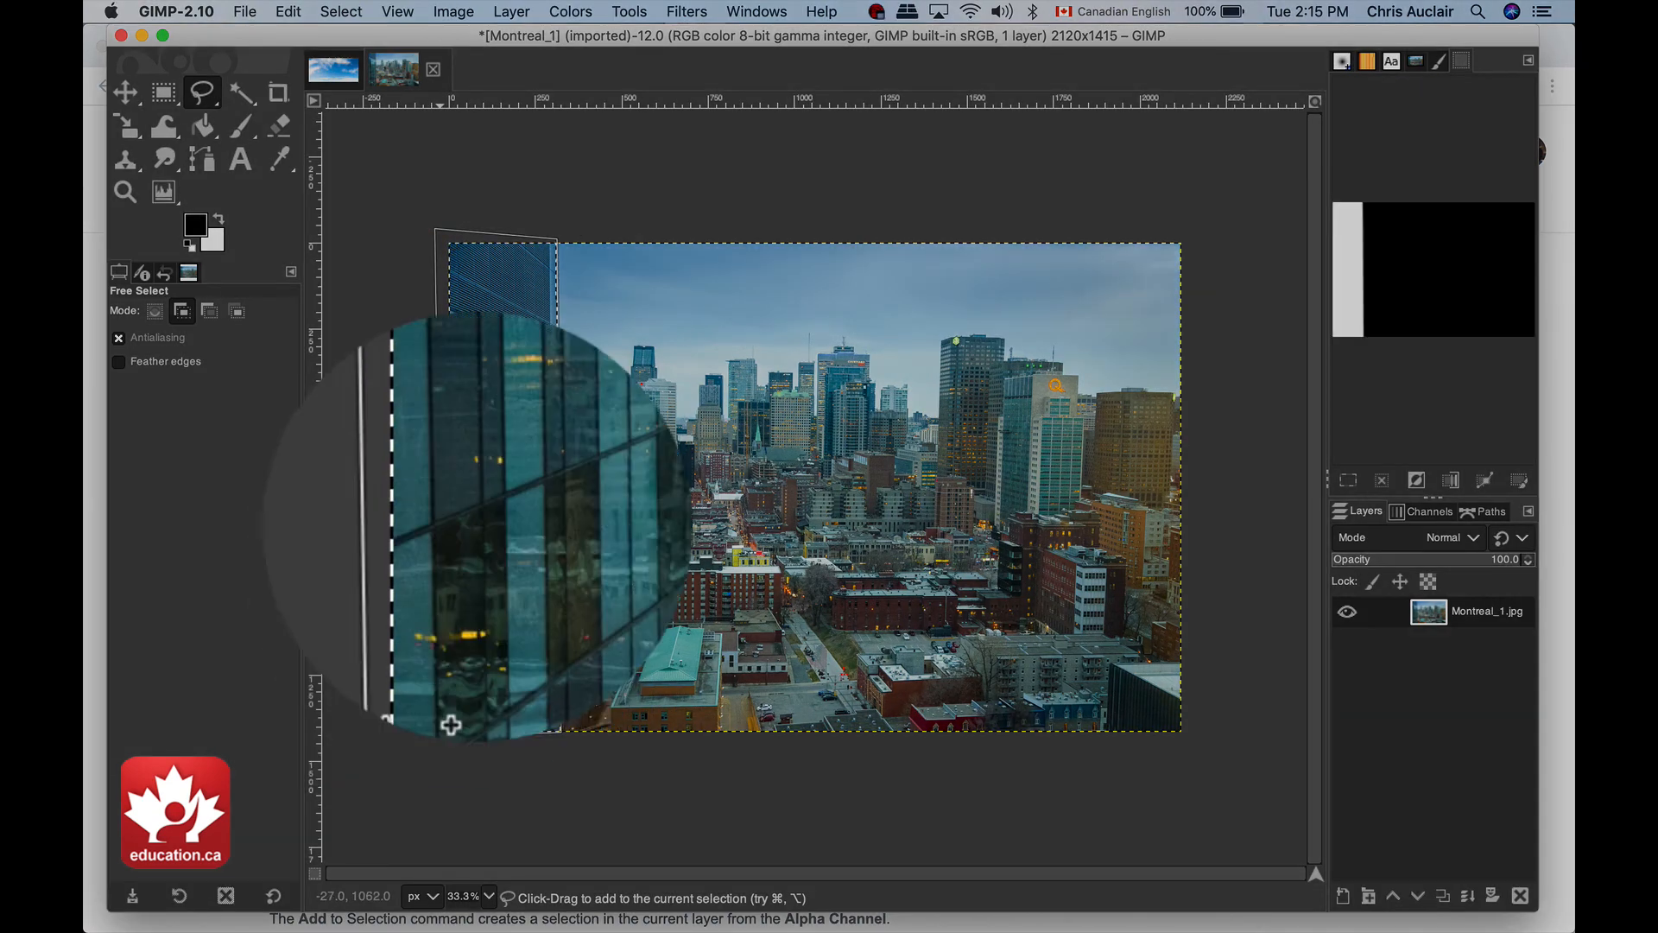
Refine the upper right corner point of the glass building's outline and confirm the selection.
click(561, 733)
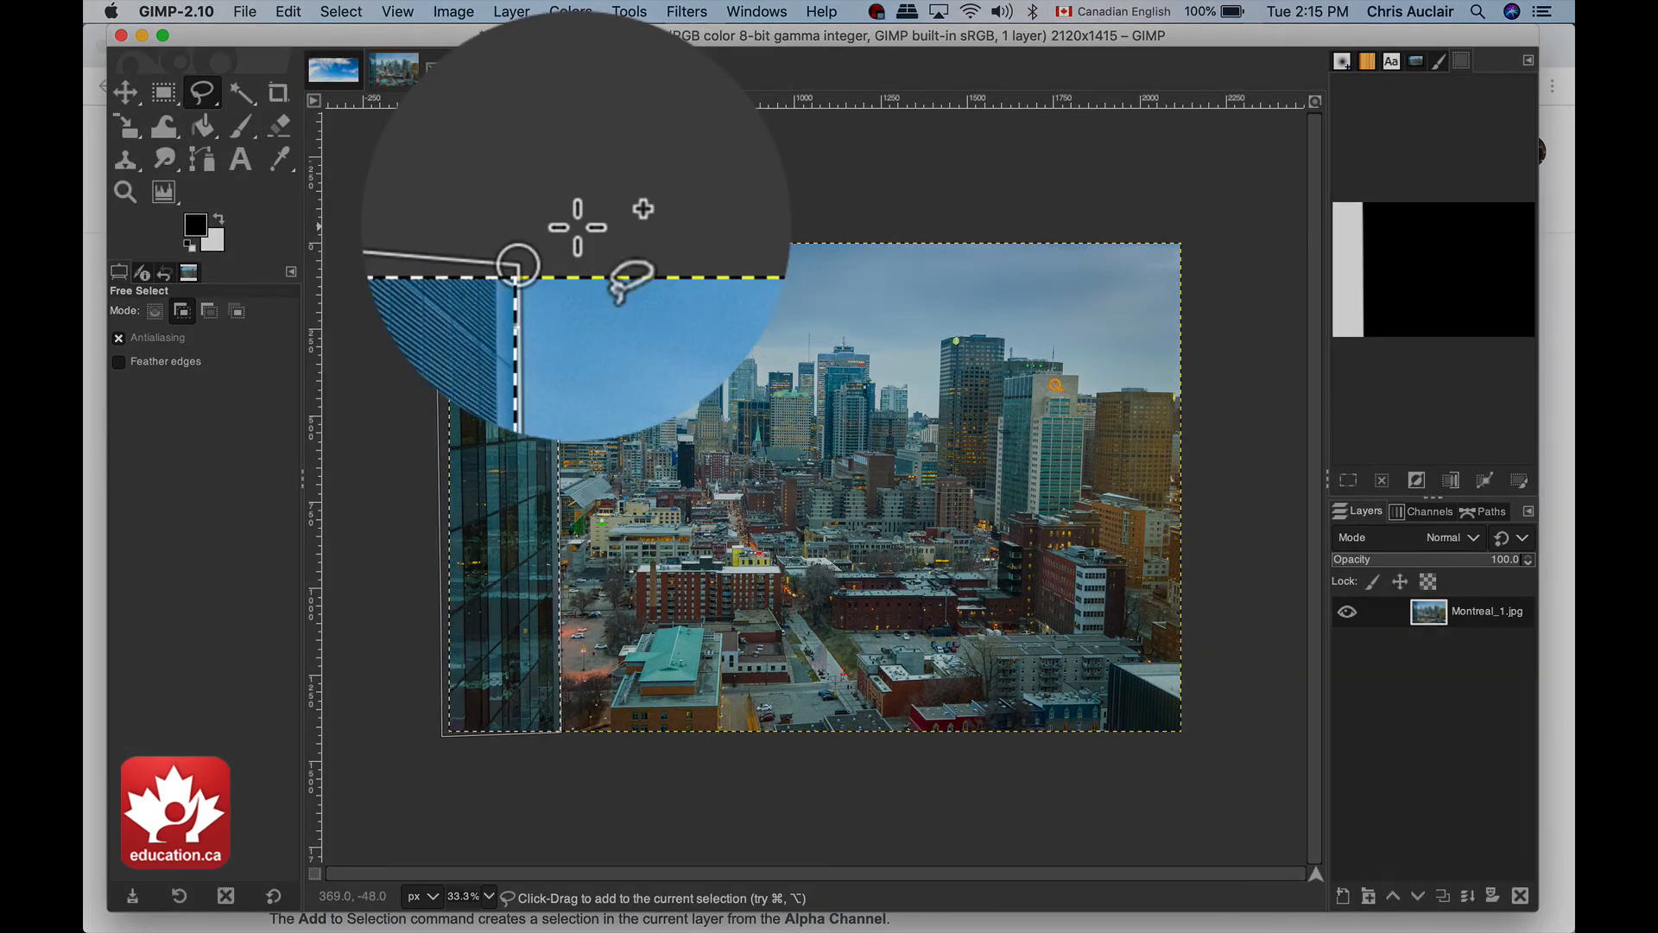
click(561, 239)
key(plus)
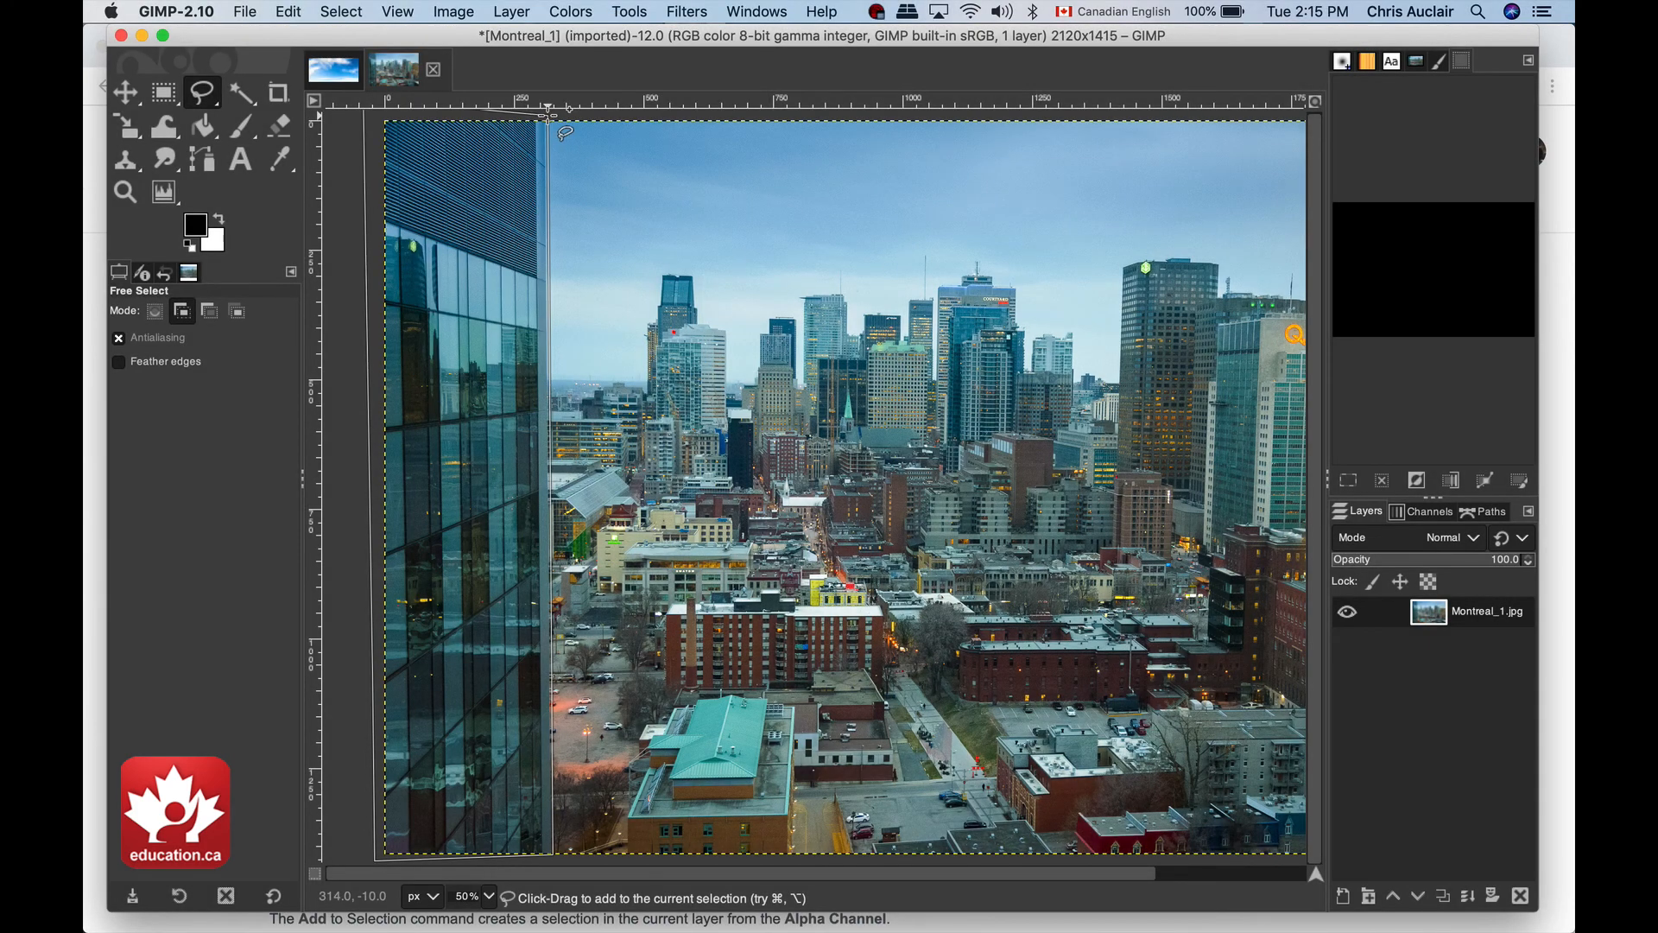
double_click(549, 112)
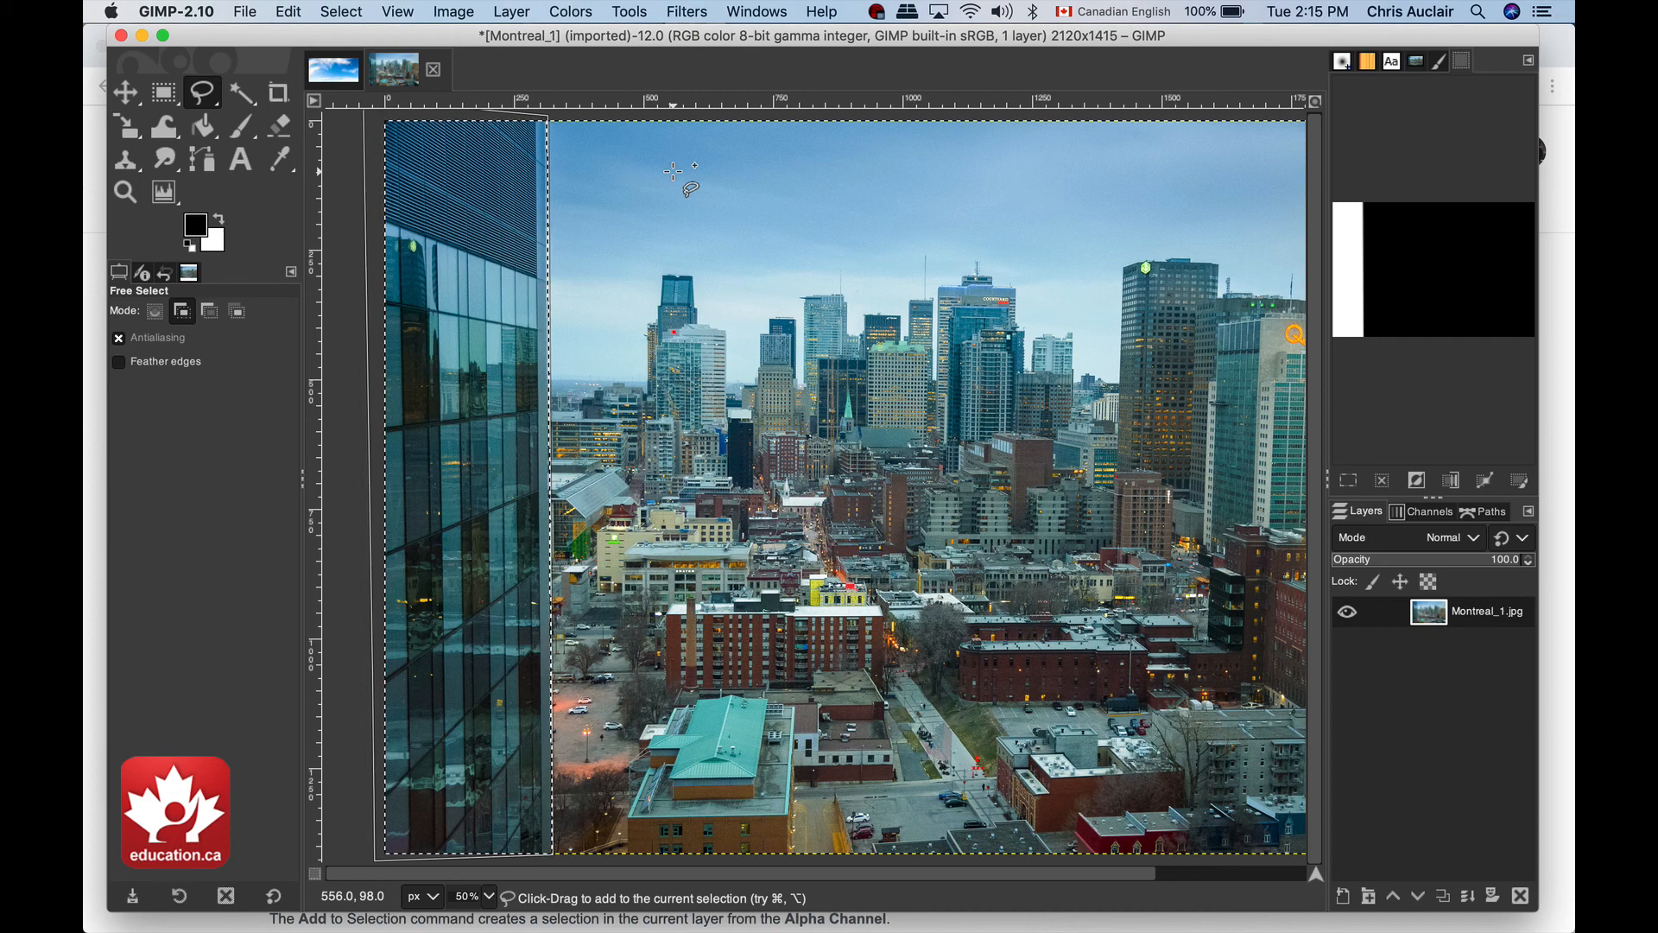
key(Return)
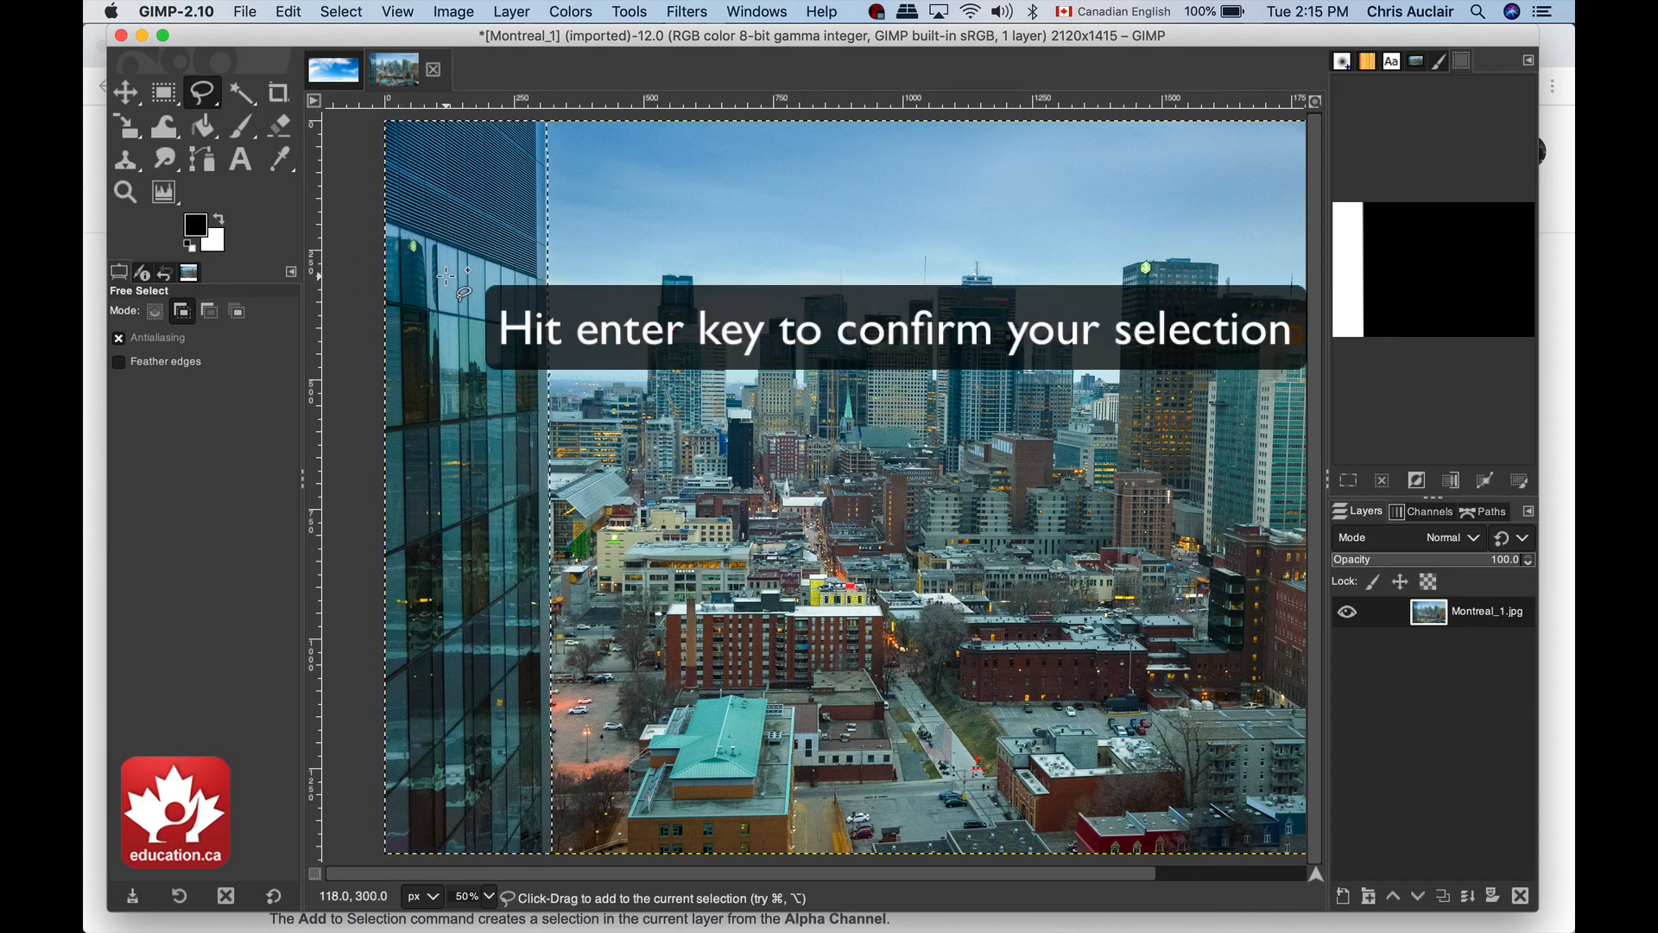
click(562, 13)
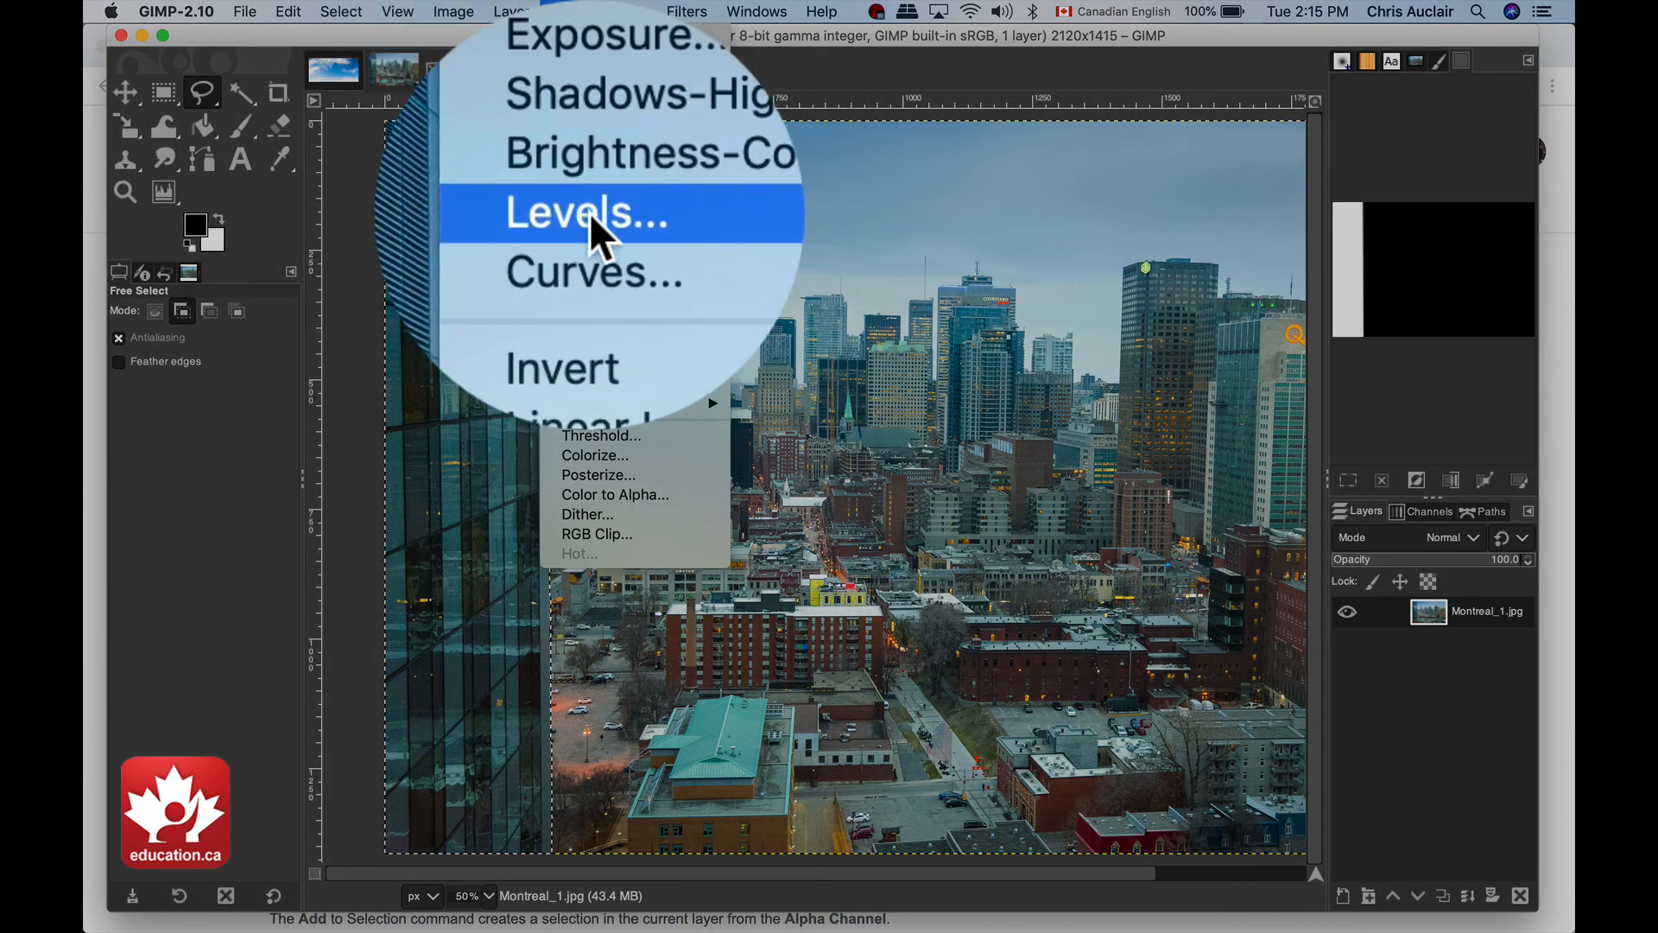
click(589, 196)
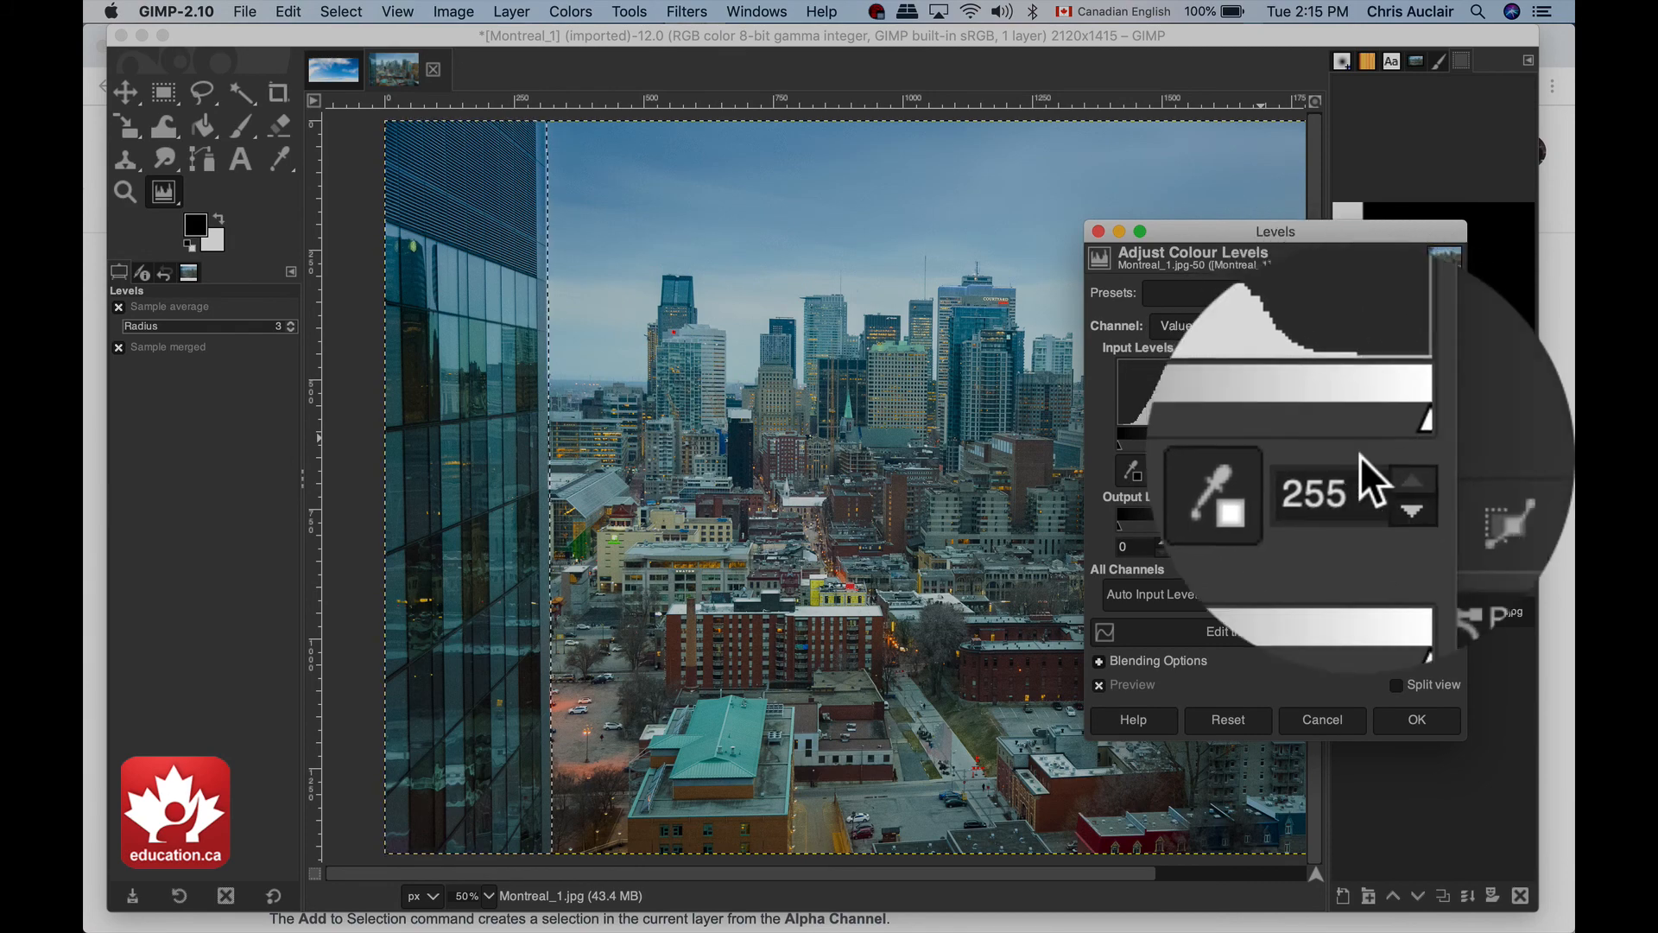
drag(1458, 444, 1214, 449)
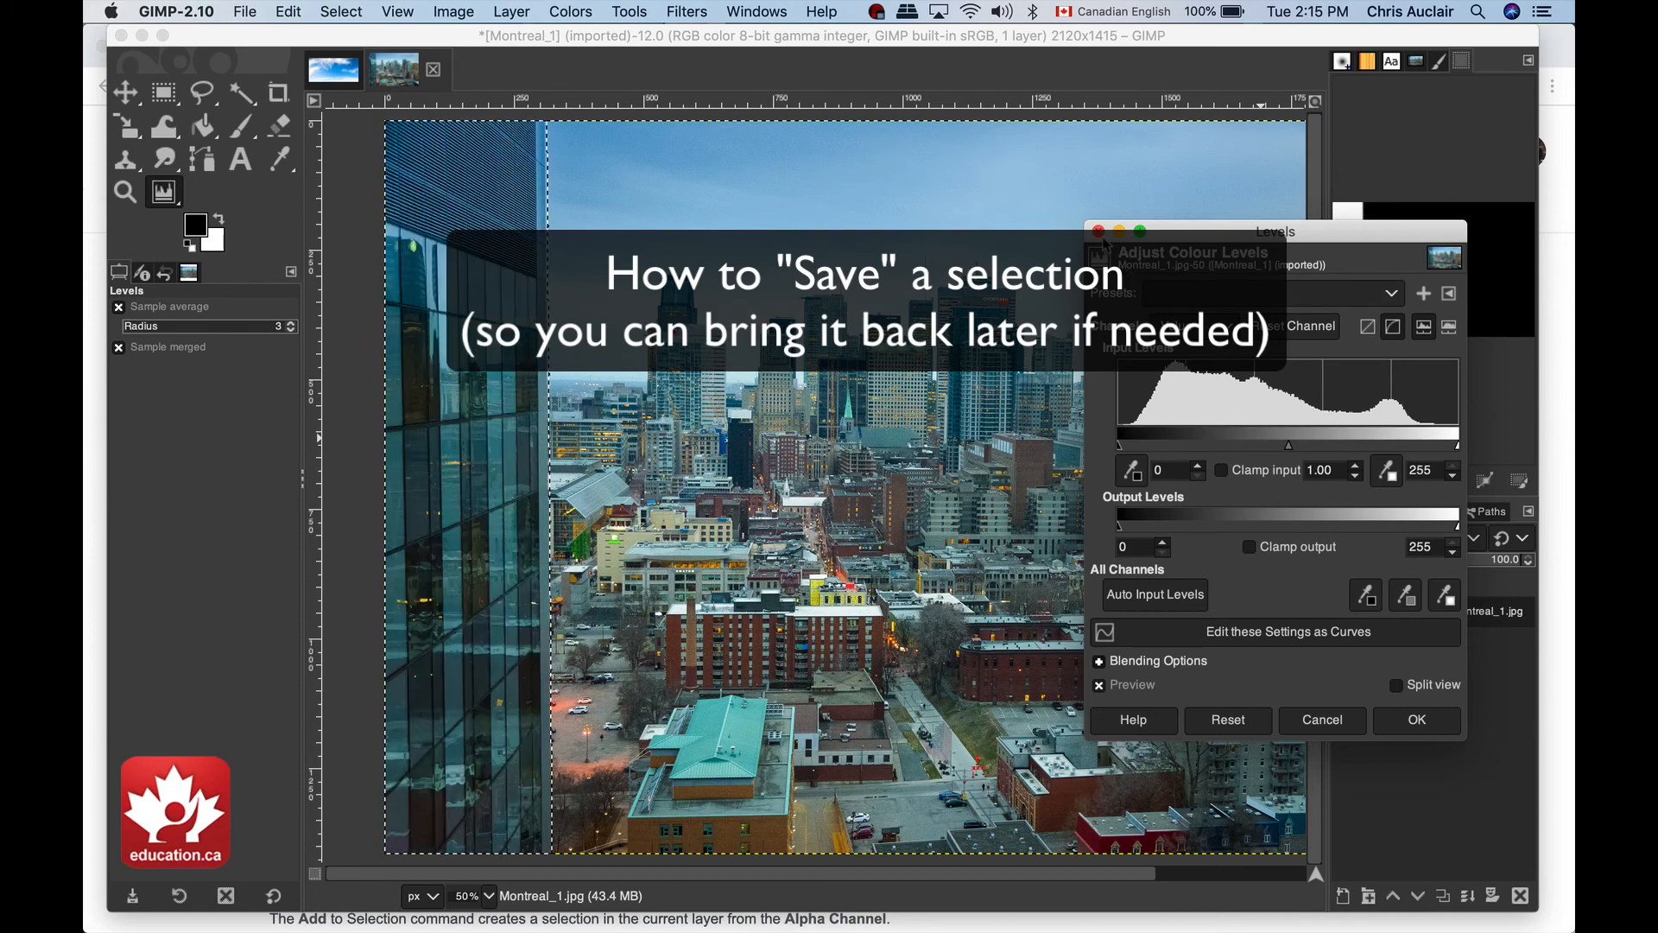
click(1099, 232)
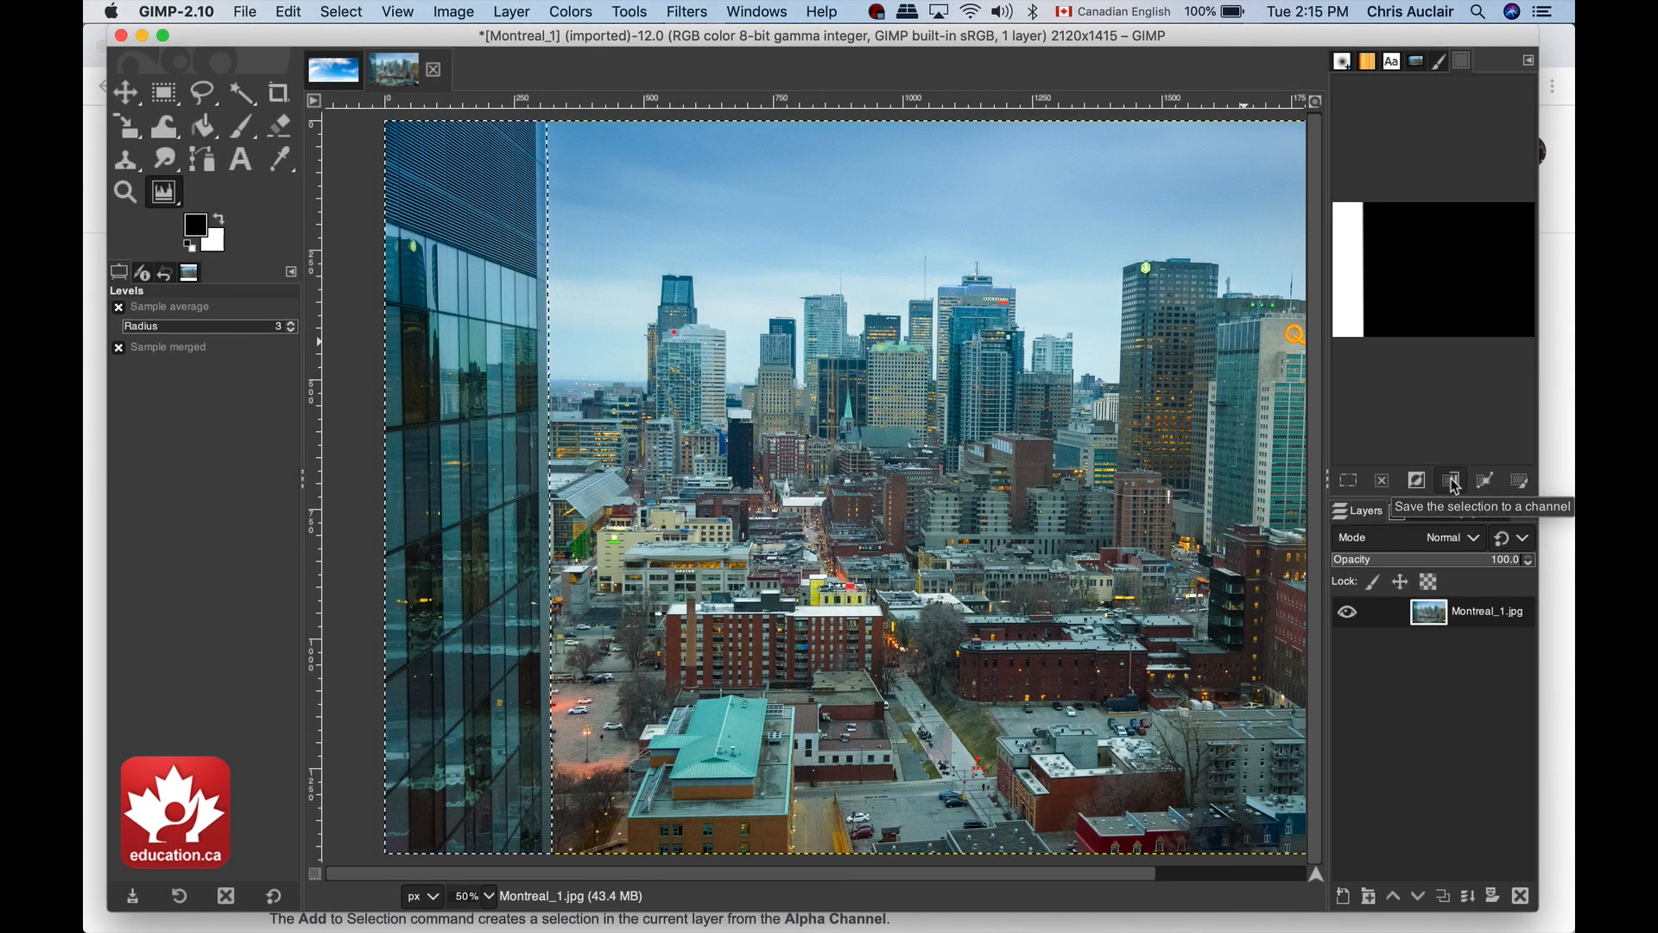
Save the glass building selection to a channel and rename that channel "left building select".
click(1452, 481)
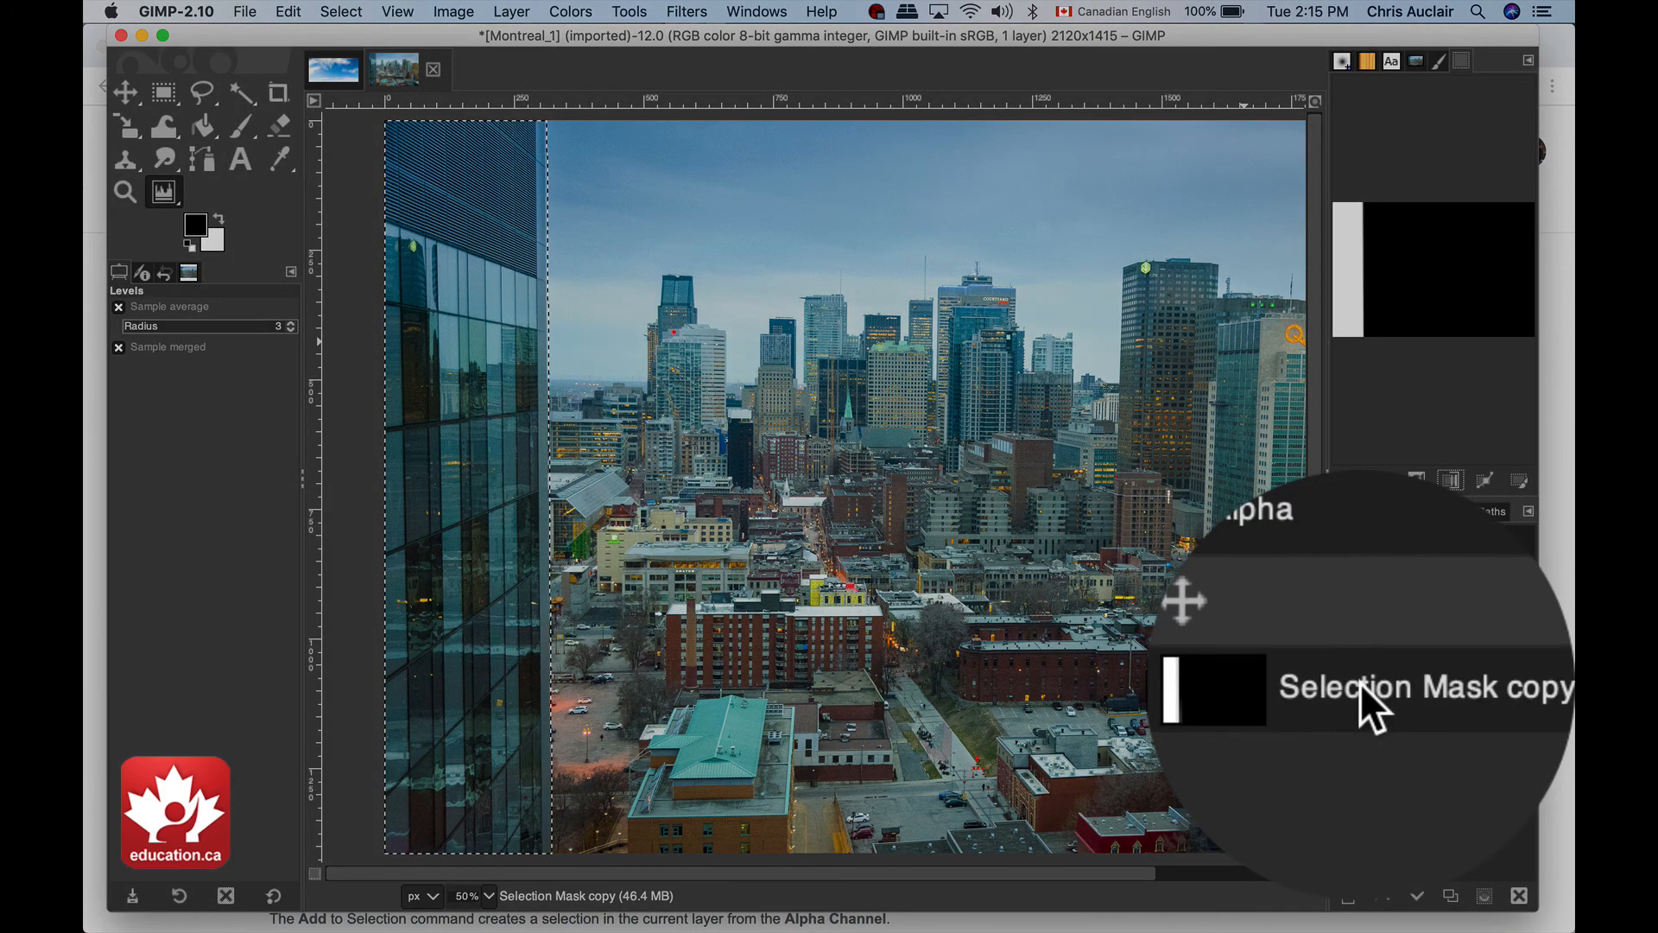
click(1459, 687)
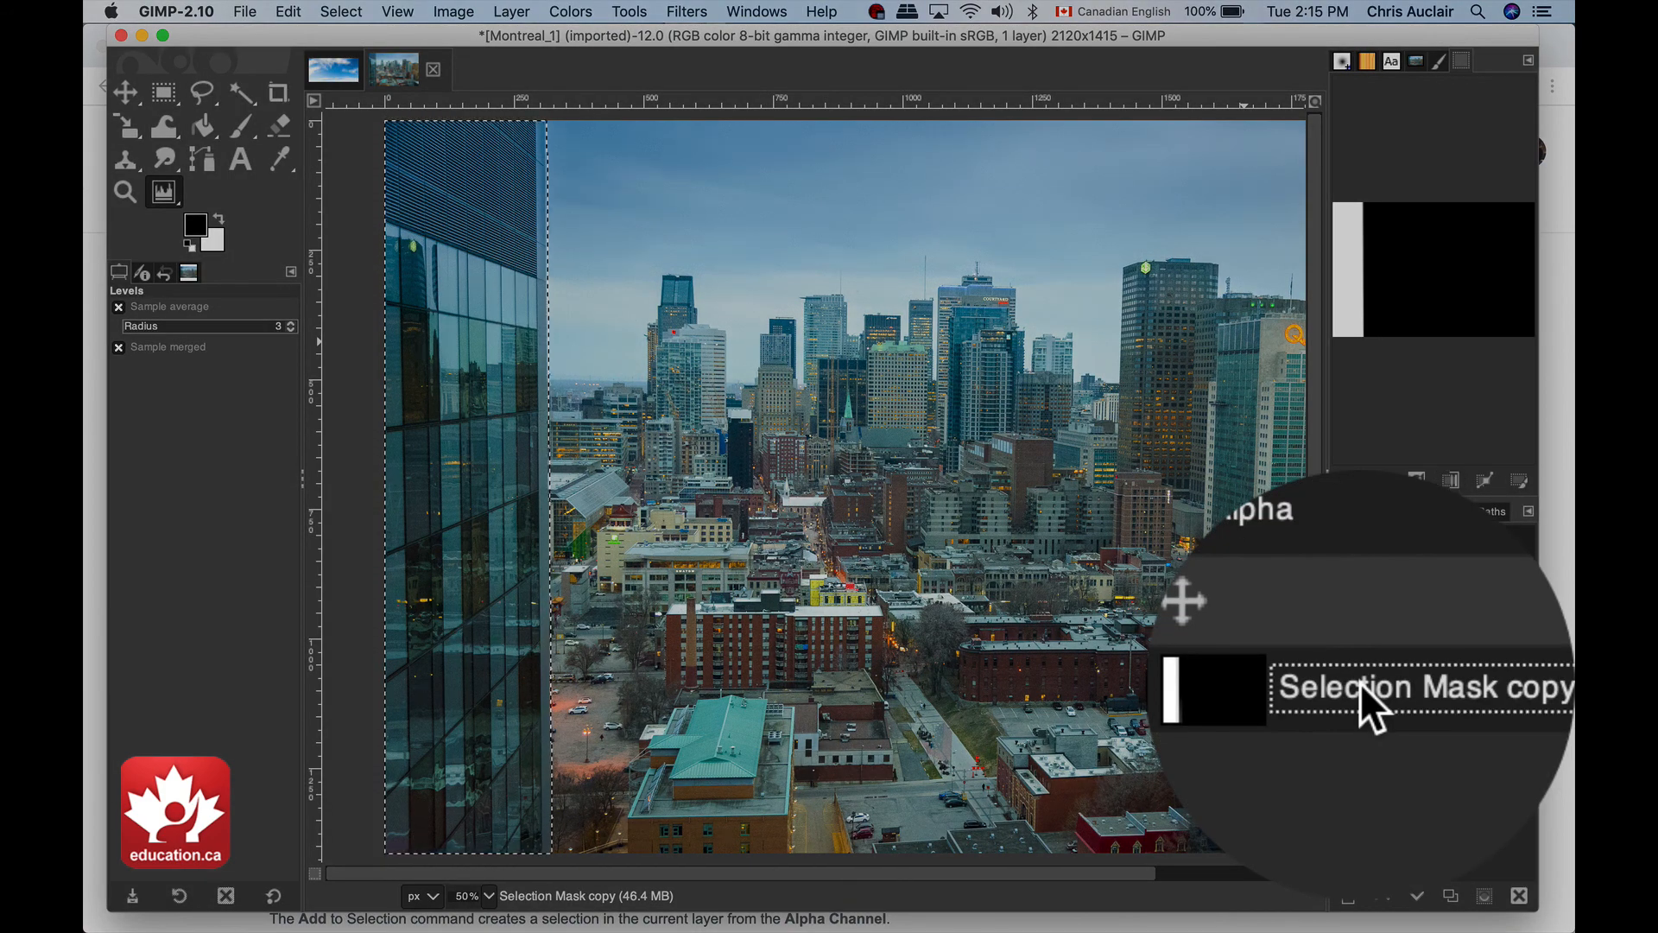
double_click(1459, 686)
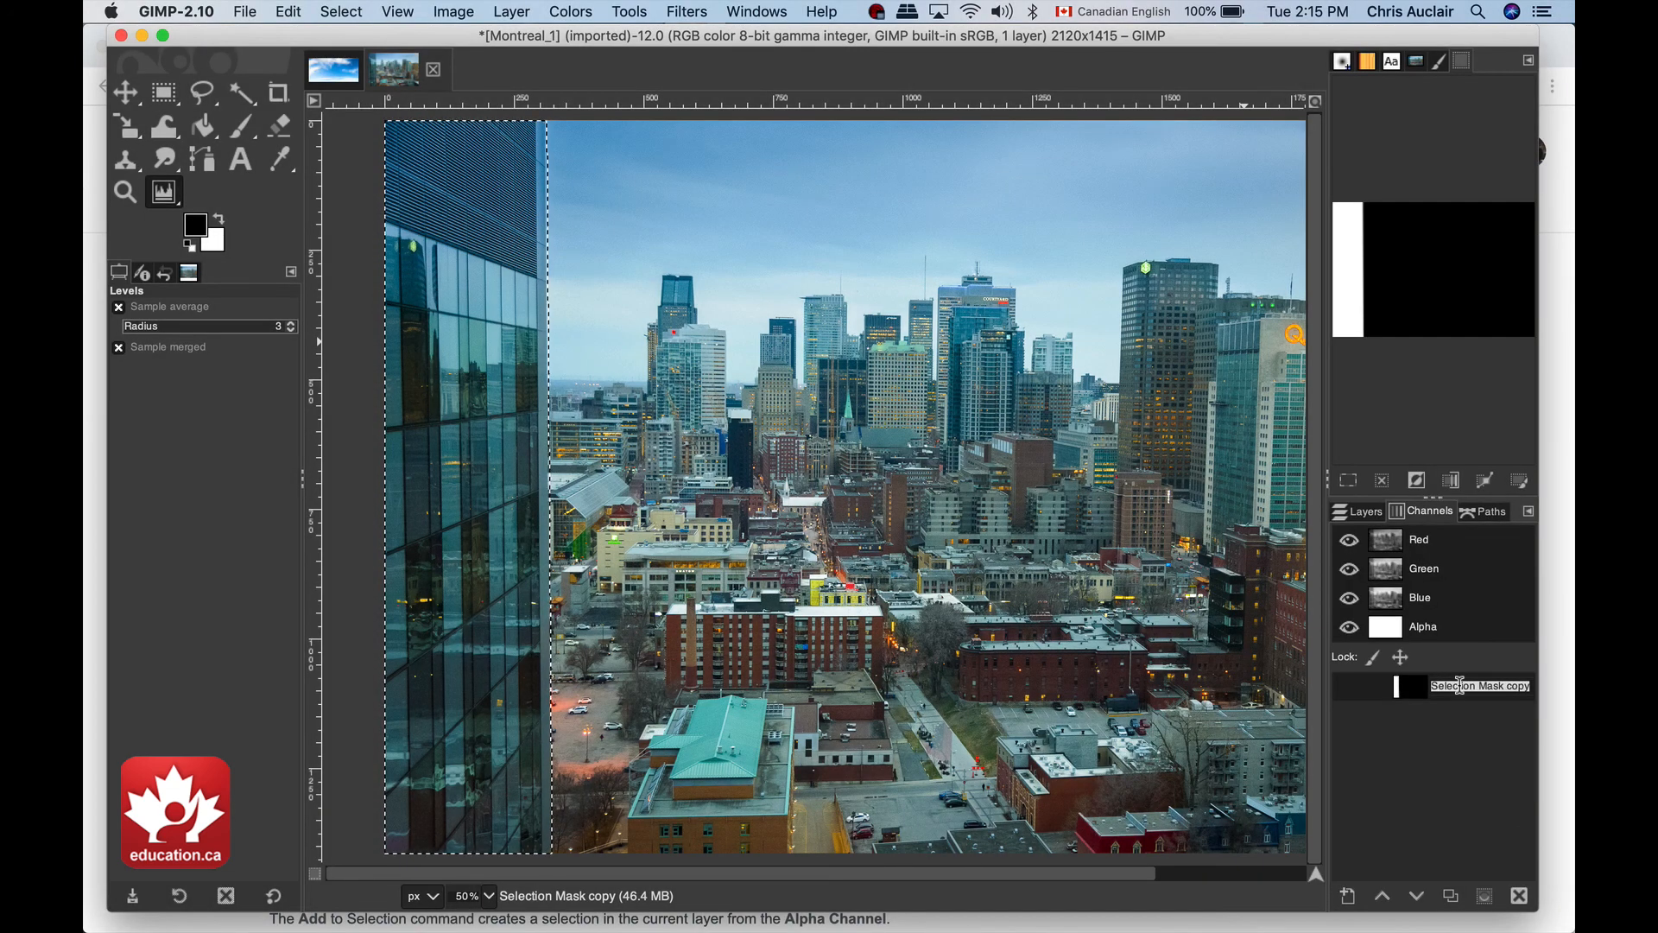
key(BackSpace)
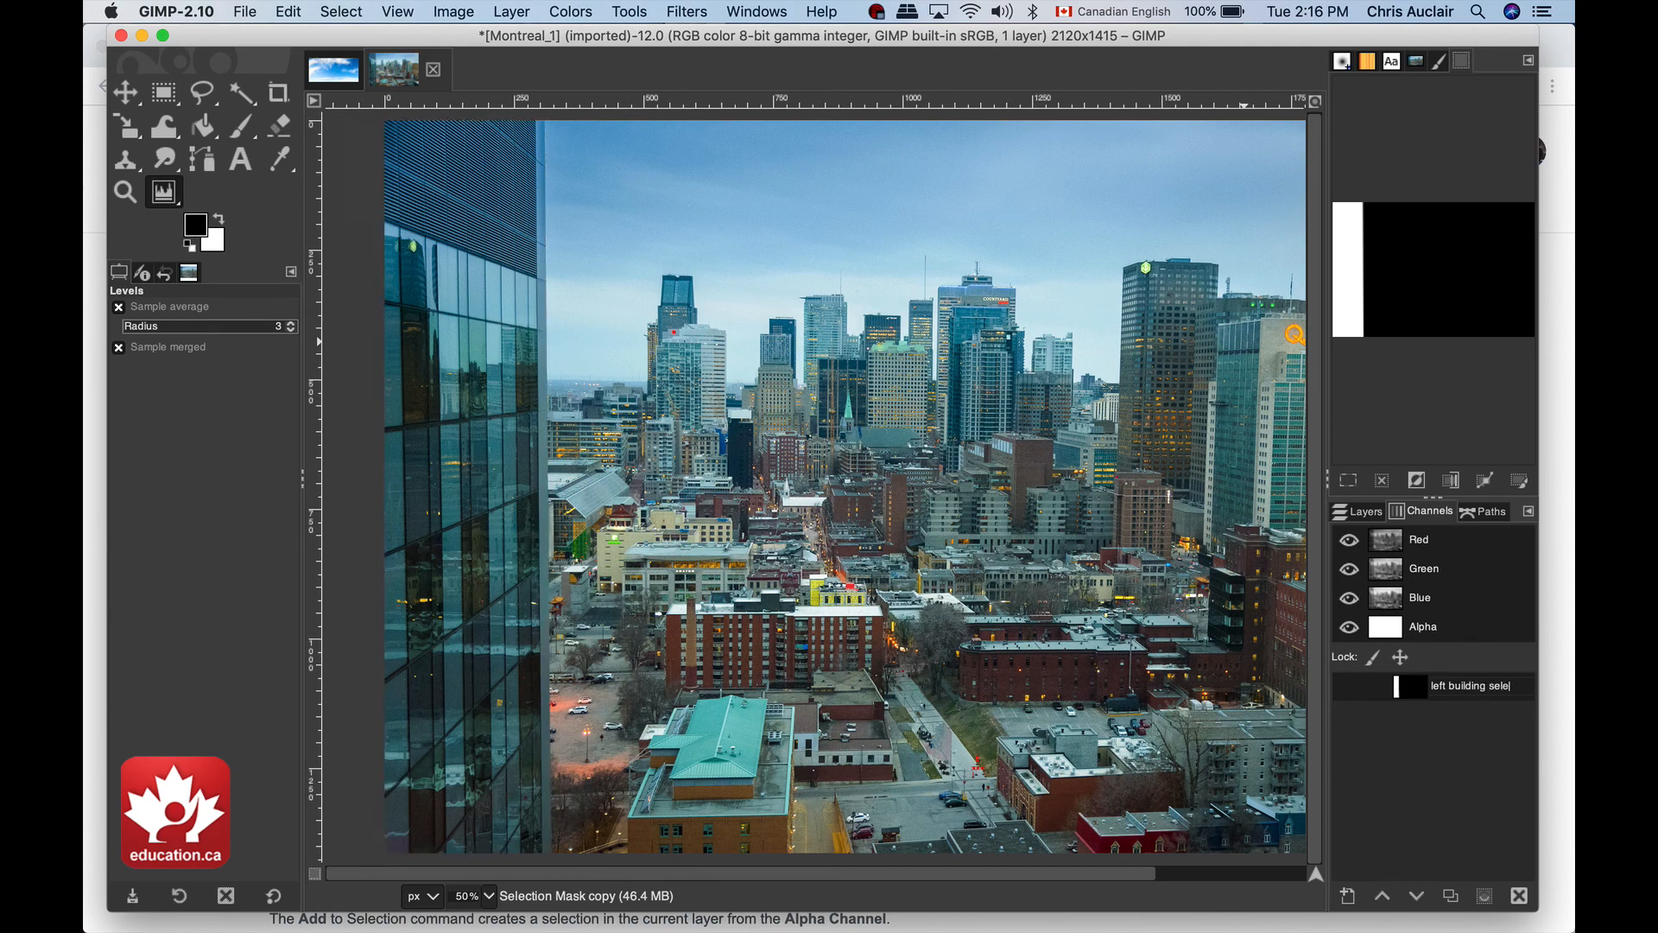
key(Return)
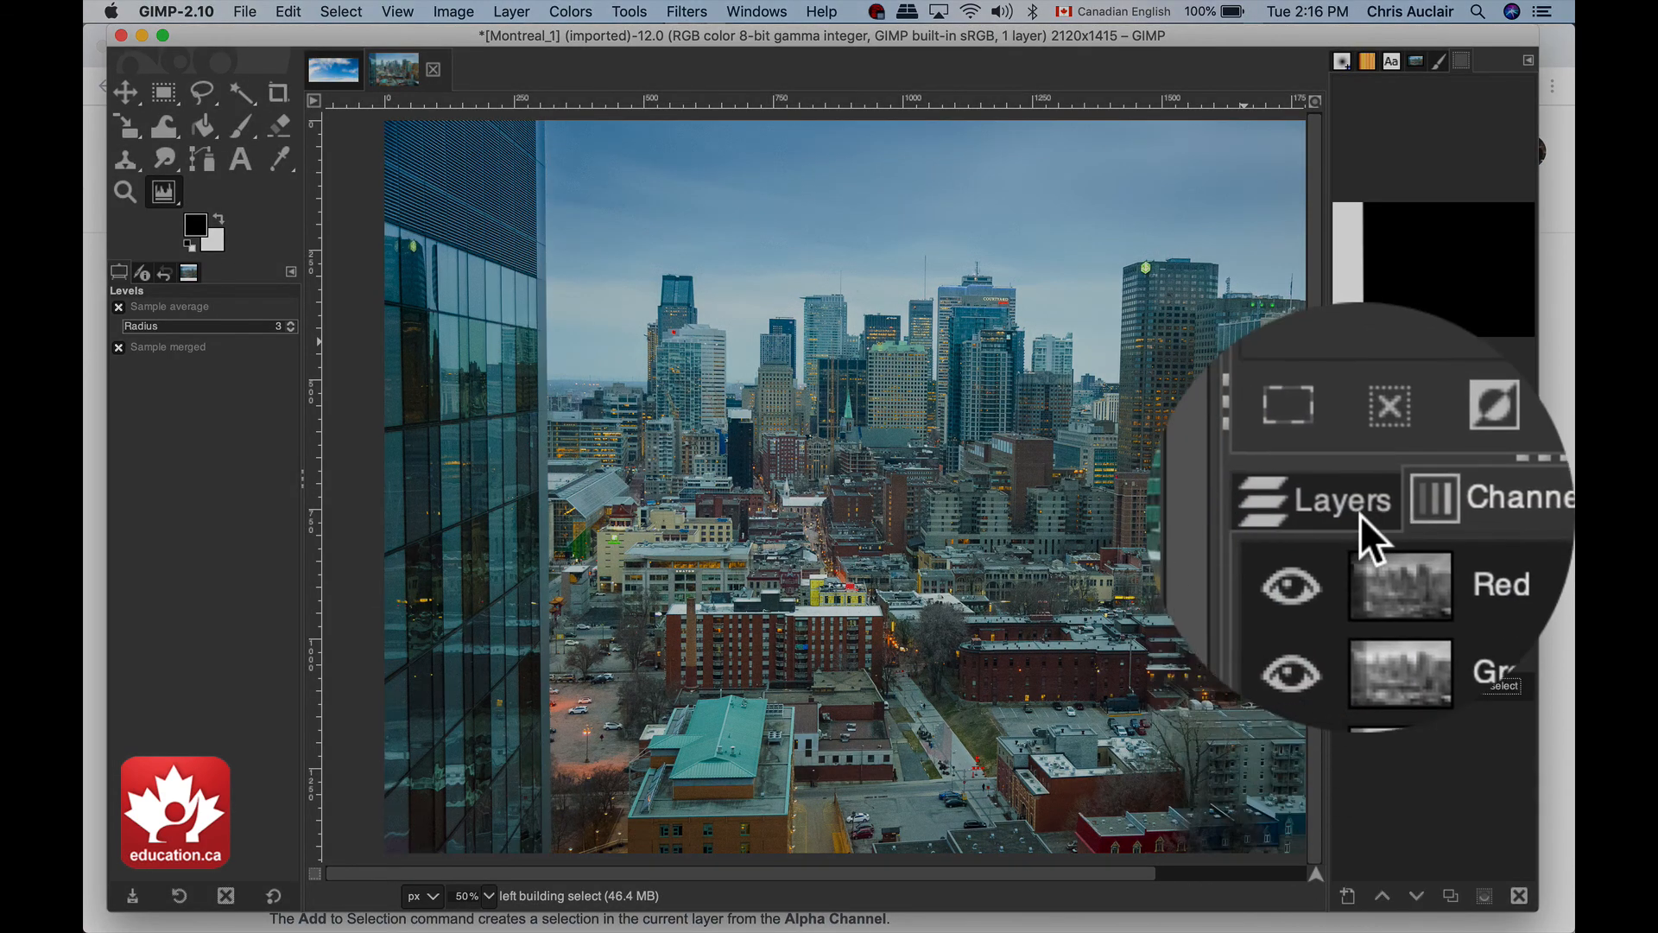
Return to the layer list and deselect the glass building.
click(1360, 511)
key(shift+super+a)
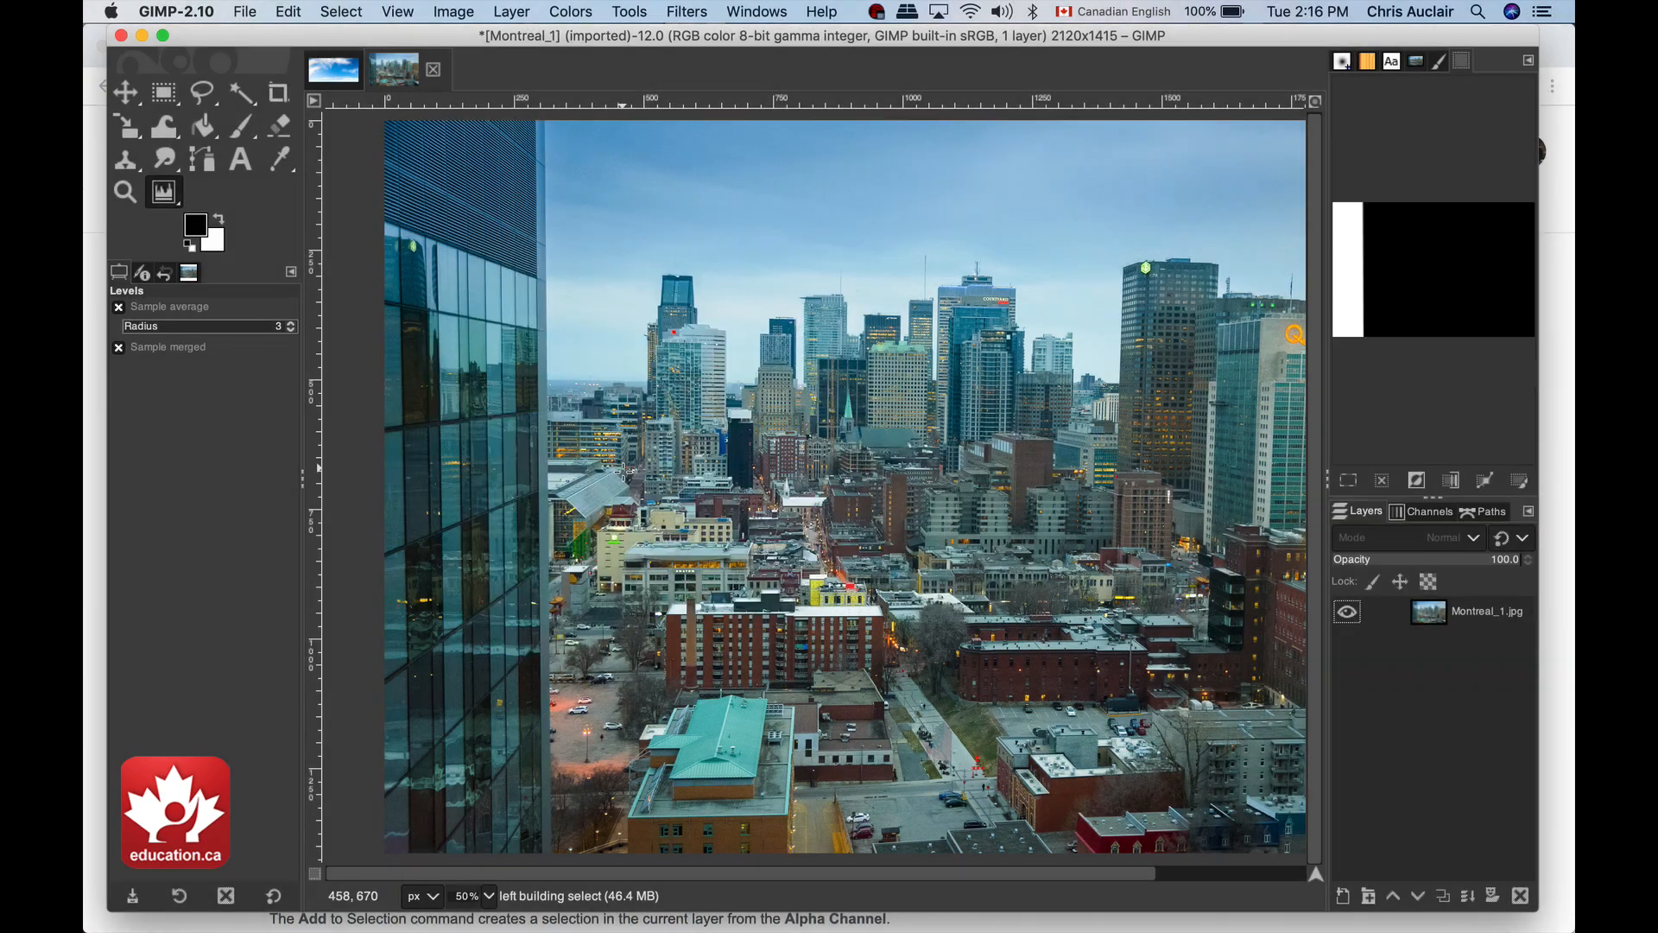
key(super+z)
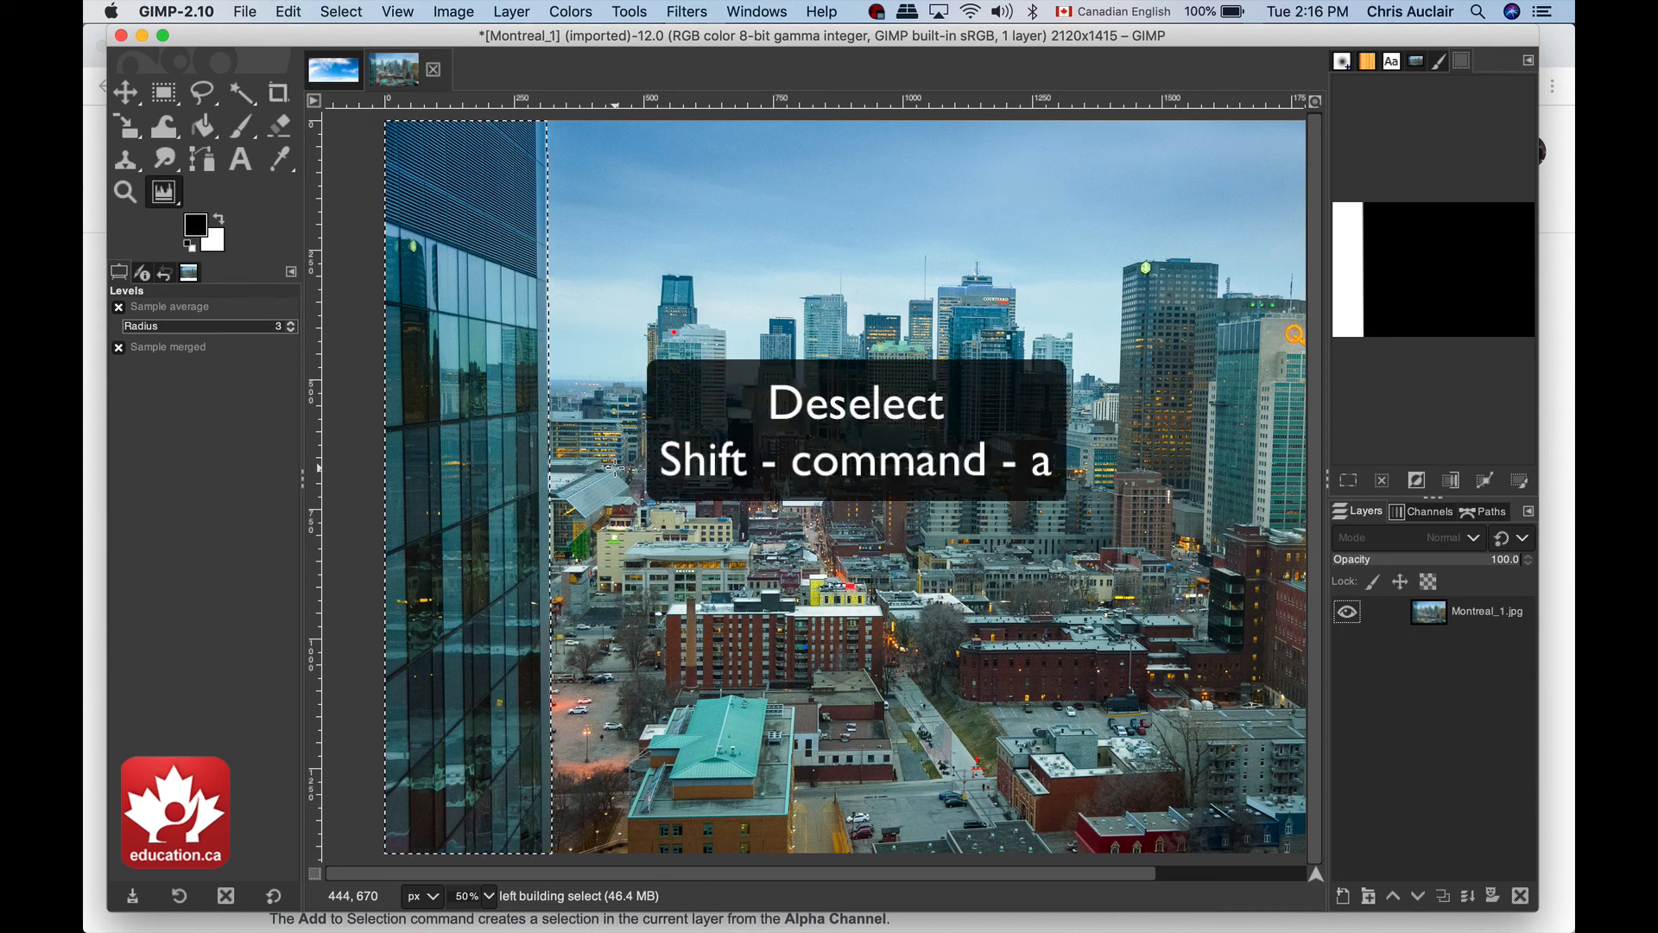
key(shift+super+a)
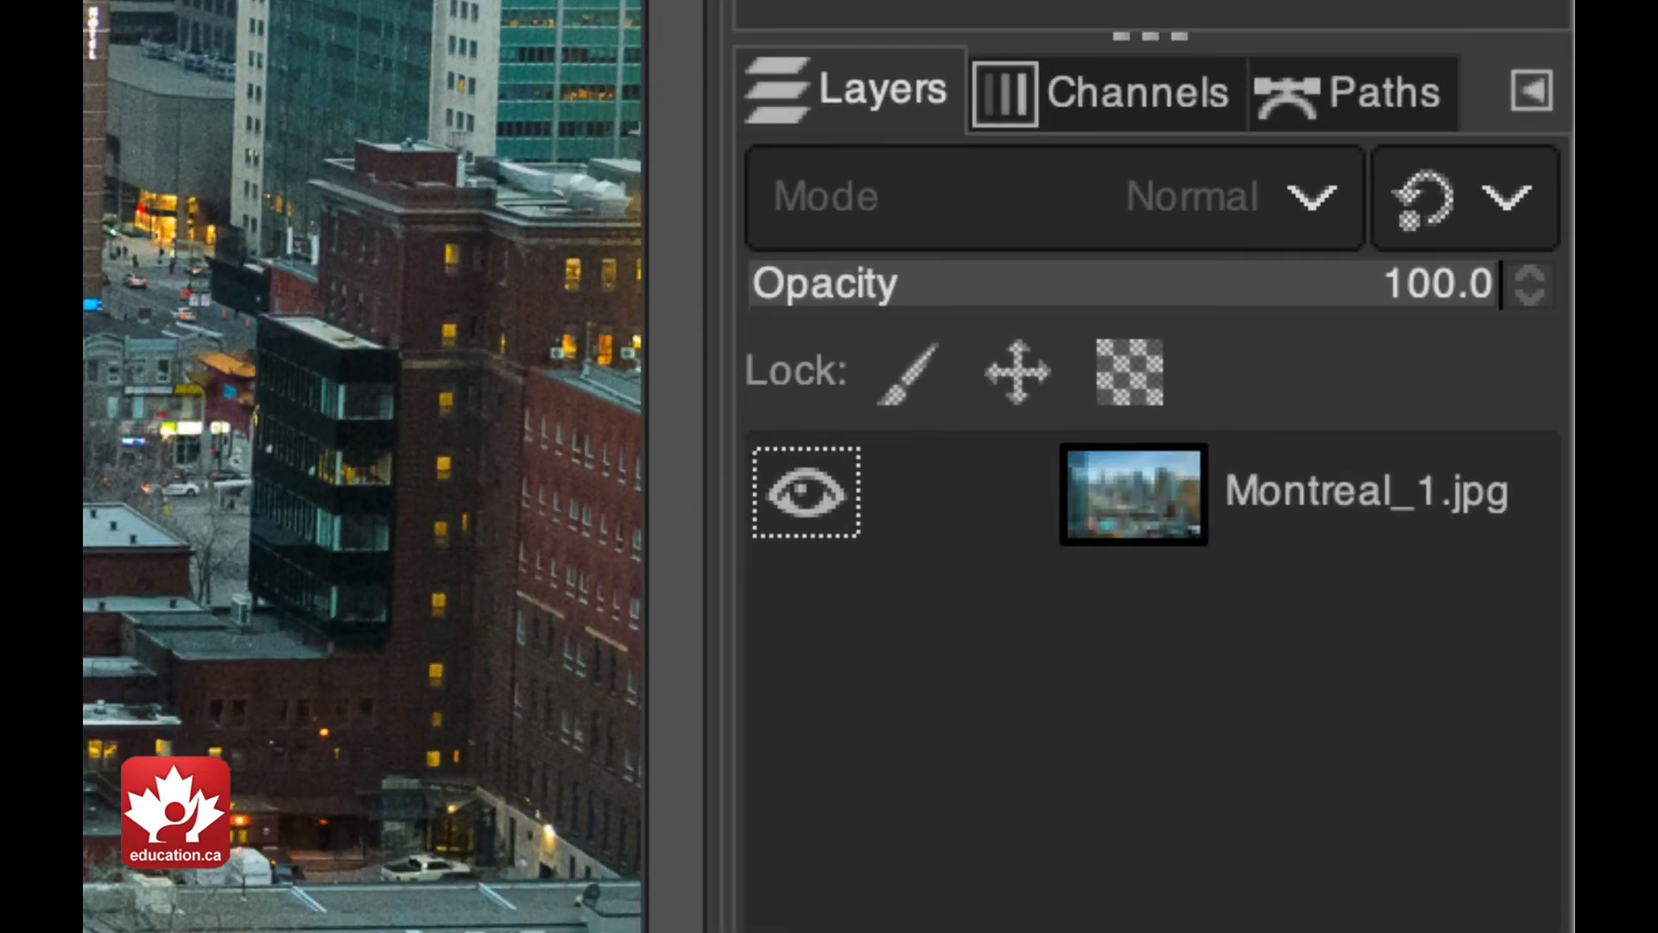
Restore the selection from the "left building select" channel and make the Montreal_1.jpg layer active.
click(1173, 106)
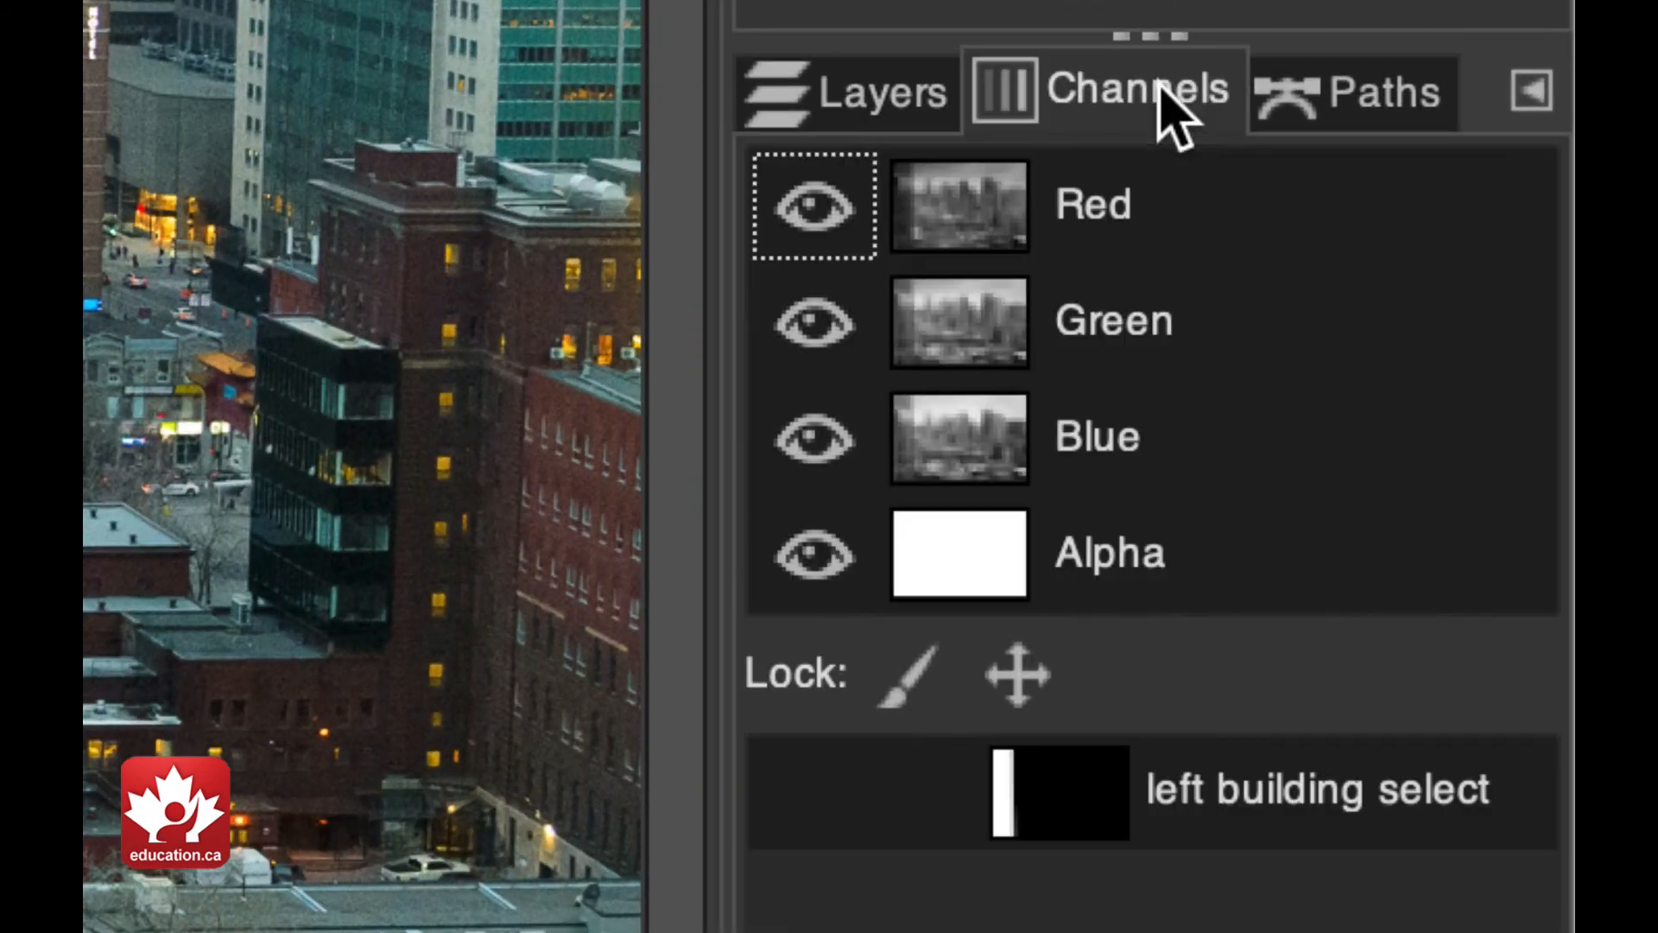
click(1263, 777)
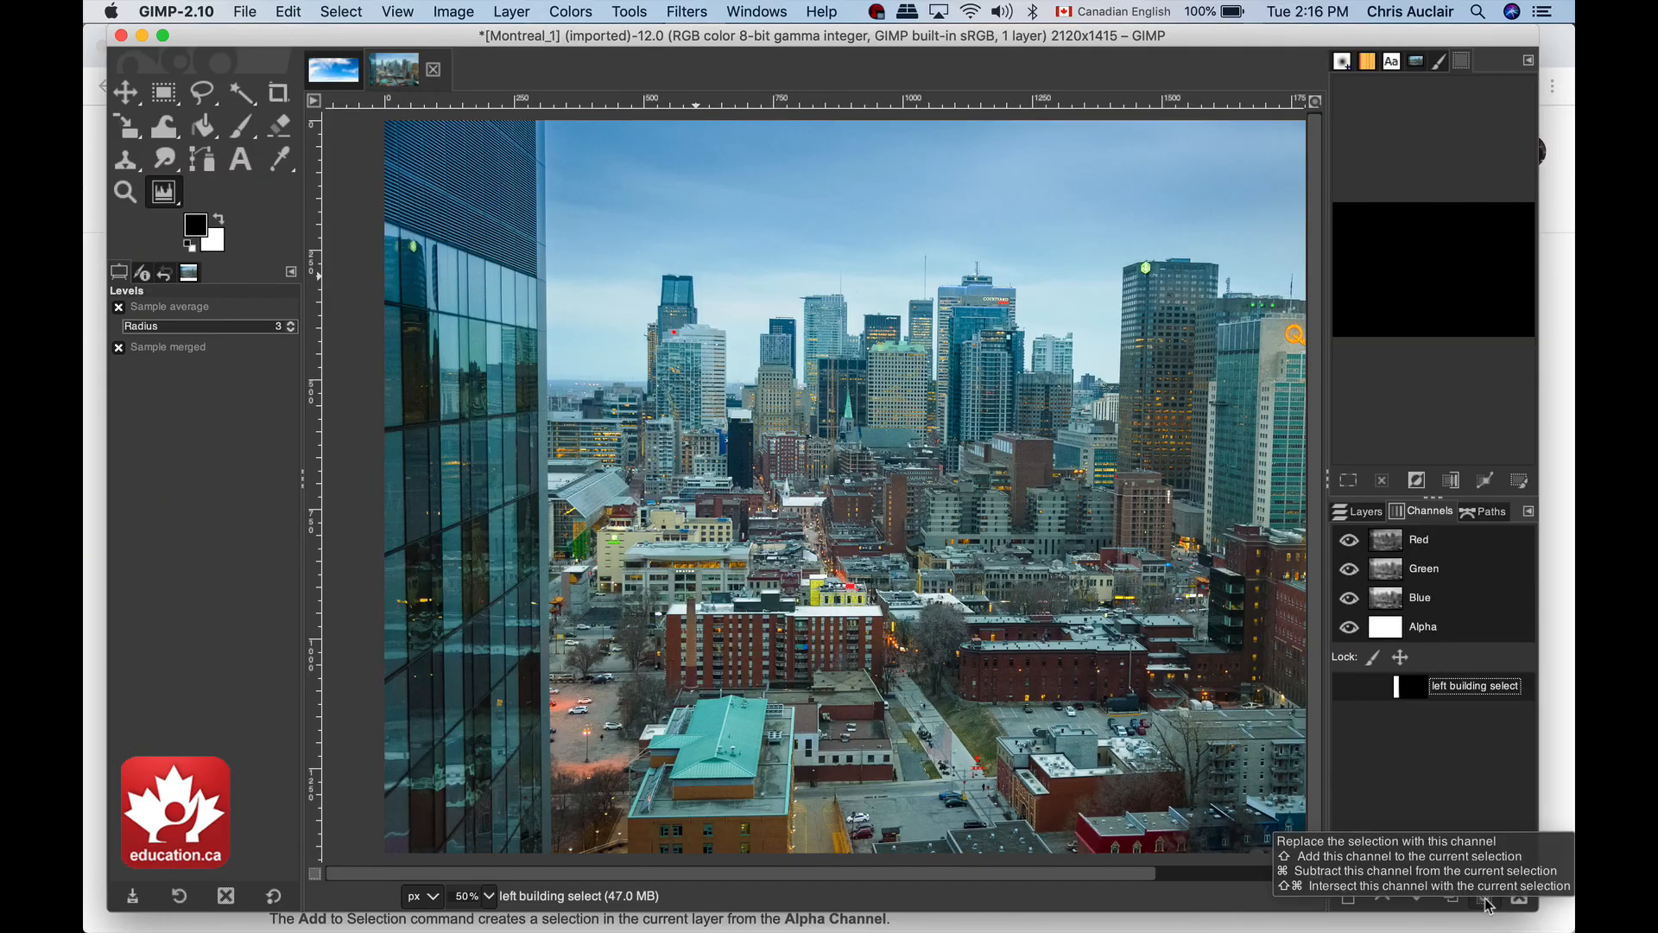
click(1358, 902)
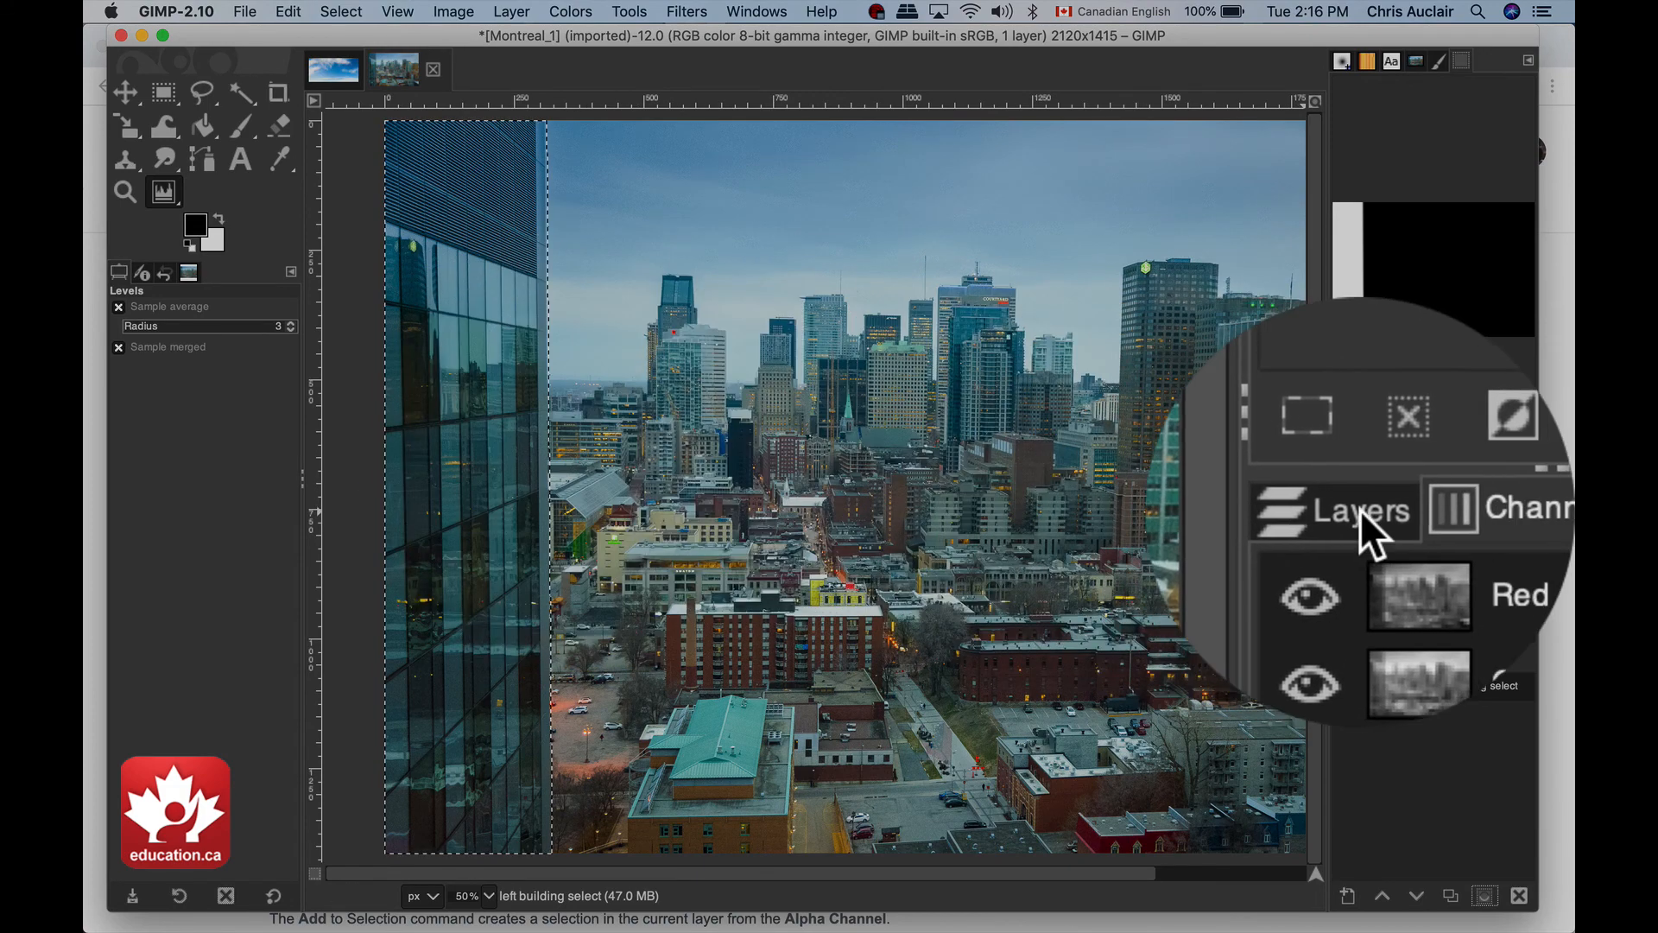
click(1361, 510)
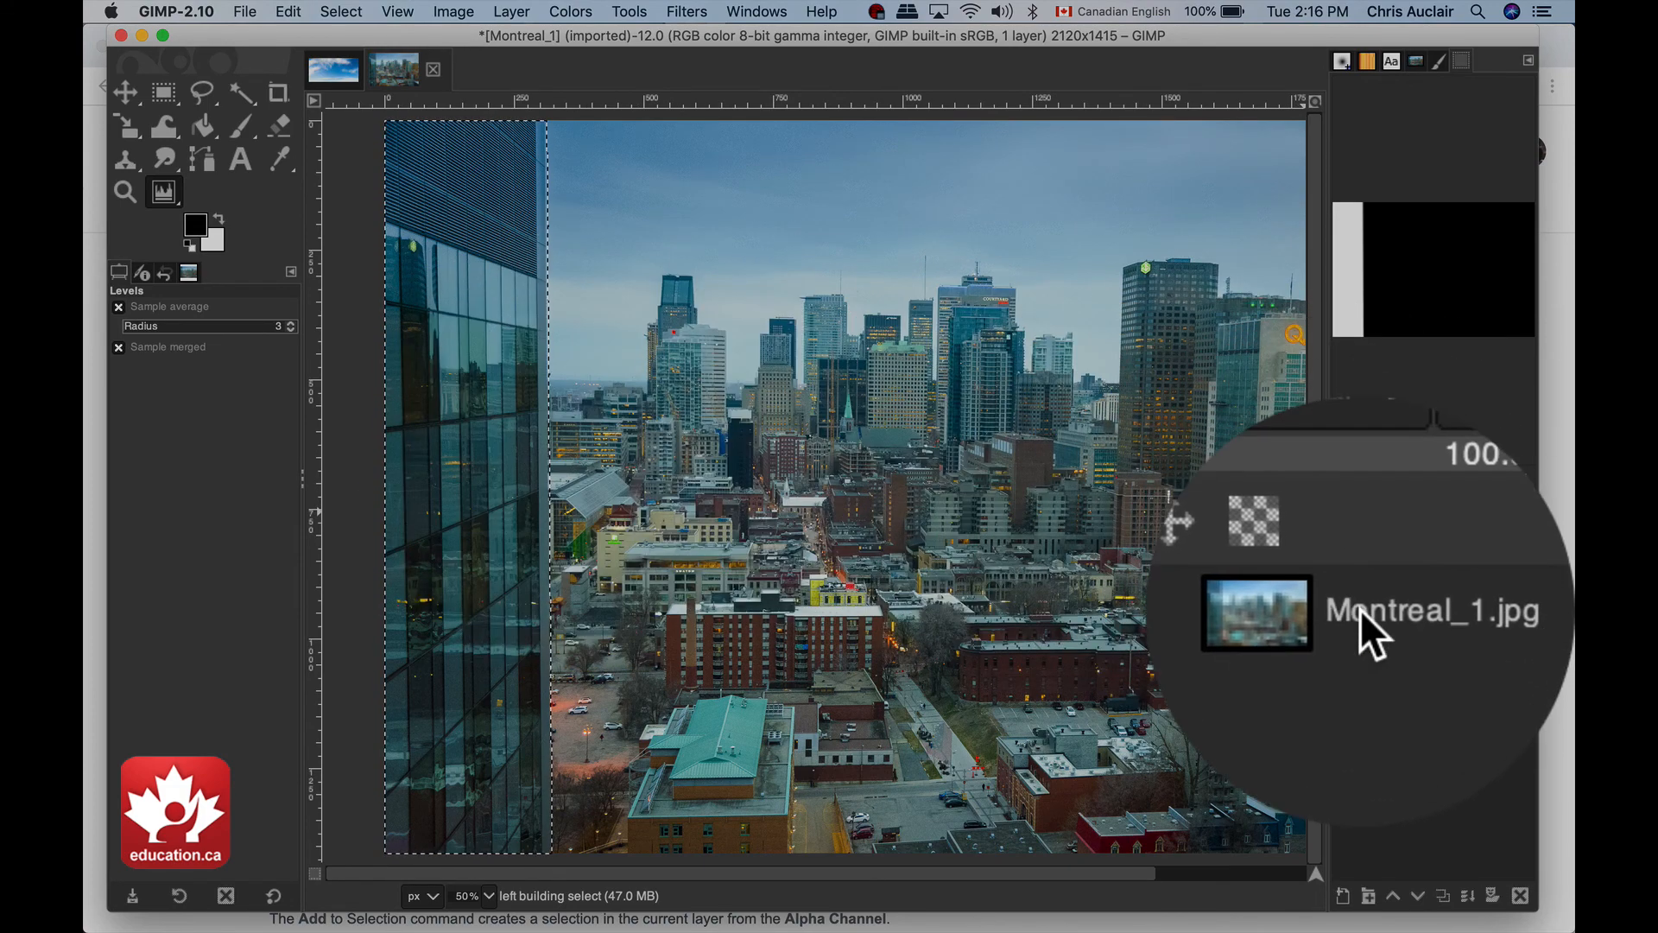
click(1465, 612)
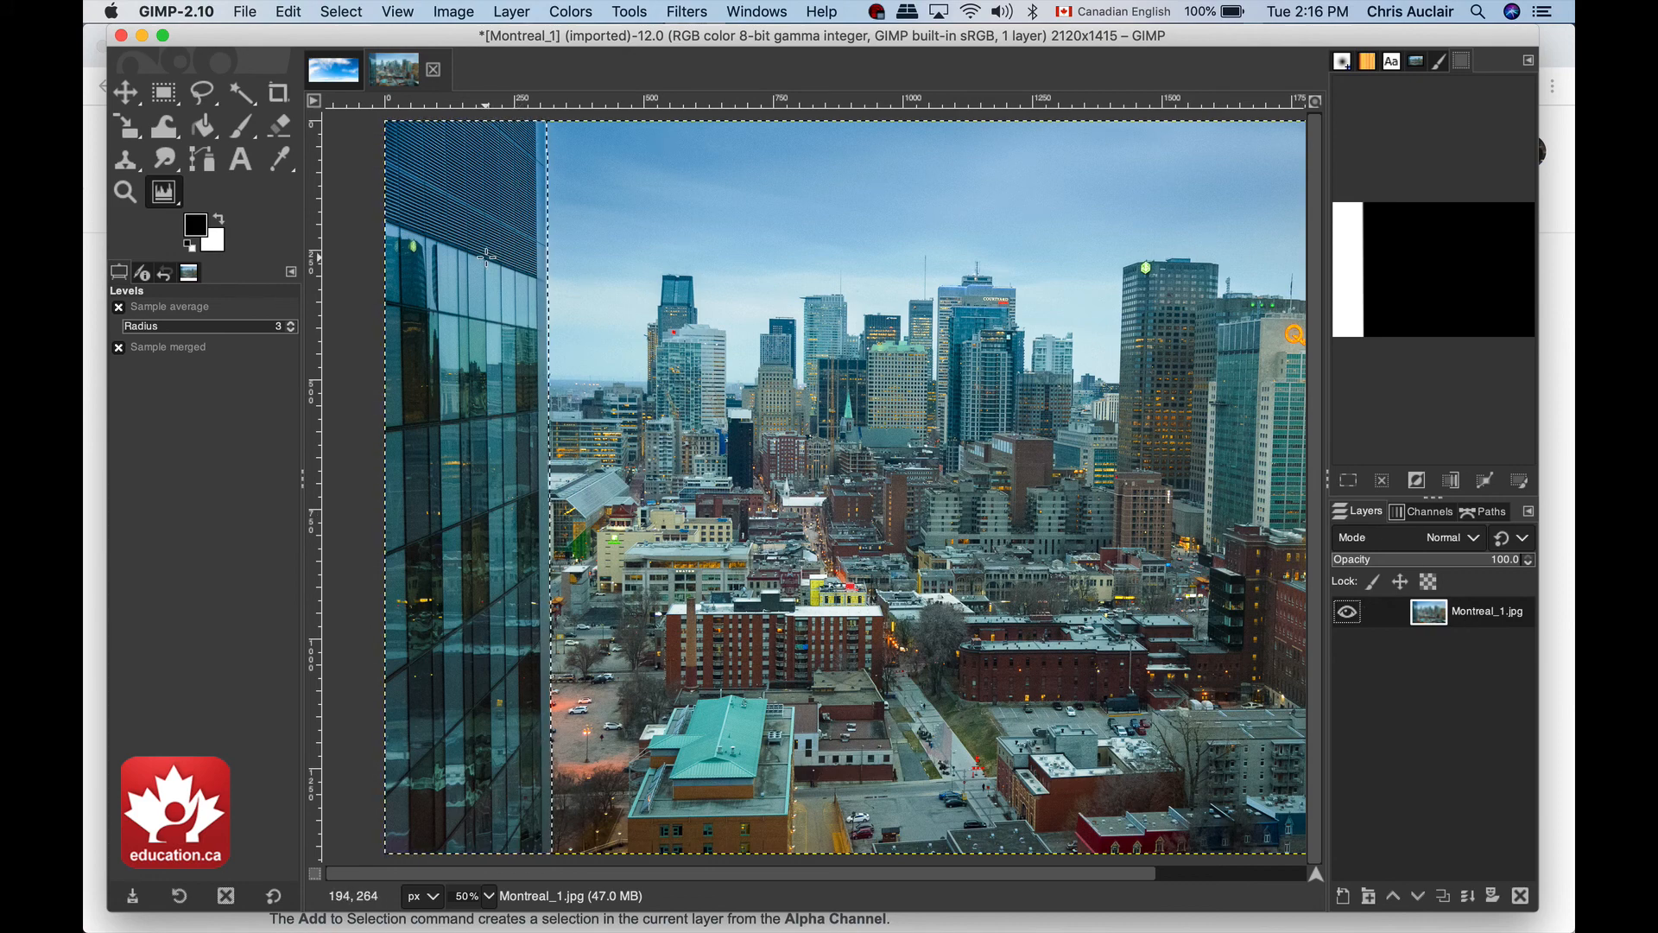
Open the Hue-Saturation adjustment for the selected glass building and set the yellow saturation to 100.
click(586, 11)
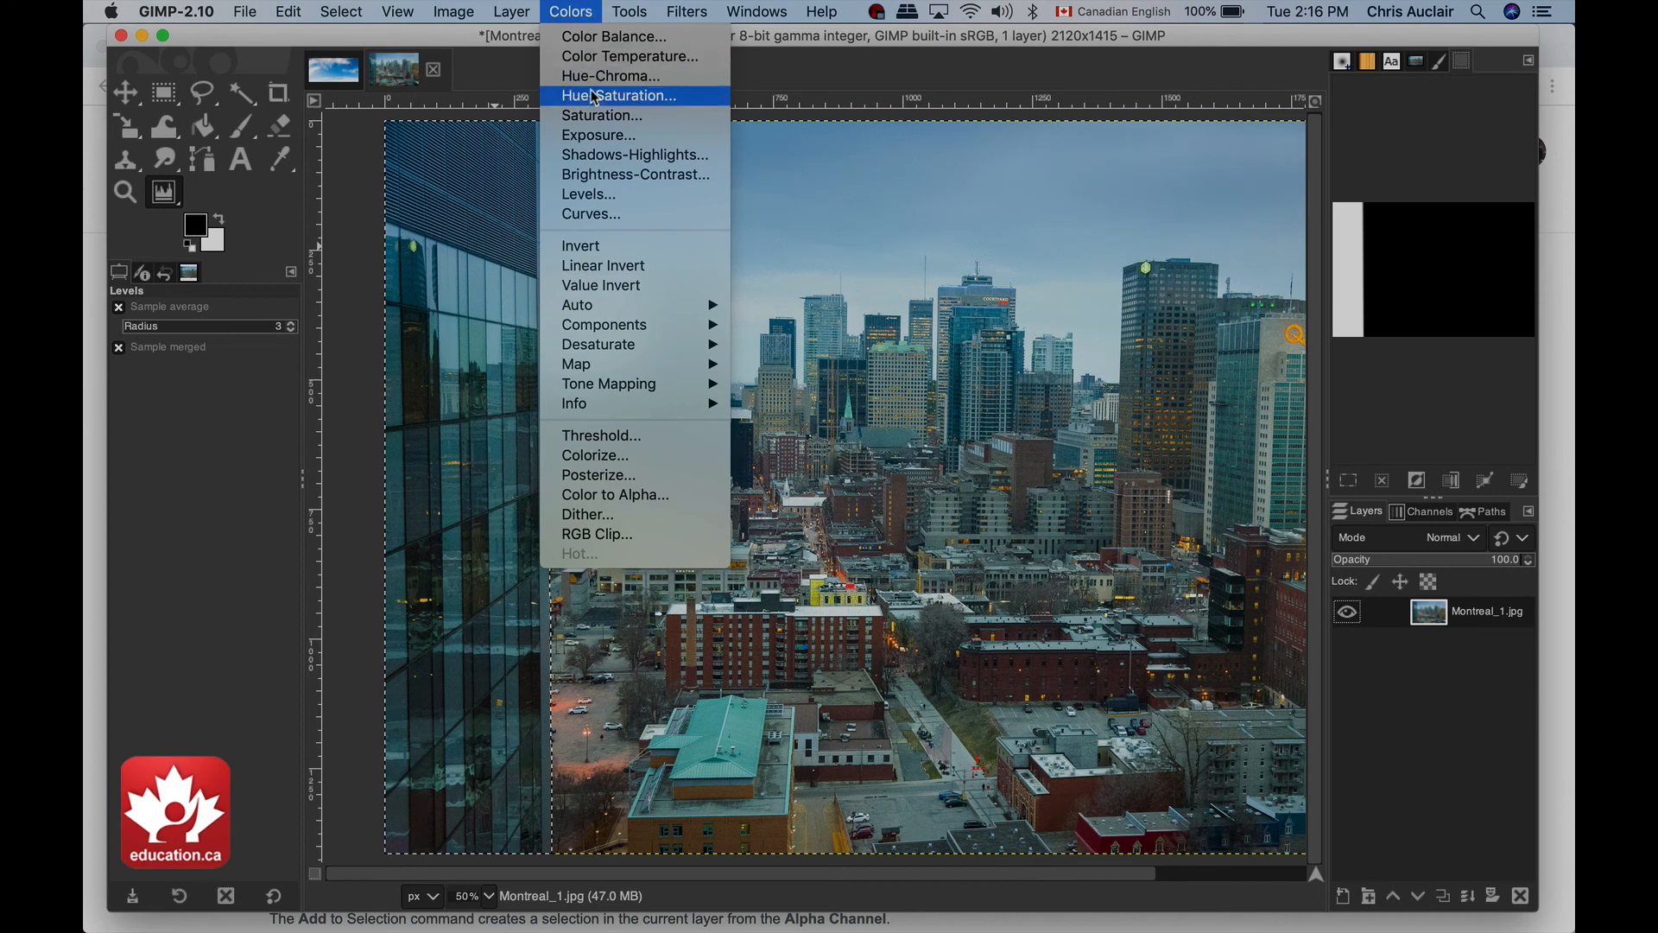
click(657, 95)
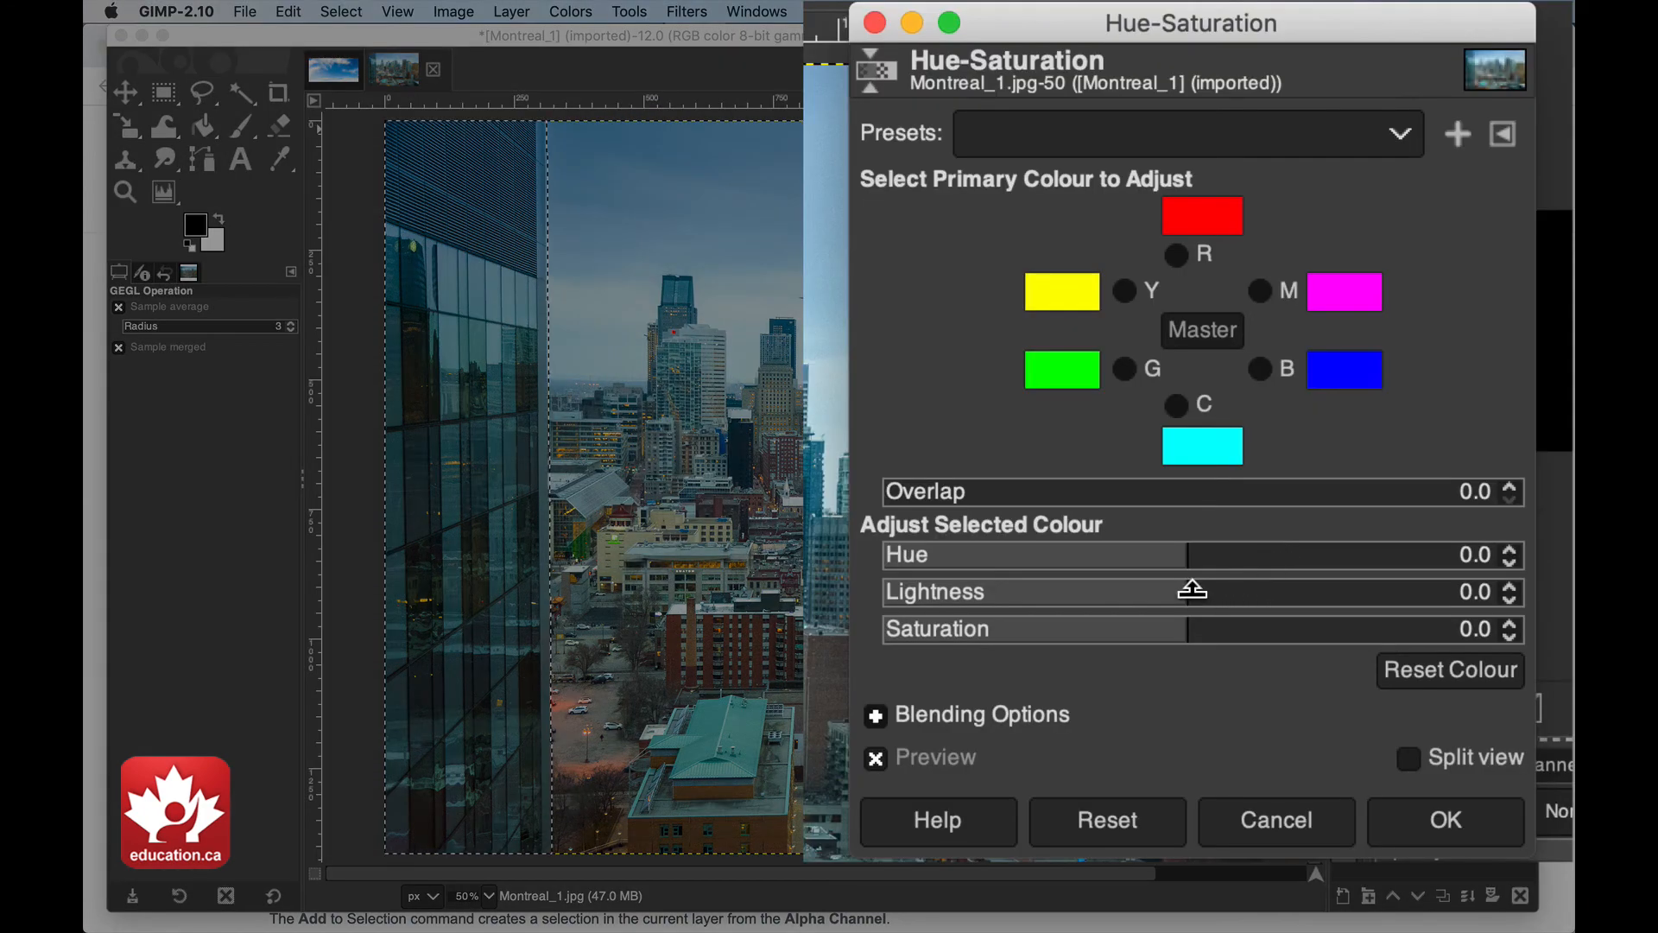
mouse_move(1192, 587)
mouse_down()
mouse_move(1168, 577)
mouse_move(1207, 573)
mouse_up()
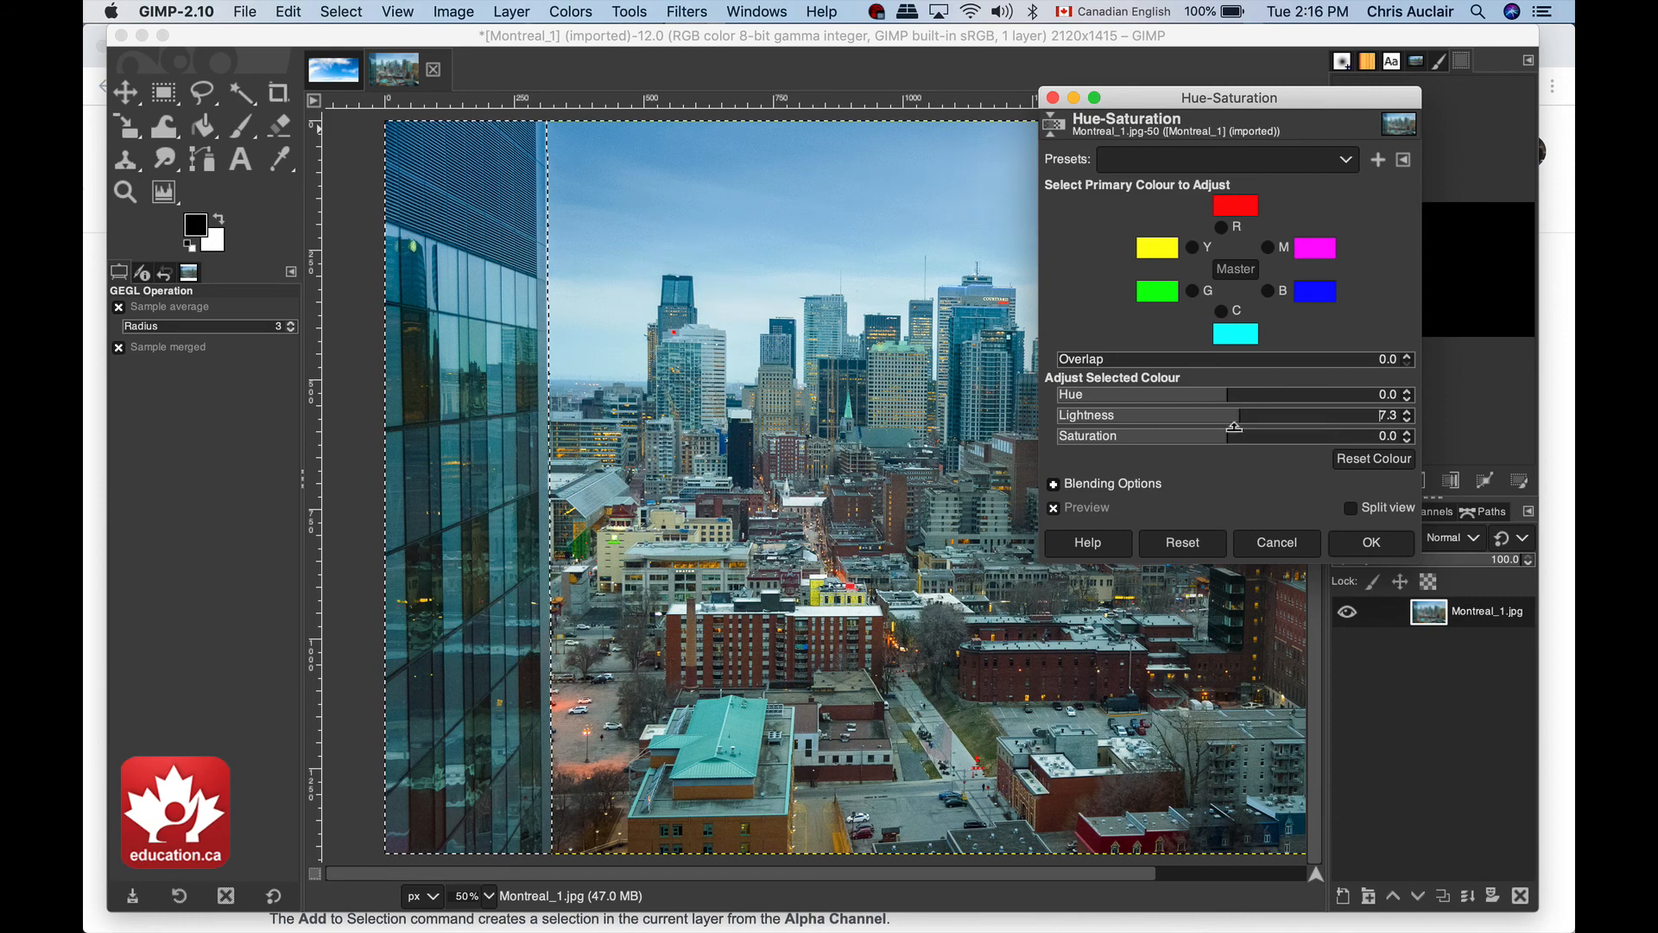
drag(1222, 434, 1255, 430)
drag(1237, 618, 1246, 617)
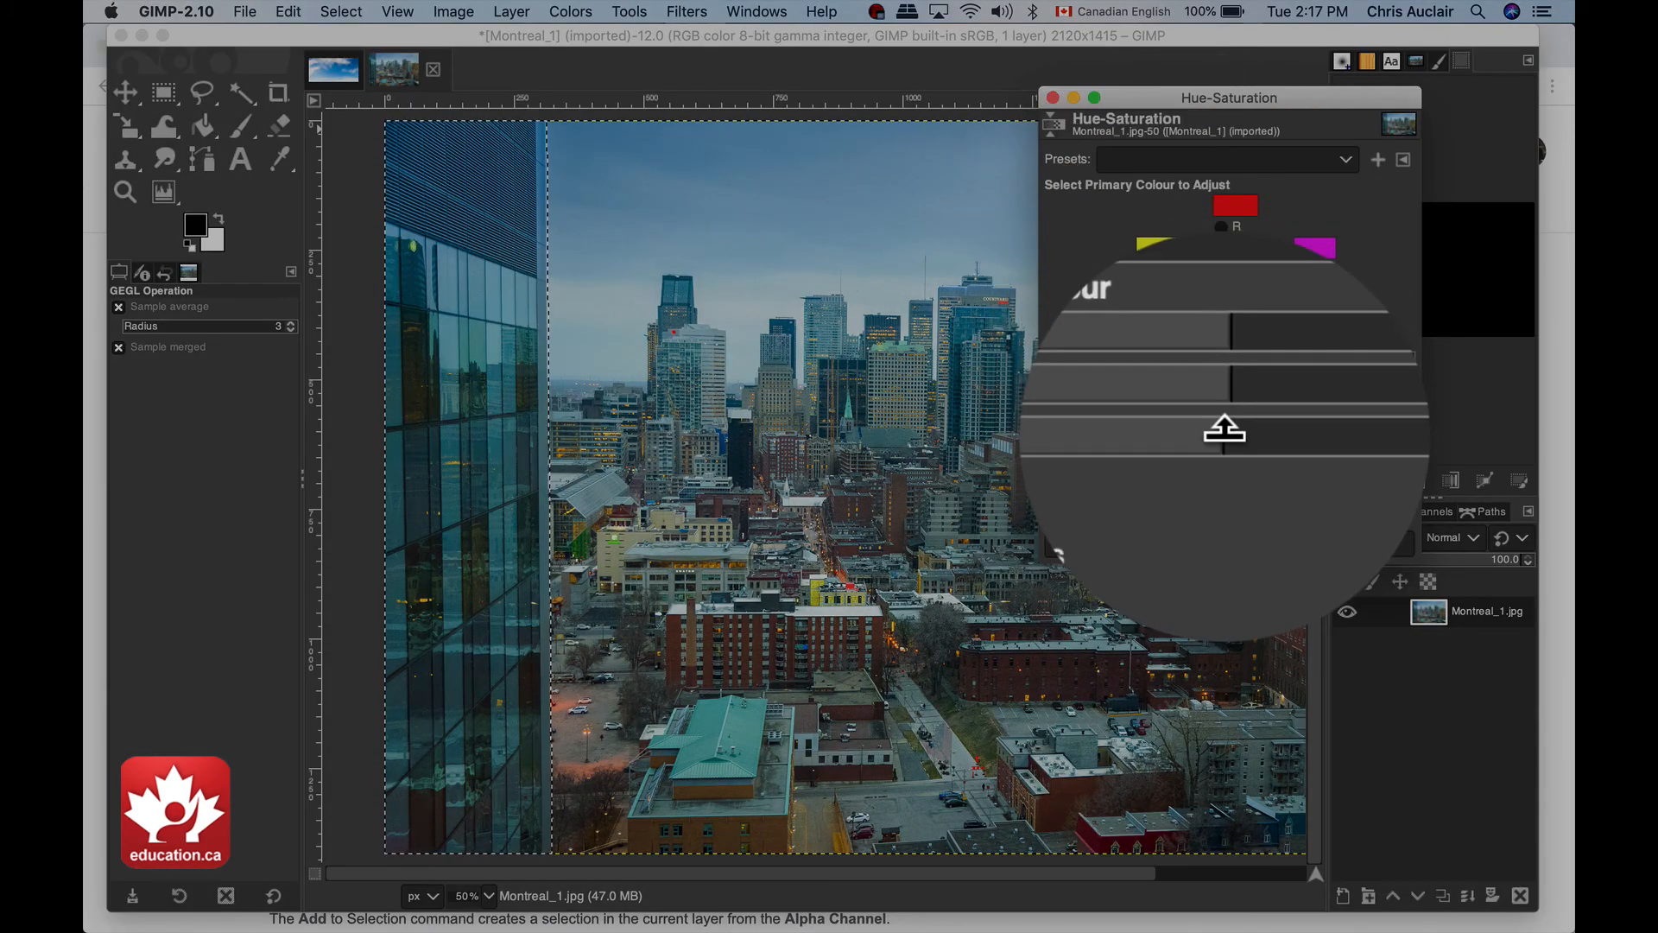
drag(1291, 435, 1337, 435)
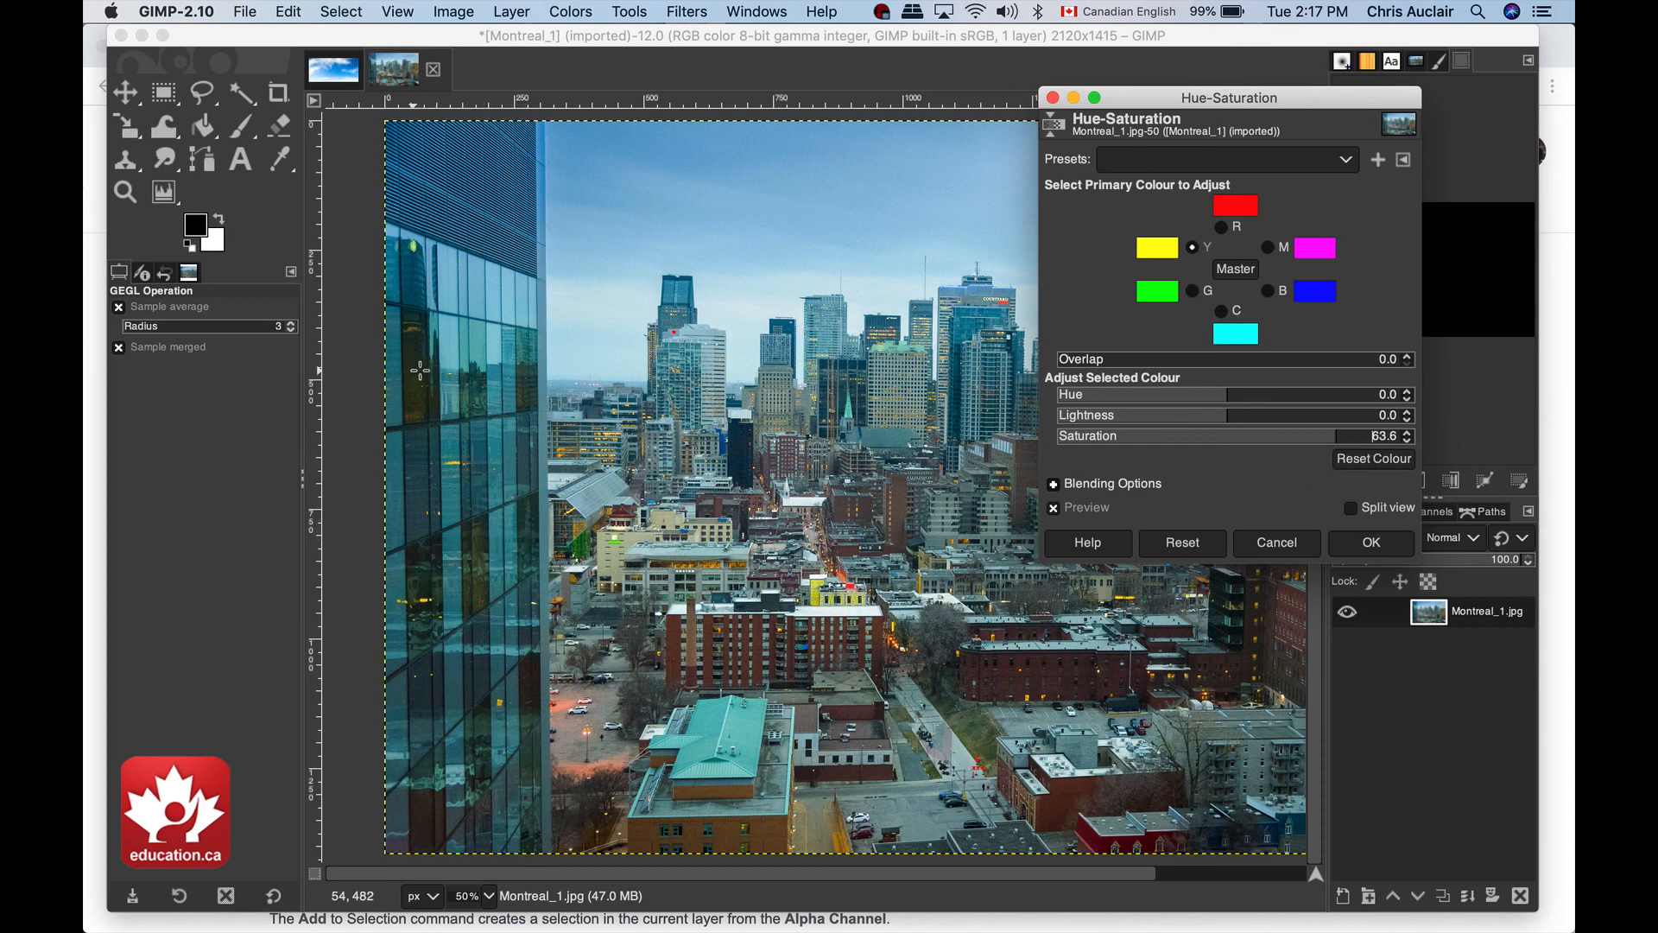
drag(1341, 436, 1417, 436)
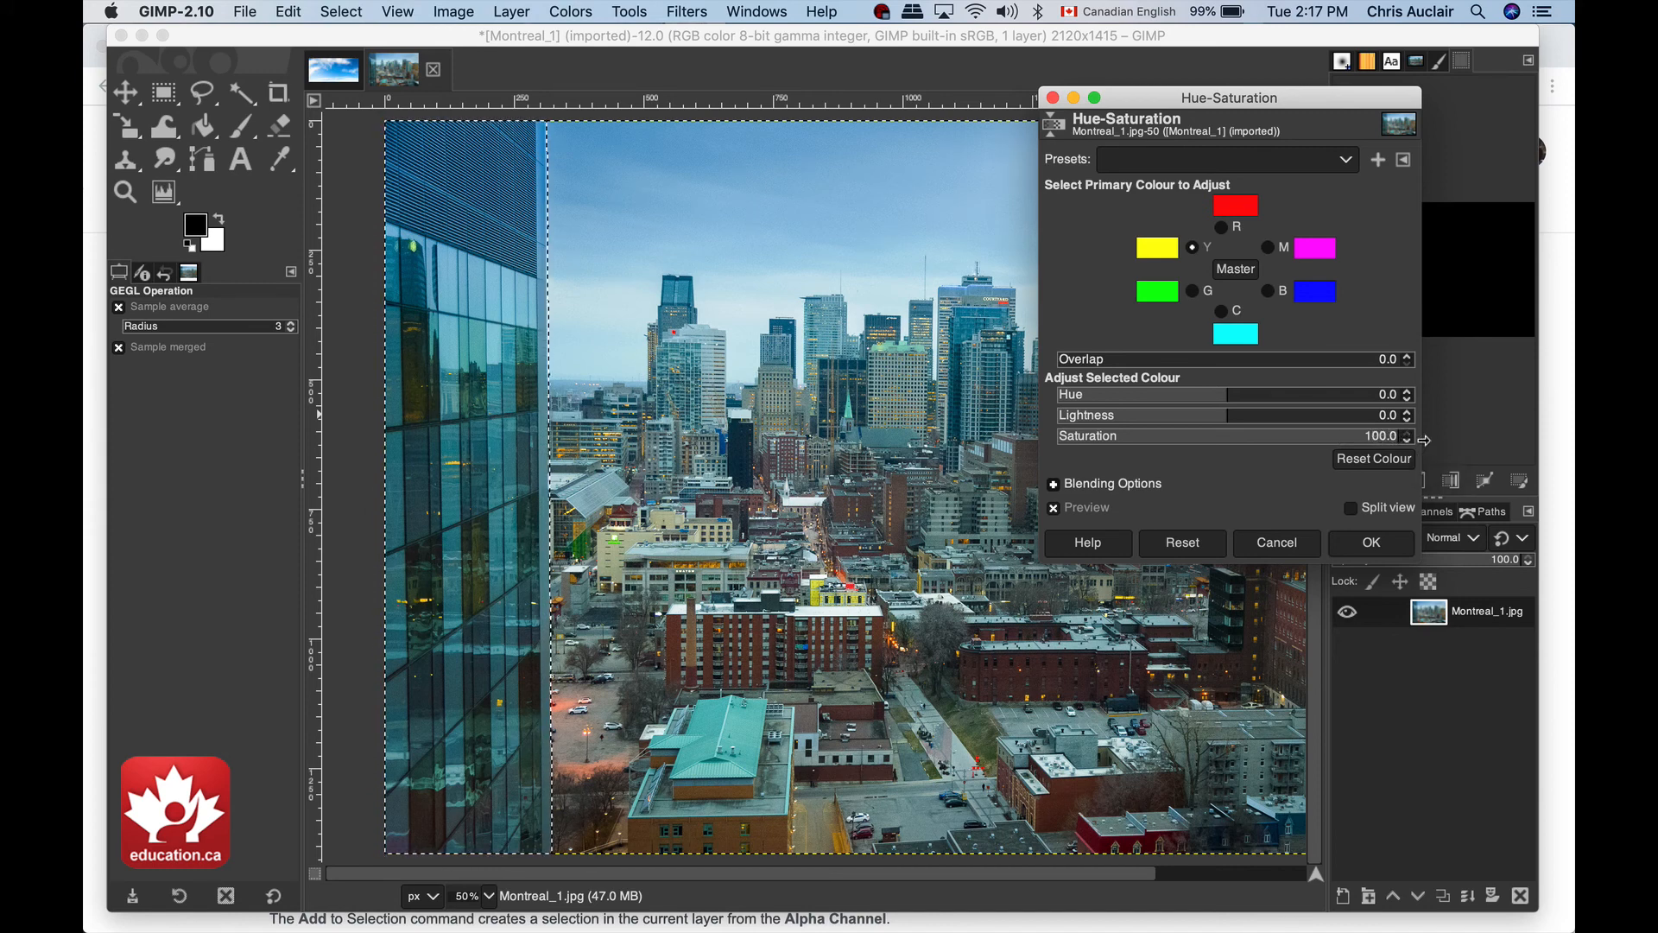
Set the red hue to 120 and the blue saturation to 1.8 in the Hue-Saturation adjustment.
click(1221, 227)
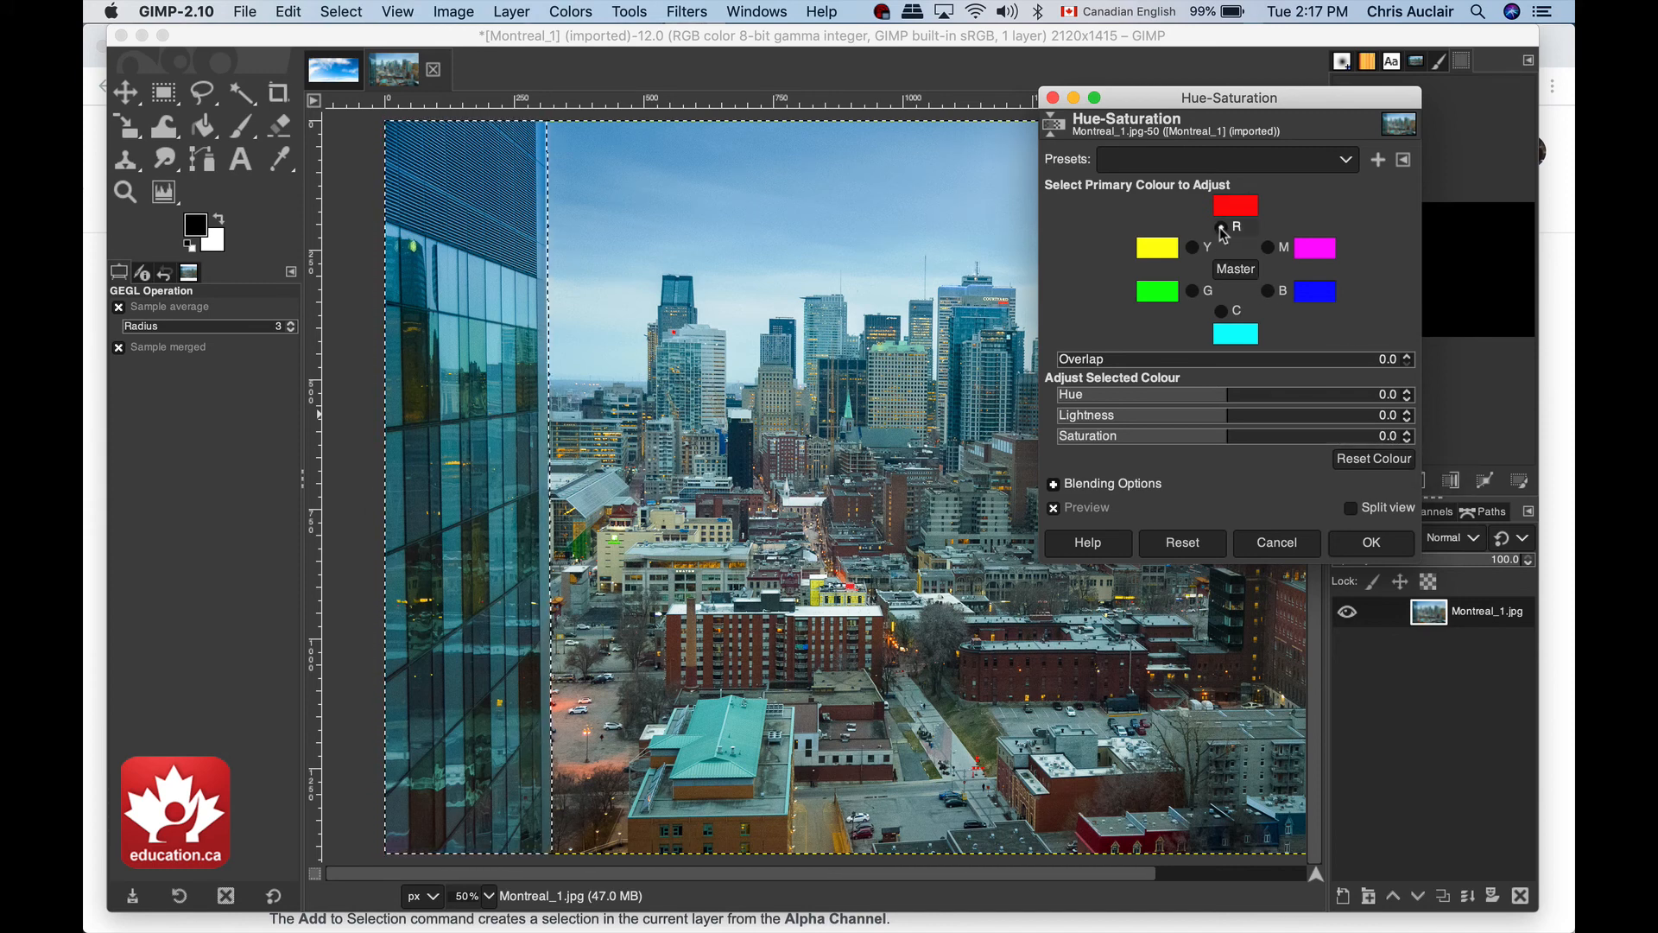
drag(1222, 390, 1343, 382)
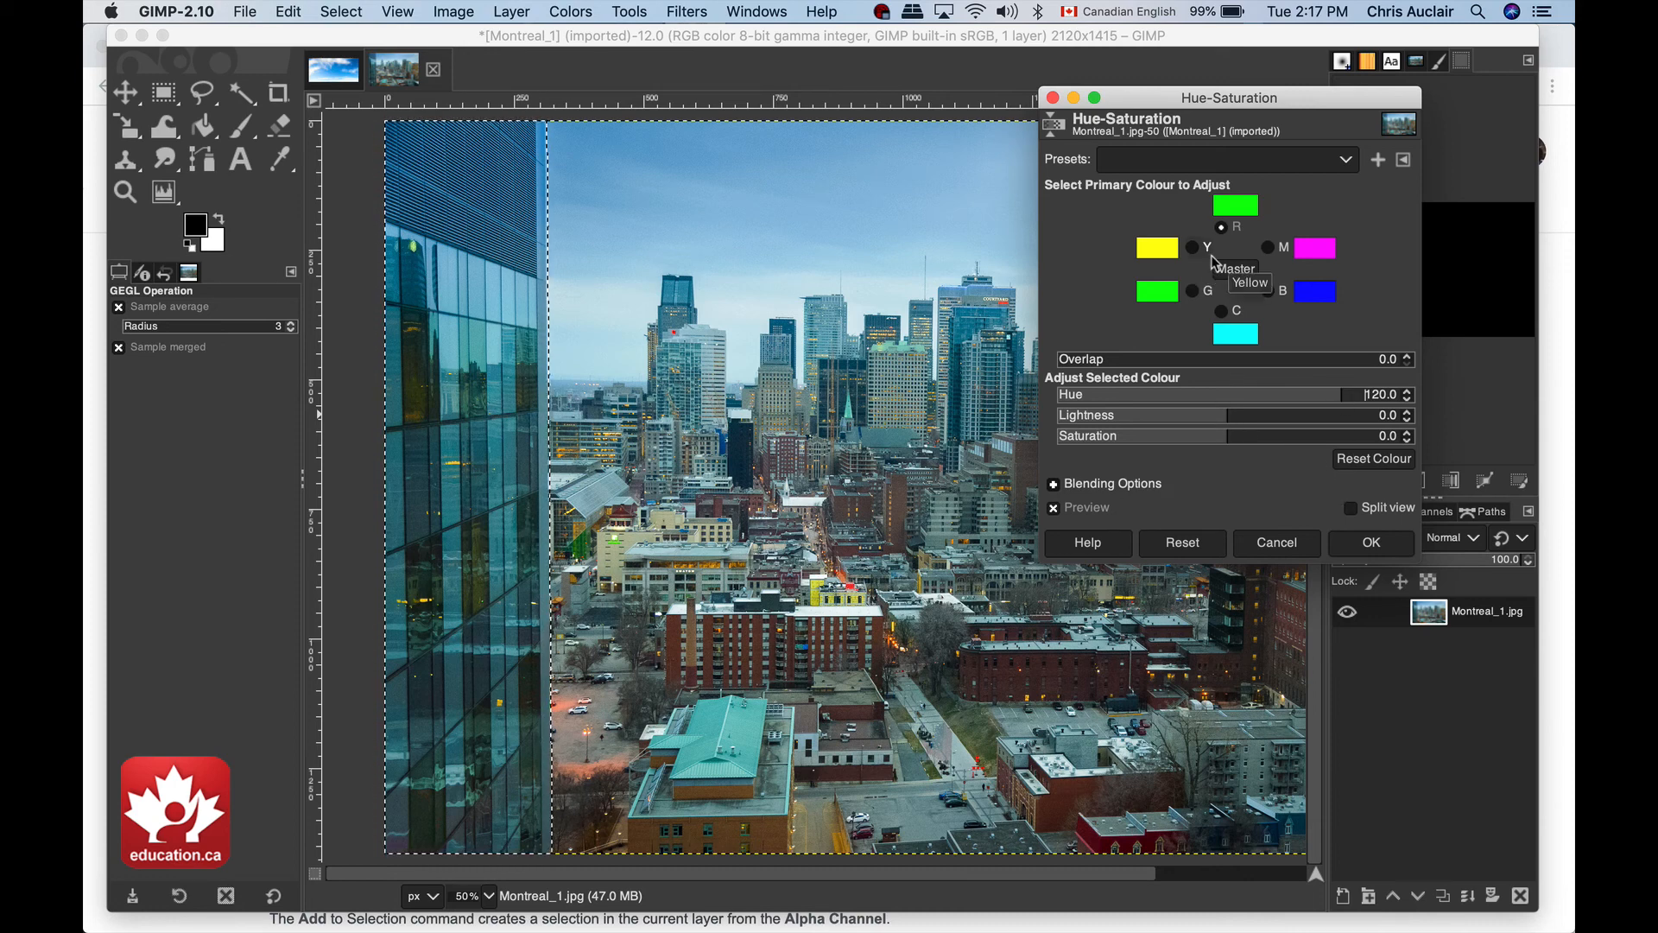
click(1268, 291)
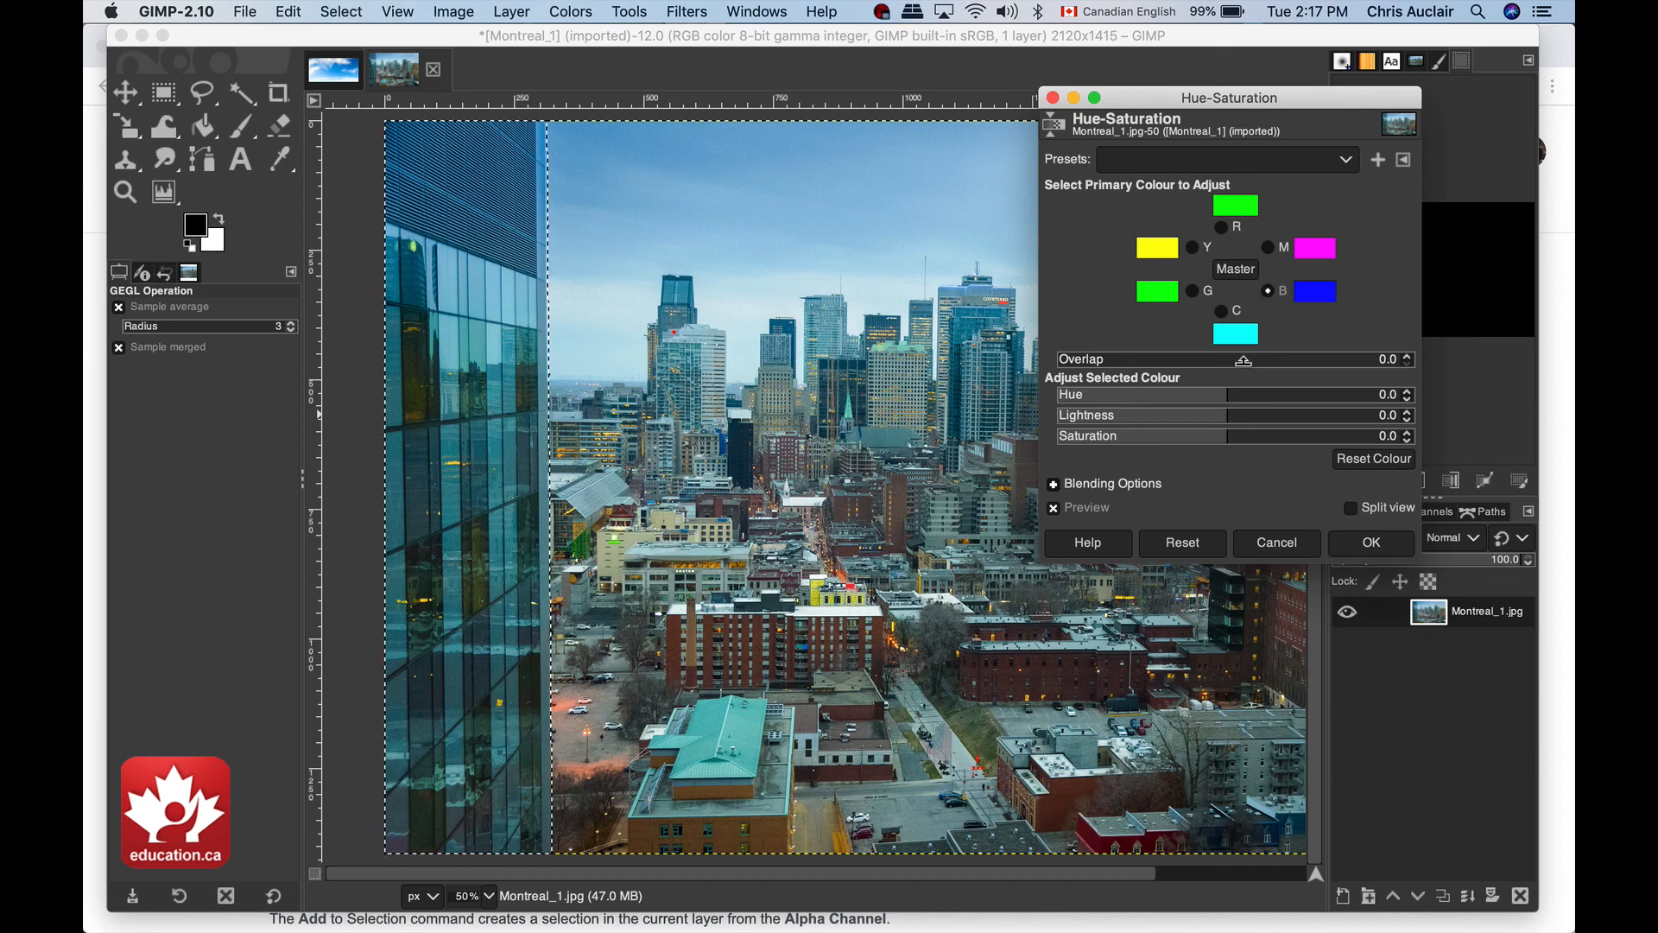
mouse_move(1225, 436)
mouse_down()
mouse_move(1176, 430)
mouse_move(1334, 420)
mouse_move(1232, 425)
mouse_up()
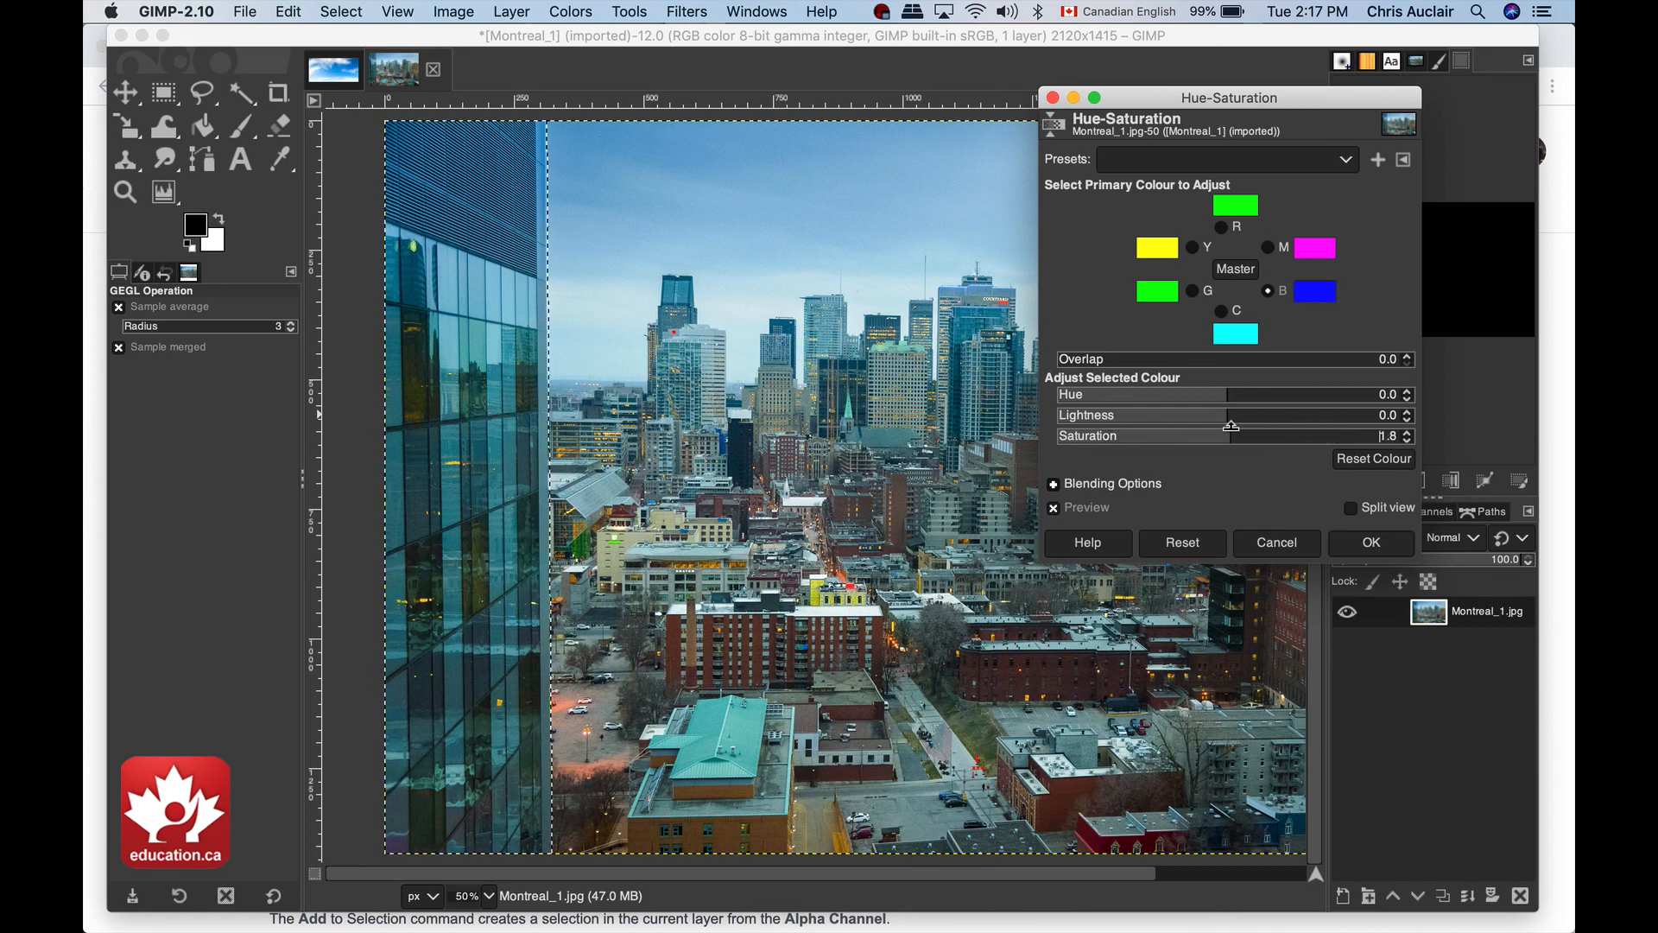
Raise the yellow lightness to 13.9 and apply the Hue-Saturation adjustment to the glass building.
click(1201, 249)
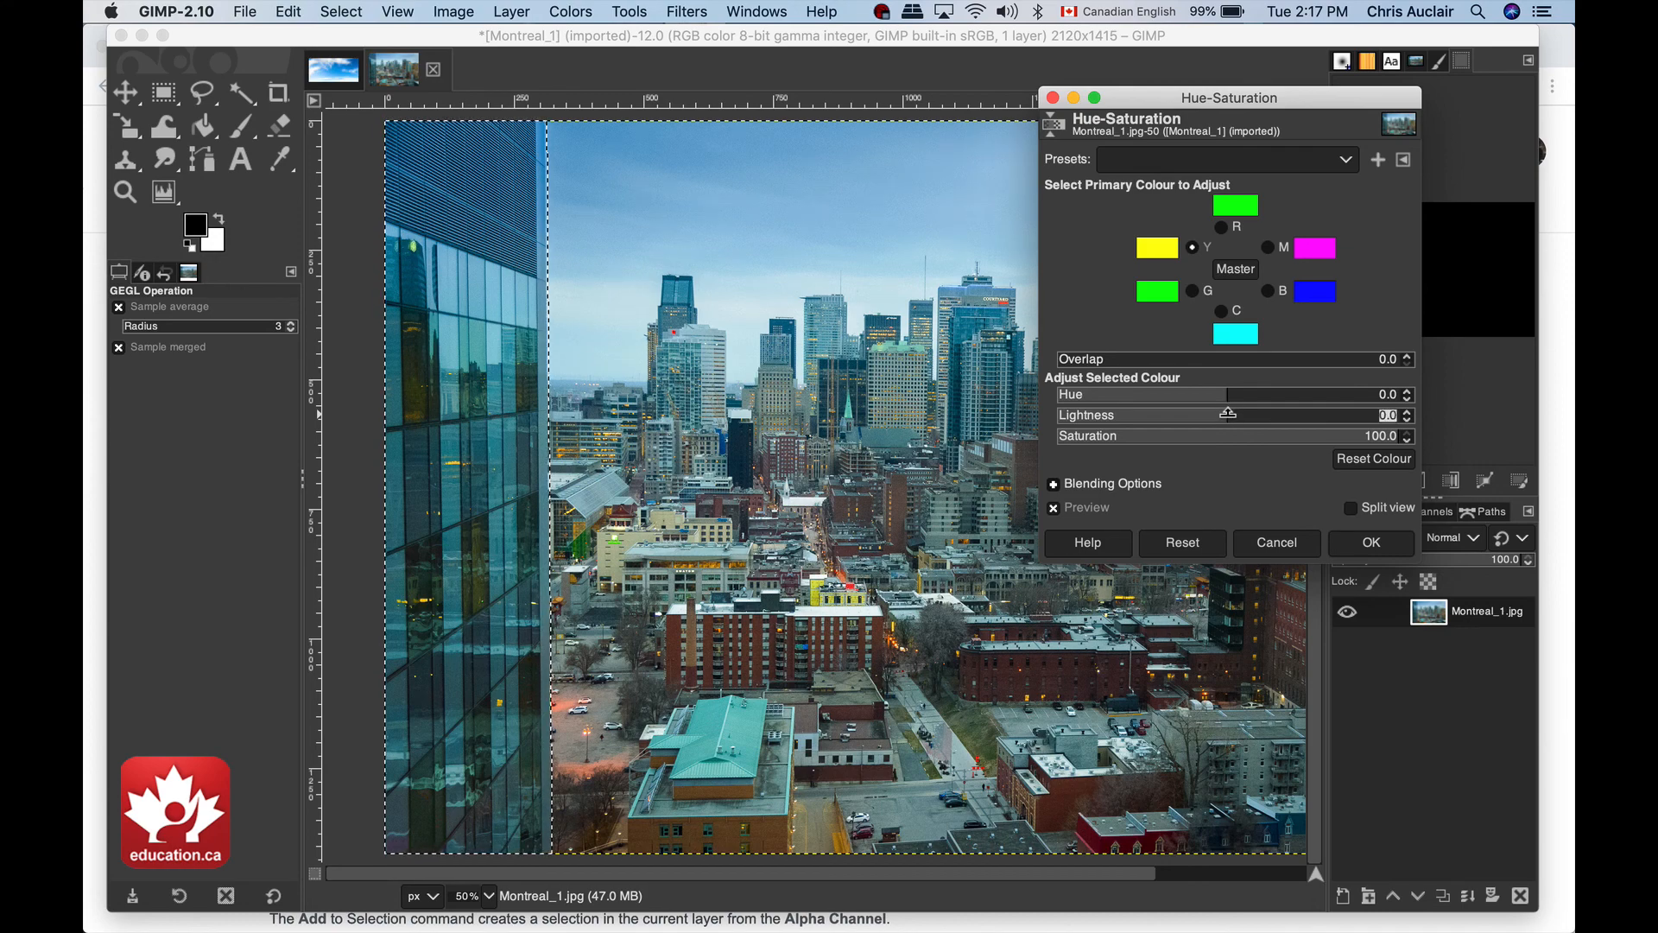
drag(1229, 414, 1237, 413)
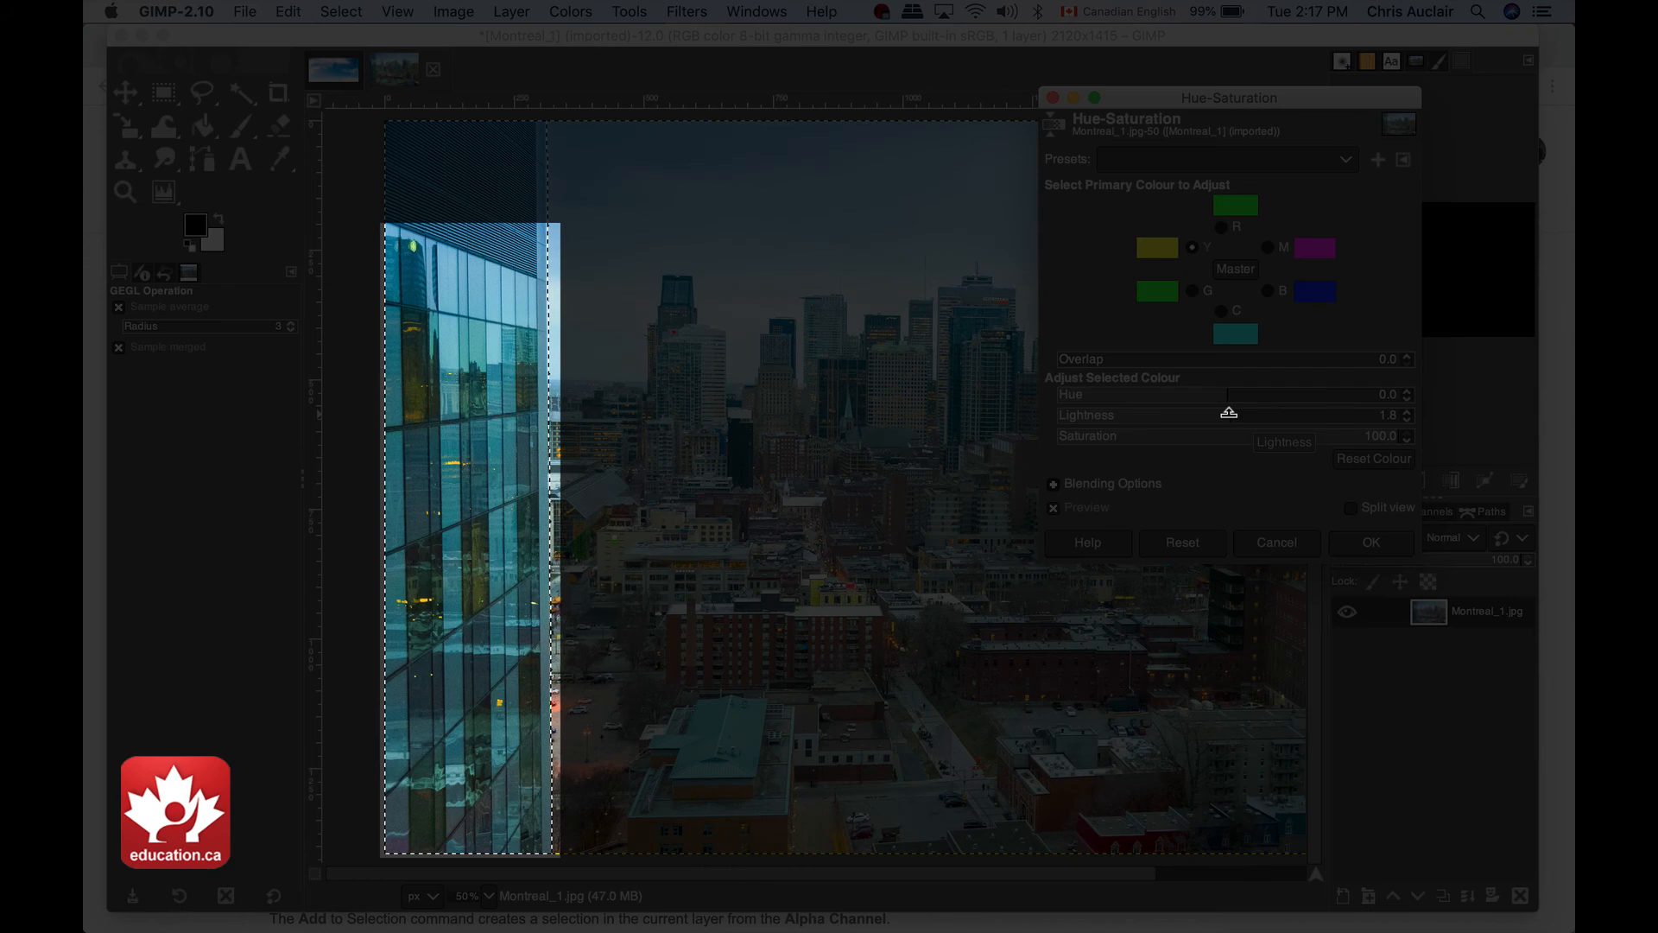
drag(1228, 412, 1250, 414)
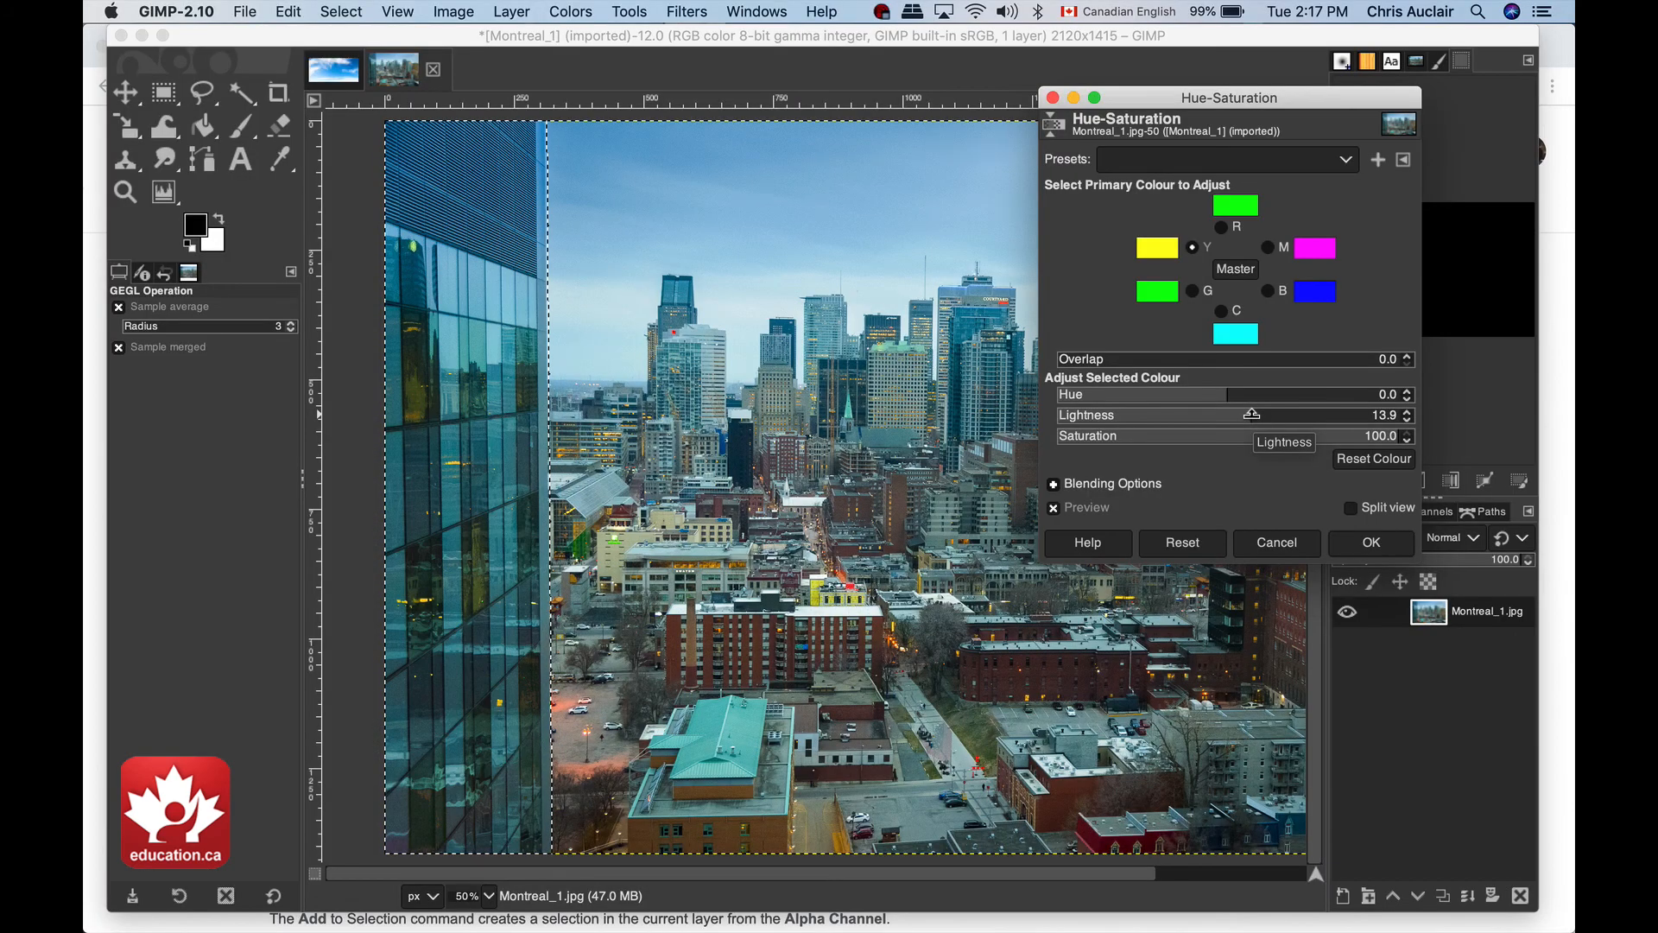
click(1366, 542)
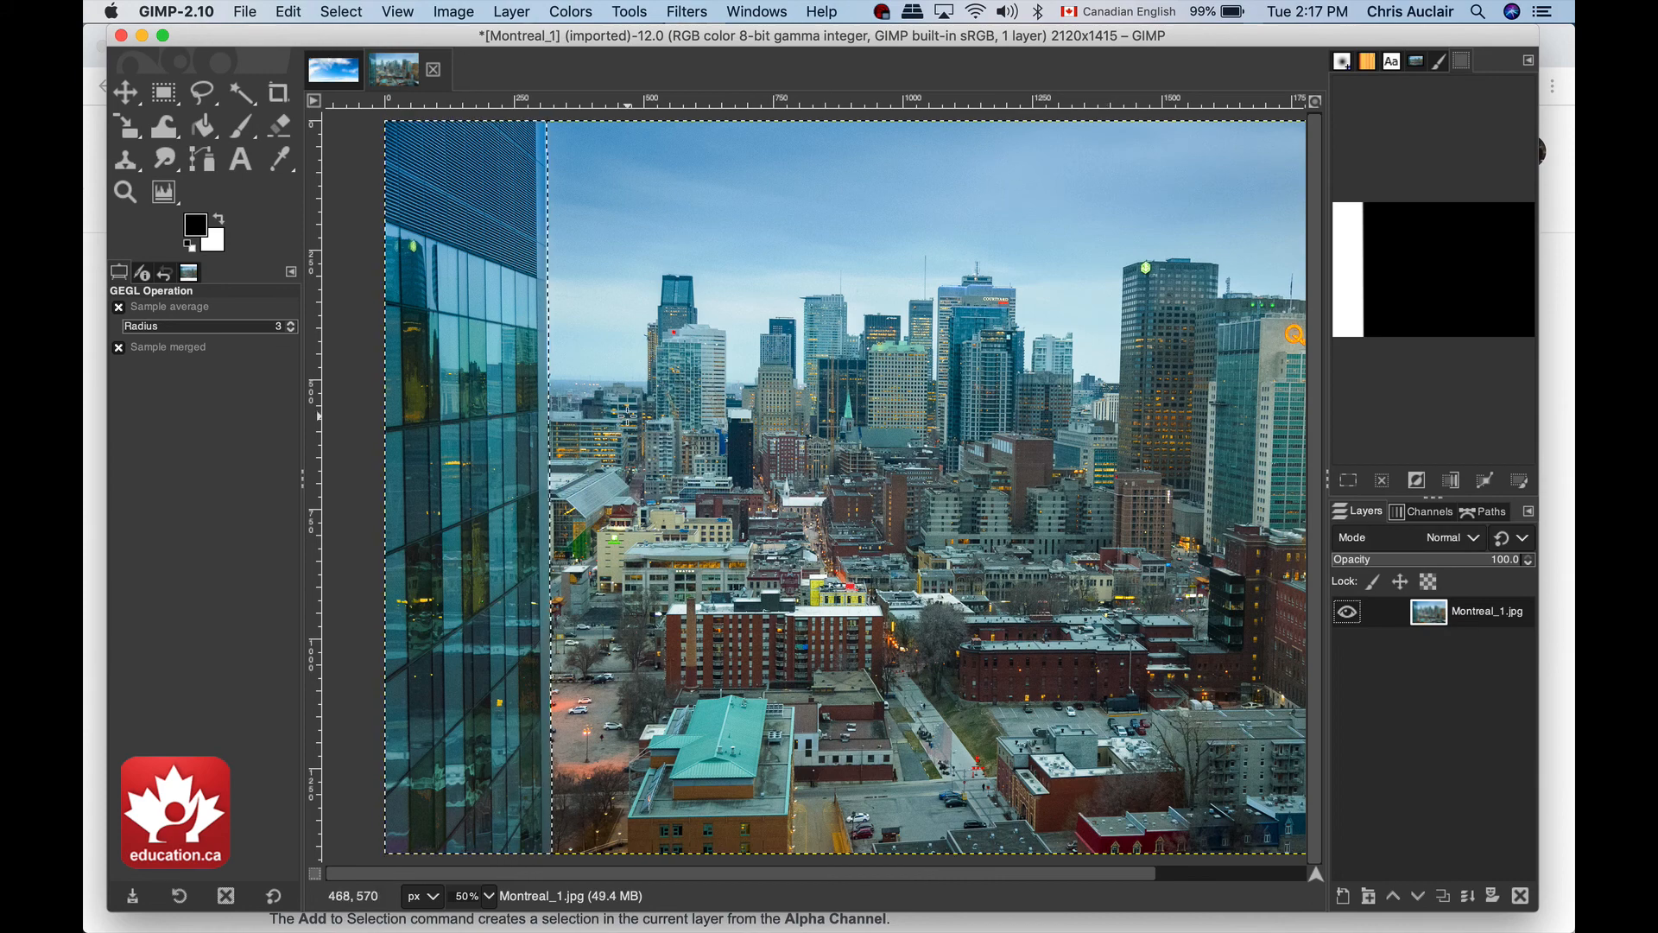
Deselect the glass building and activate the Fuzzy Select tool over the rest of the skyline.
key(ctrl+shift+a)
scroll(628, 415, right, 5)
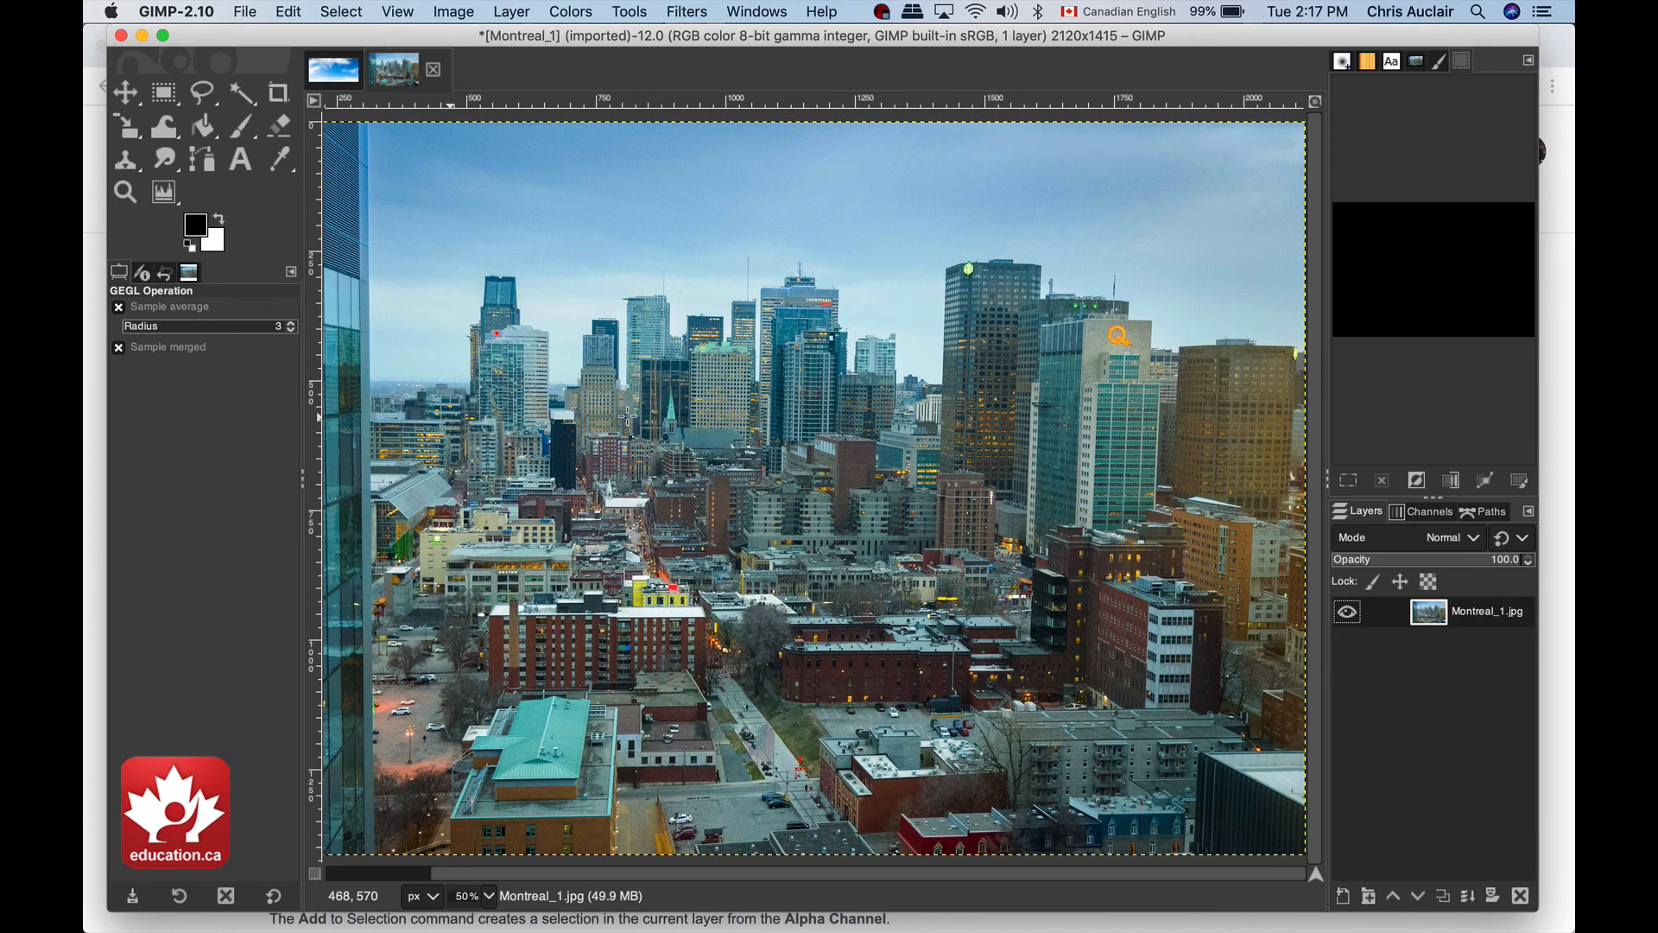
click(243, 92)
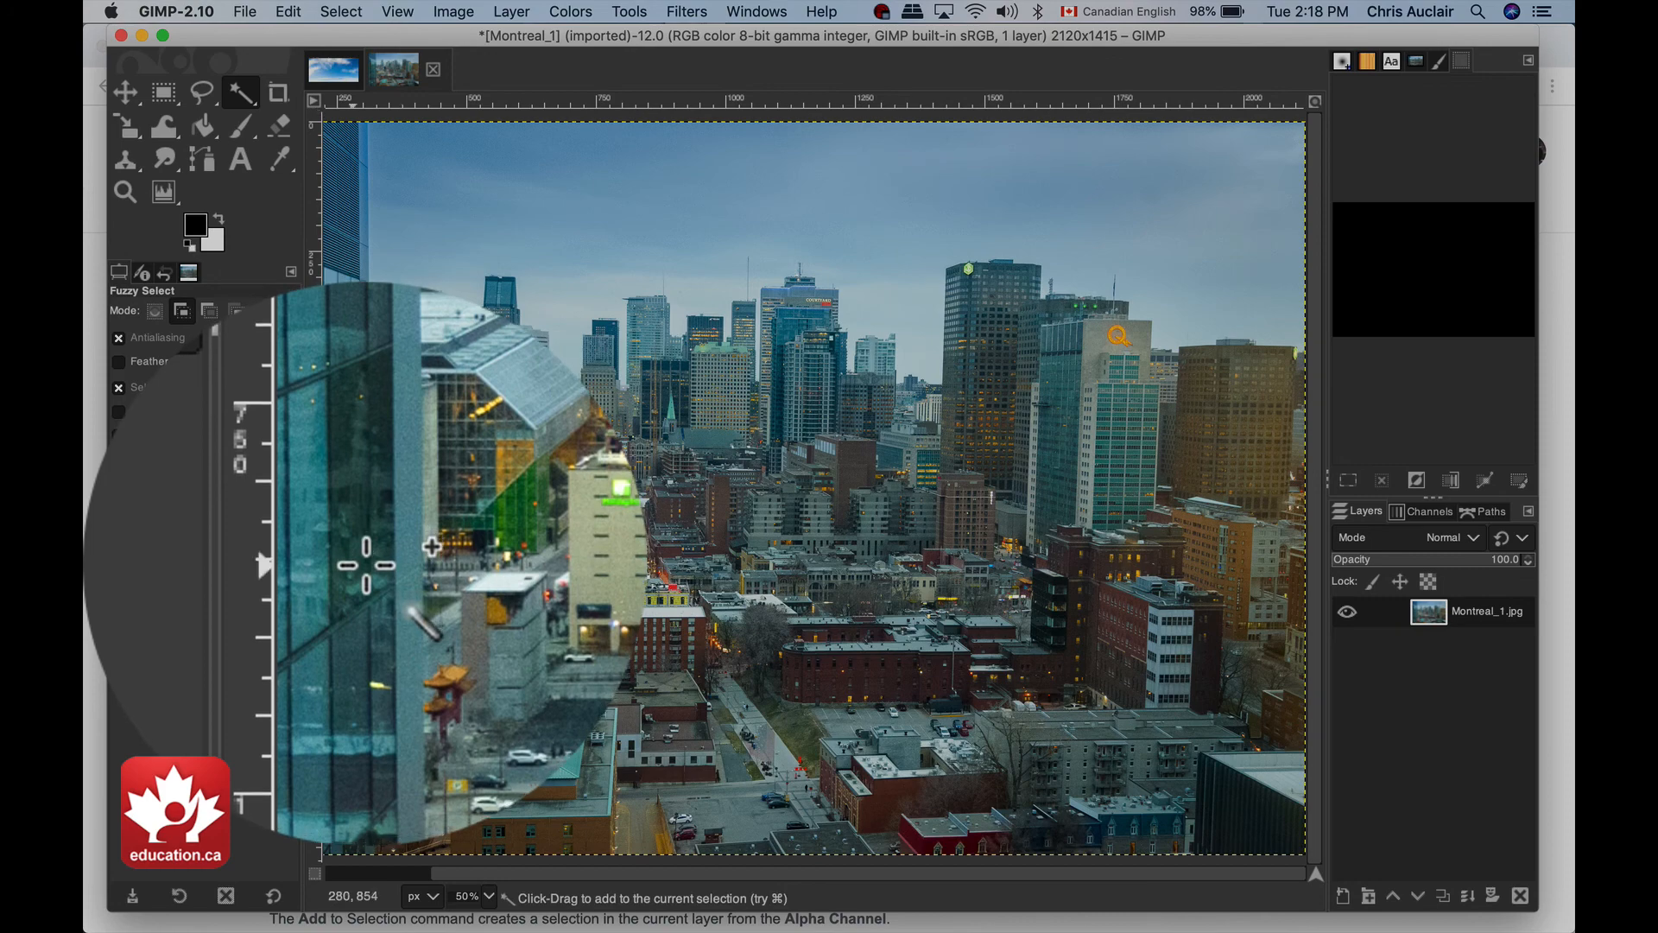
key(Return)
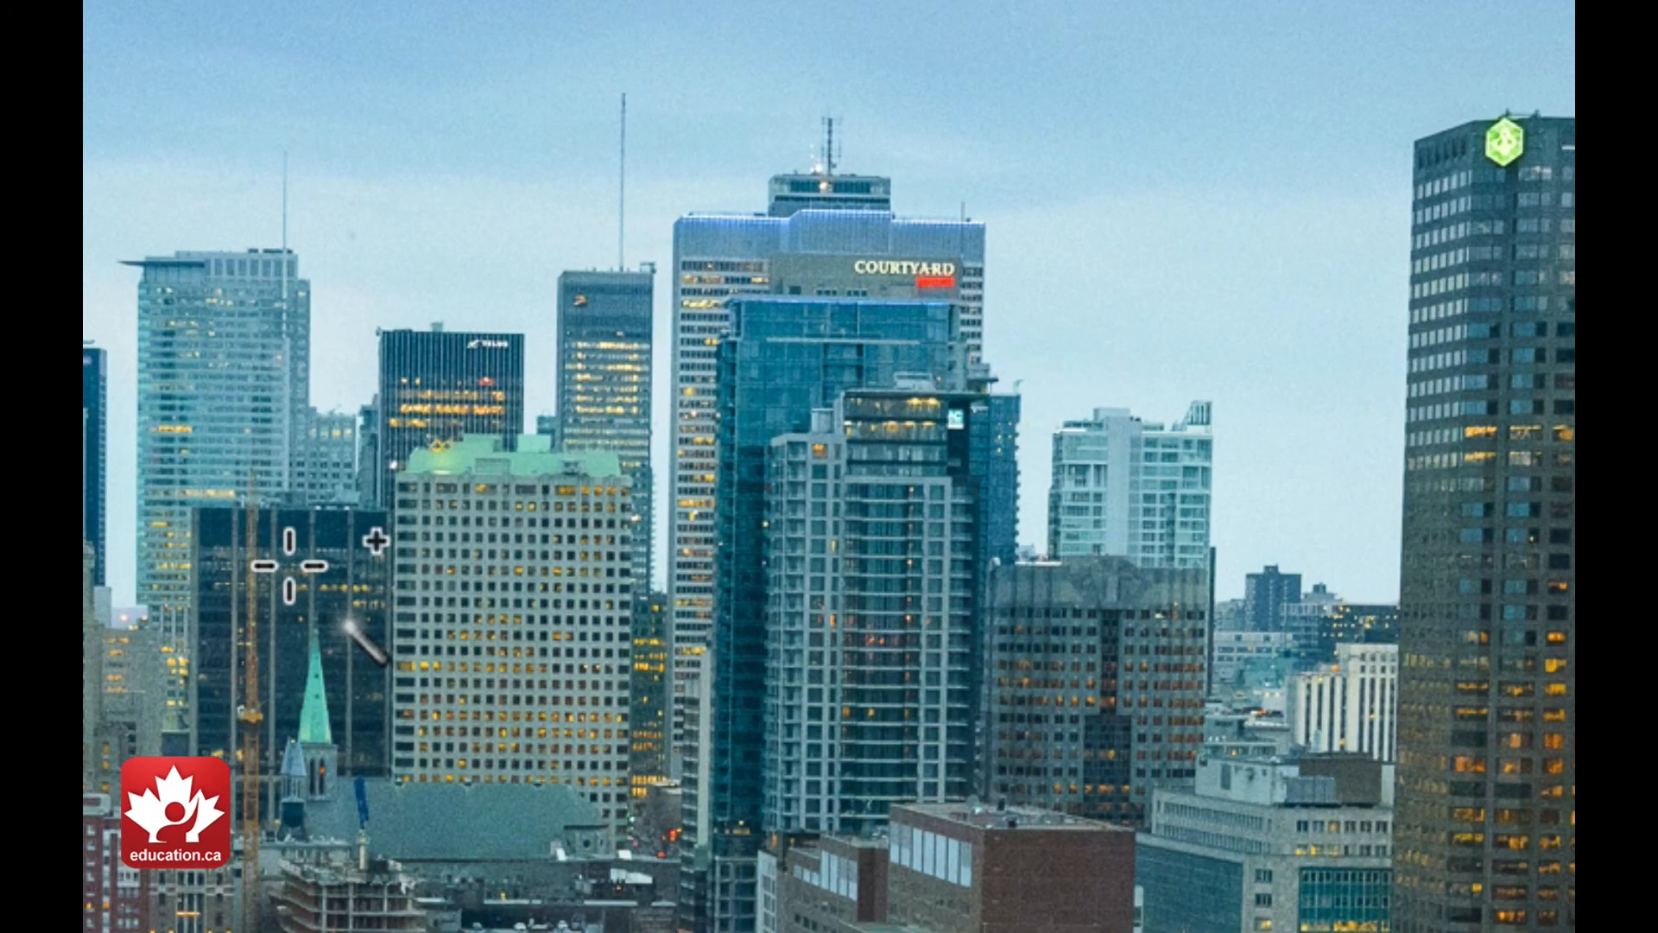
click(621, 397)
key(ctrl+shift+a)
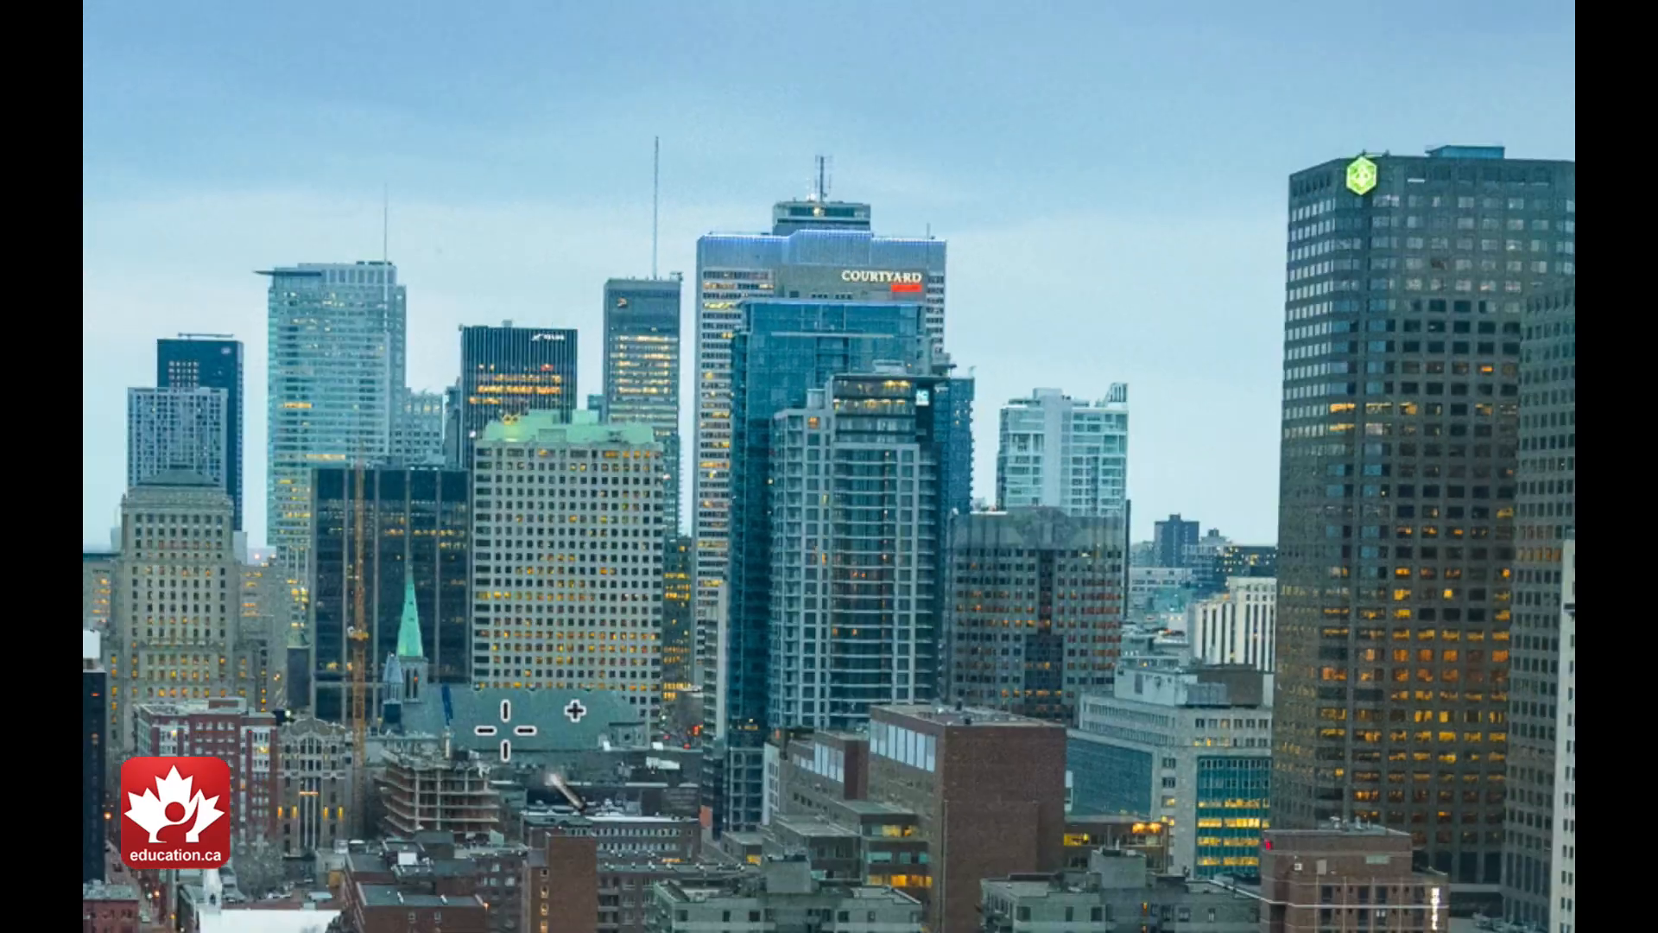
Try Fuzzy Select on the skyline and undo it, then try it on the pale sky with a threshold of 30 and undo that.
click(505, 730)
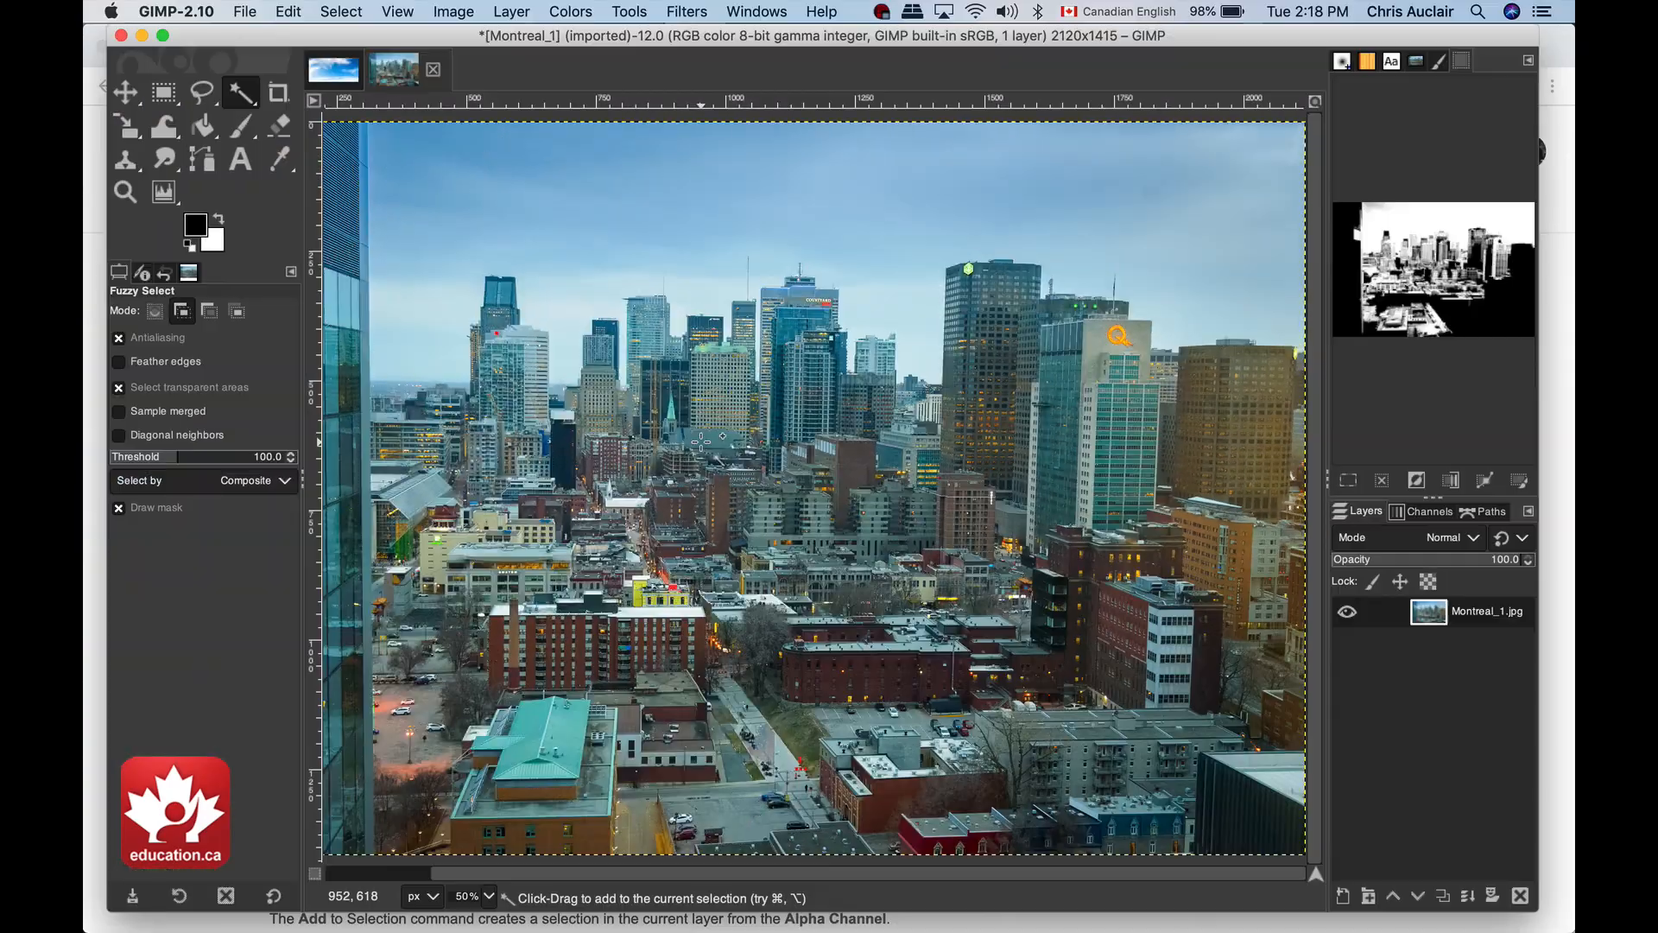
key(super+z)
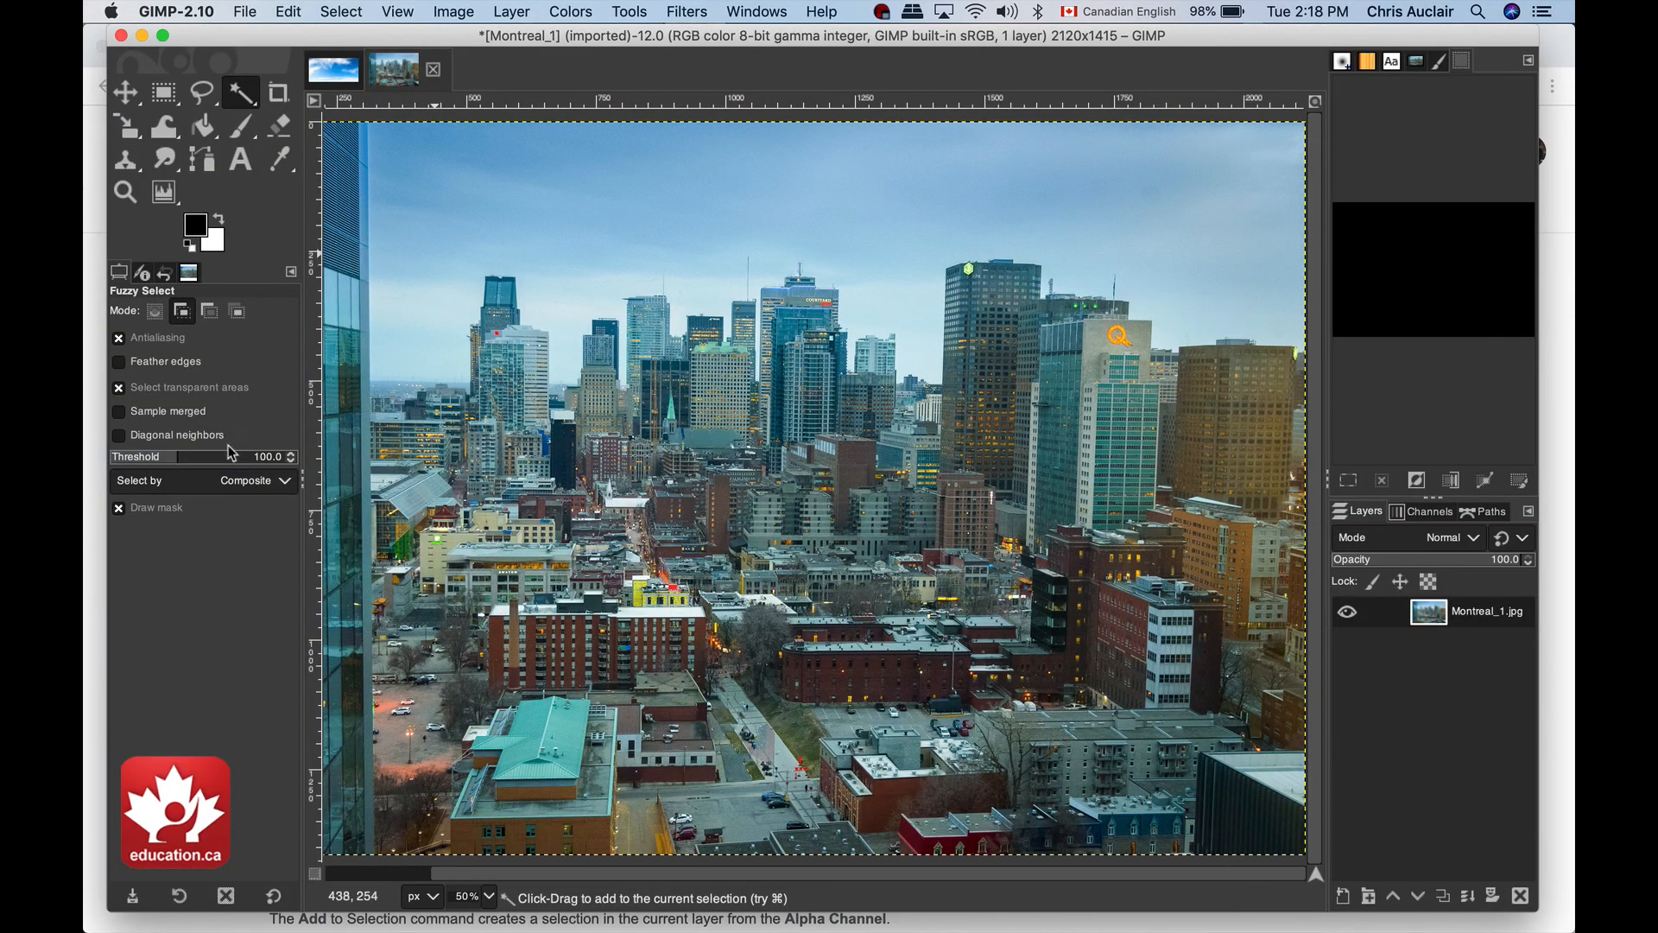
click(264, 457)
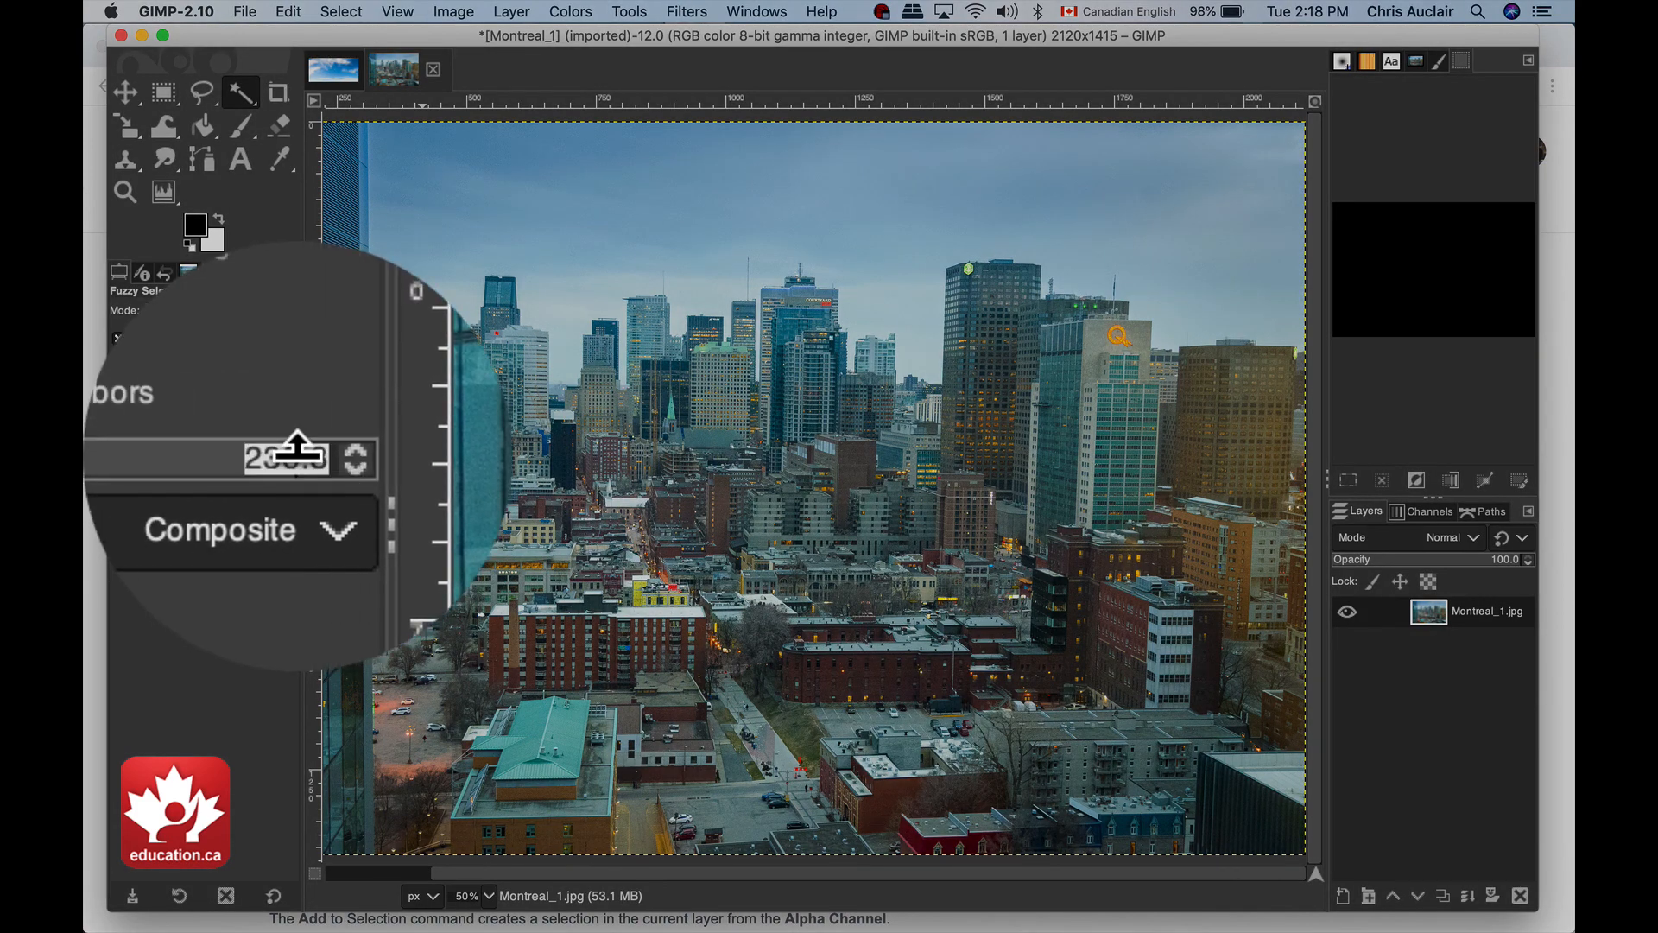
text(30)
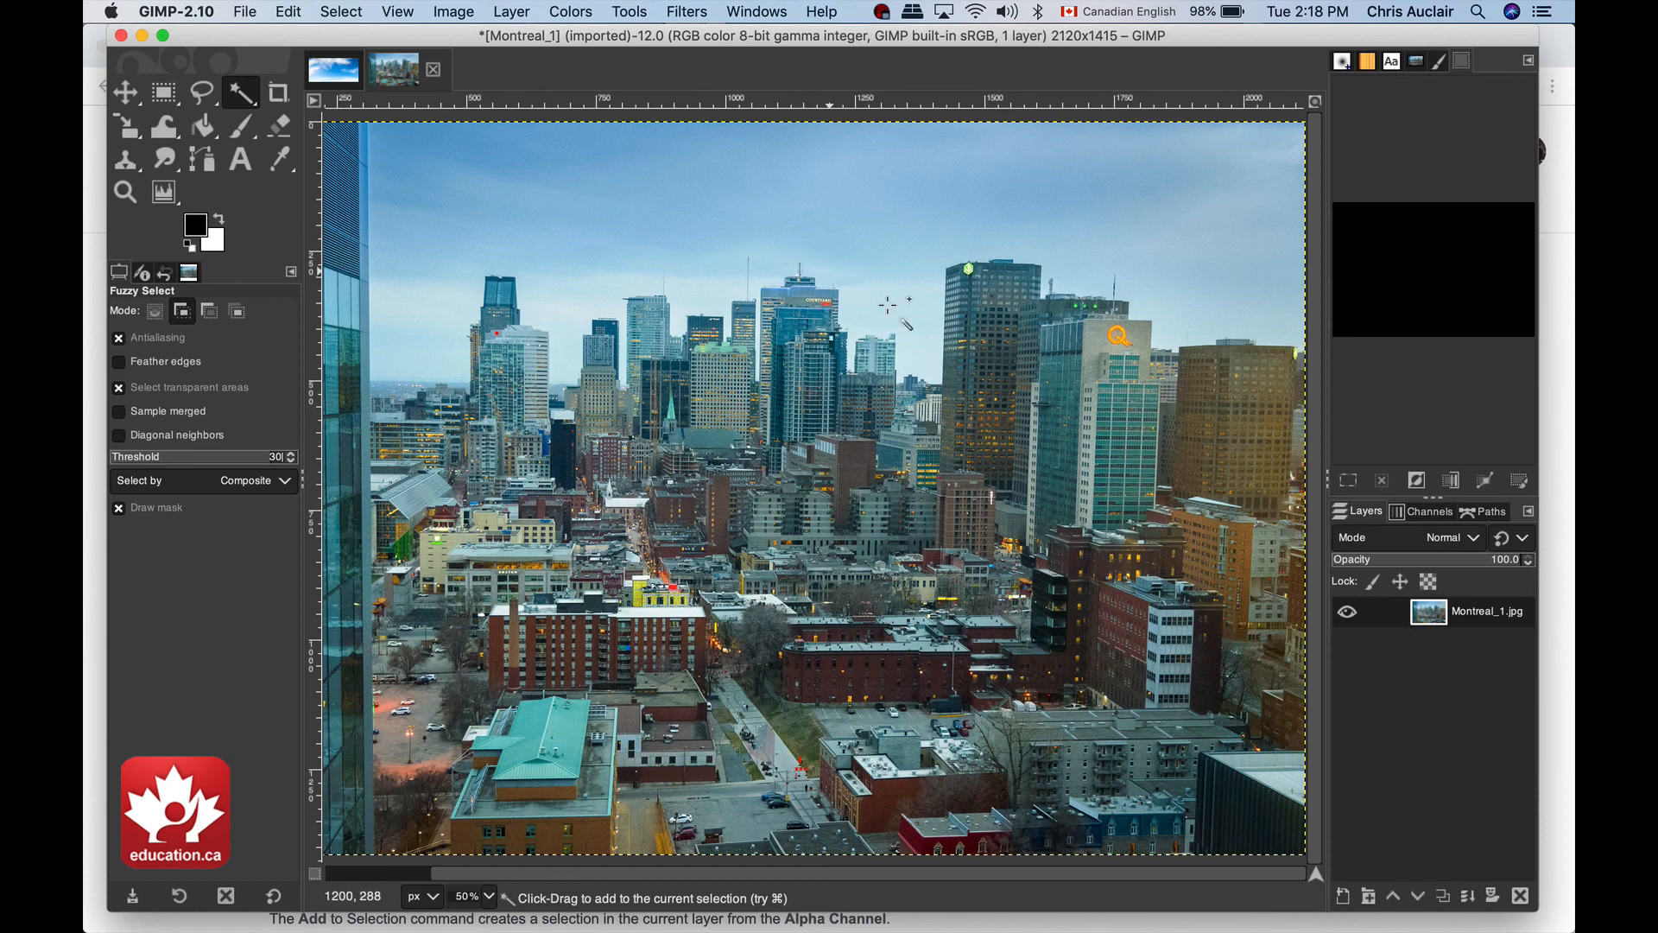
click(895, 304)
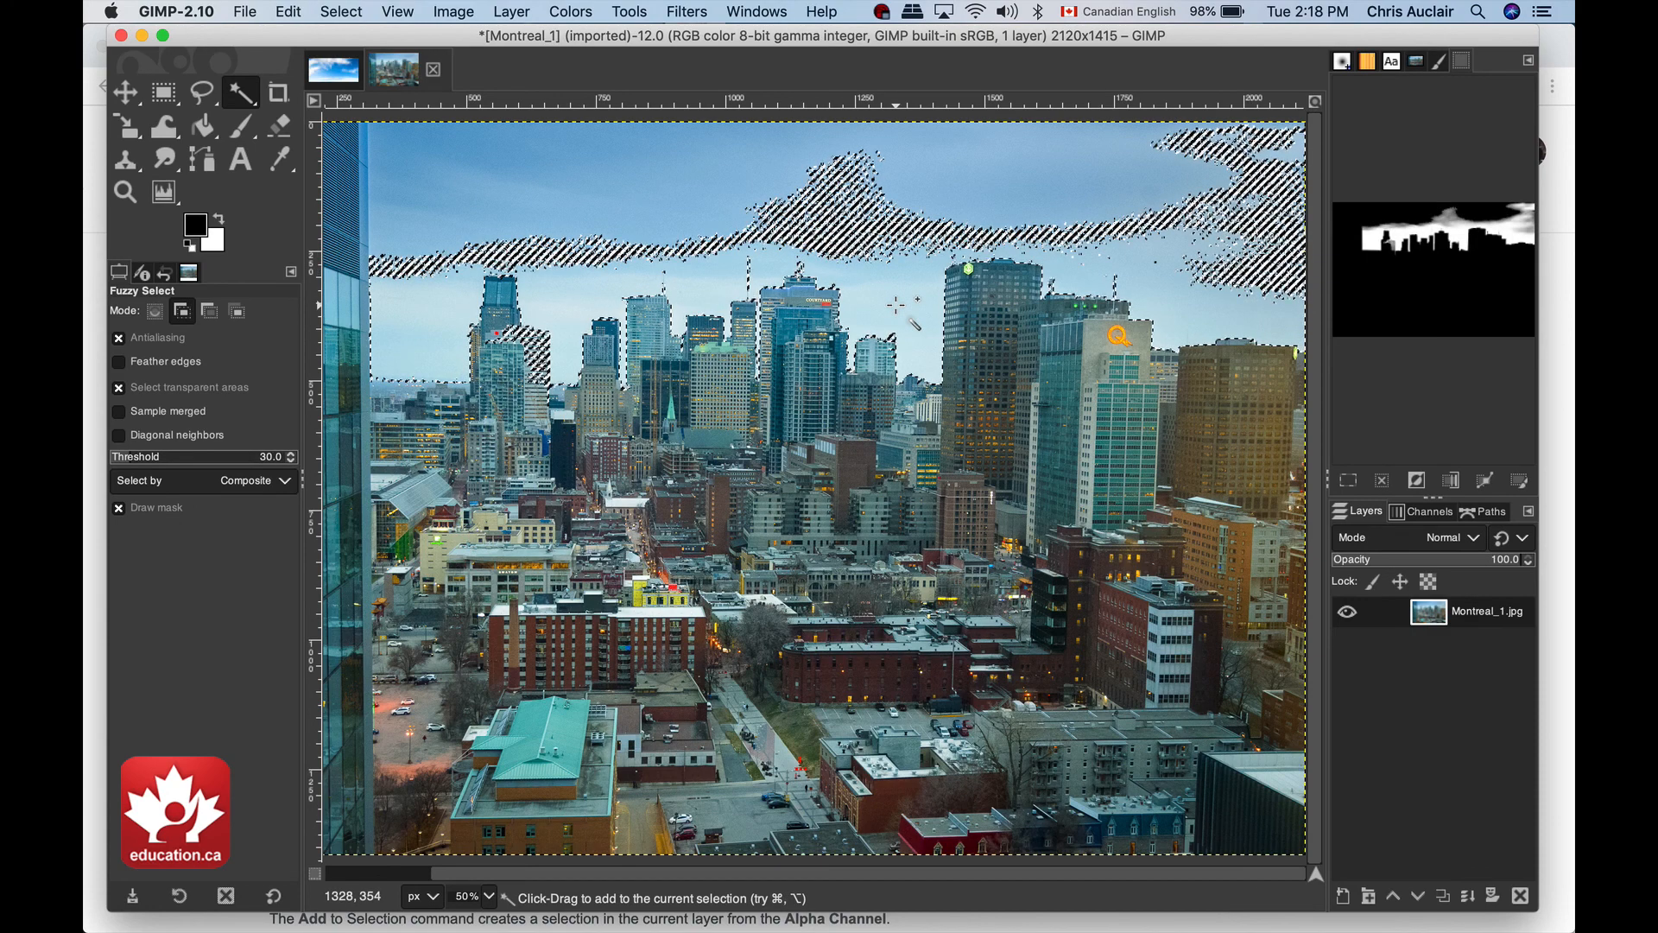
key(ctrl+z)
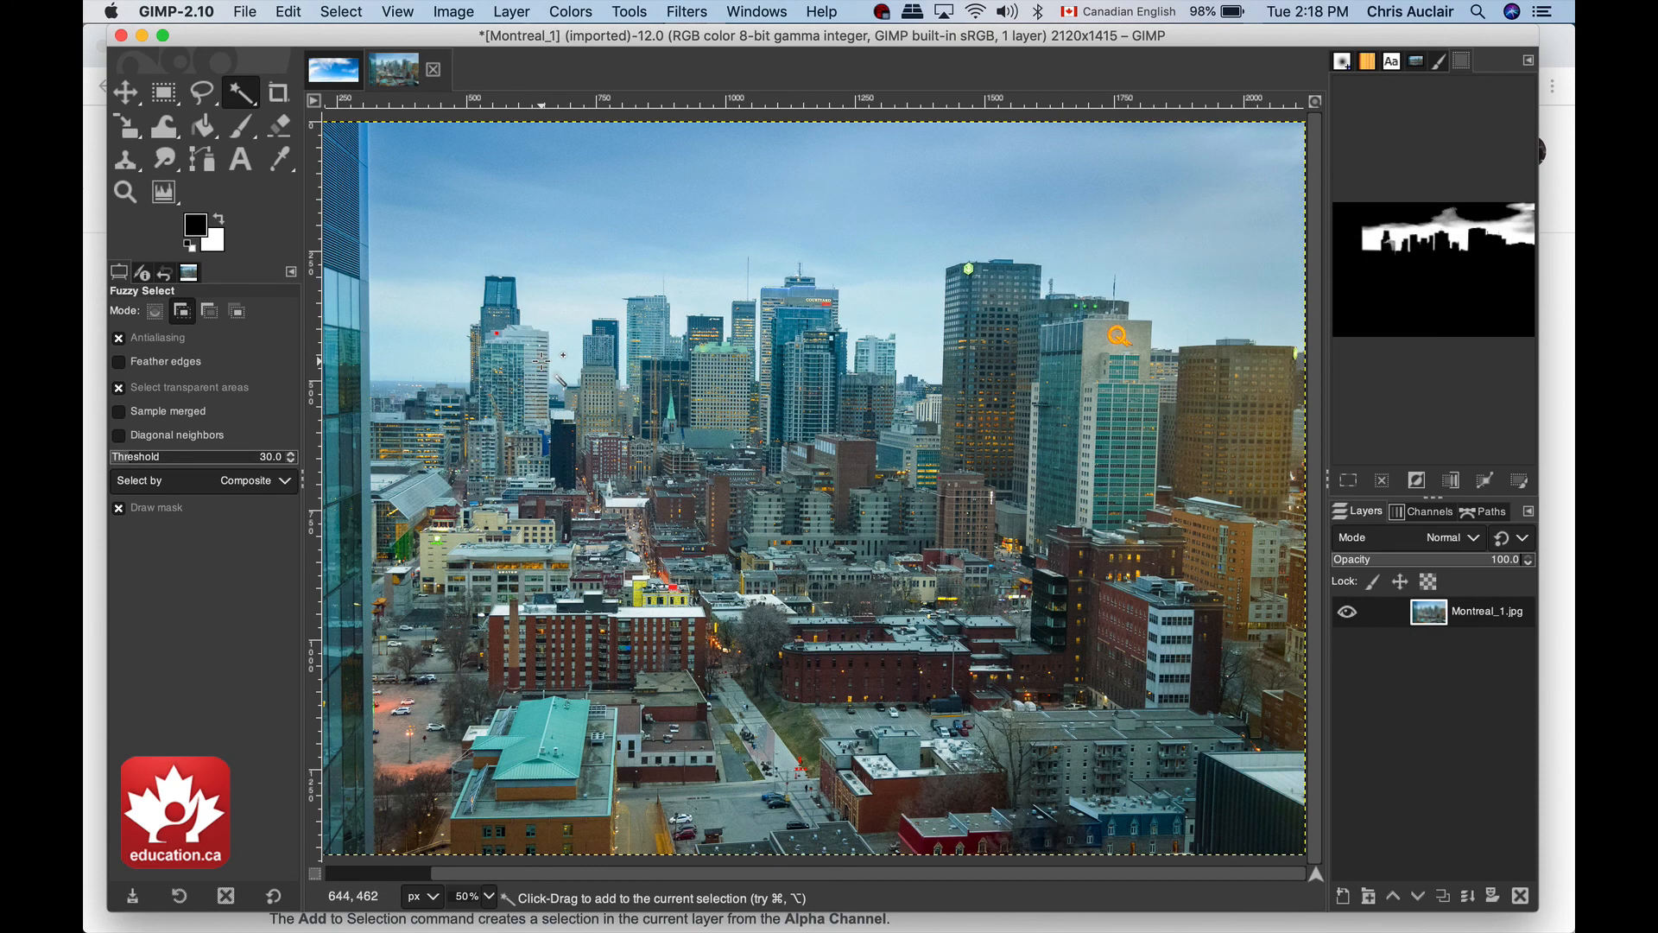
Try Fuzzy Select on the upper facade of the white building near the red sign, and clear the selection.
key(plus)
key(plus)
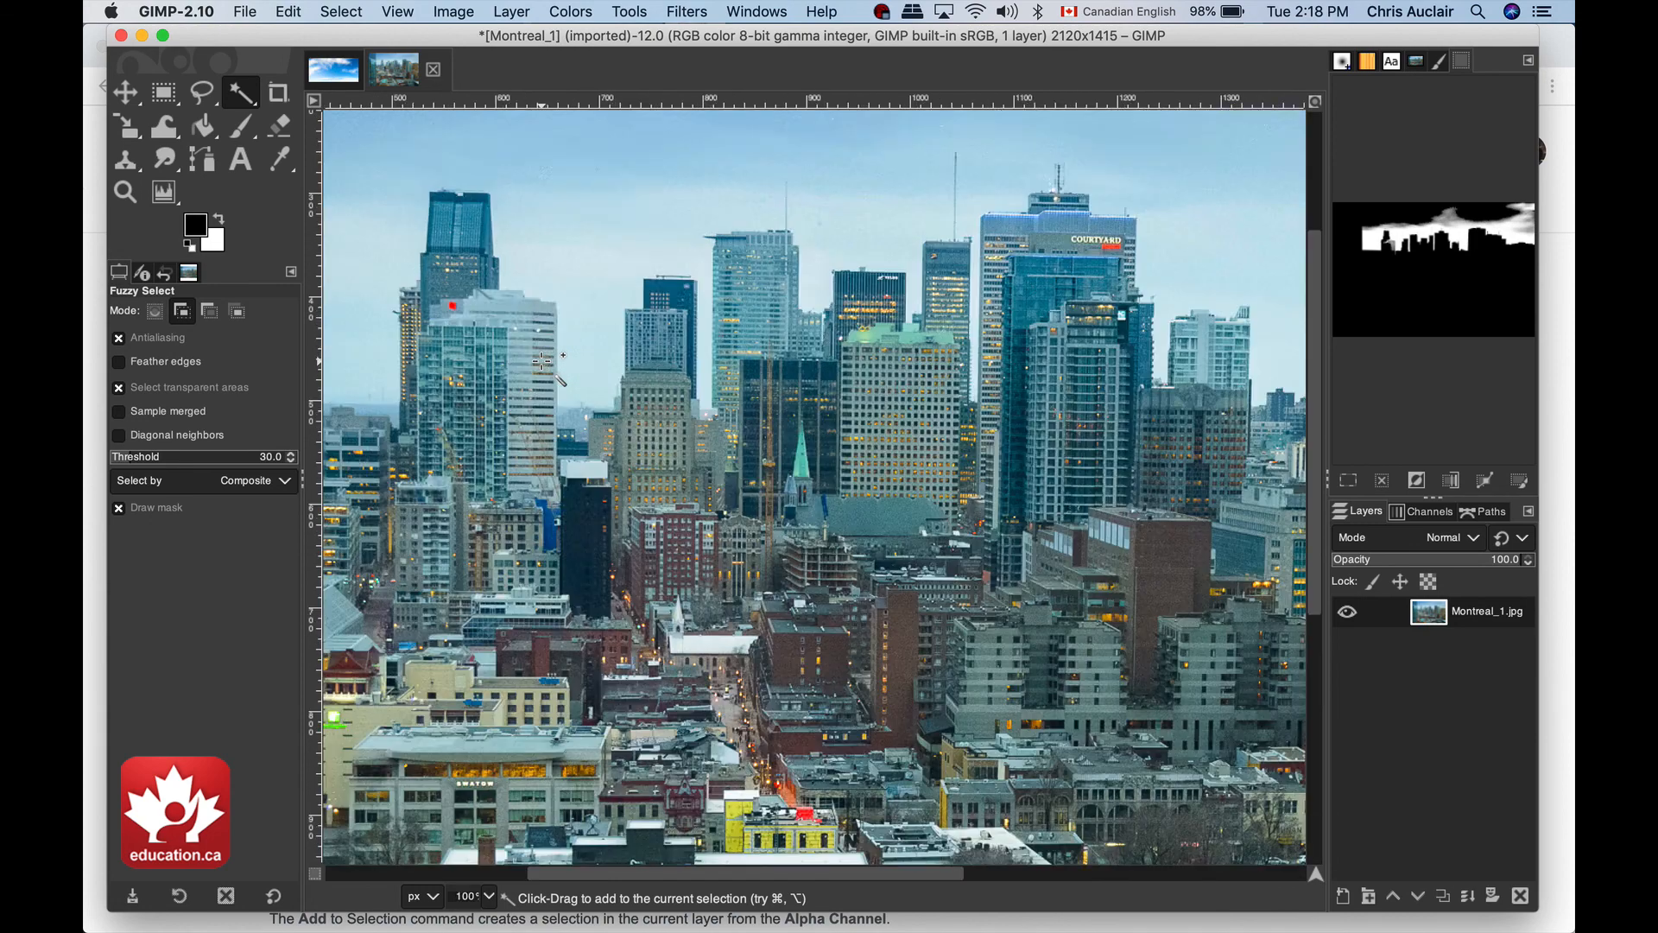
key(plus)
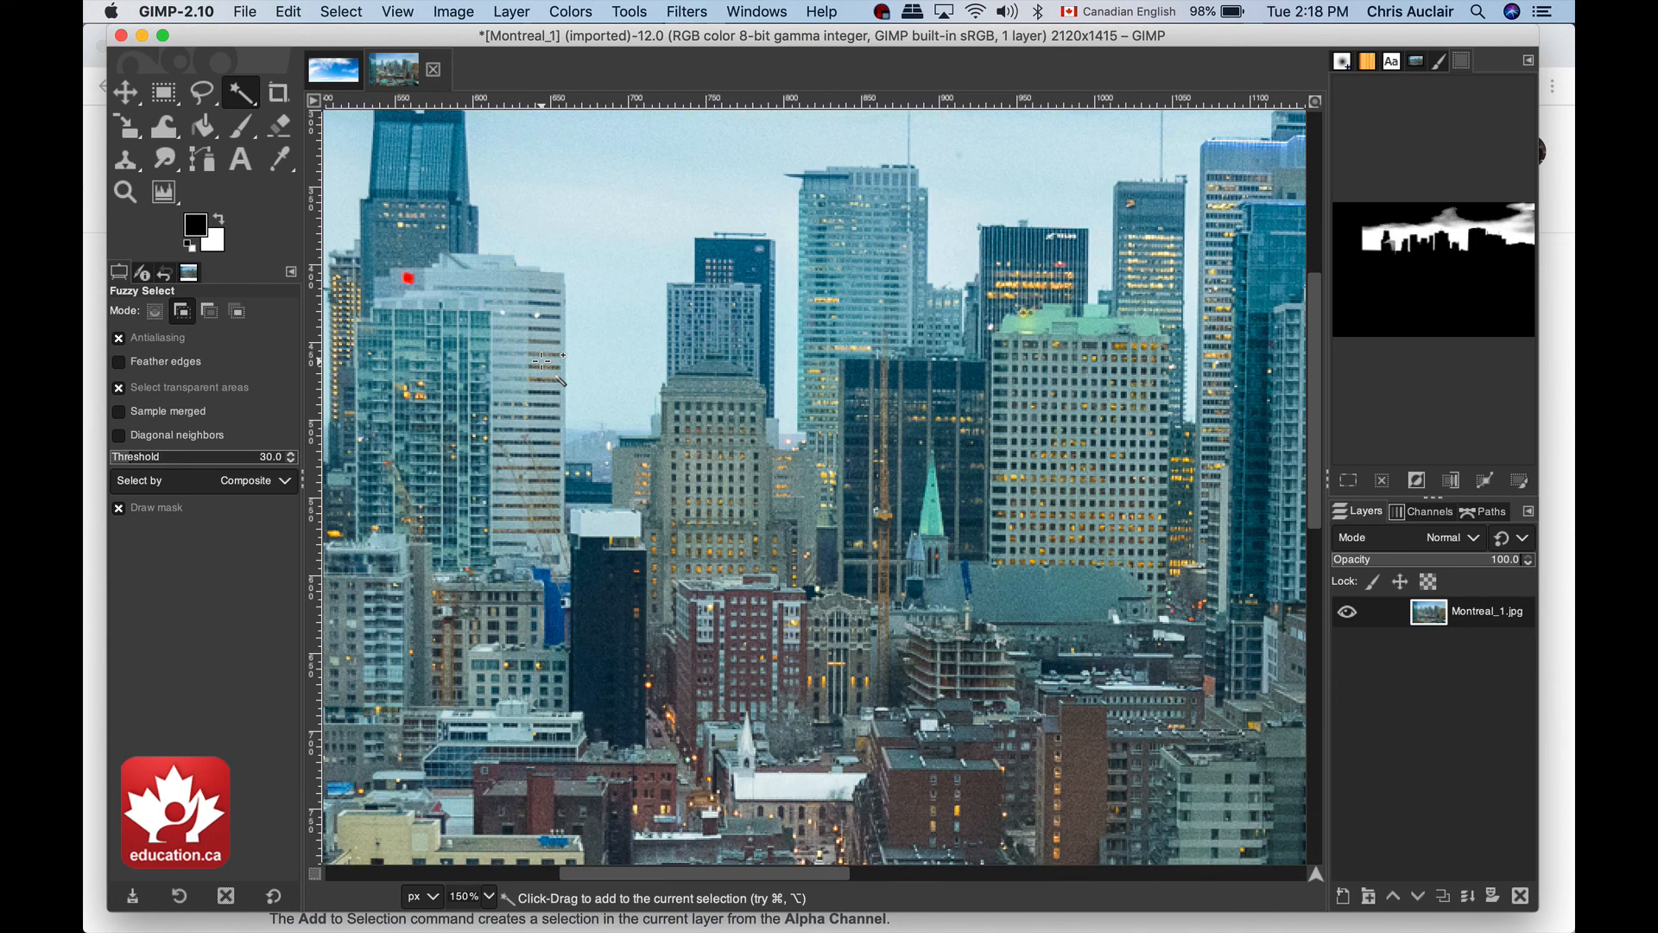
click(514, 285)
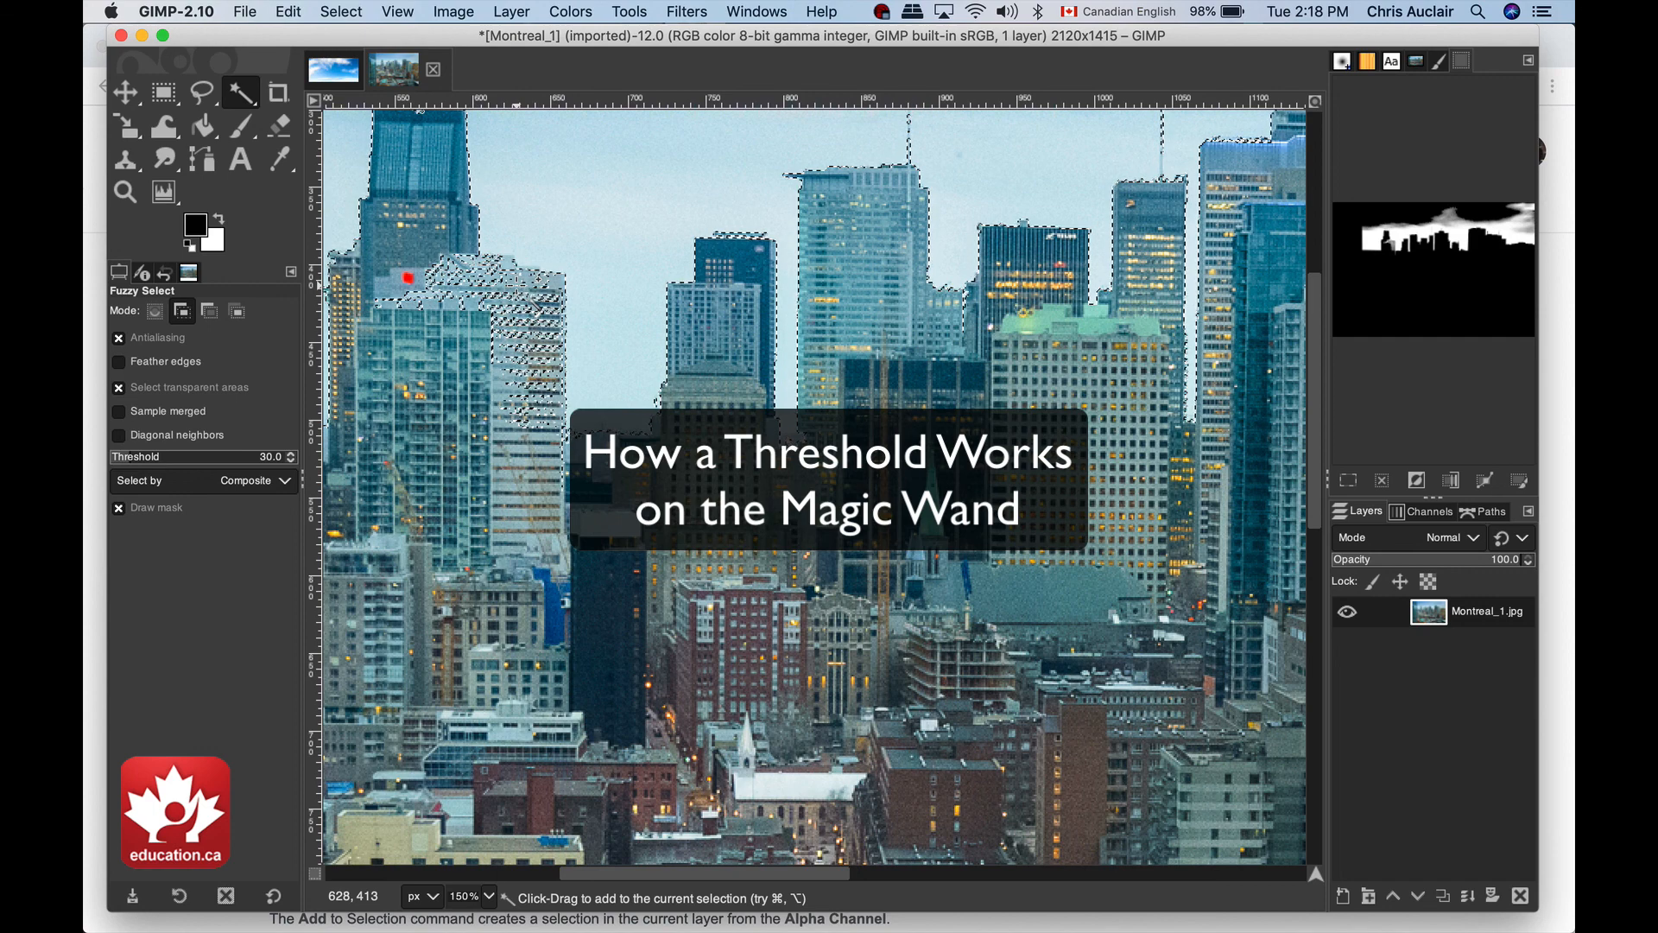
key(super+shift+a)
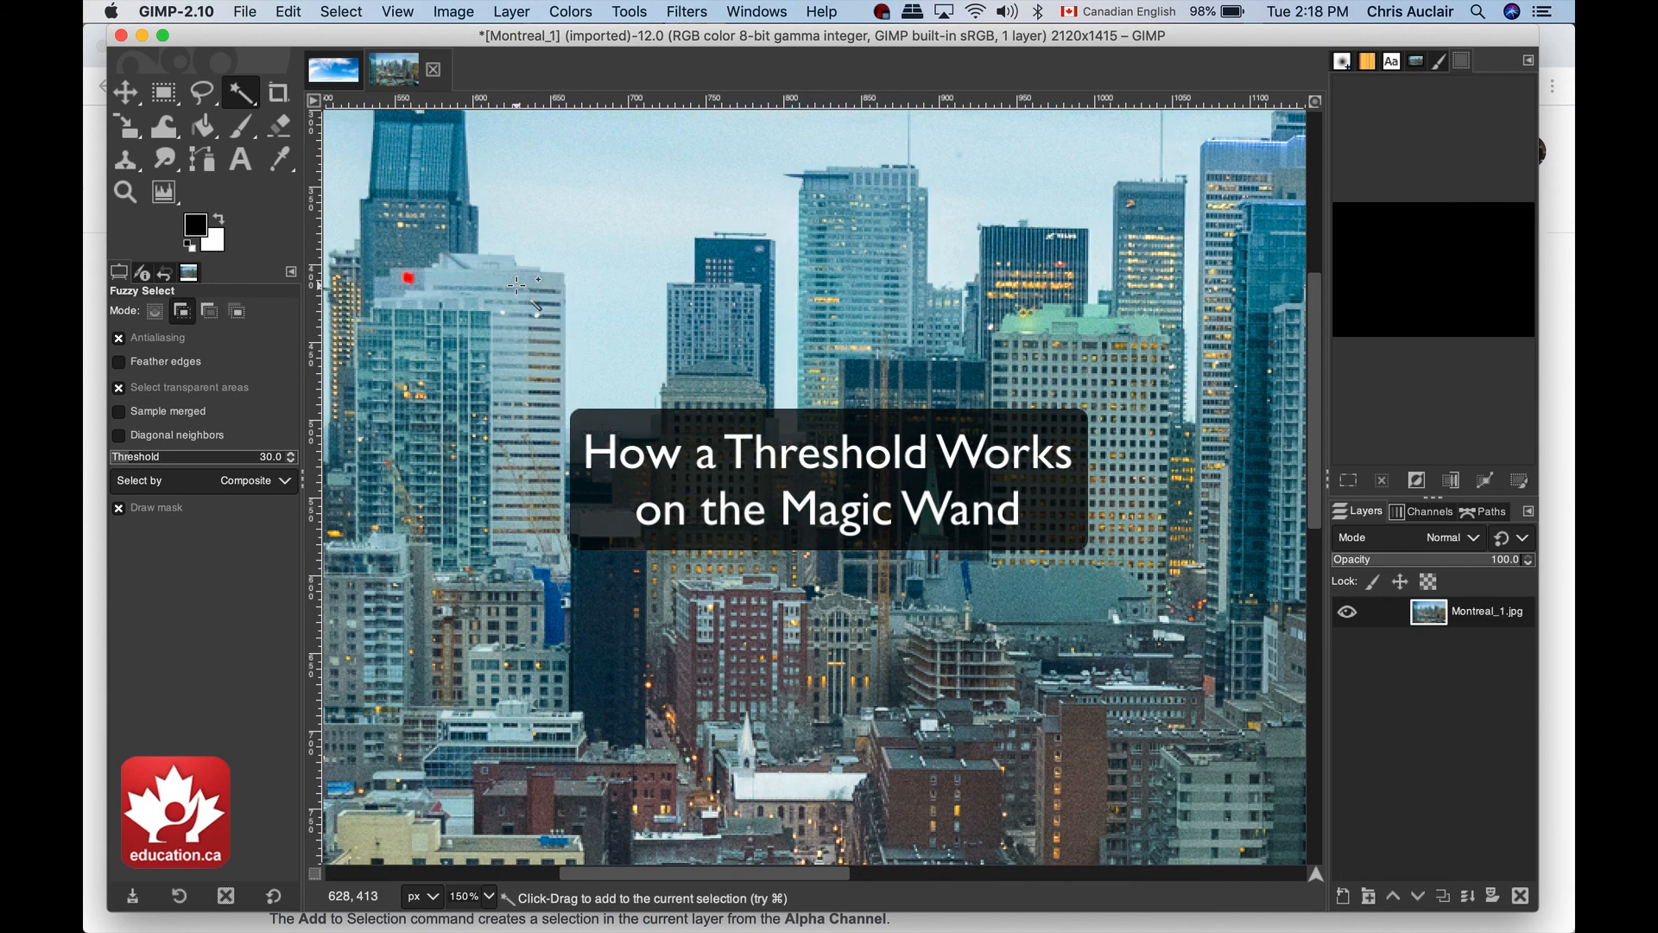
Set the Fuzzy Select threshold to 0 and try it on one pixel of the white building's facade.
scroll(517, 285, up, 8)
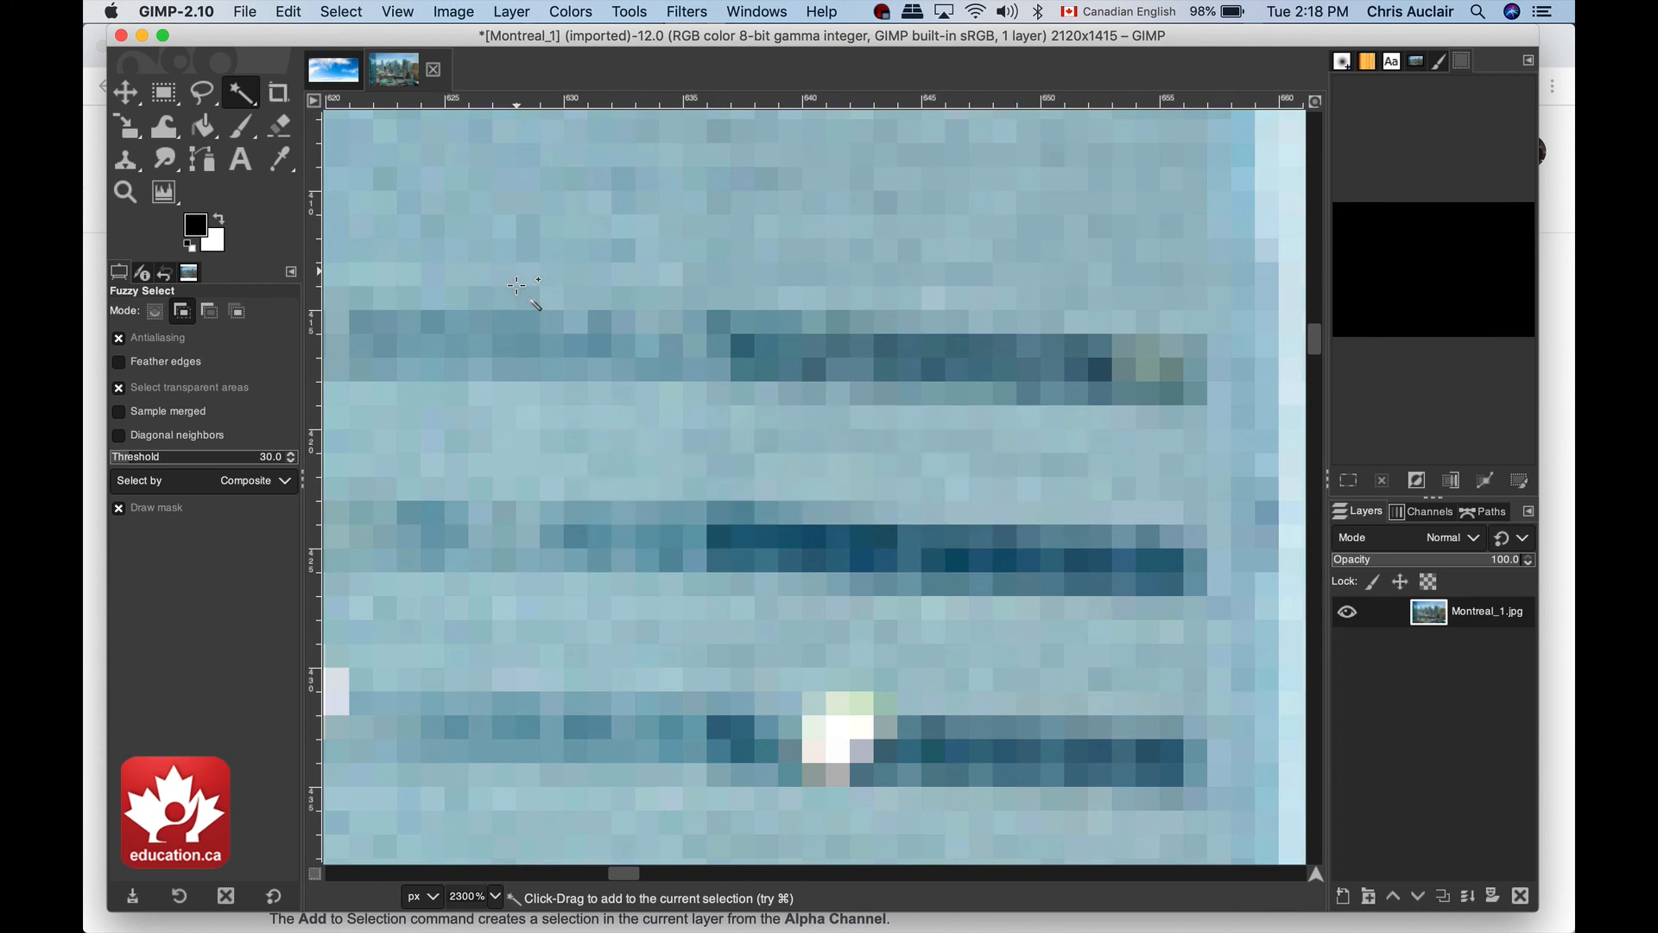
click(264, 456)
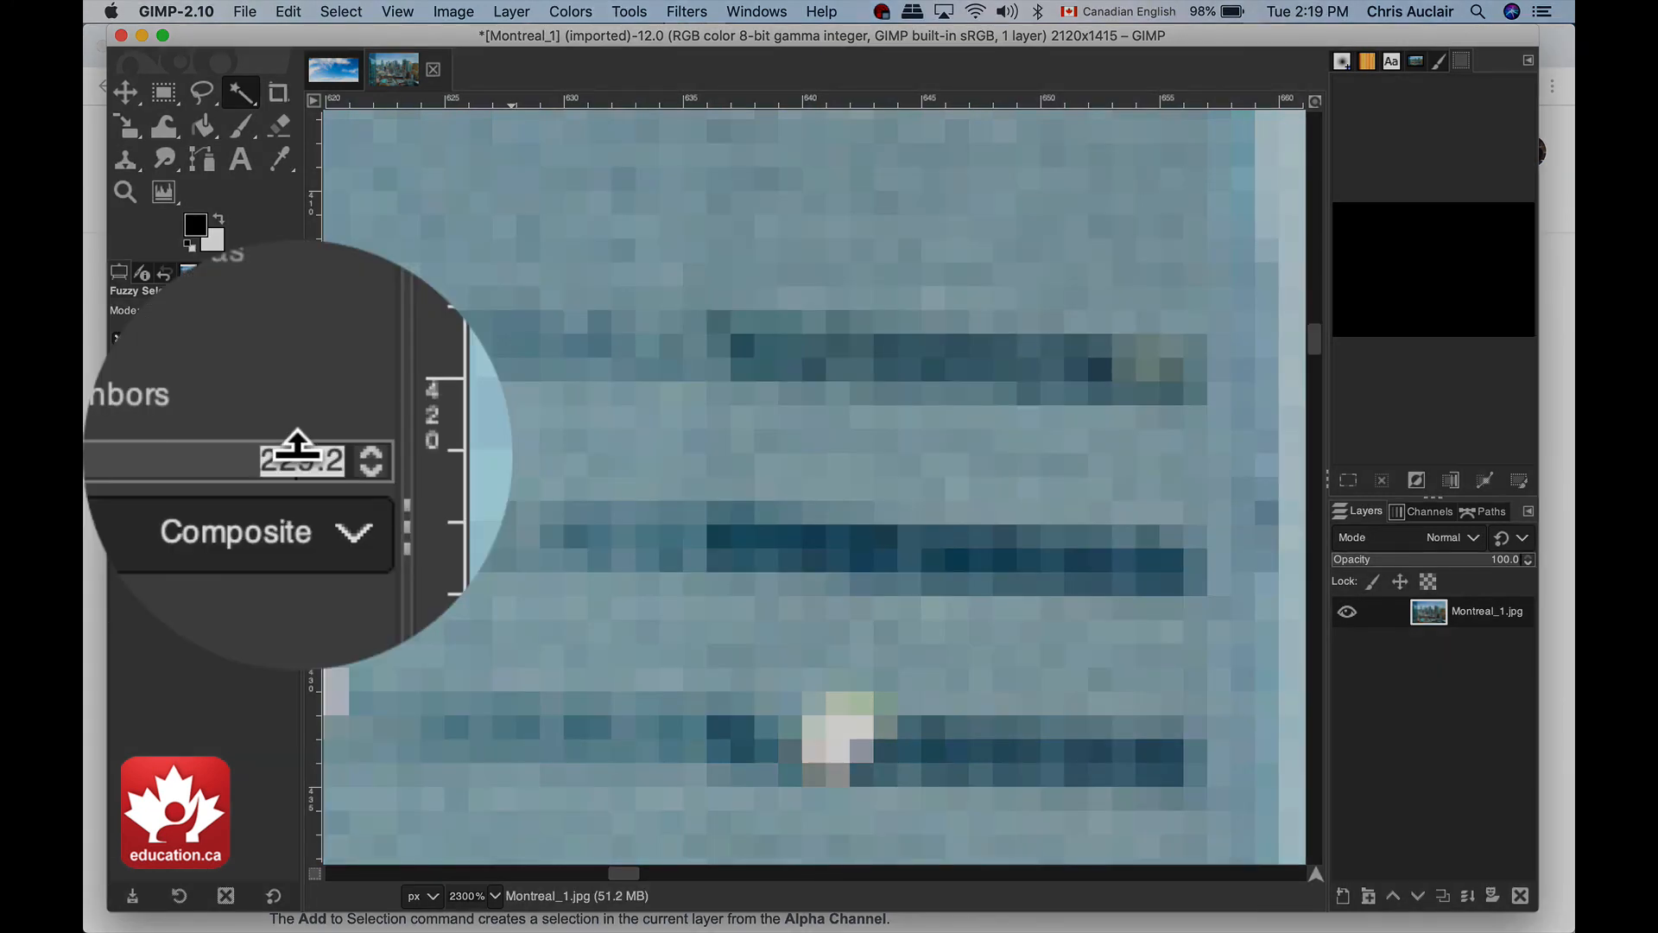
text(0)
key(Return)
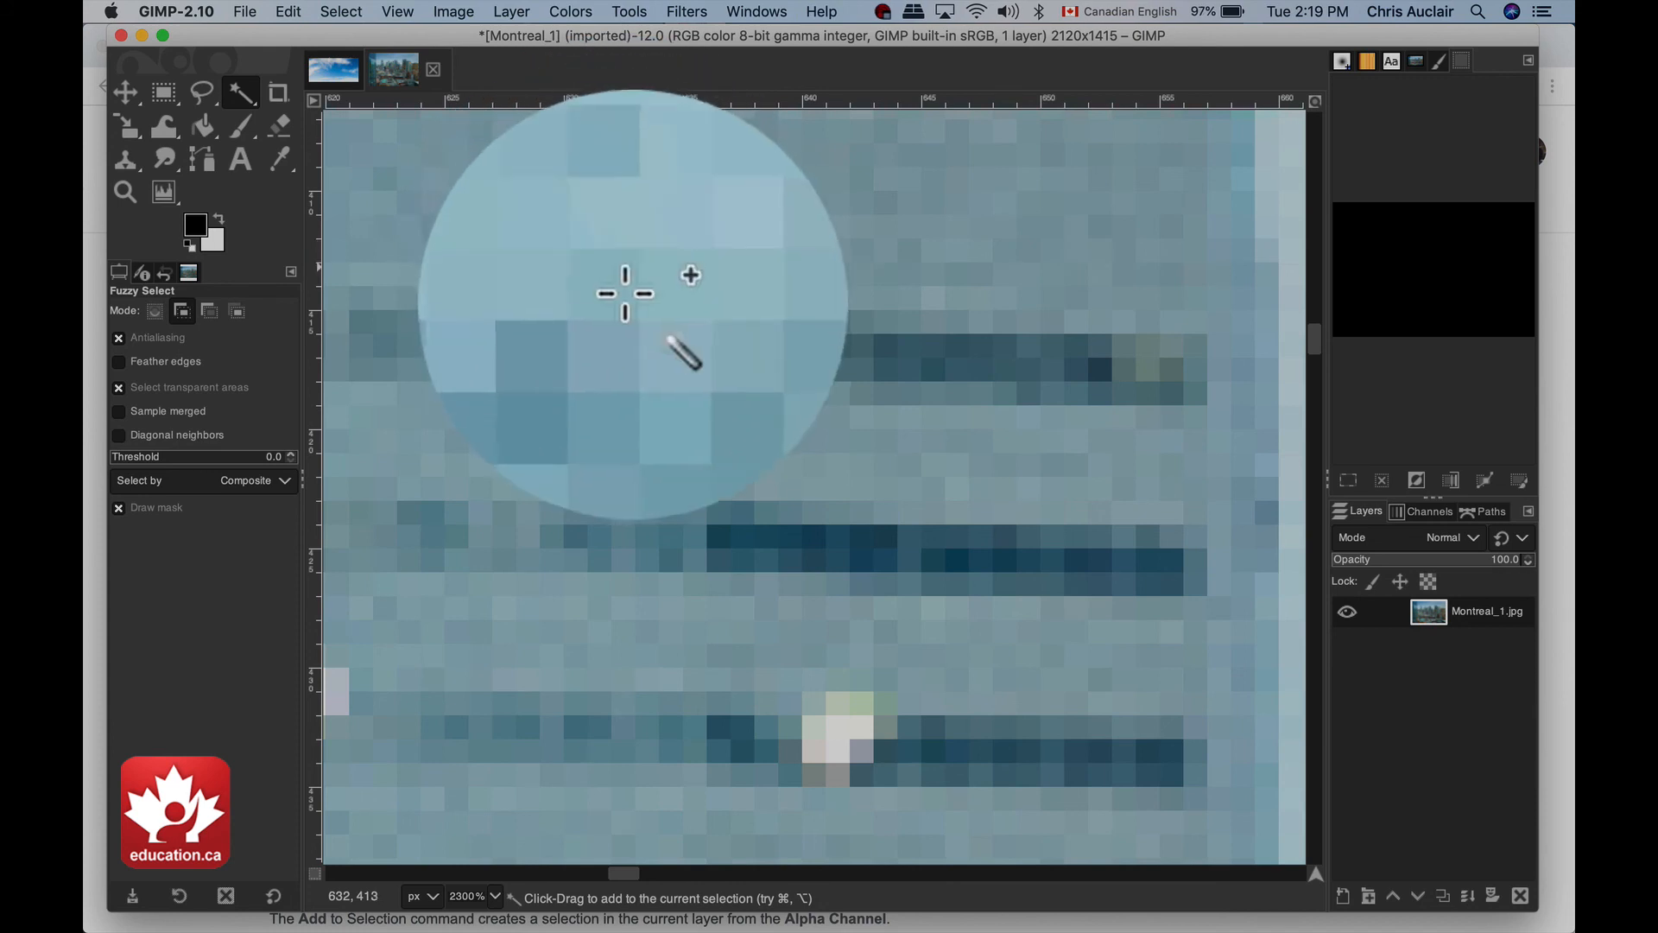
click(624, 250)
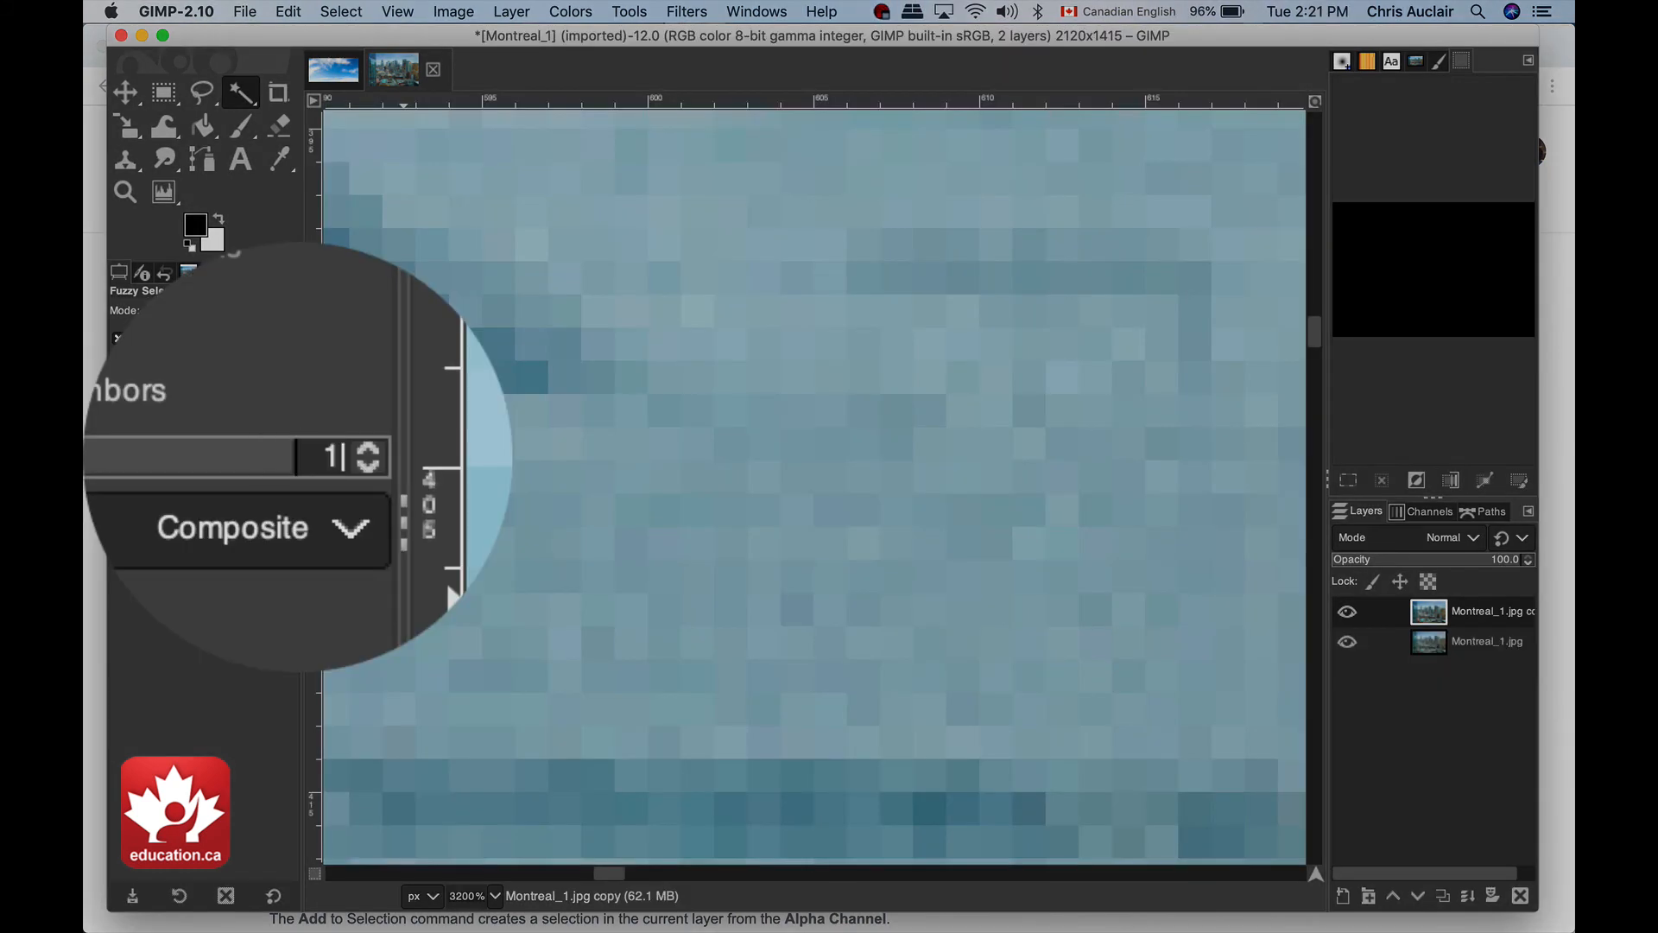
Set the threshold to 12, try Fuzzy Select on the pale facade pixels, and clear the selection.
text(2.)
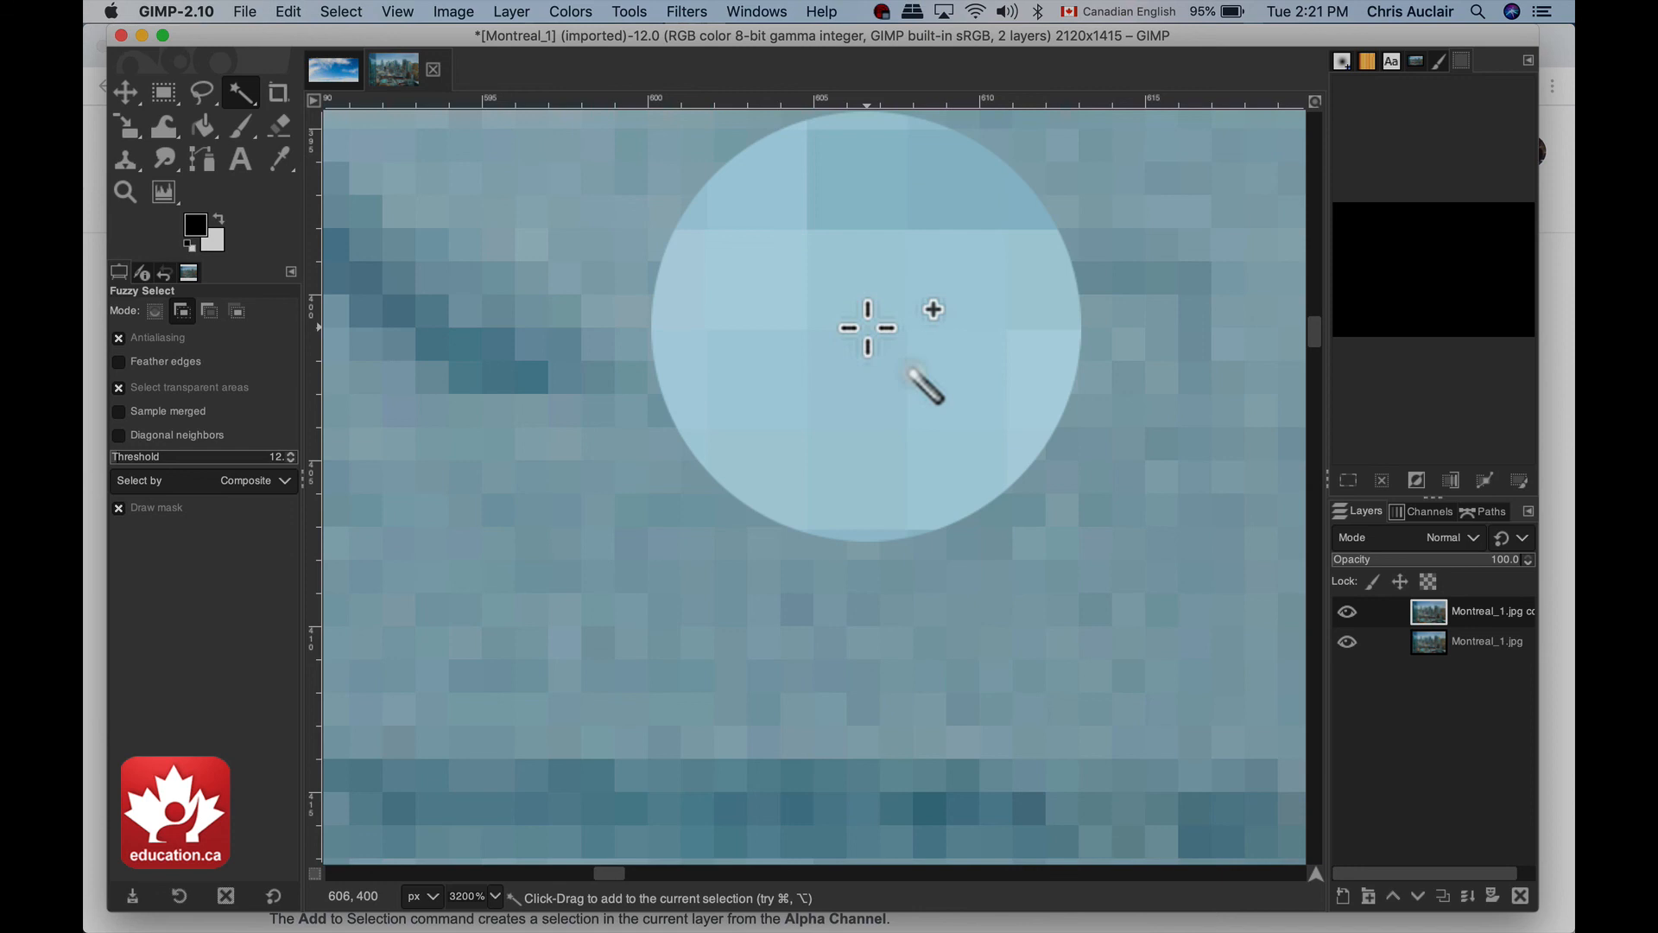
click(868, 328)
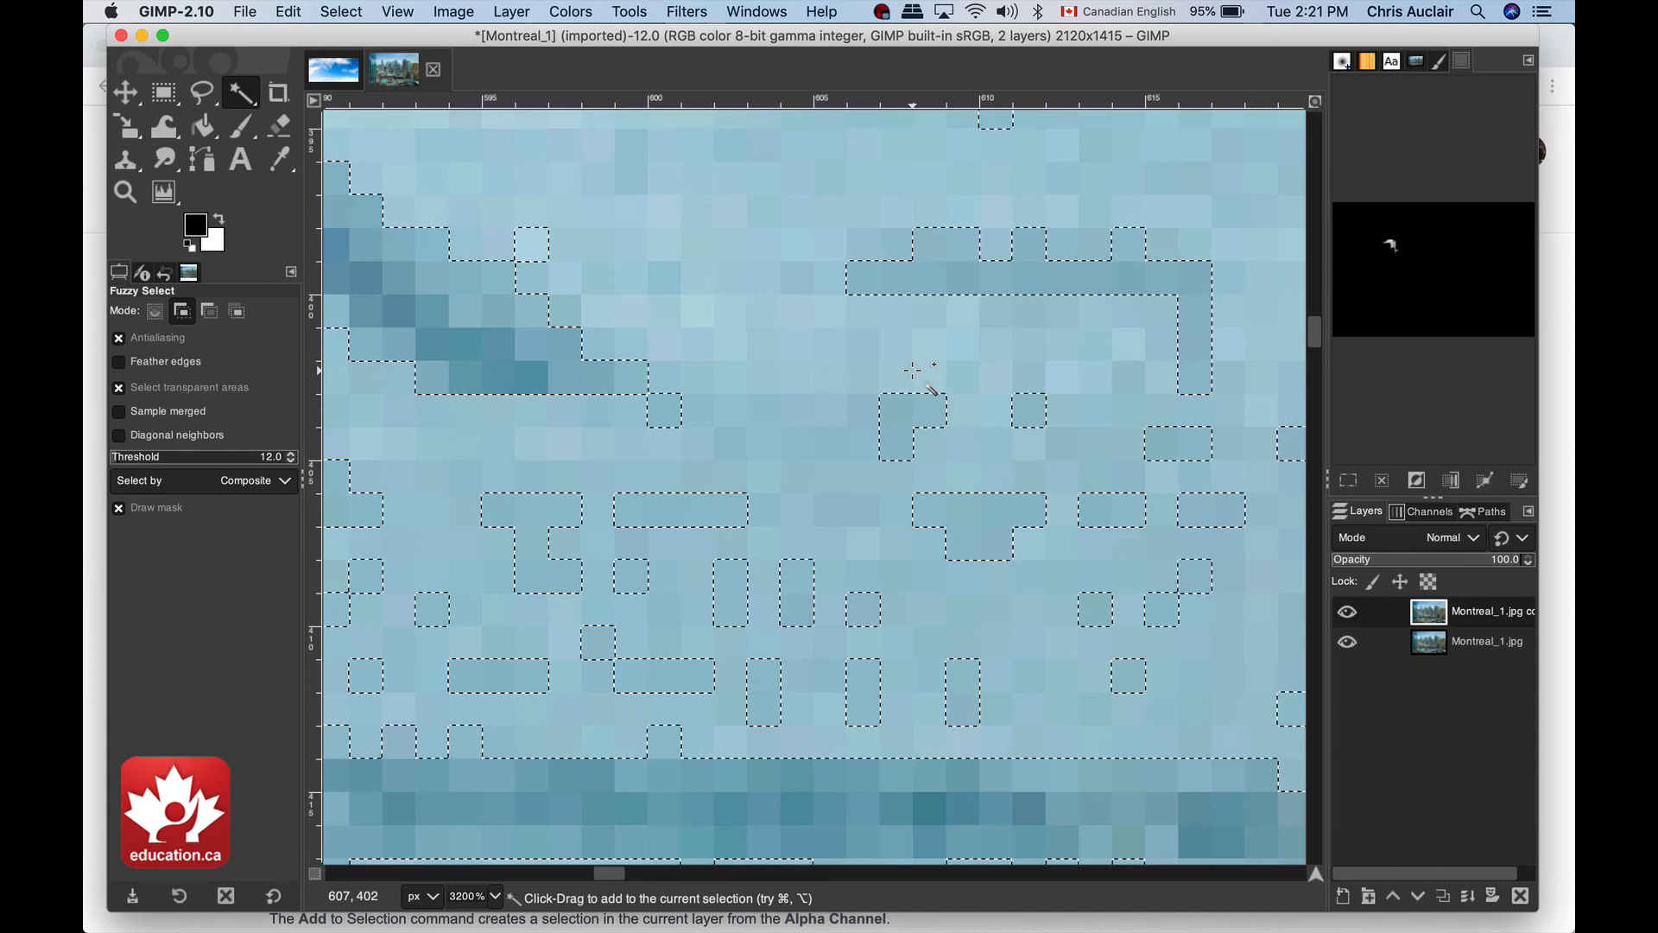
key(shift+ctrl+a)
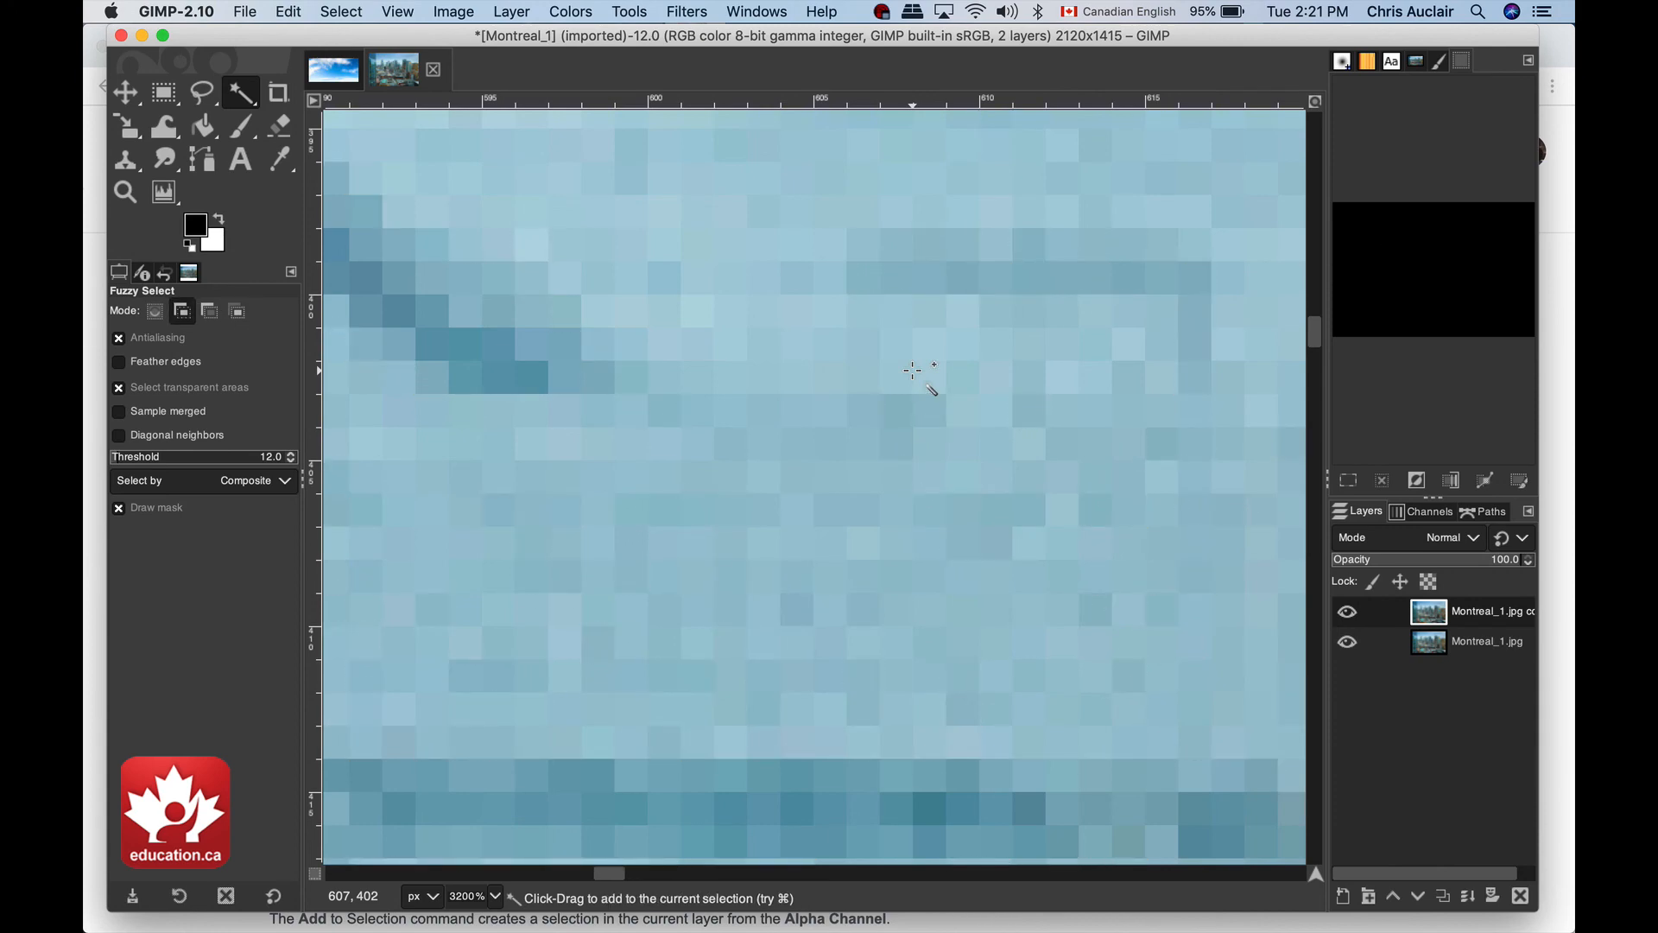
Set the Fuzzy Select threshold to 16 and select the blue sky above the towers.
scroll(912, 370, down, 8)
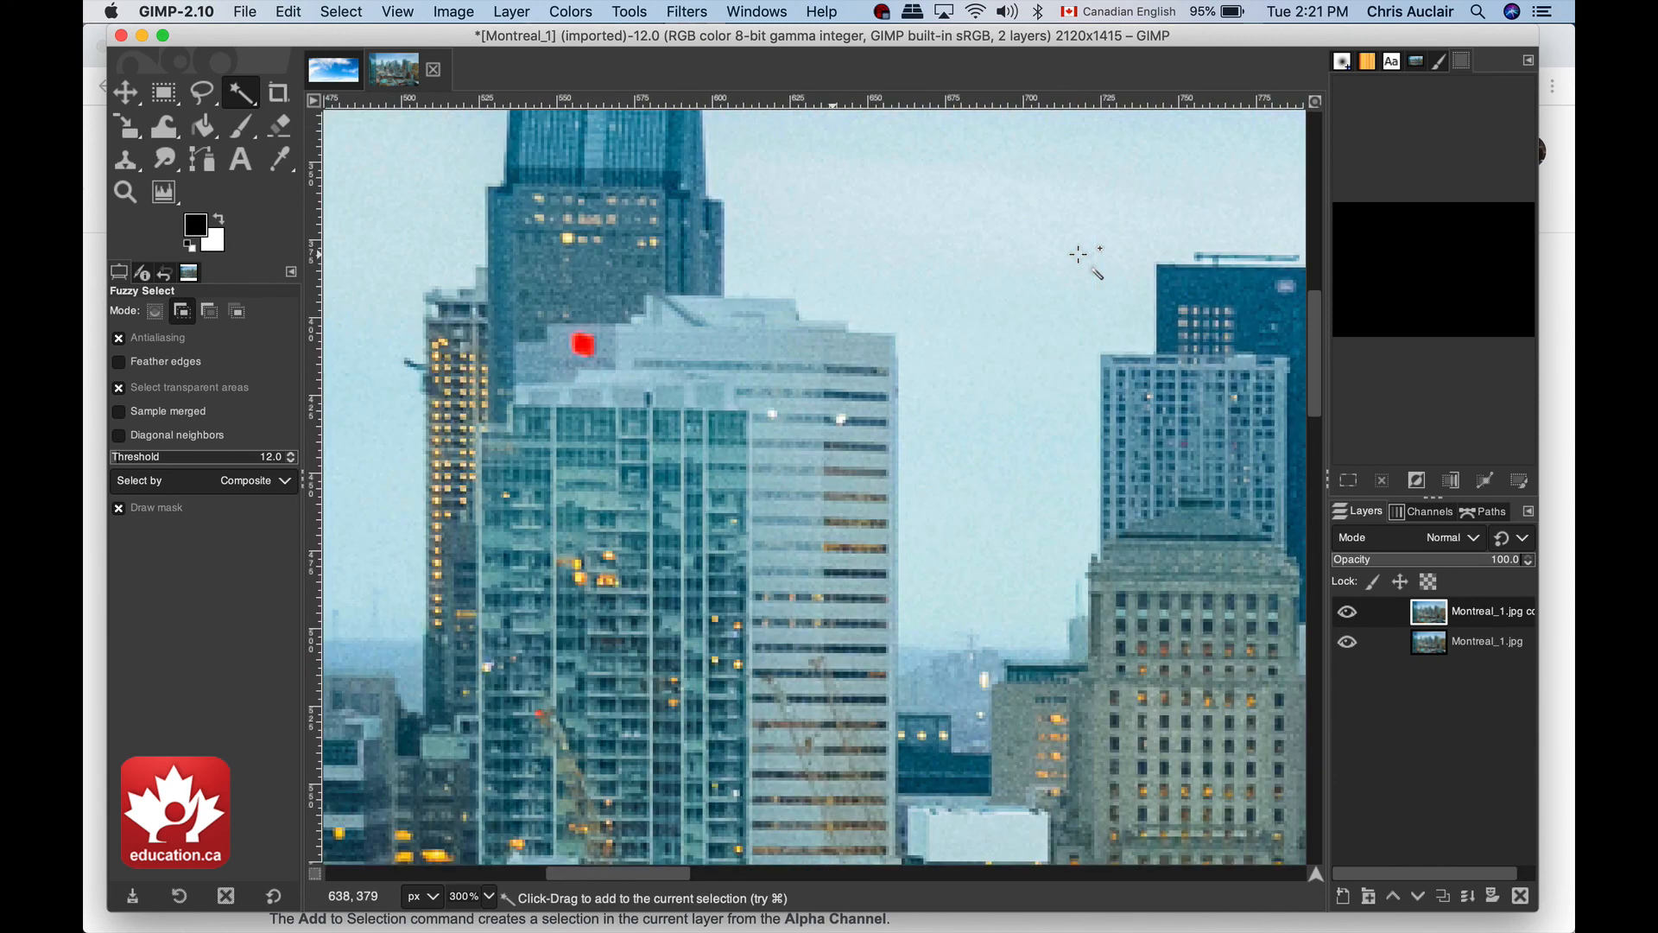
scroll(1085, 259, up, 5)
scroll(1085, 260, right, 3)
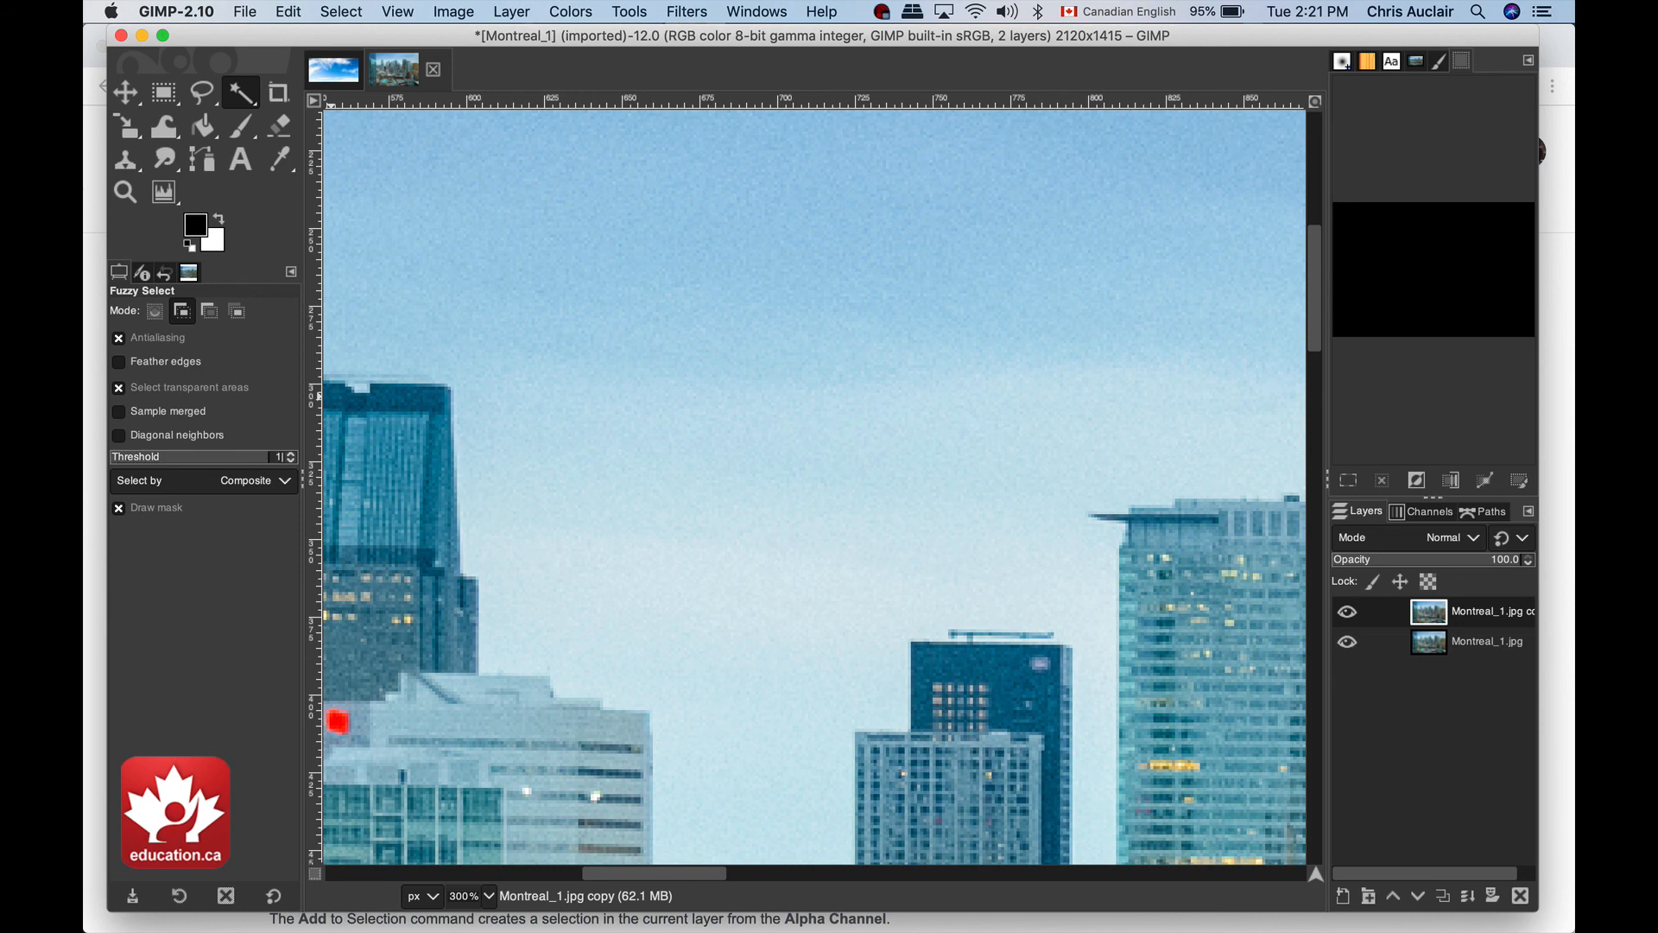
text(5)
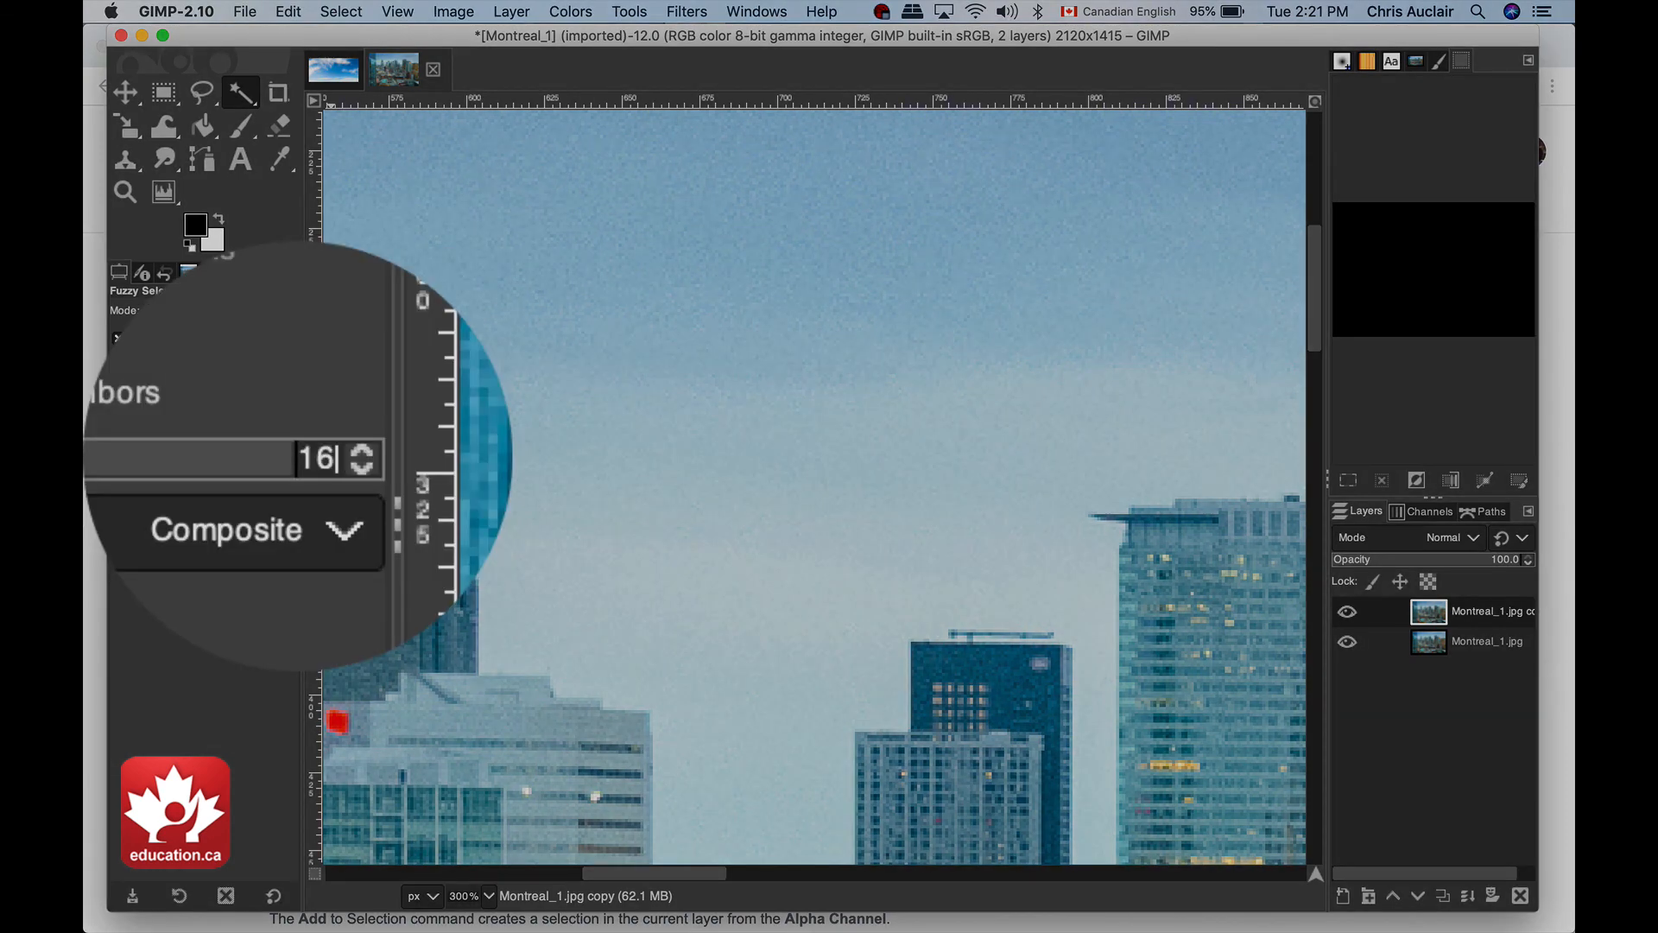
key(Return)
click(574, 226)
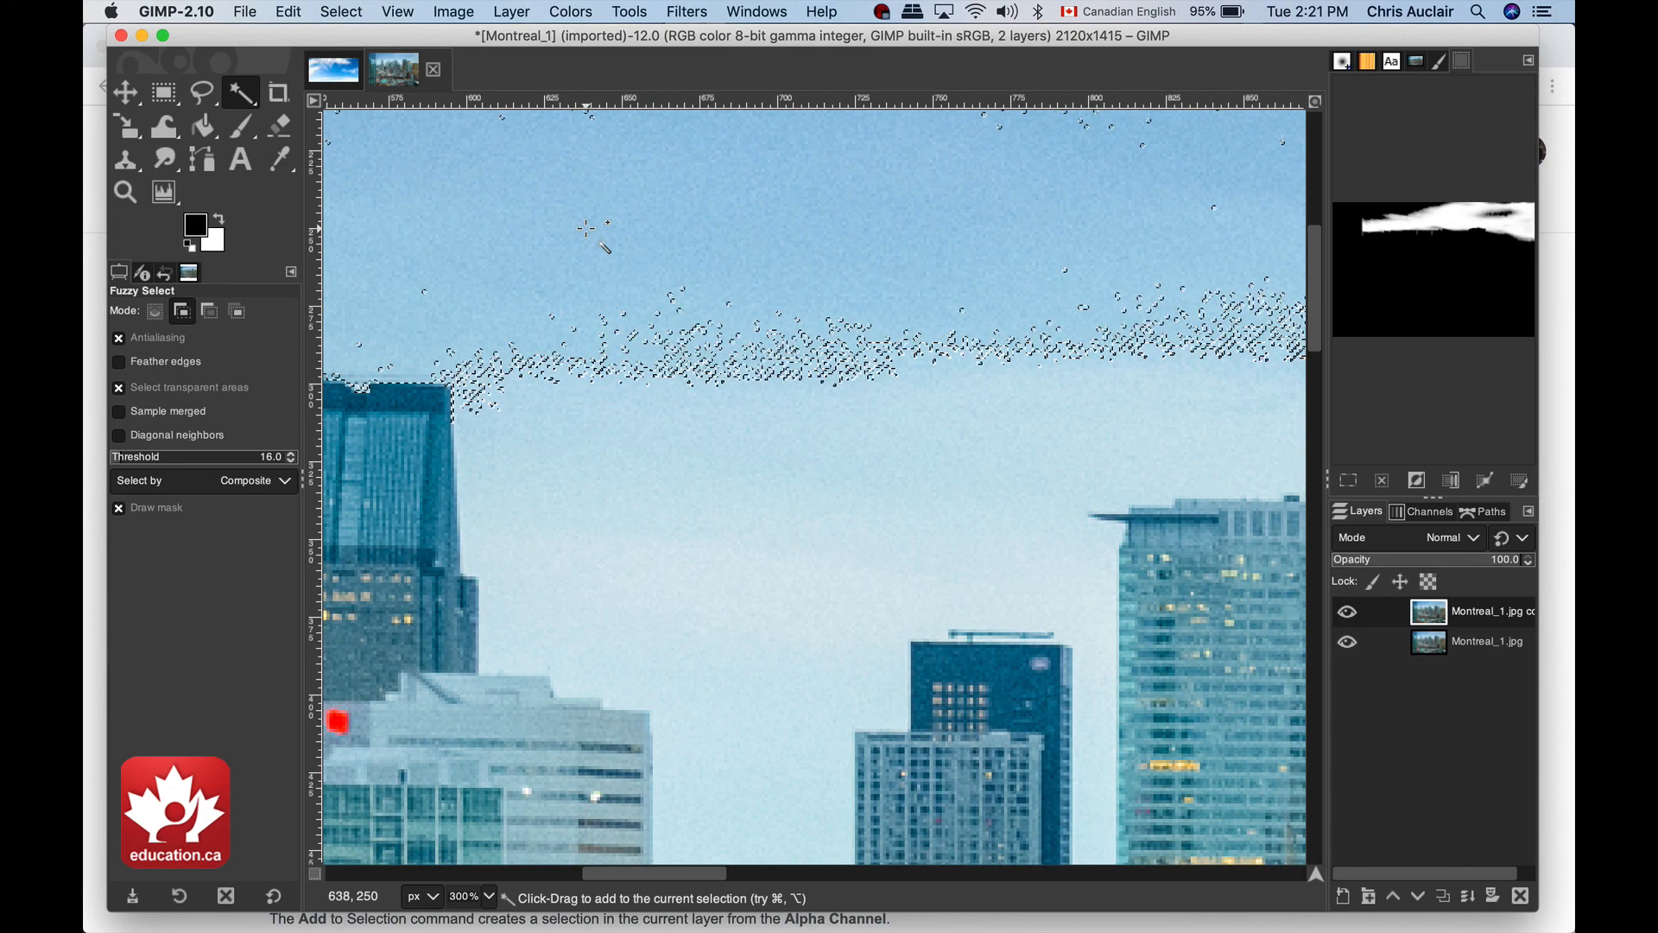
key(minus)
key(minus)
key(minus)
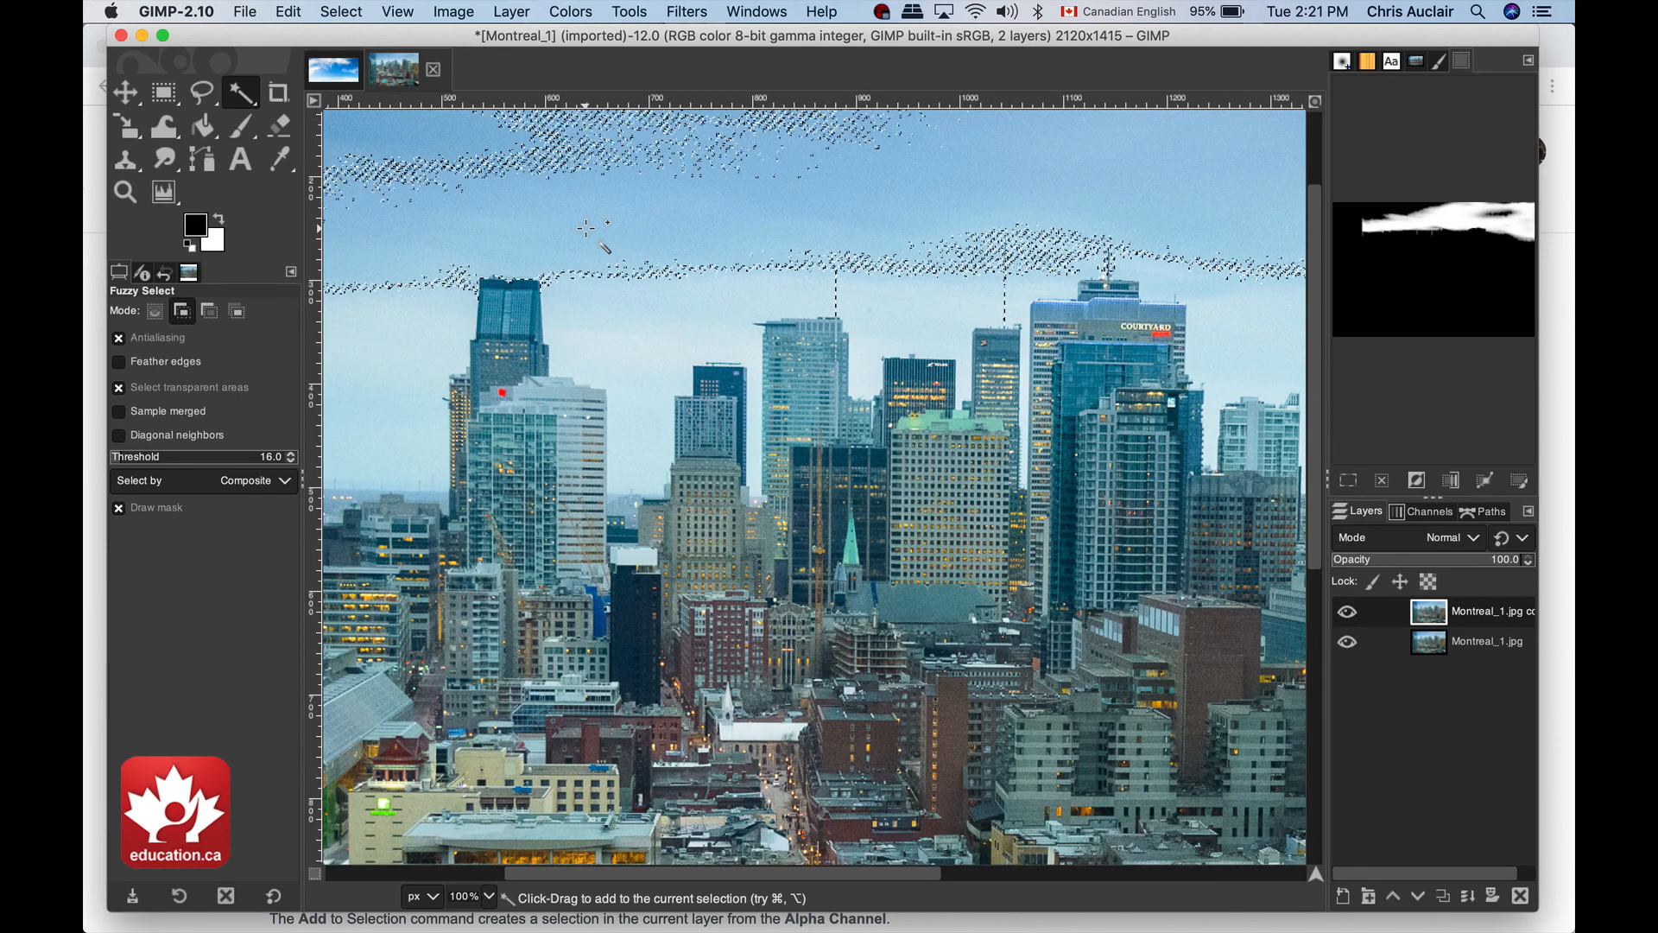
key(minus)
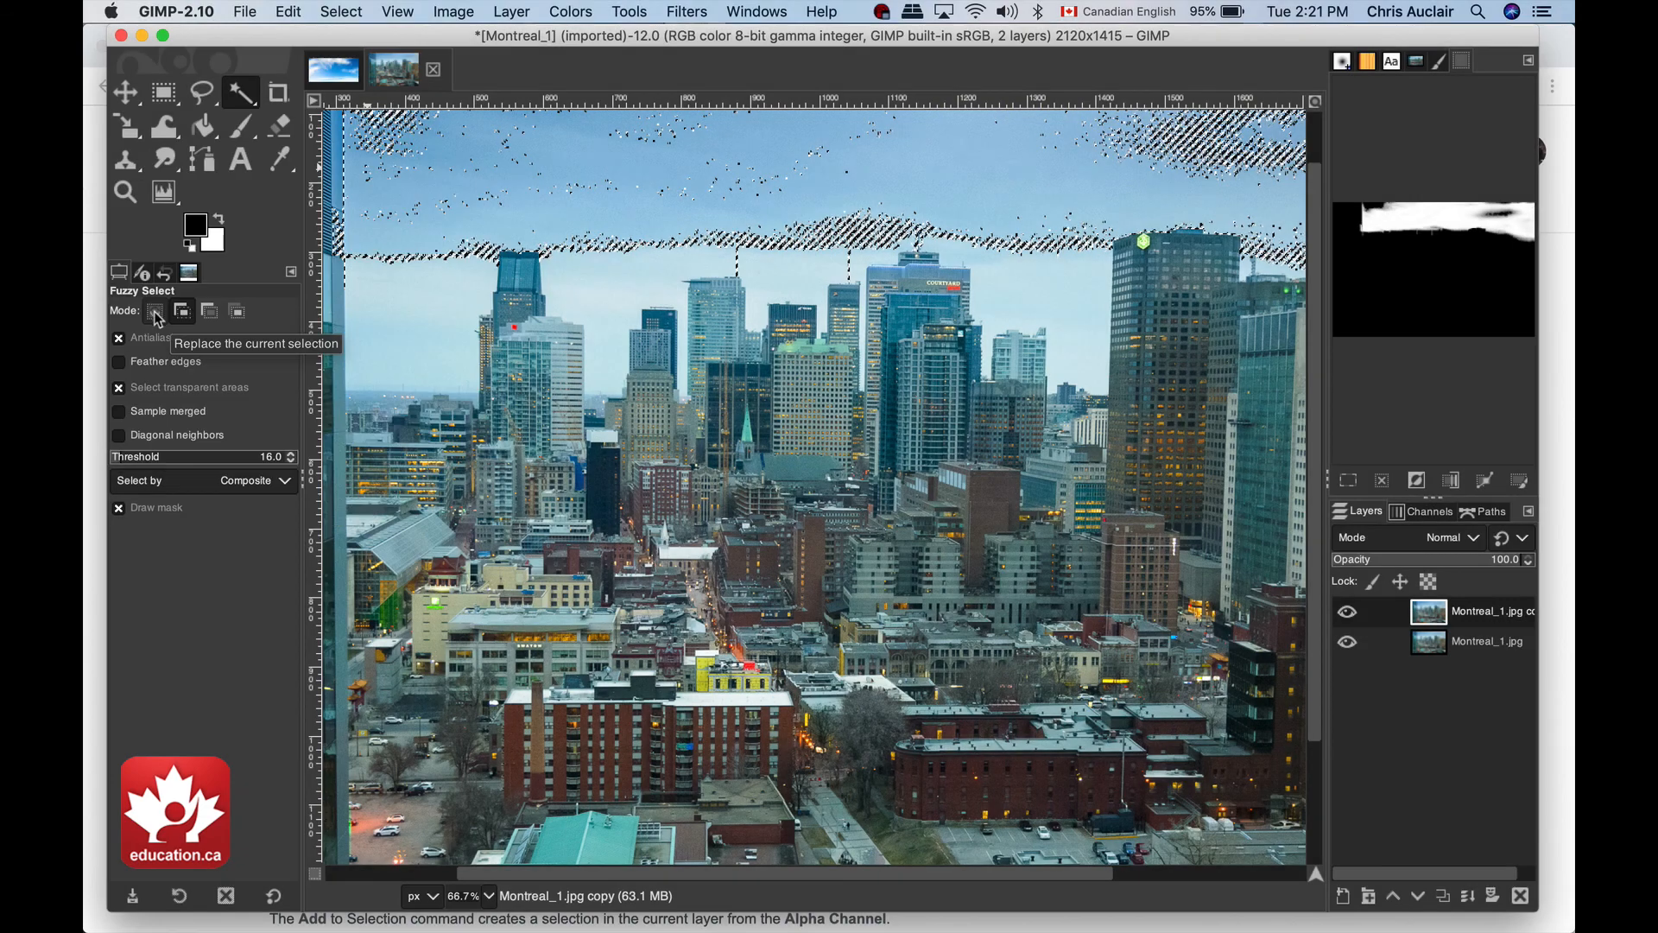
Set Fuzzy Select to replace the current selection and try it on two patches of pale sky beside the towers.
click(155, 313)
click(416, 292)
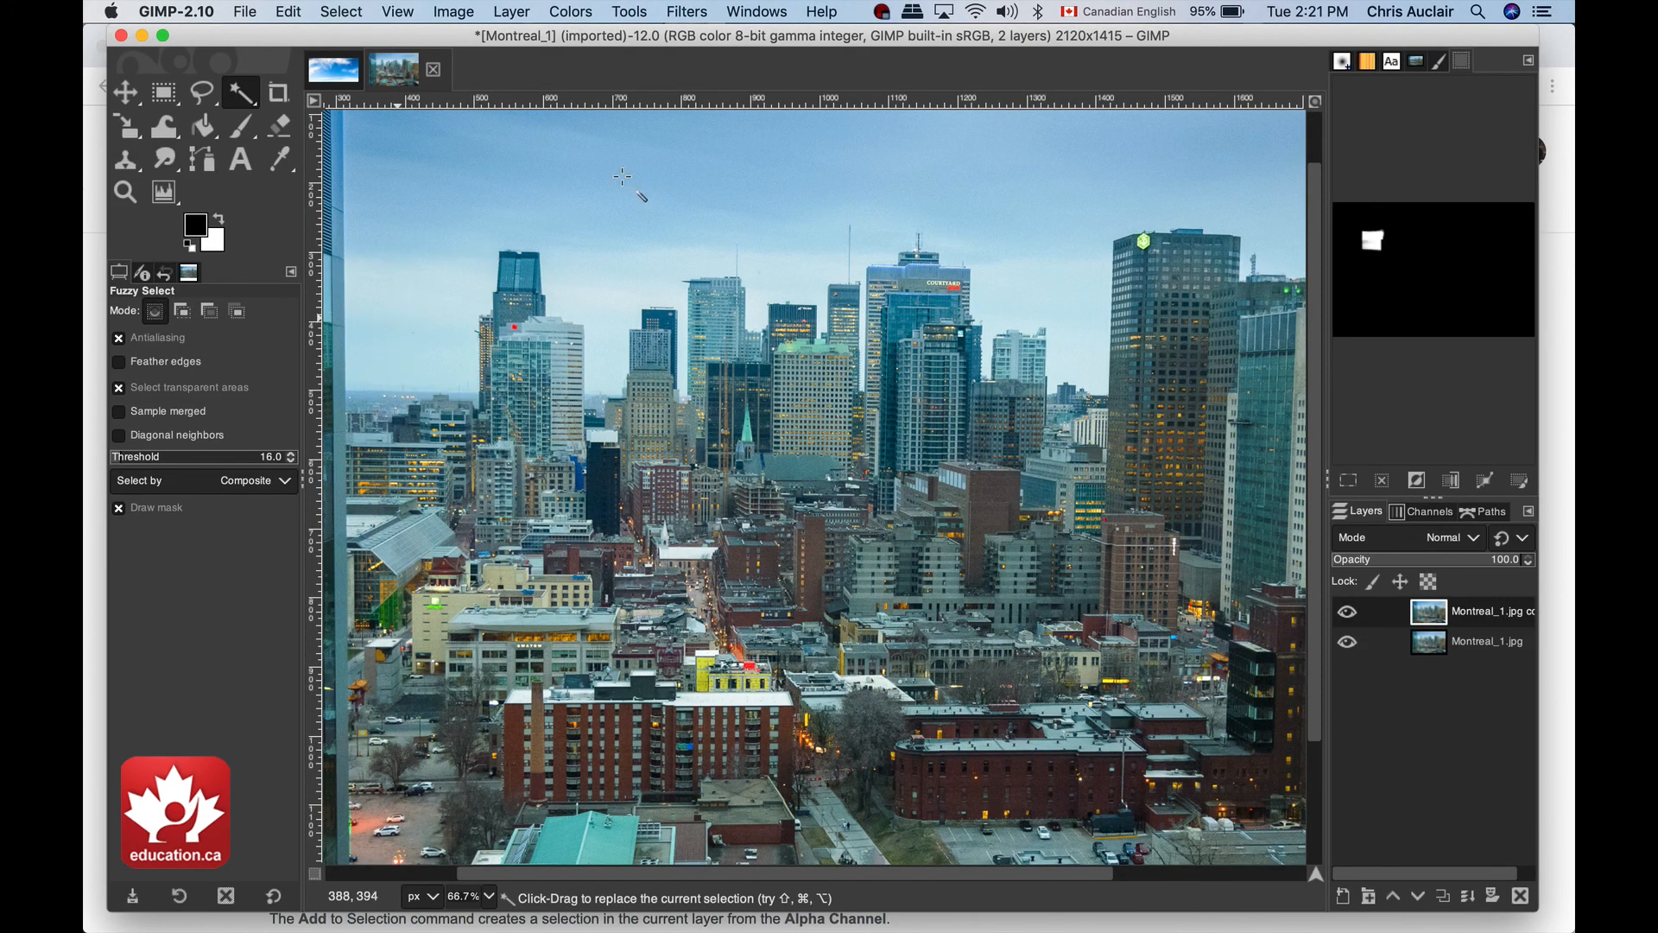
click(594, 285)
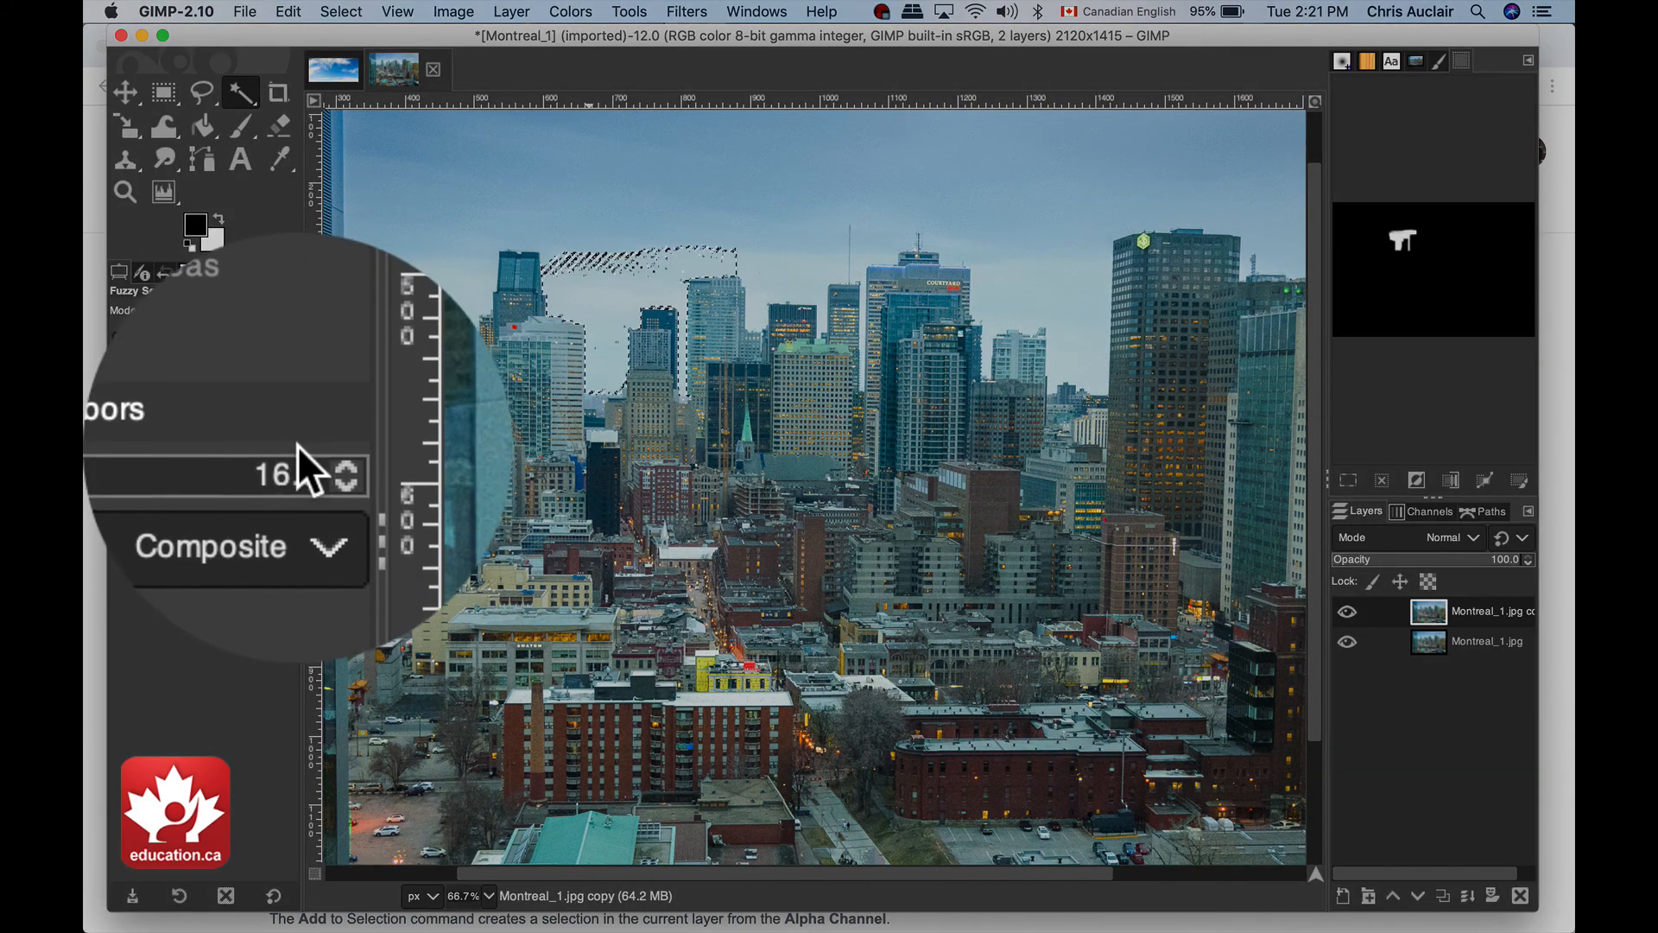
Set the threshold to 12 and replace the selection with the blue sky just above the skyline.
double_click(293, 453)
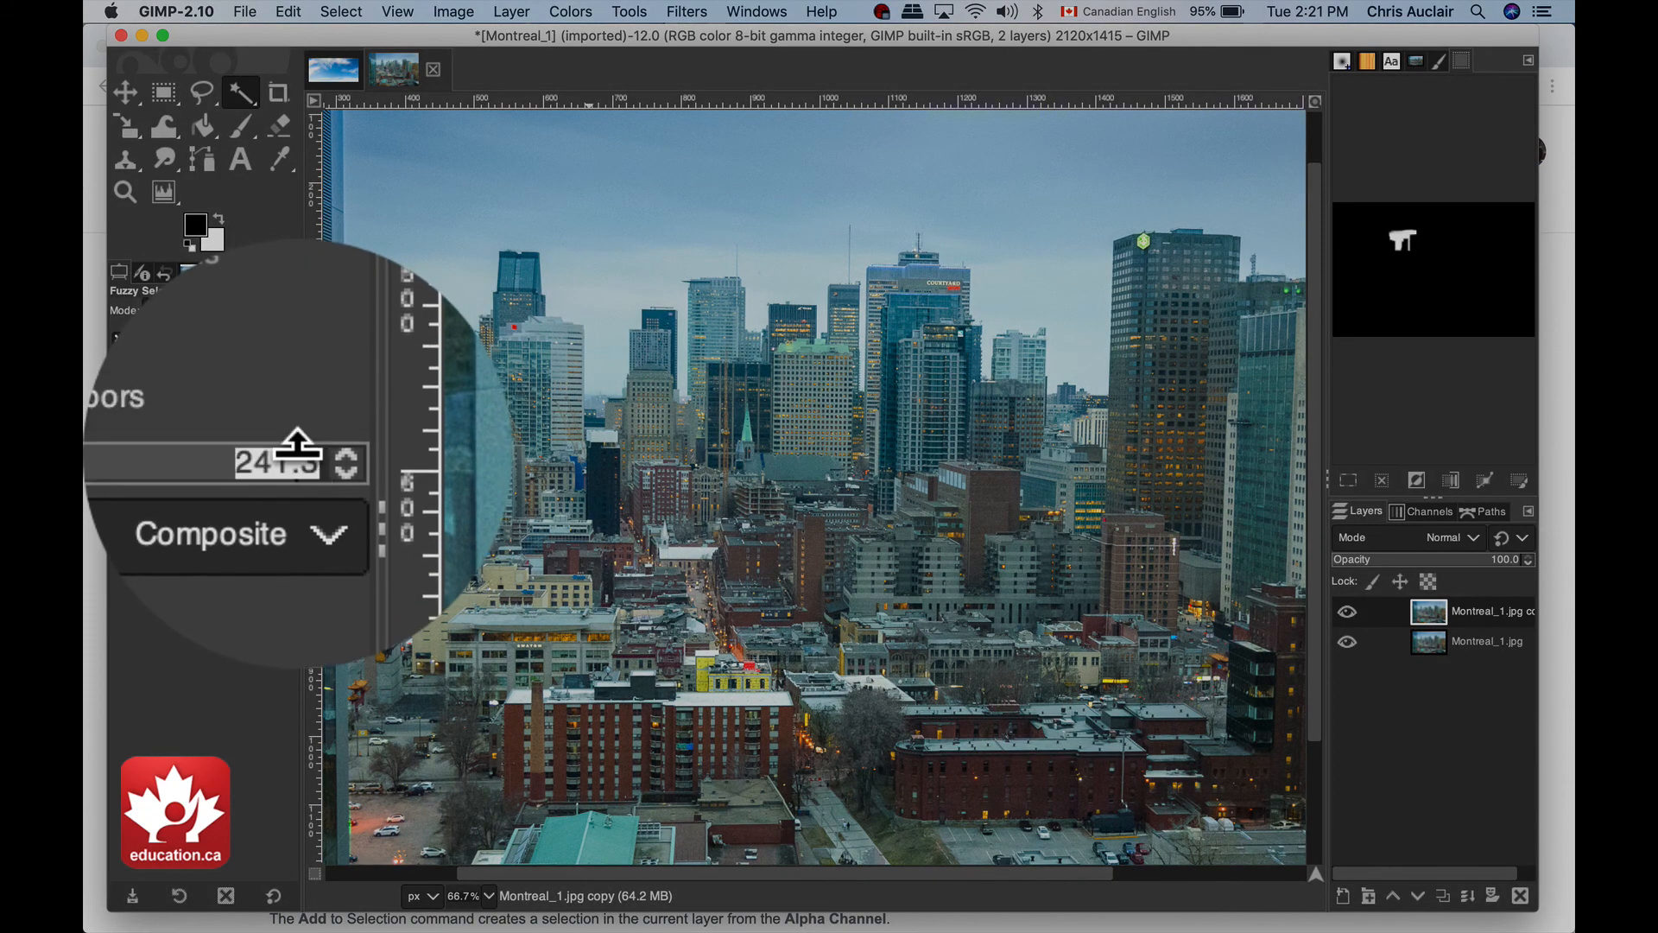
text(12)
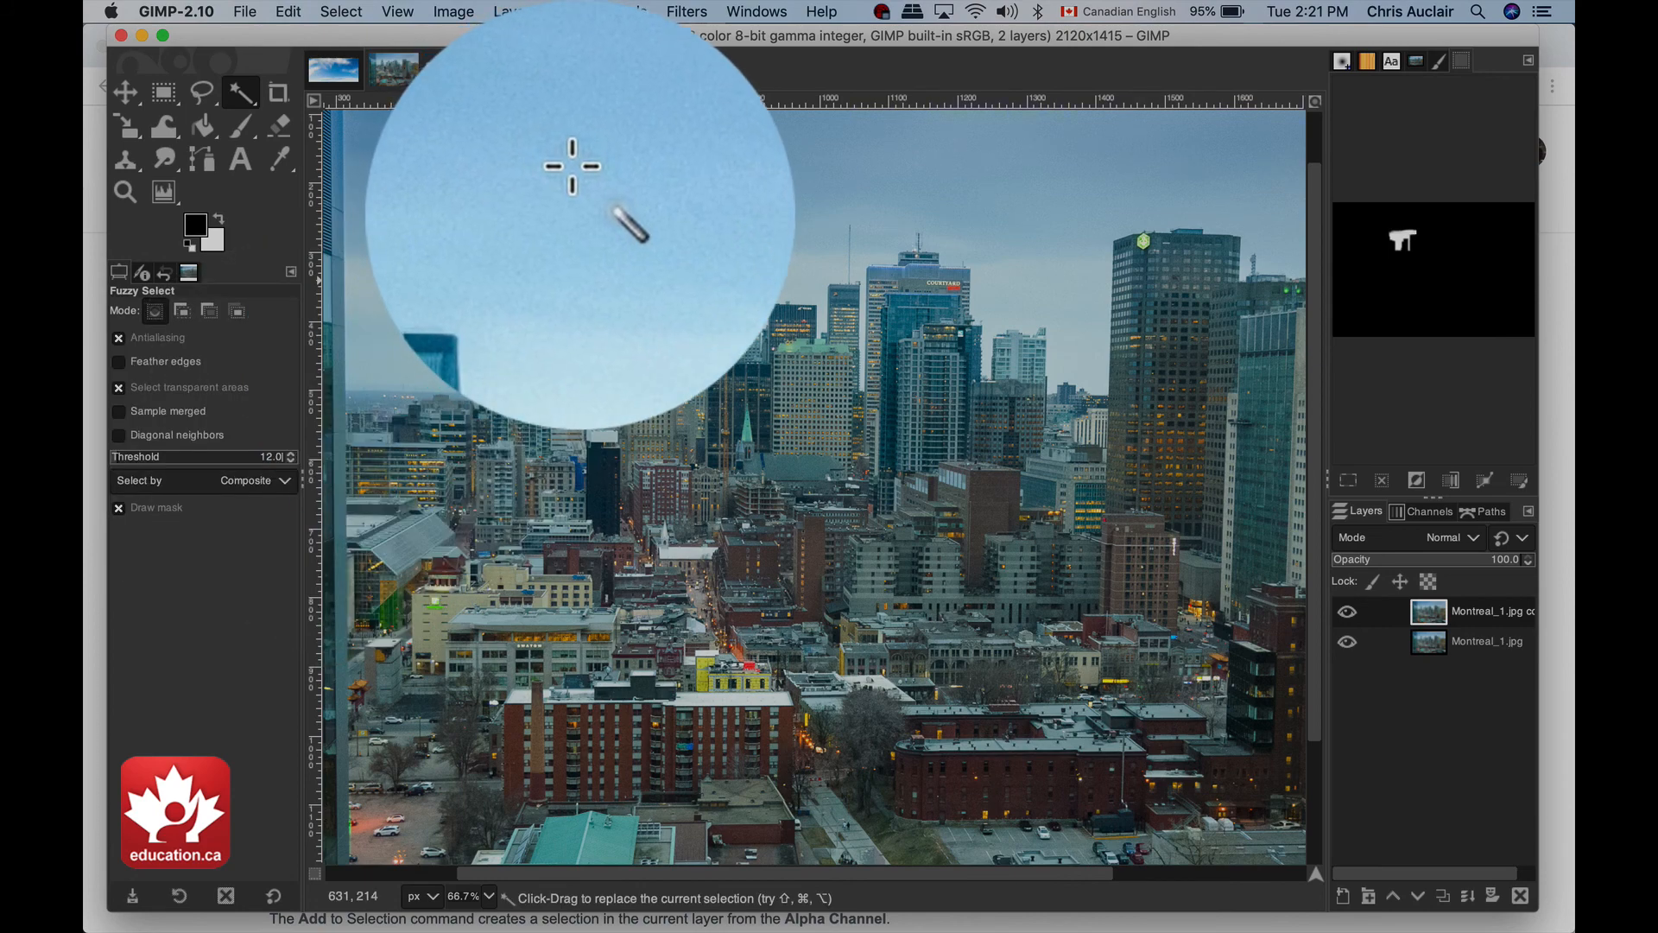
drag(565, 217, 574, 222)
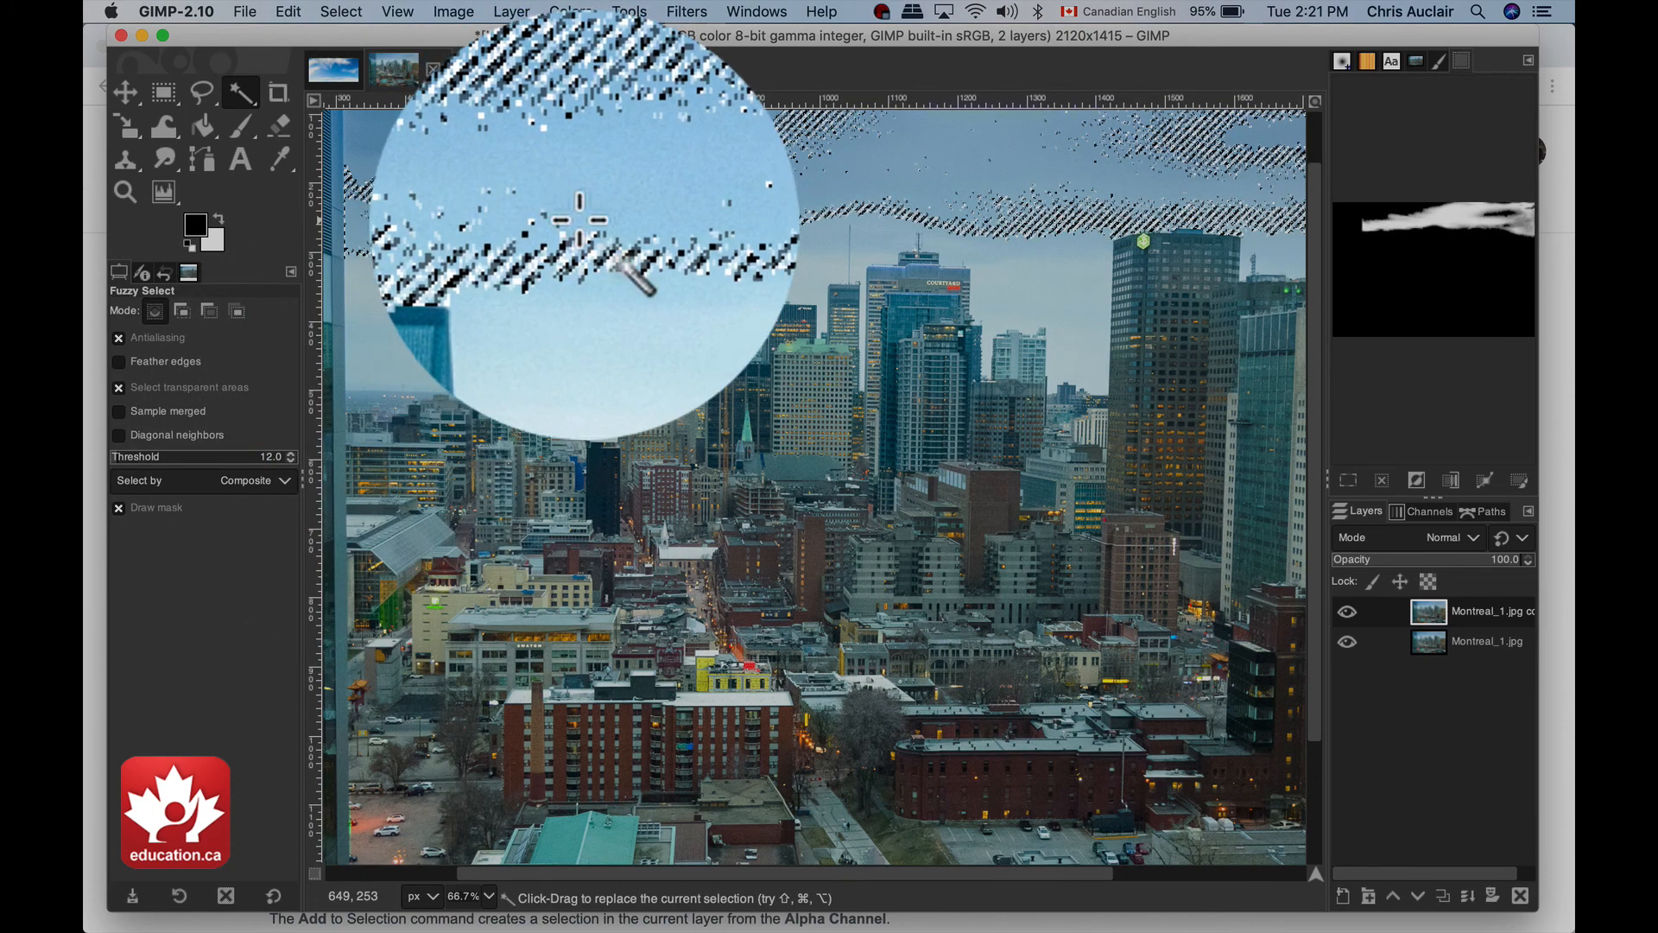
Set Fuzzy Select to add to the selection and add the missed upper and lower areas of the sky.
click(297, 308)
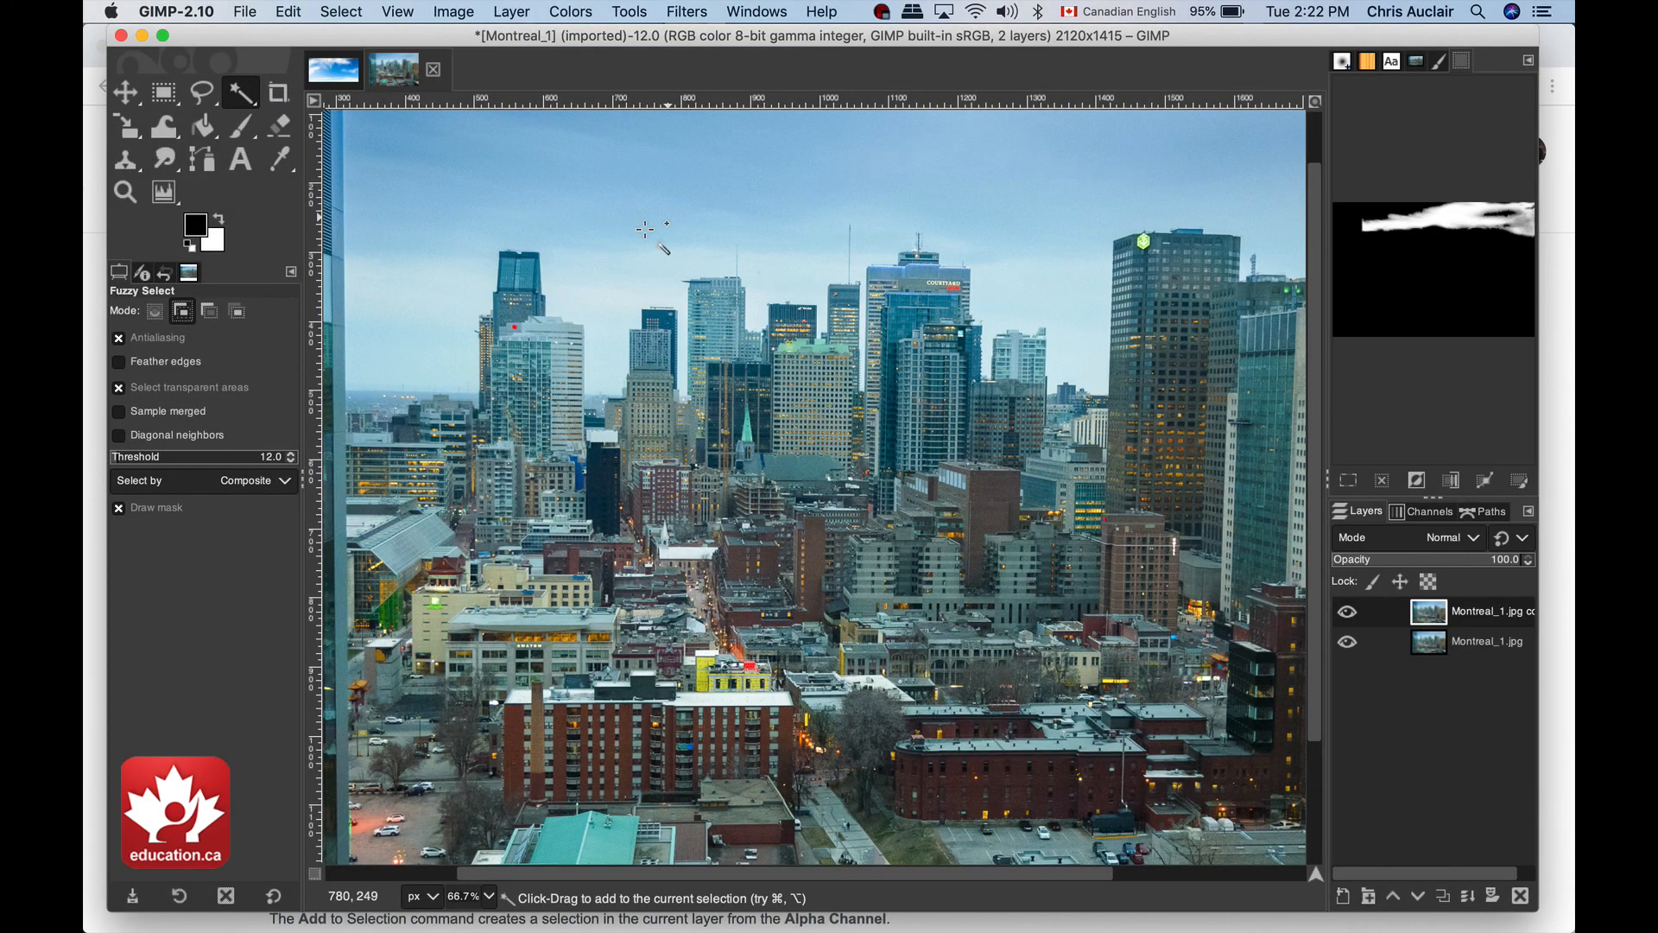
click(513, 143)
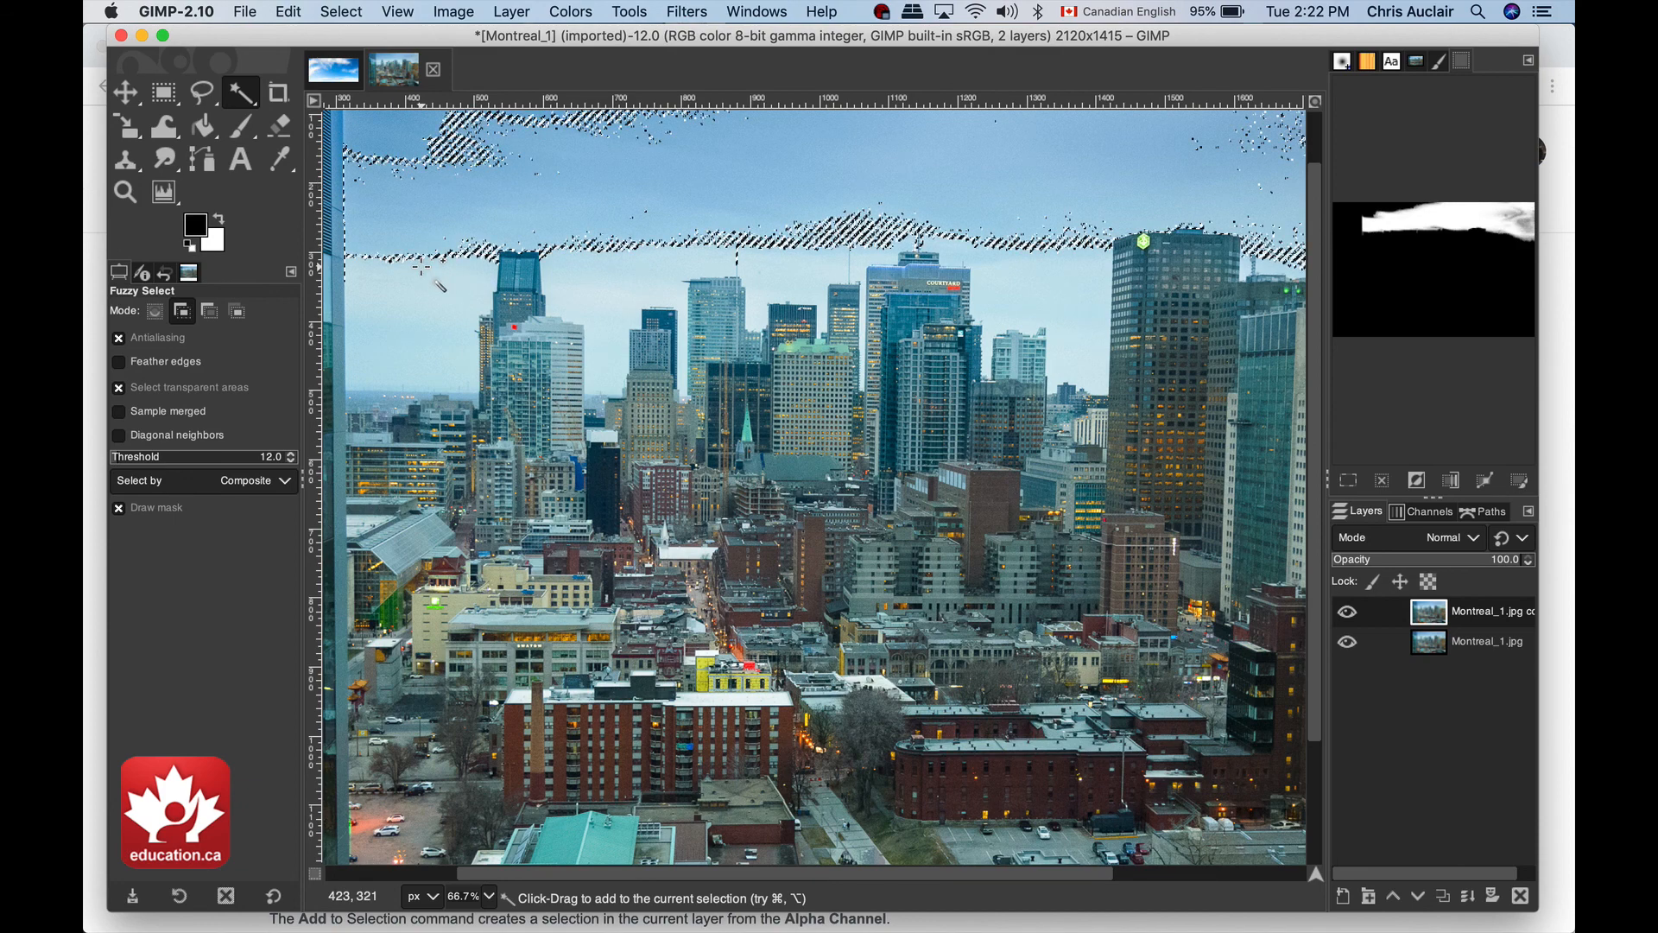
click(421, 266)
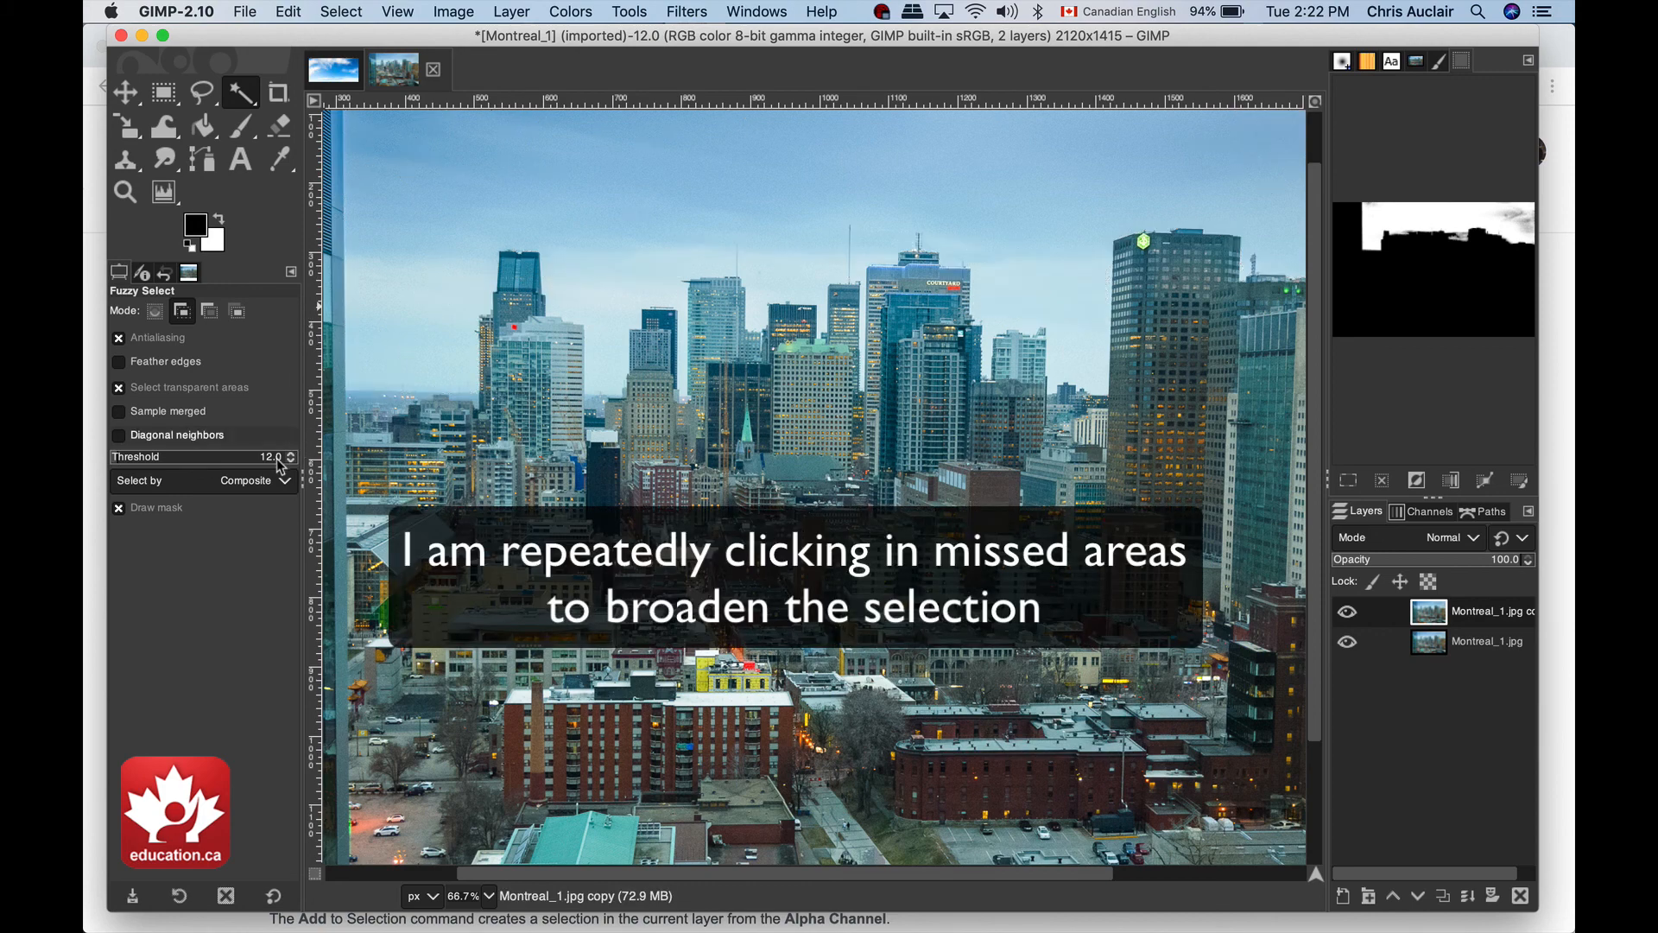
Raise the threshold to 15 and add the missed darker blue areas of the upper sky to the selection.
drag(275, 455, 122, 456)
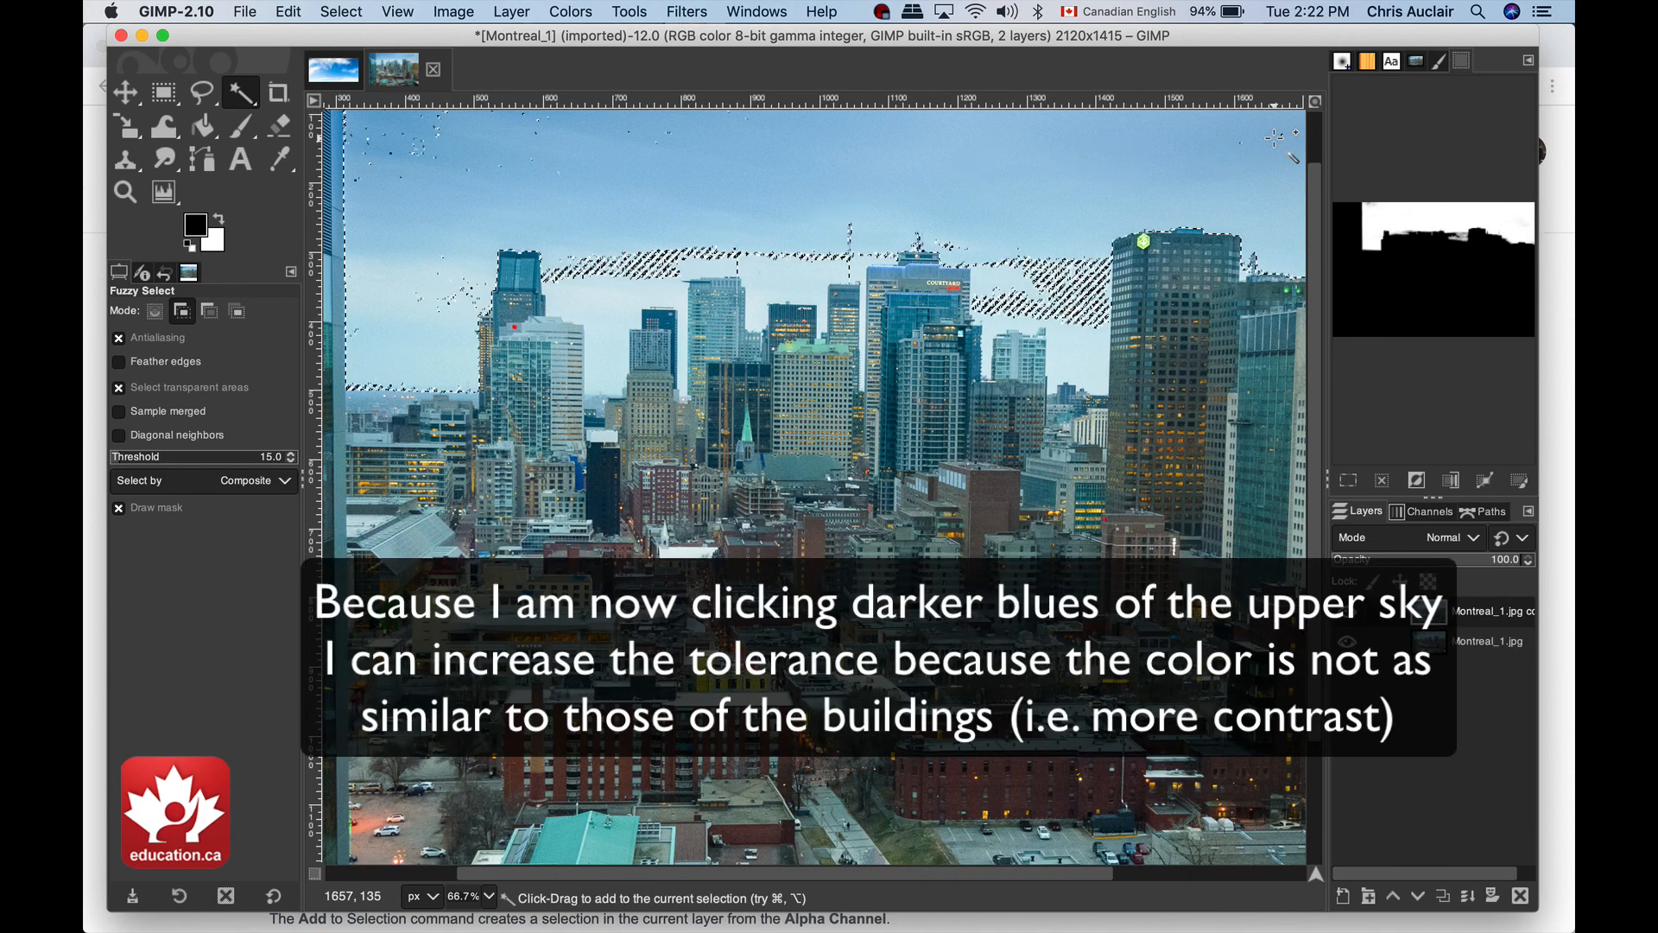
scroll(1275, 138, right, 5)
drag(1275, 138, 1140, 156)
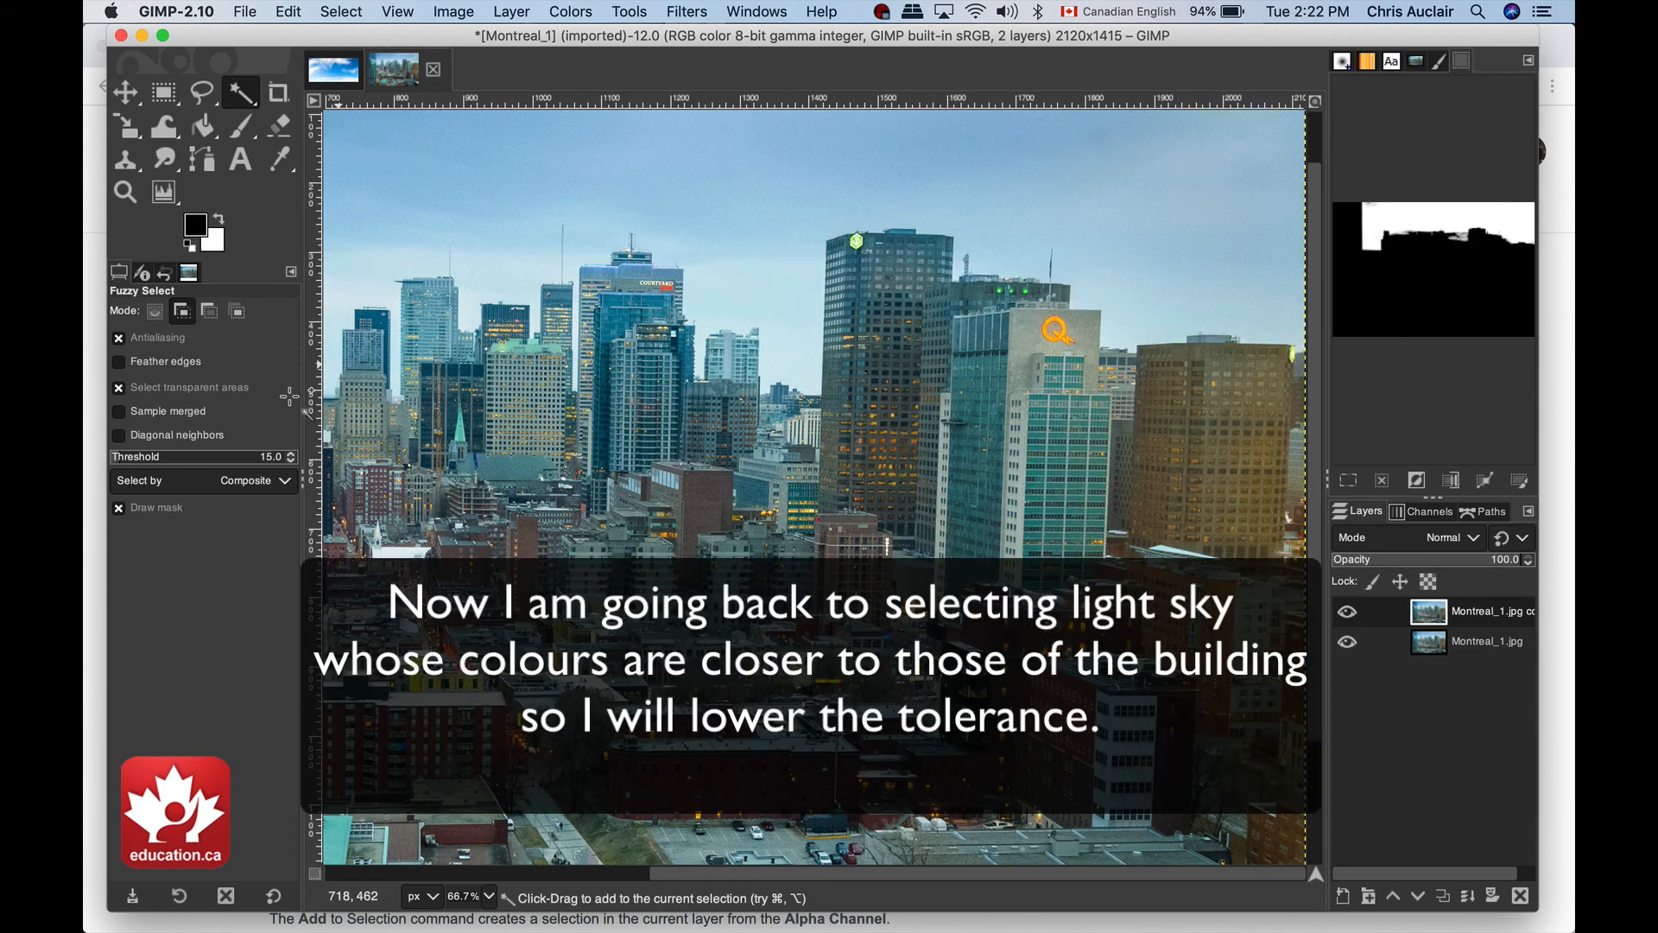
Lower the Fuzzy Select threshold to 12 and add the pale sky between the central towers to the selection.
click(243, 453)
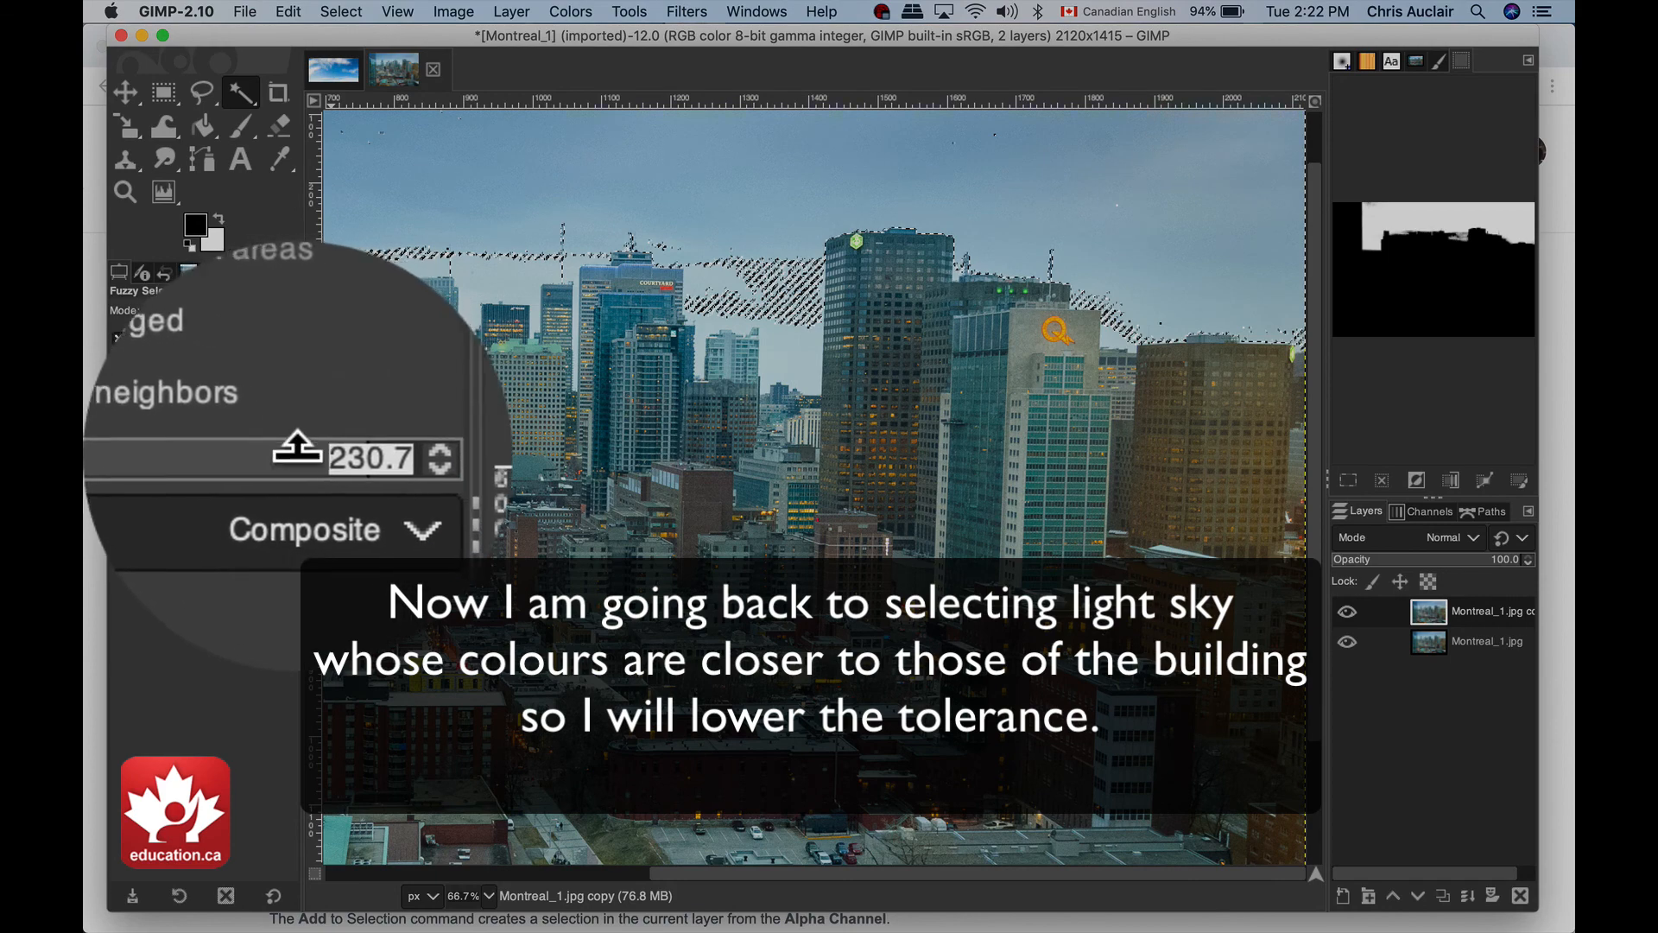
drag(297, 447, 128, 453)
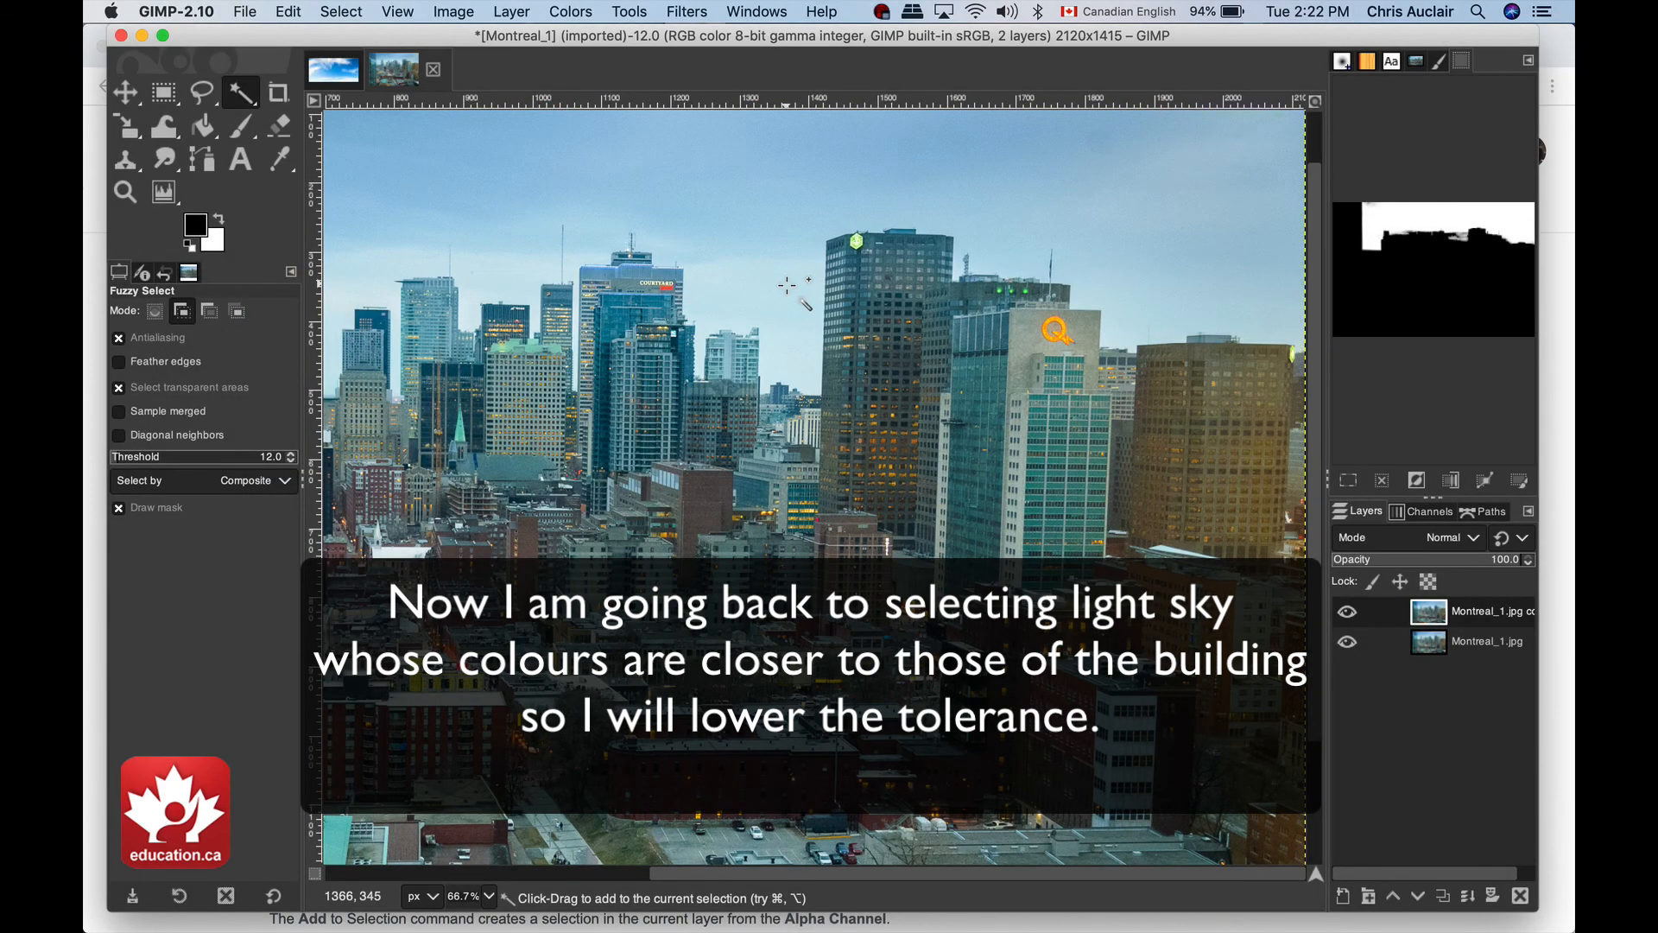
click(789, 345)
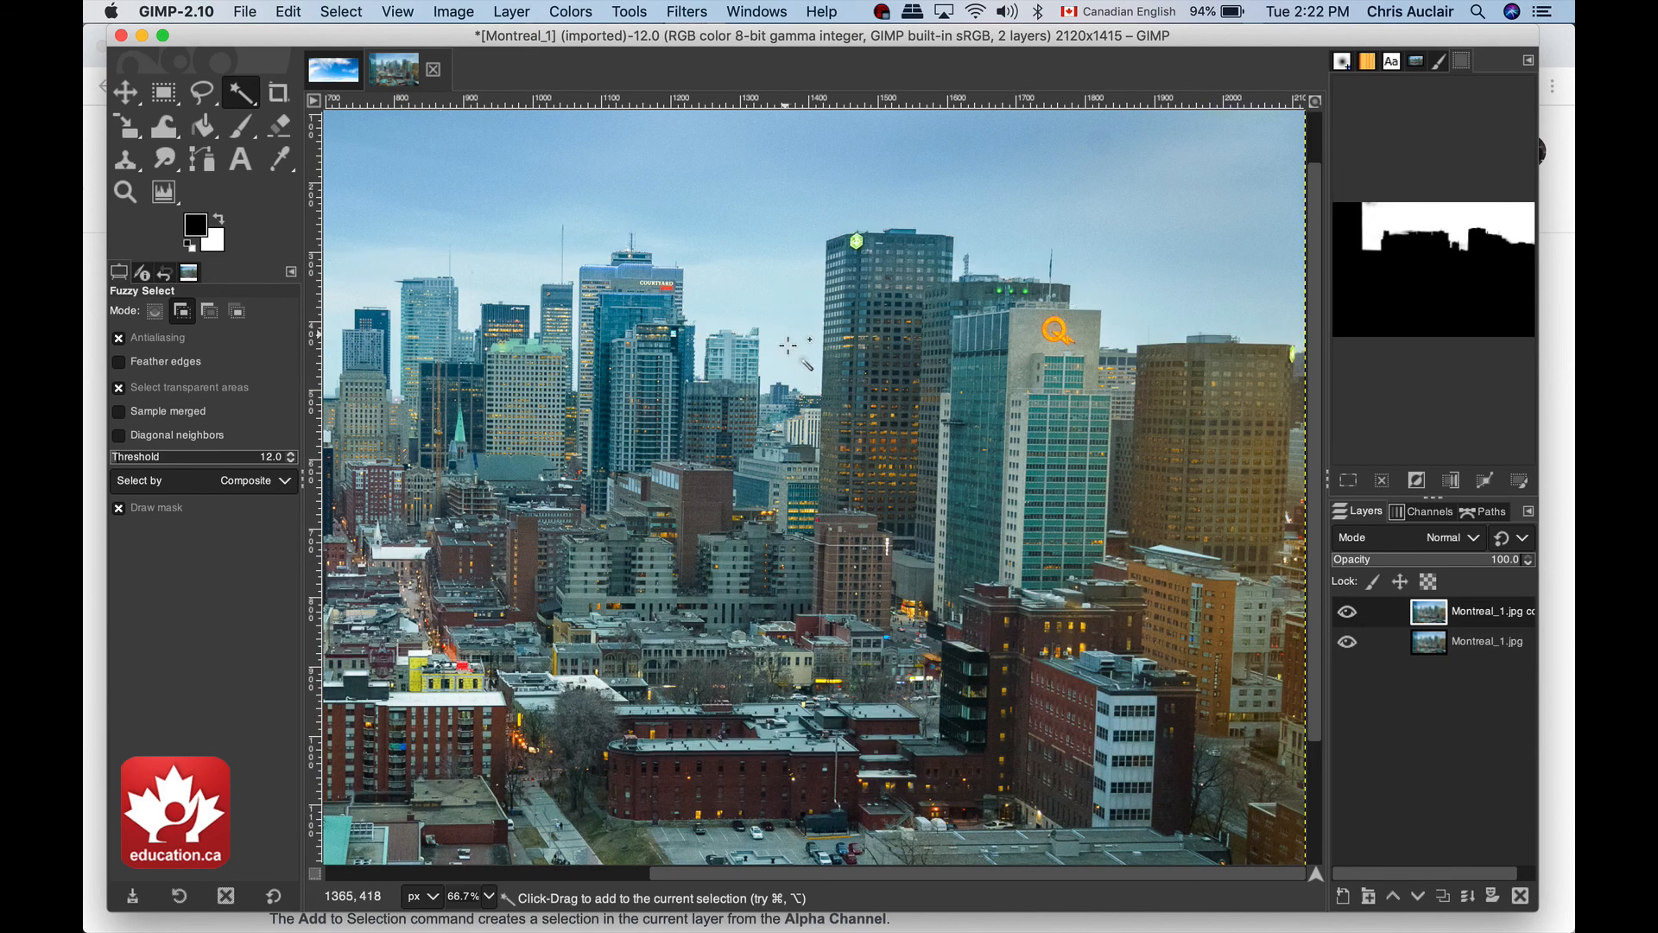
click(788, 356)
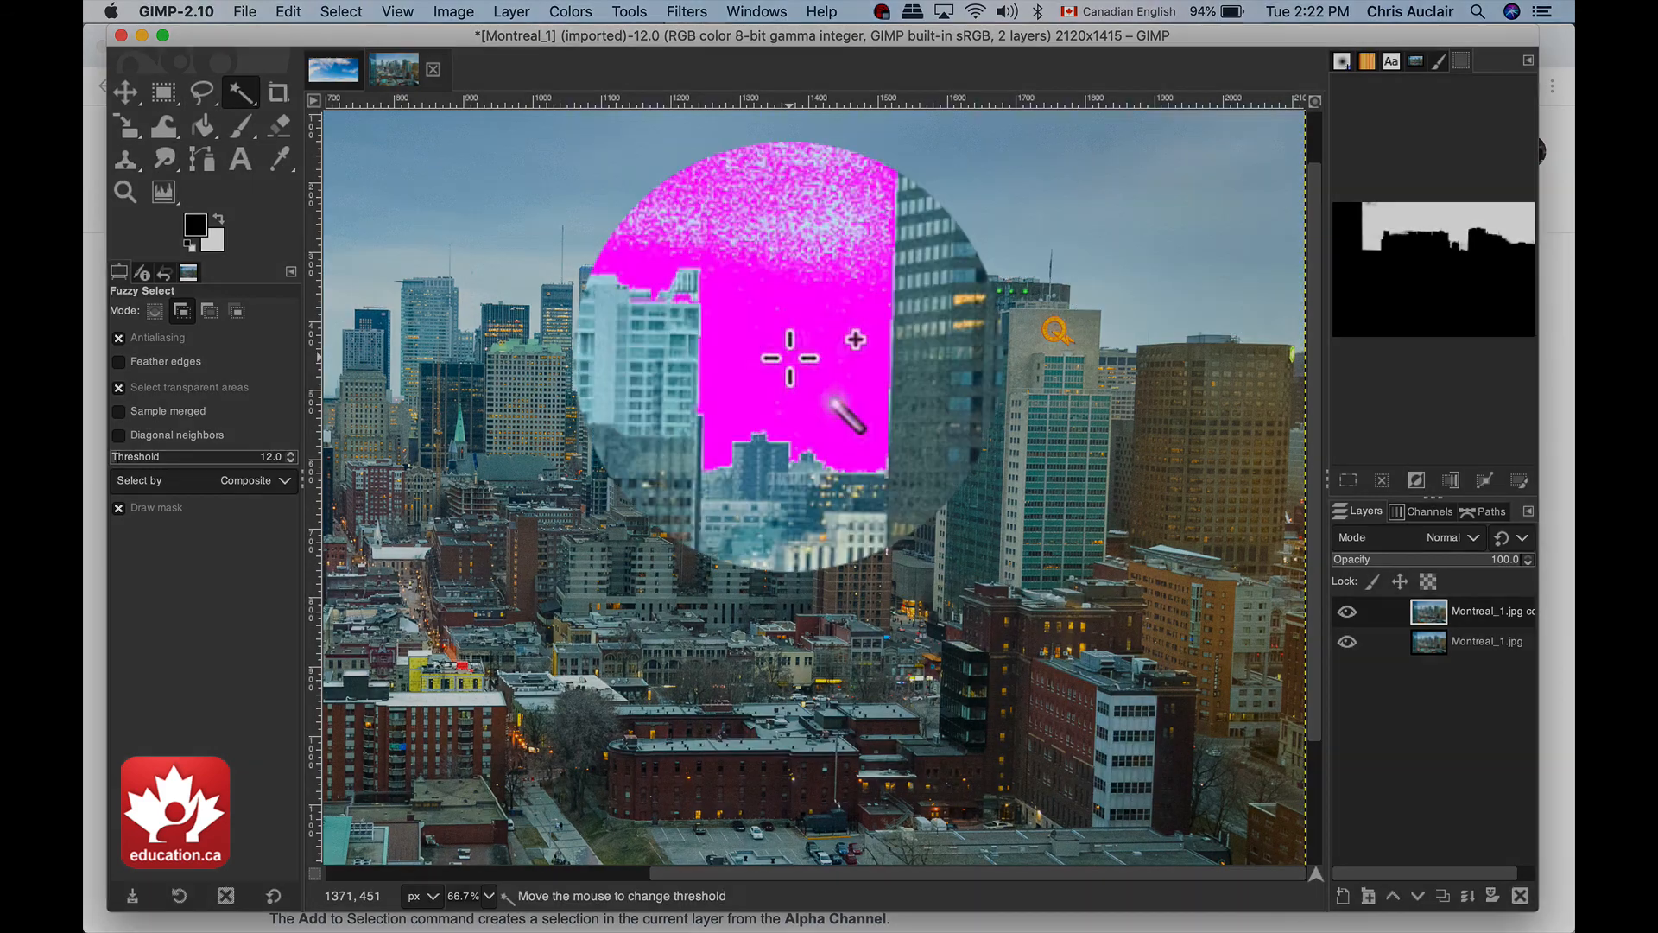
click(760, 311)
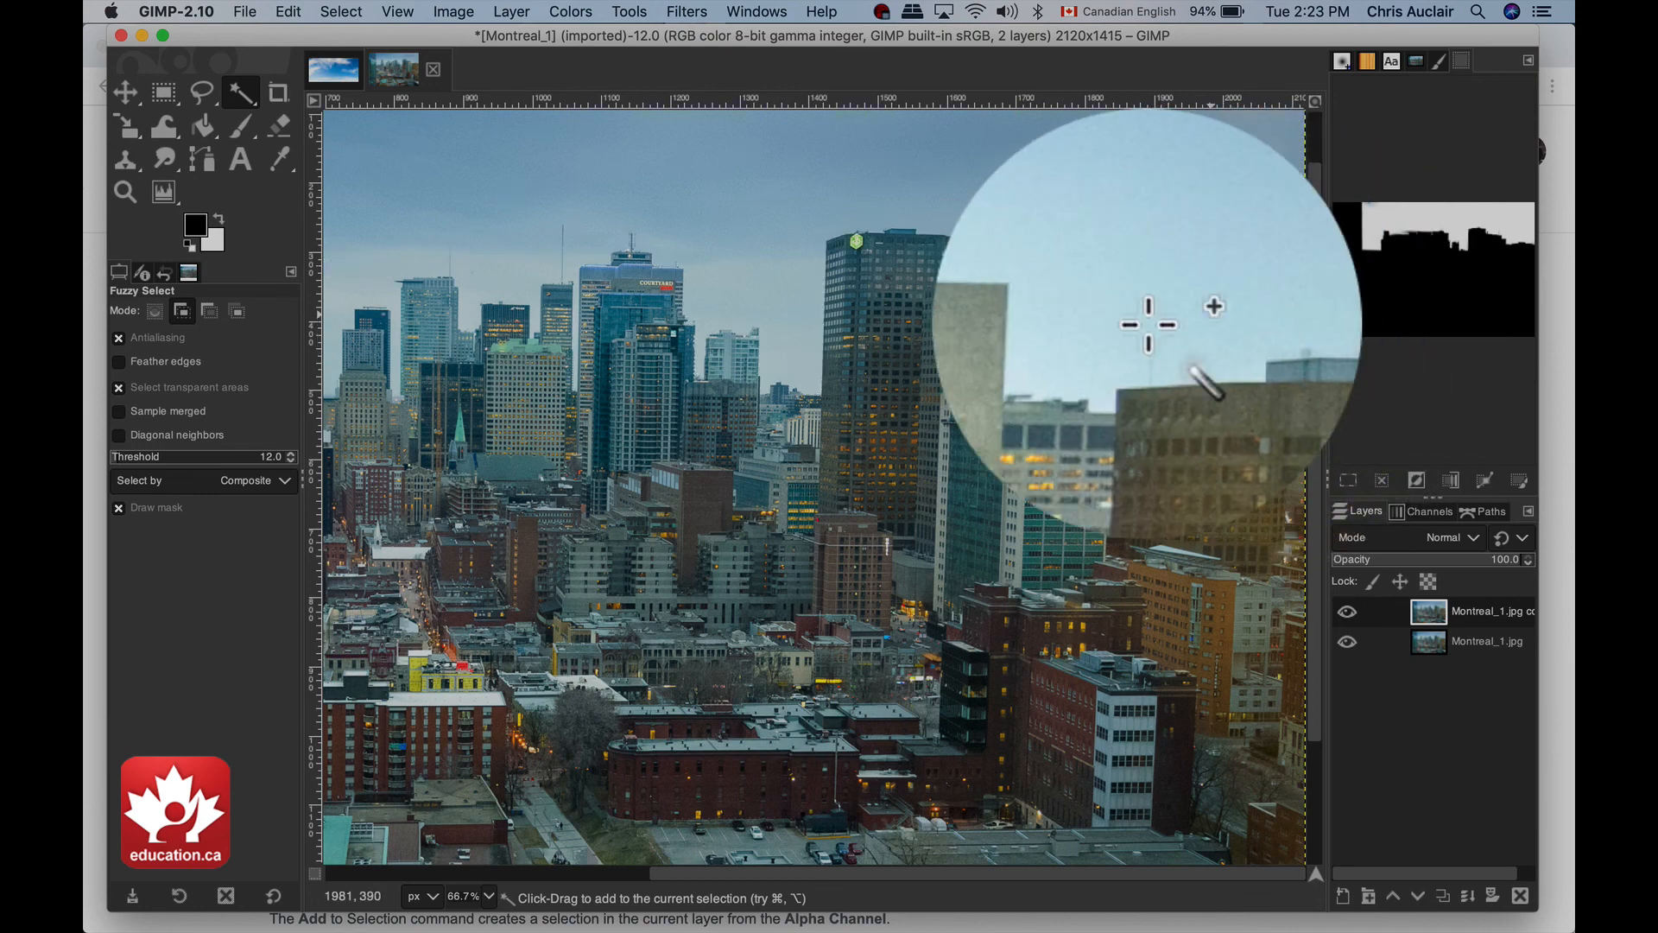
Add the missed patch of sky between the dark tower's upper corner and the neighbouring rooftop antenna to the selection.
scroll(1149, 324, up, 4)
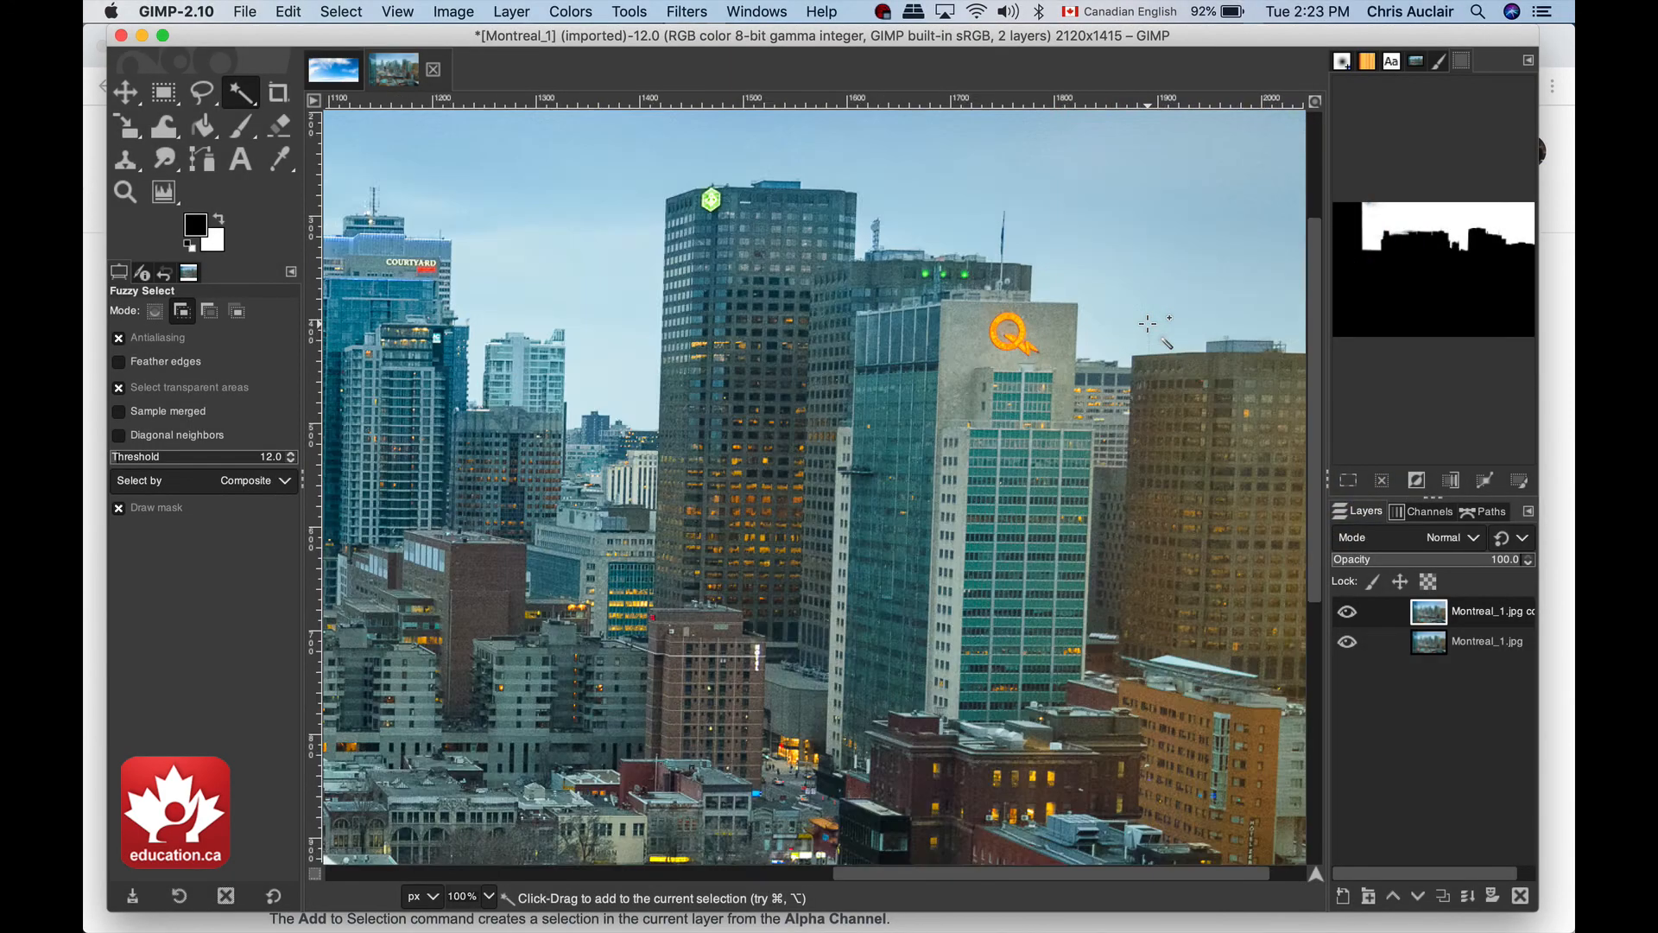
scroll(1148, 323, up, 1)
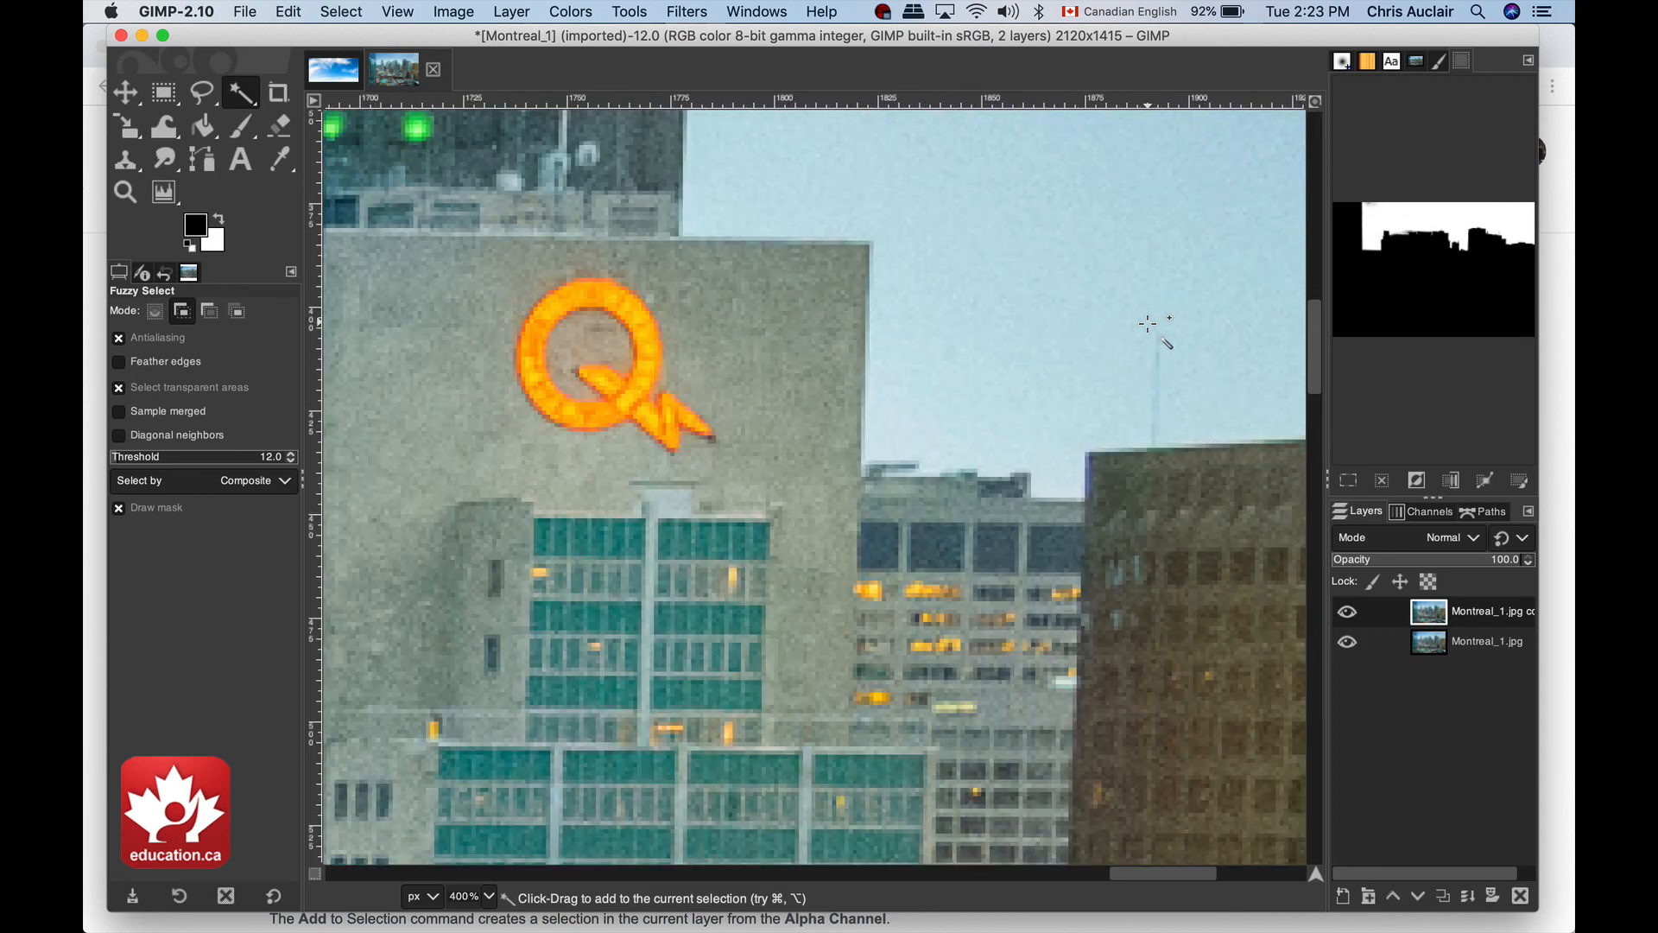
scroll(1149, 324, right, 10)
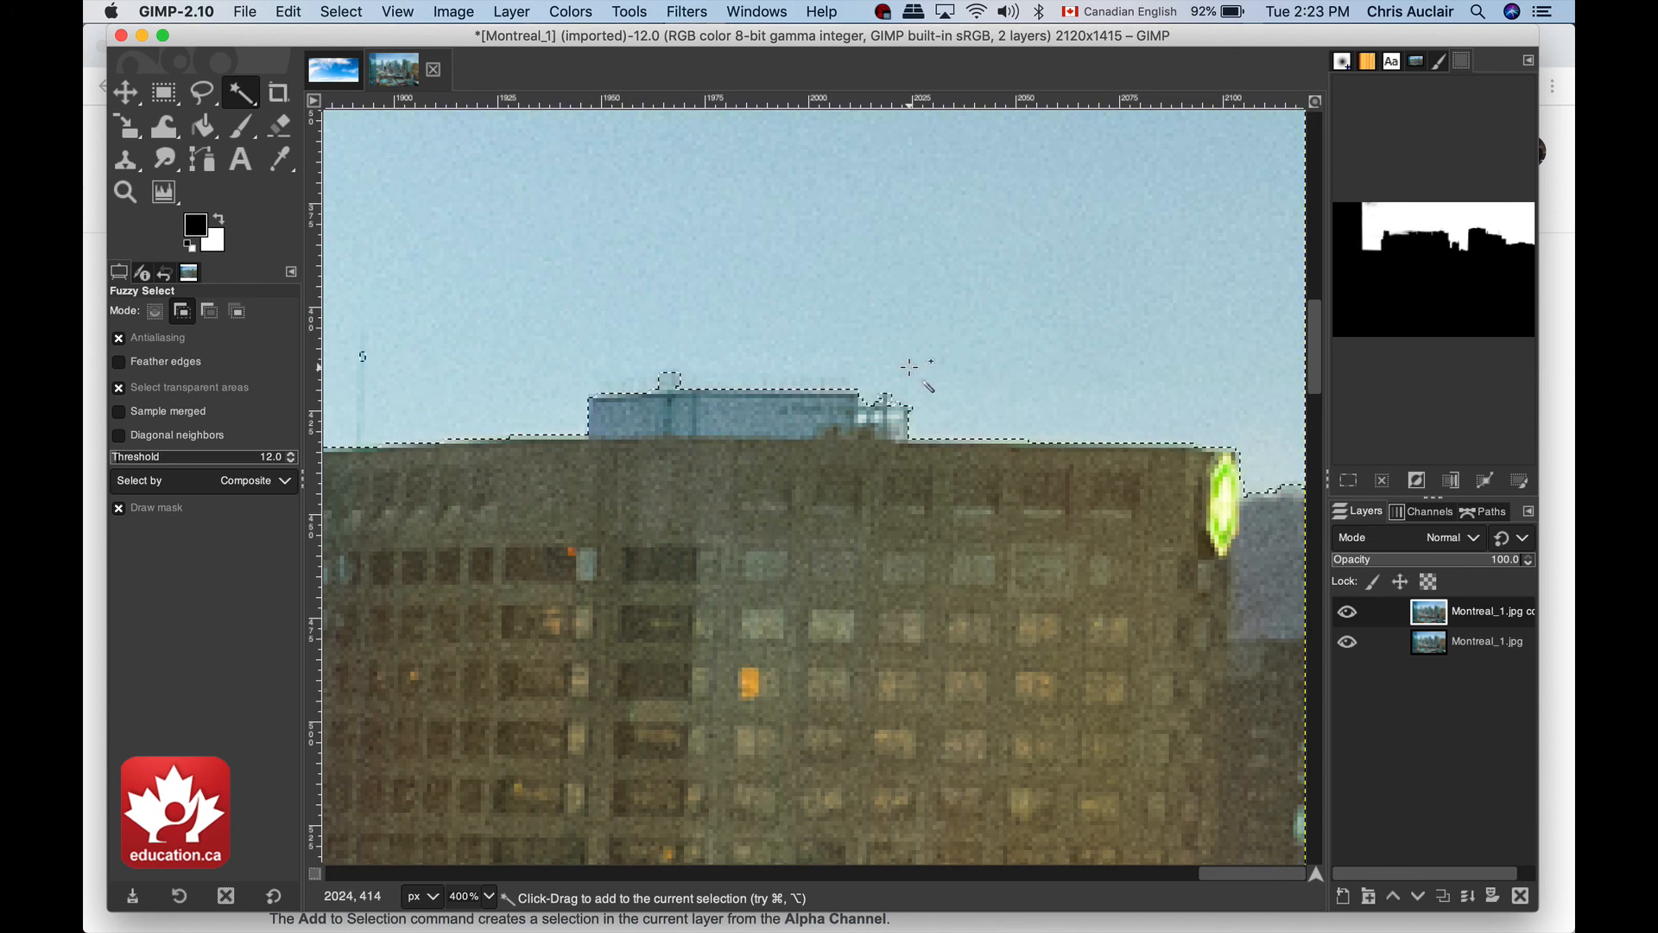
scroll(911, 367, left, 10)
scroll(1037, 363, up, 5)
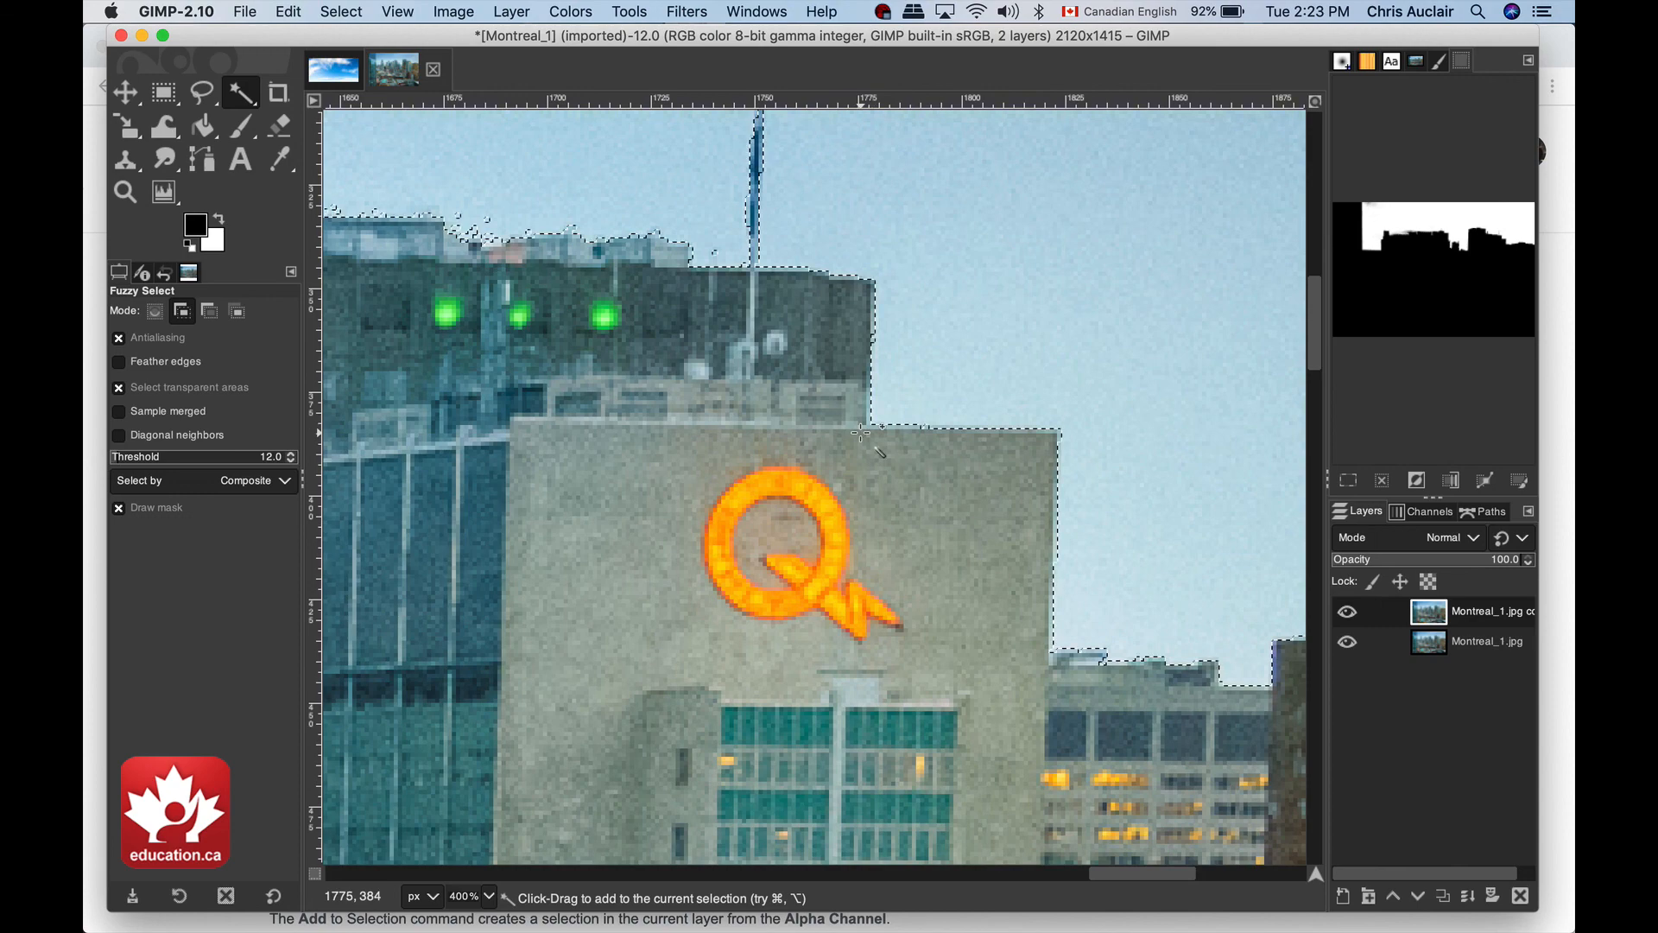
scroll(872, 388, left, 7)
scroll(906, 311, up, 10)
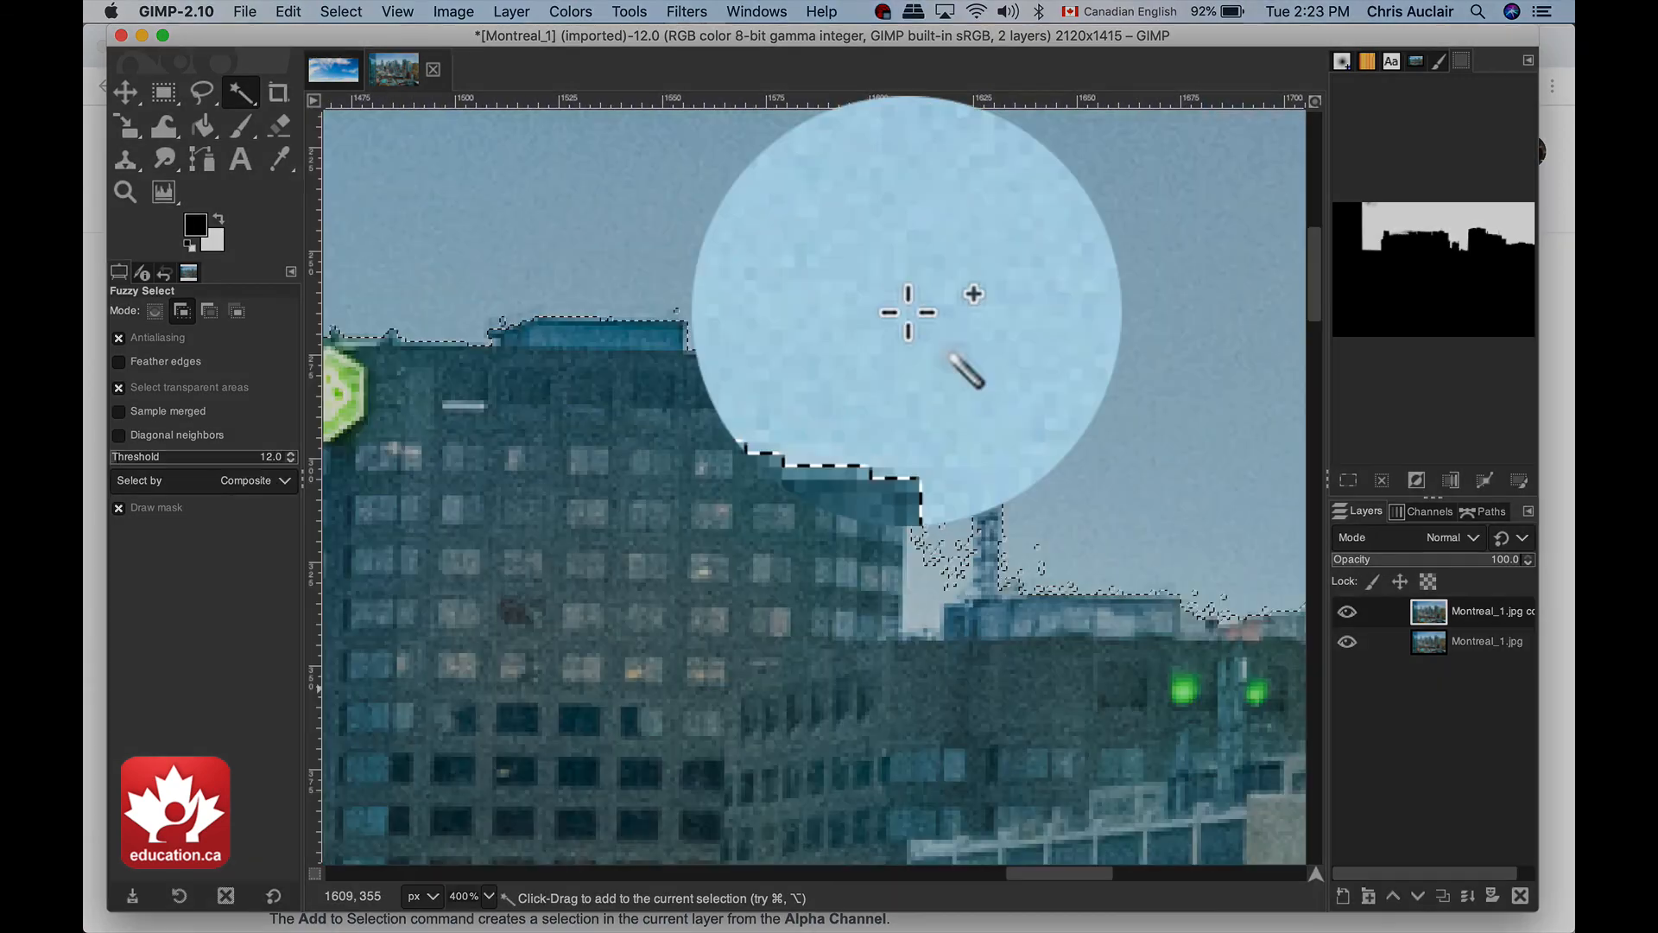
click(993, 564)
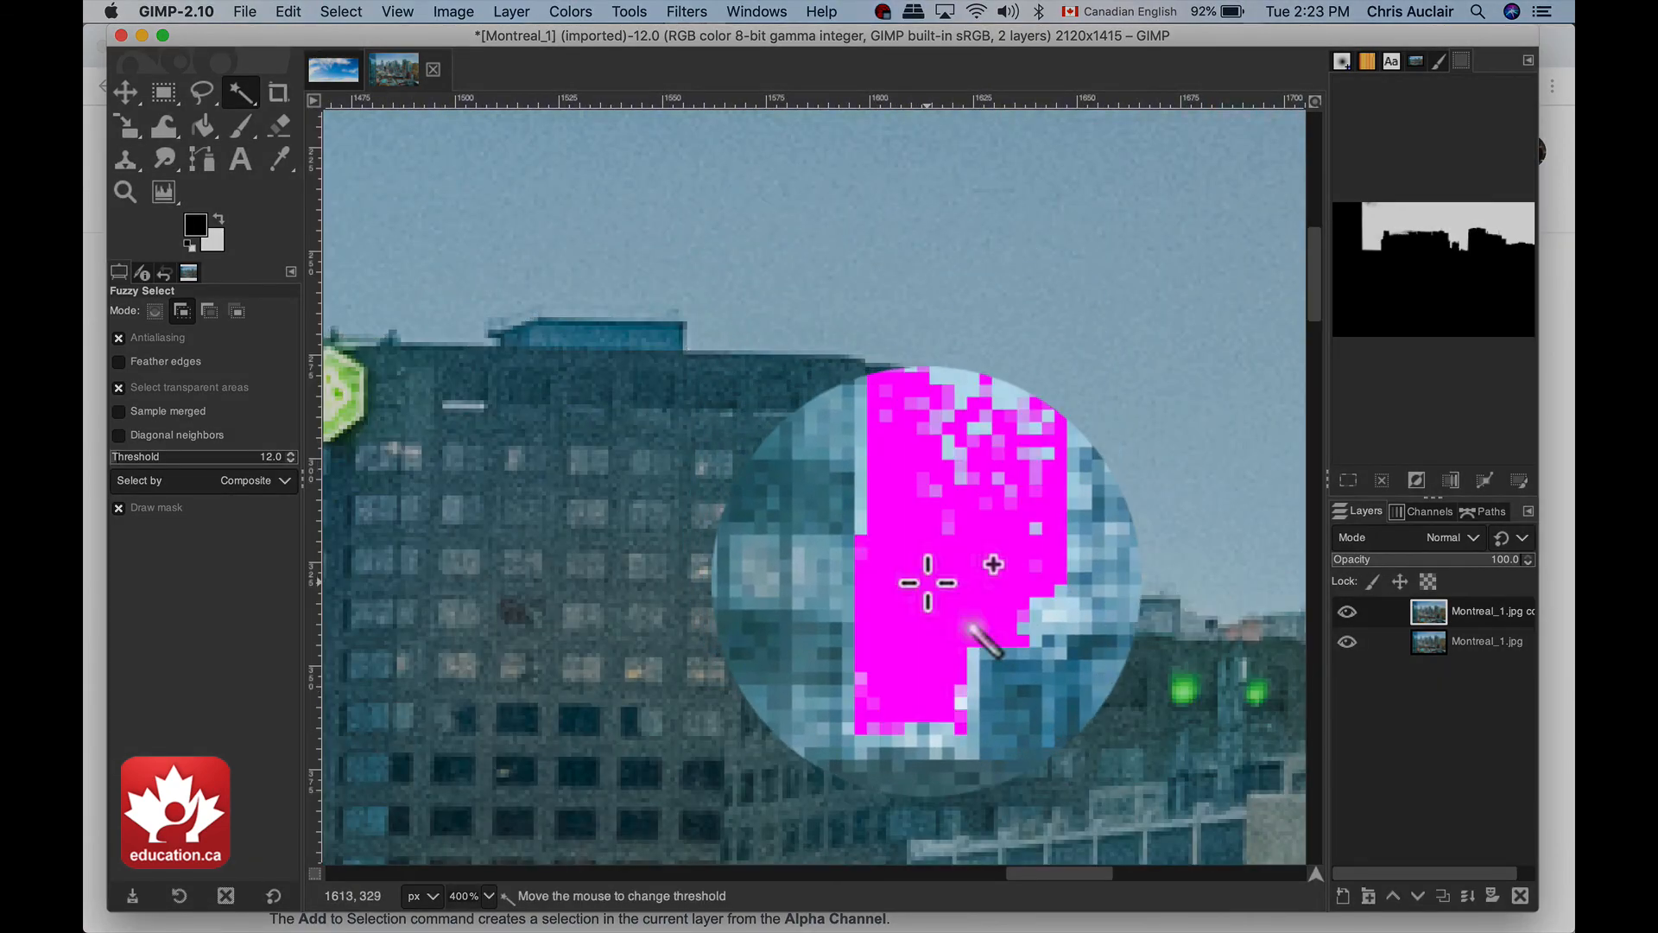
right_click(1065, 577)
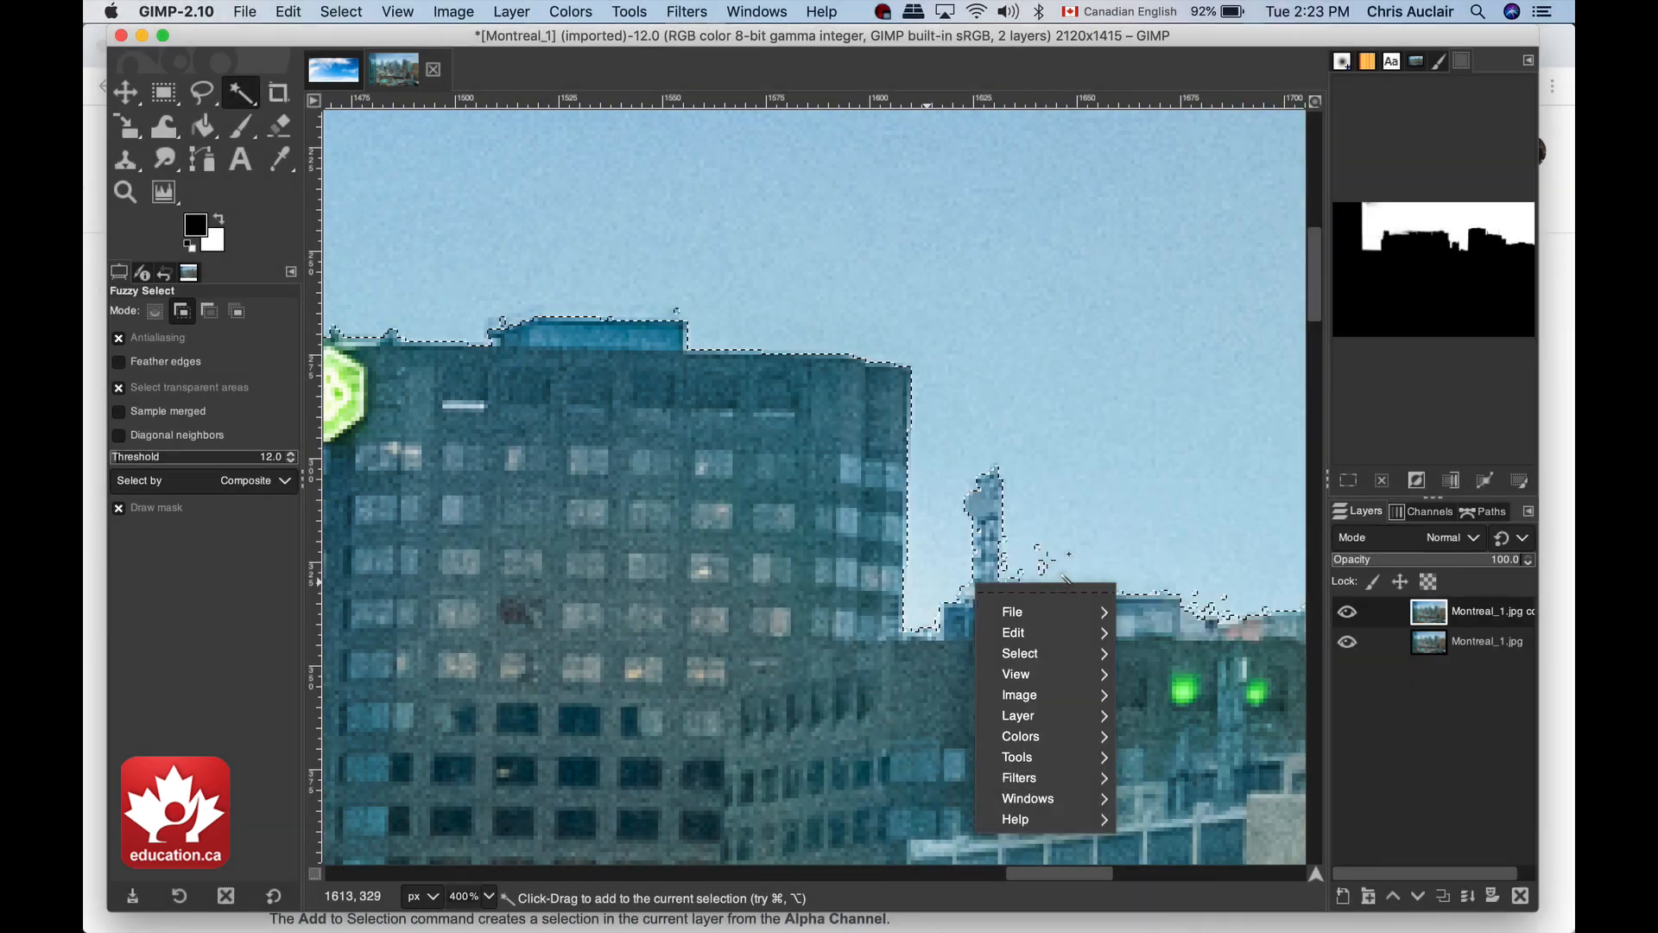
click(1039, 568)
key(shift+super+a)
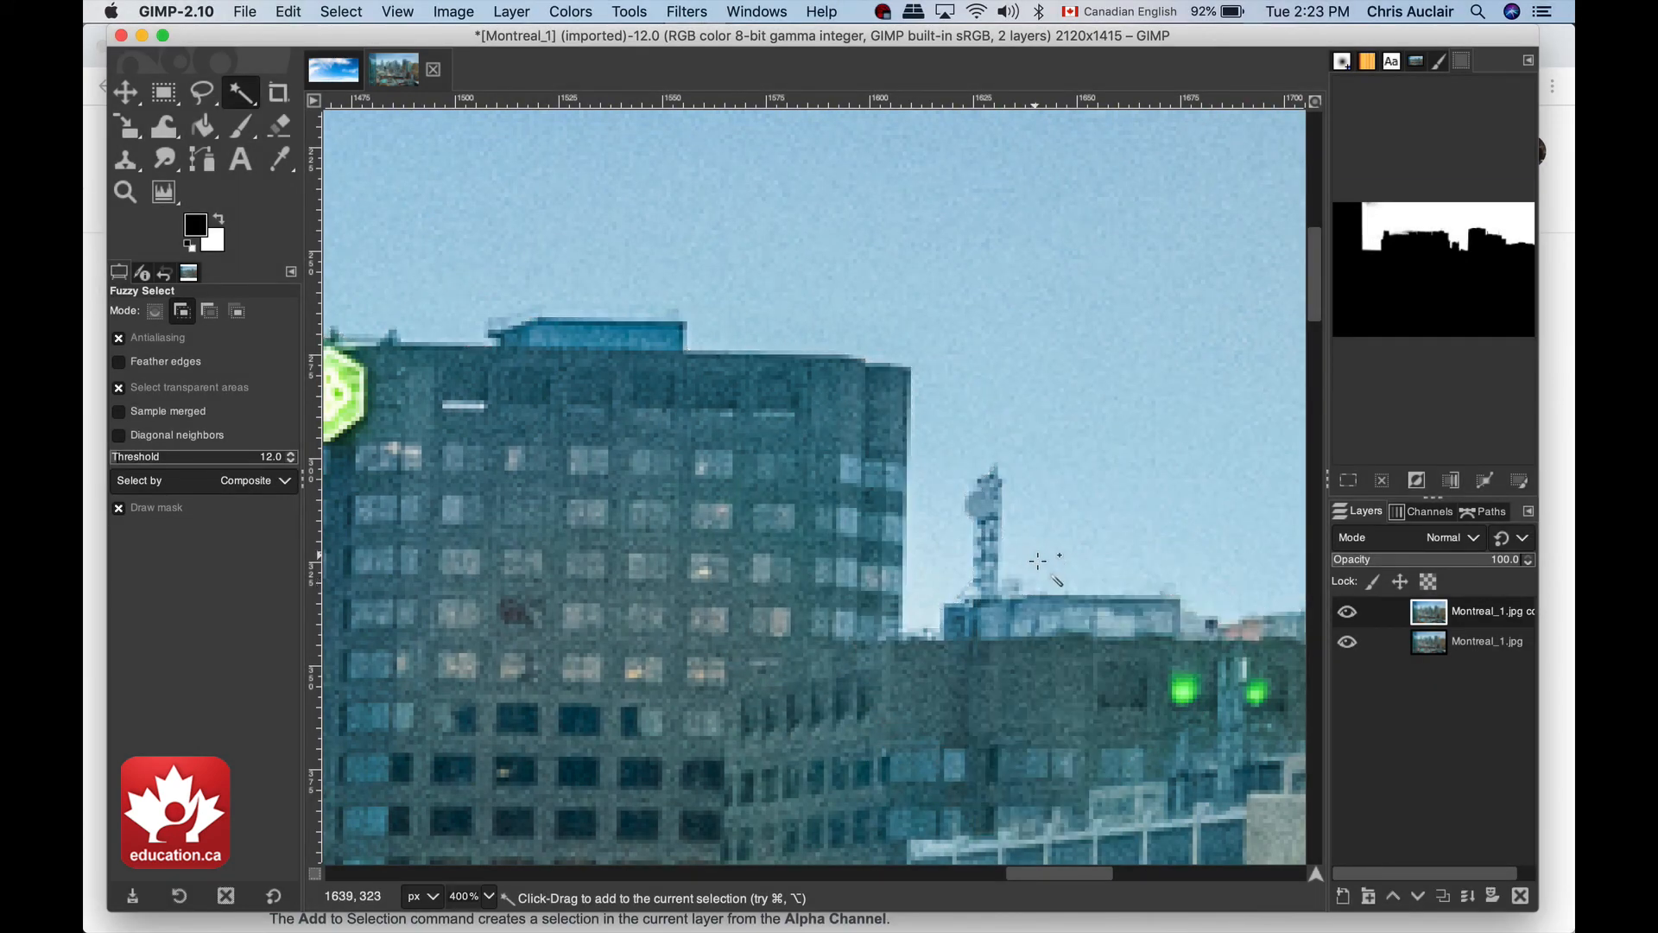
key(super+z)
Add the narrow gap of sky between the Courtyard building group and the pale apartment tower beside it to the selection.
scroll(630, 566, left, 10)
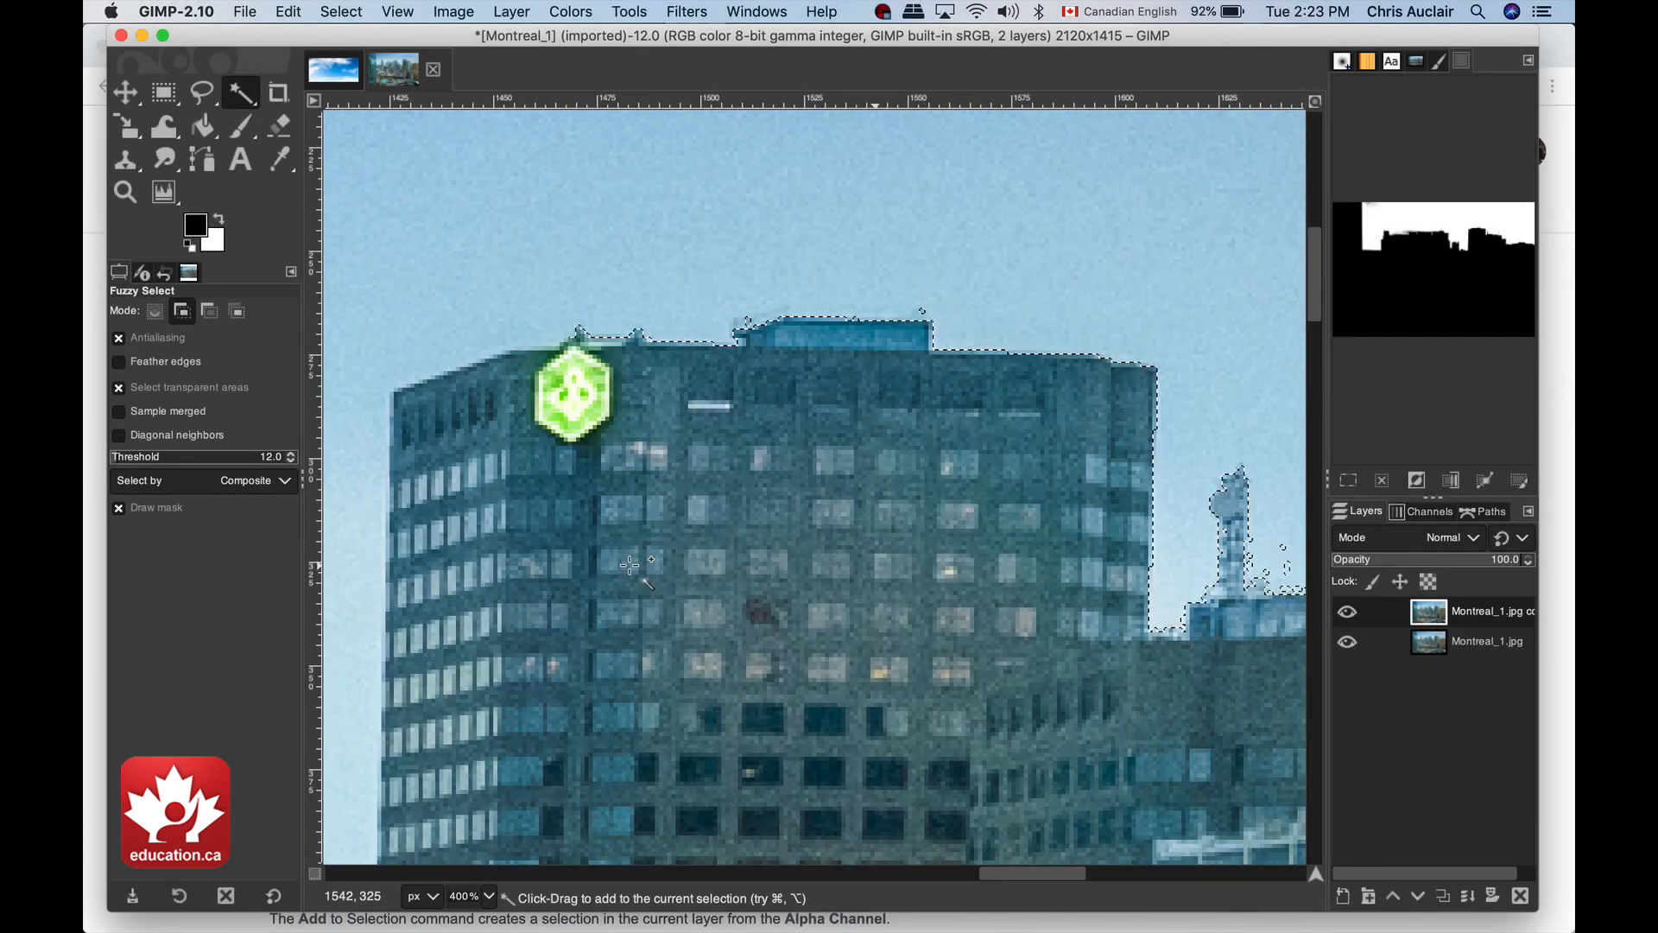
scroll(630, 566, down, 10)
scroll(630, 566, up, 10)
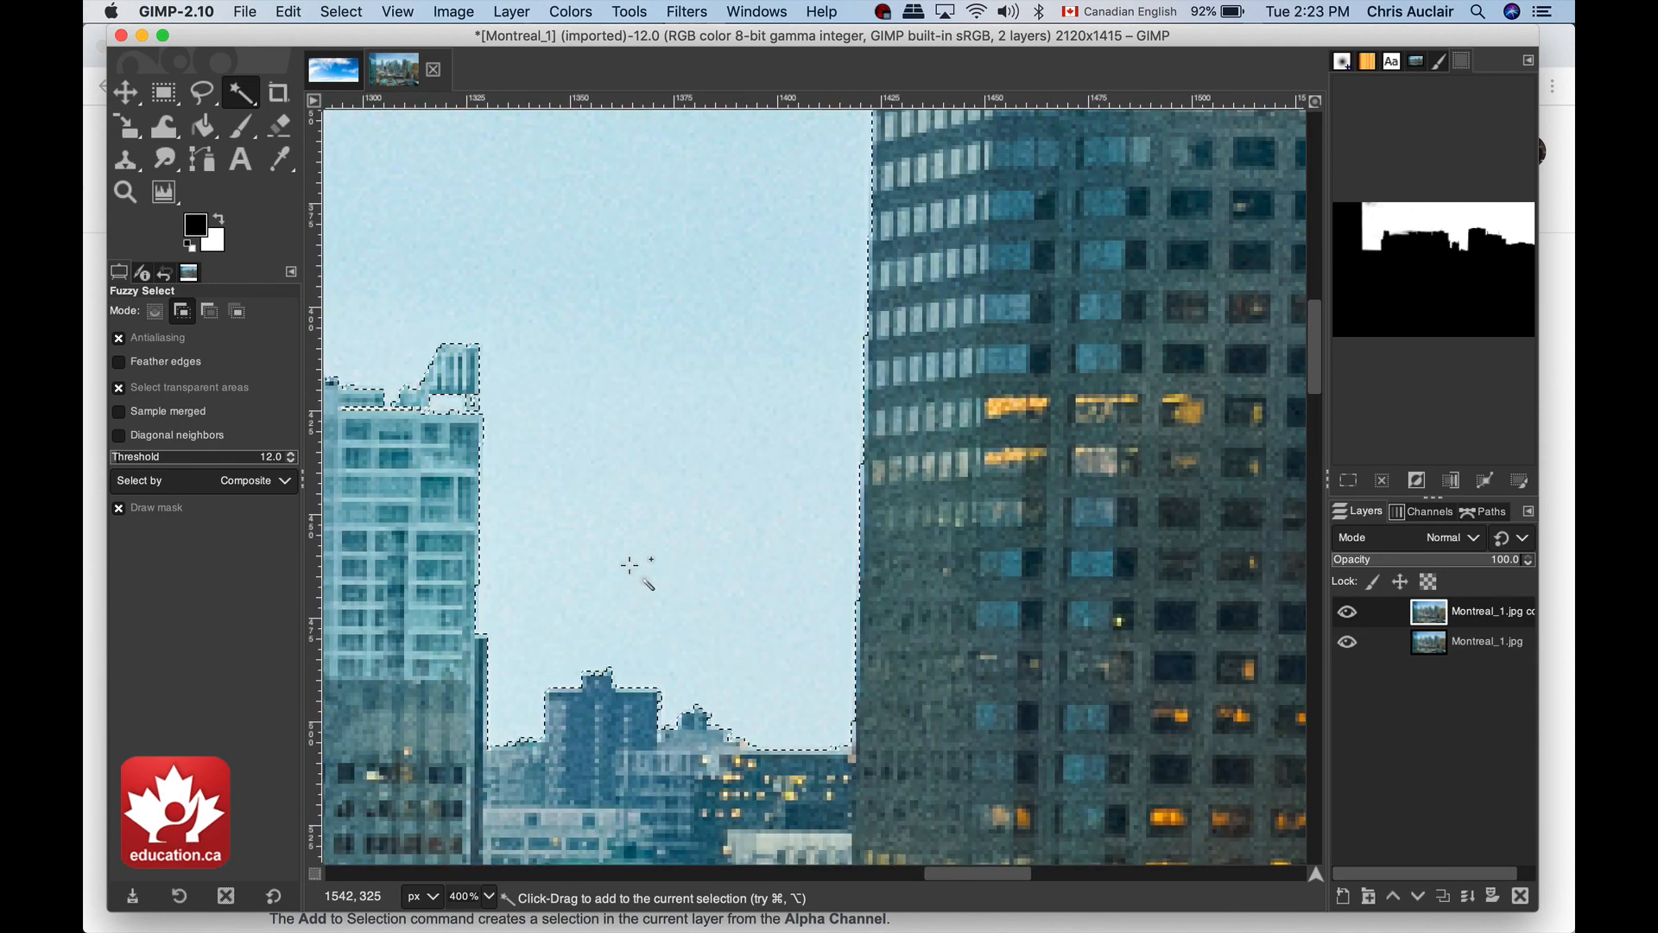
scroll(637, 568, left, 5)
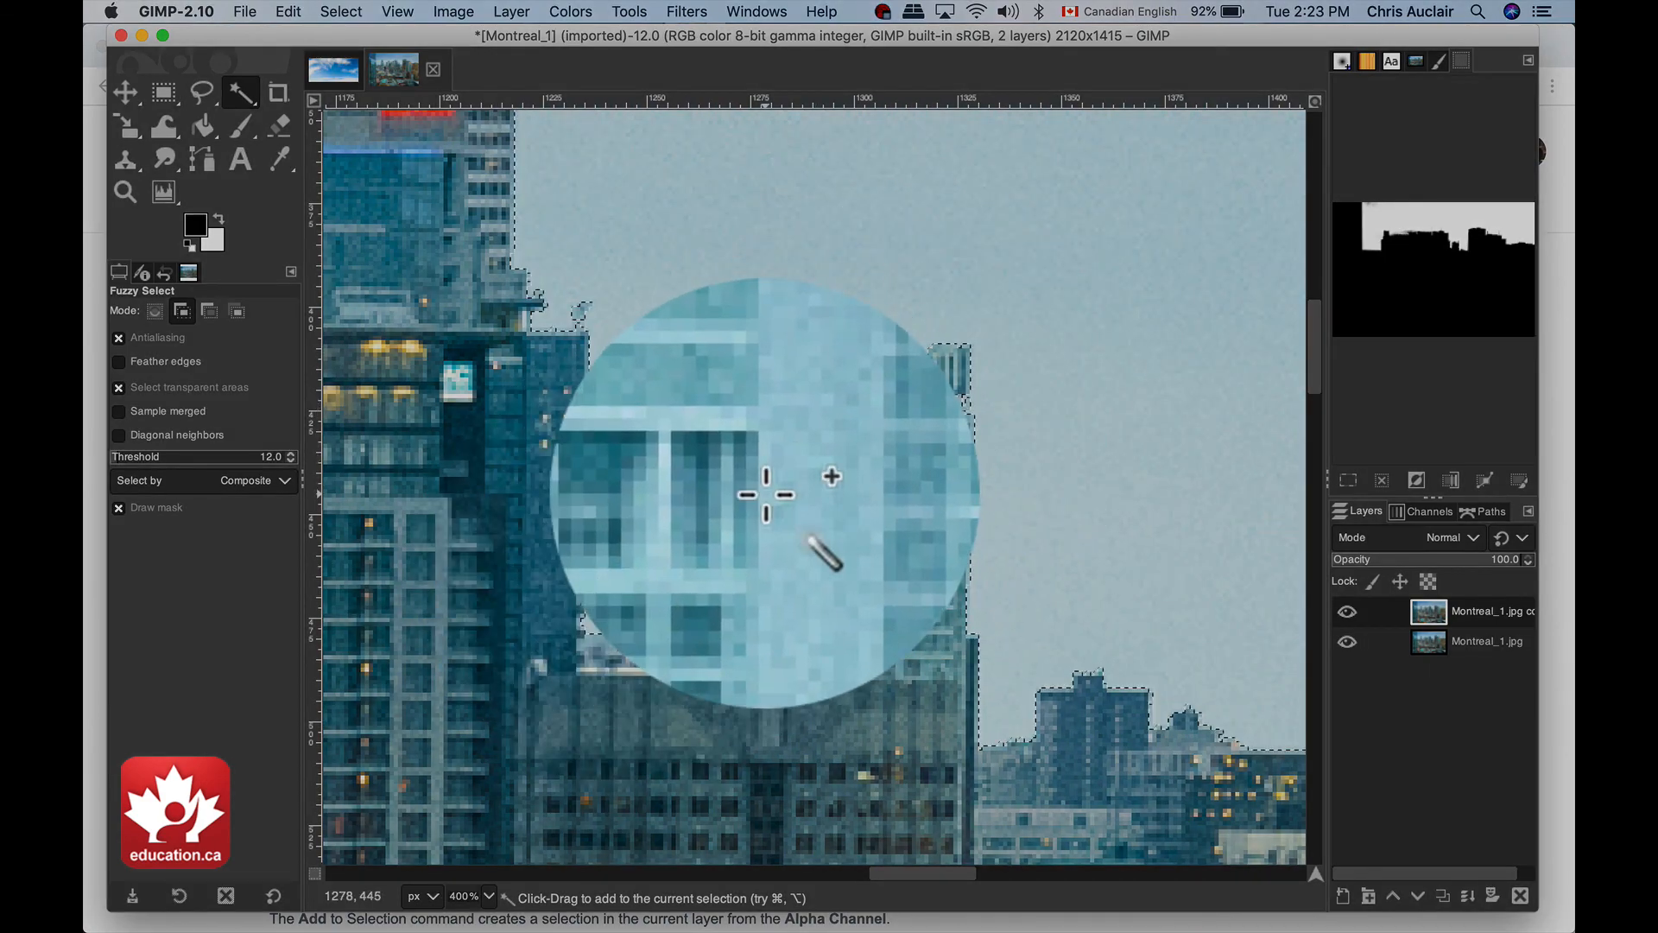
scroll(765, 494, left, 2)
scroll(765, 494, up, 1)
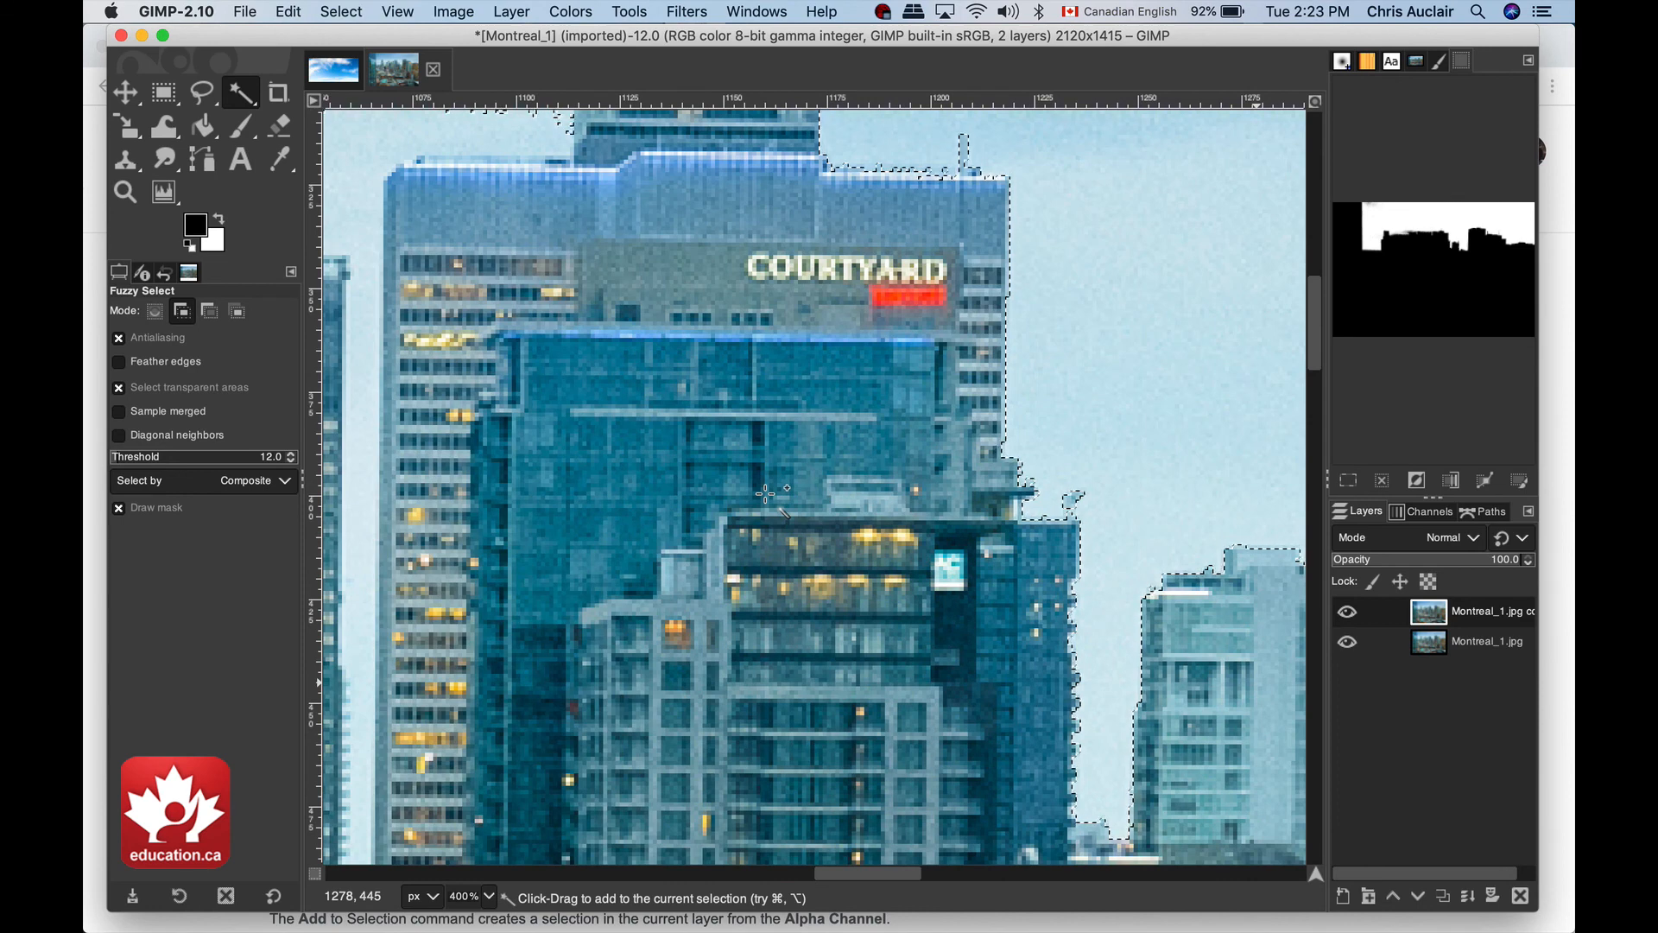
Add the thin strip of sky between the Courtyard building and the mast-topped tower to the selection.
scroll(765, 494, left, 3)
scroll(766, 494, up, 4)
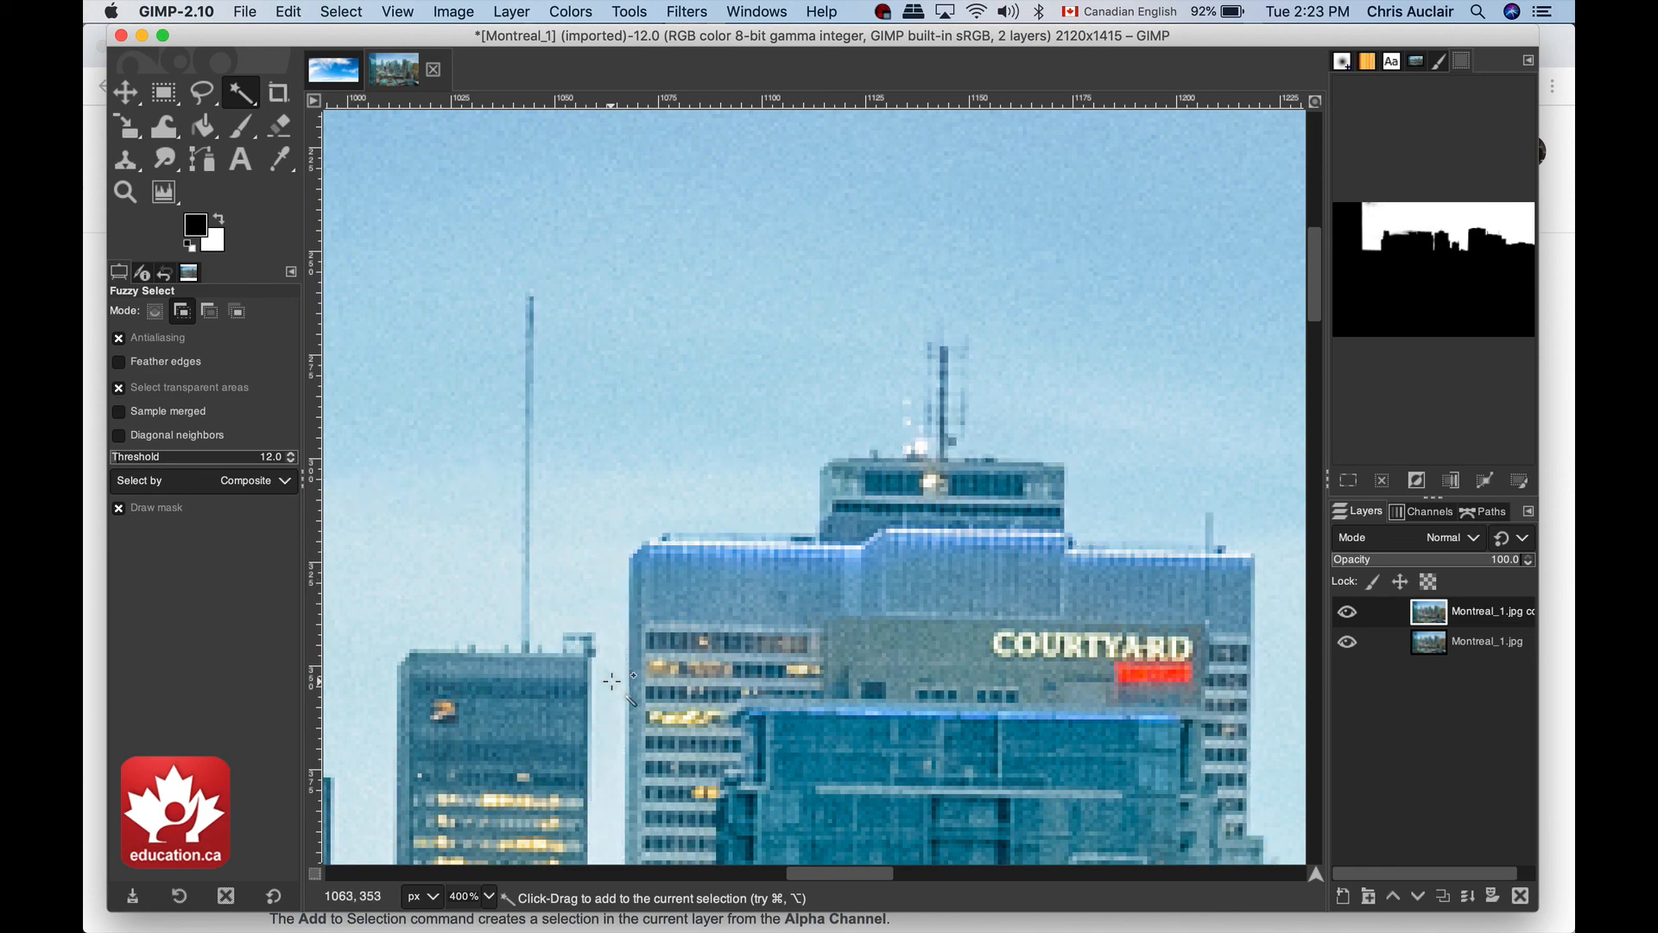
scroll(612, 681, down, 10)
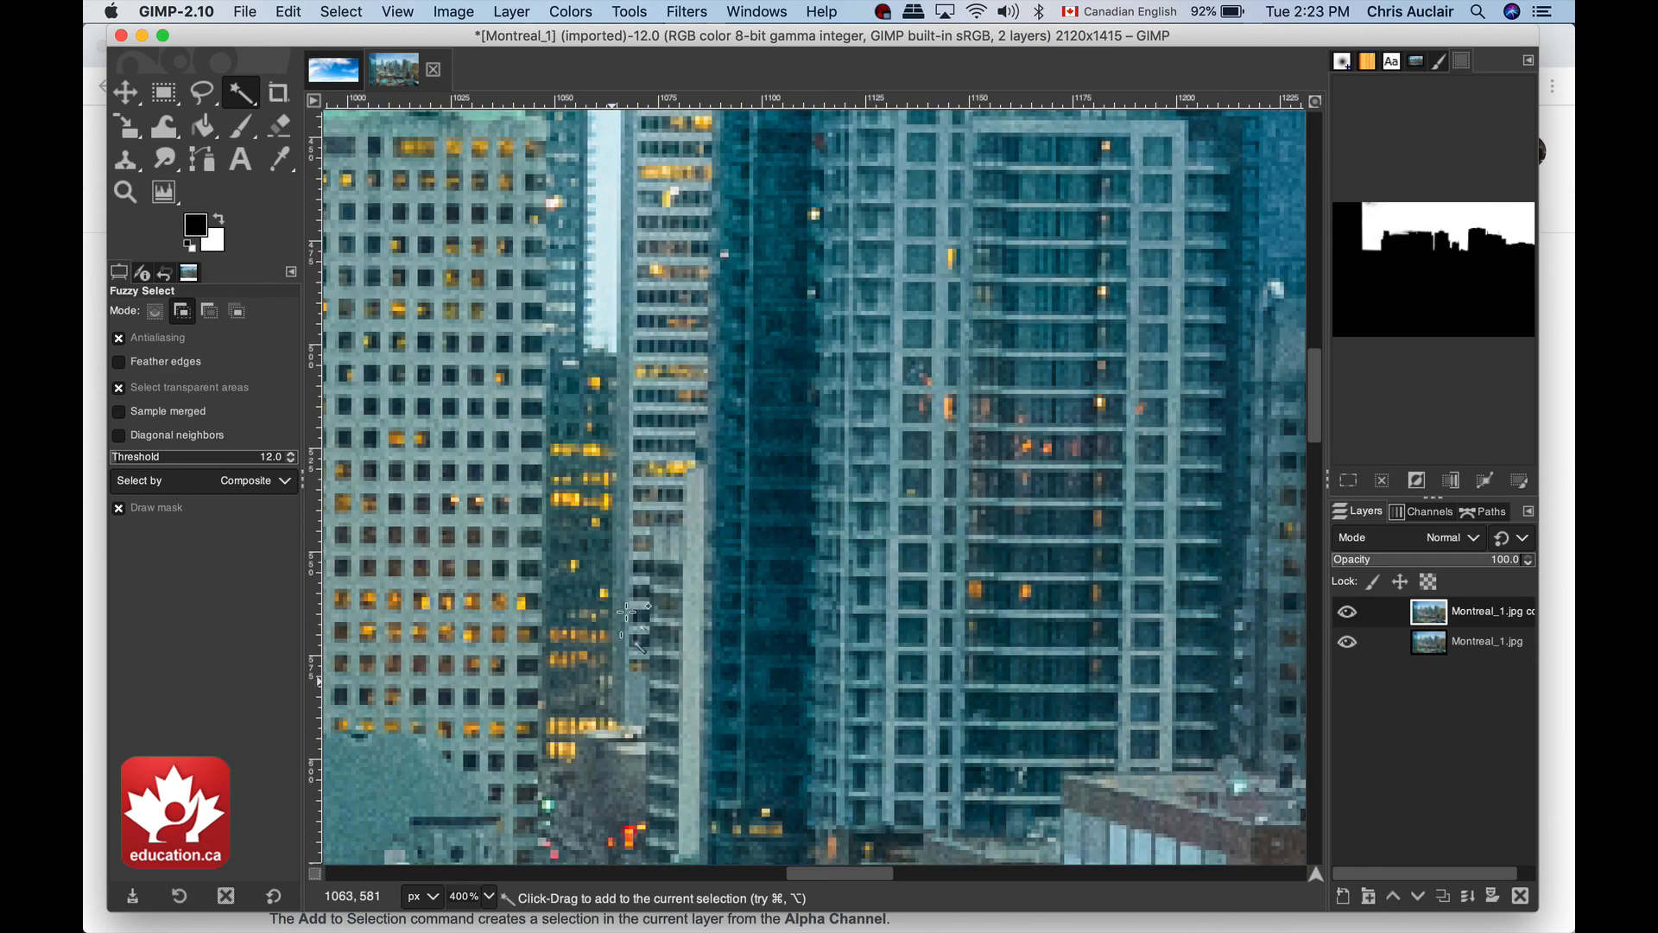
scroll(635, 577, up, 5)
scroll(634, 576, left, 2)
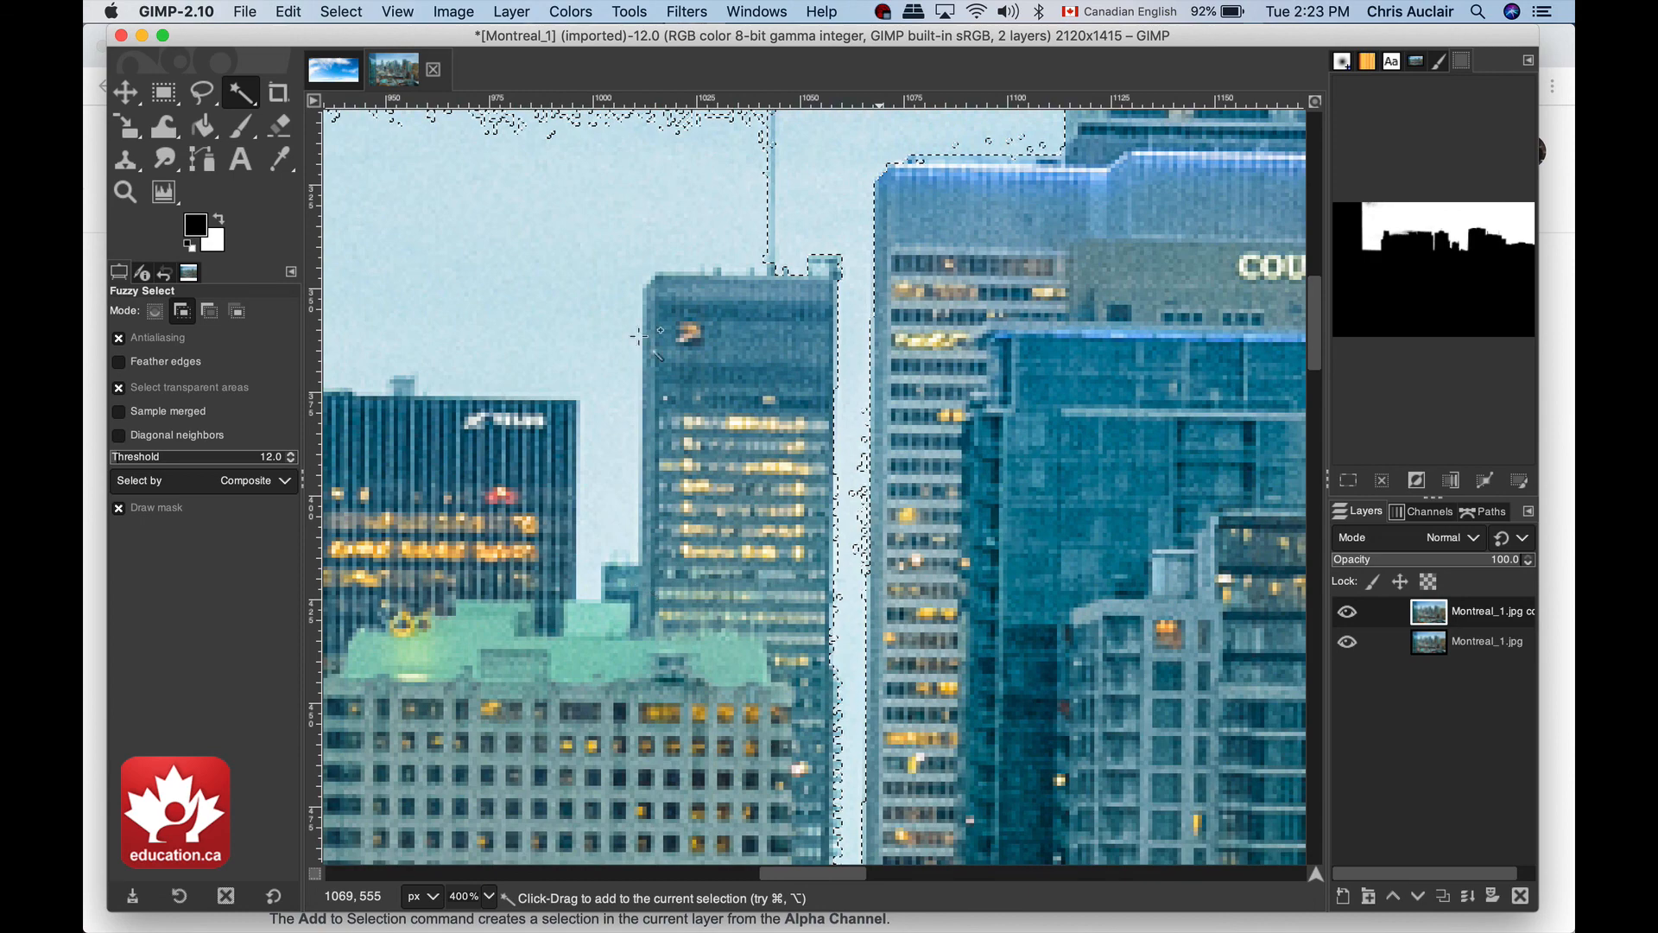
Add the missed sky above and on both sides of the dark TELUS building to the selection.
scroll(544, 294, up, 3)
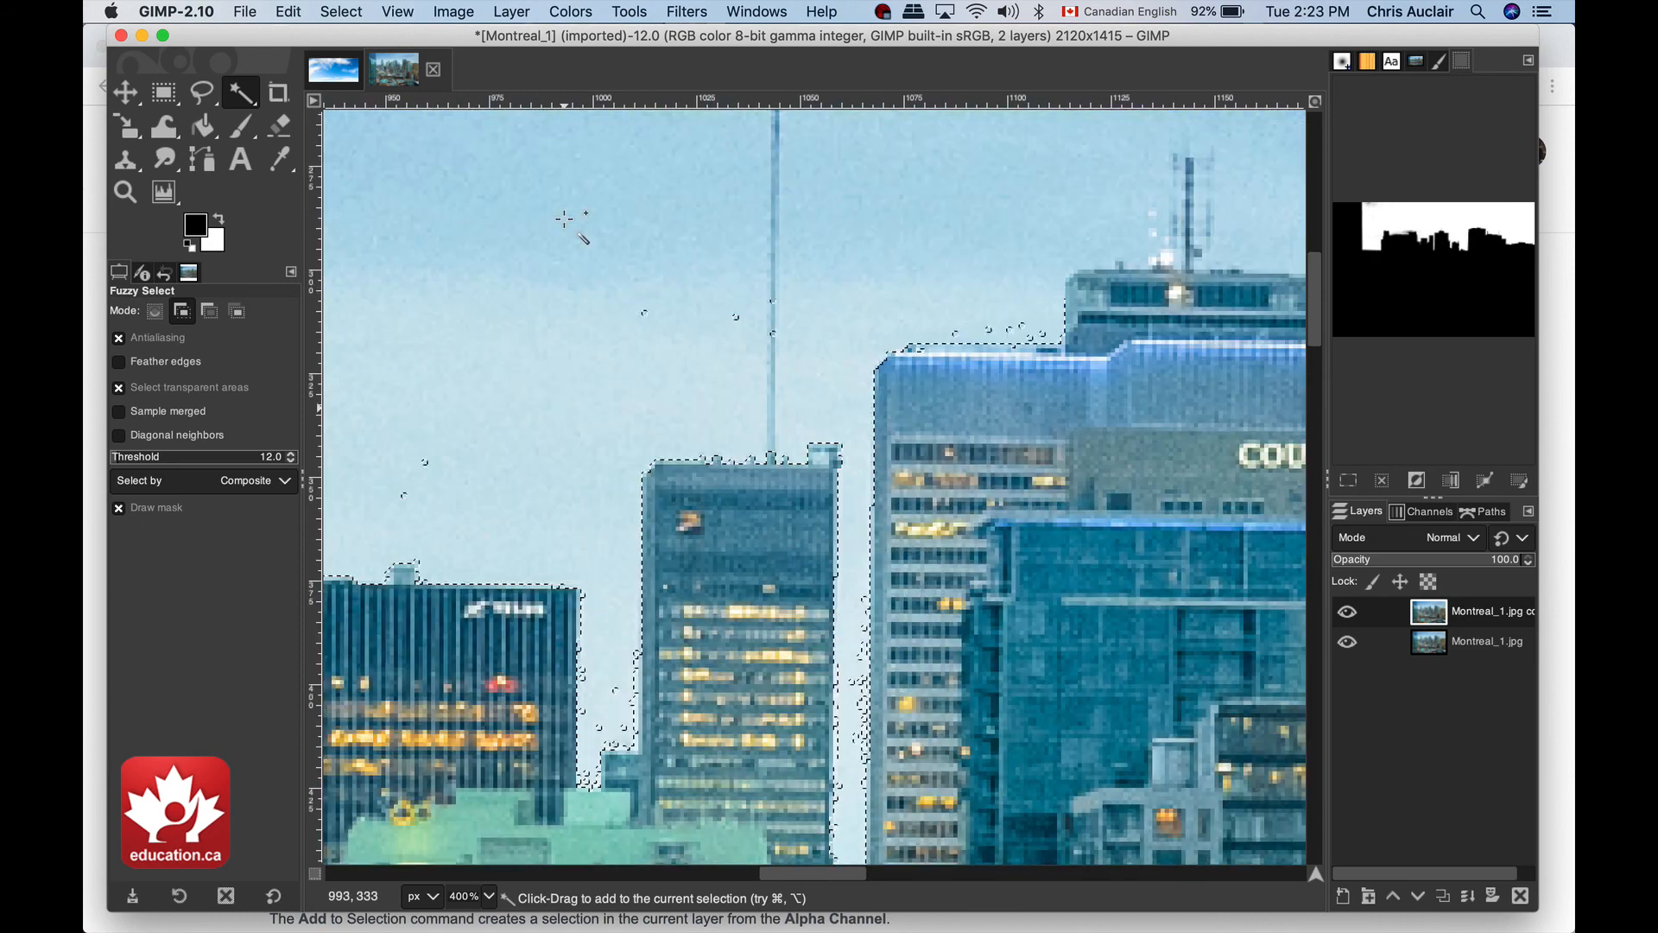
scroll(522, 367, left, 2)
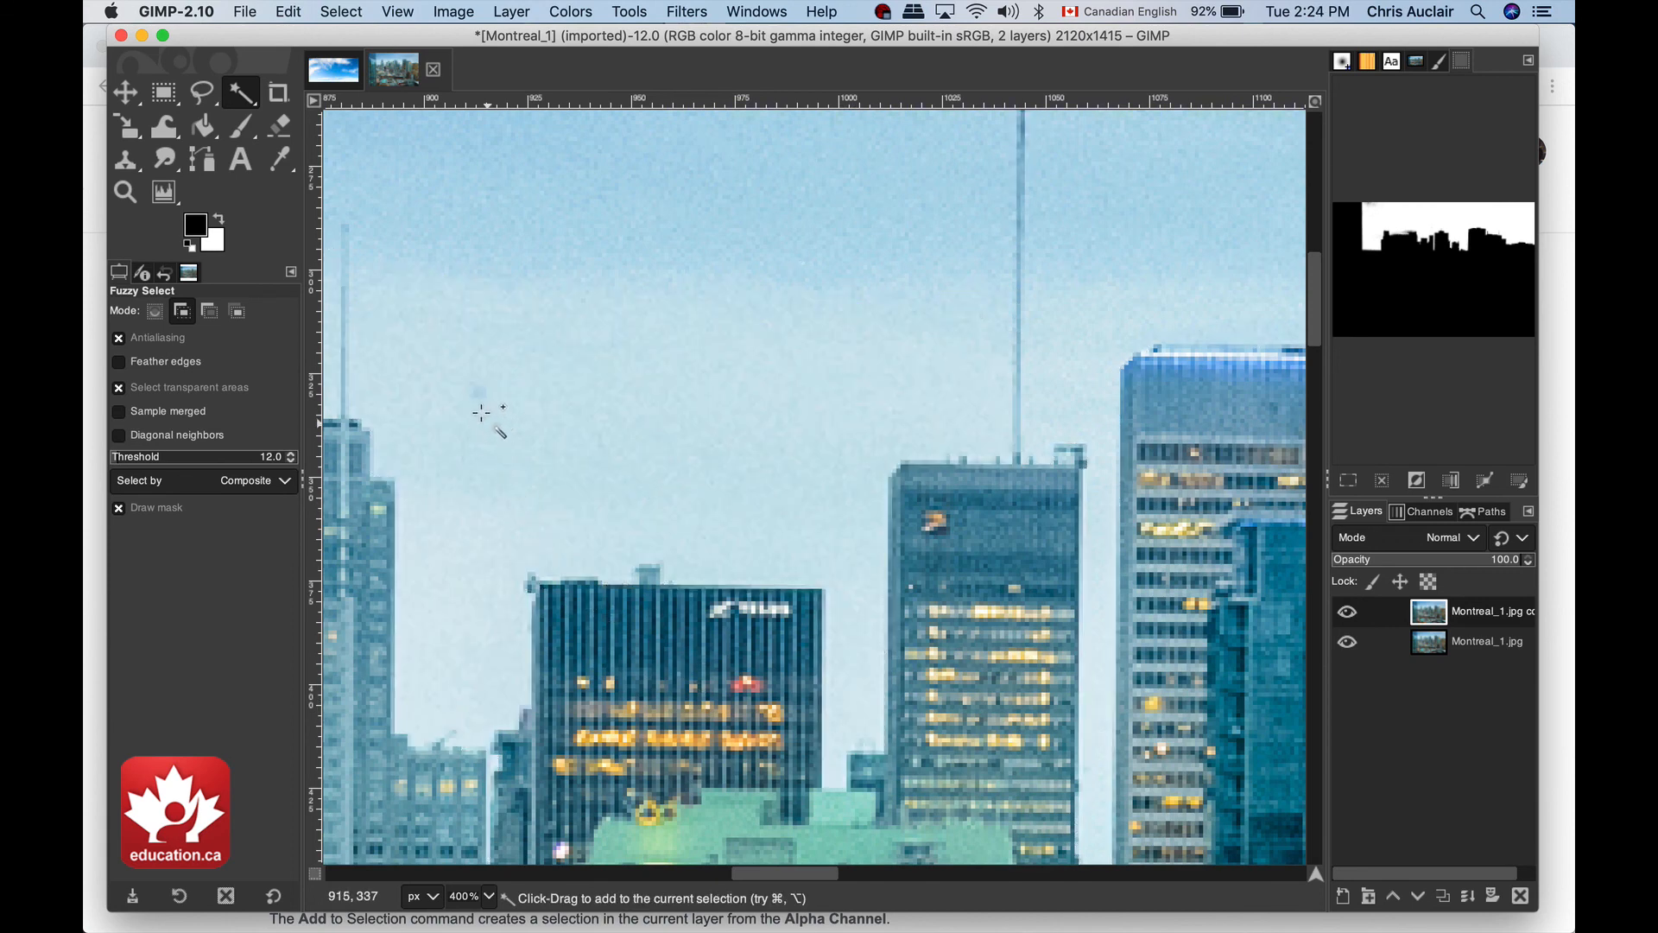
drag(481, 413, 446, 398)
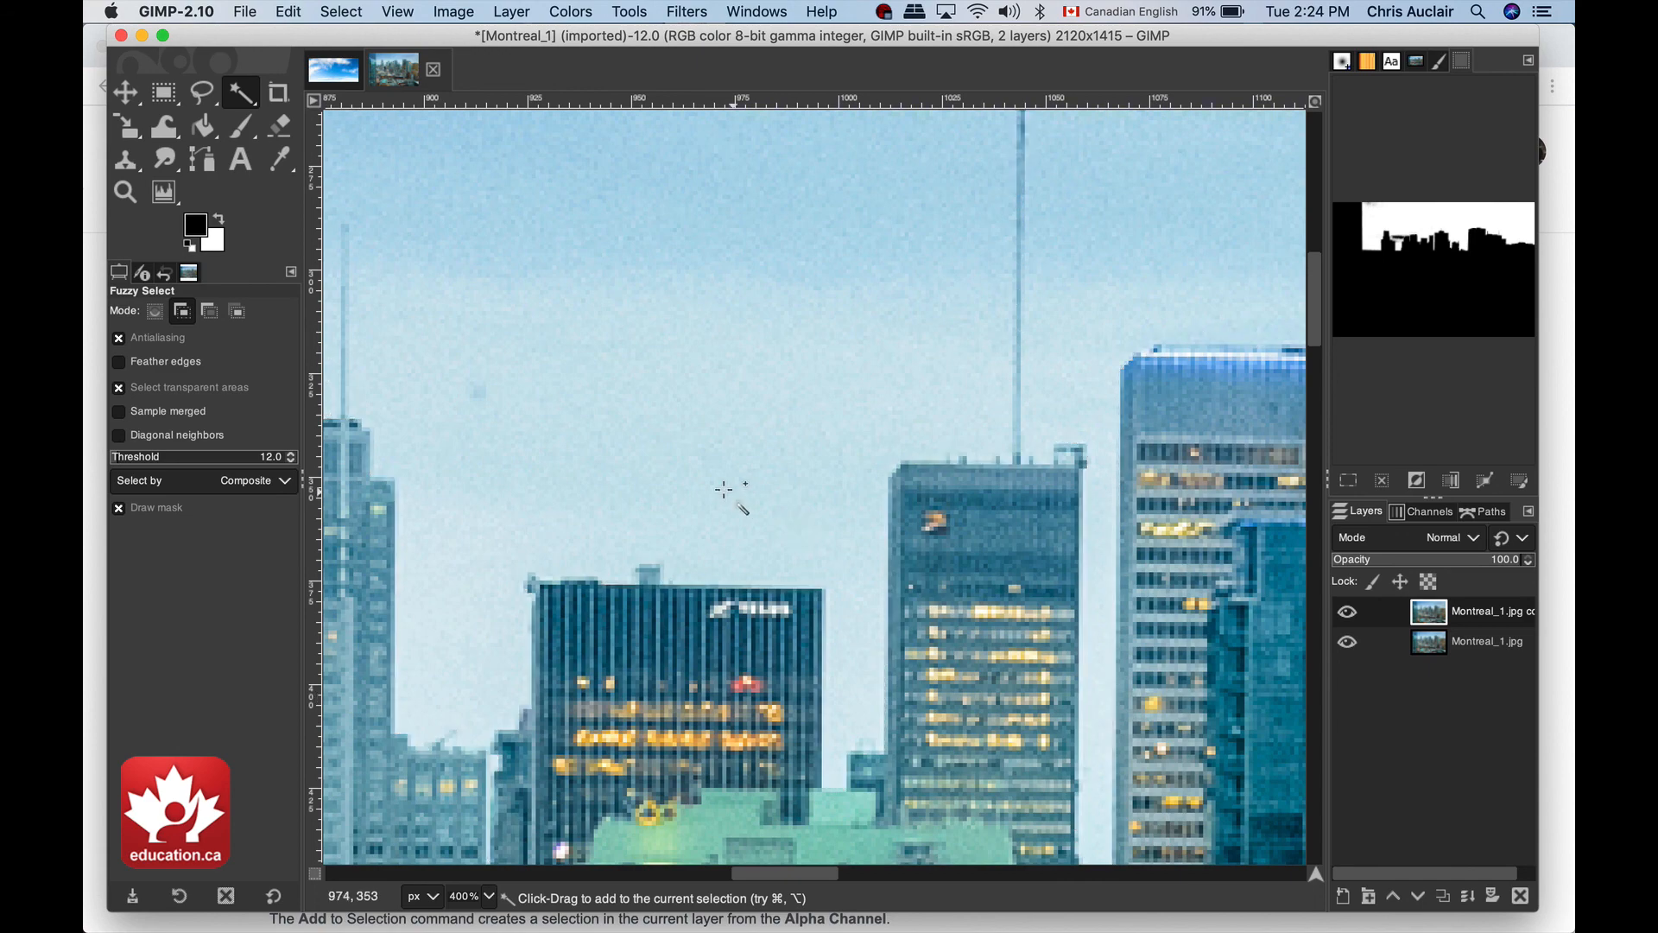
Add the sky between the striped office block and the older stone building, down to the horizon, to the selection.
scroll(725, 490, left, 10)
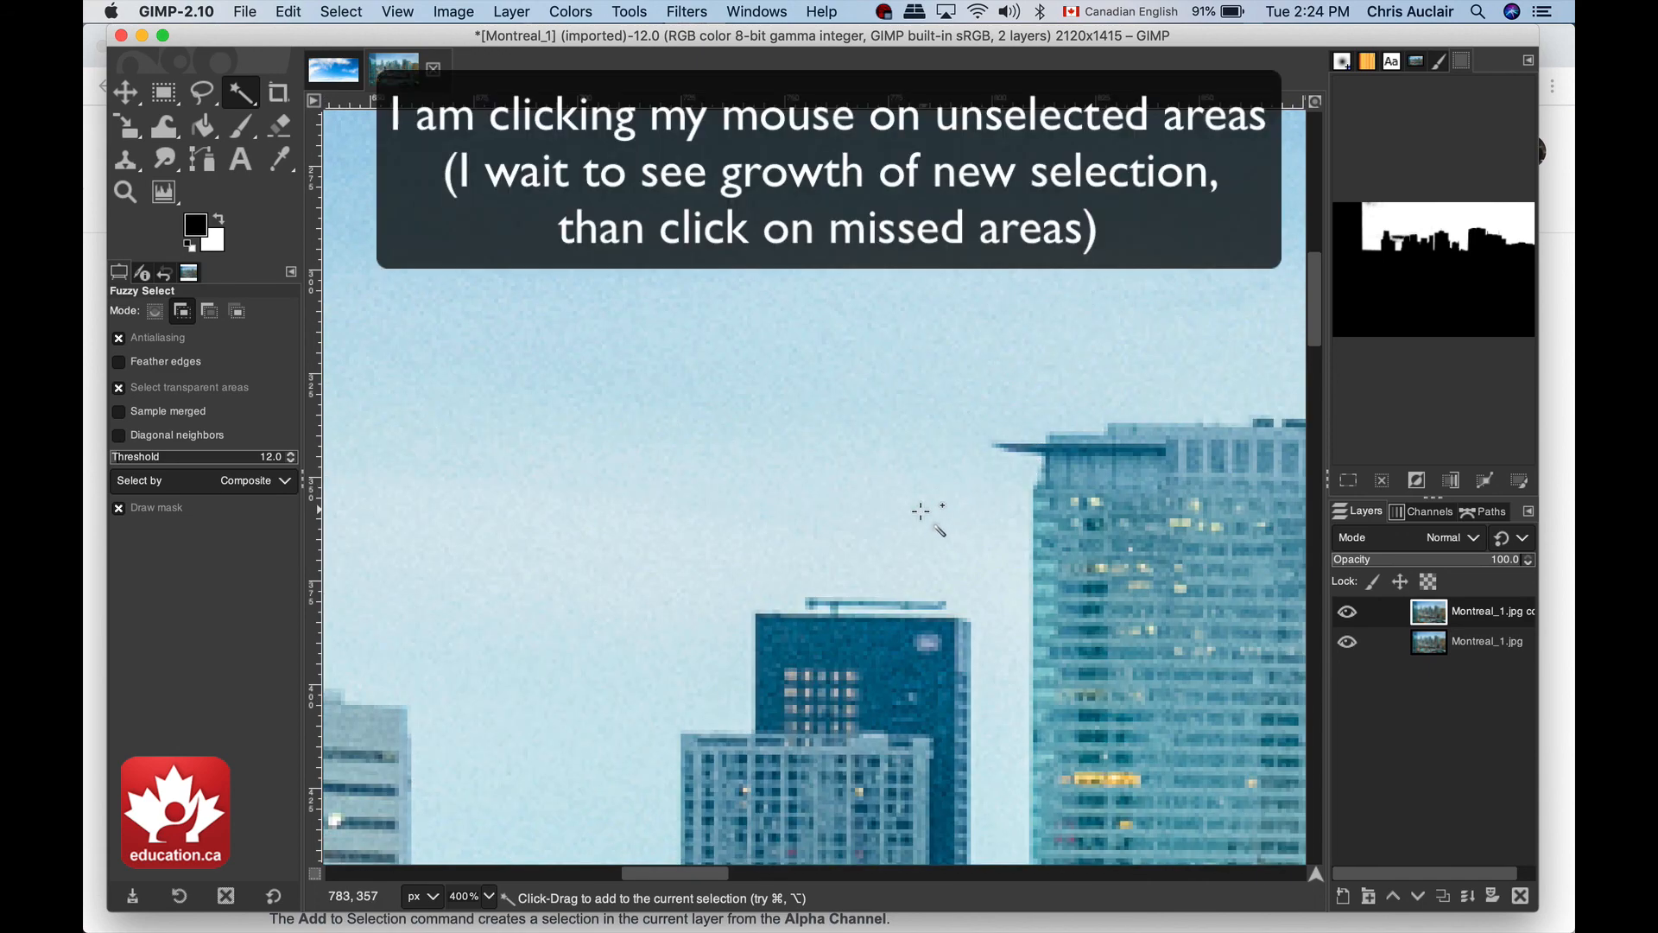
scroll(921, 512, down, 4)
scroll(922, 511, left, 3)
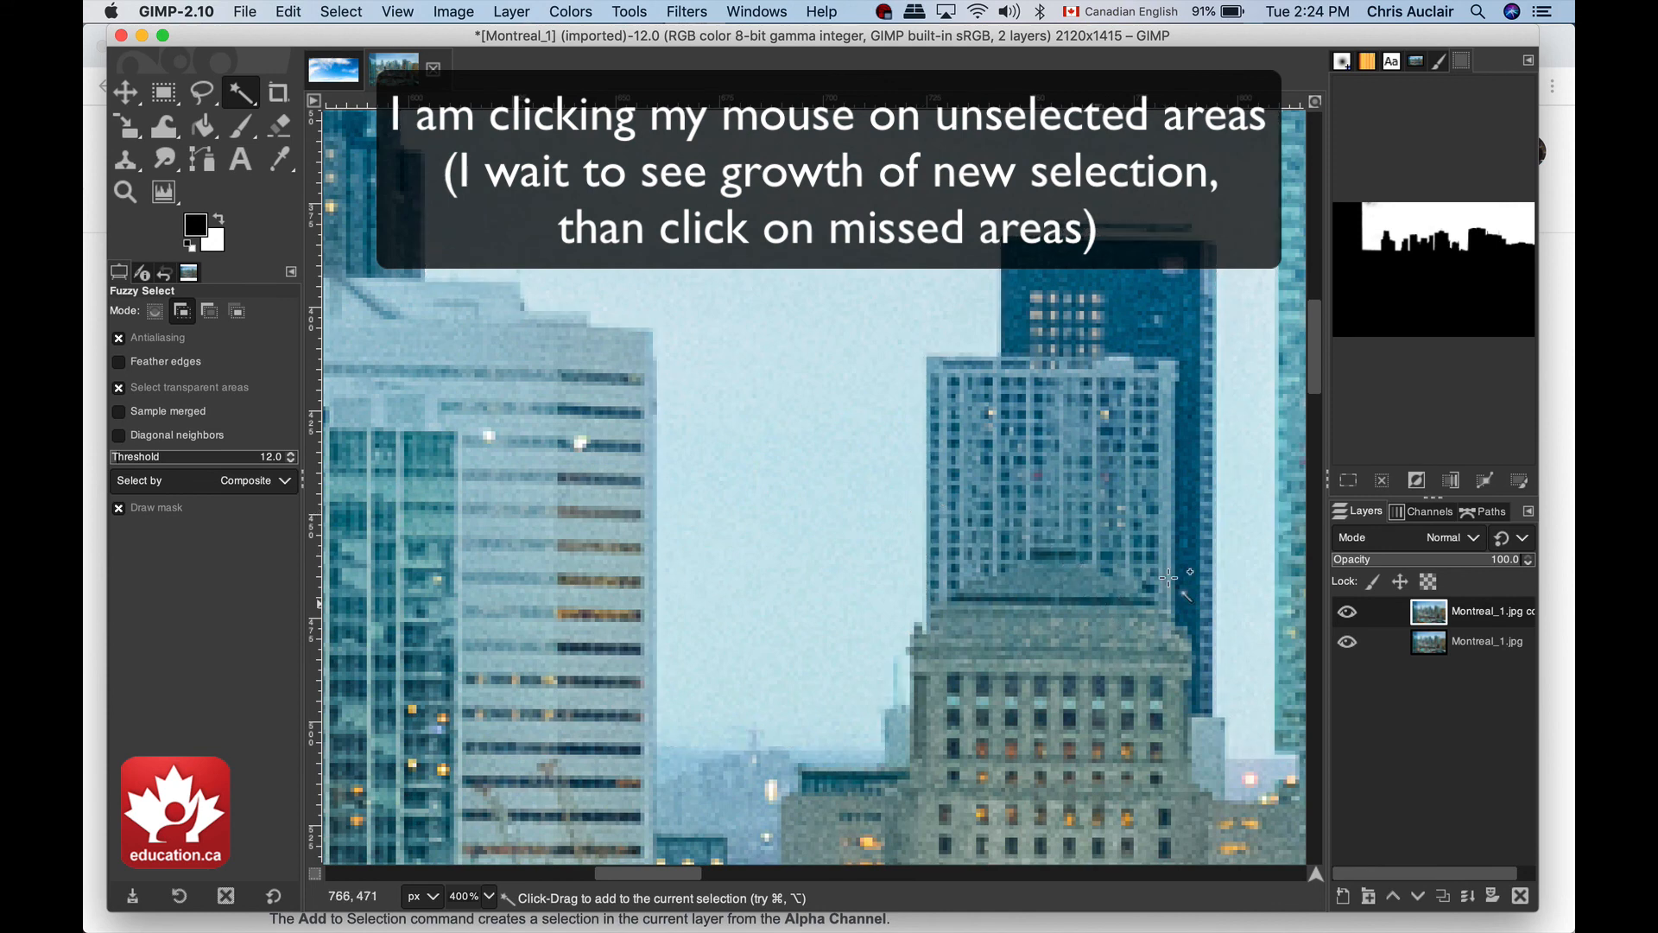
click(875, 516)
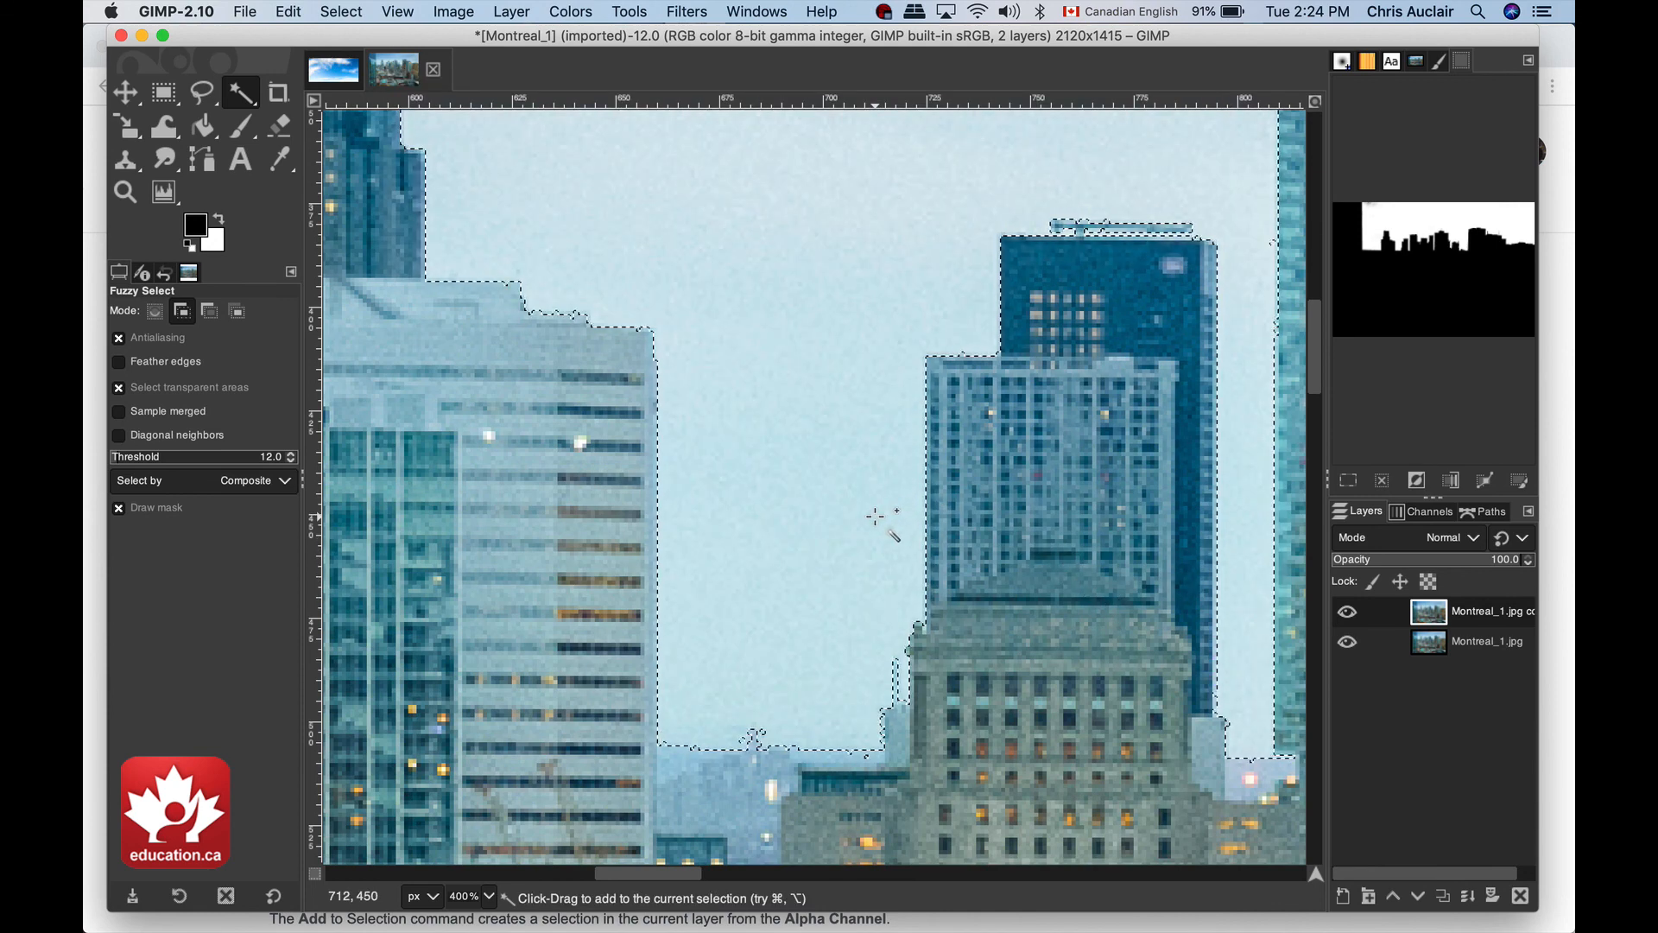
Add the missed sky beside the westernmost tall towers, down to the hazy horizon, to the selection.
scroll(748, 529, left, 5)
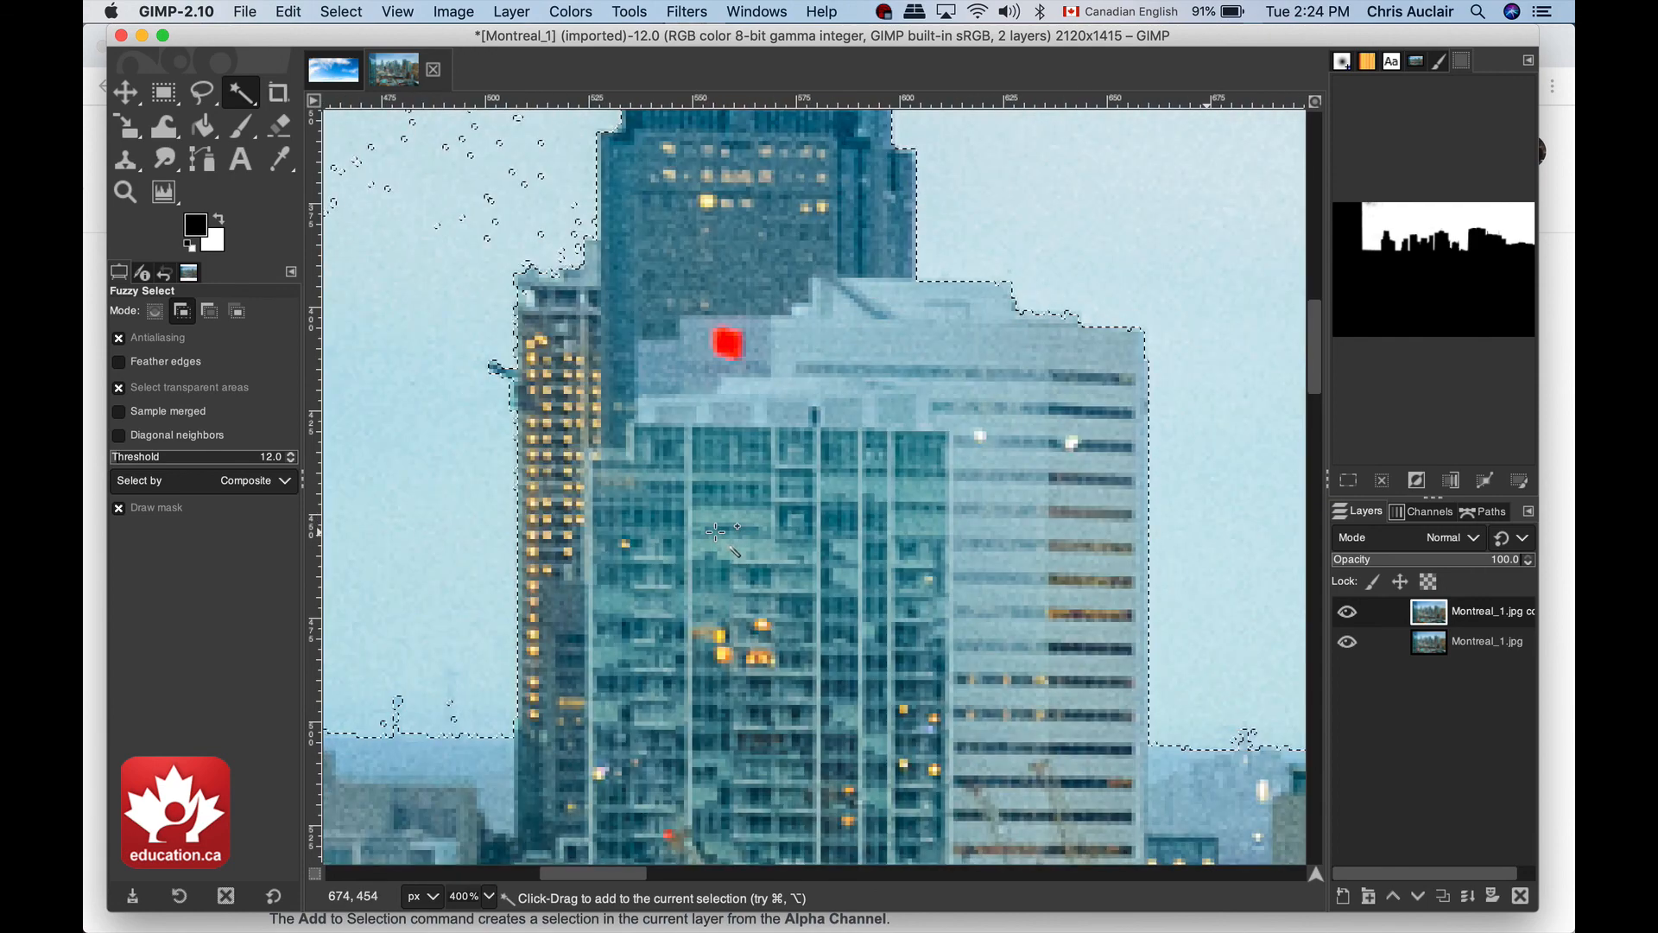
scroll(716, 531, left, 5)
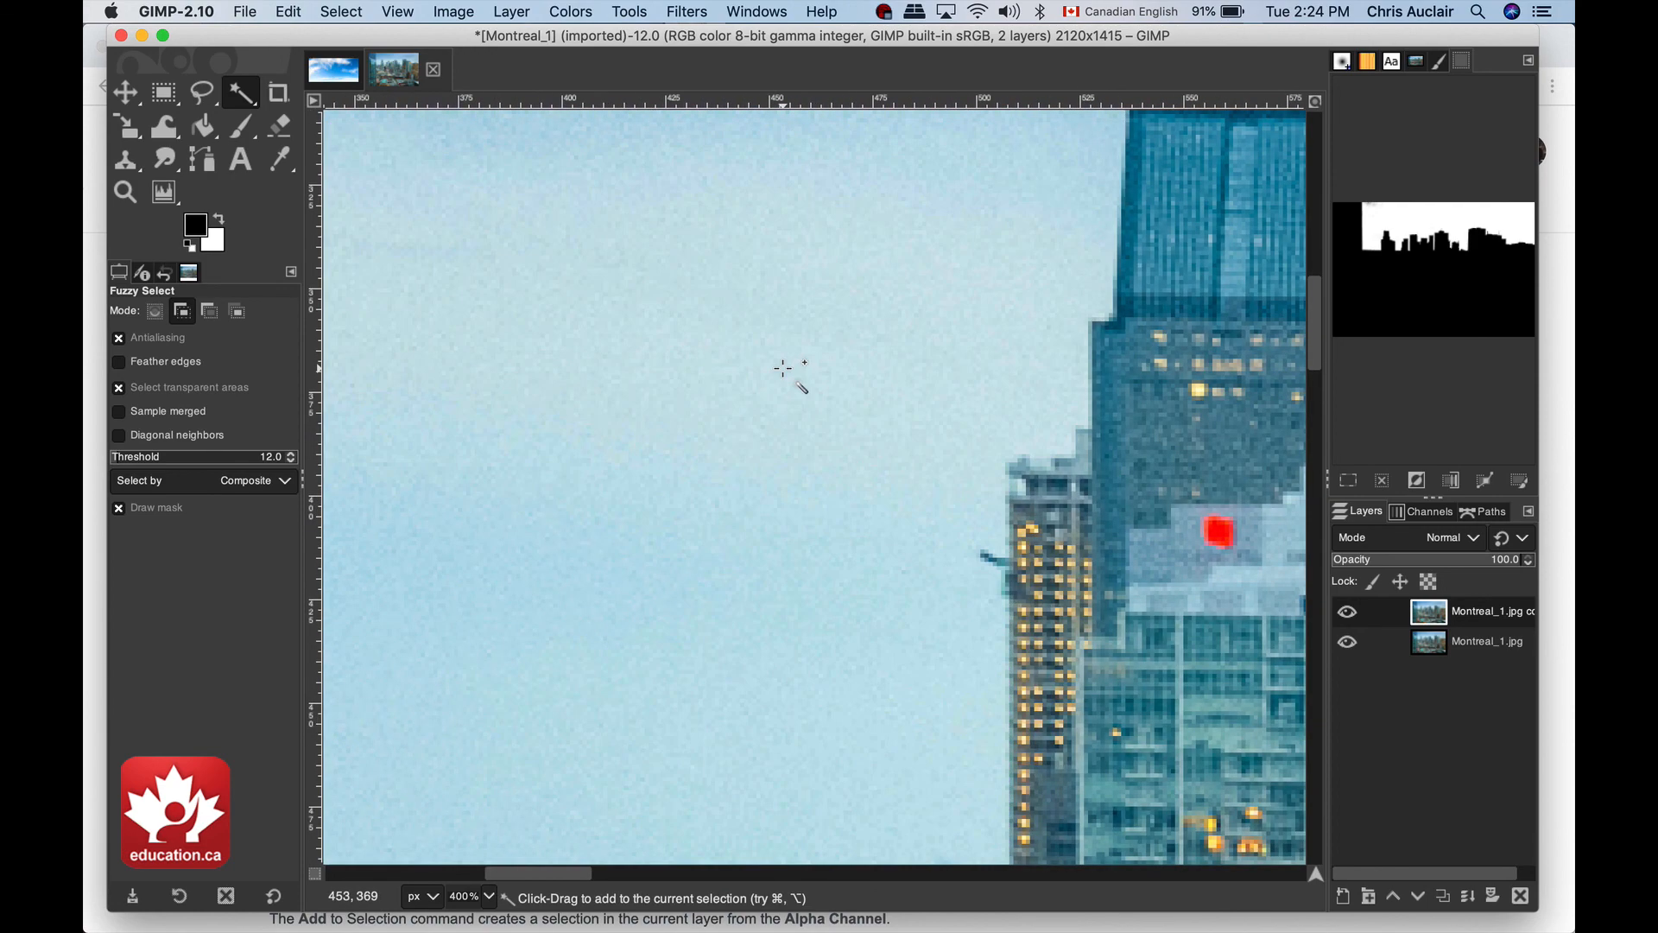
scroll(783, 369, down, 5)
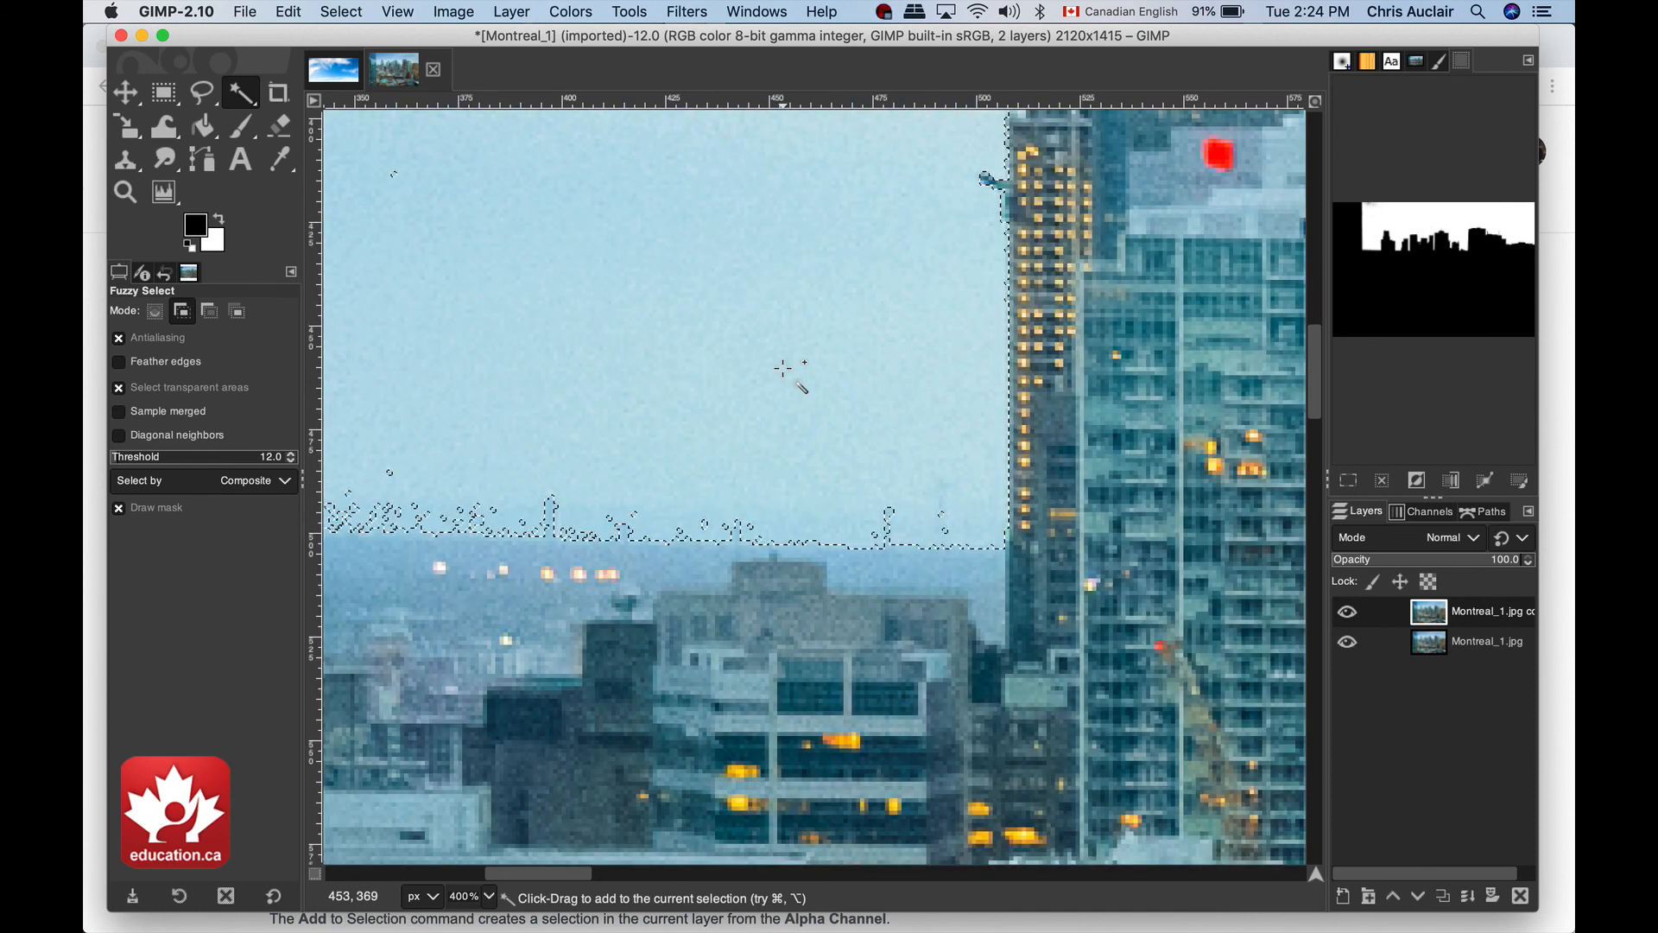
key(super+shift+a)
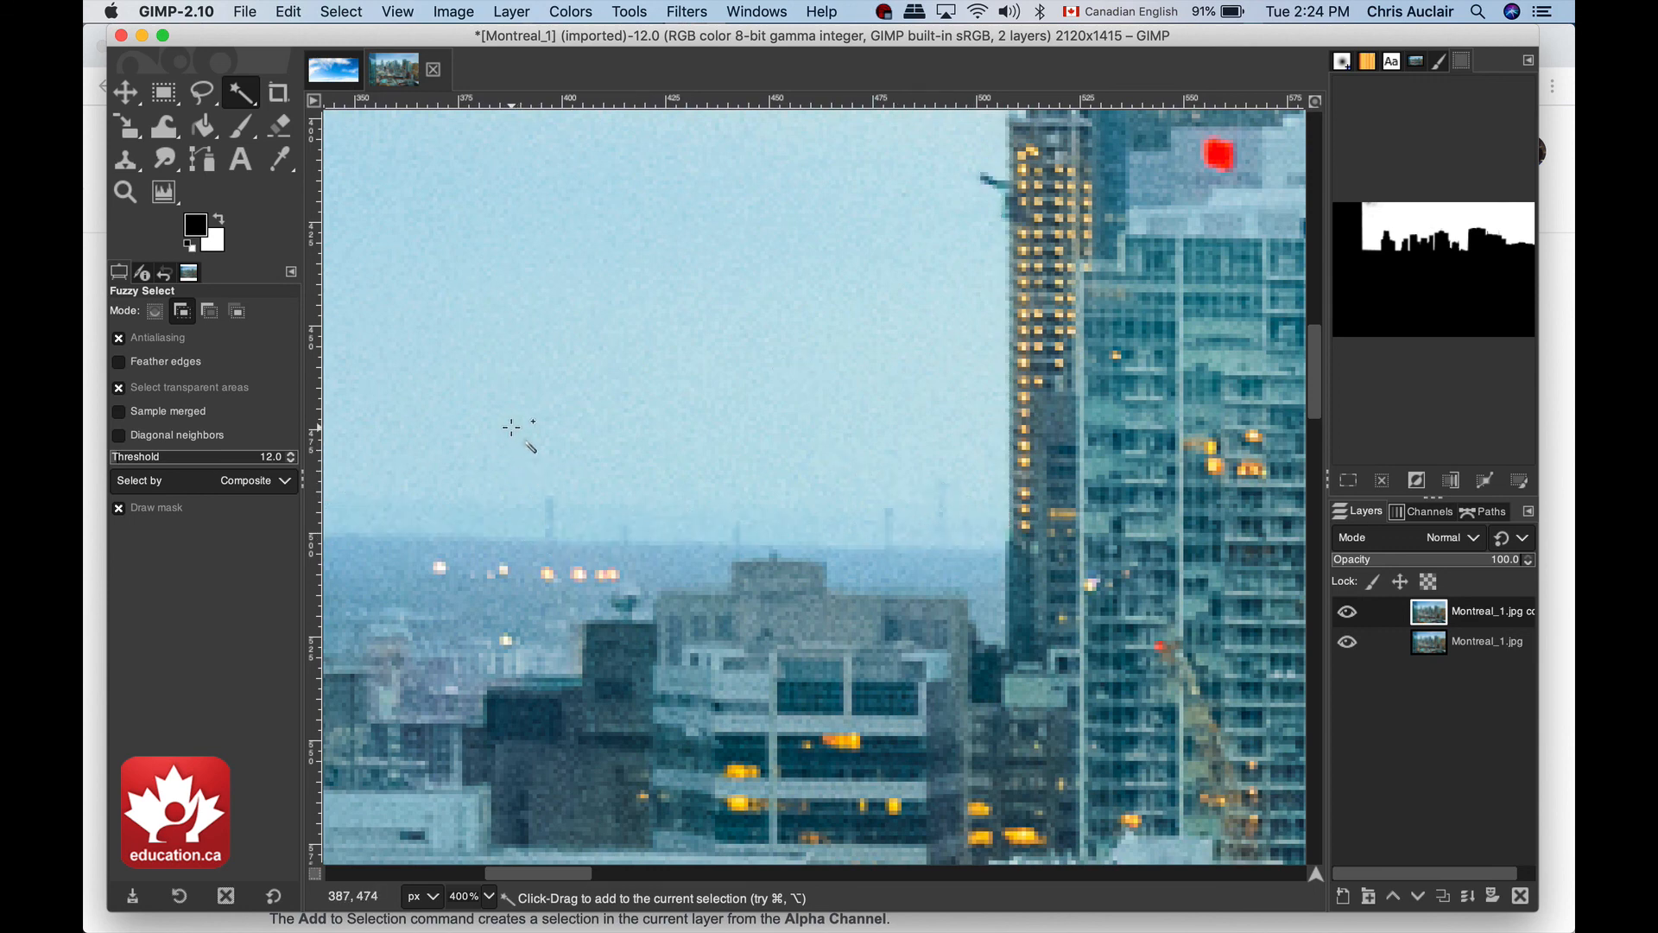
Add the unselected specks above the horizon, from the westernmost glass tower to the narrow lit tower, with one Free Select polygon.
click(204, 95)
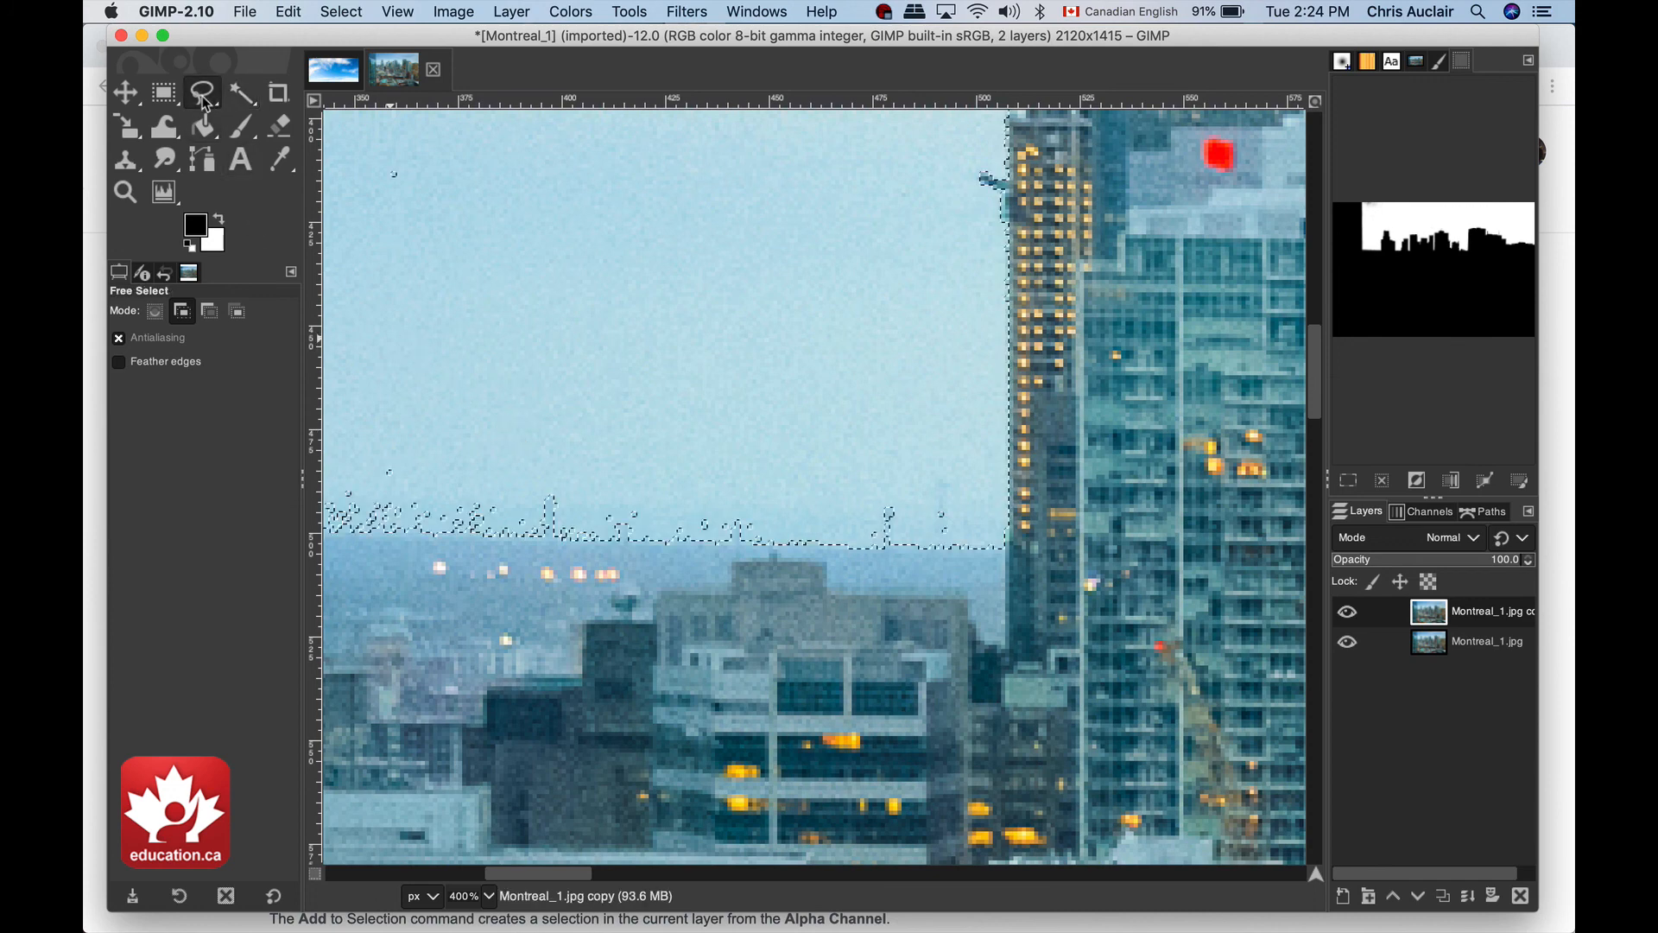
click(1004, 545)
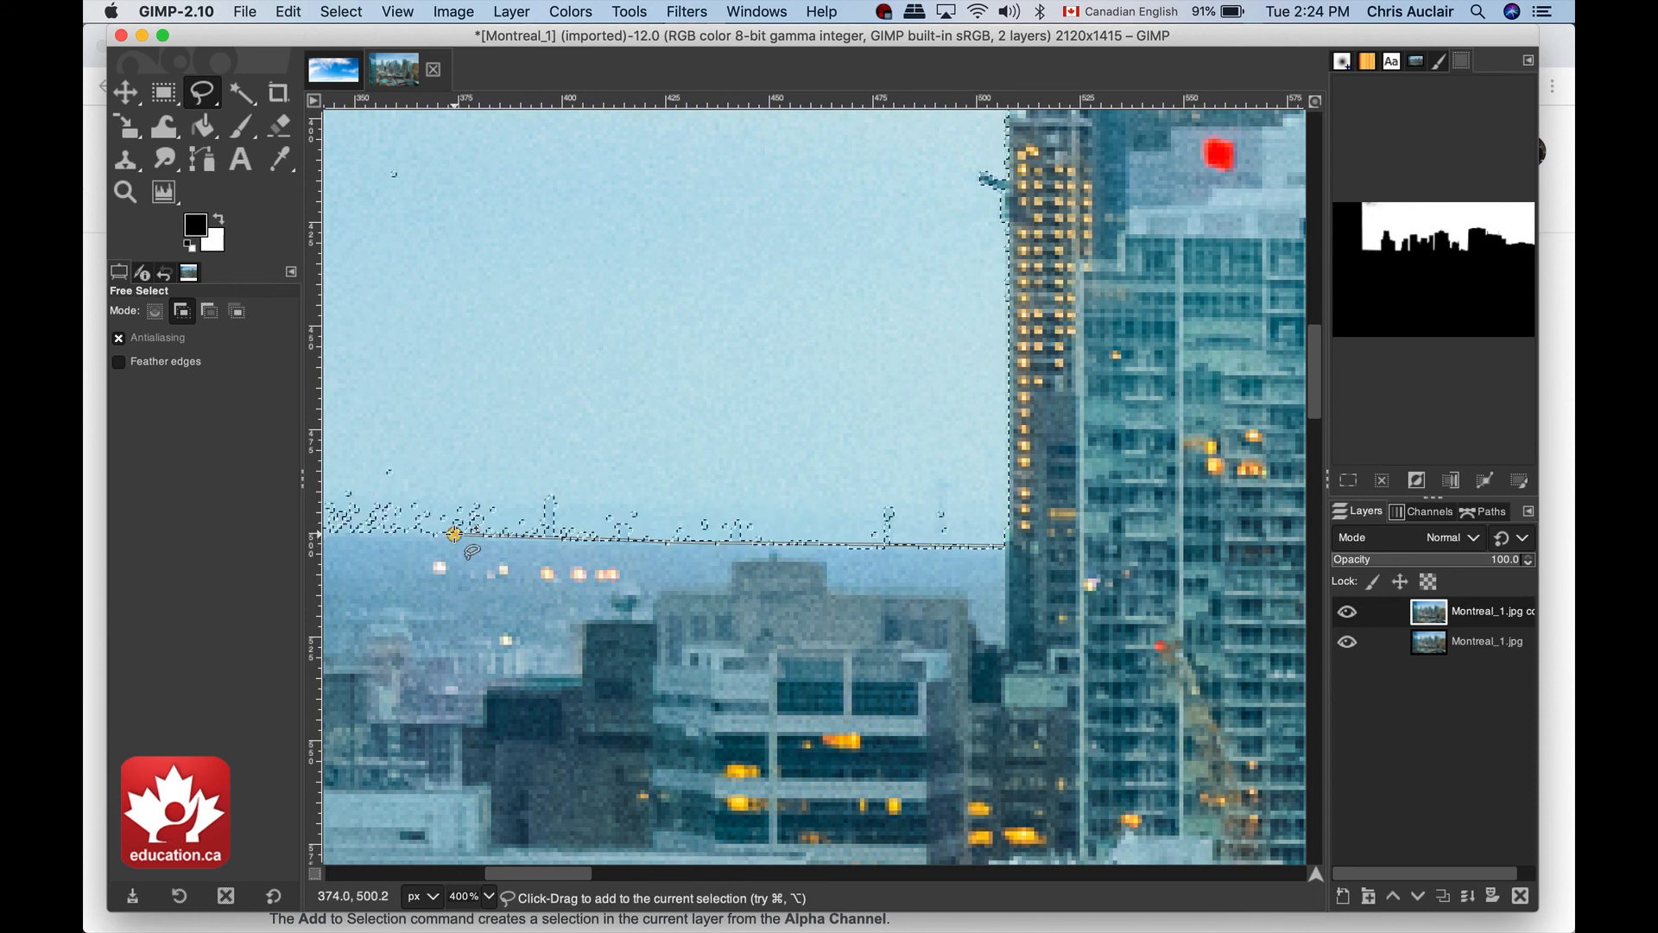
scroll(910, 550, left, 10)
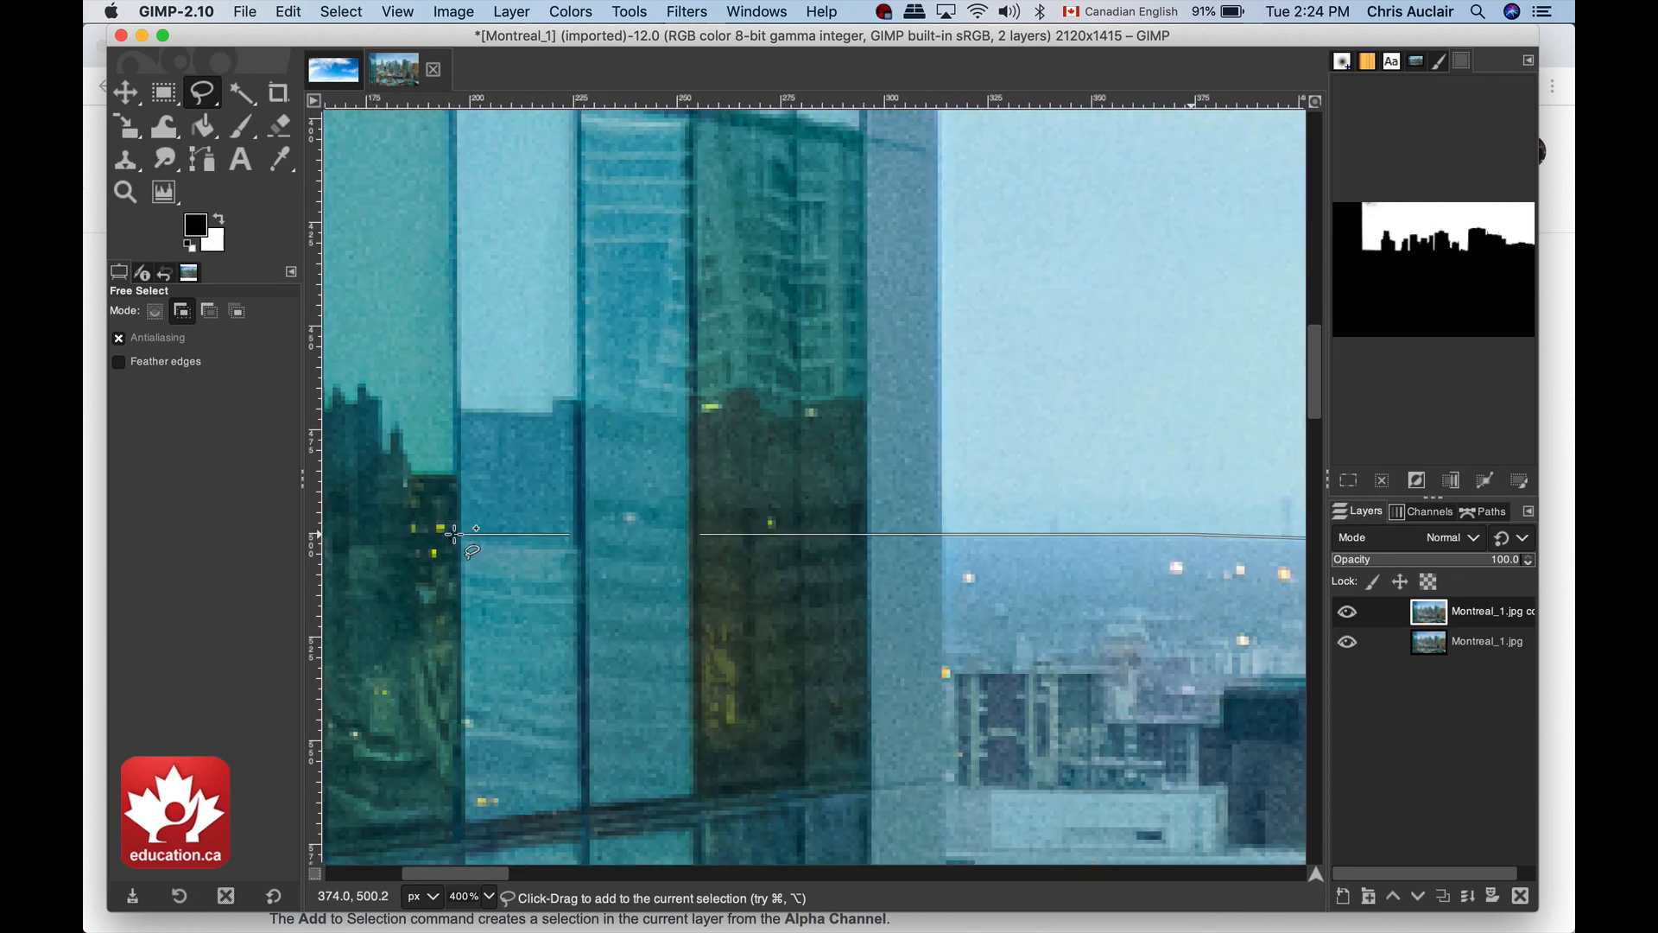
click(948, 535)
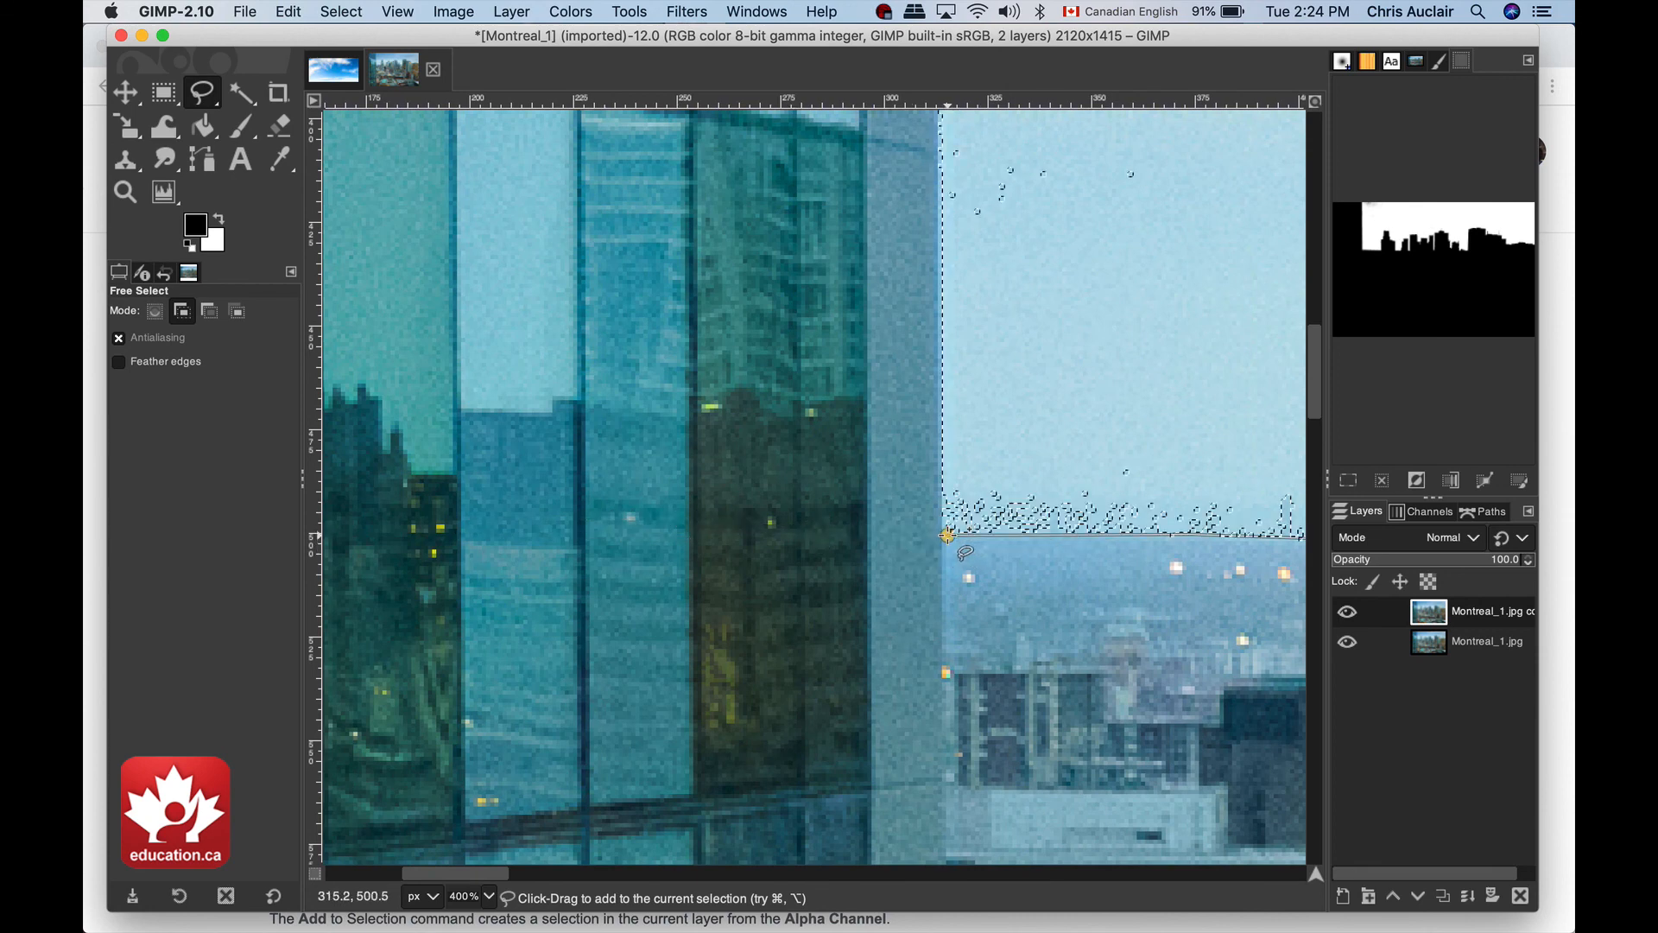
click(942, 135)
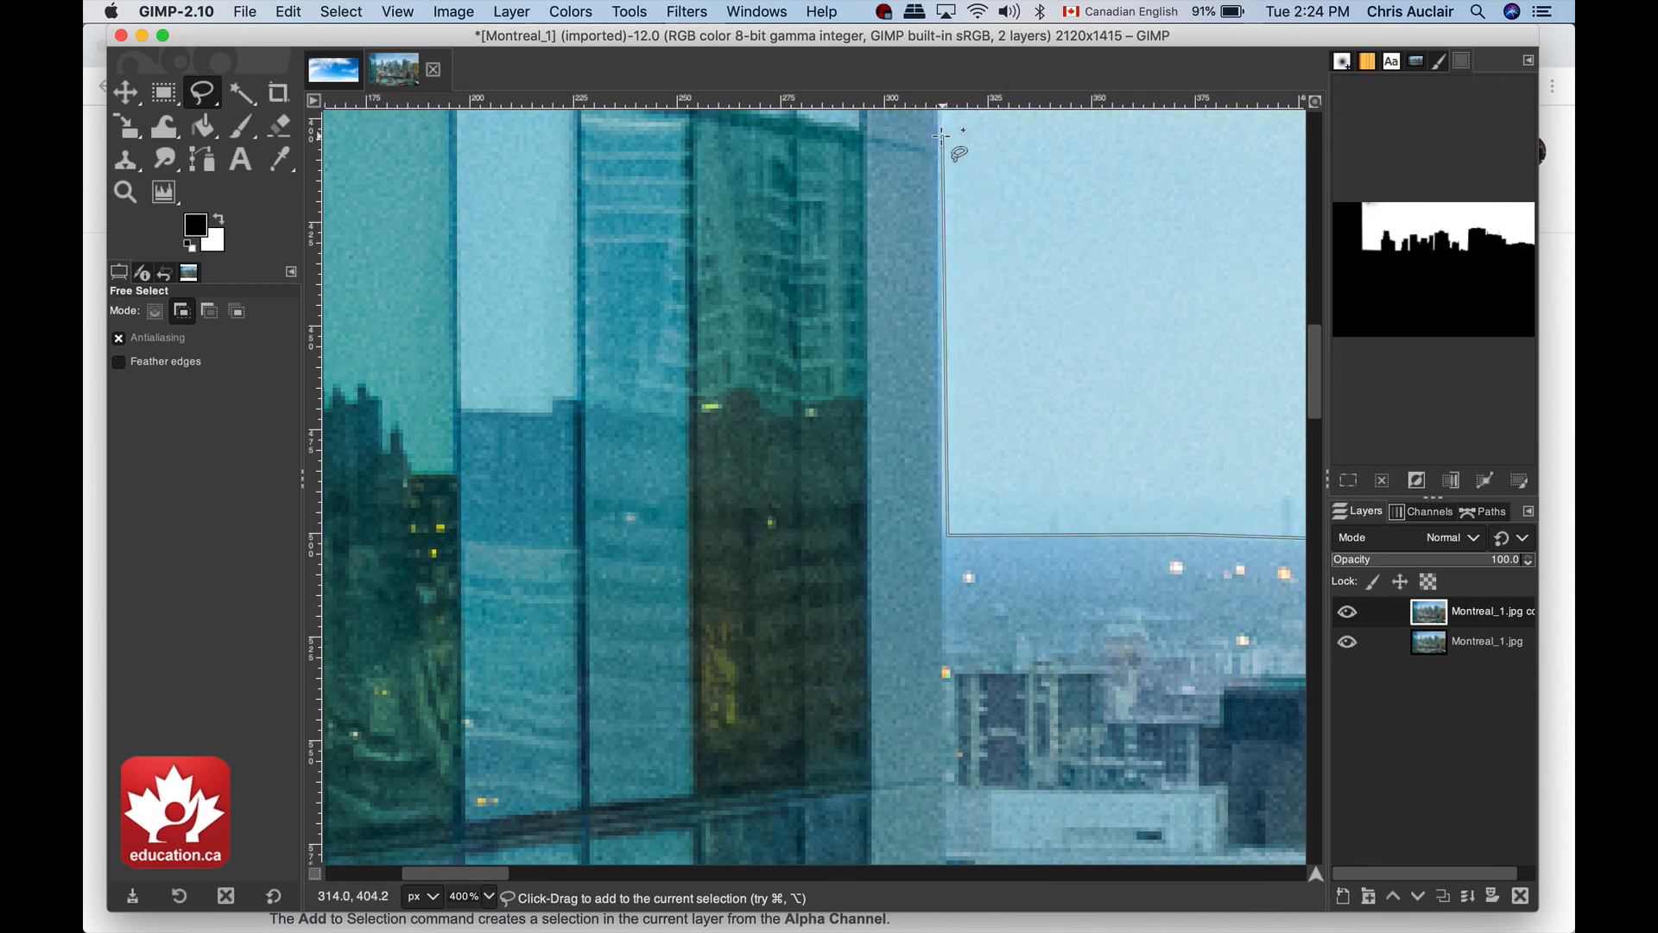
click(1189, 134)
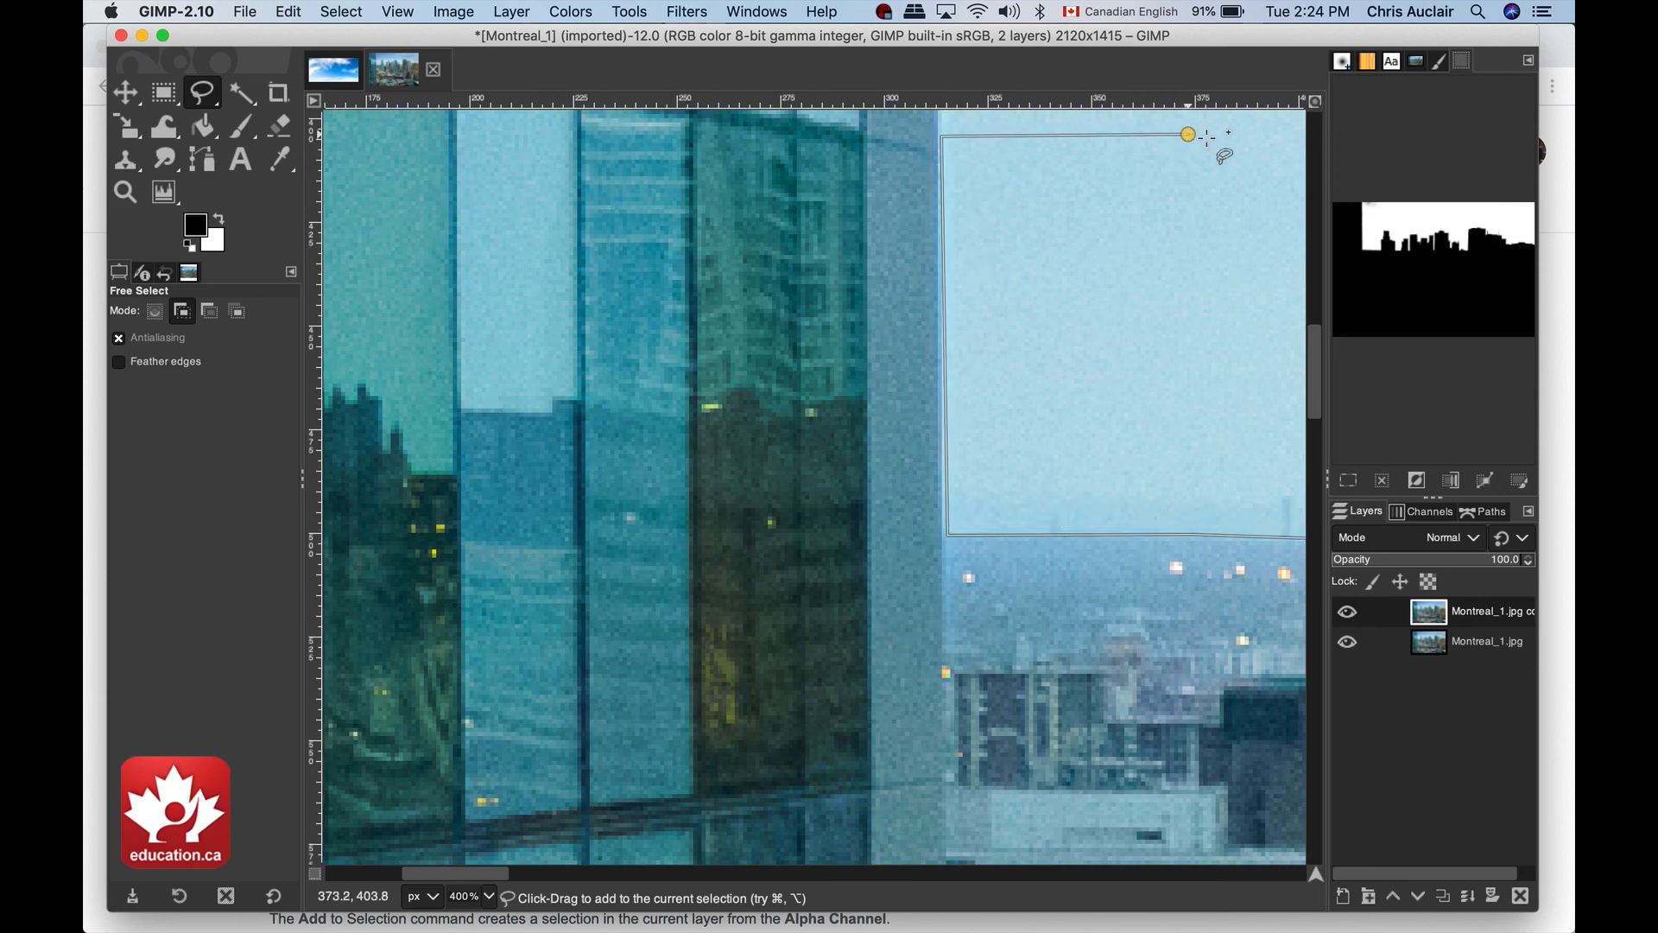
scroll(1123, 138, right, 10)
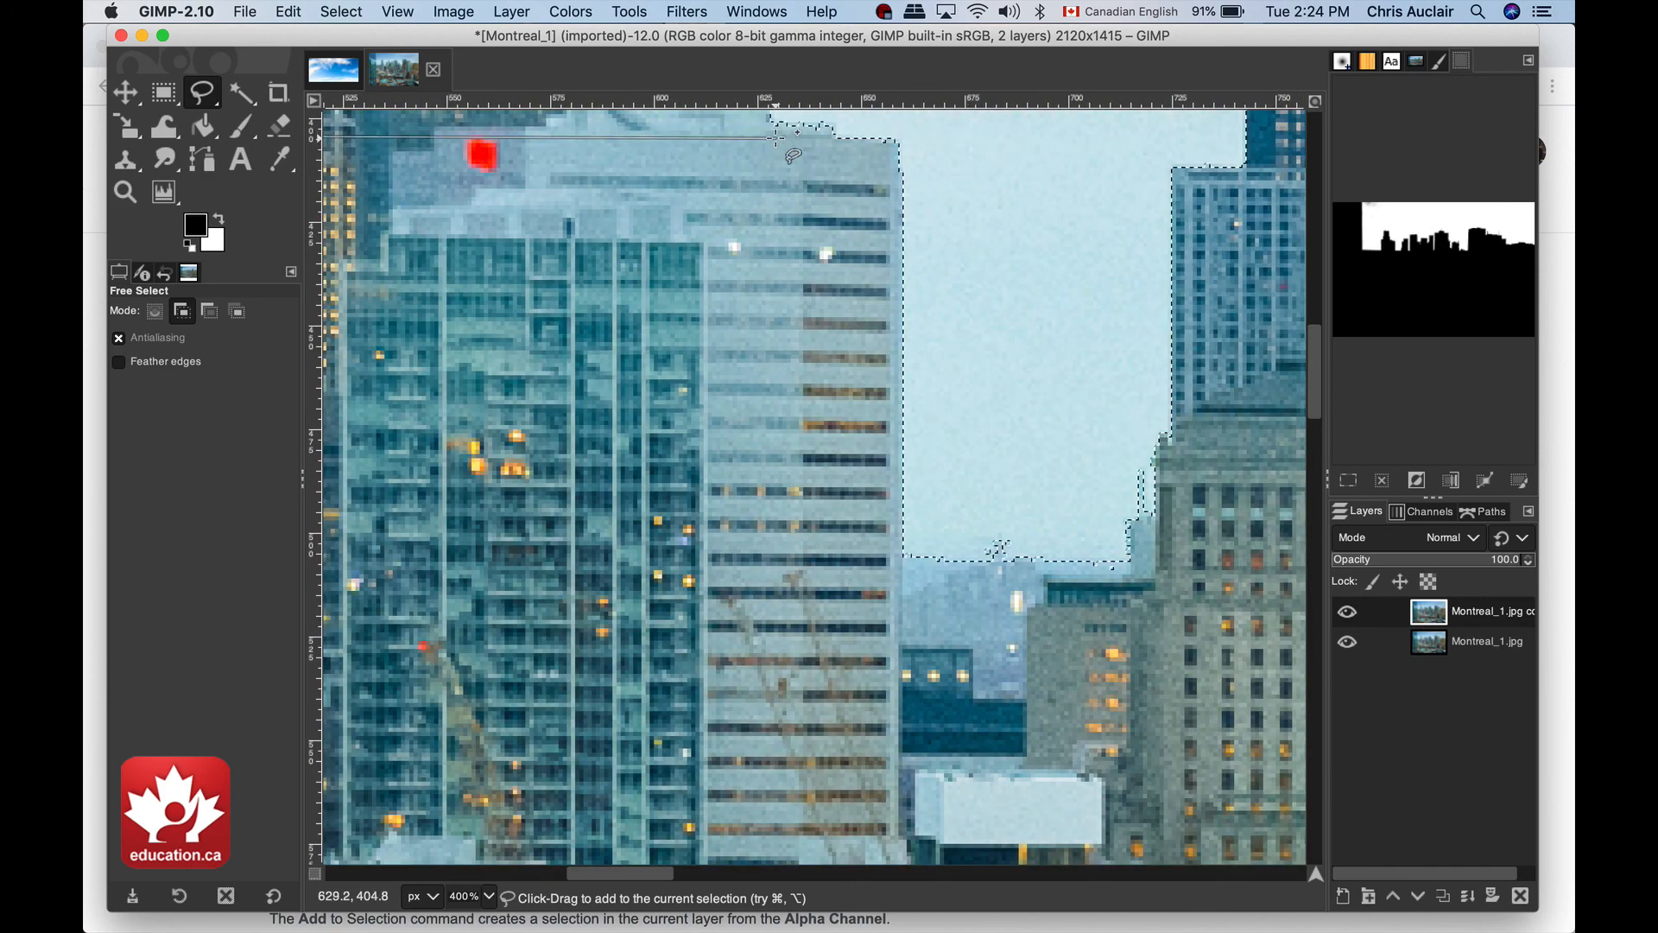
scroll(777, 138, left, 4)
scroll(775, 139, left, 3)
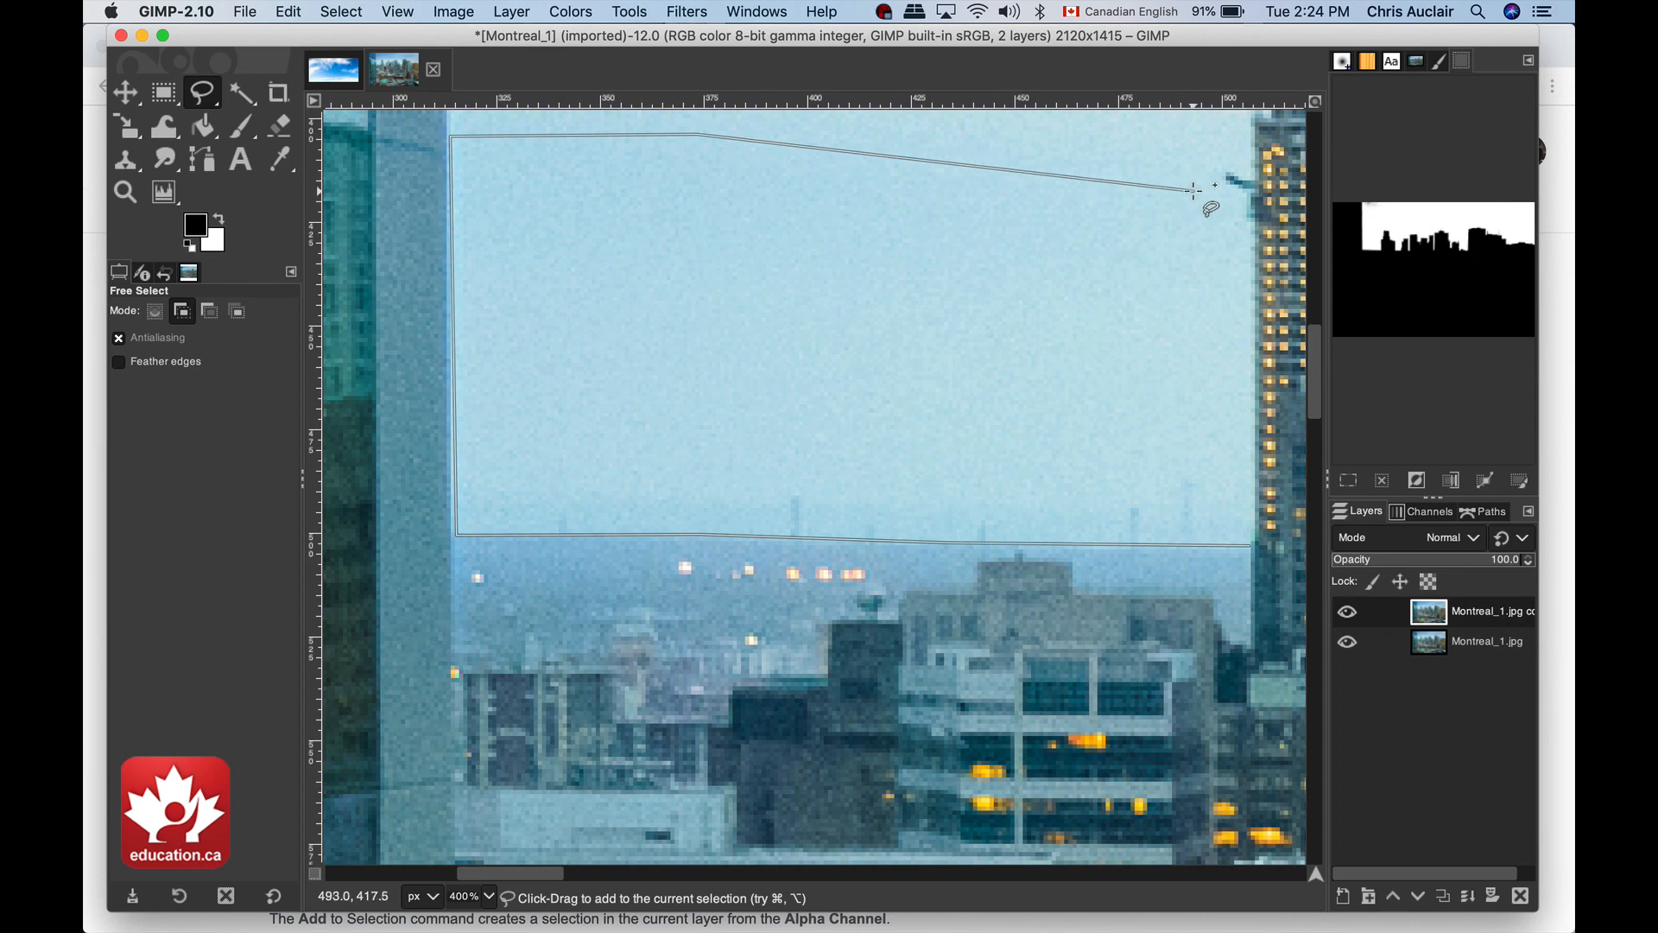
key(Return)
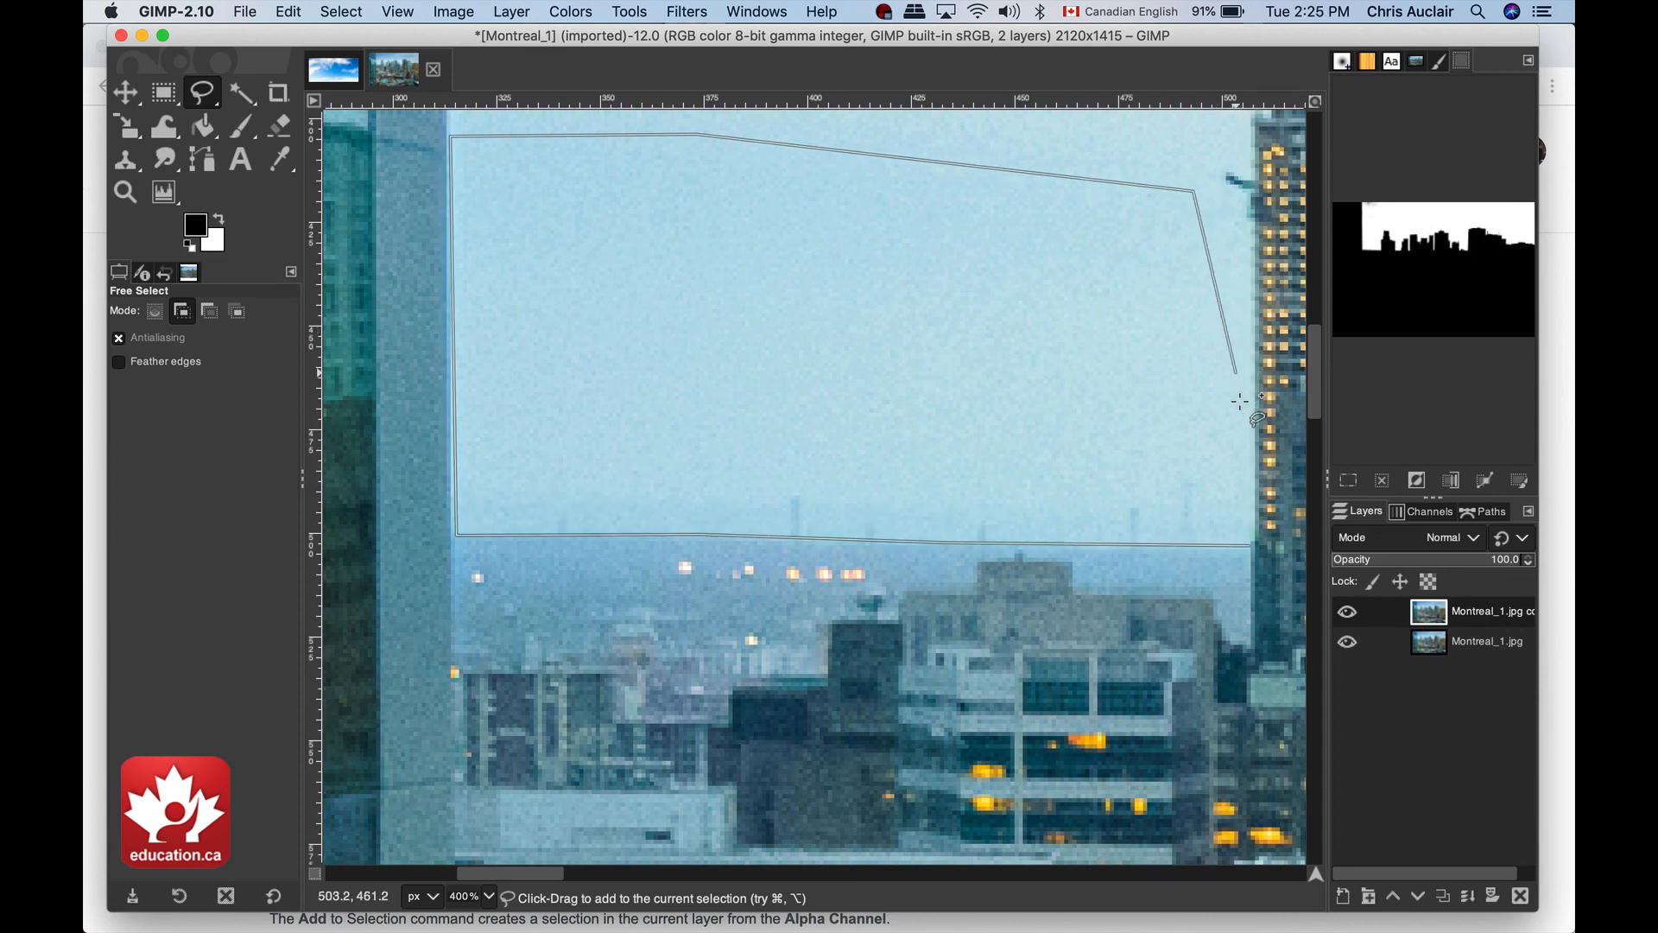
click(1248, 545)
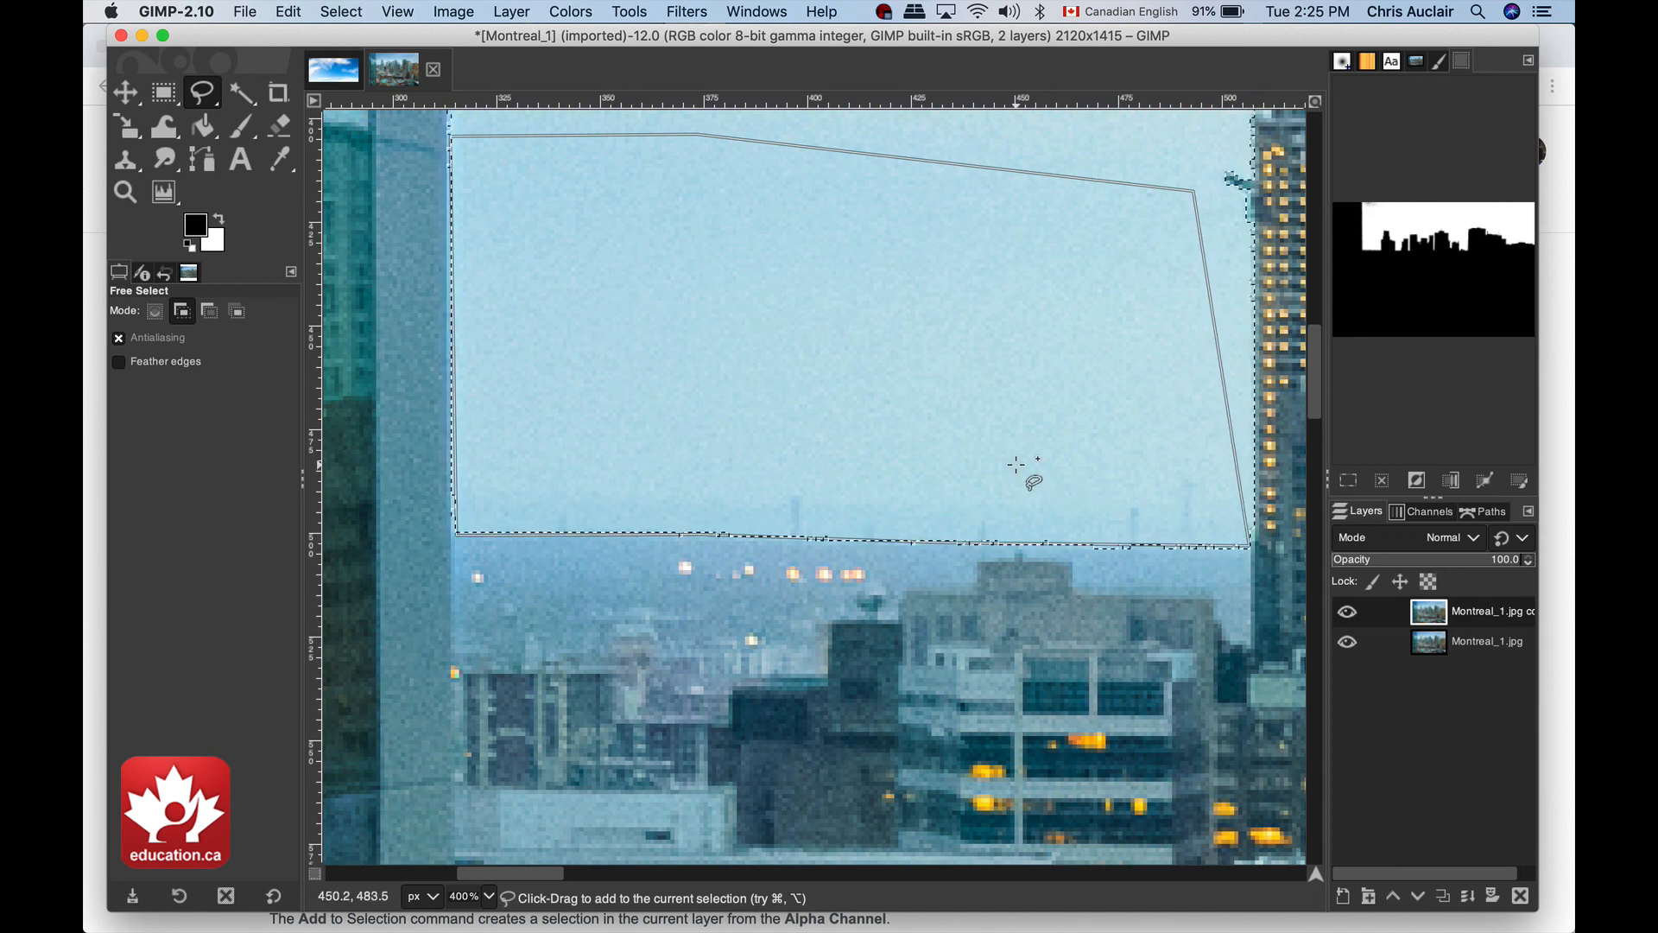
key(Return)
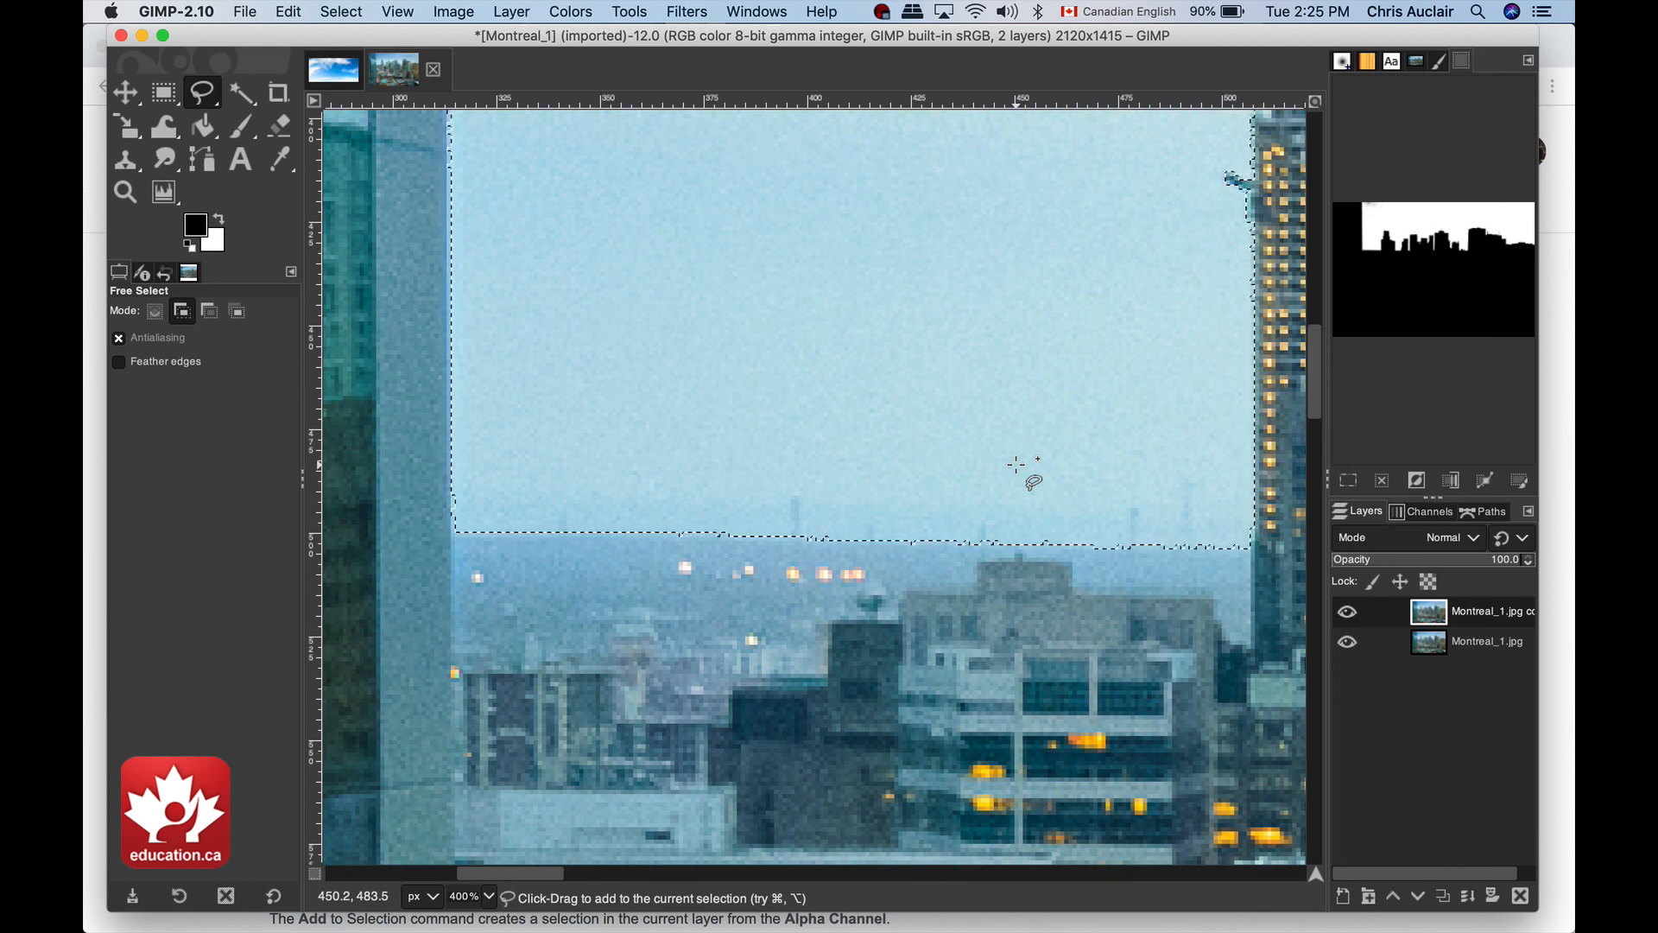
Subtract the stepped roof corner of the striped pale office building from the selection with Free Select.
scroll(1019, 466, up, 5)
scroll(1019, 466, right, 10)
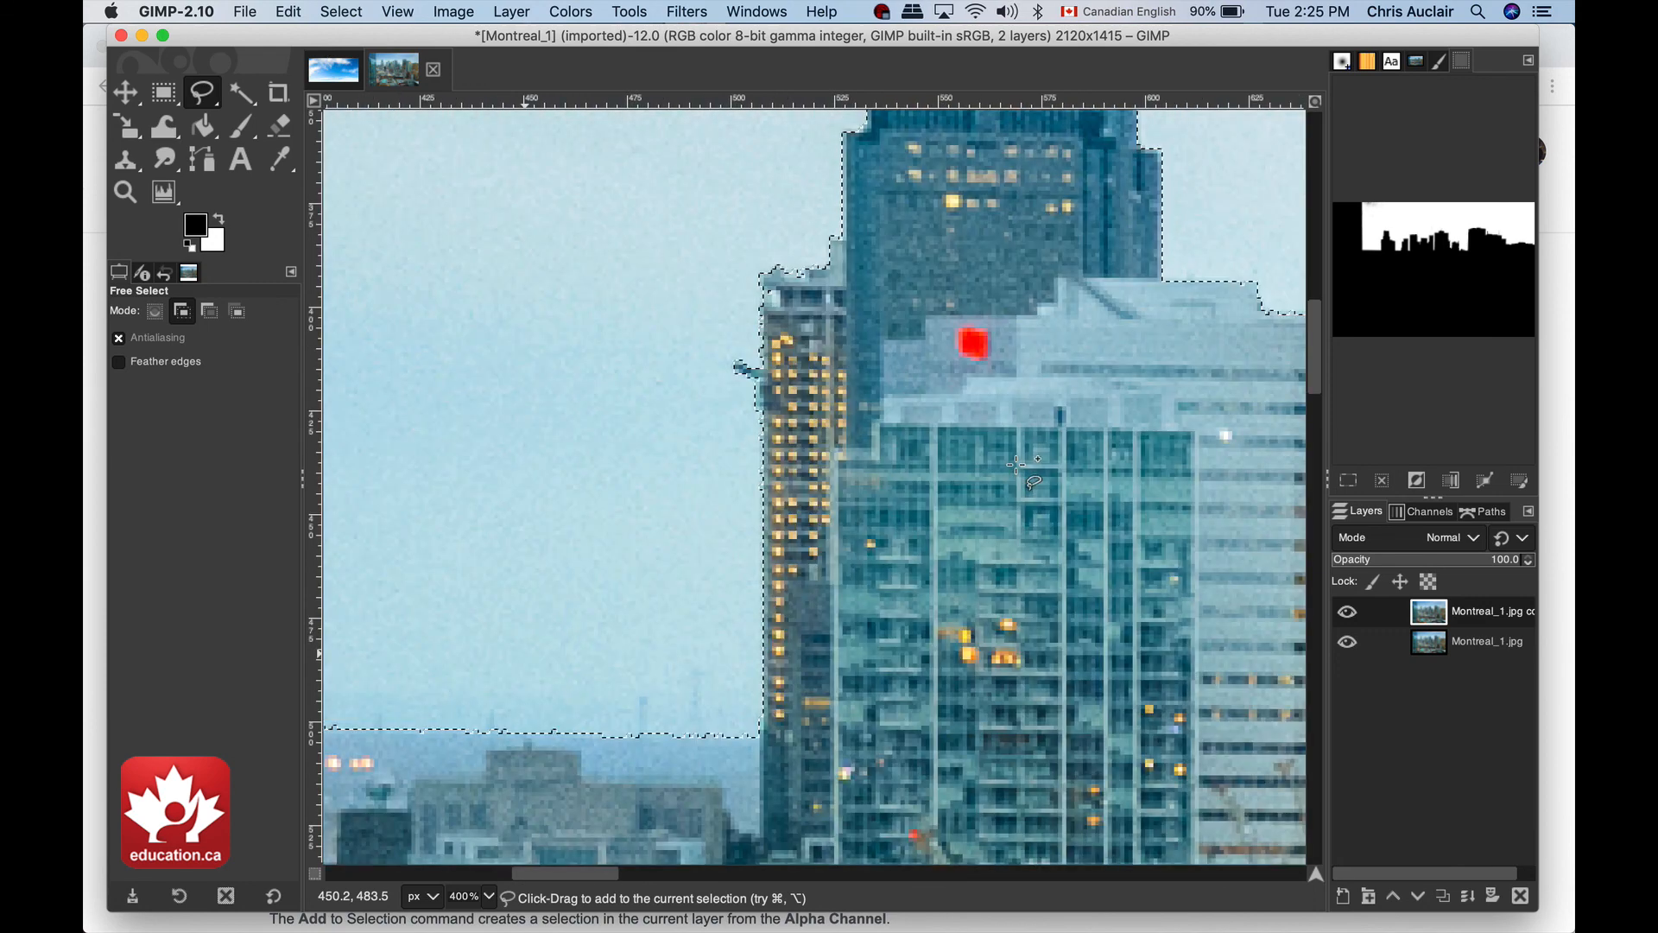
scroll(1024, 471, up, 5)
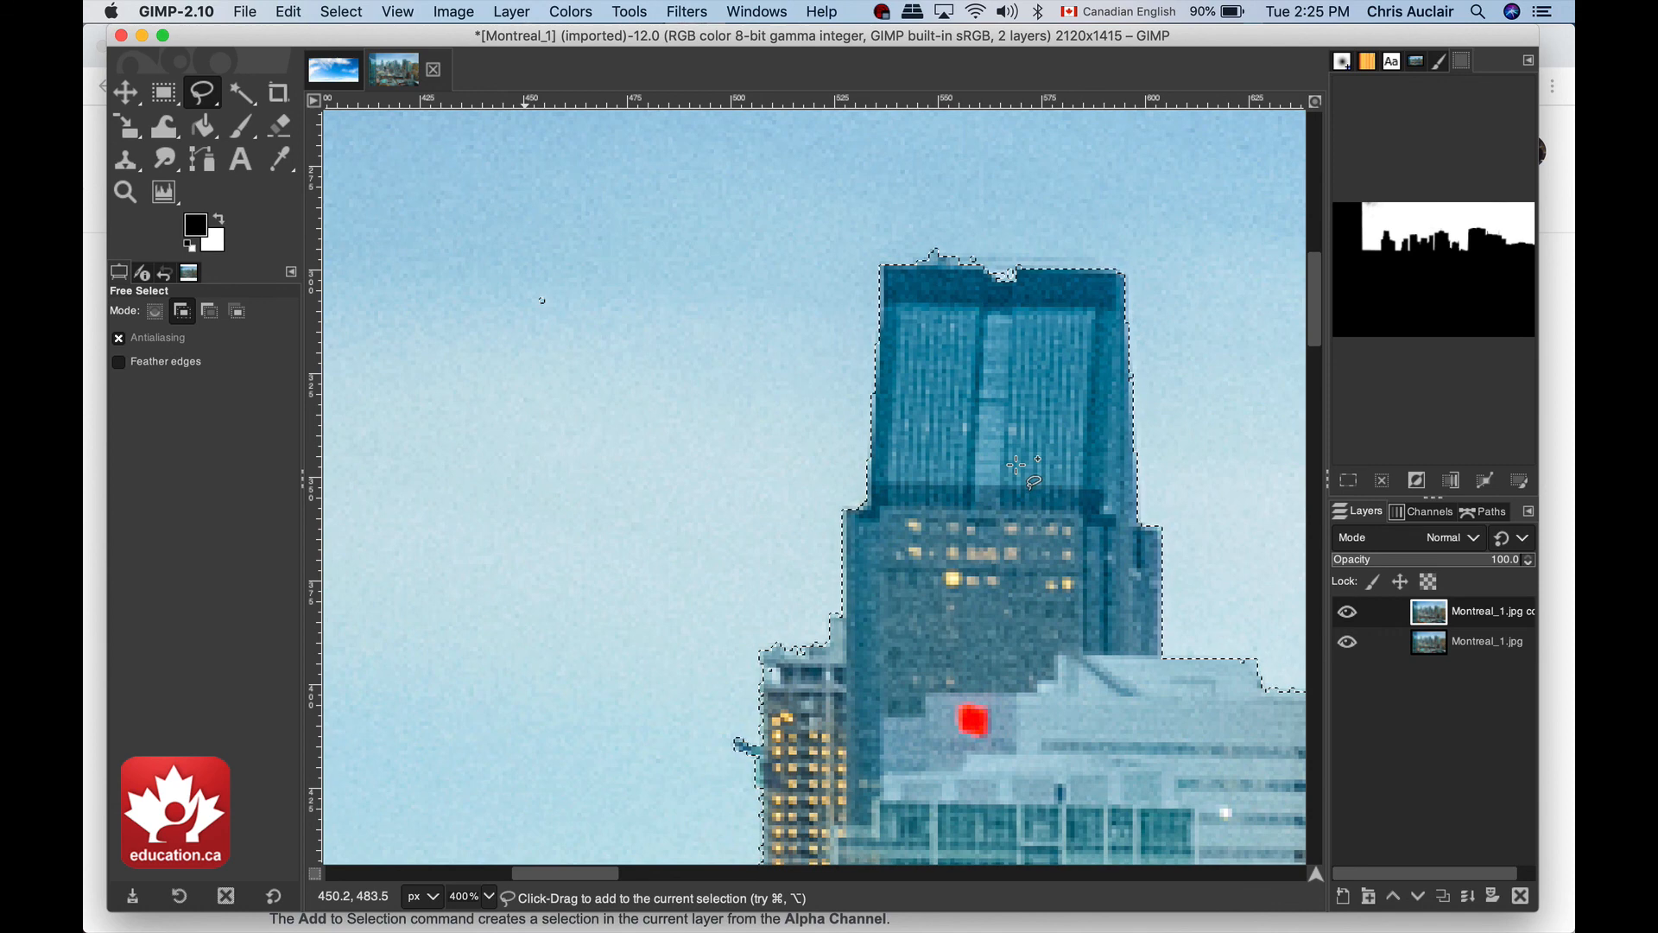
scroll(1000, 372, right, 3)
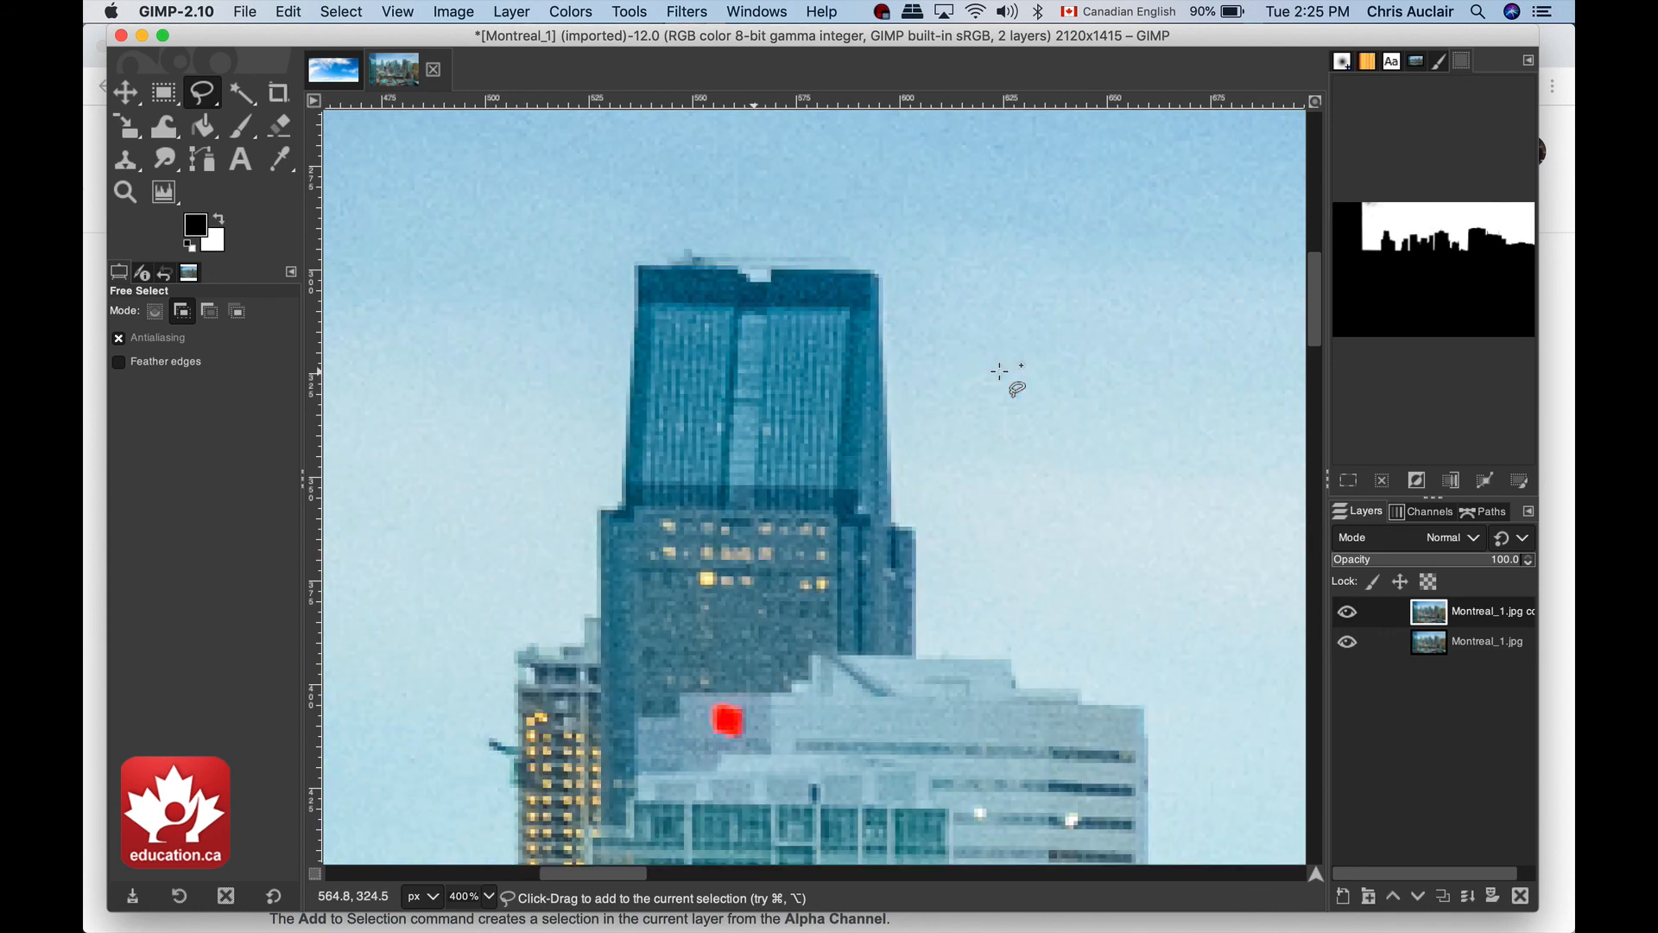
scroll(999, 371, down, 1)
scroll(999, 371, left, 2)
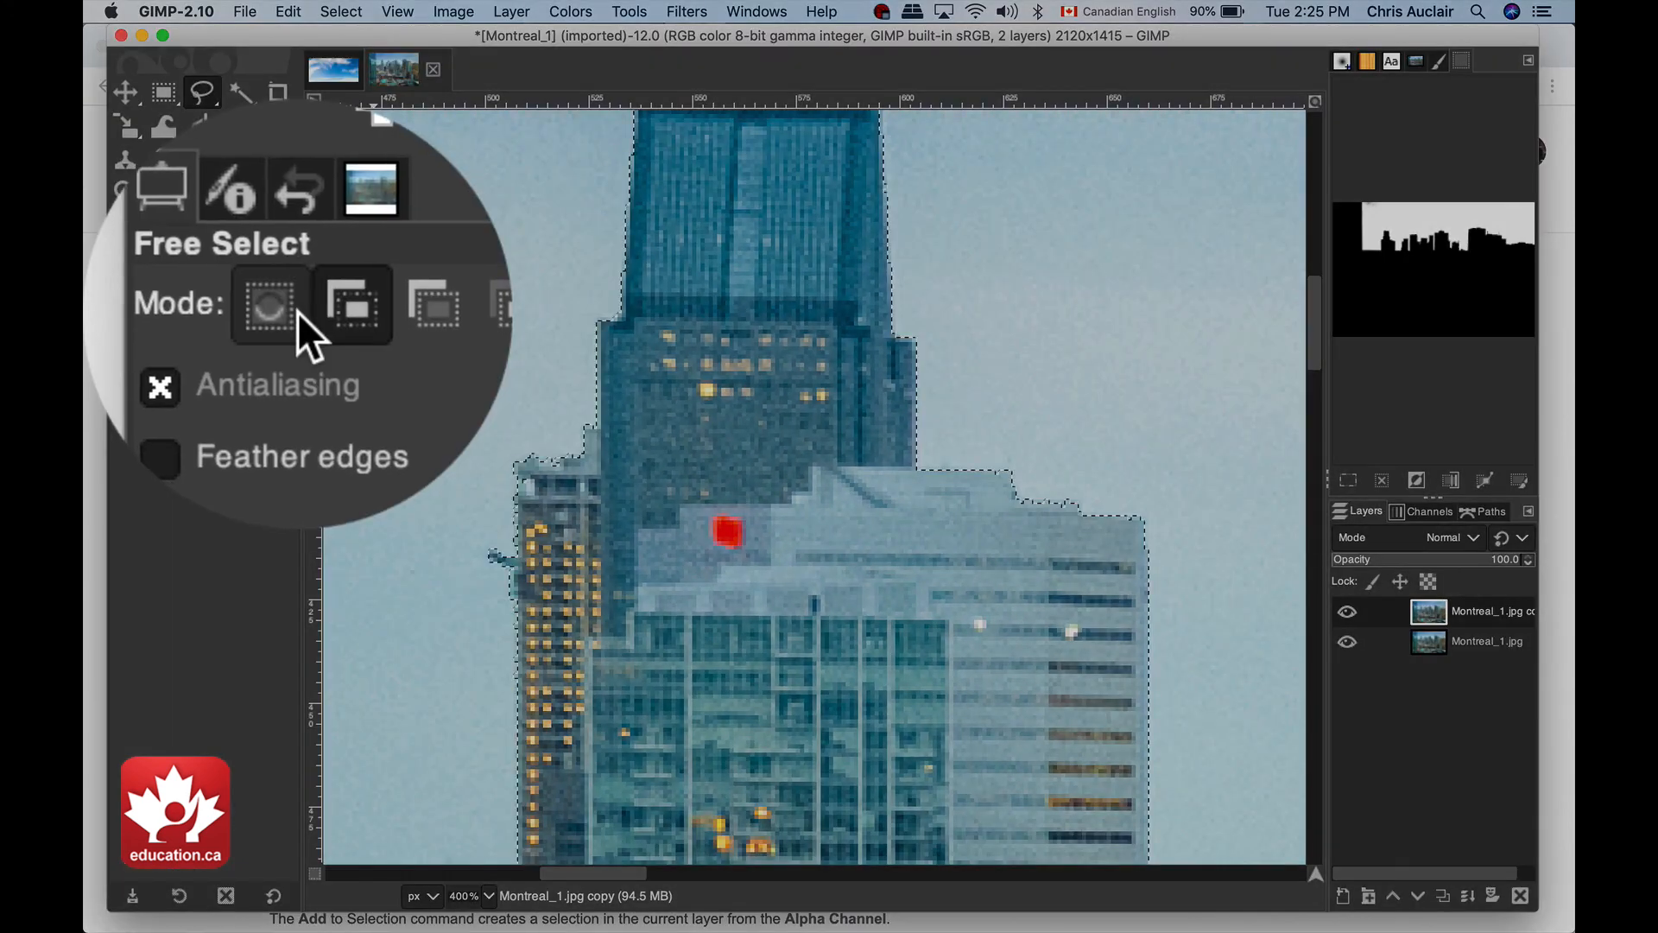
click(209, 310)
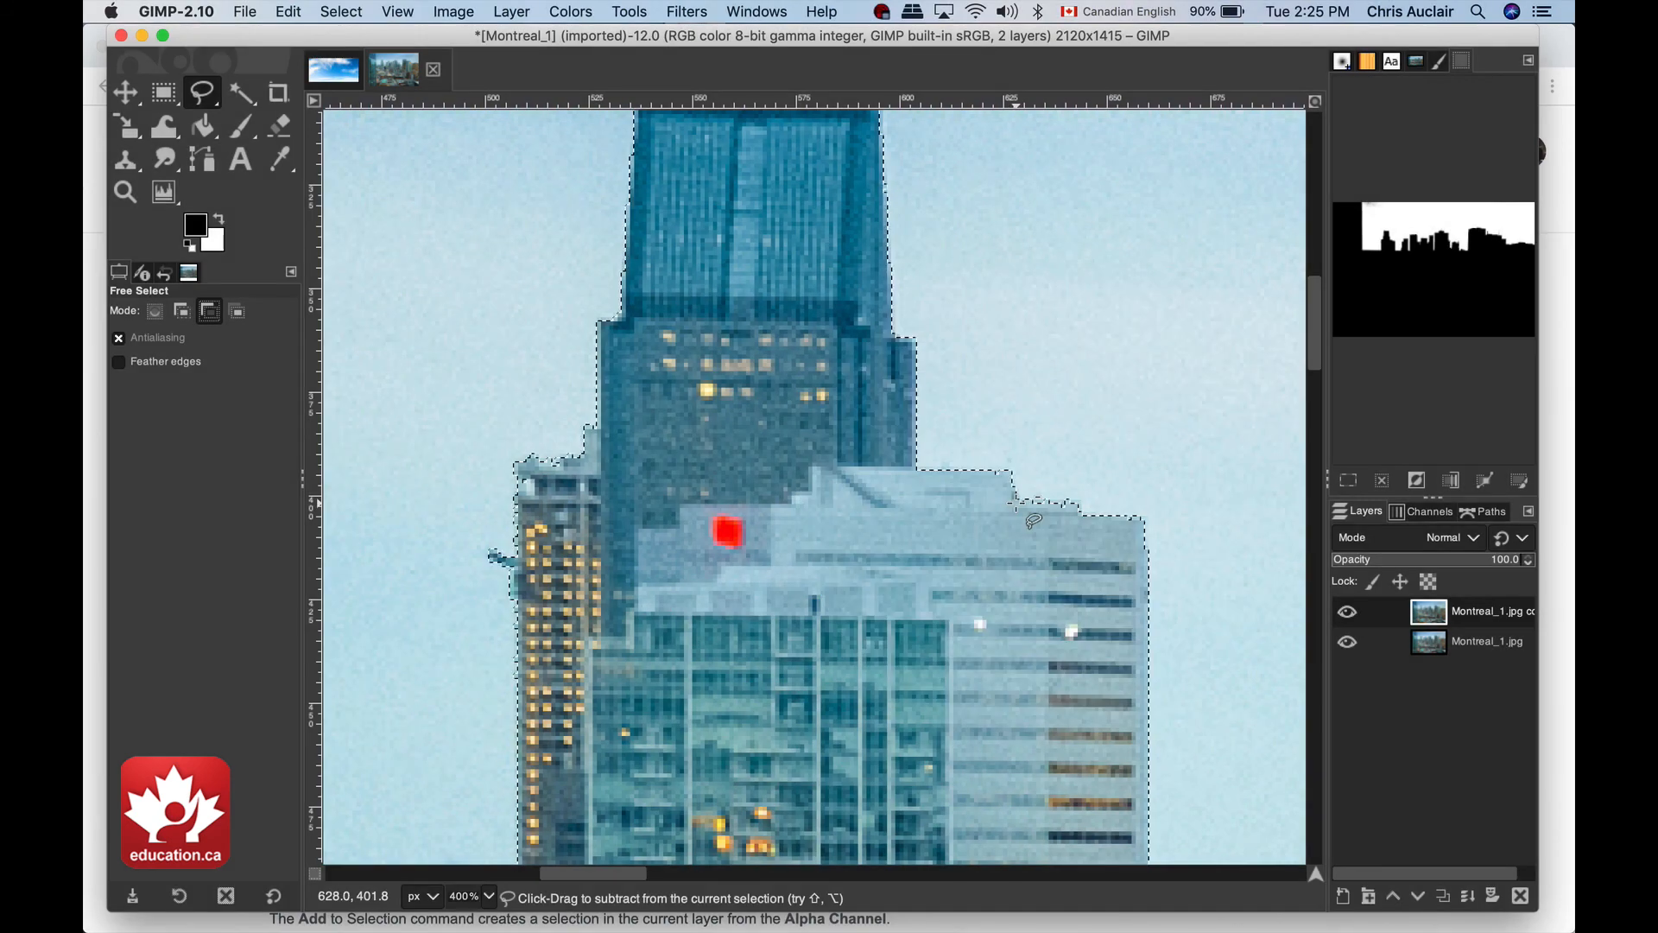
click(1016, 503)
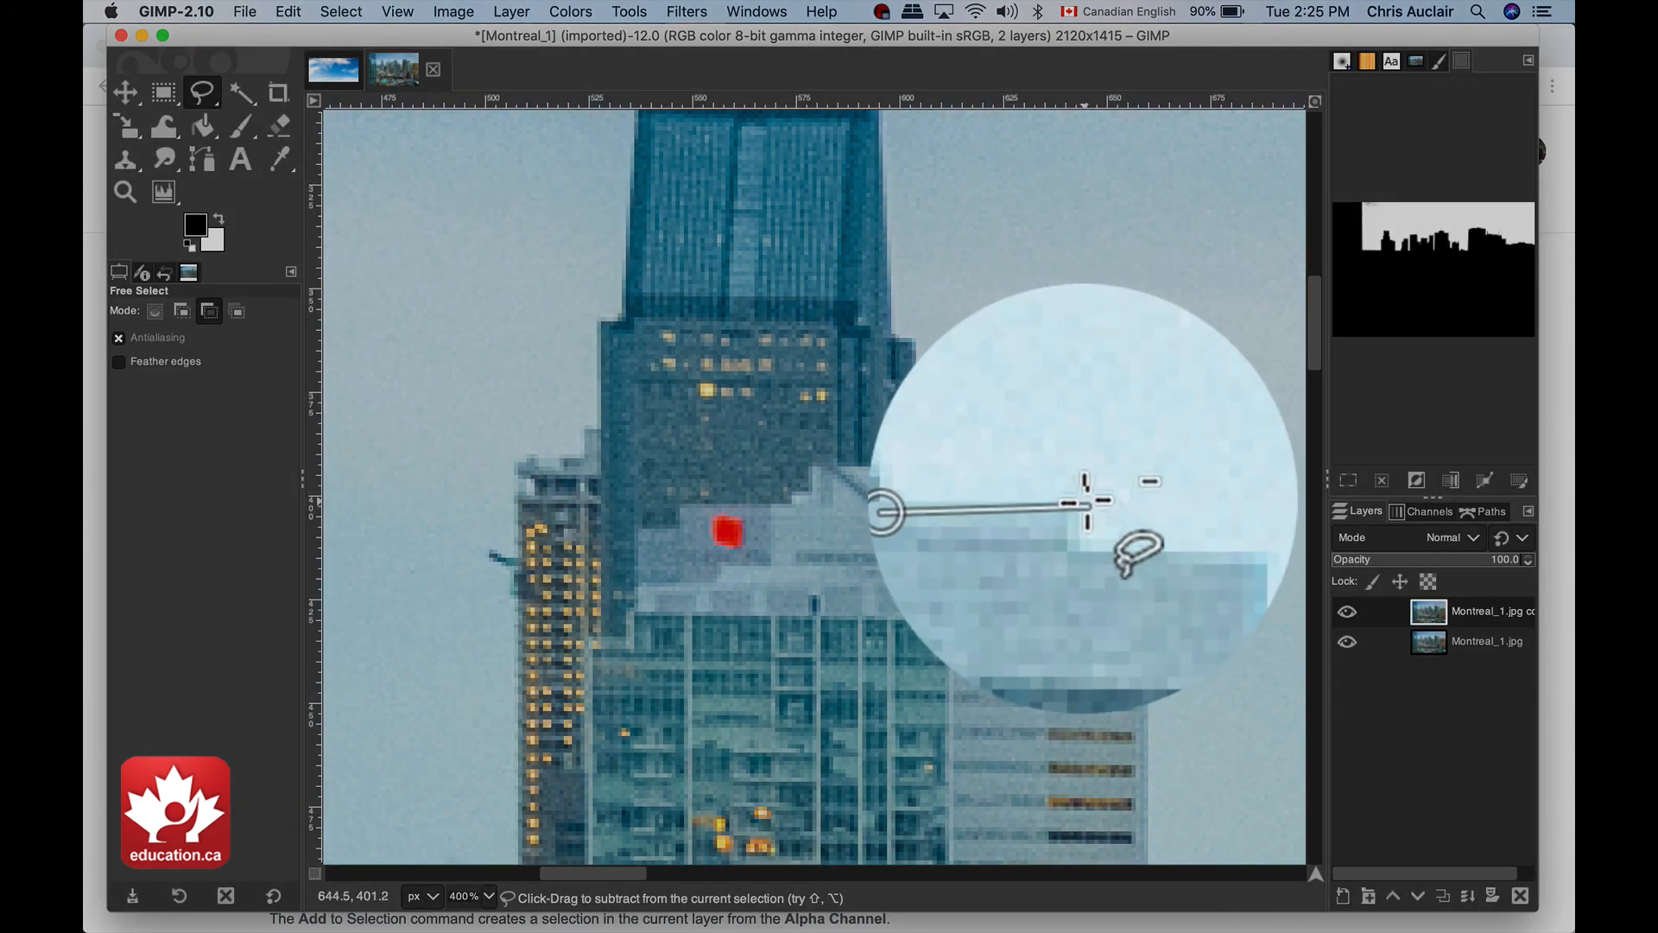
click(1085, 499)
click(1084, 521)
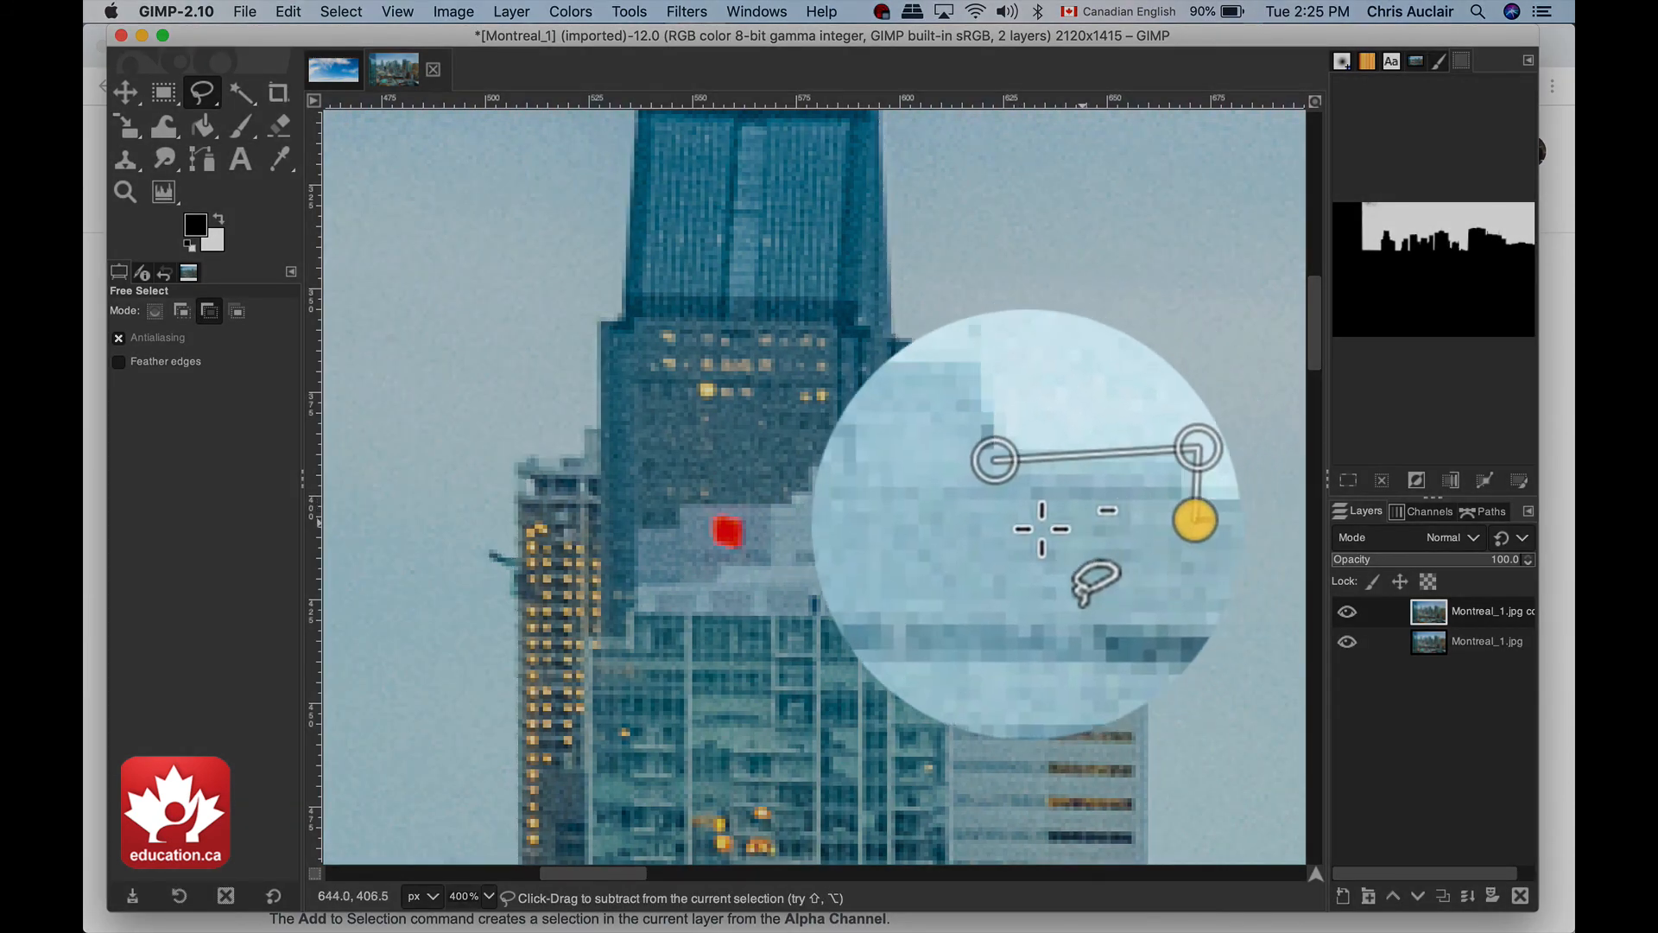
double_click(1022, 520)
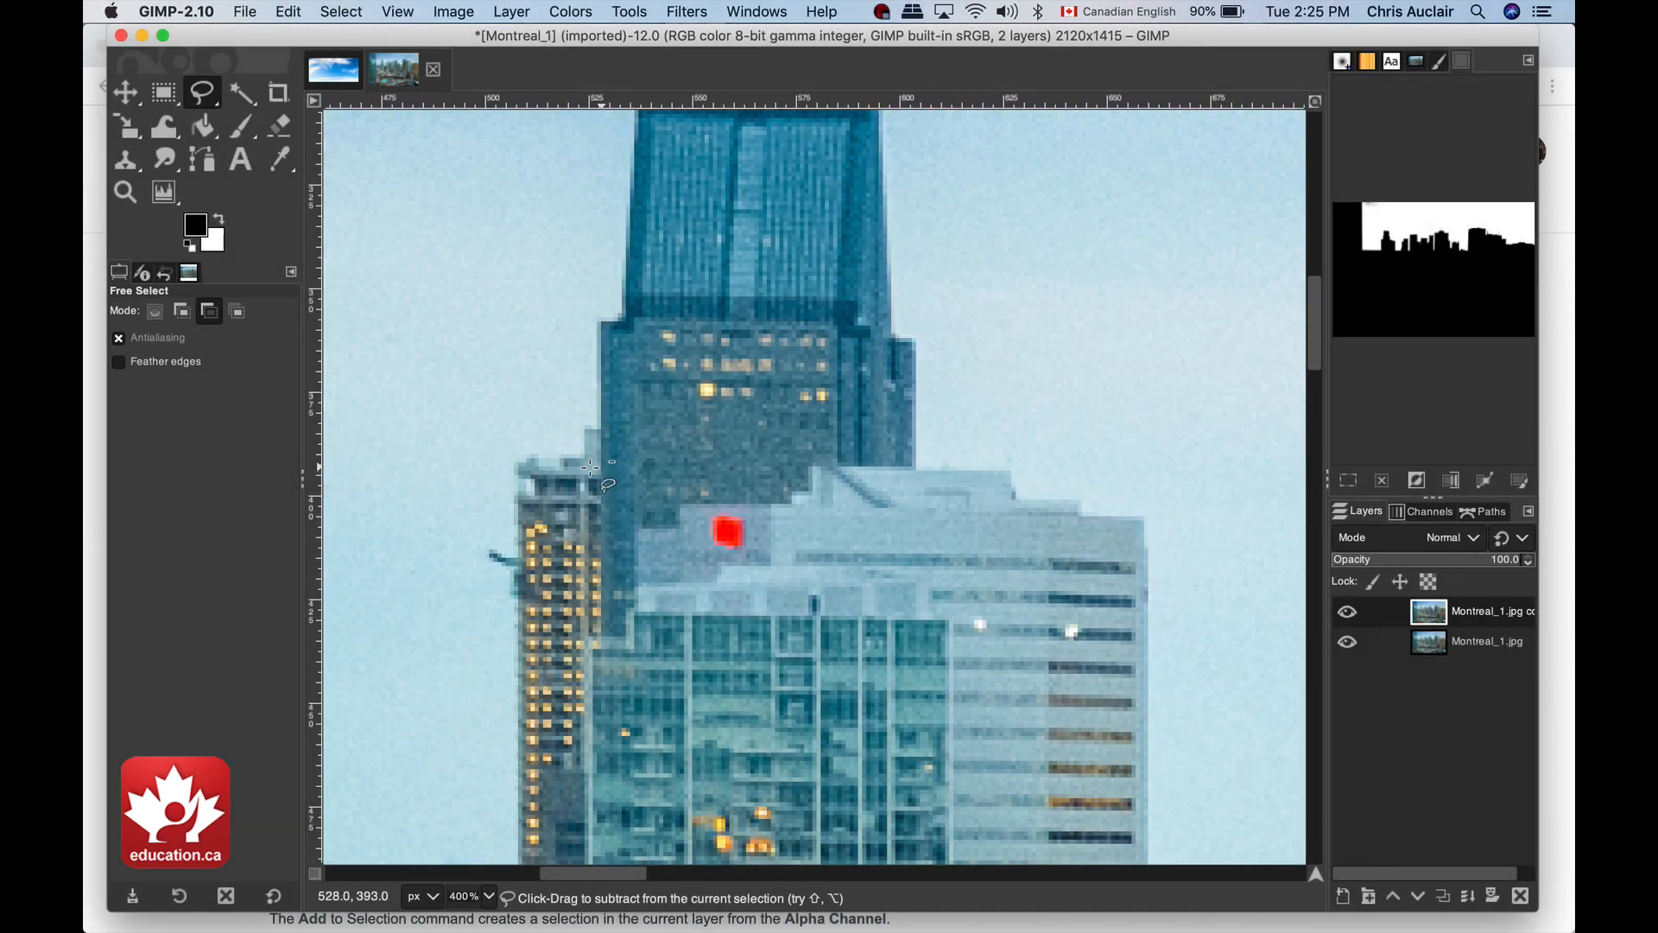
Subtract the roof edge of the narrow lit tower, just west of the dark skyscraper, from the selection.
click(585, 460)
click(527, 458)
click(525, 476)
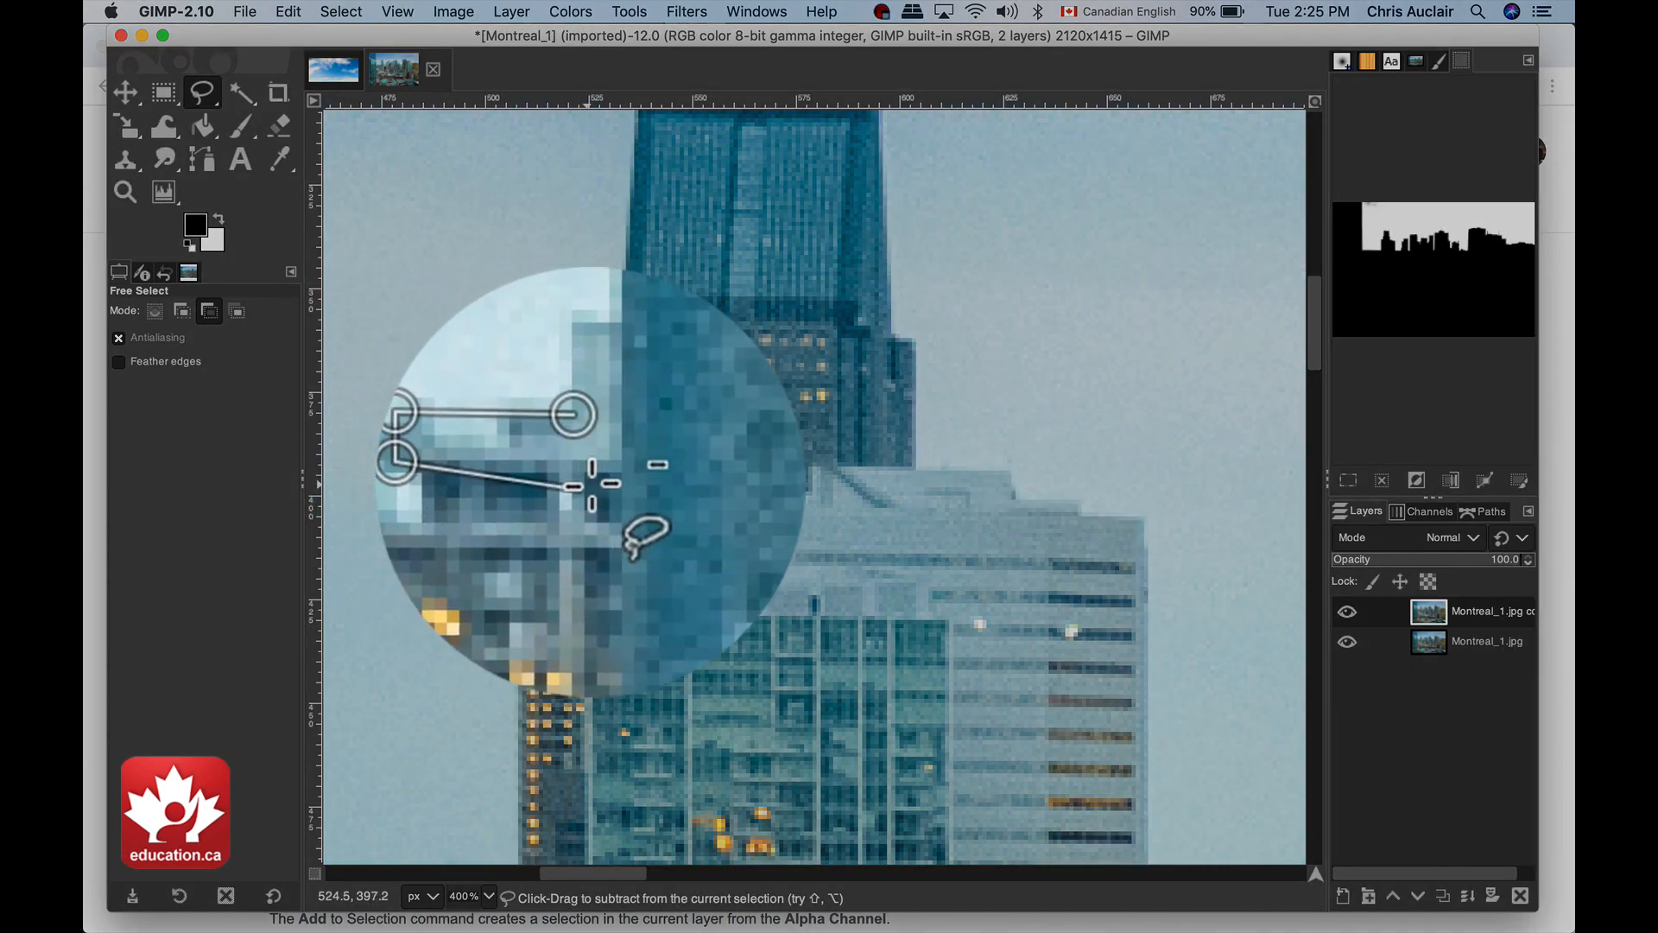
click(592, 481)
click(587, 457)
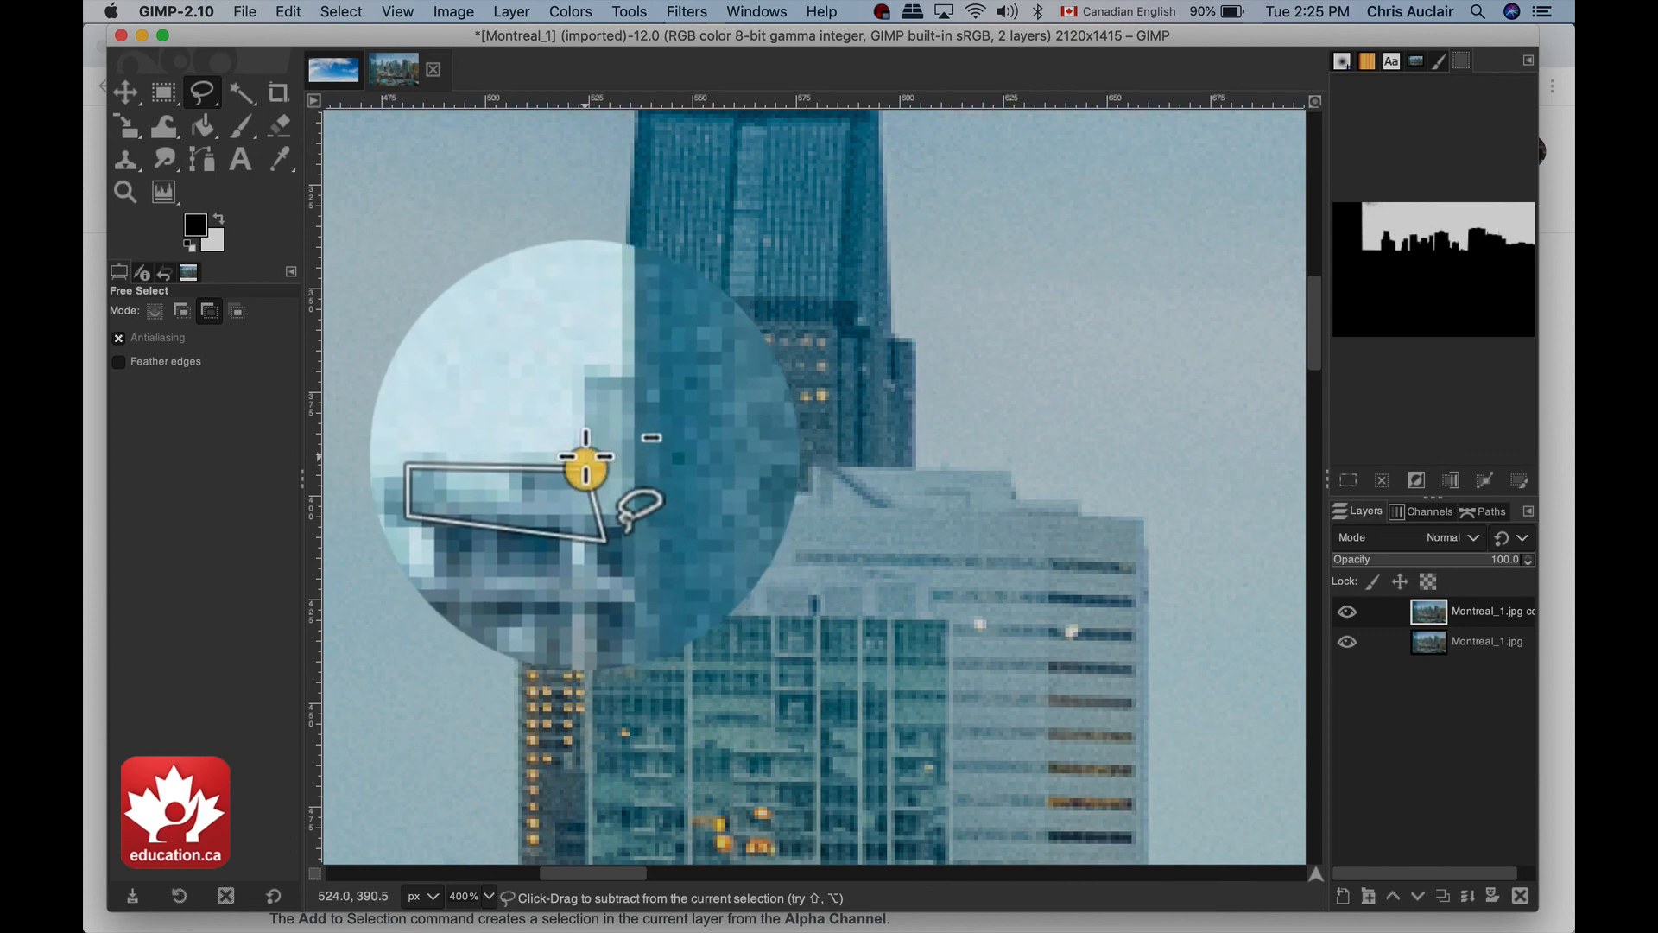
click(588, 471)
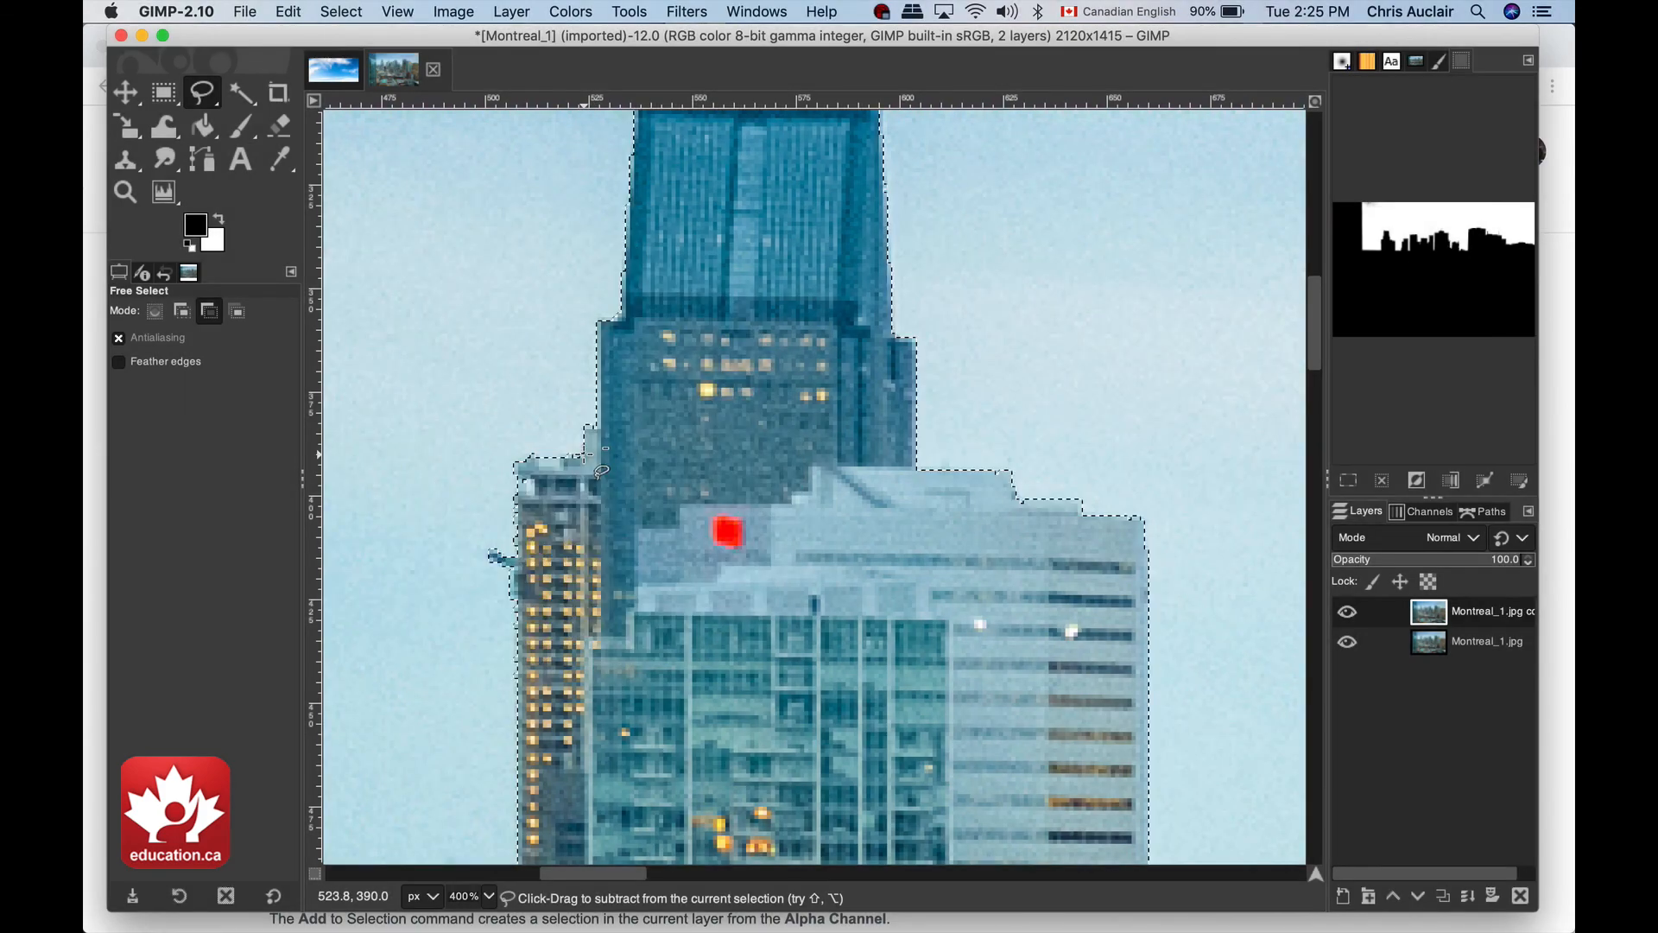
Examine the selection edge along the rooftops from the striped office building to the Courtyard building.
scroll(734, 480, right, 10)
scroll(760, 482, down, 8)
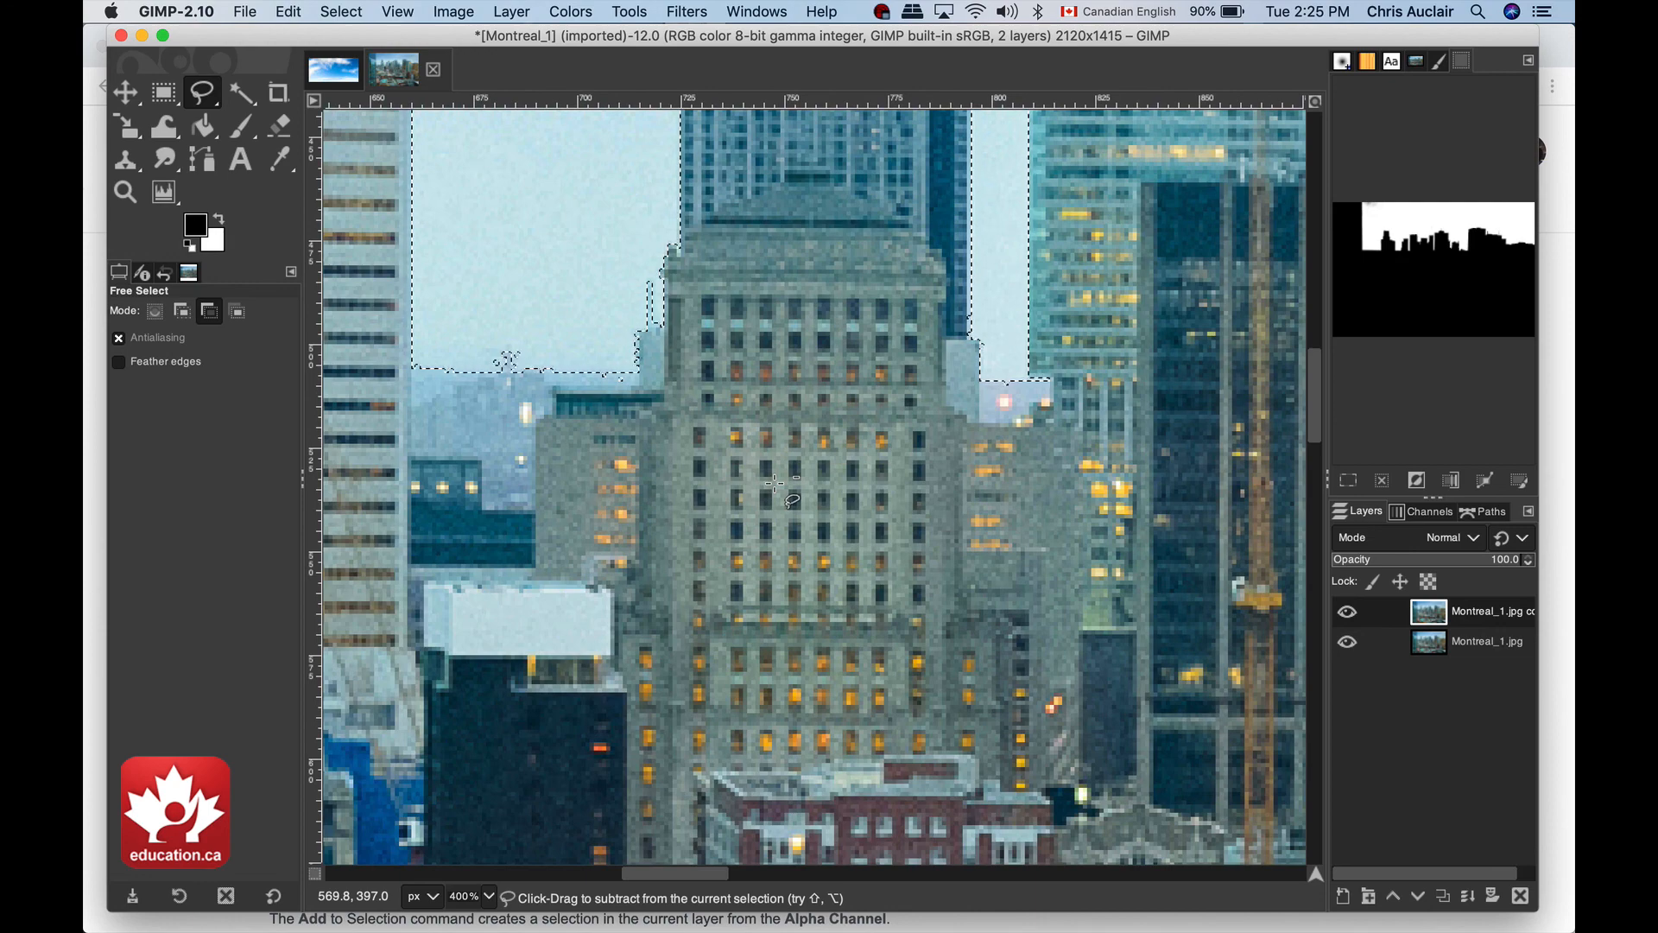
scroll(774, 484, up, 6)
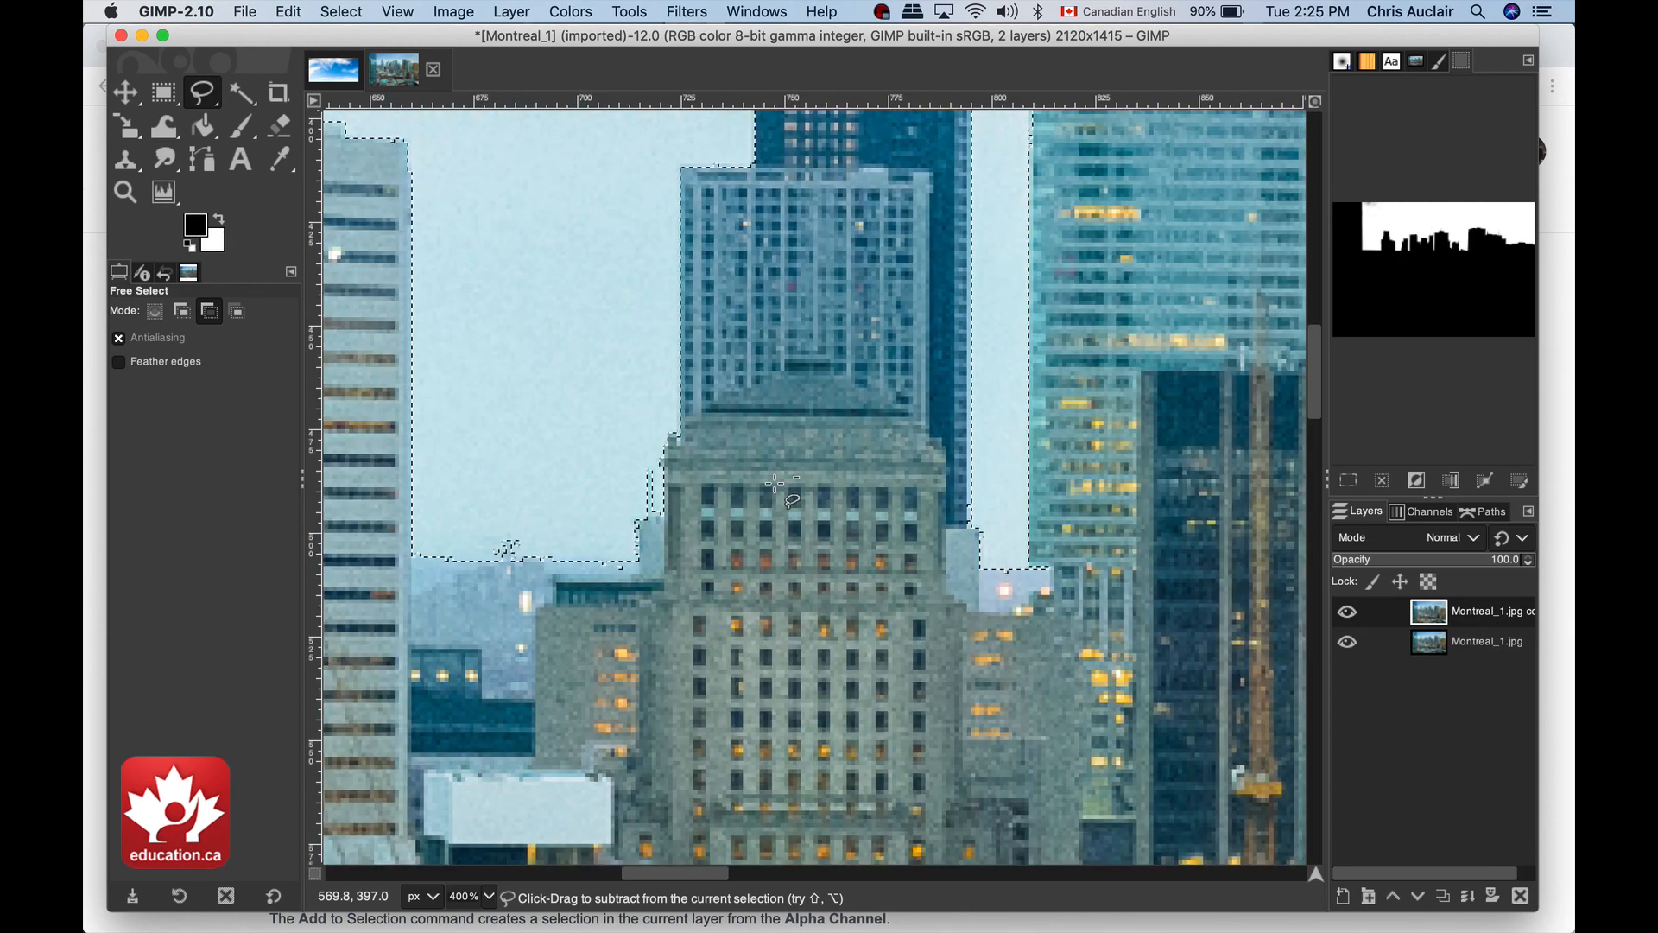
scroll(775, 484, right, 3)
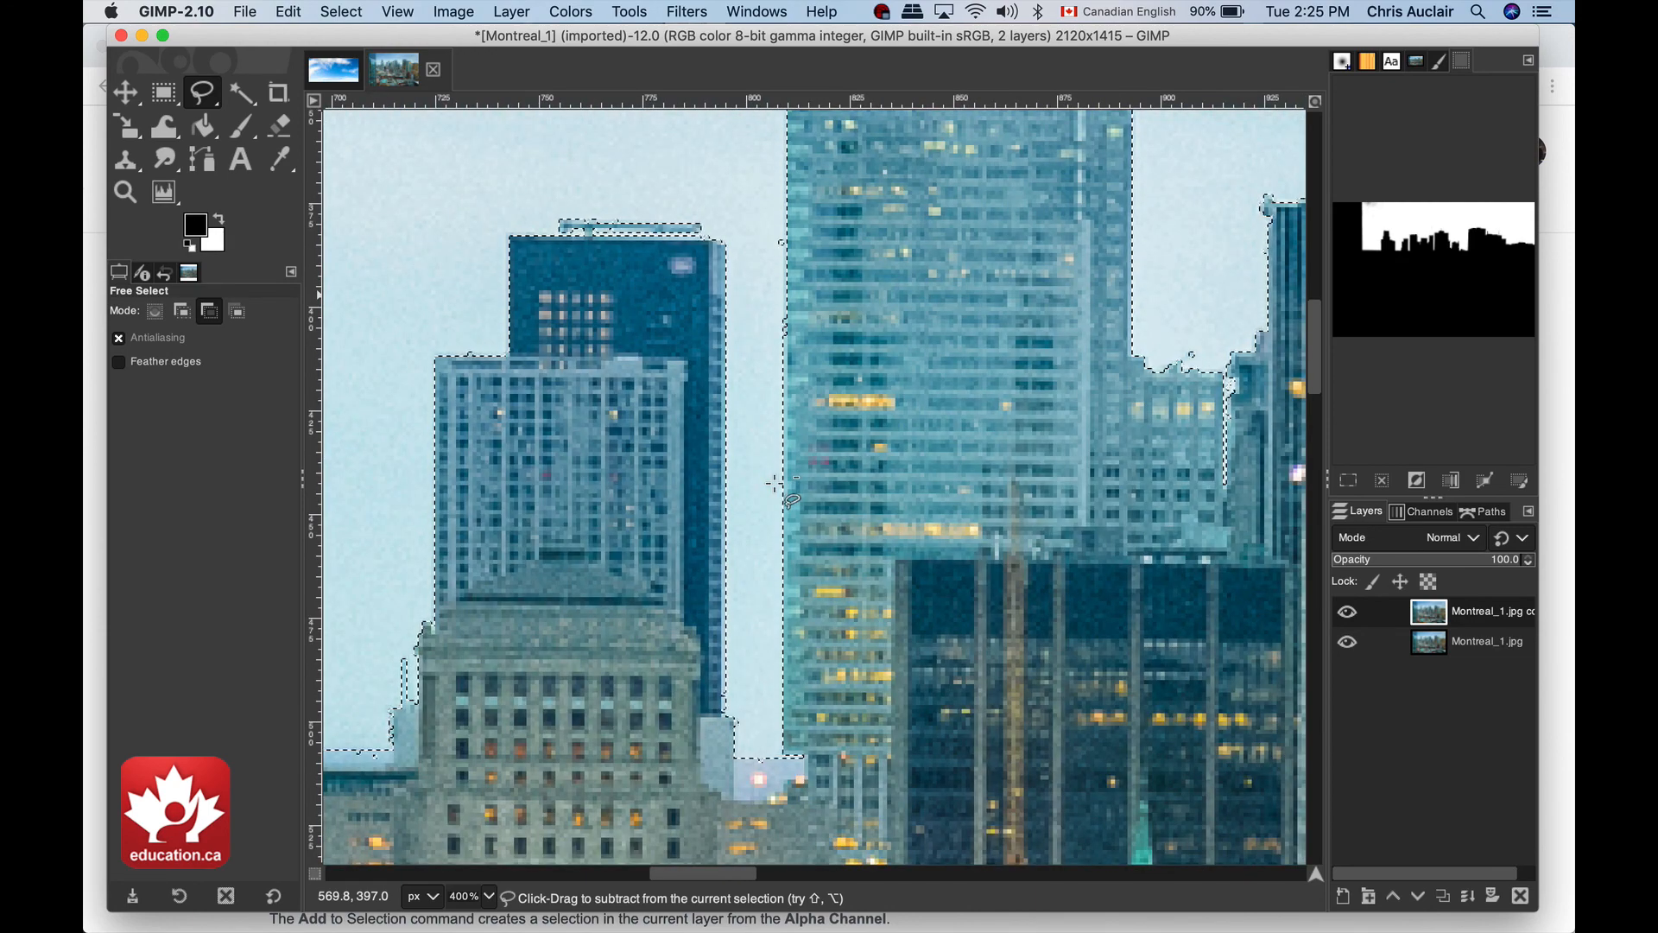
scroll(740, 428, up, 9)
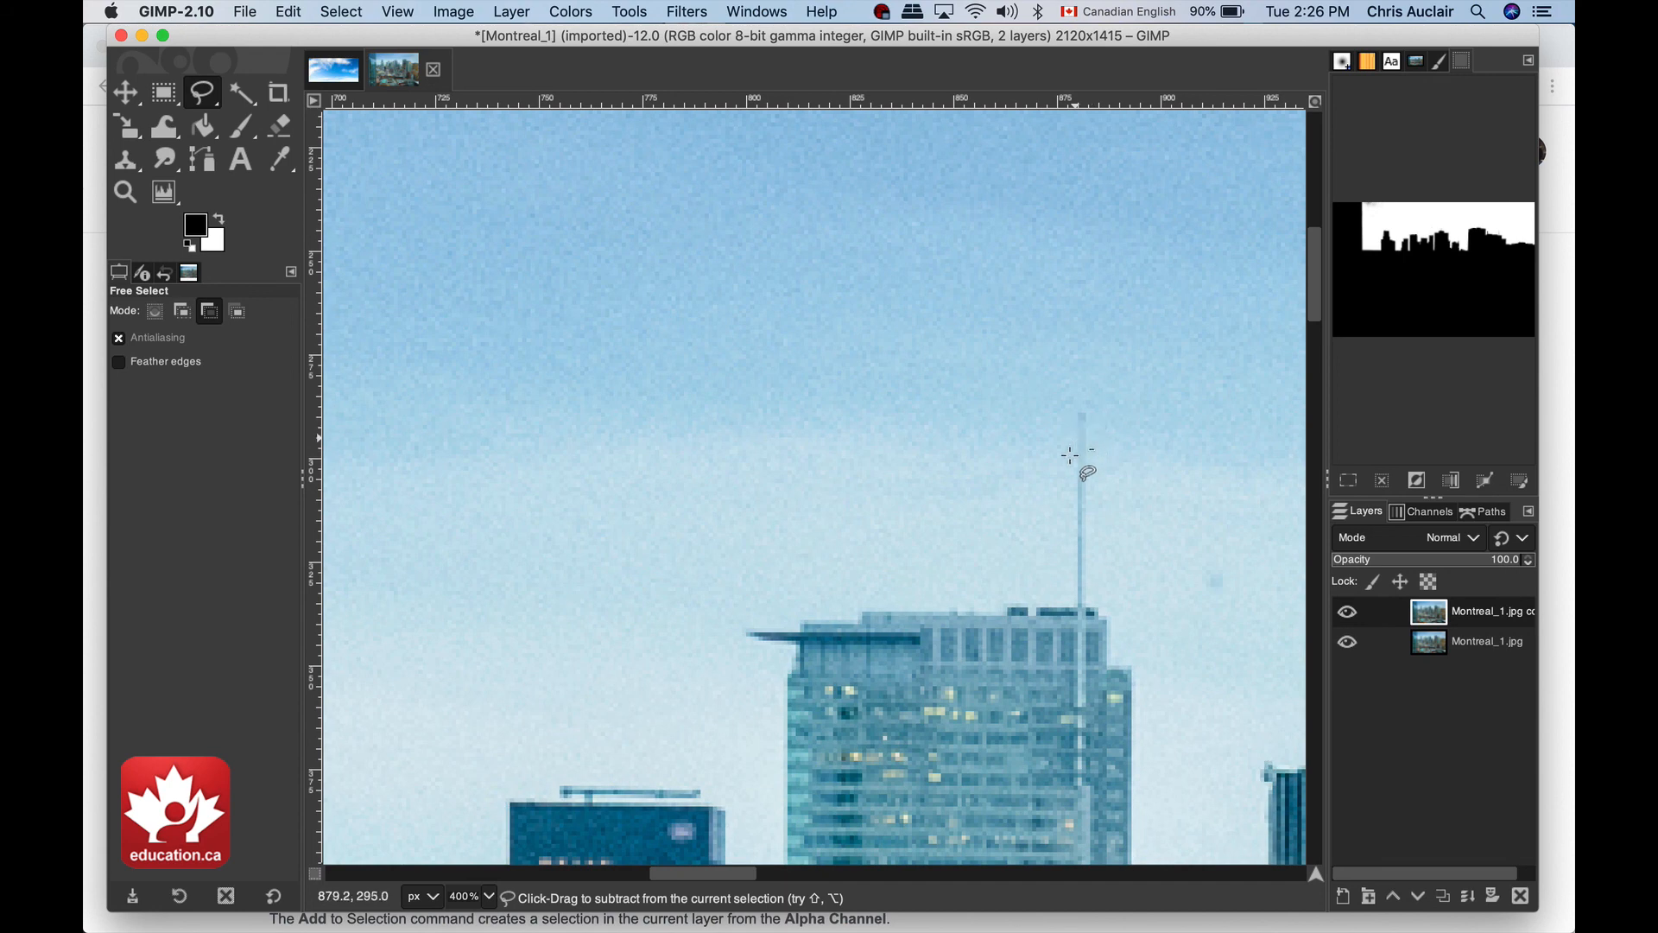
scroll(1002, 575, down, 3)
scroll(1002, 575, right, 4)
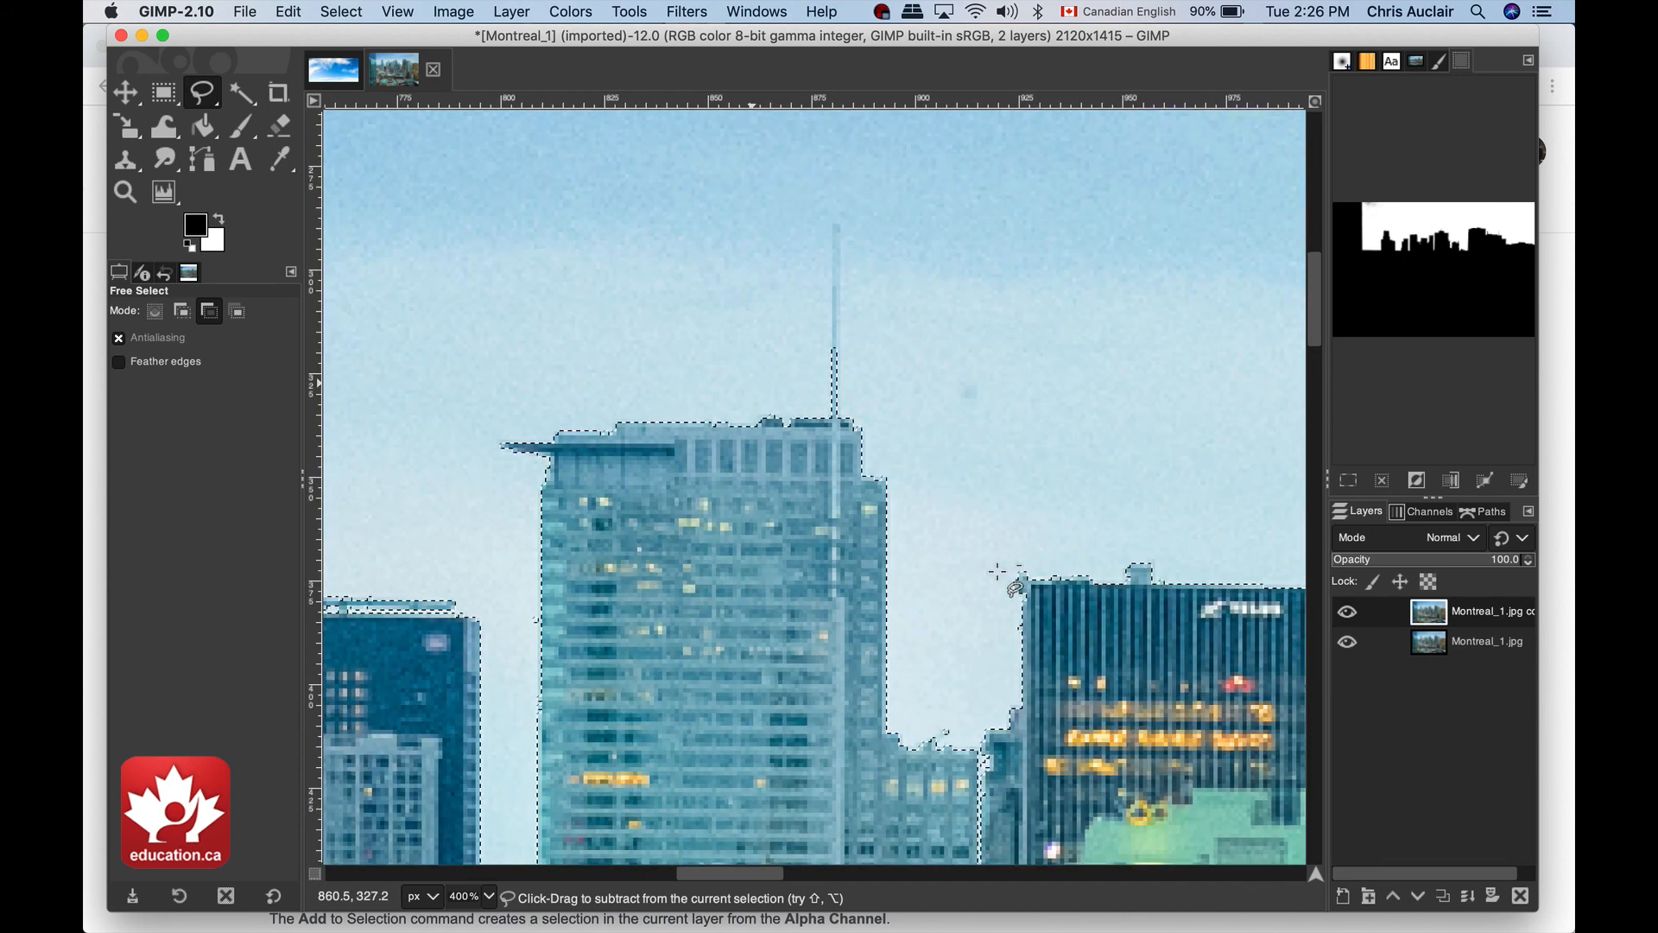
scroll(1002, 574, down, 6)
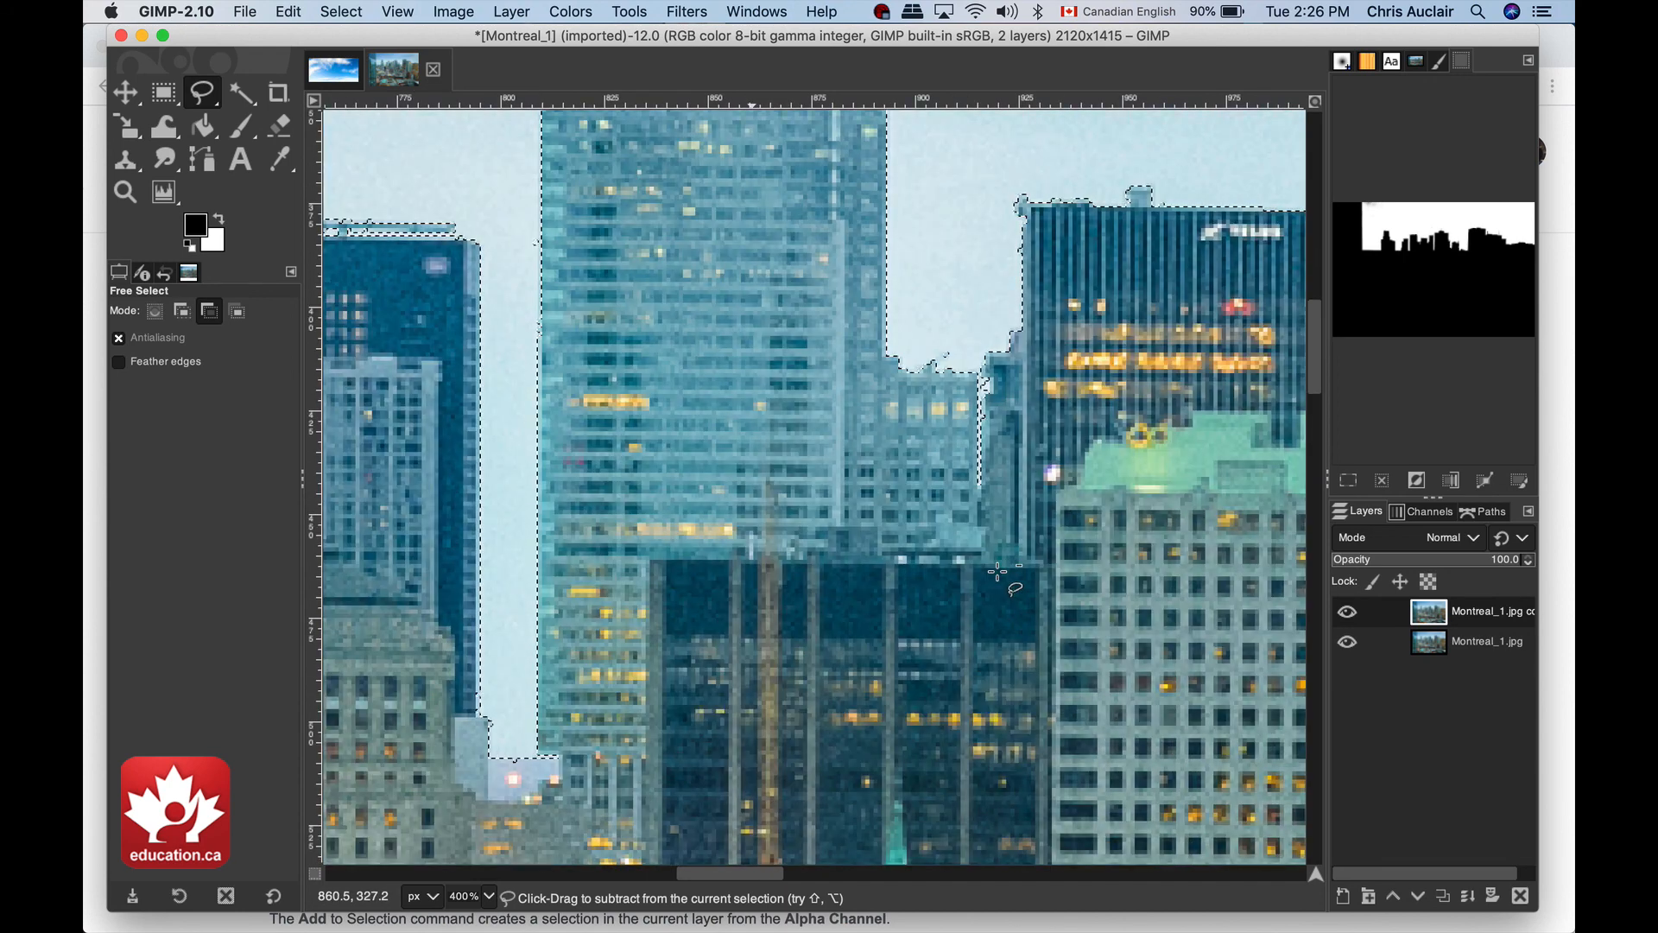
scroll(1002, 575, right, 8)
scroll(1002, 574, right, 4)
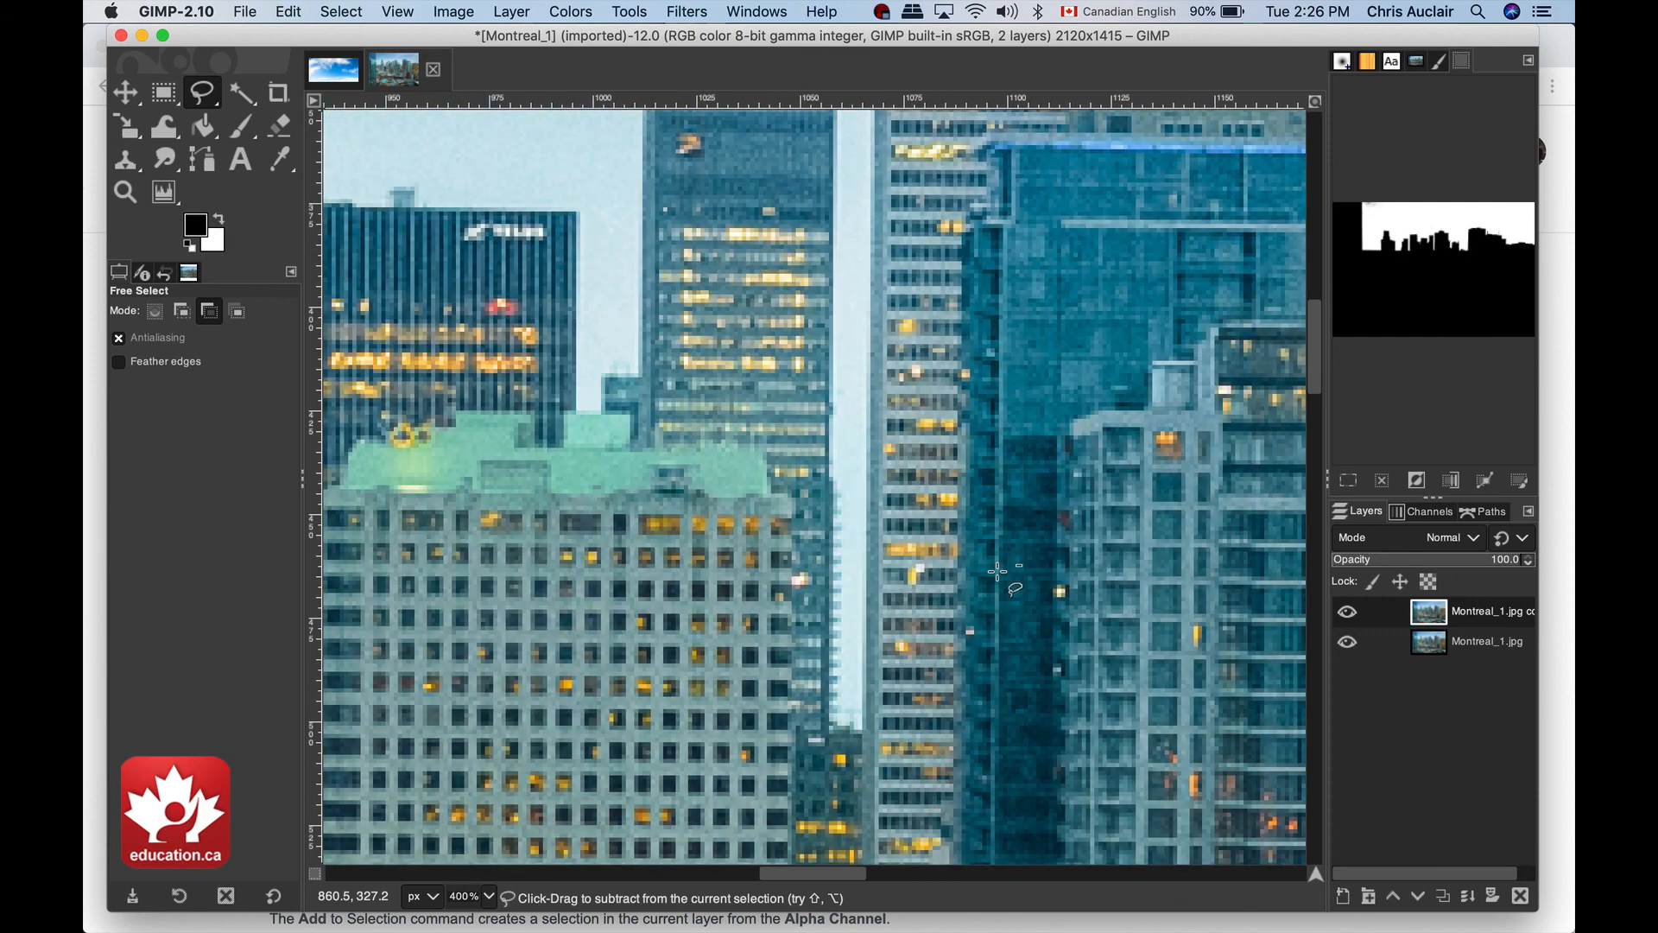
scroll(1002, 574, right, 4)
scroll(1002, 575, up, 6)
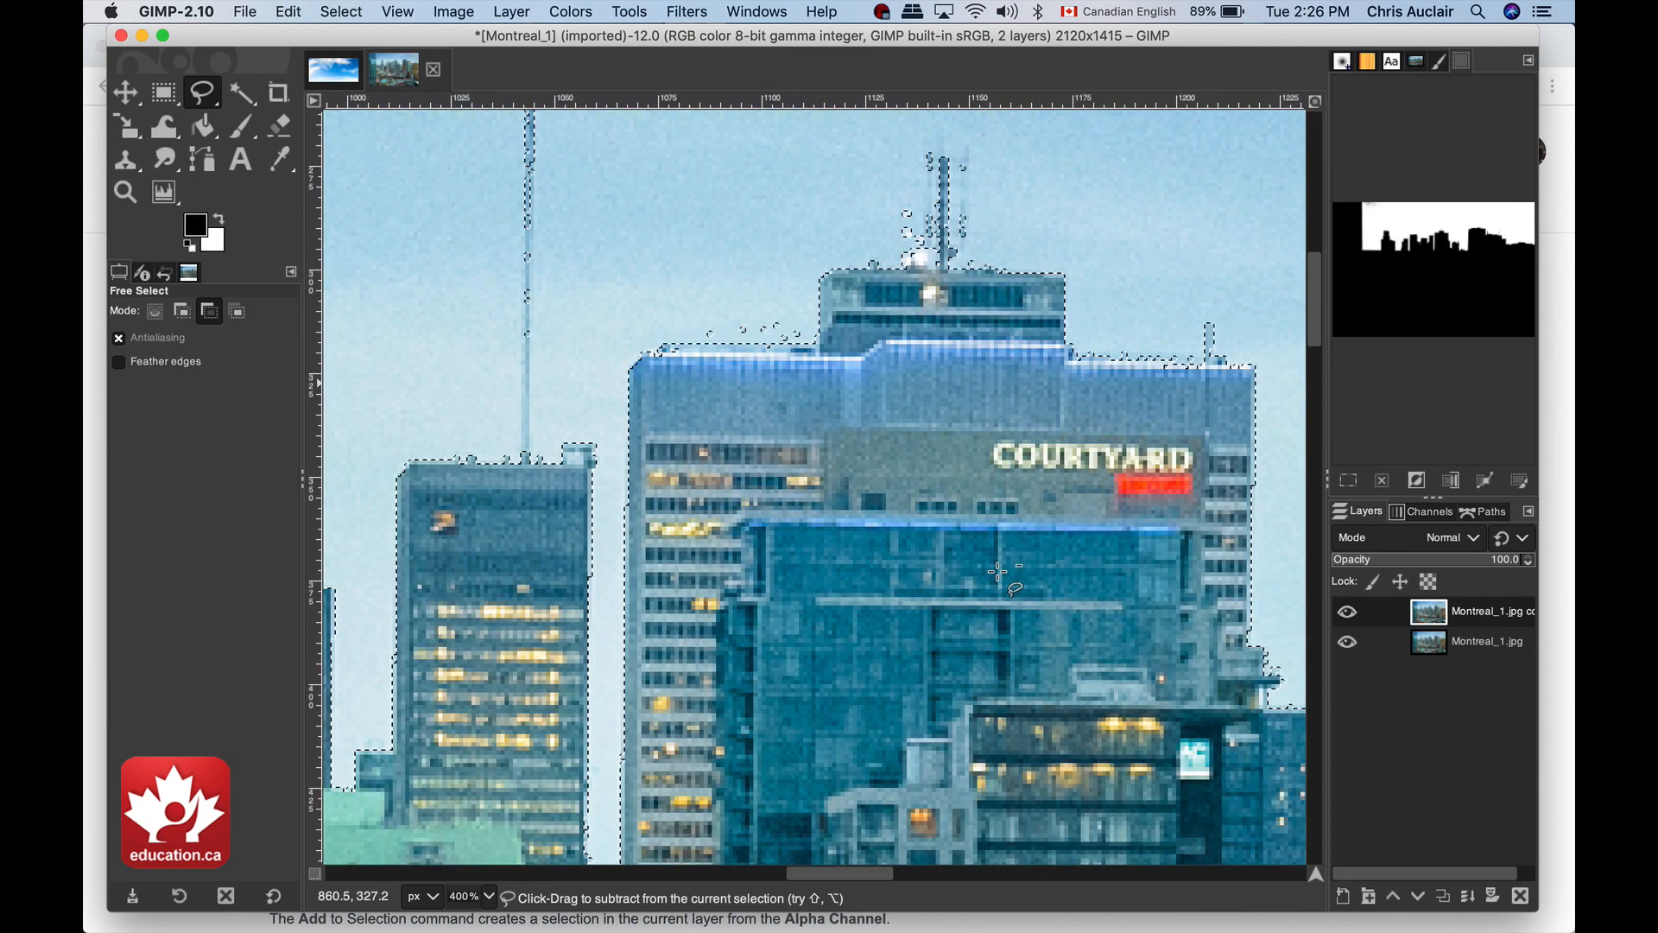
Add the missed sky just above the western part of the Courtyard building's roof to the selection with Free Select.
key(super+shift+a)
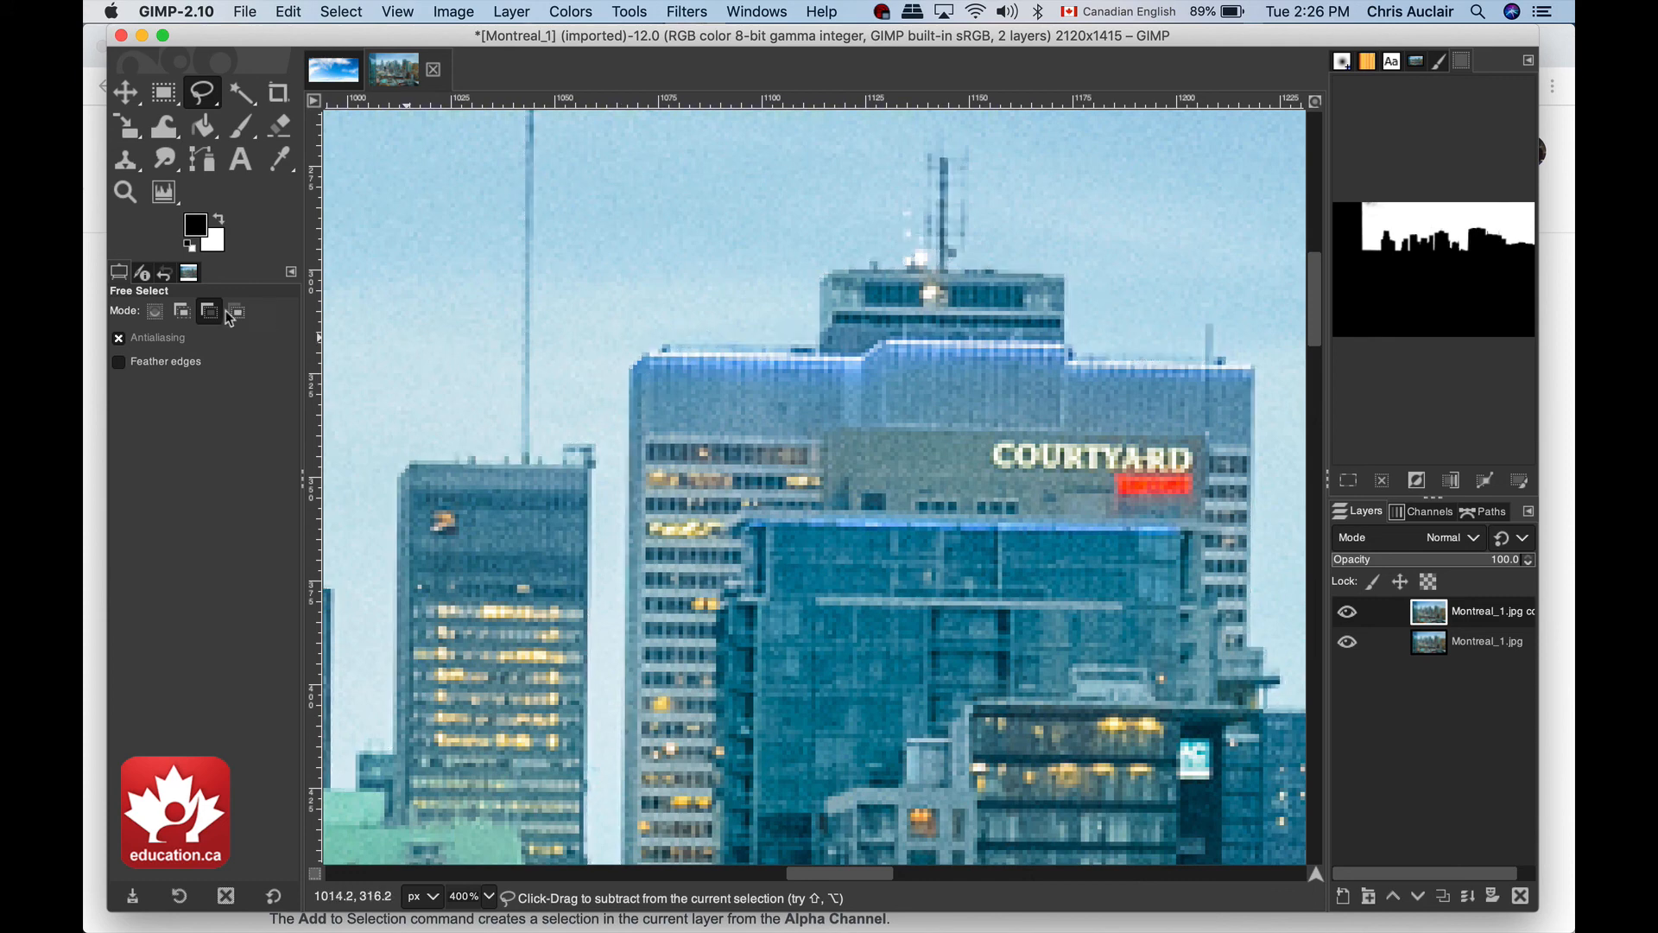
key(shift)
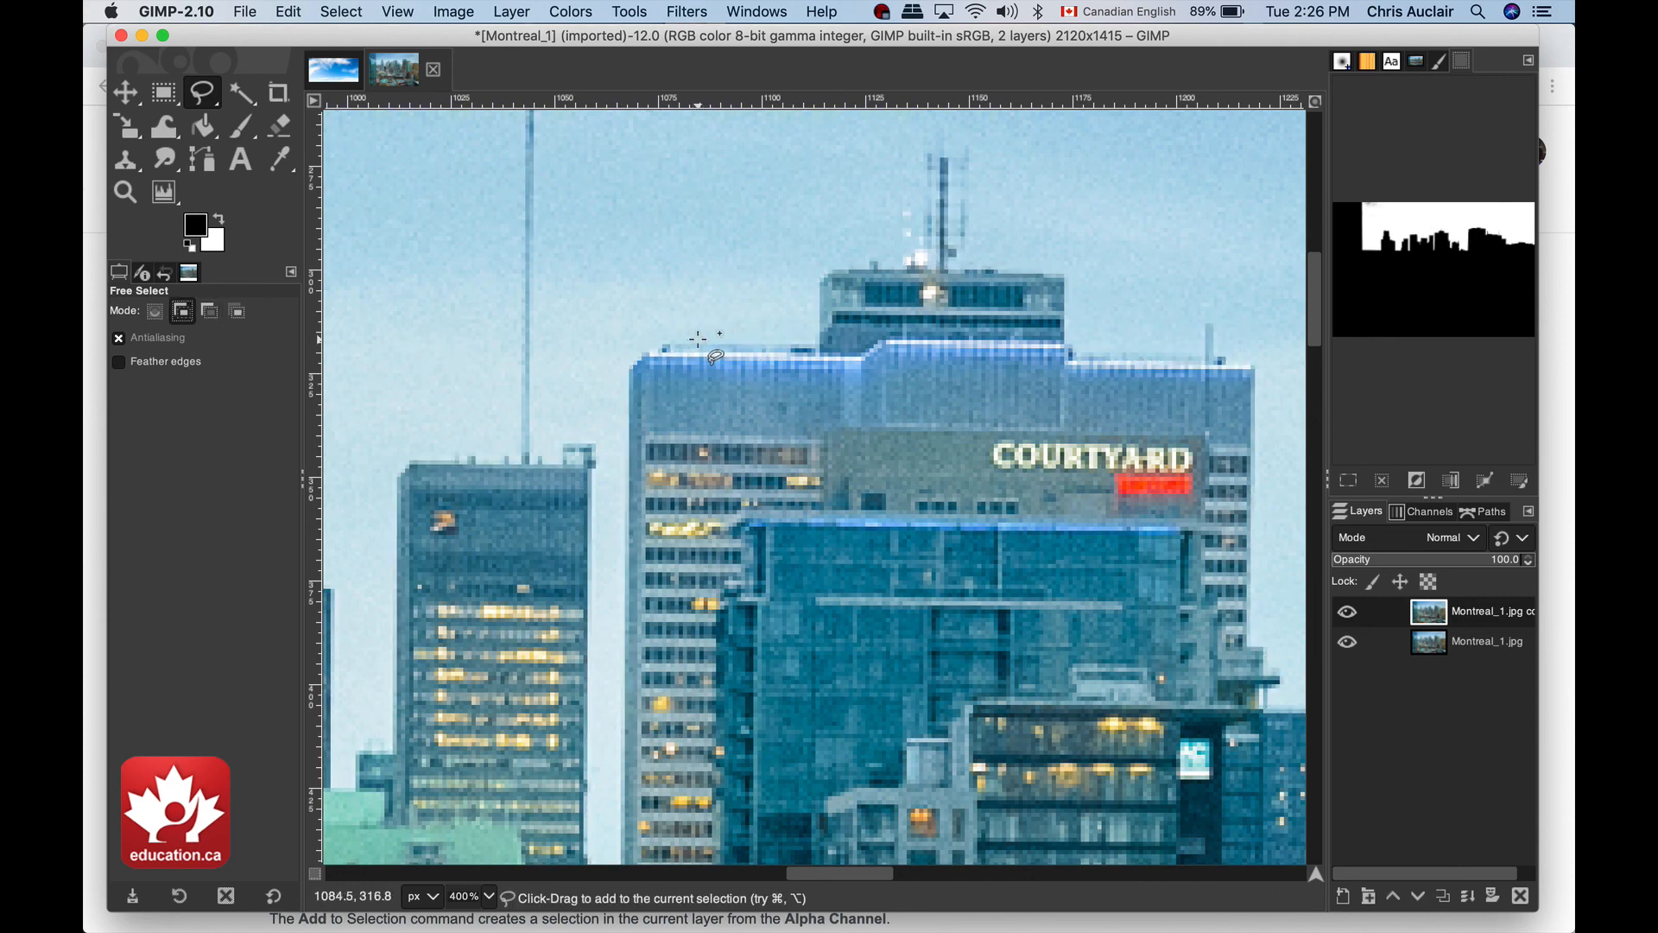
click(698, 339)
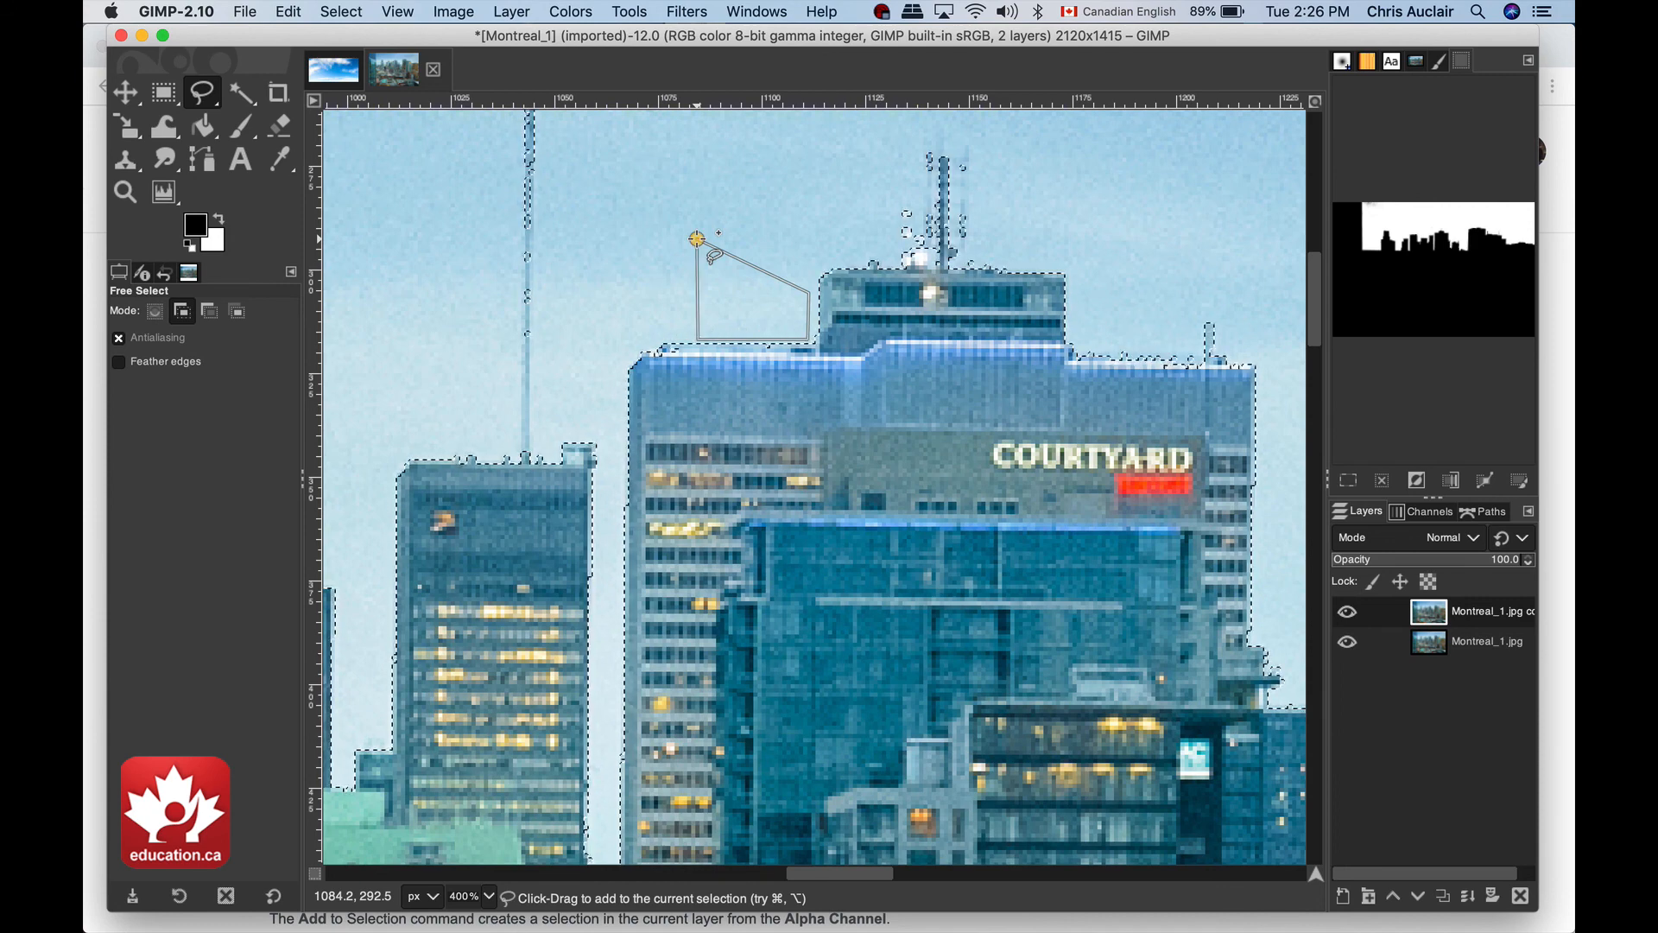
key(Escape)
Subtract the roof strip of the pale balconied tower east of the Courtyard building from the selection with Free Select.
scroll(859, 345, right, 10)
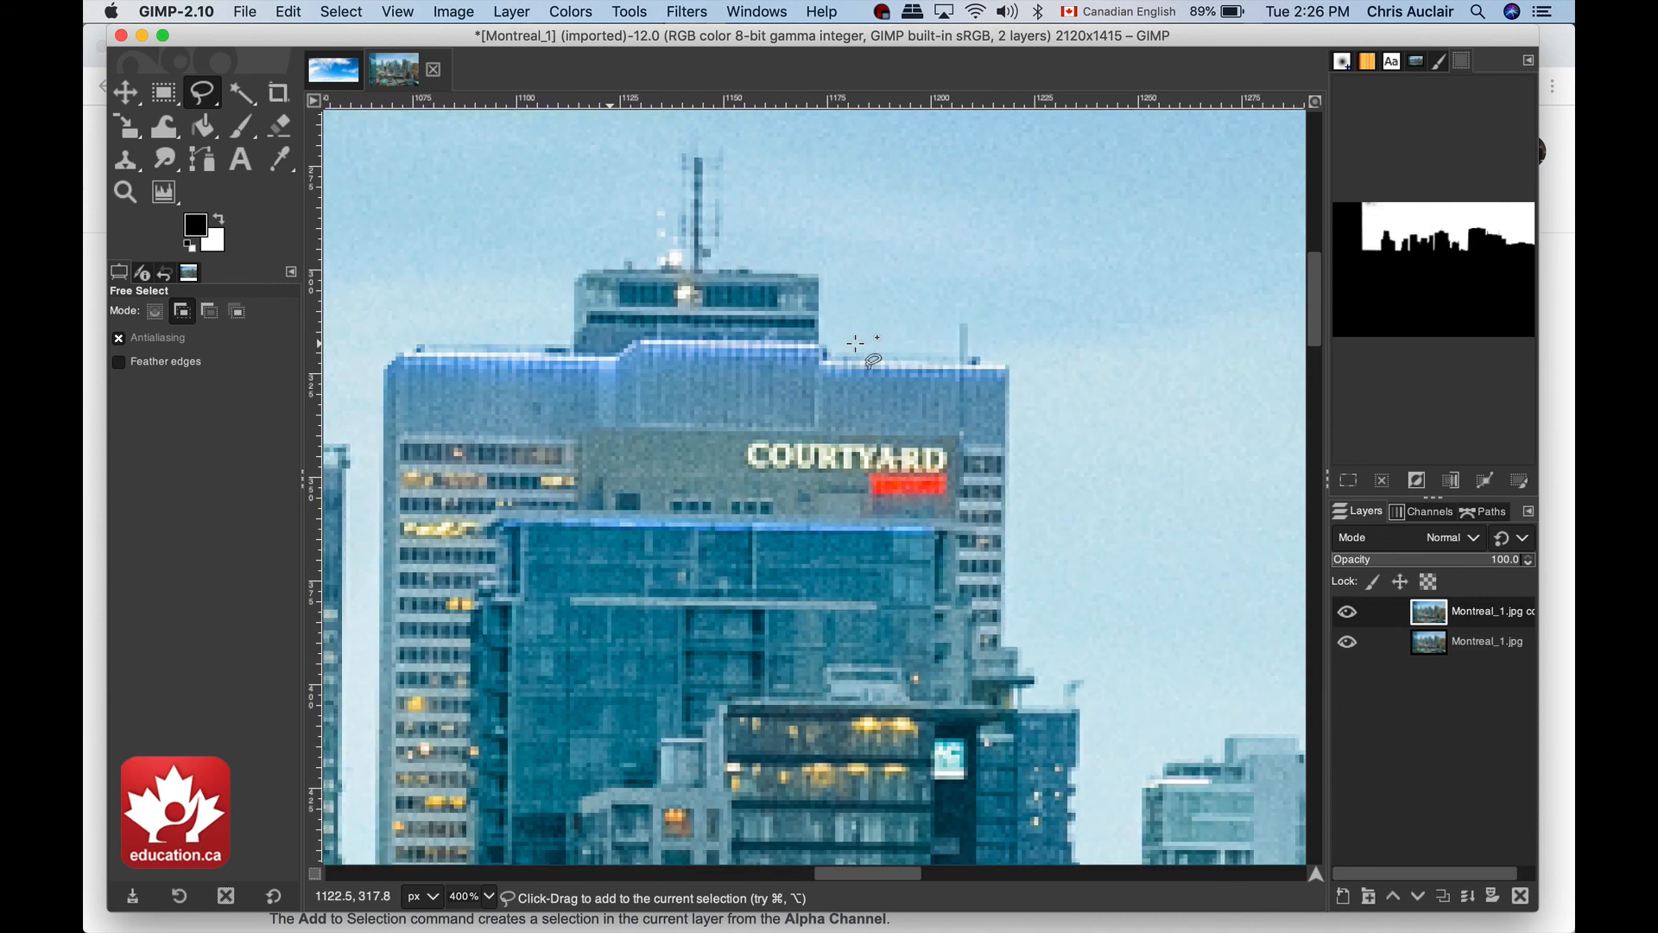
scroll(860, 346, down, 3)
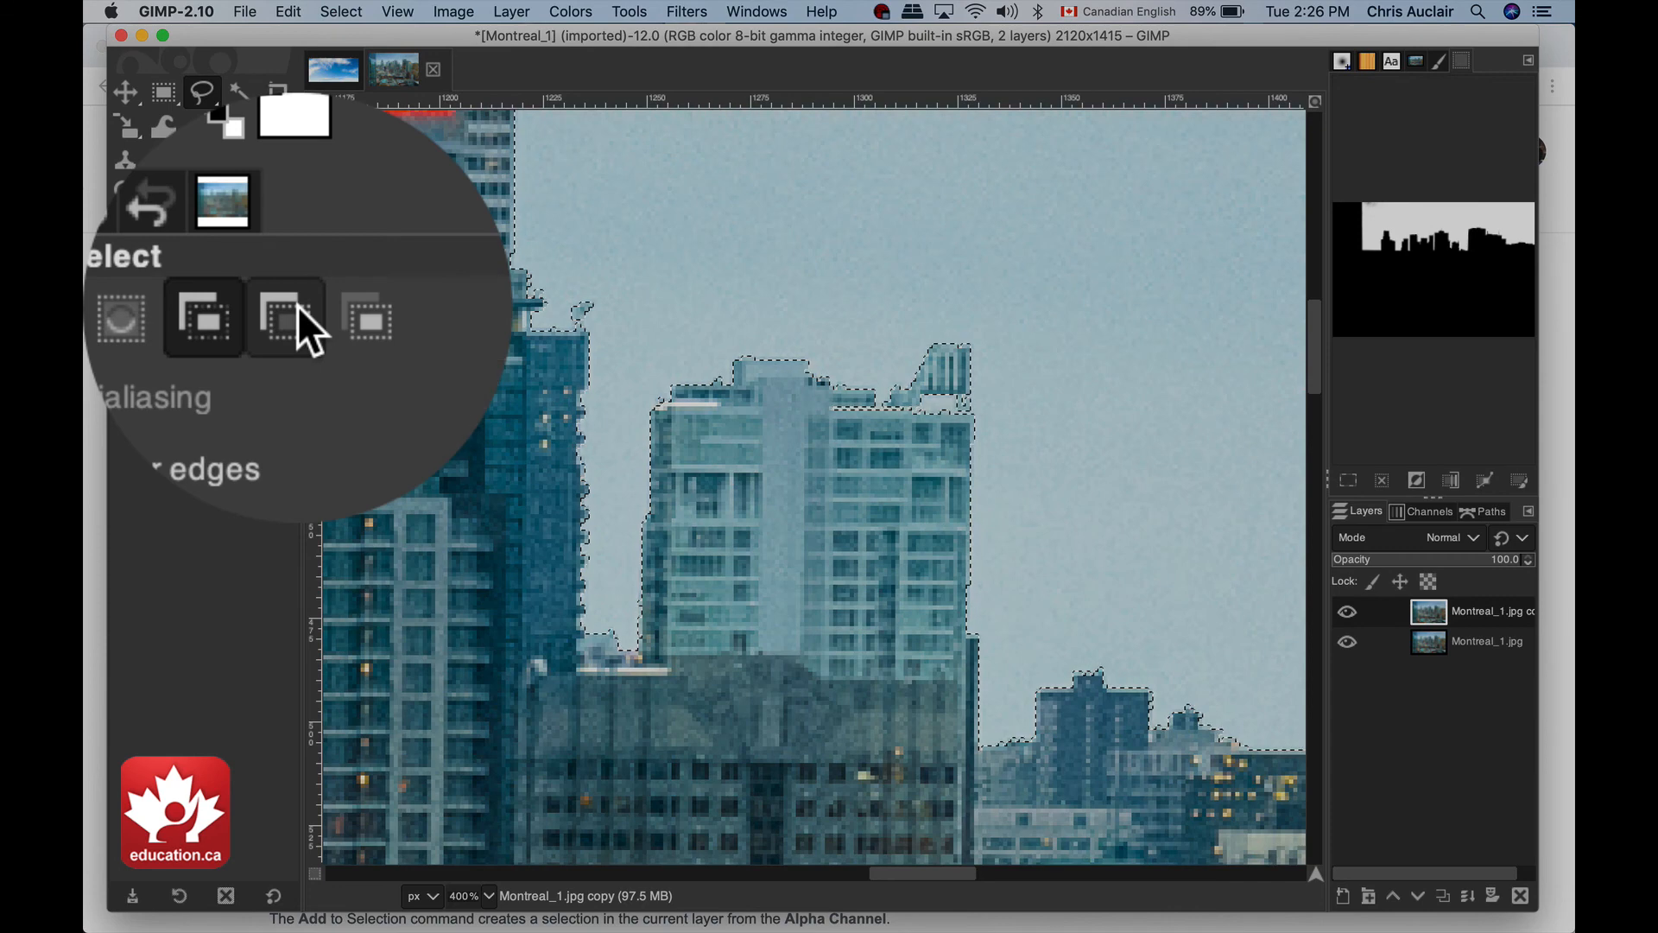
click(209, 311)
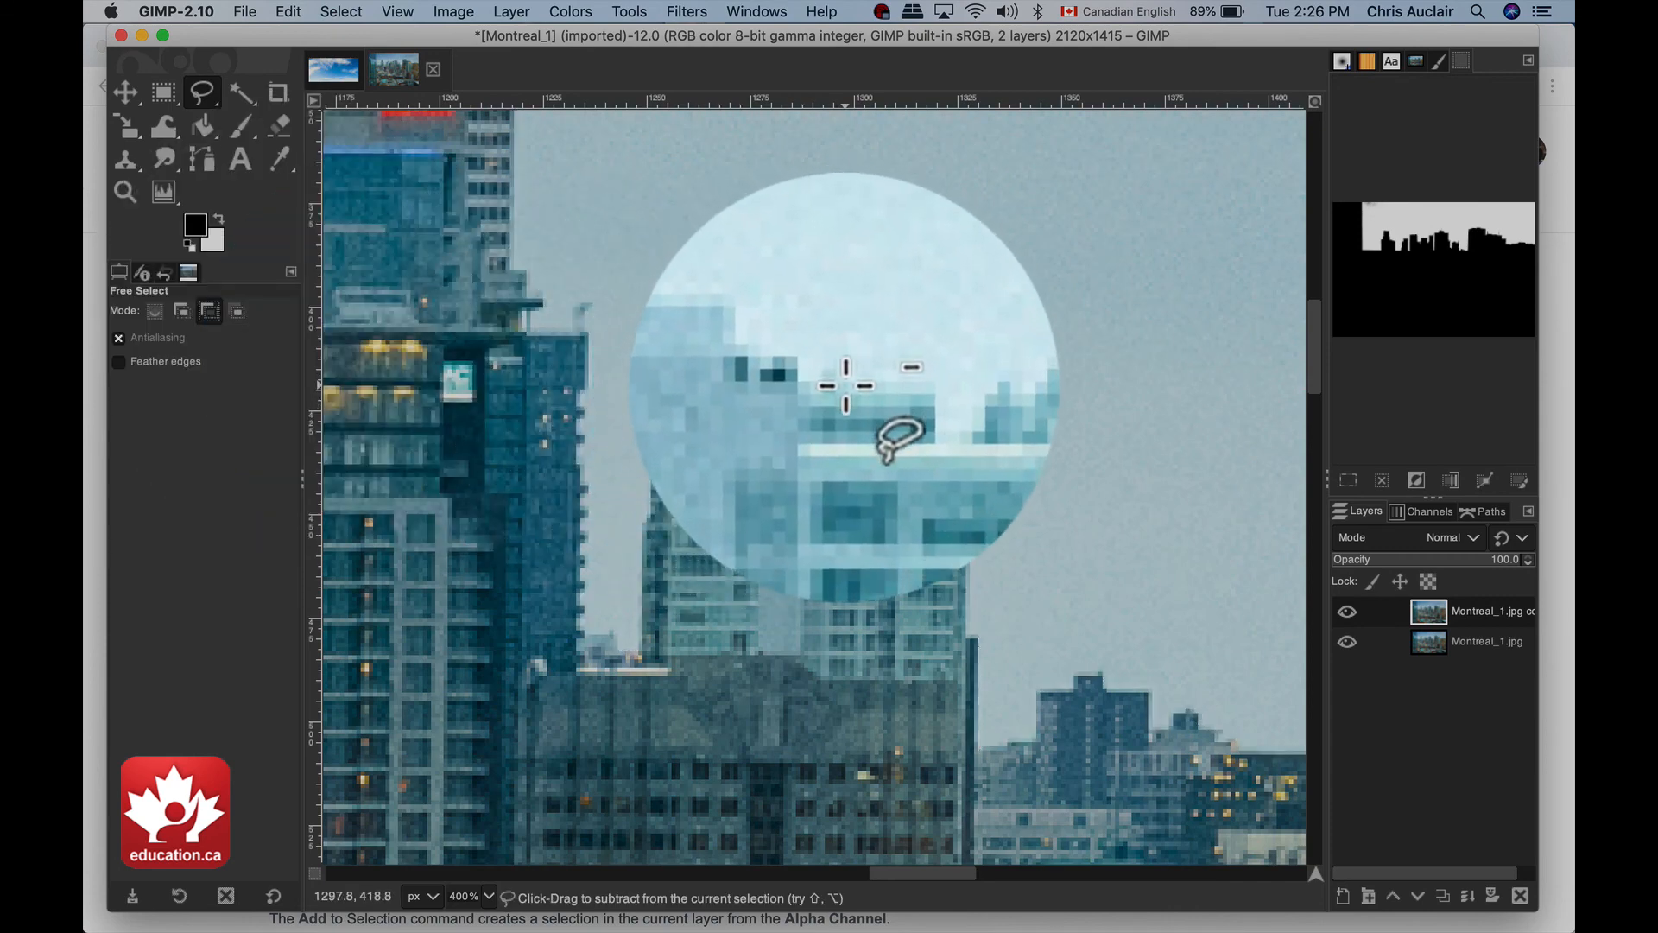
click(846, 386)
click(911, 390)
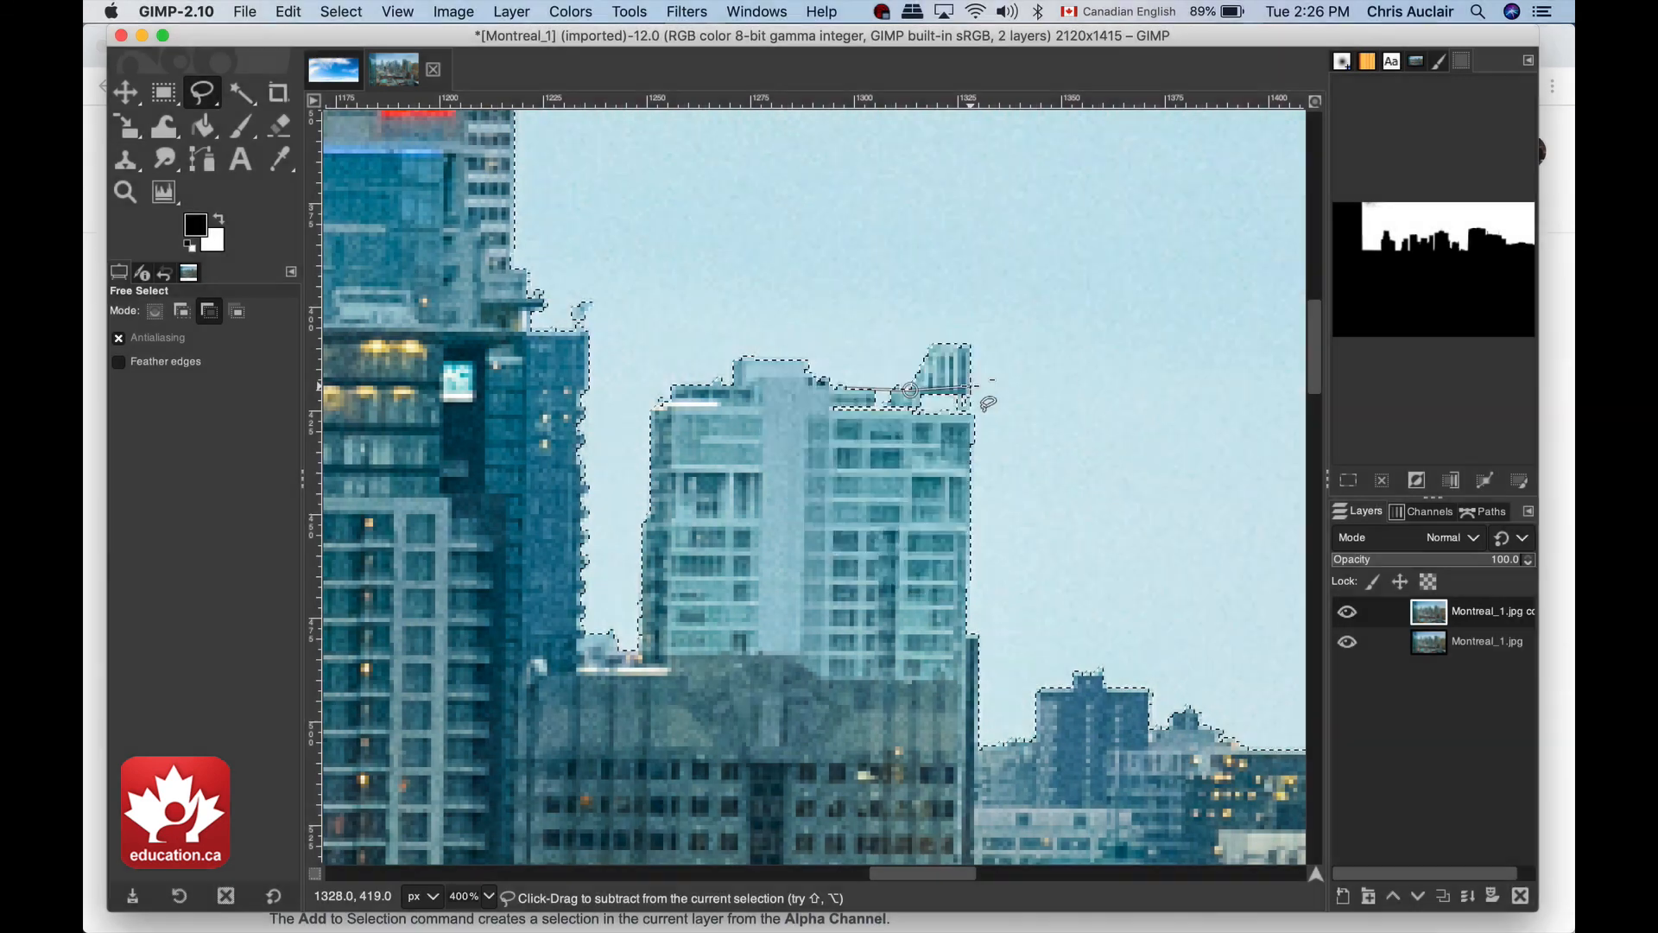
click(971, 386)
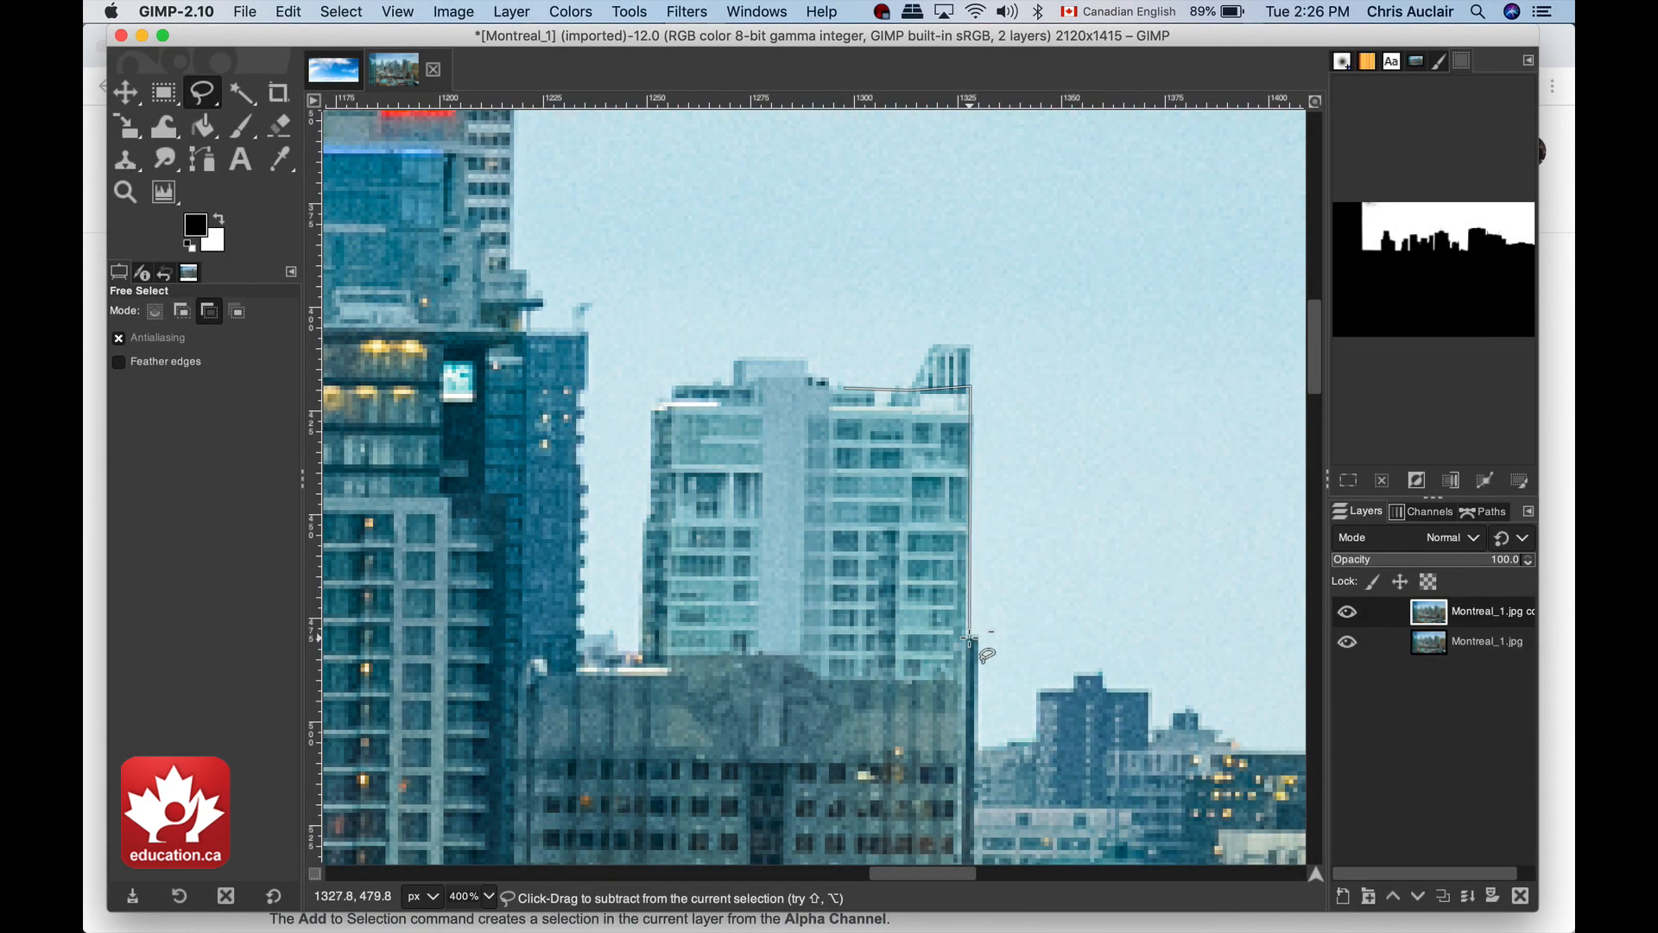
click(773, 429)
key(Return)
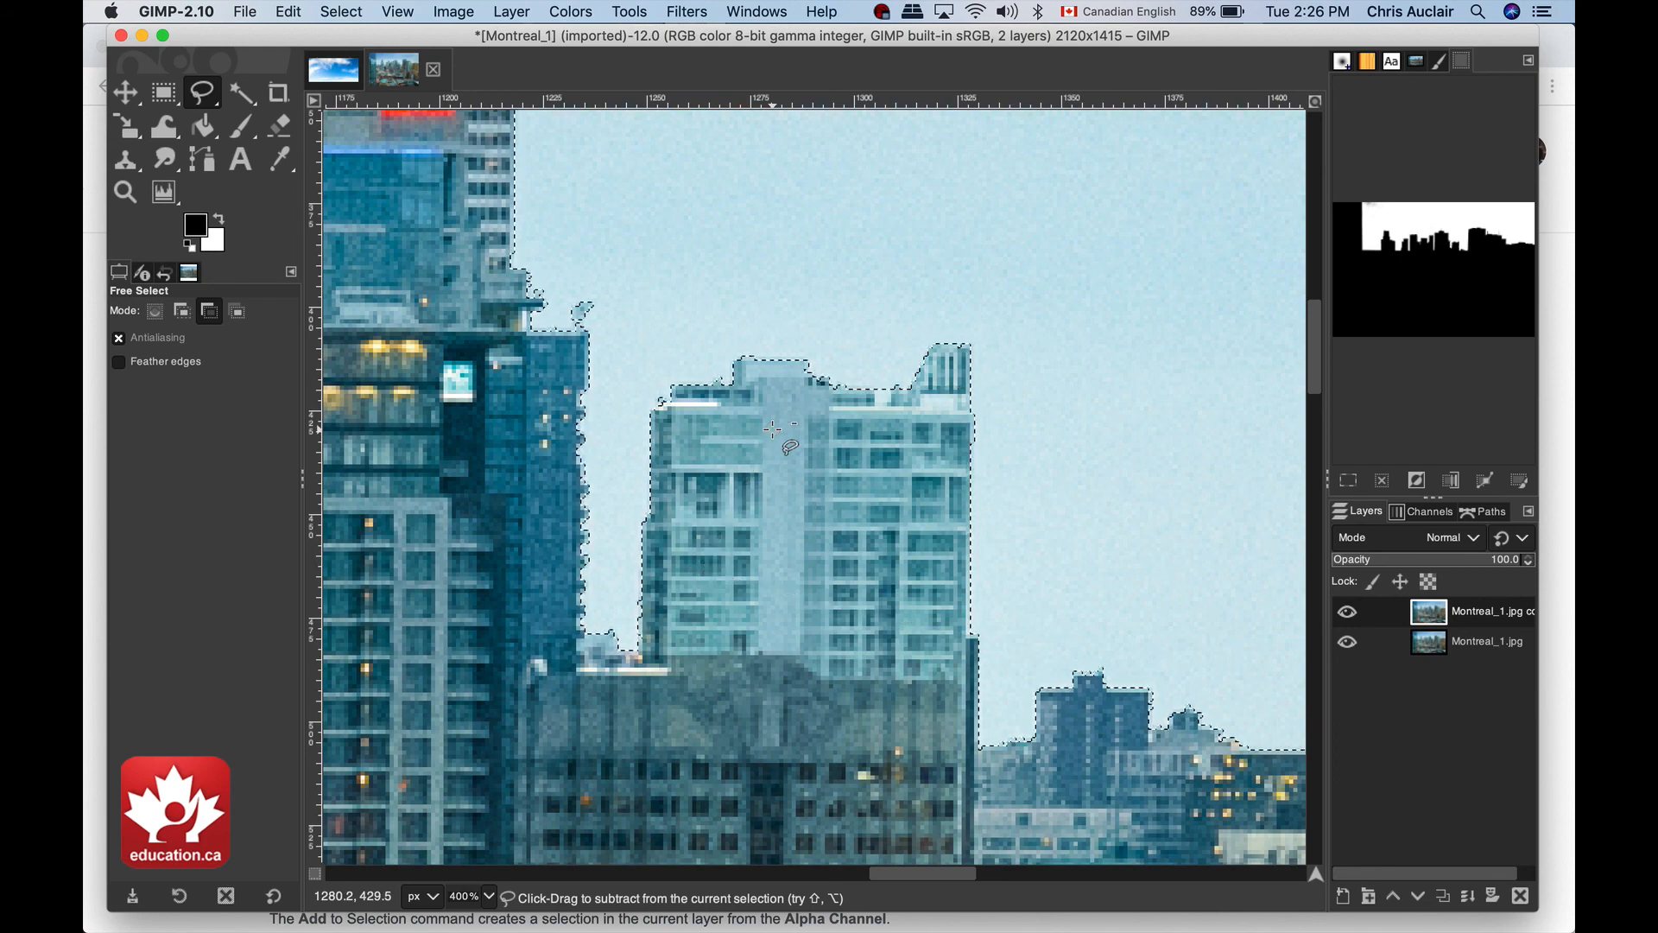
Add the missed sky just above the low roof east of the lattice communications tower to the selection with Free Select.
scroll(773, 428, right, 10)
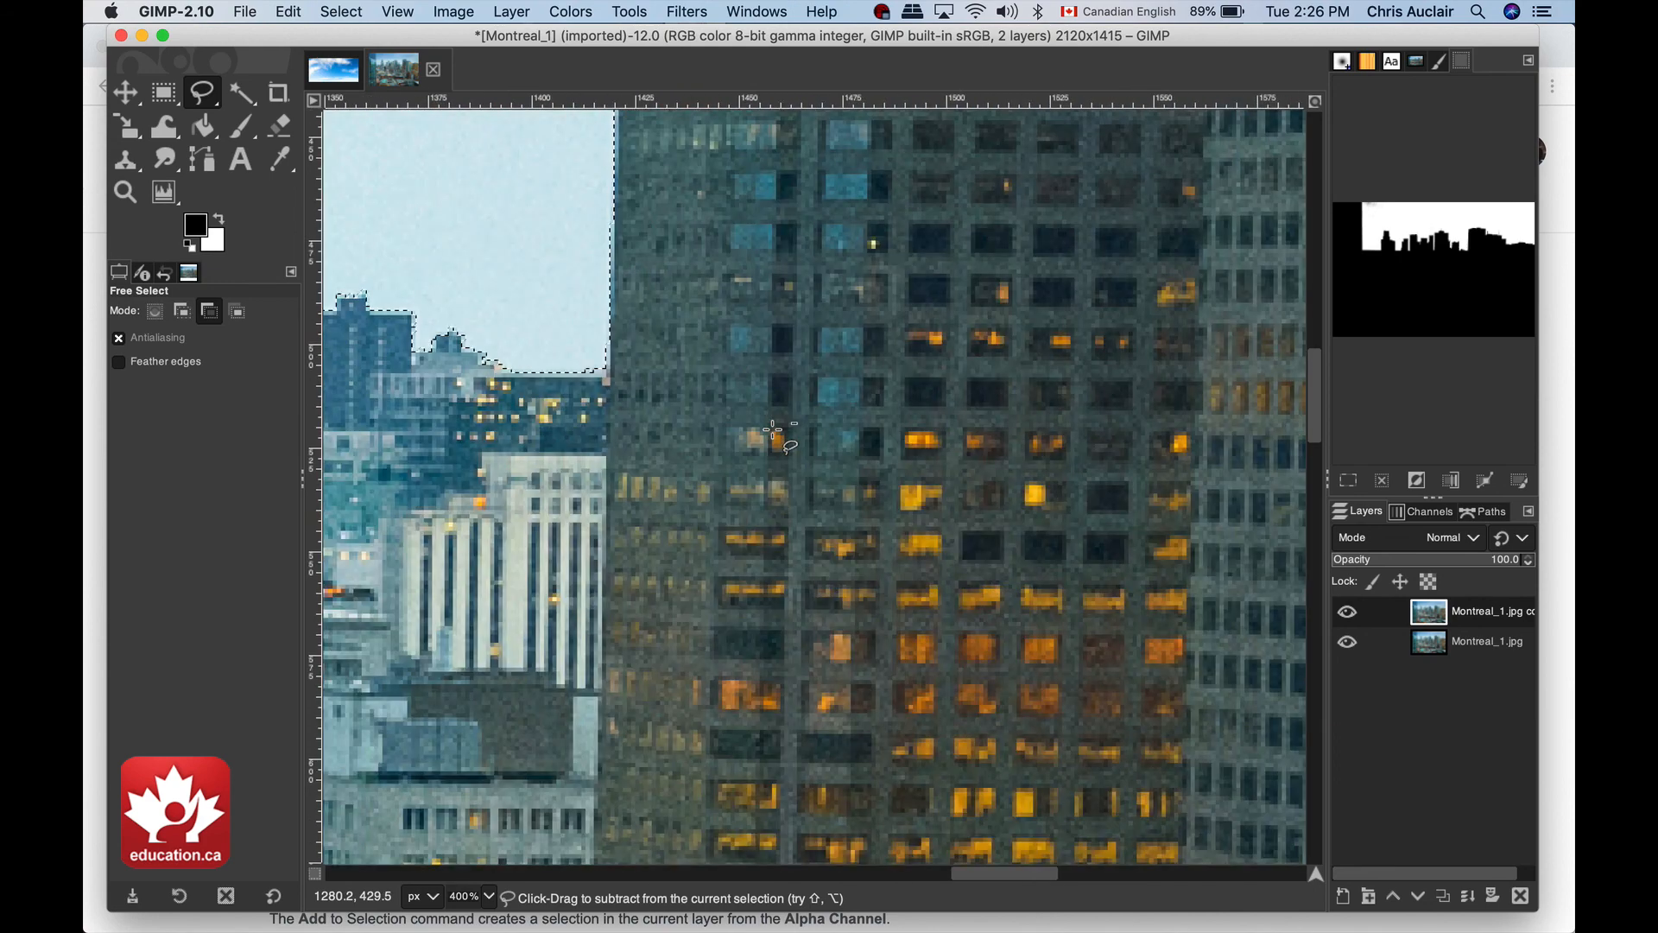
scroll(773, 428, up, 5)
scroll(773, 429, right, 5)
scroll(773, 429, up, 5)
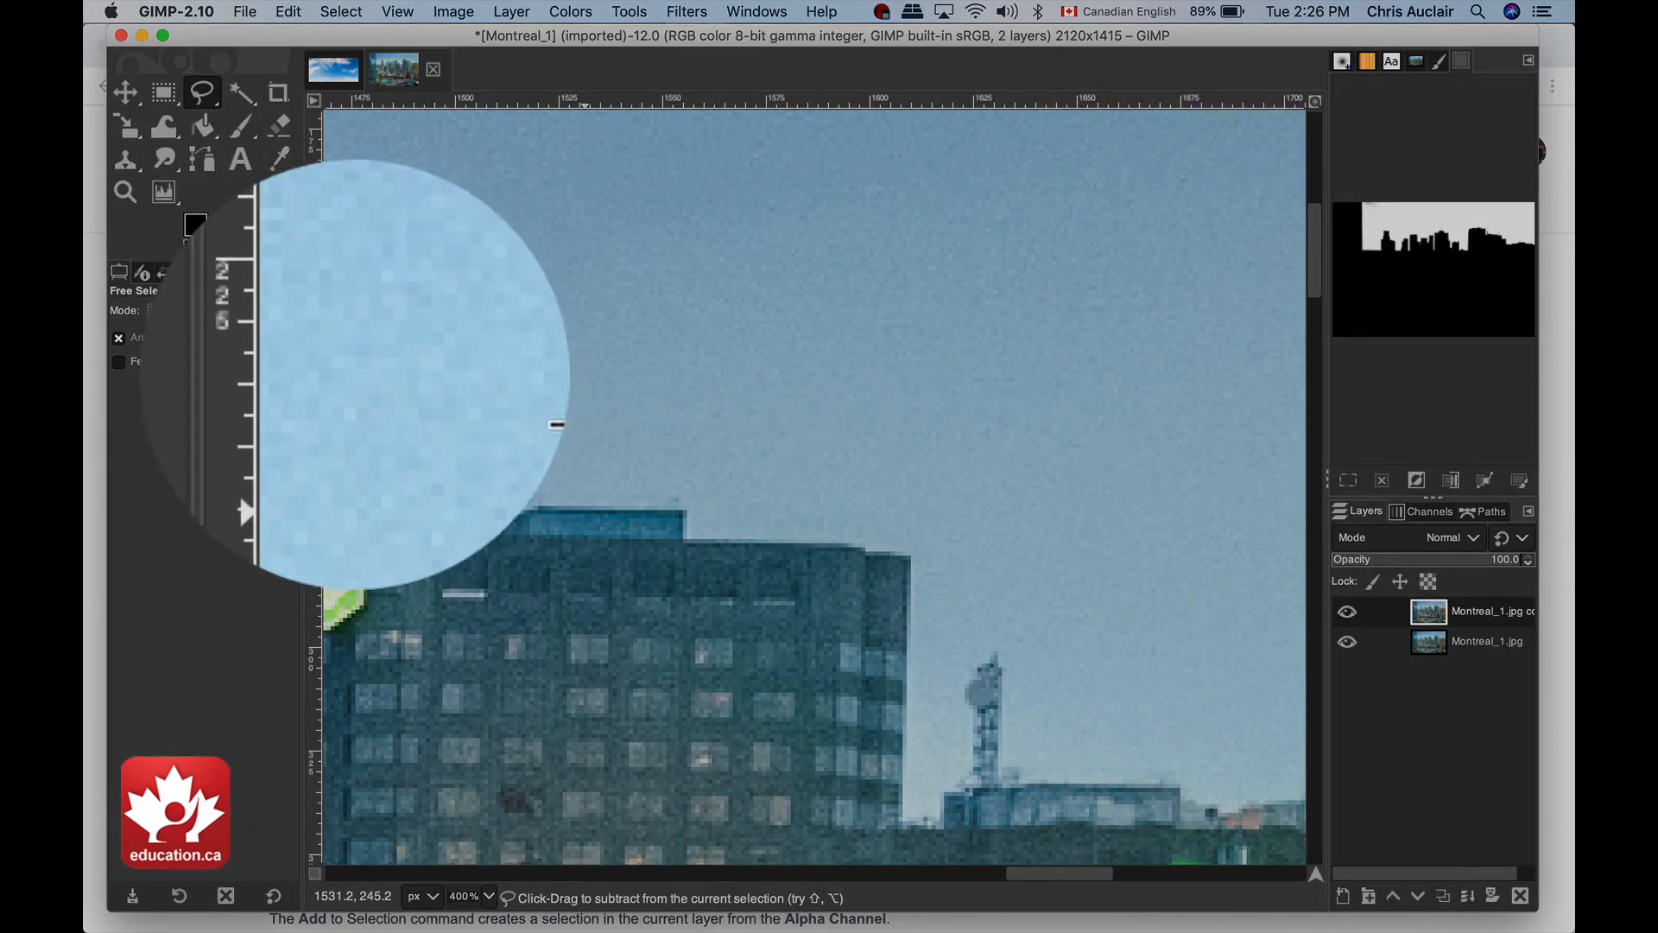
click(181, 311)
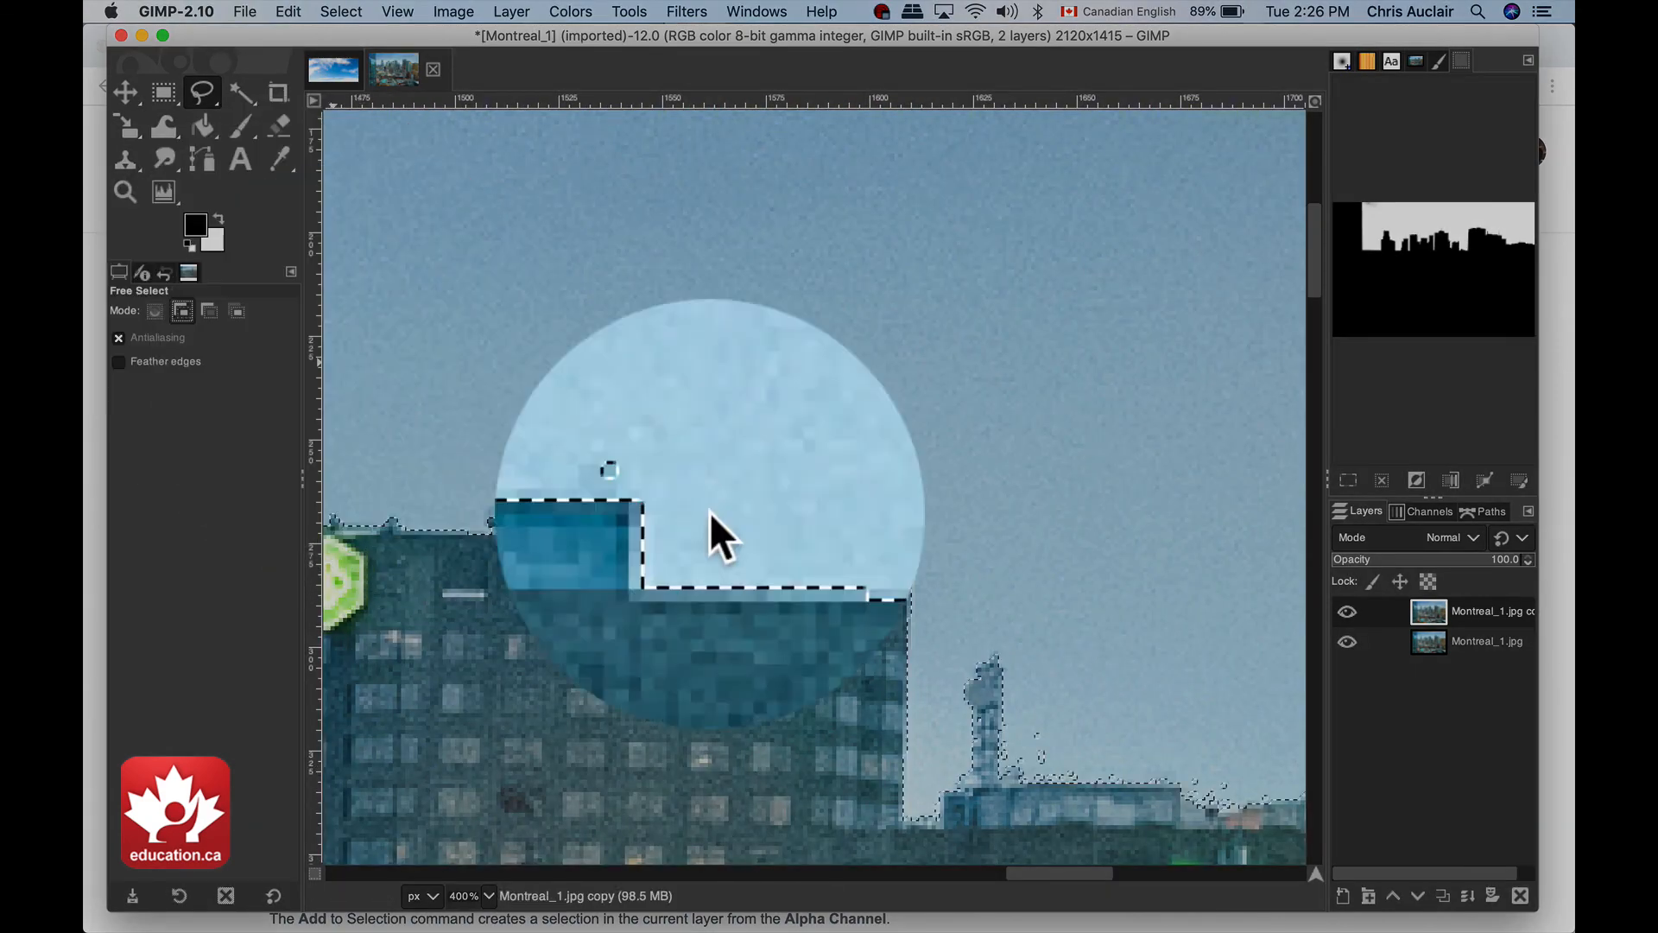
click(1004, 764)
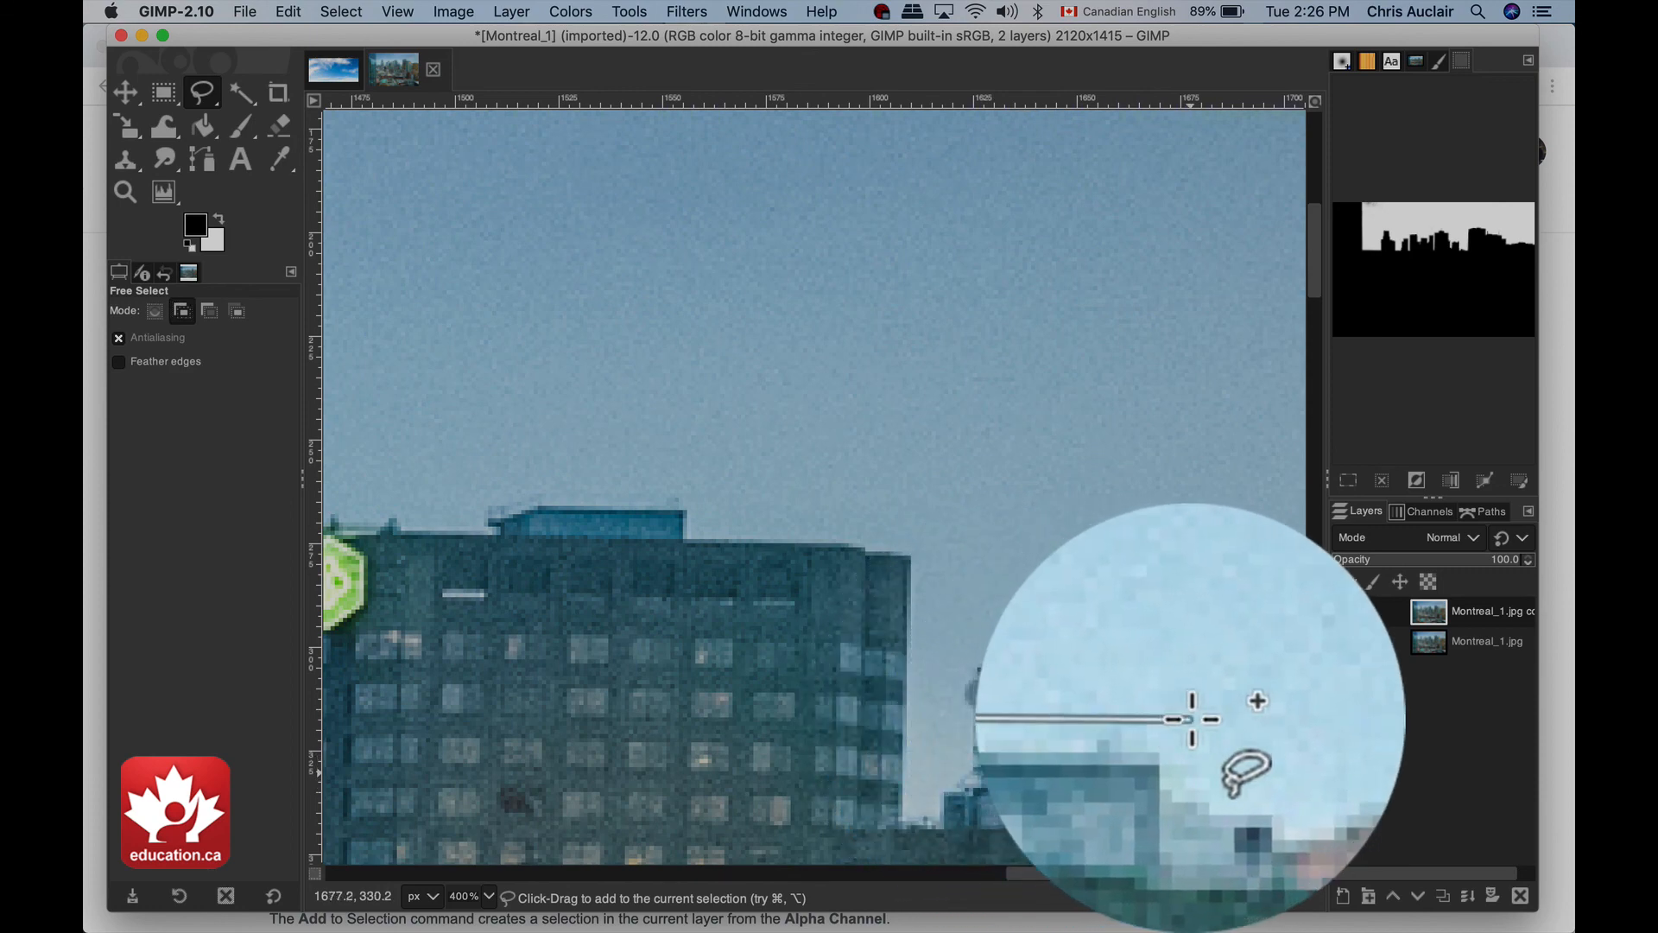
click(1192, 771)
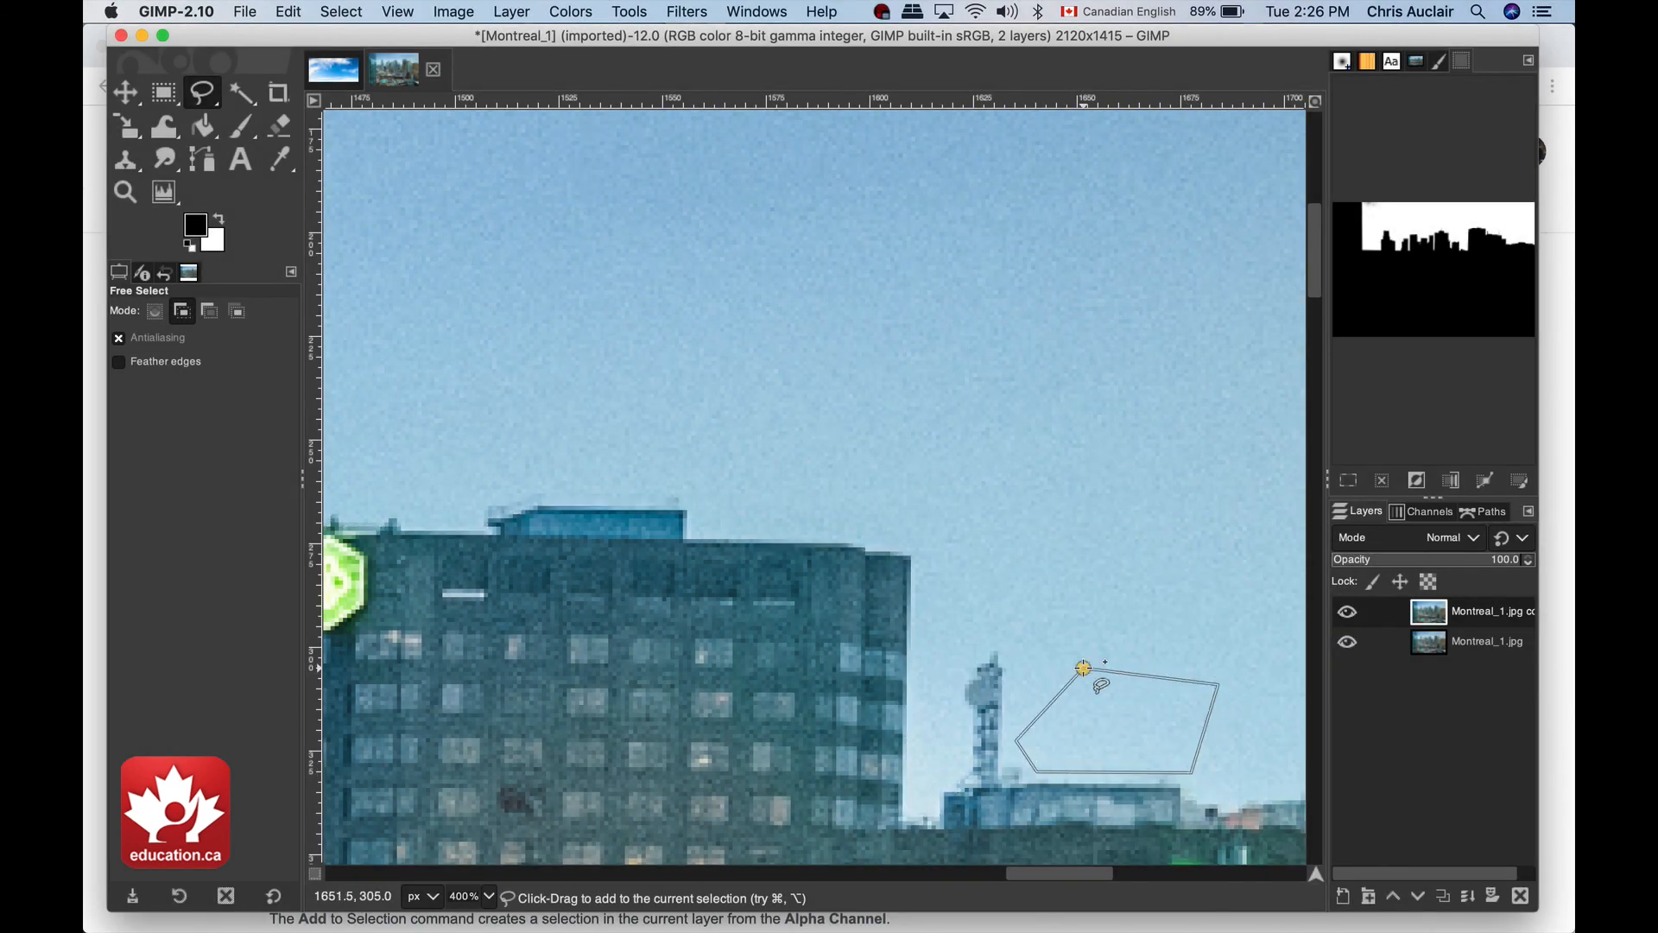
key(Return)
Add the missed sky above the notched roof with green lights, behind the Q logo building, to the selection.
scroll(1088, 669, right, 10)
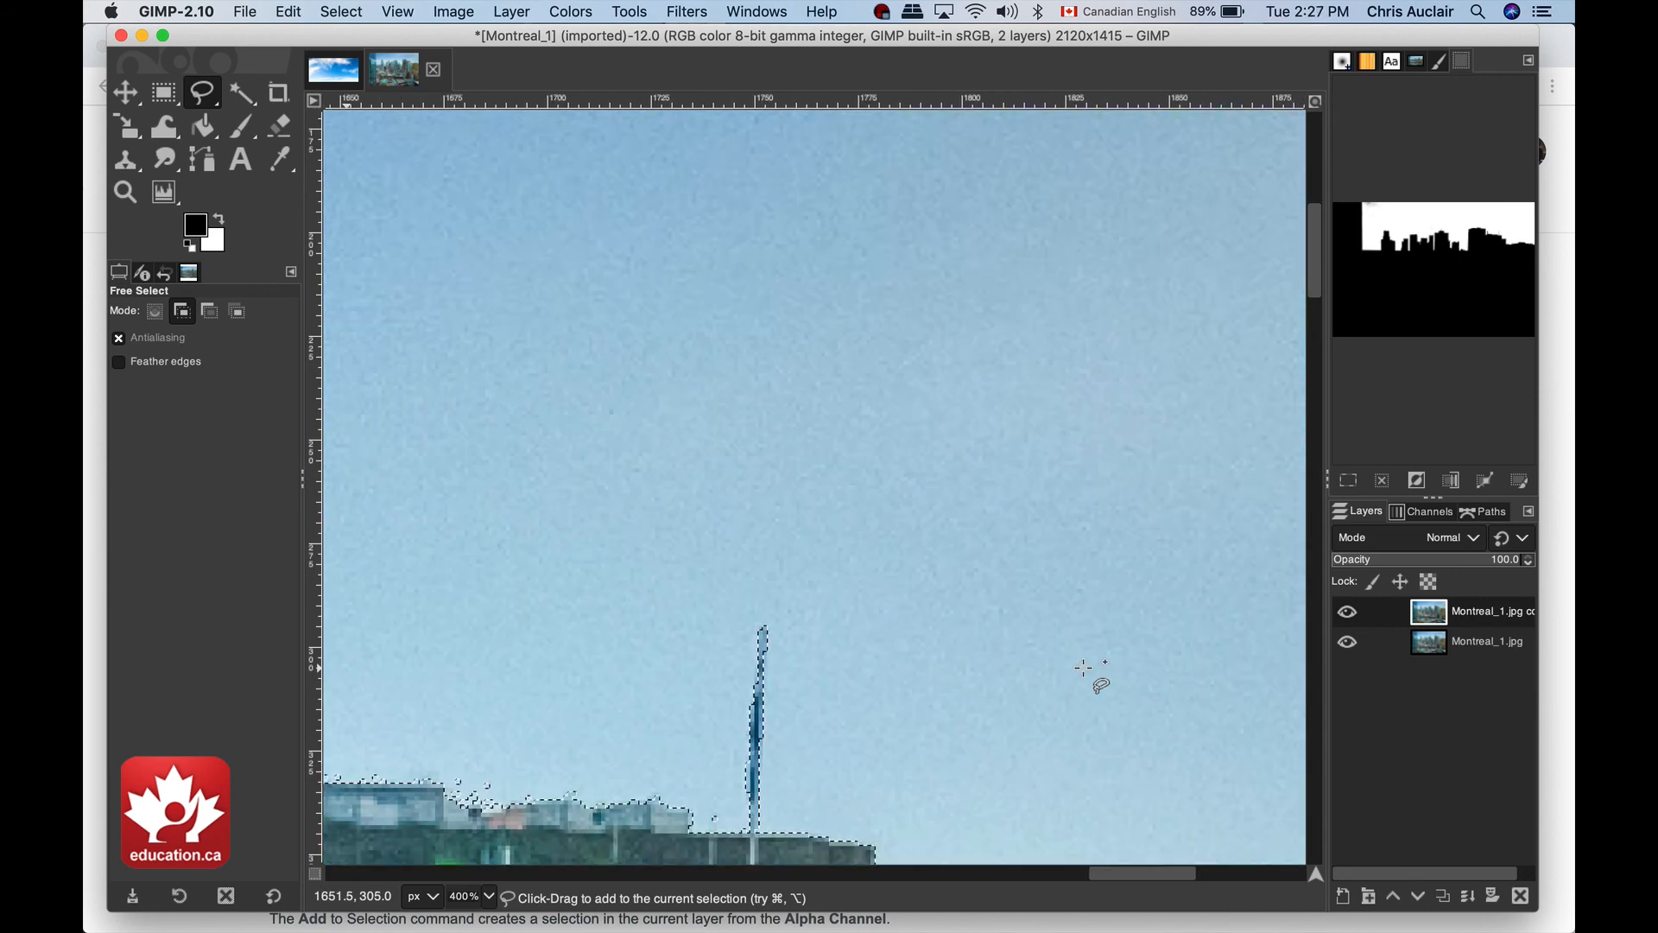
scroll(1088, 669, down, 7)
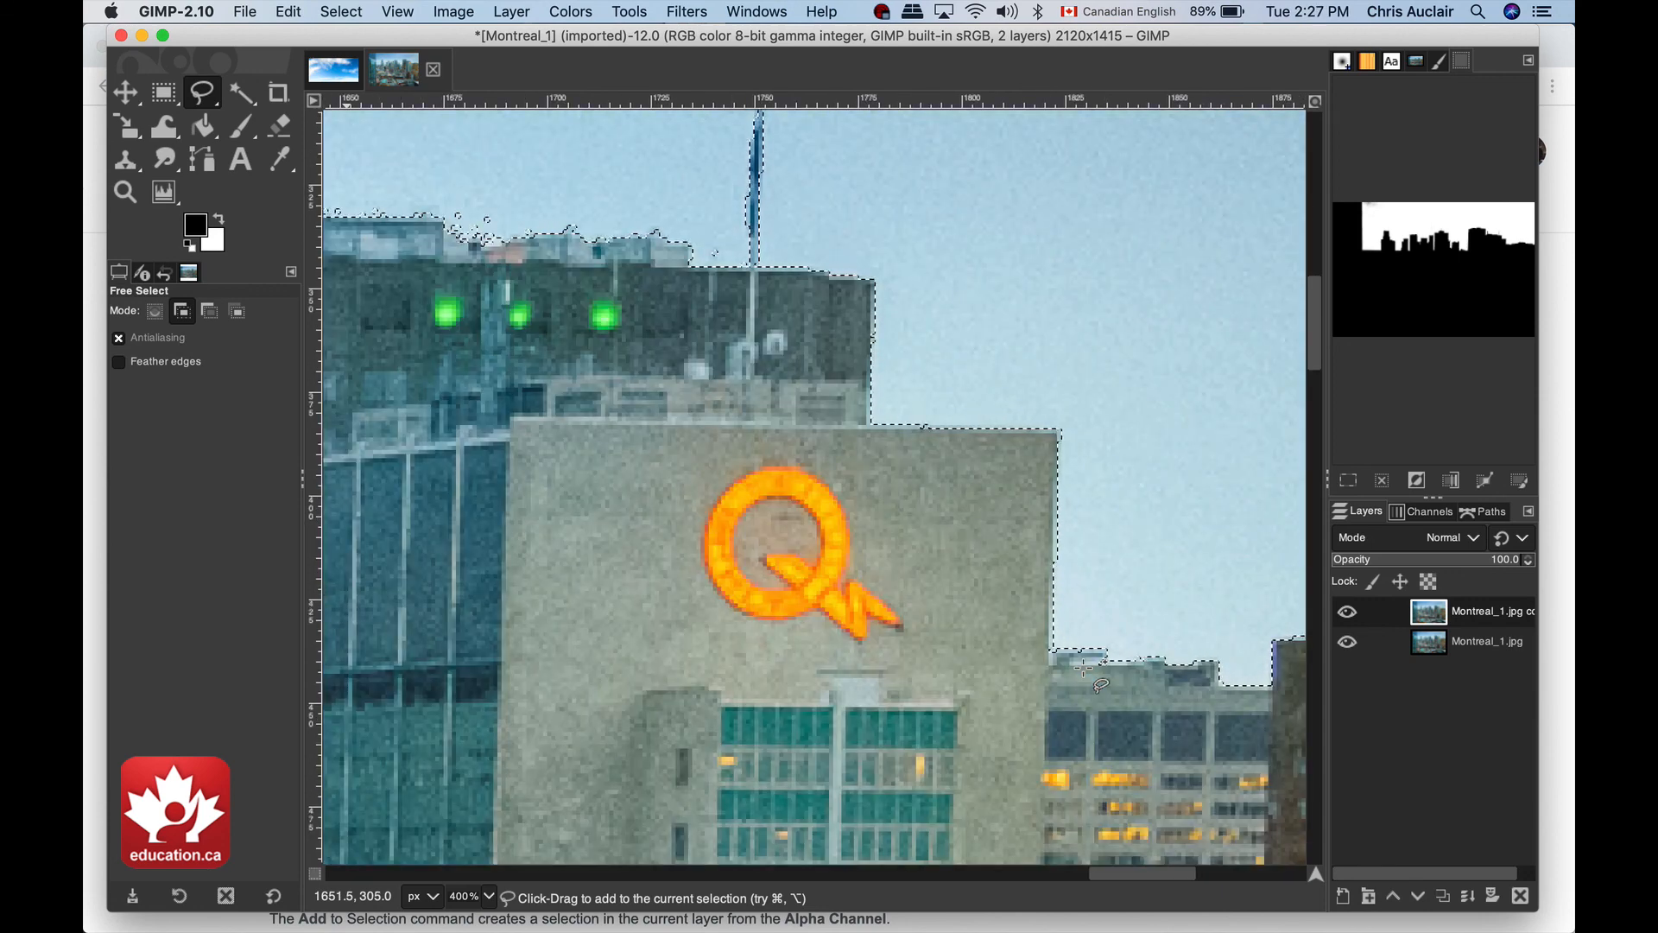
key(super+shift+a)
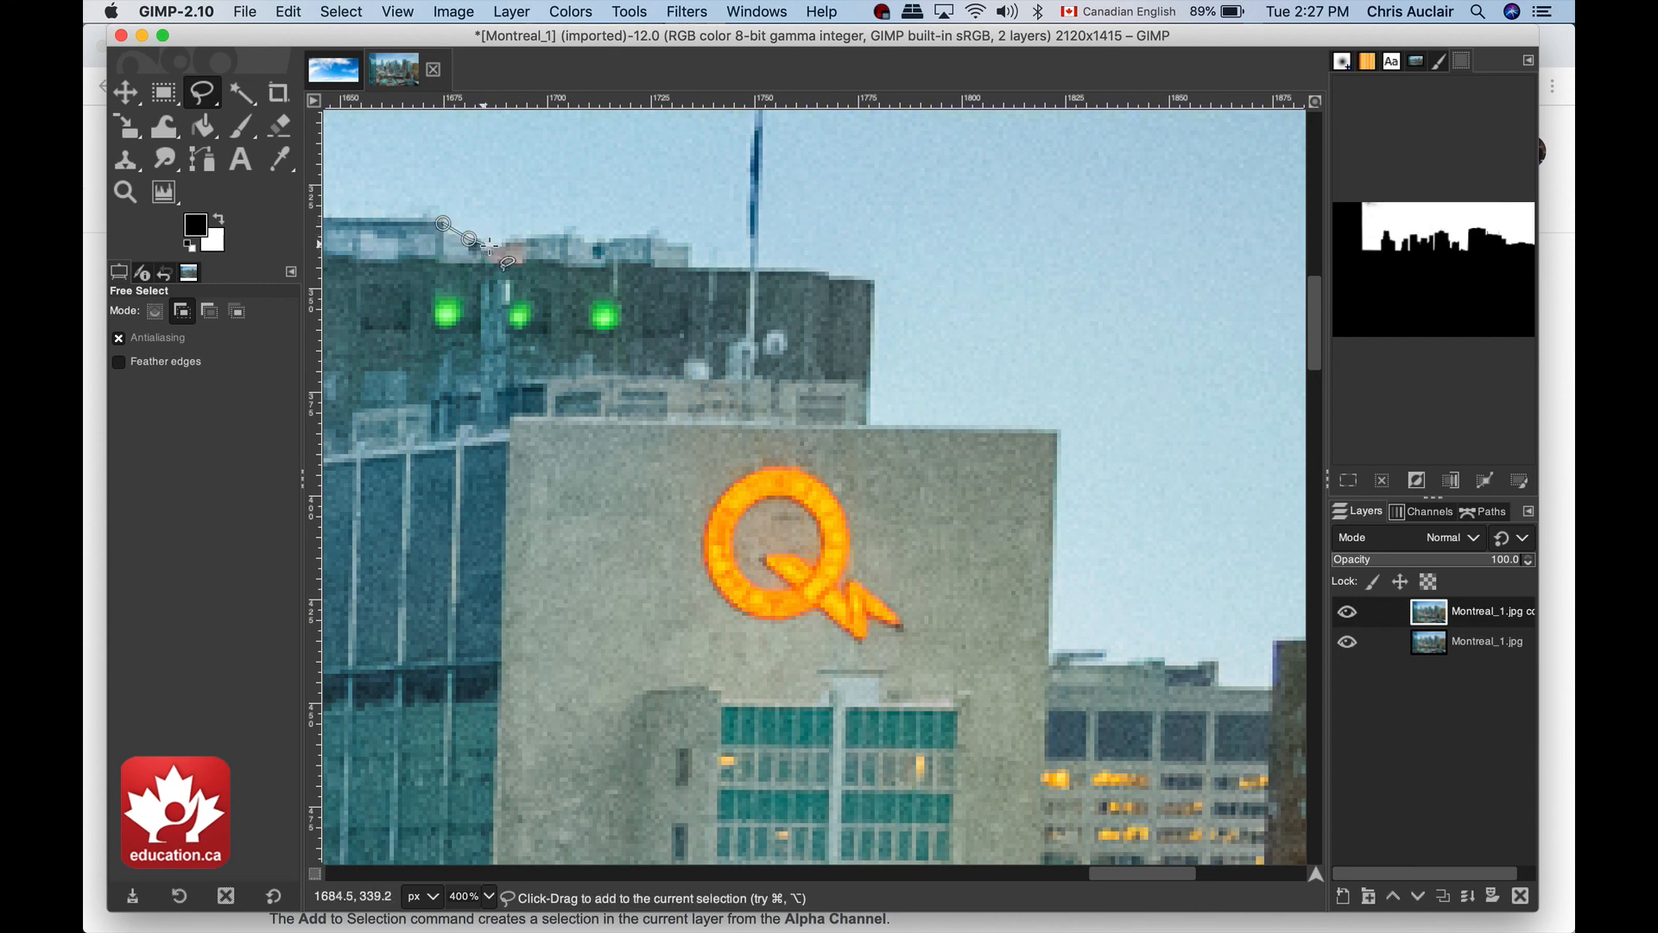
click(504, 245)
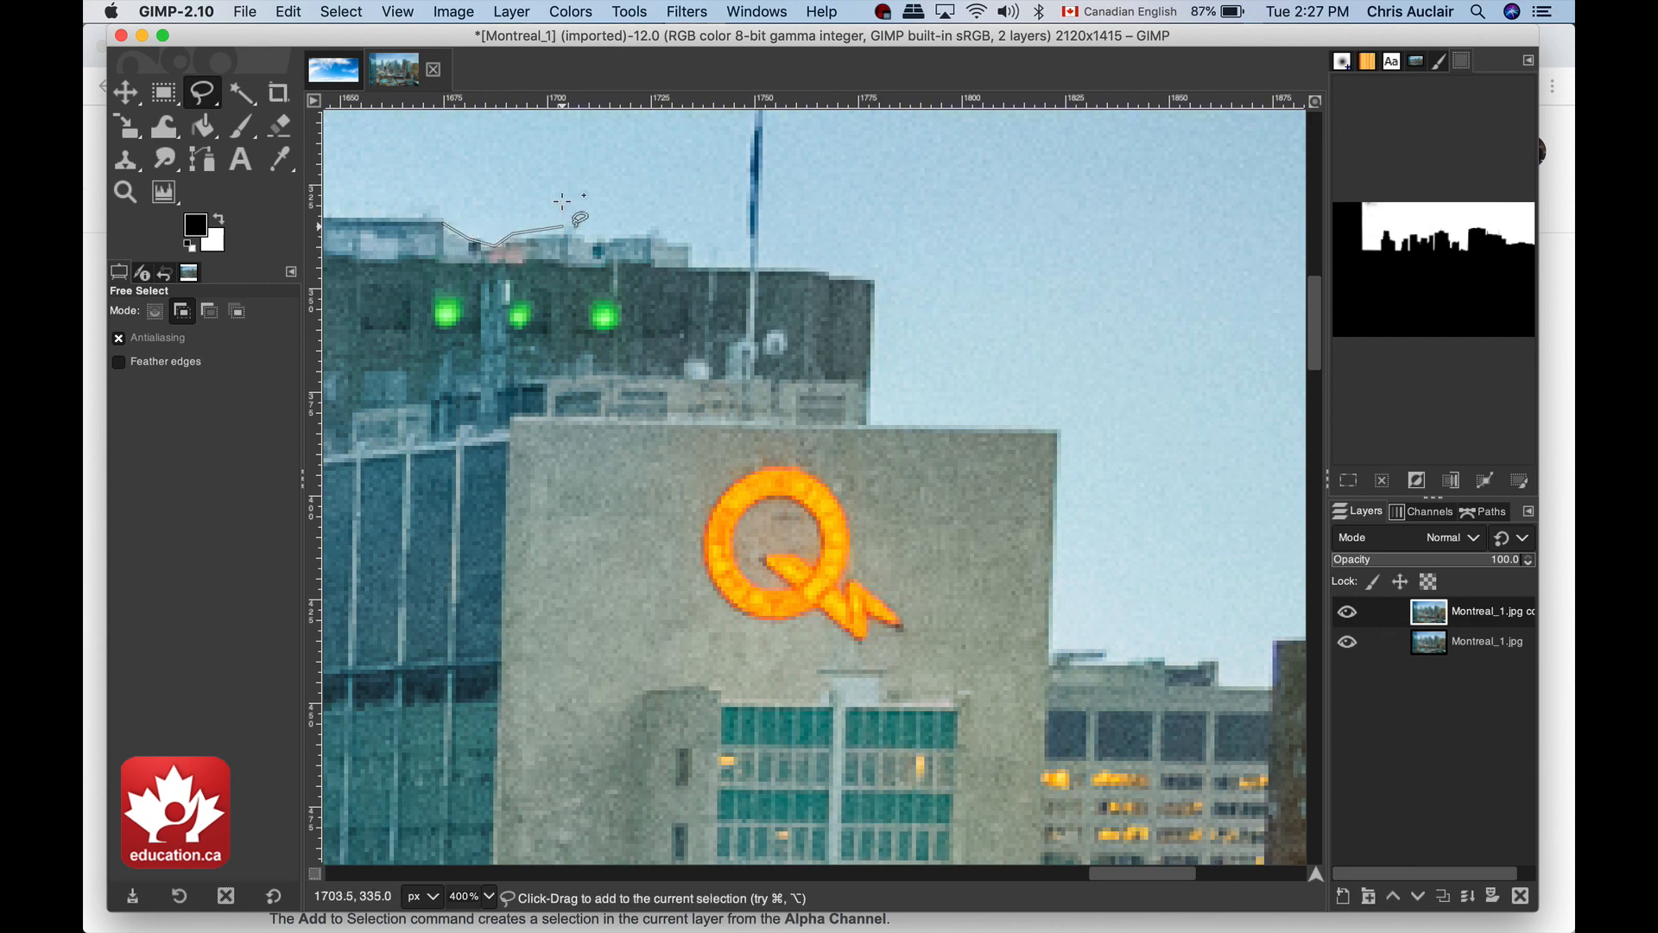
click(549, 161)
double_click(460, 167)
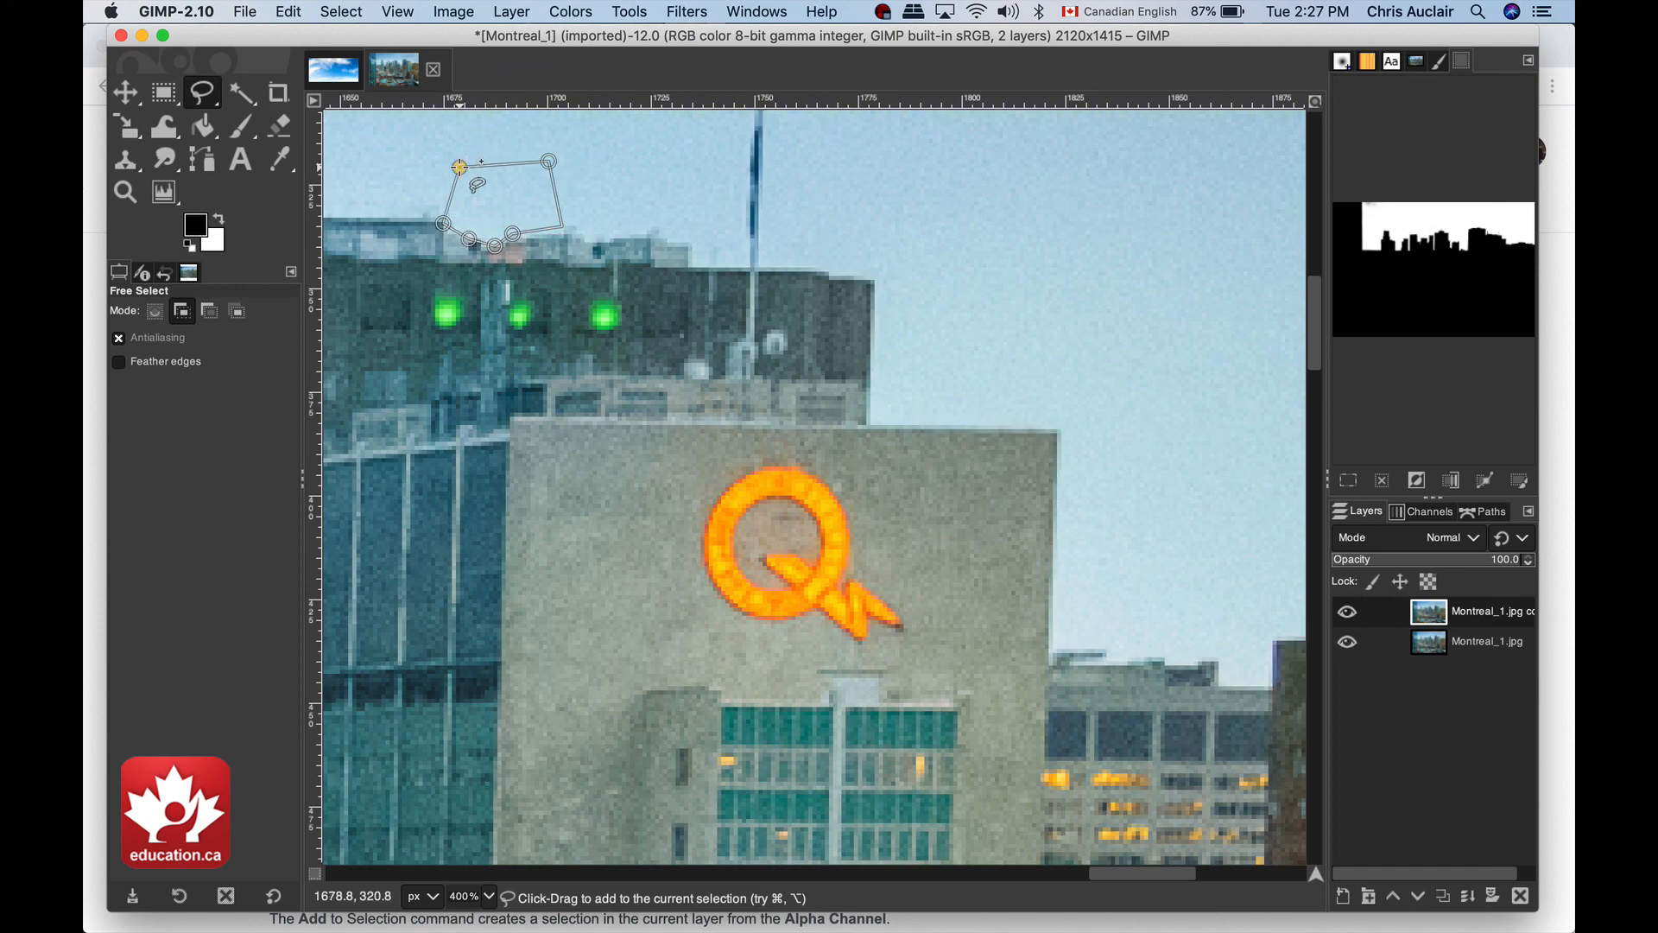
key(Return)
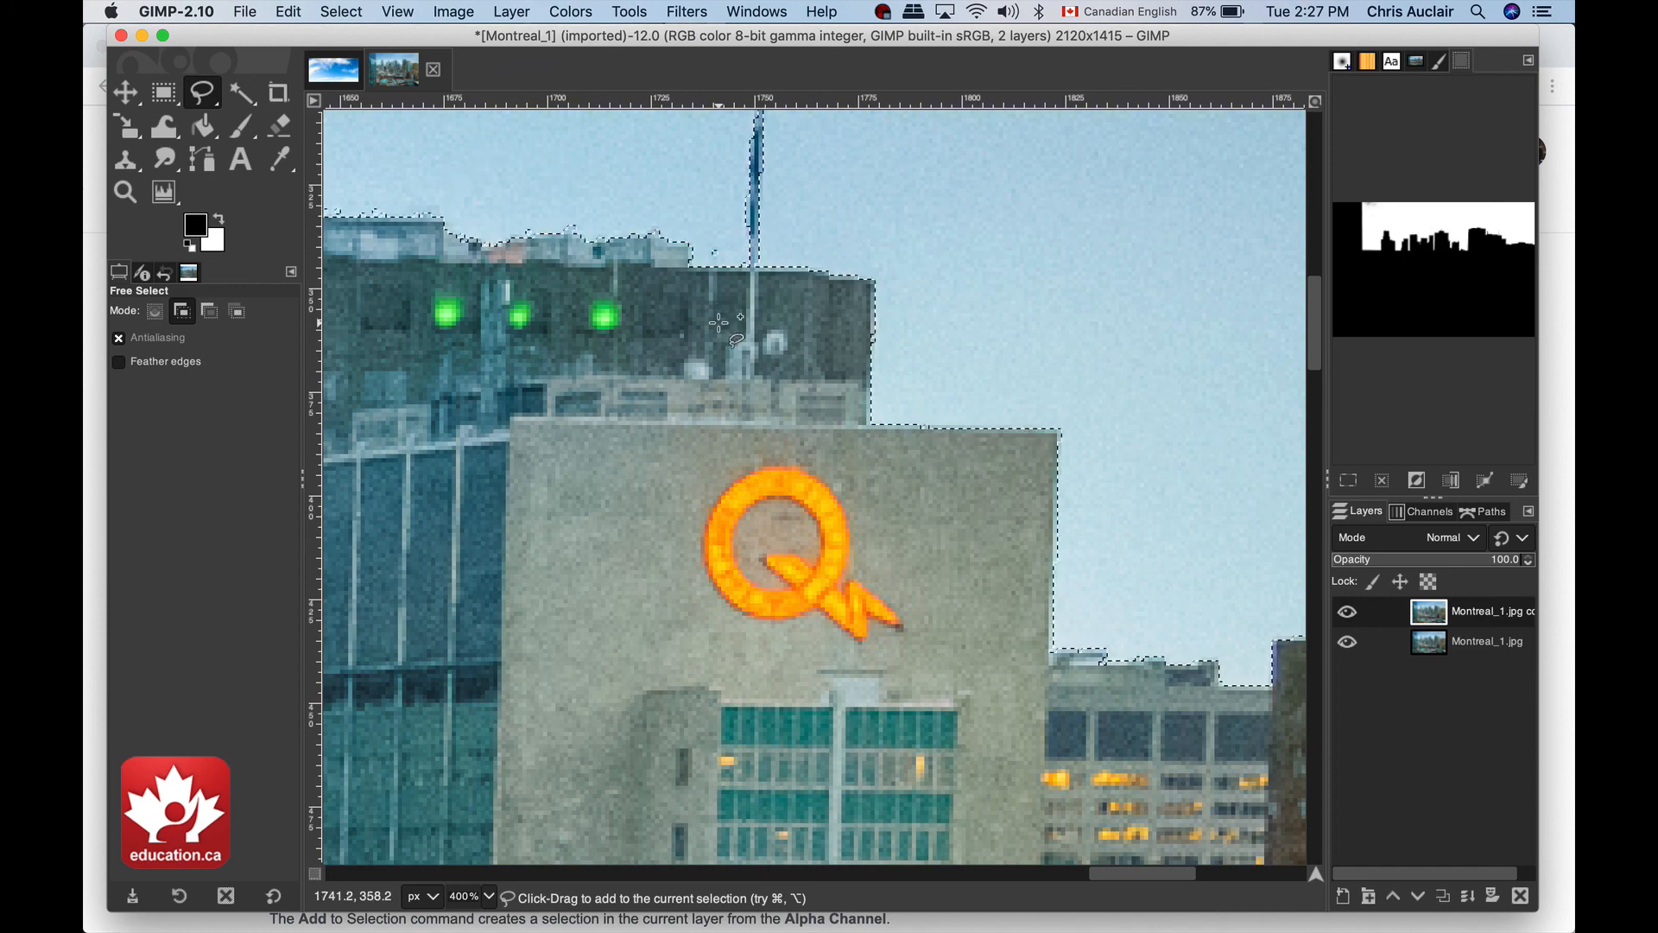
Subtract the four faint towers on the western horizon with Rectangle Select, using strips about 3×9, 3×14, 2×7 and 2×10 px.
scroll(724, 328, down, 10)
scroll(724, 328, right, 15)
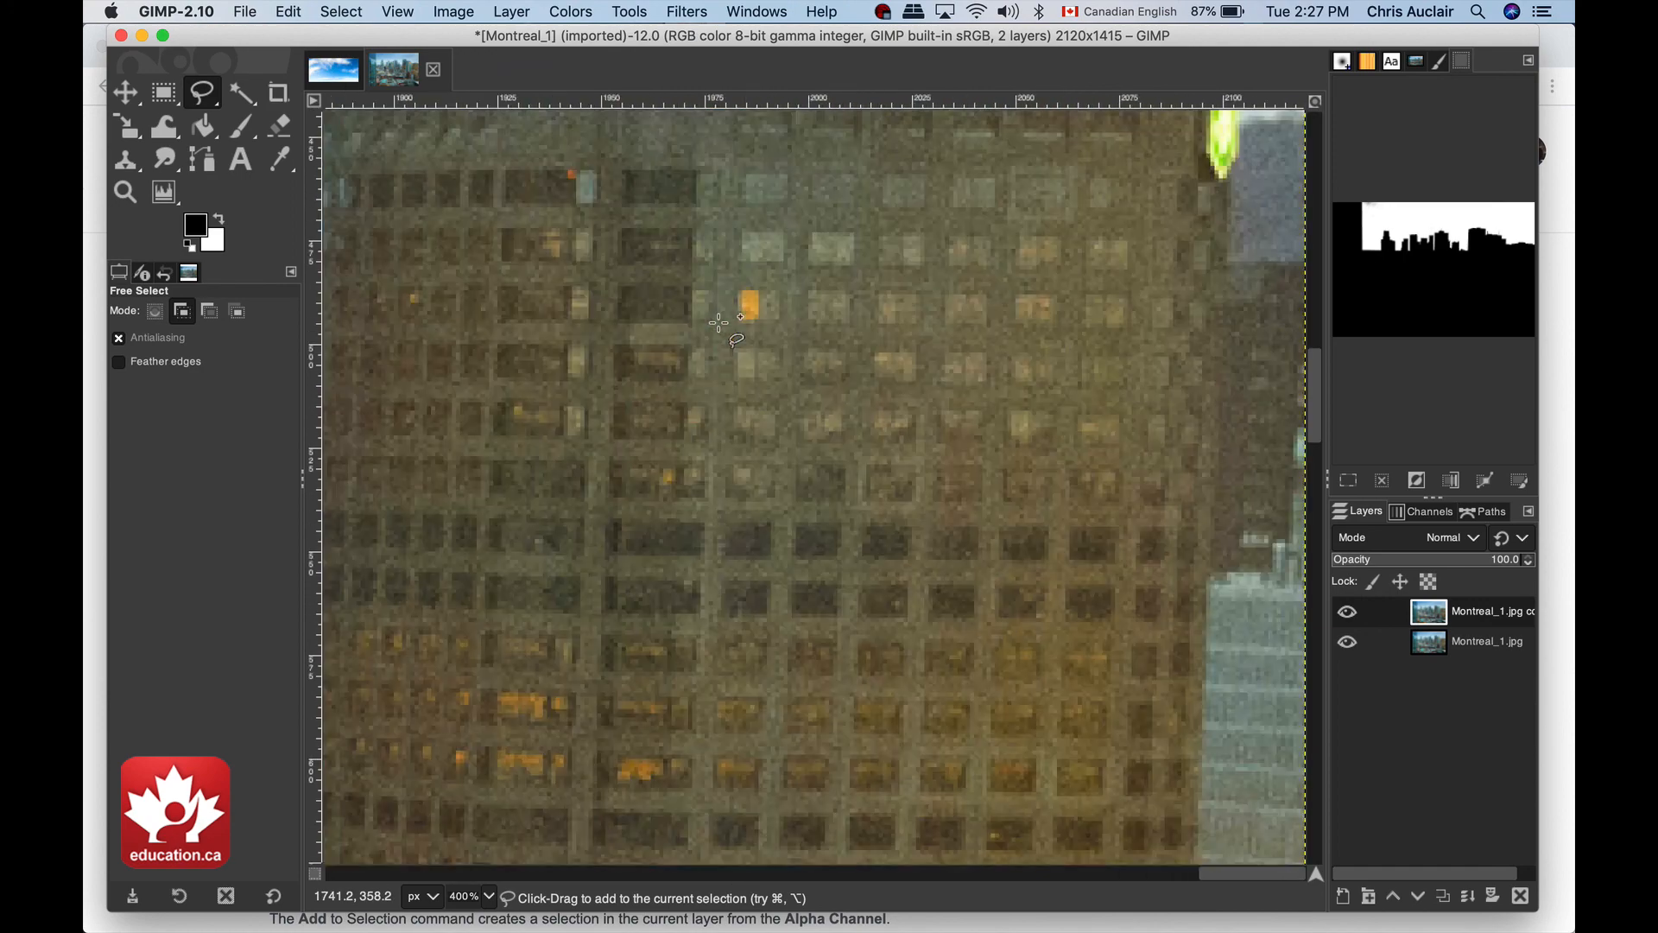
scroll(724, 328, up, 5)
scroll(724, 329, left, 20)
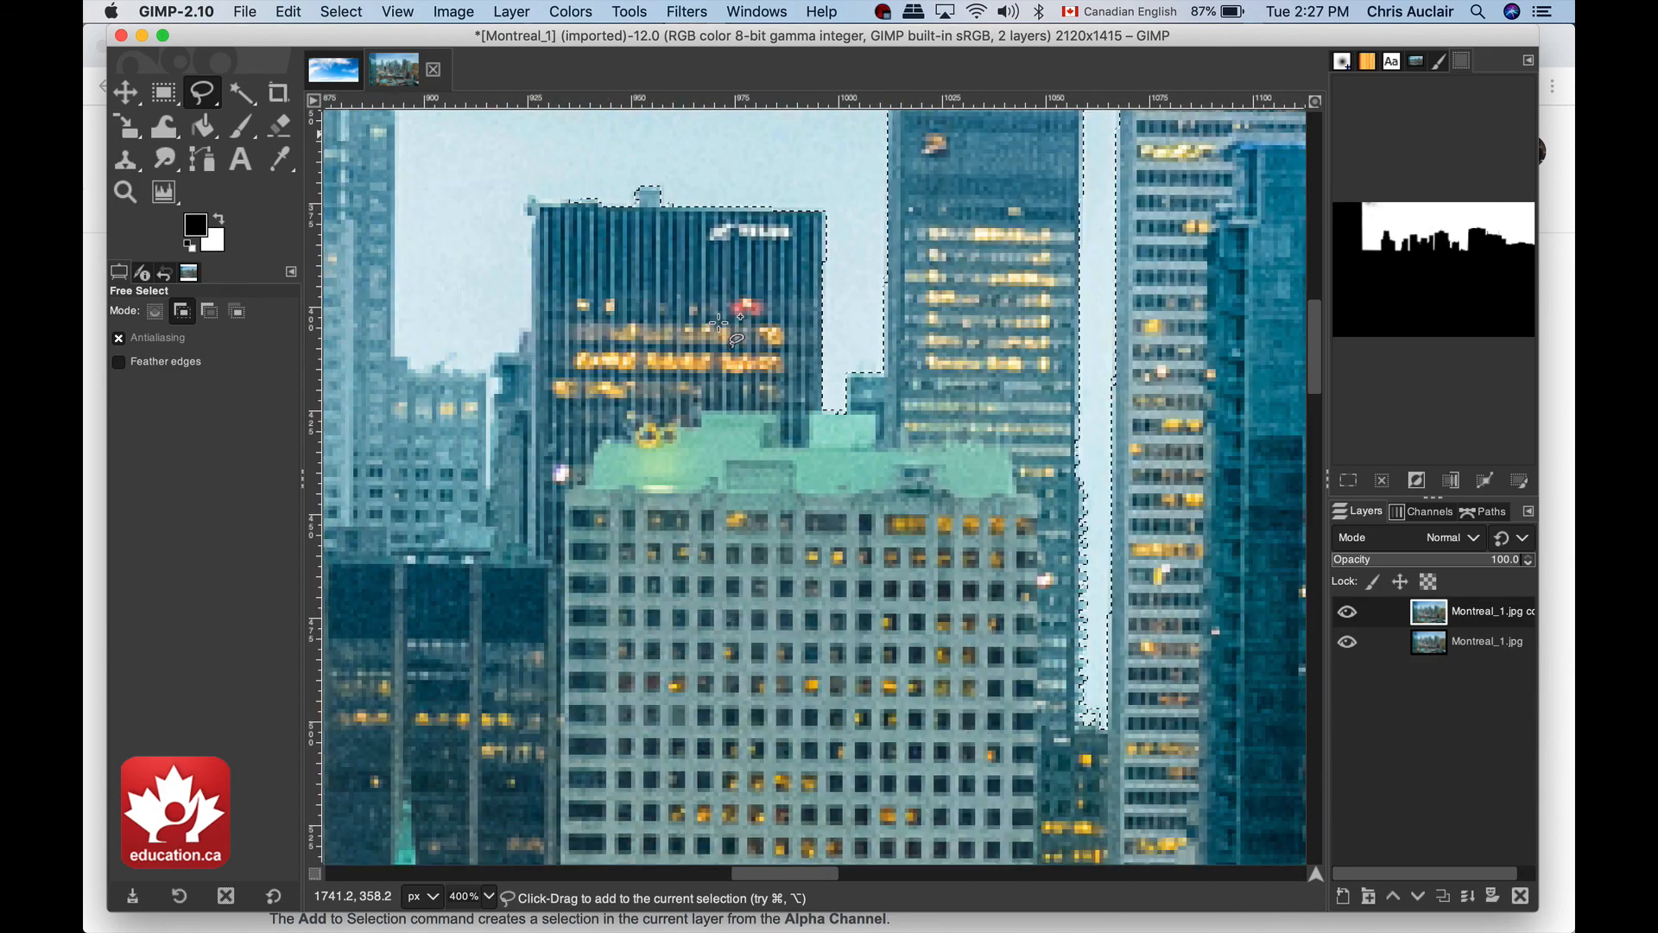
scroll(719, 323, left, 20)
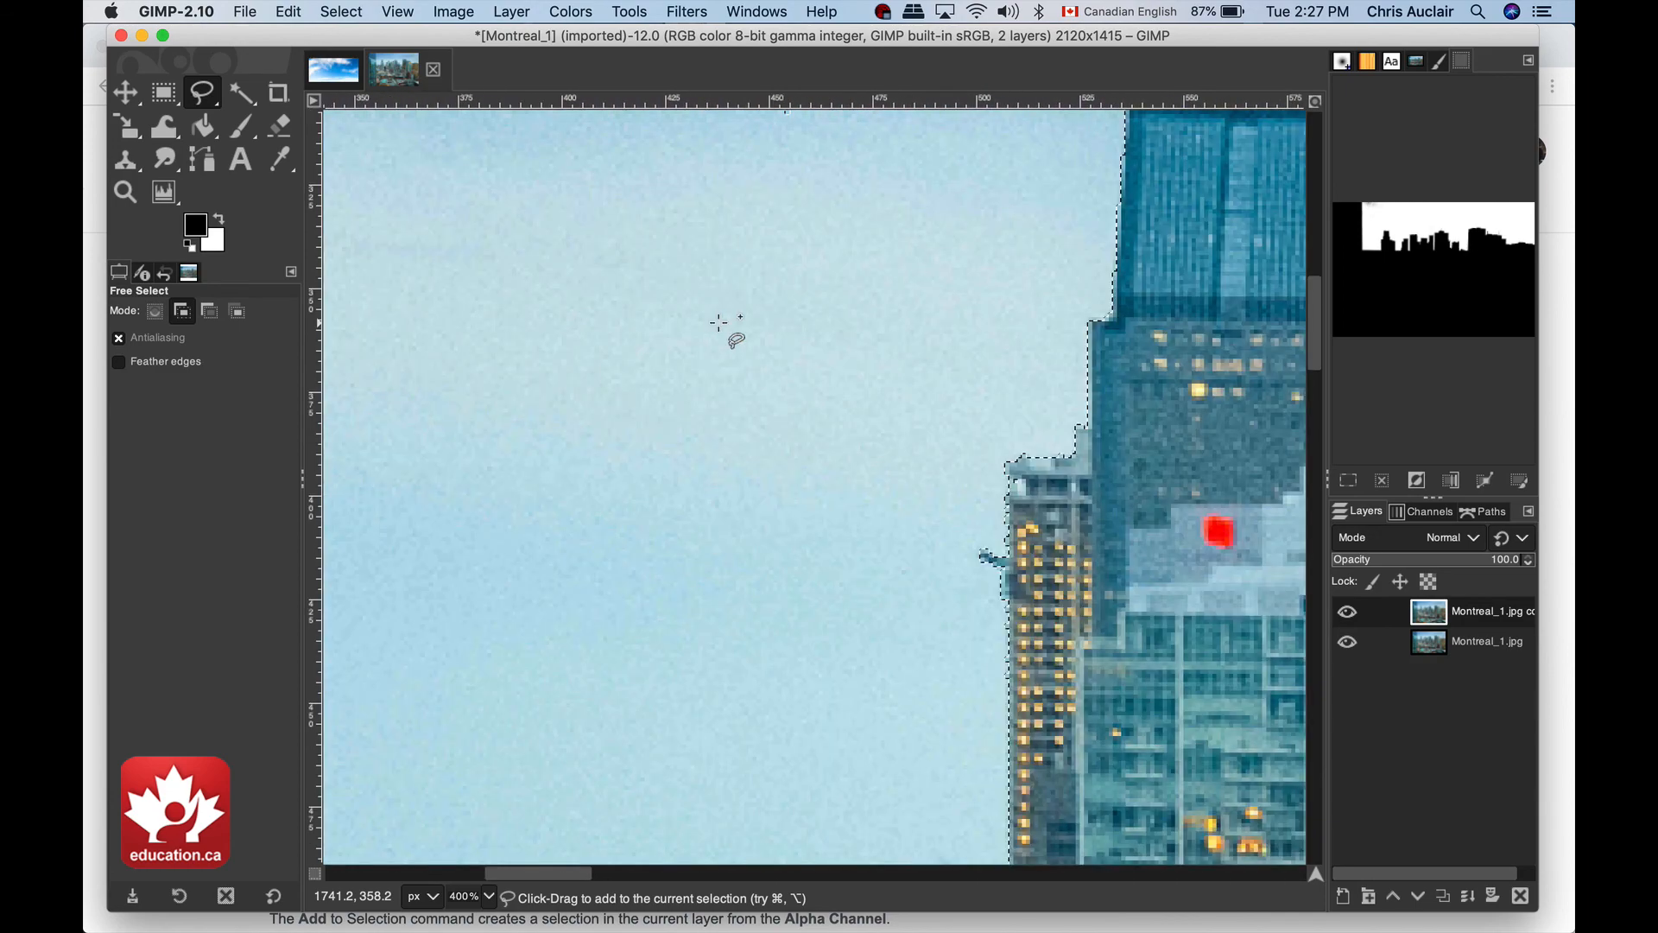
scroll(724, 326, left, 3)
scroll(729, 326, down, 6)
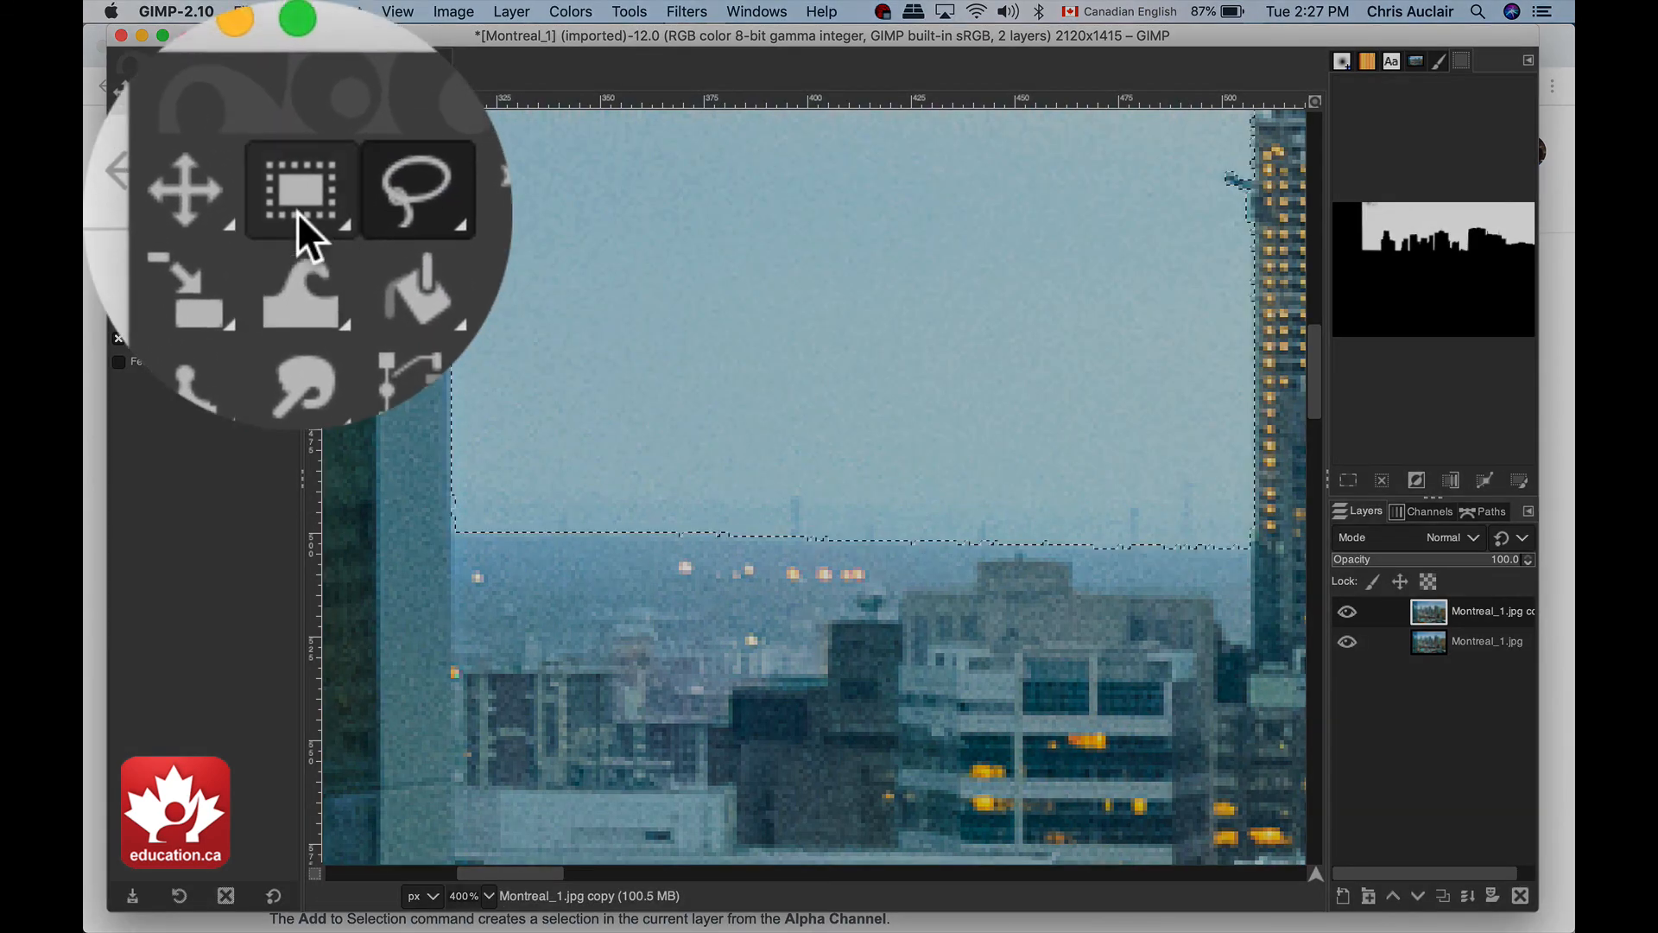
click(297, 213)
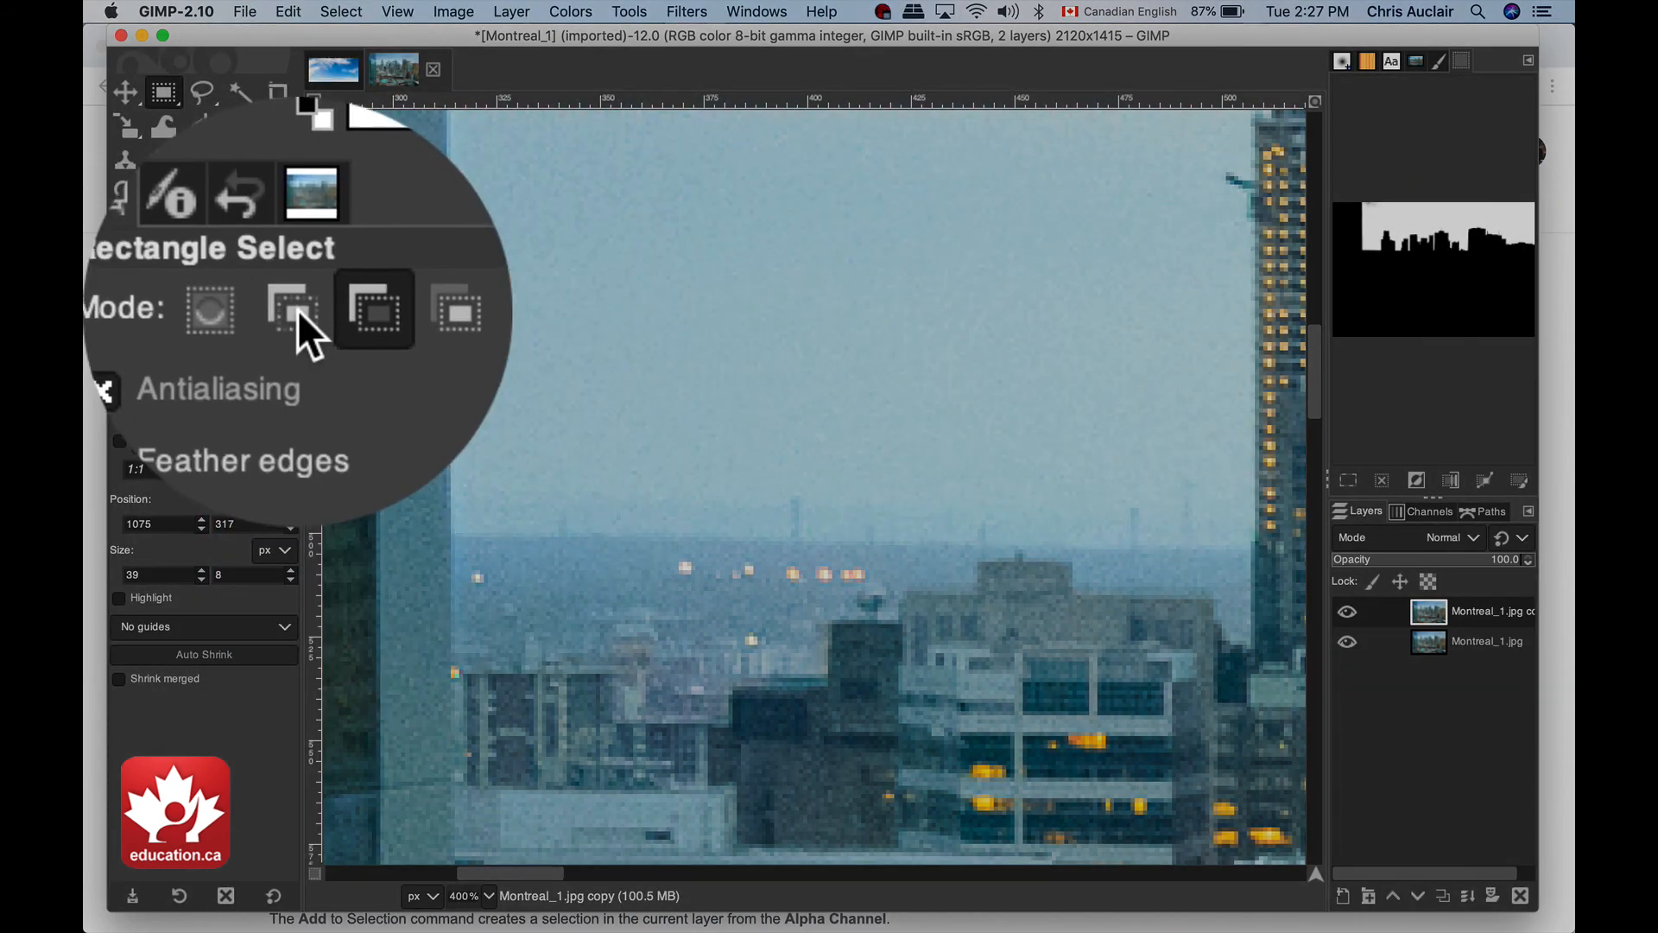
click(182, 311)
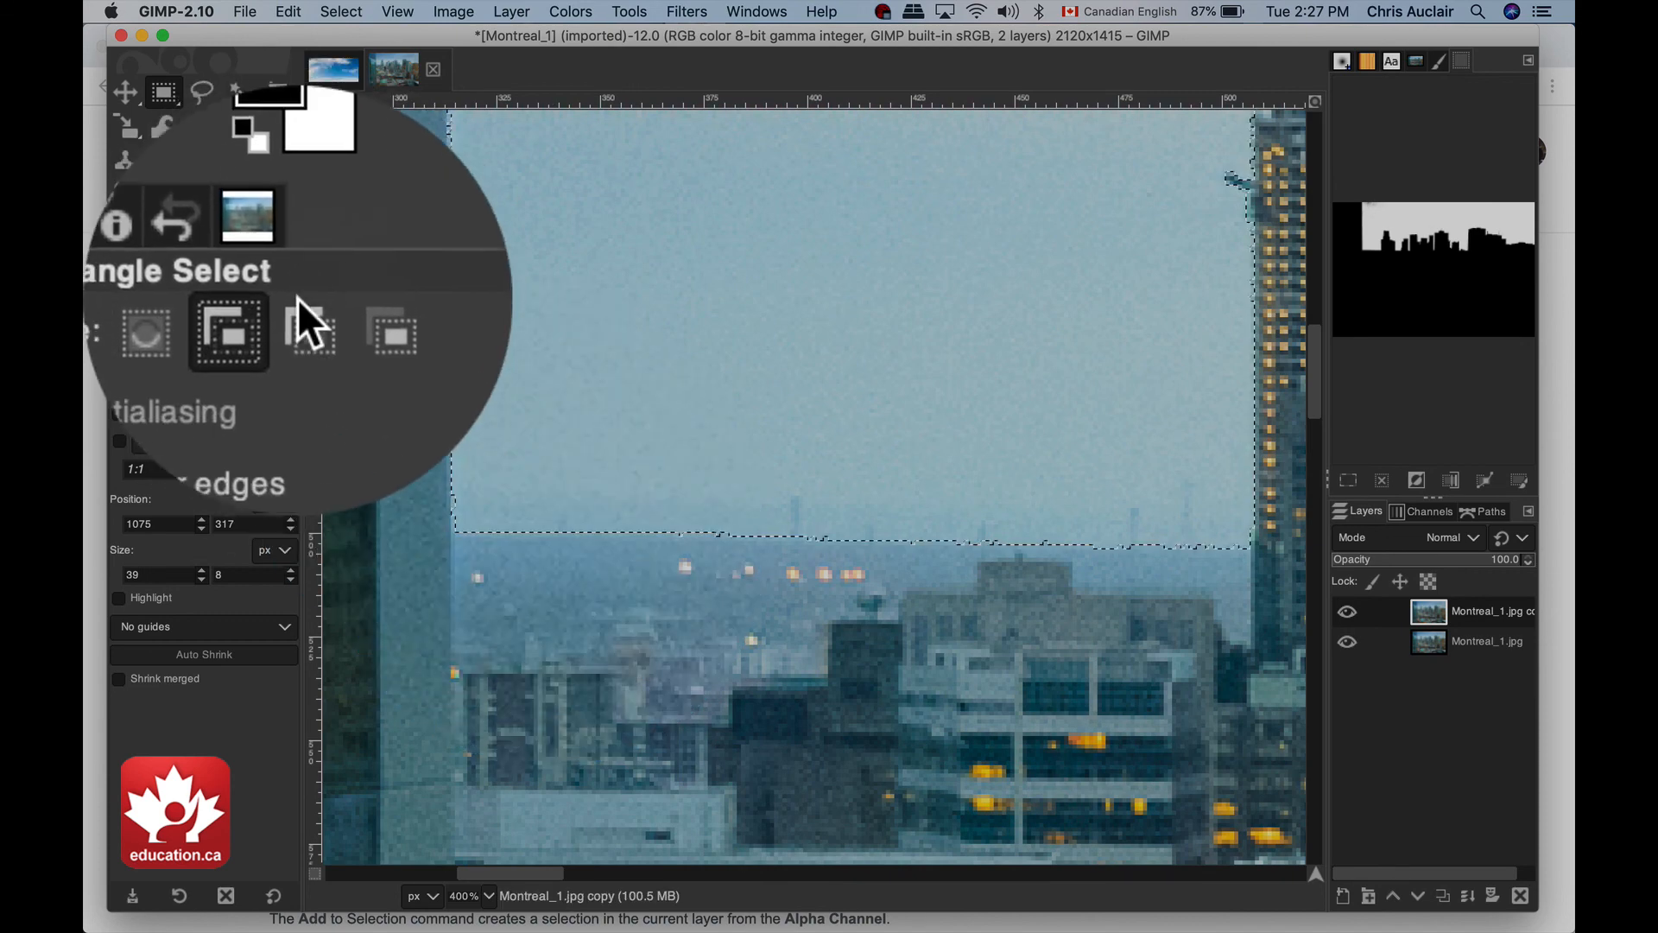
click(209, 311)
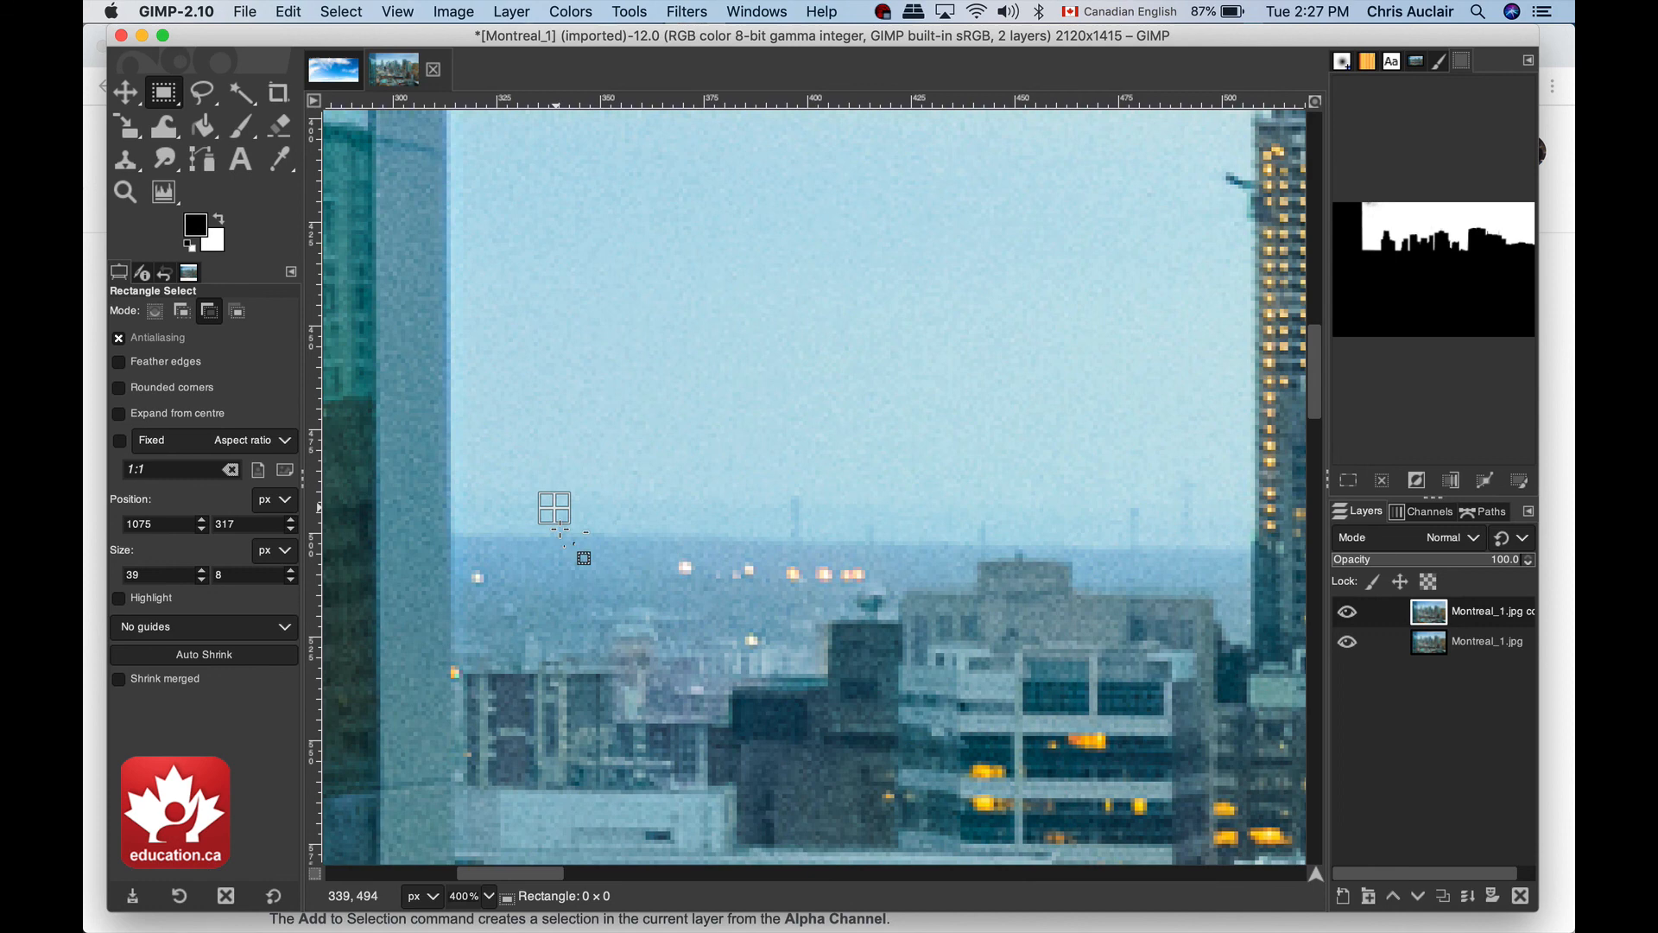
drag(563, 533, 575, 570)
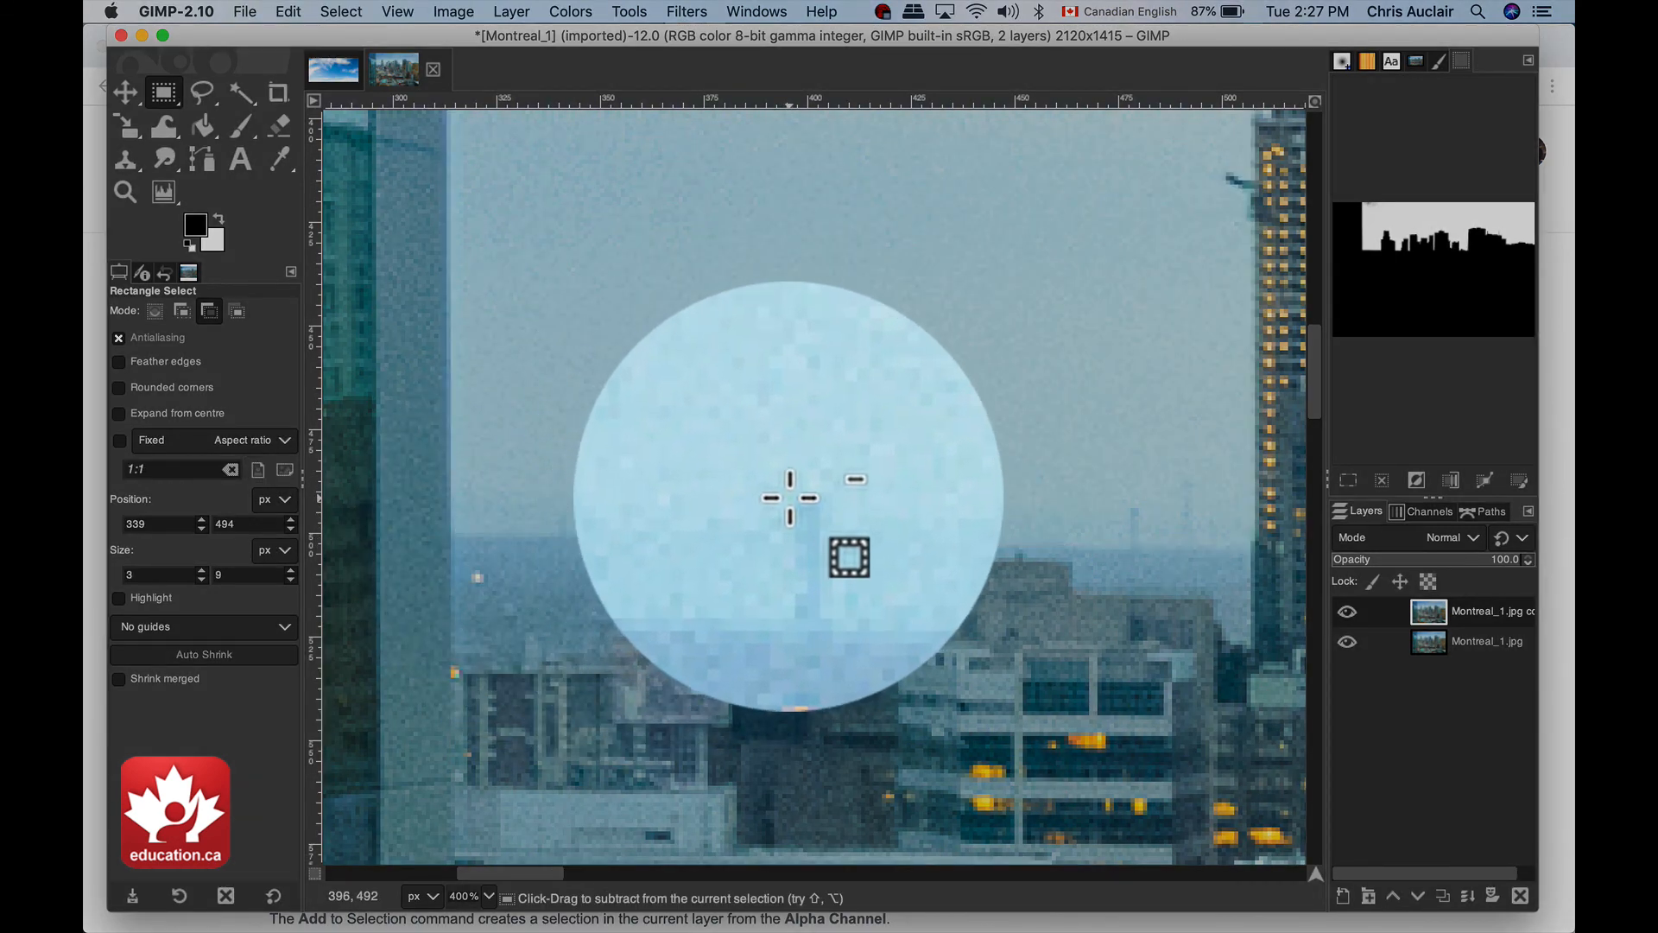
drag(788, 500, 833, 574)
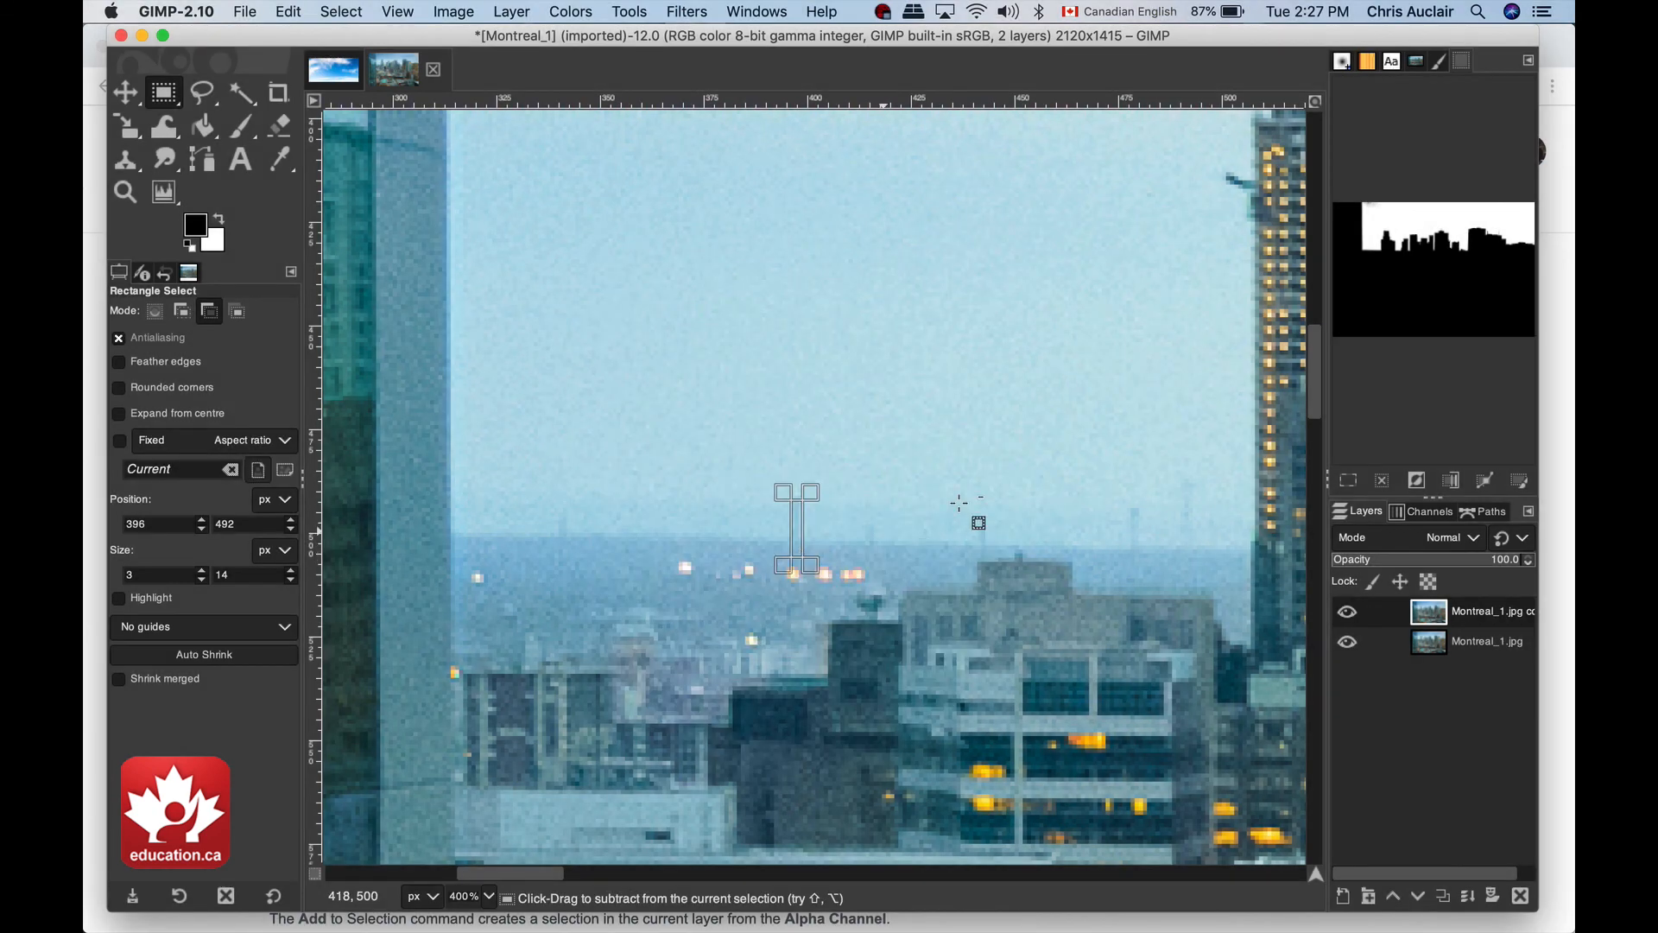
drag(975, 520, 985, 544)
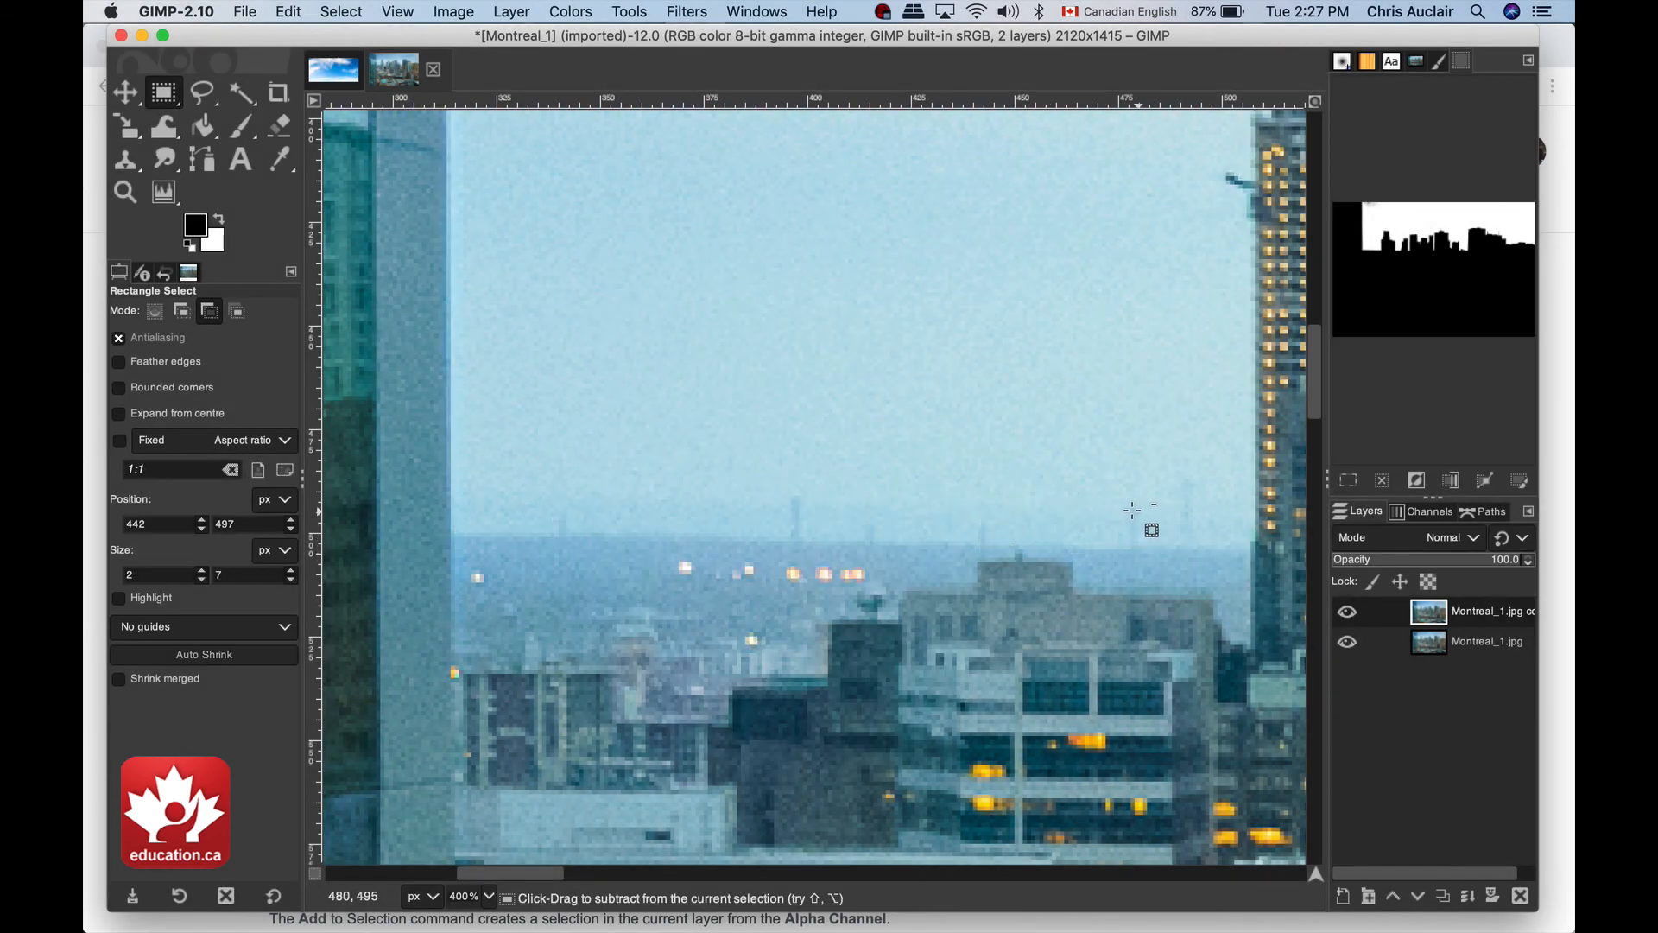
drag(1130, 511, 1140, 553)
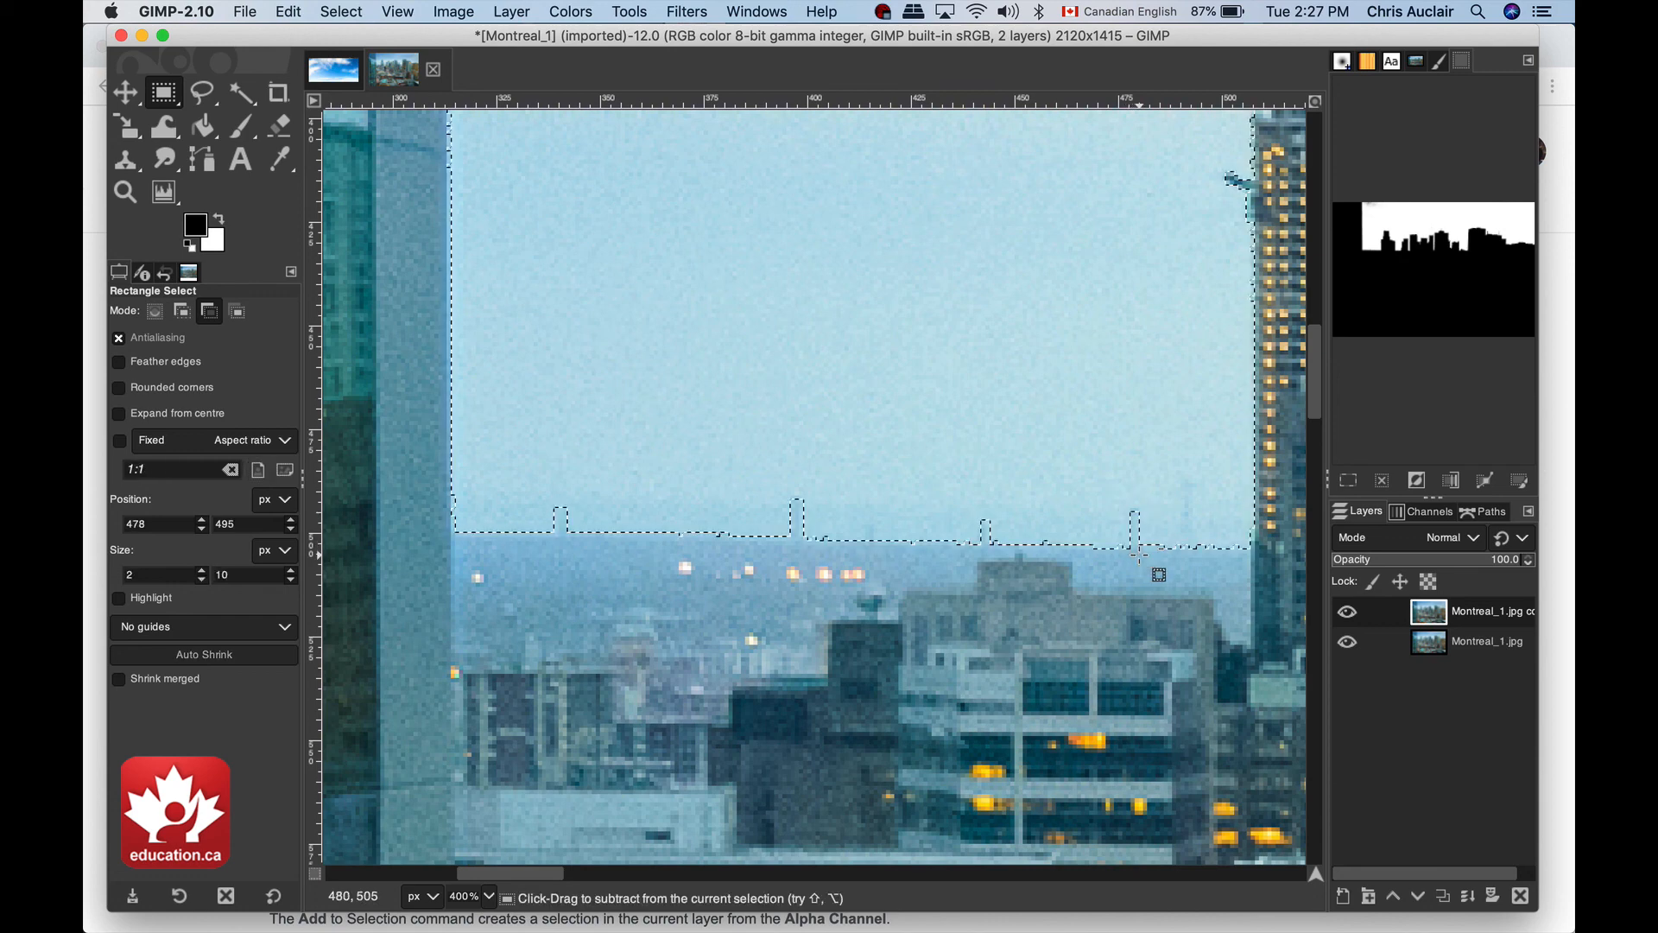
Examine the selection edge from the tower with the red logo eastward to the dark striped building behind the green roof.
scroll(1169, 418, right, 10)
scroll(1170, 418, up, 8)
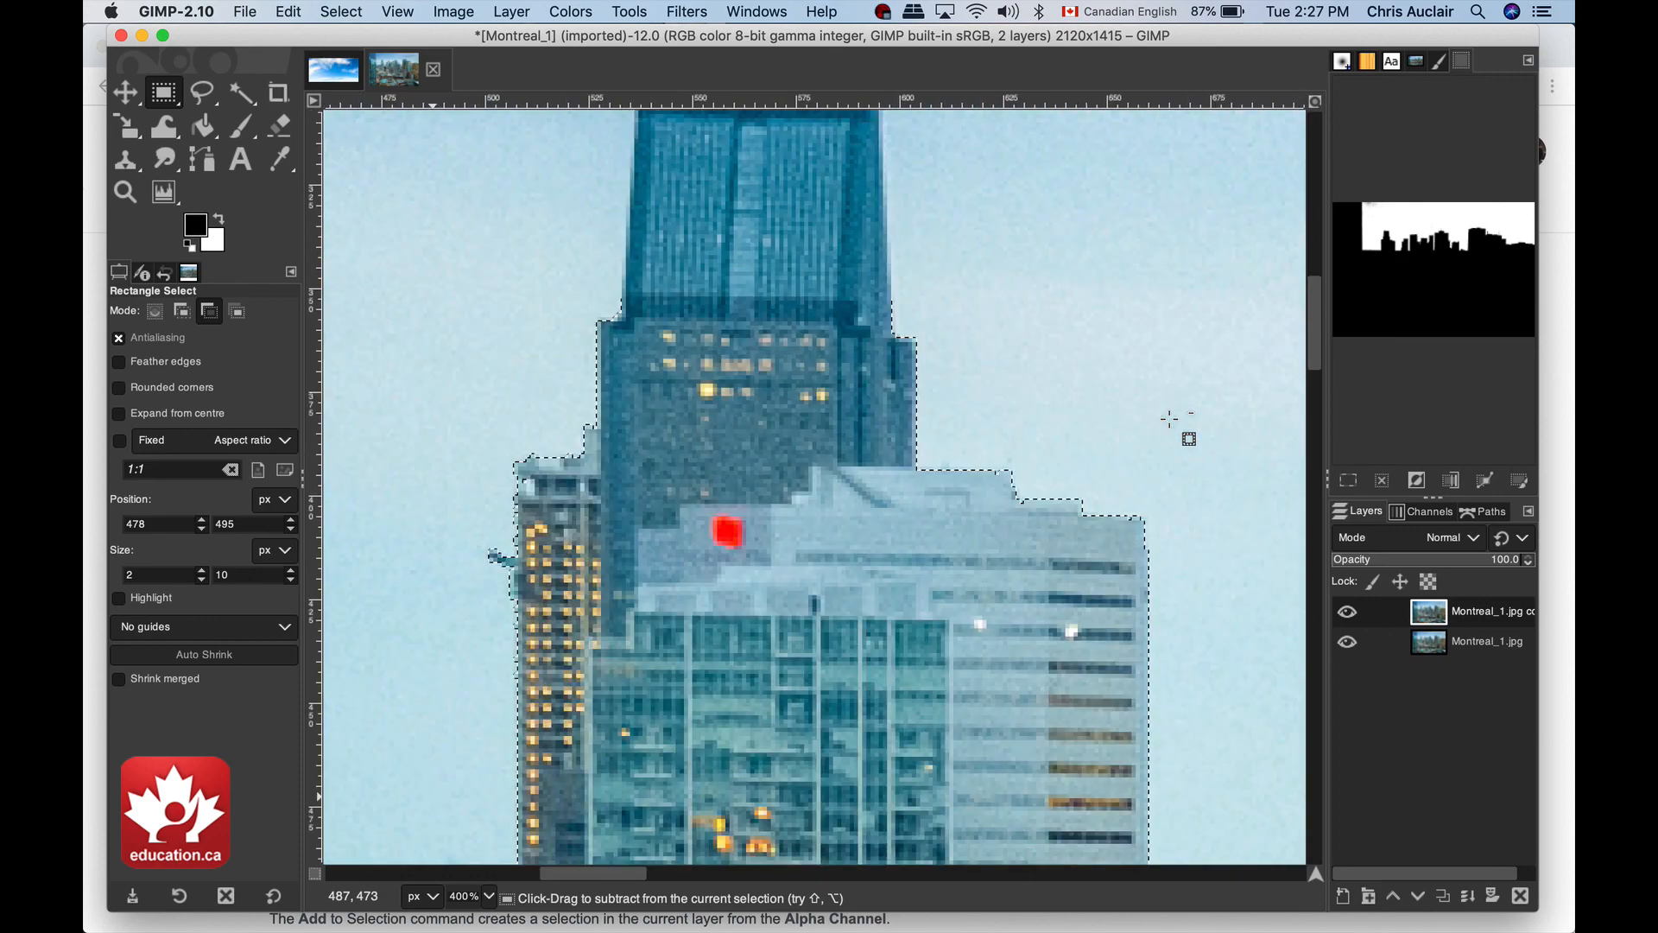
scroll(1170, 418, up, 3)
scroll(1169, 418, down, 6)
scroll(1169, 418, right, 4)
scroll(1170, 418, down, 5)
scroll(1170, 418, right, 8)
scroll(1170, 418, up, 3)
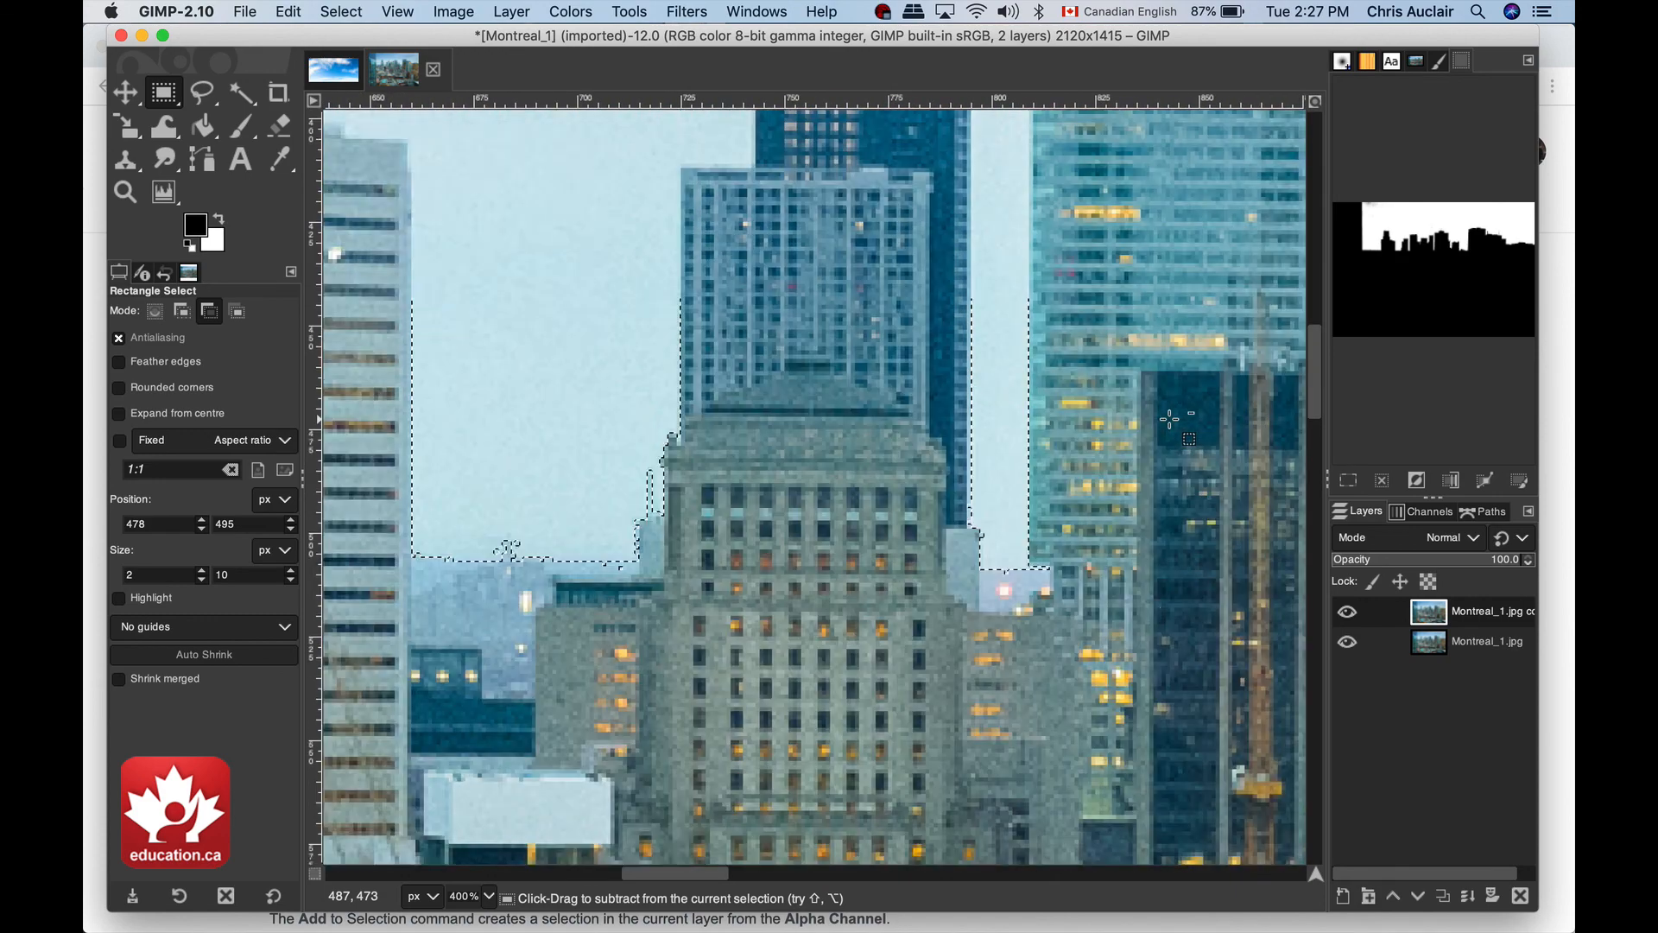
scroll(1169, 418, right, 4)
scroll(1170, 418, up, 3)
scroll(1169, 418, down, 3)
scroll(1169, 418, right, 4)
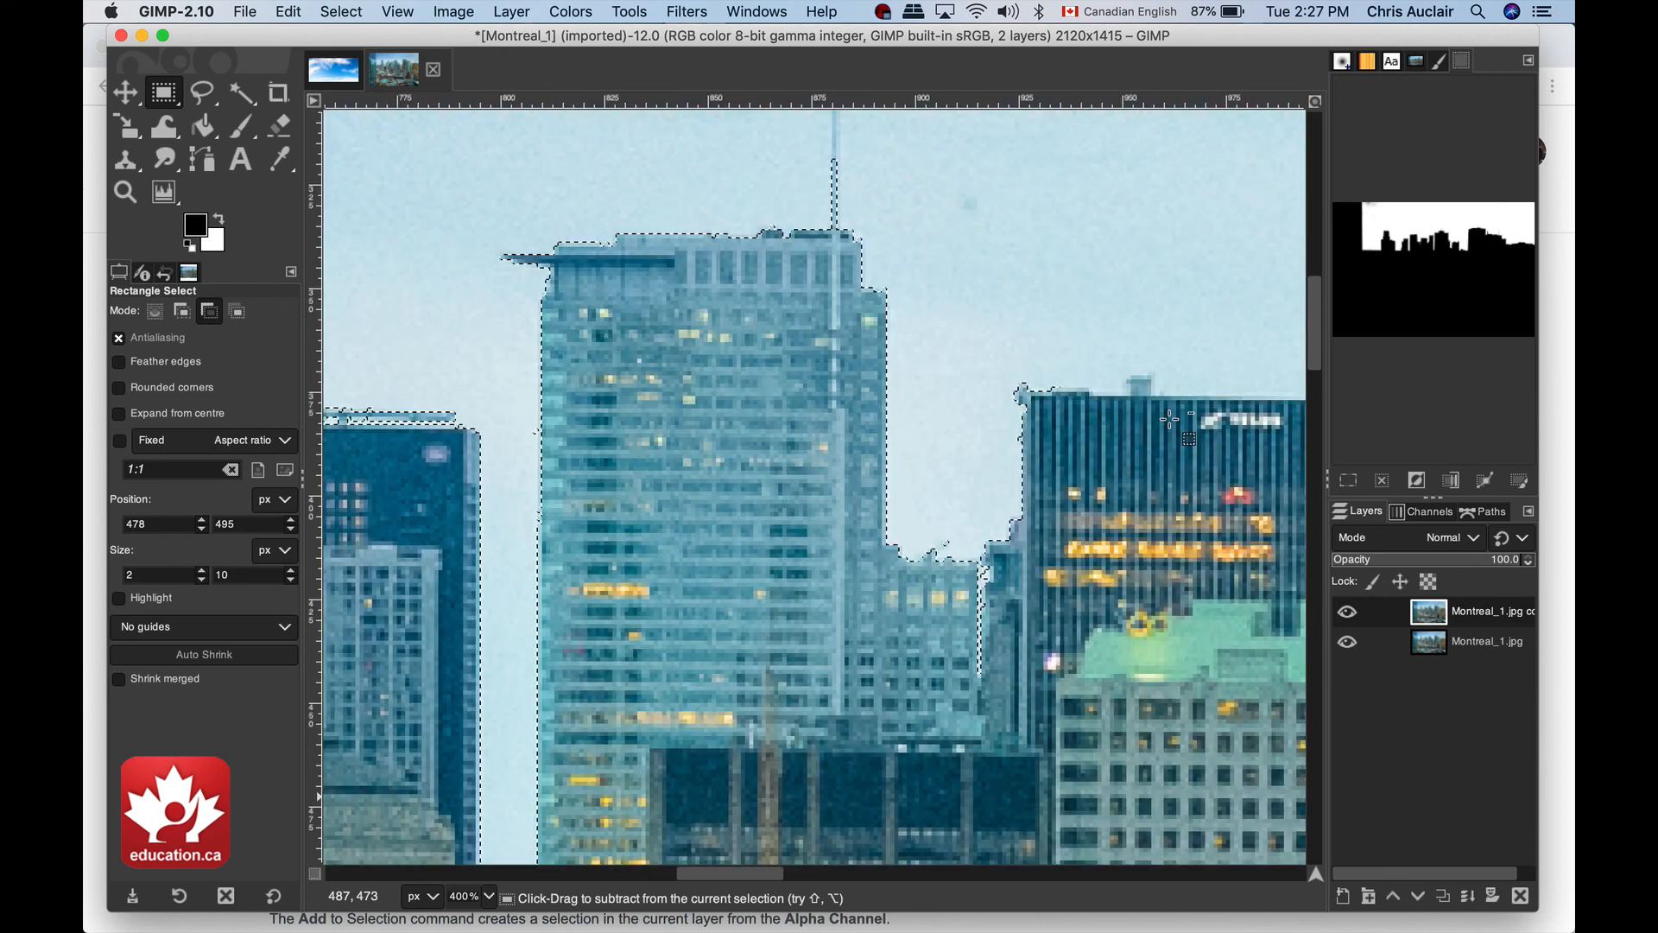
Subtract the thin rooftop antennas of the two towers flanking the dark striped building, using rectangles about 2×52 and 2×89 px.
scroll(1169, 418, up, 5)
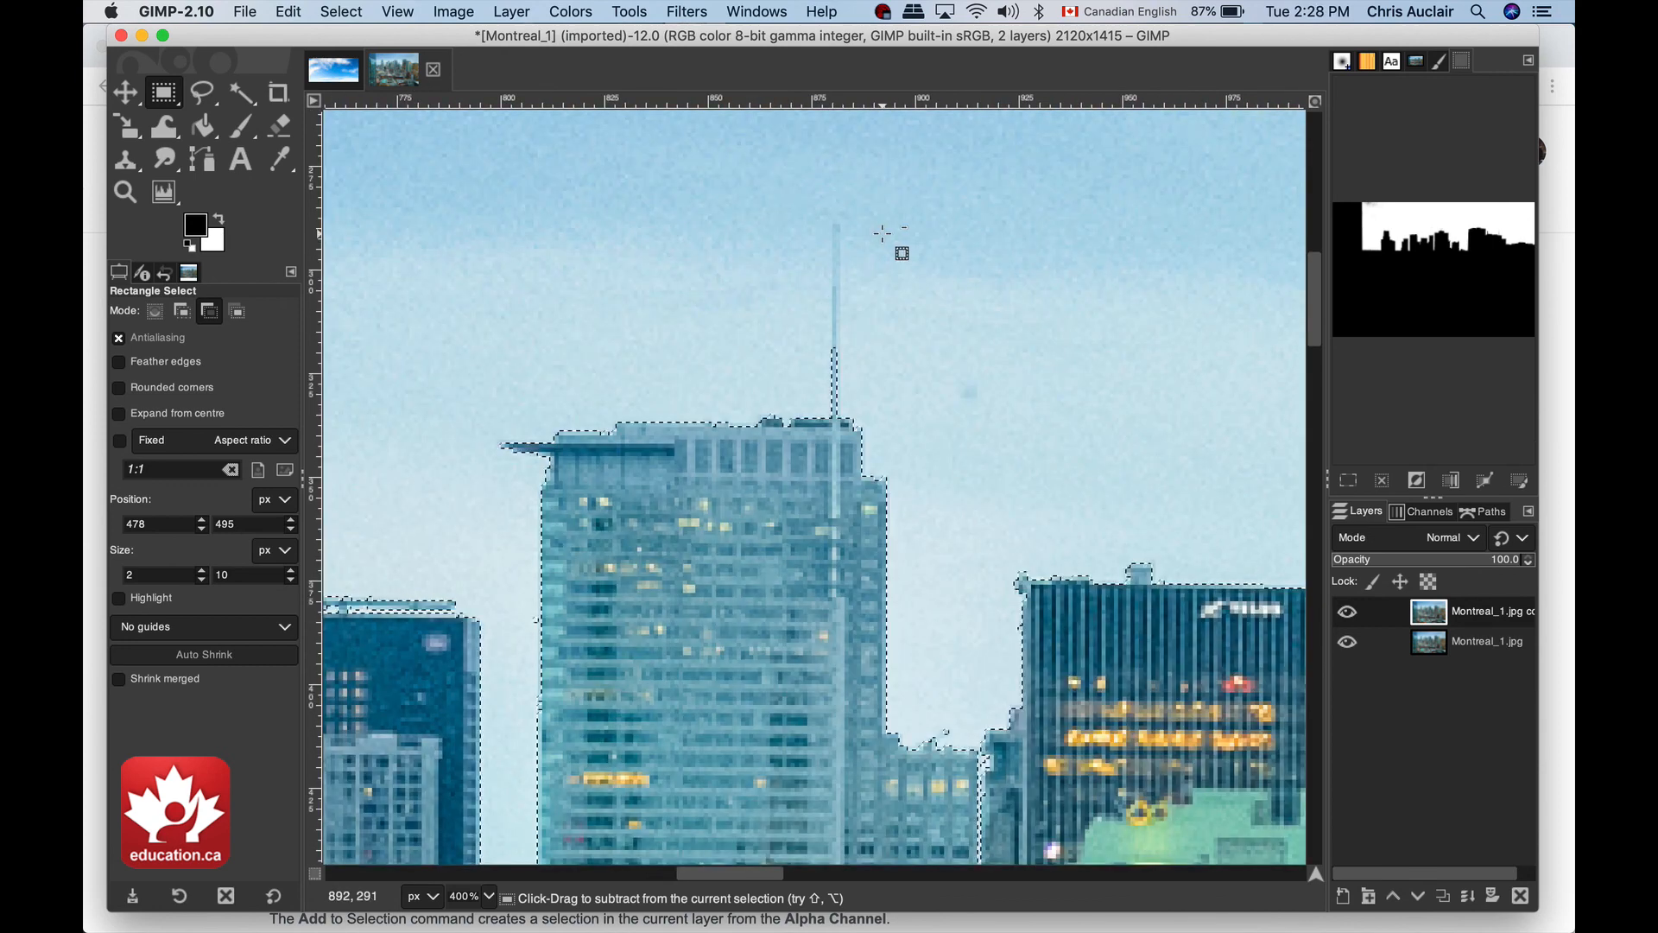
drag(832, 225, 841, 437)
scroll(1025, 463, right, 10)
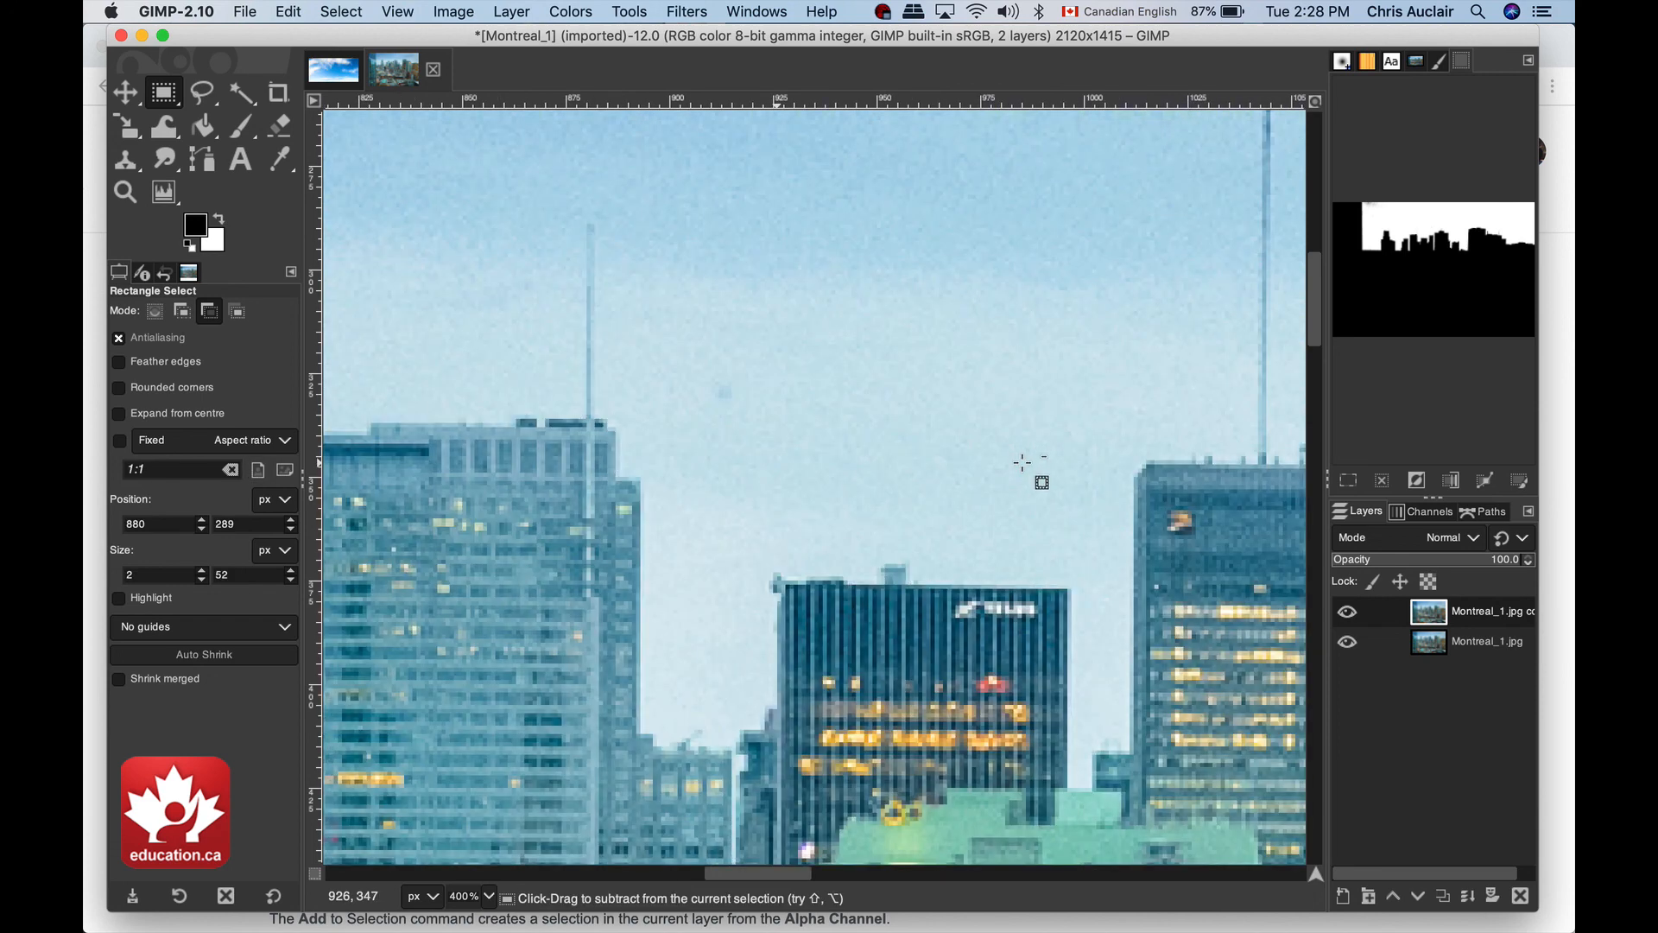
scroll(1021, 462, up, 5)
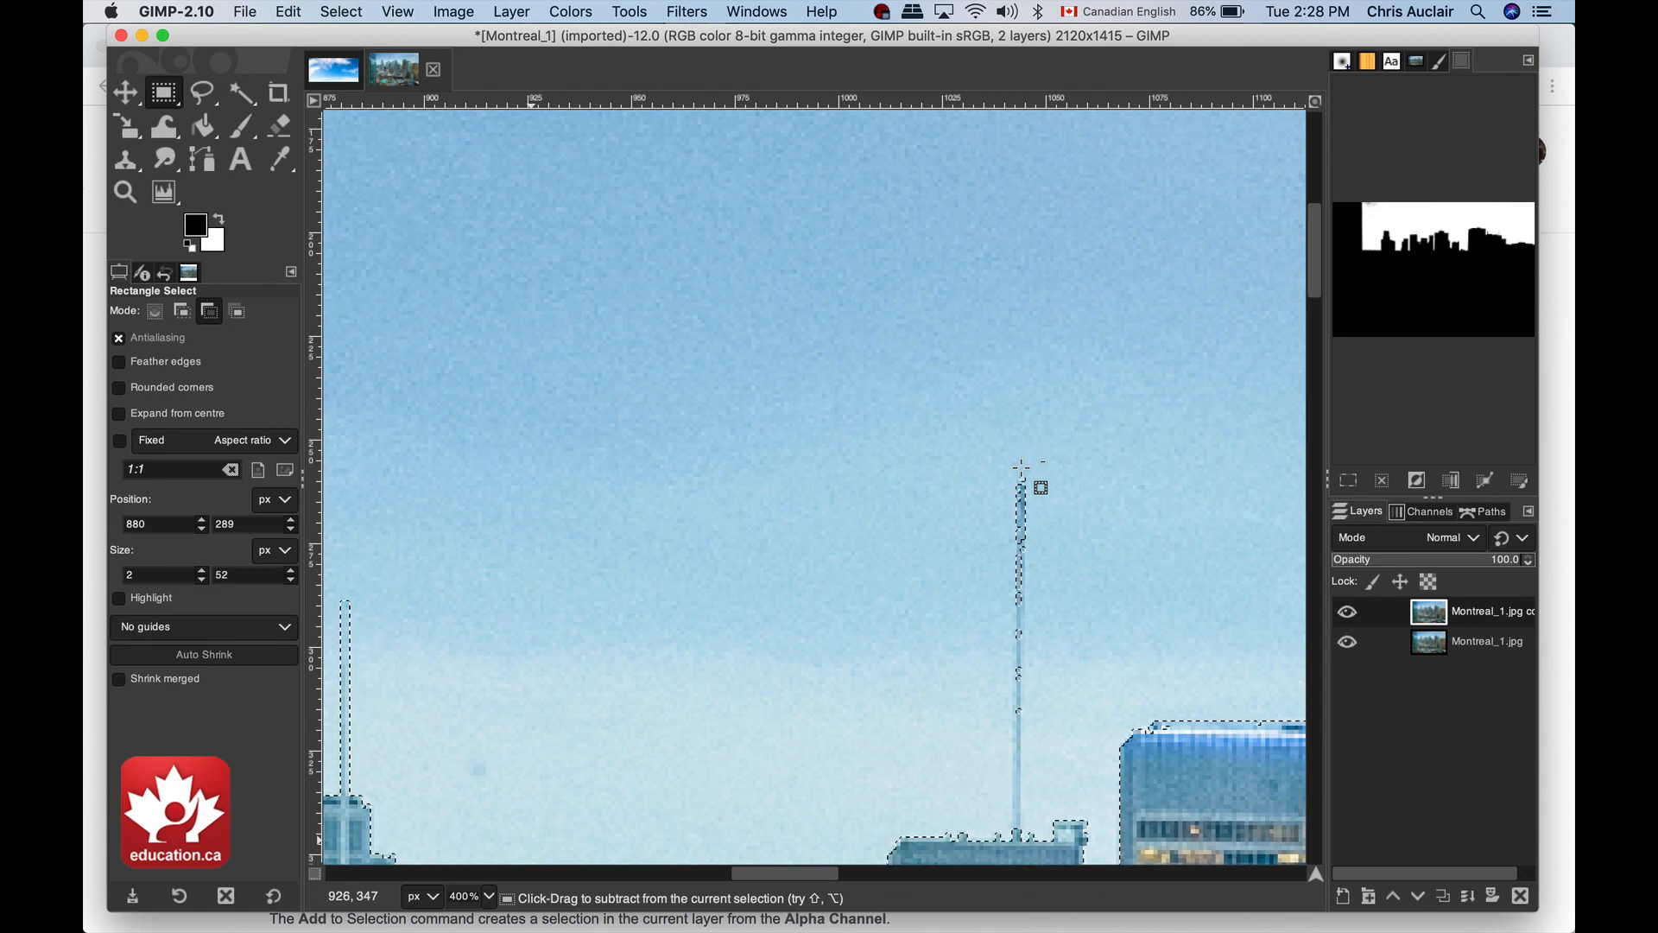
drag(1018, 478, 1024, 847)
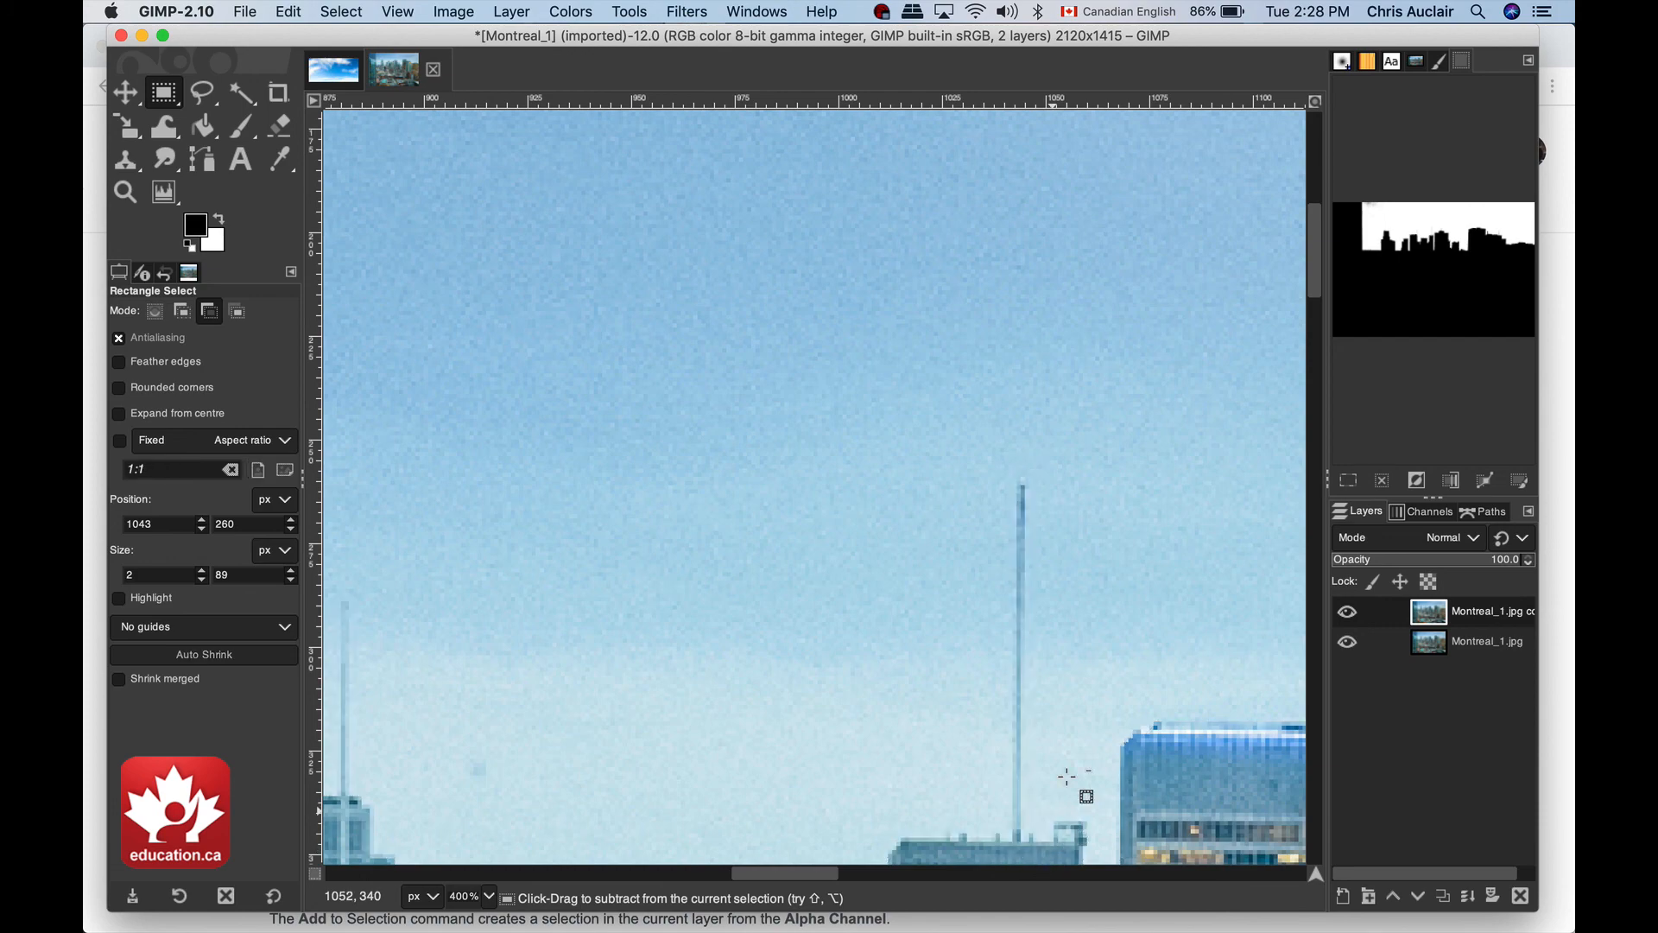
Subtract the thin mast above the roof with the green lights from the selection, using a rectangle about 3×51 px.
scroll(1068, 777, down, 5)
scroll(1067, 778, right, 5)
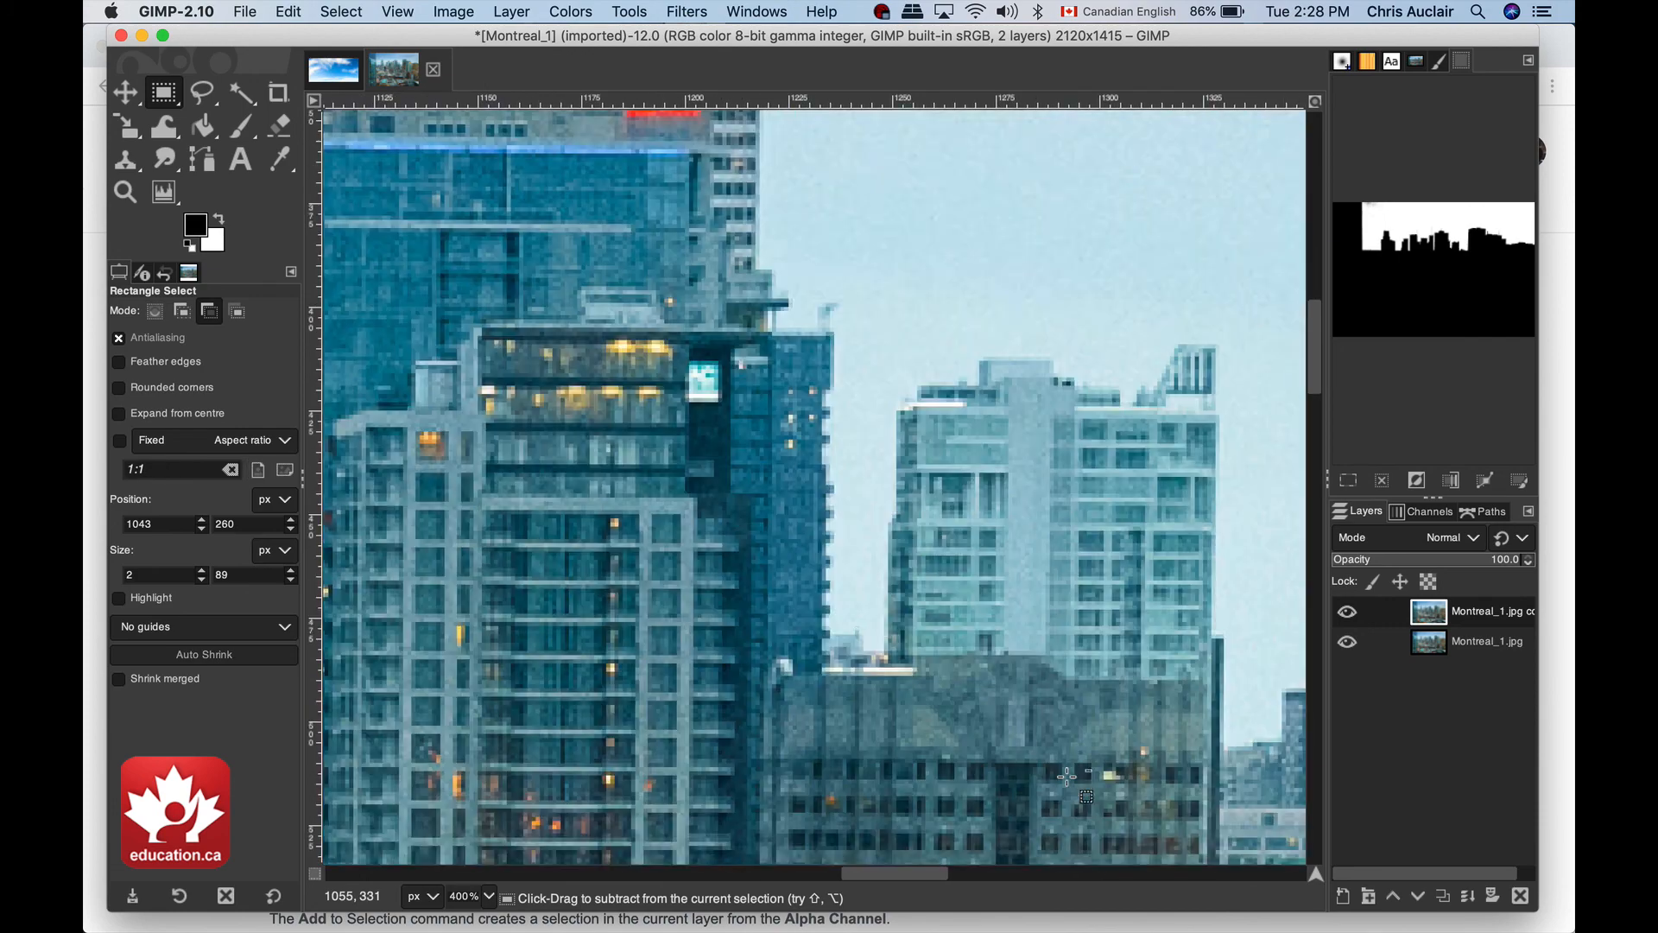
scroll(1068, 777, right, 10)
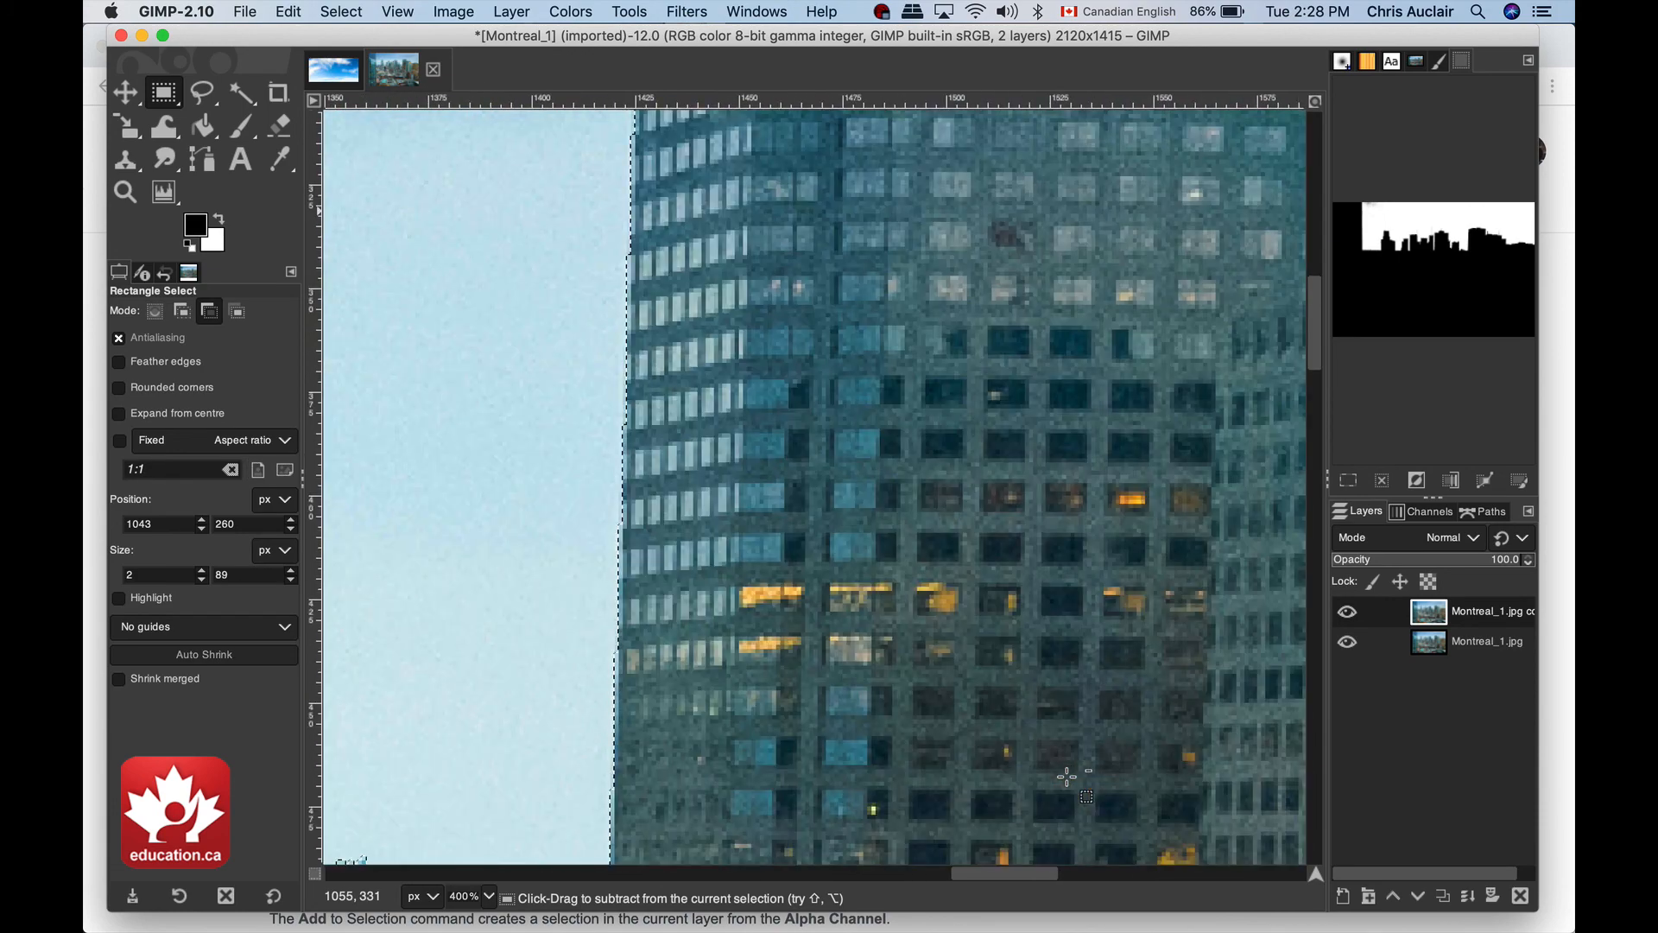
scroll(1067, 777, up, 6)
scroll(1068, 777, right, 8)
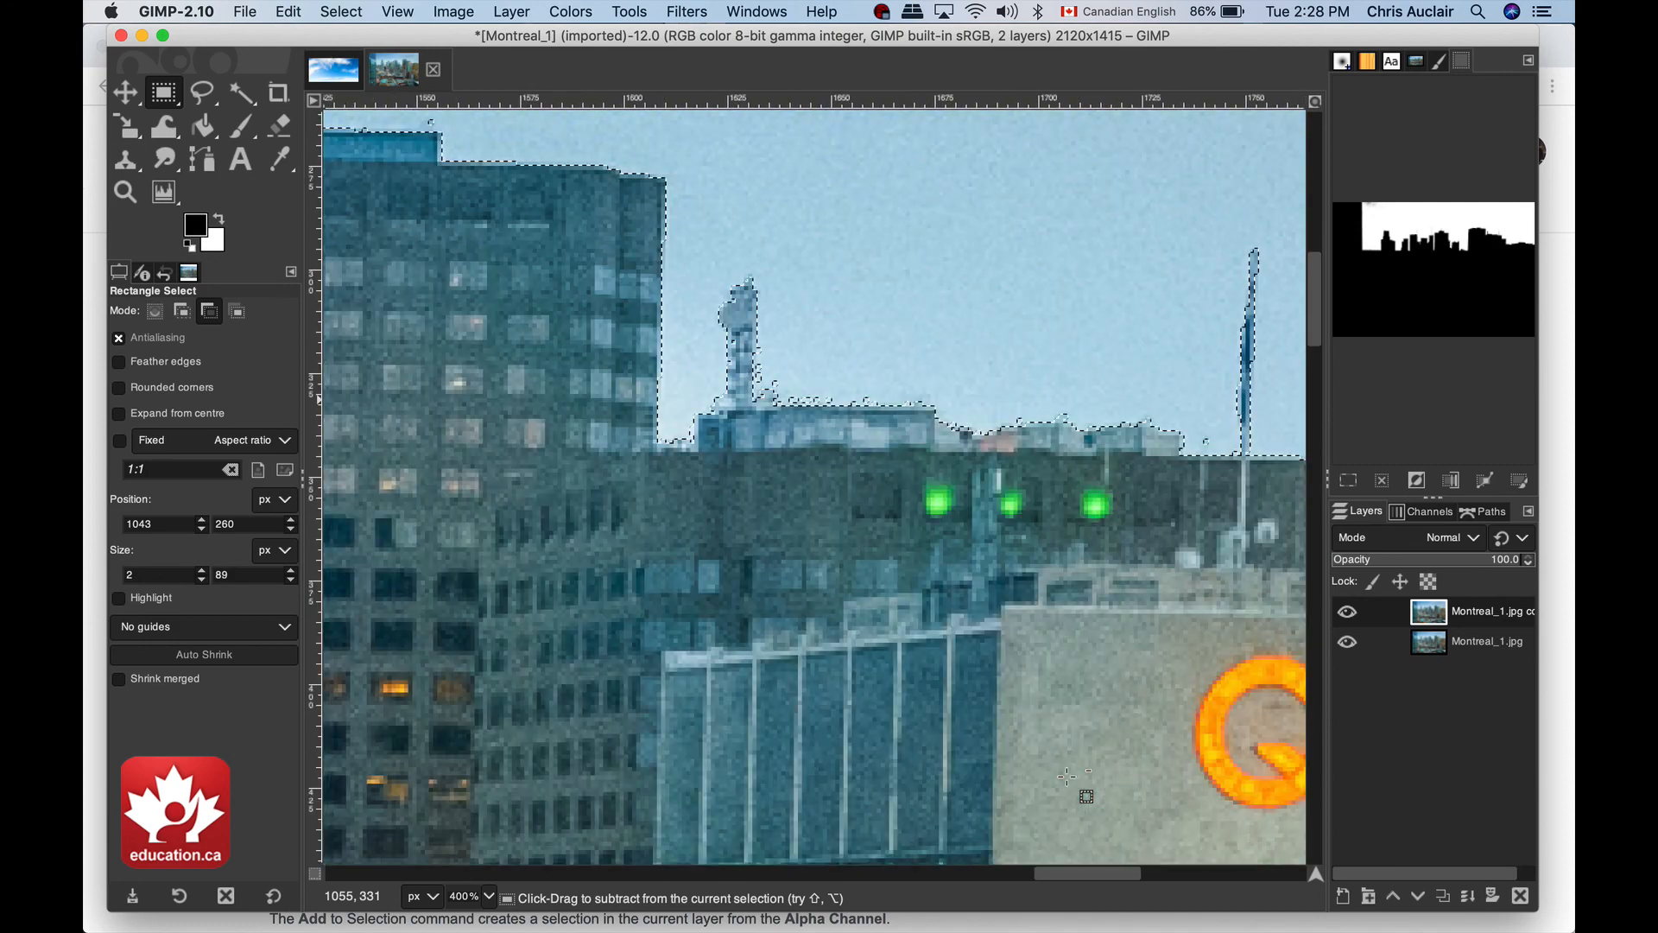
scroll(1067, 777, right, 3)
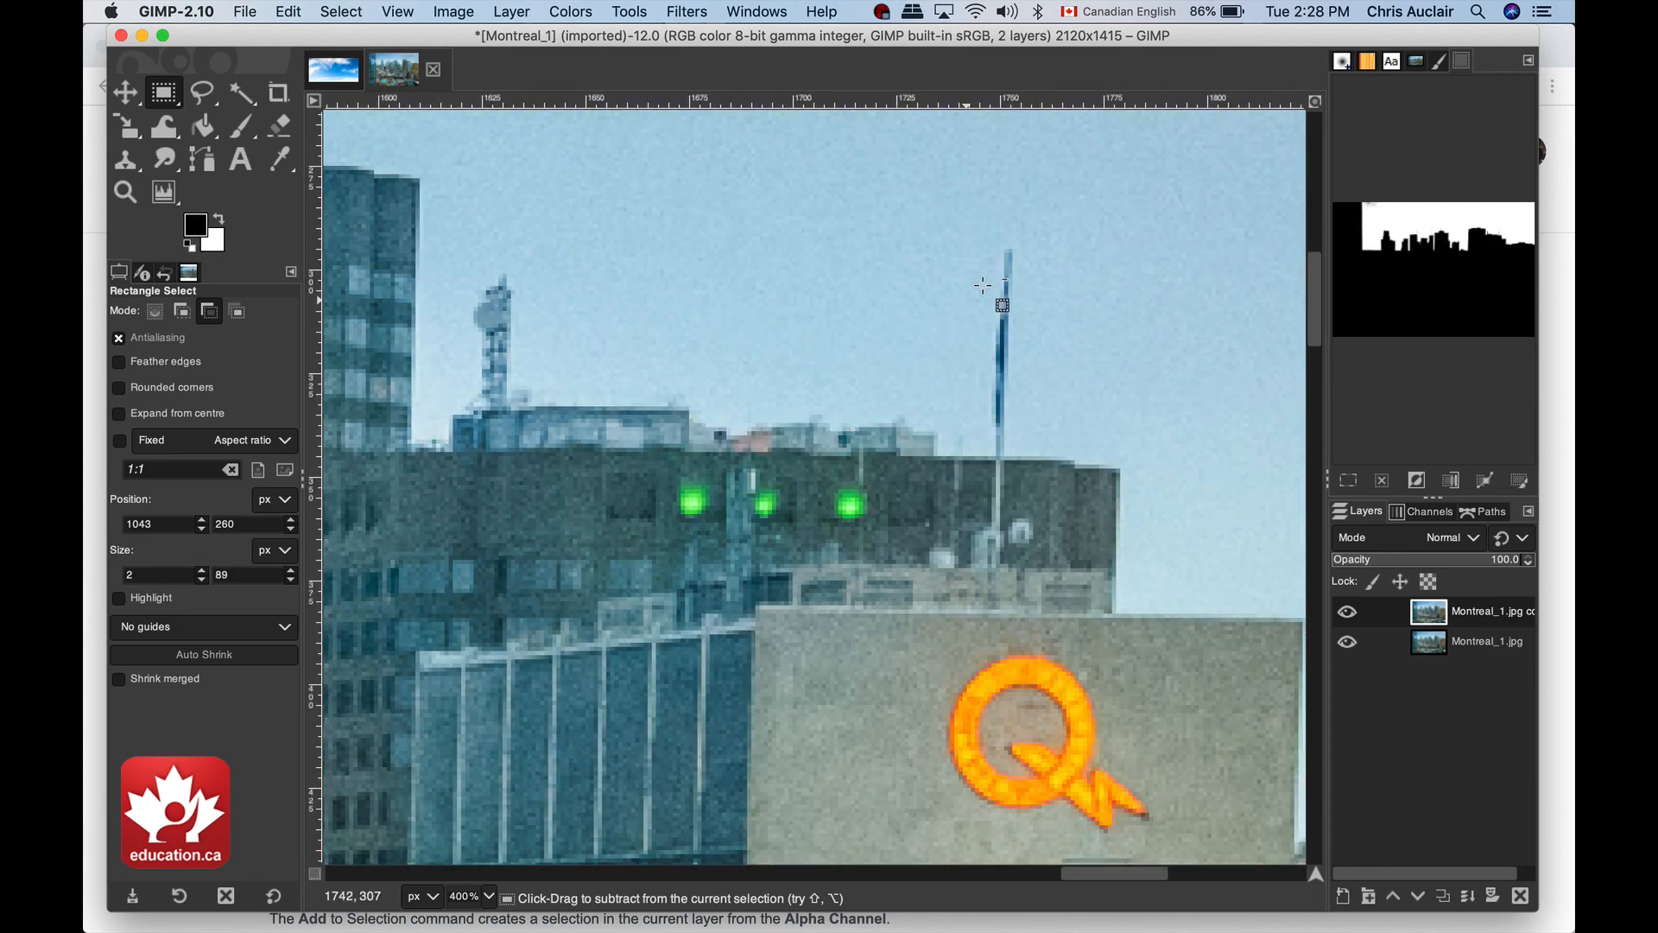
drag(1001, 249, 1014, 459)
key(Return)
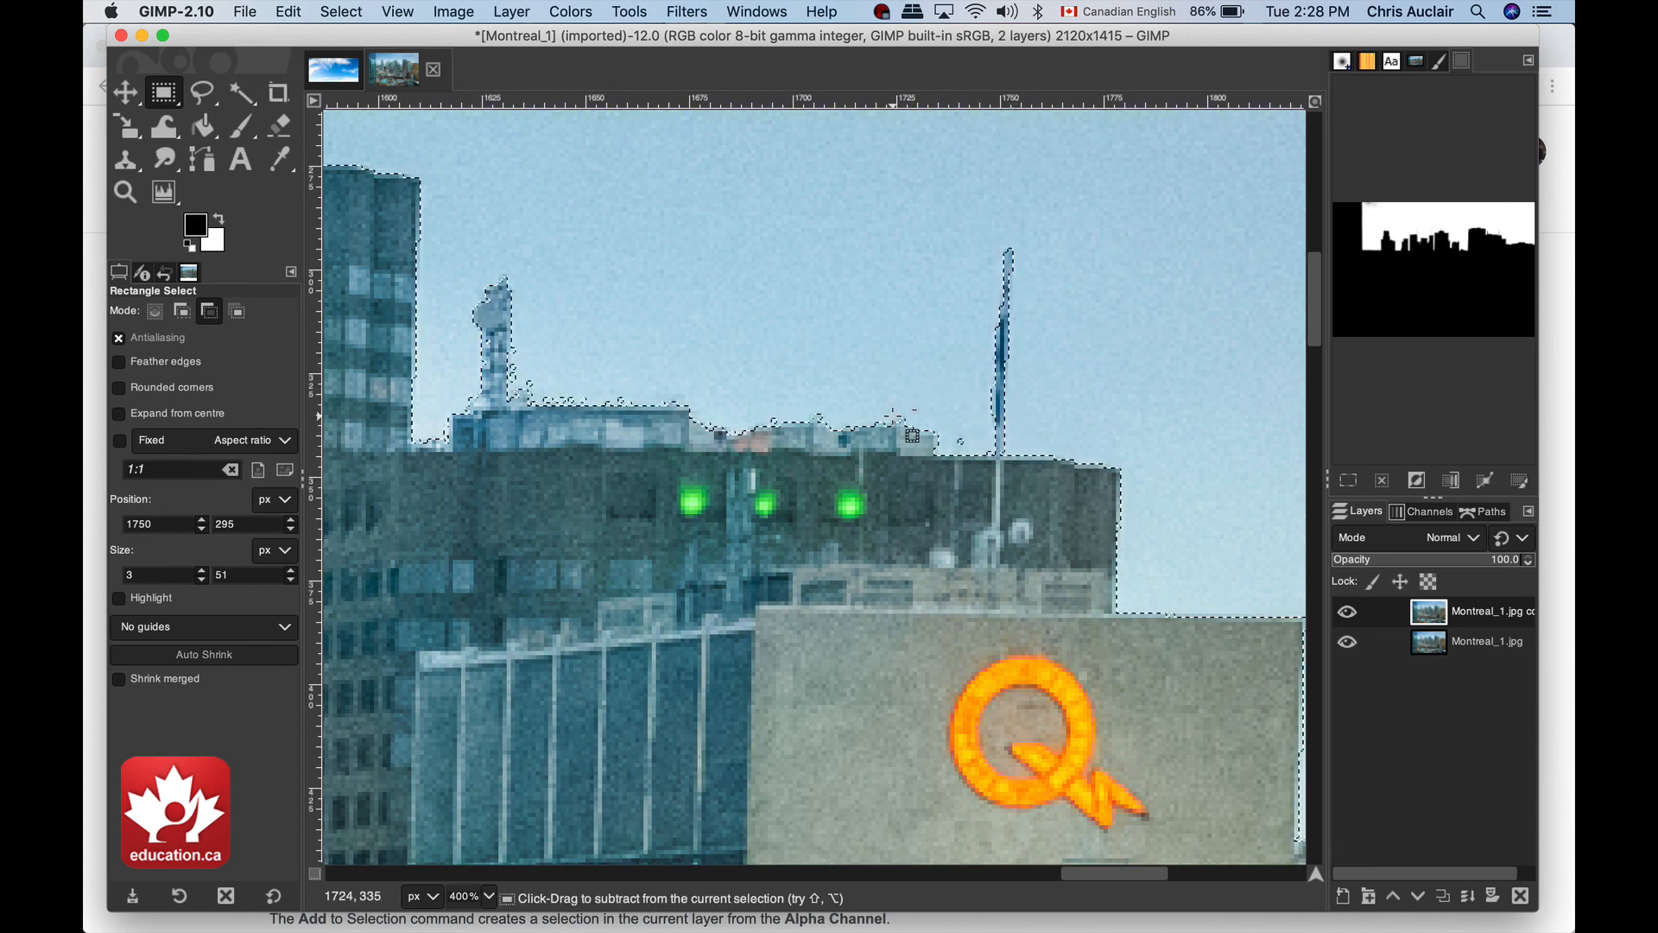
key(shift)
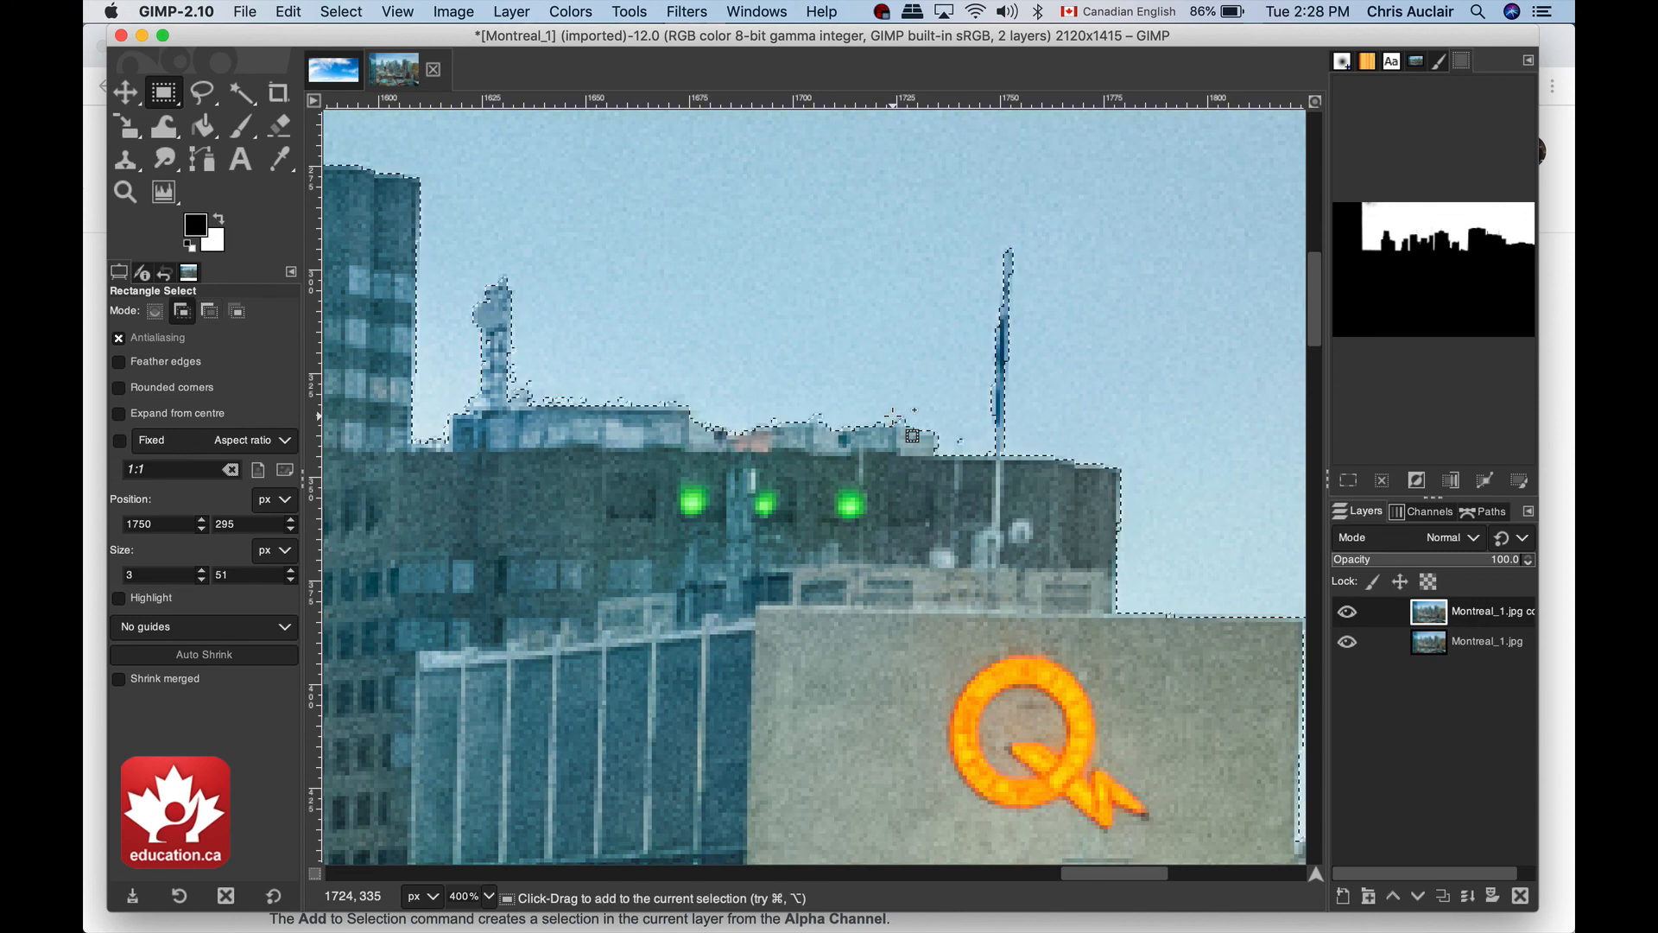
key(ctrl)
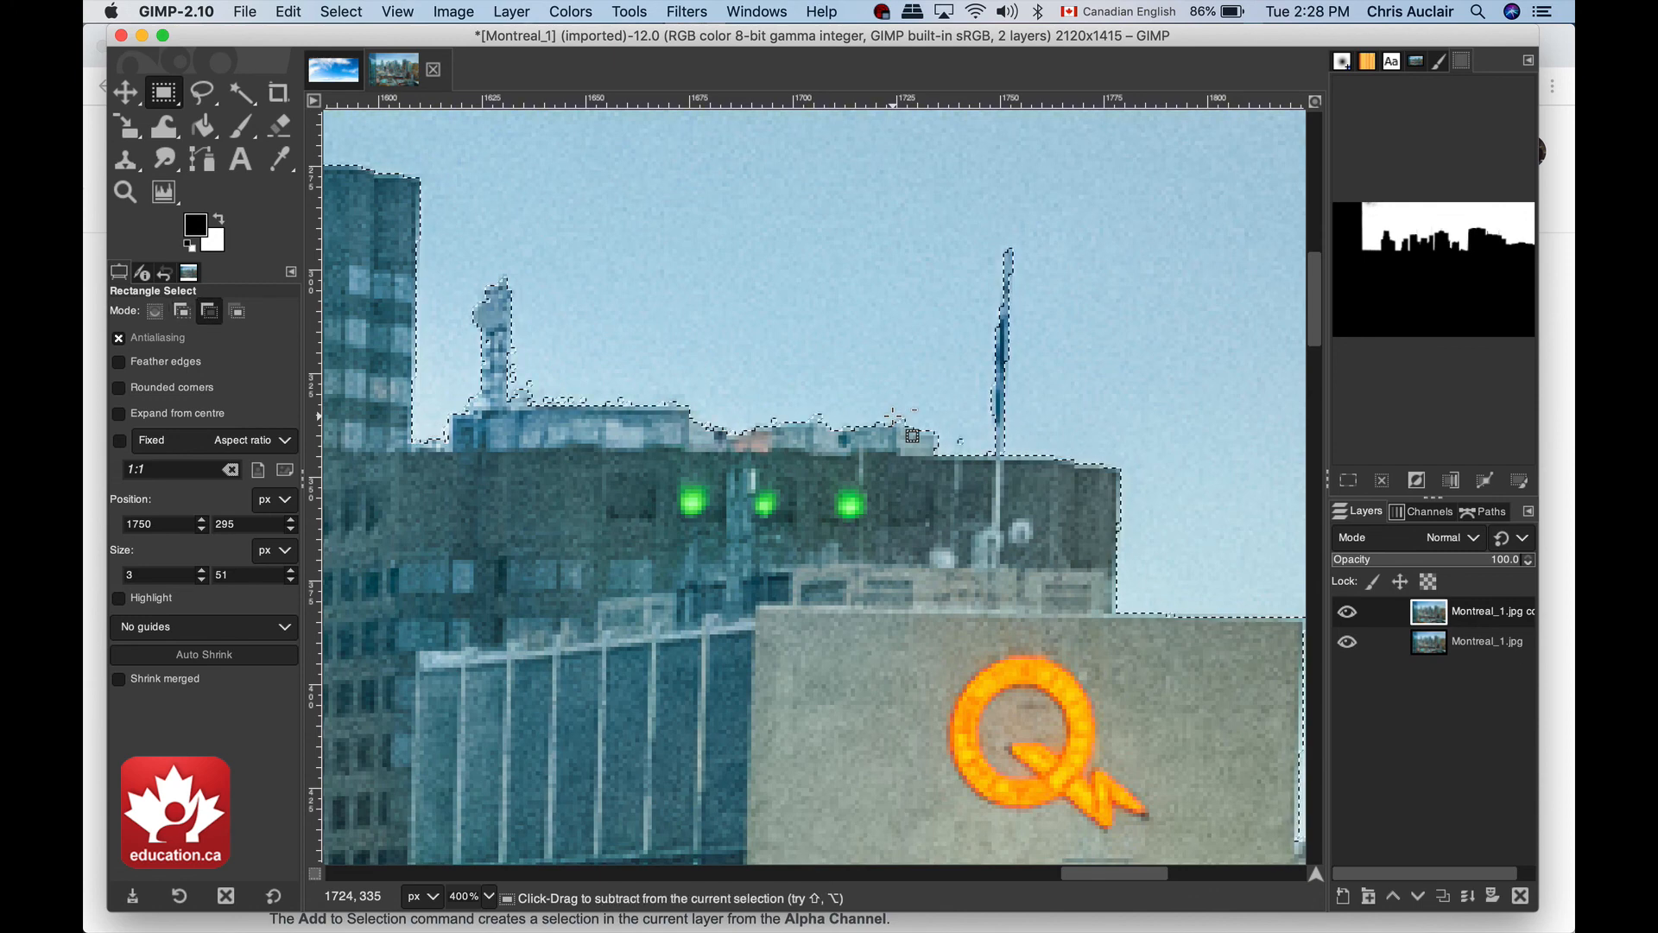
Add the missed specks in the upper sky to the selection with Rectangle Select, using a rectangle about 1838×442 px.
scroll(893, 415, down, 1)
key(minus)
key(minus)
key(minus)
key(minus)
key(minus)
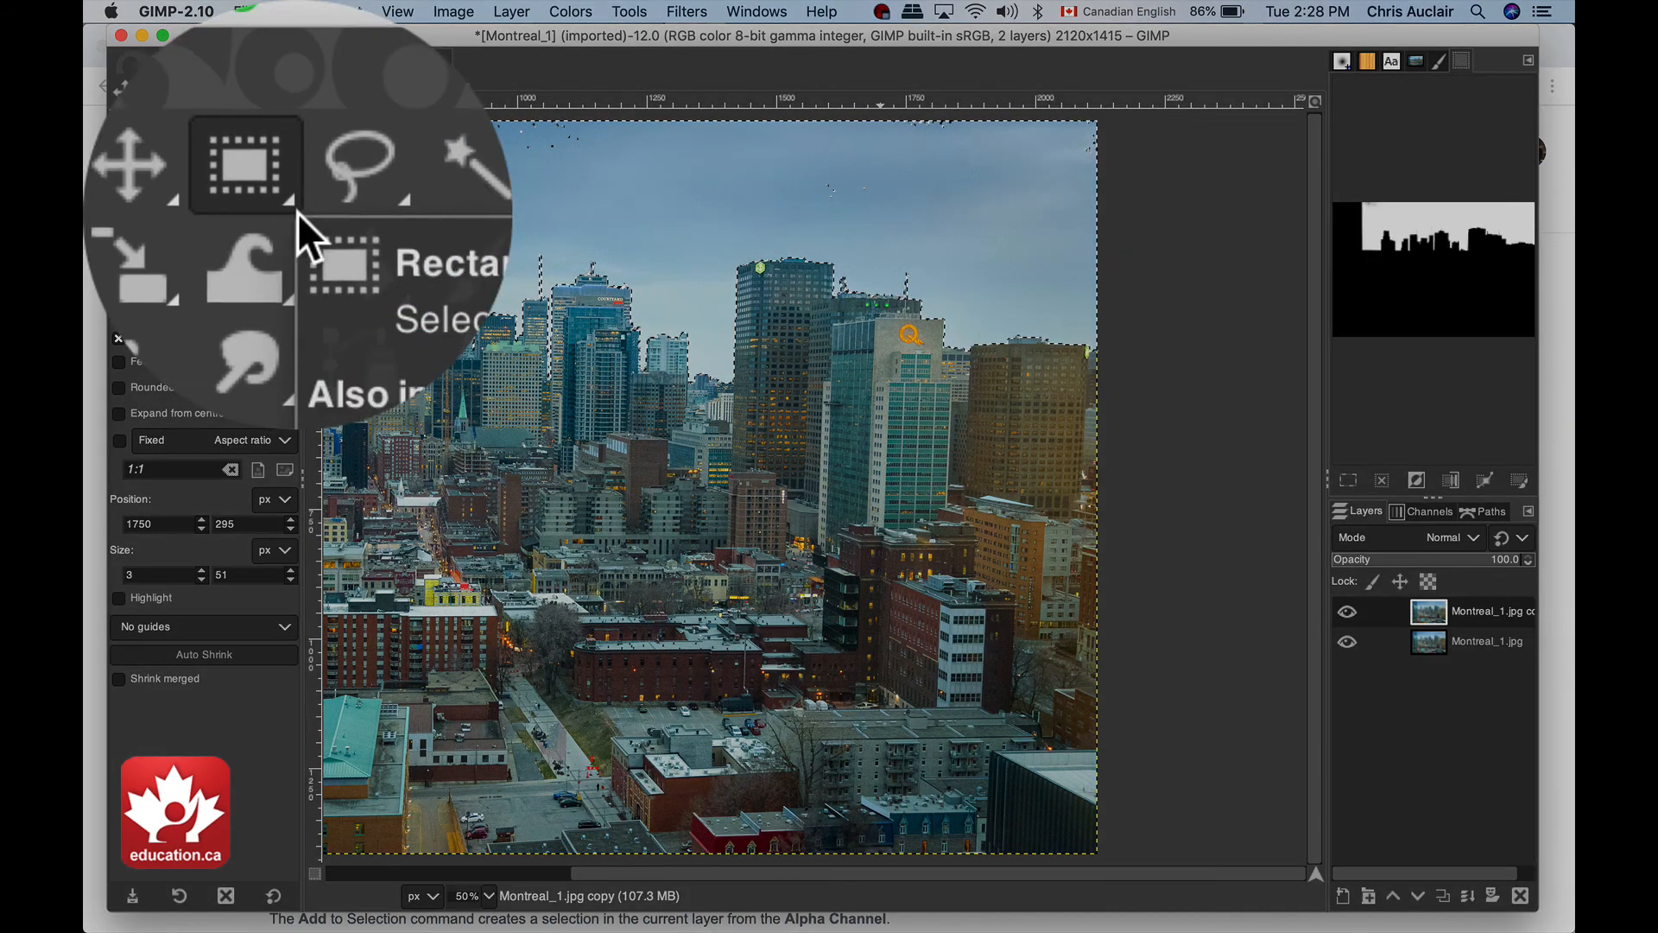
click(181, 311)
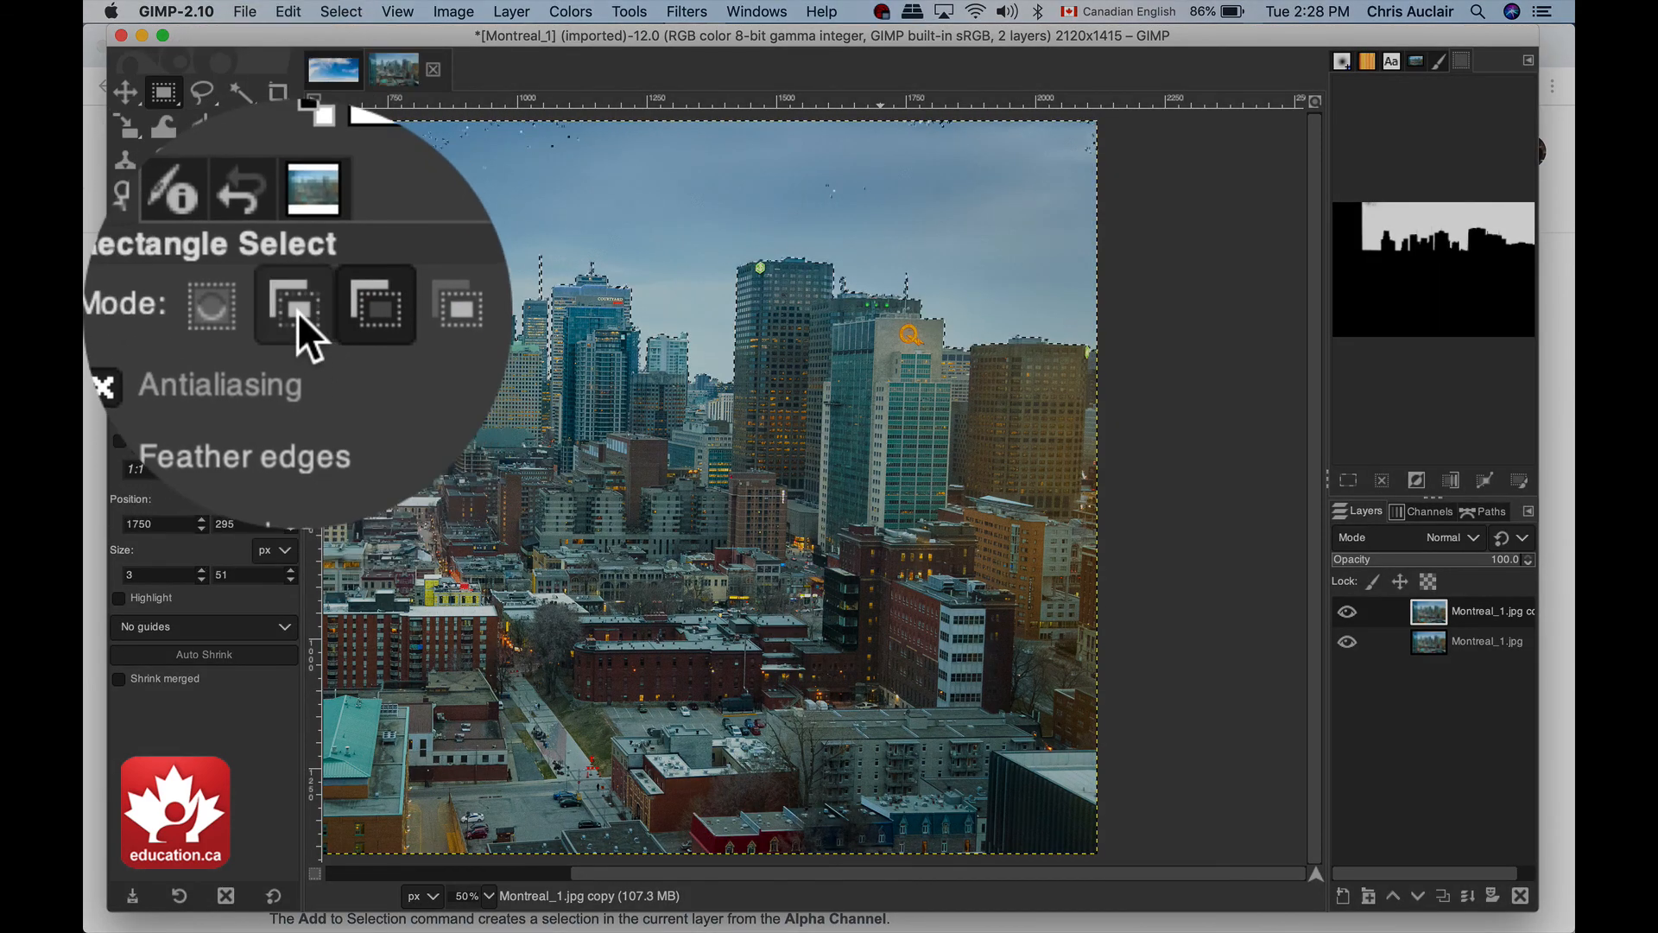
drag(1117, 237, 292, 11)
drag(455, 16, 372, 15)
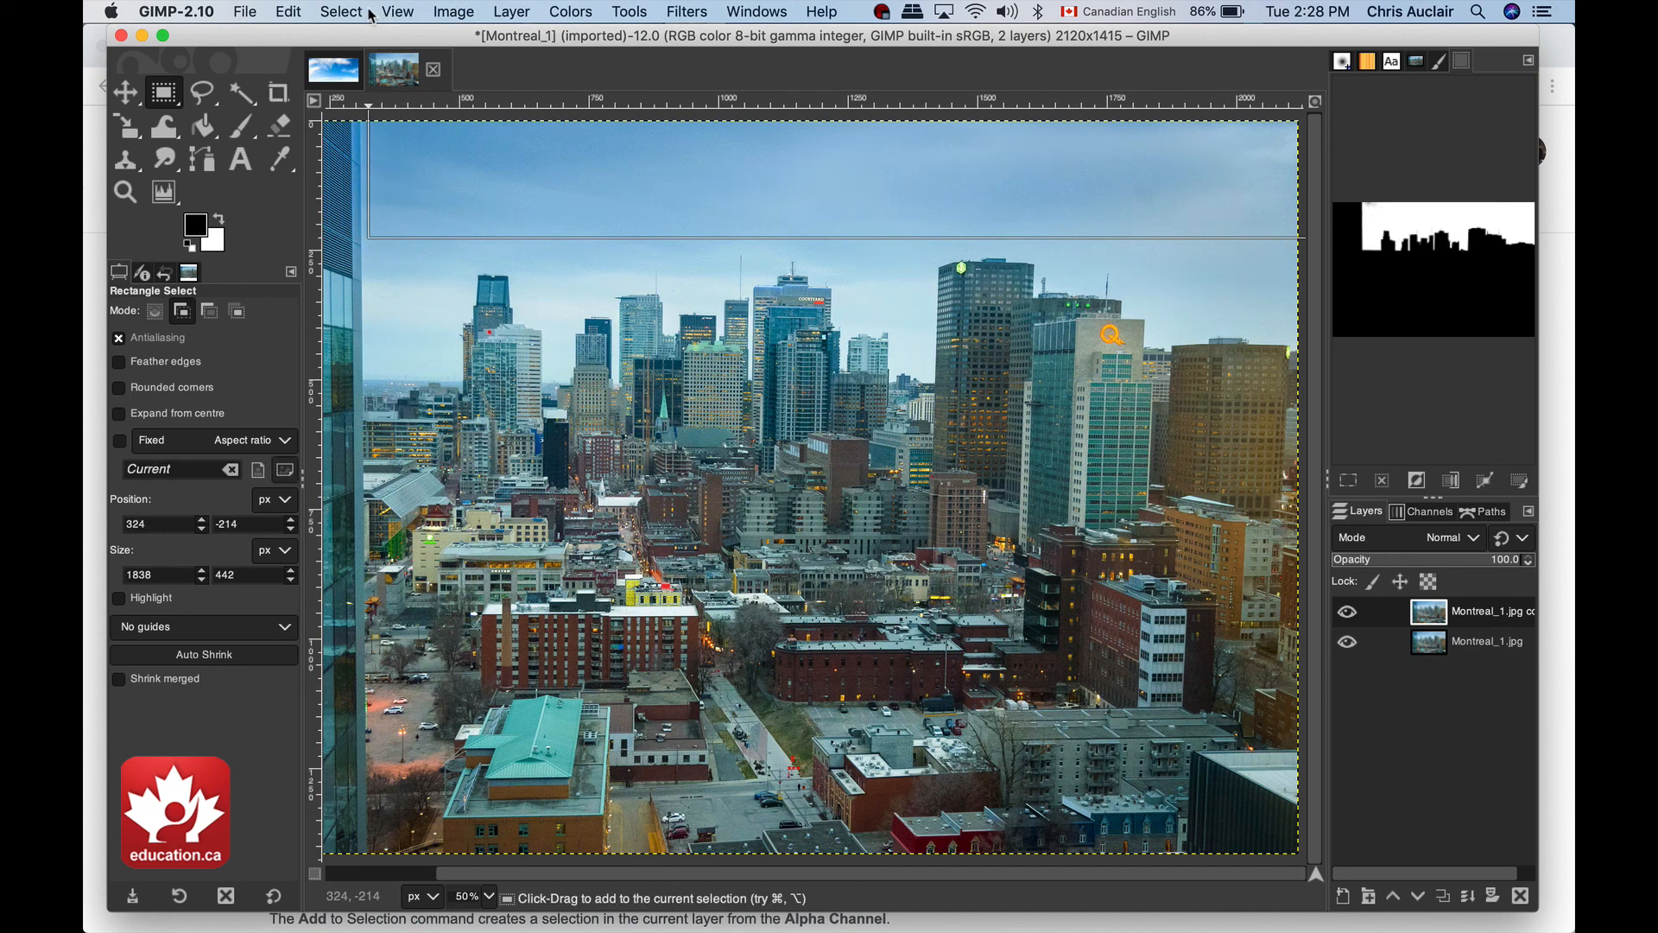
click(731, 152)
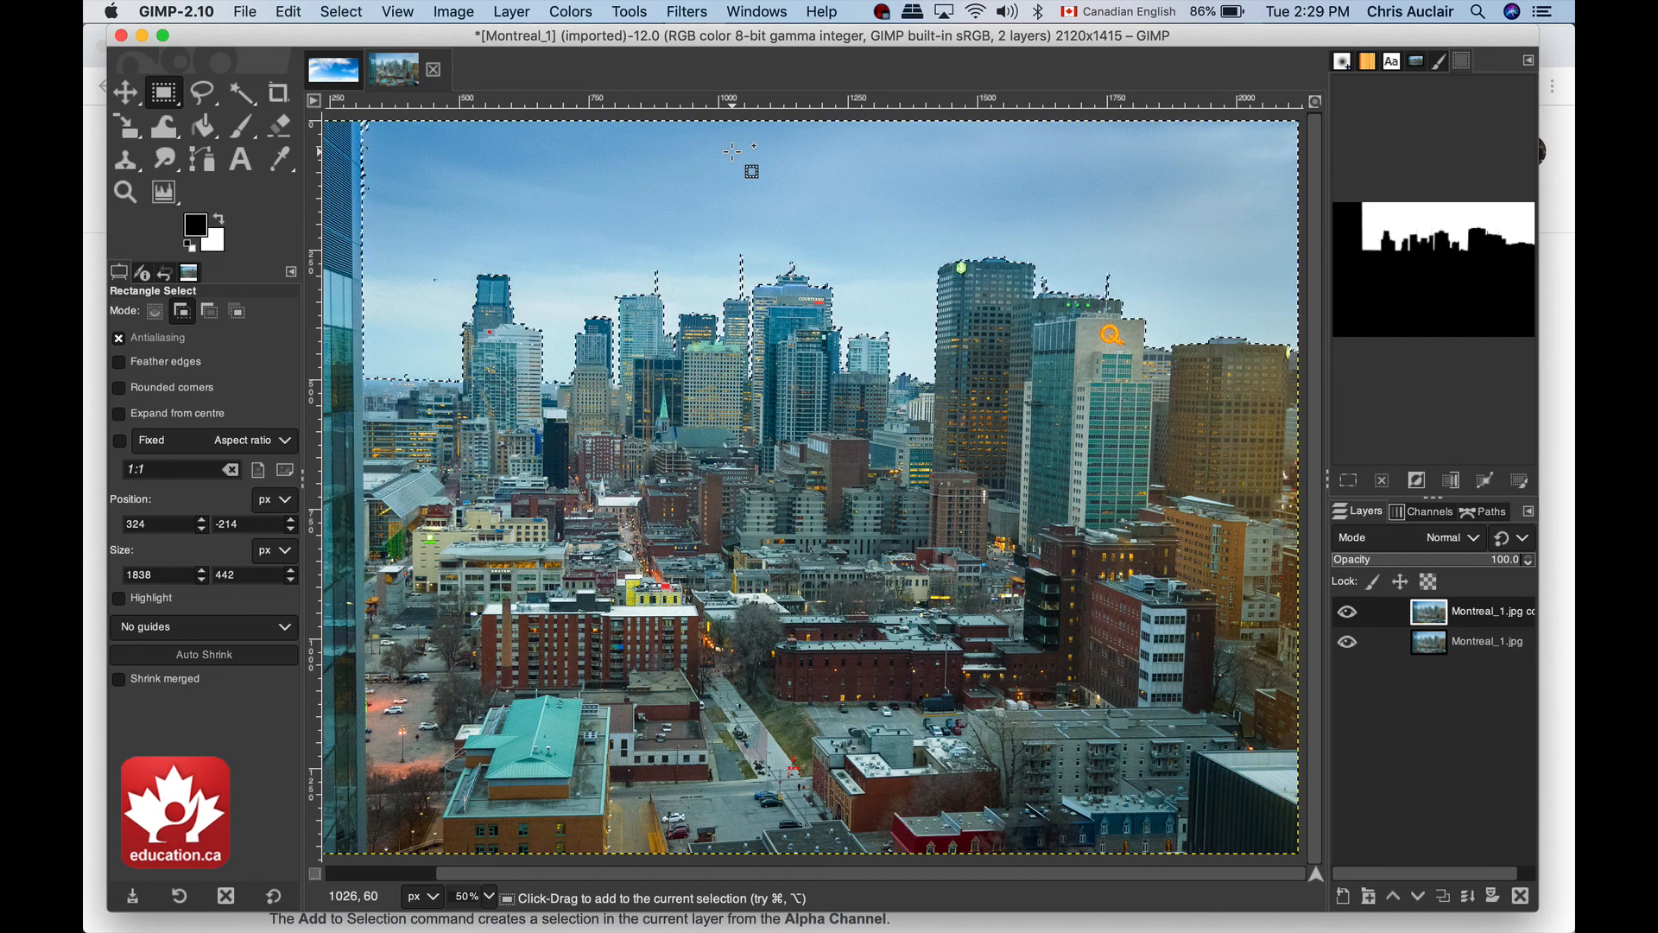
Add the uppermost strip of sky beside the left glass building's edge to the selection with Free Select.
key(ctrl+shift+a)
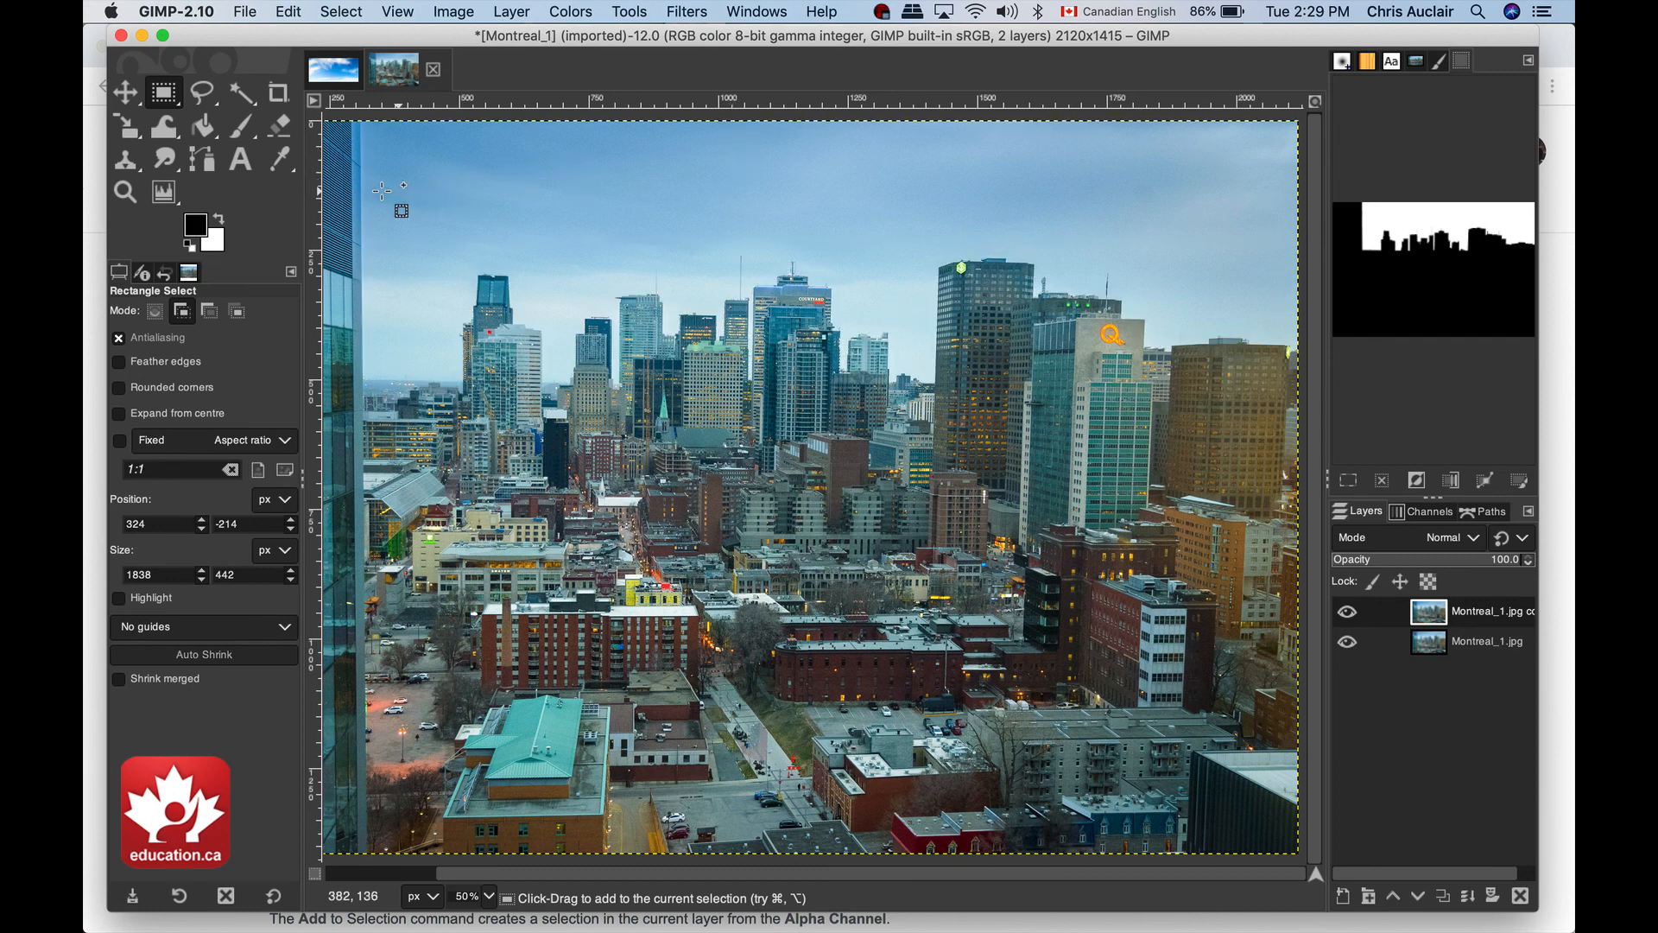
key(super+z)
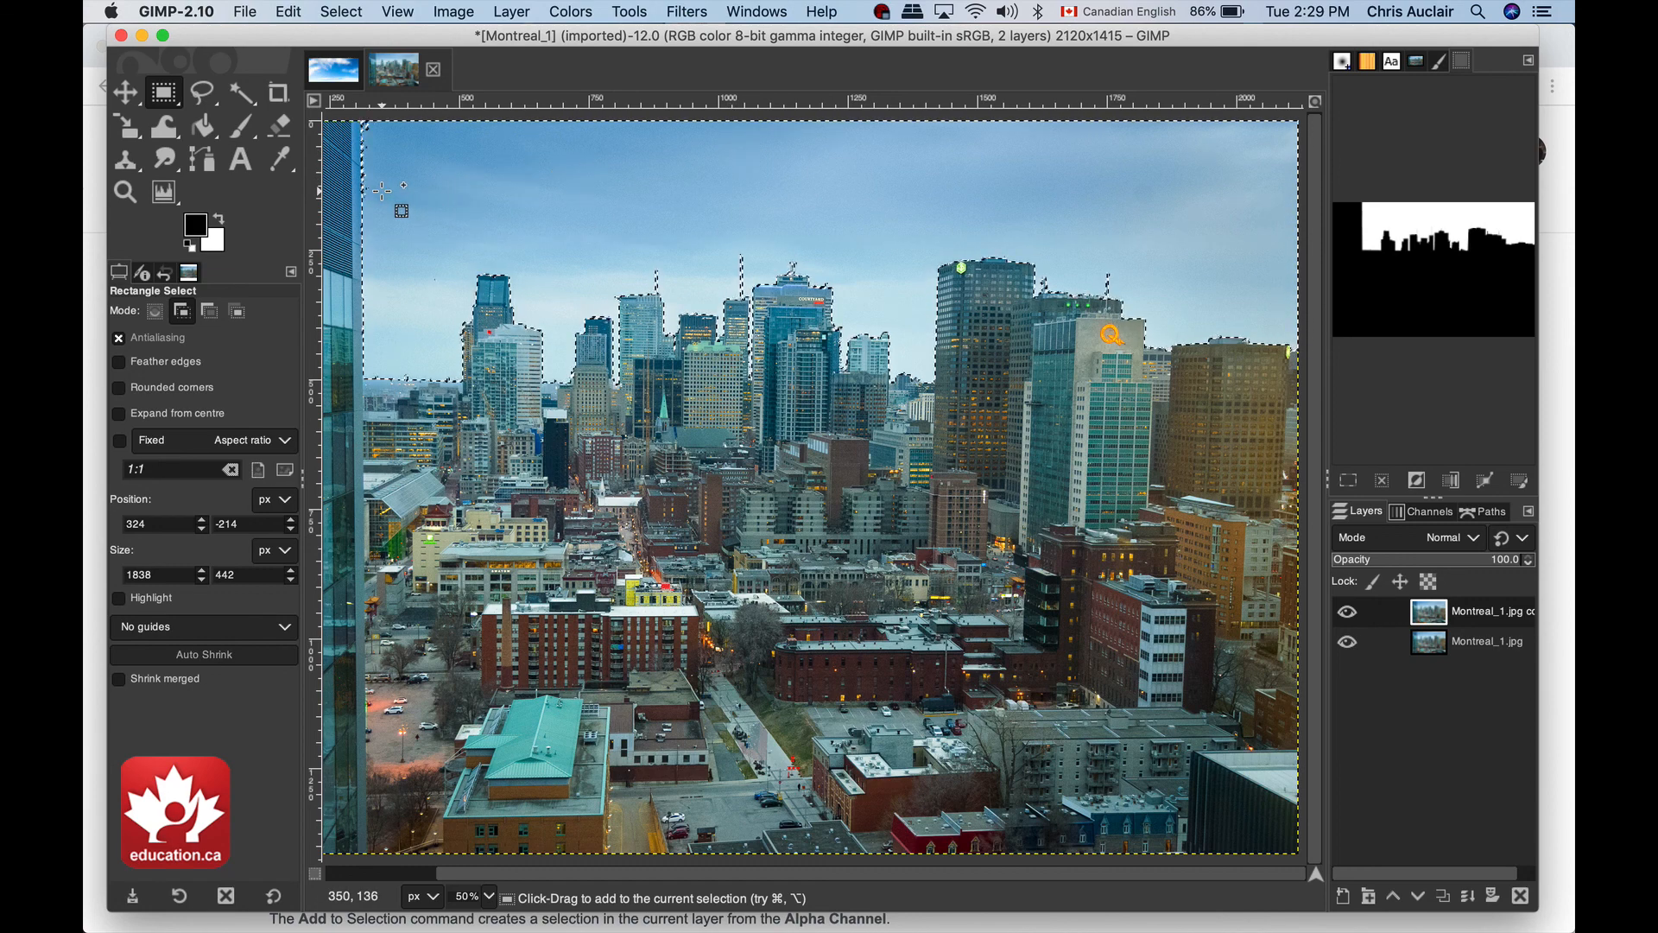
scroll(382, 190, up, 5)
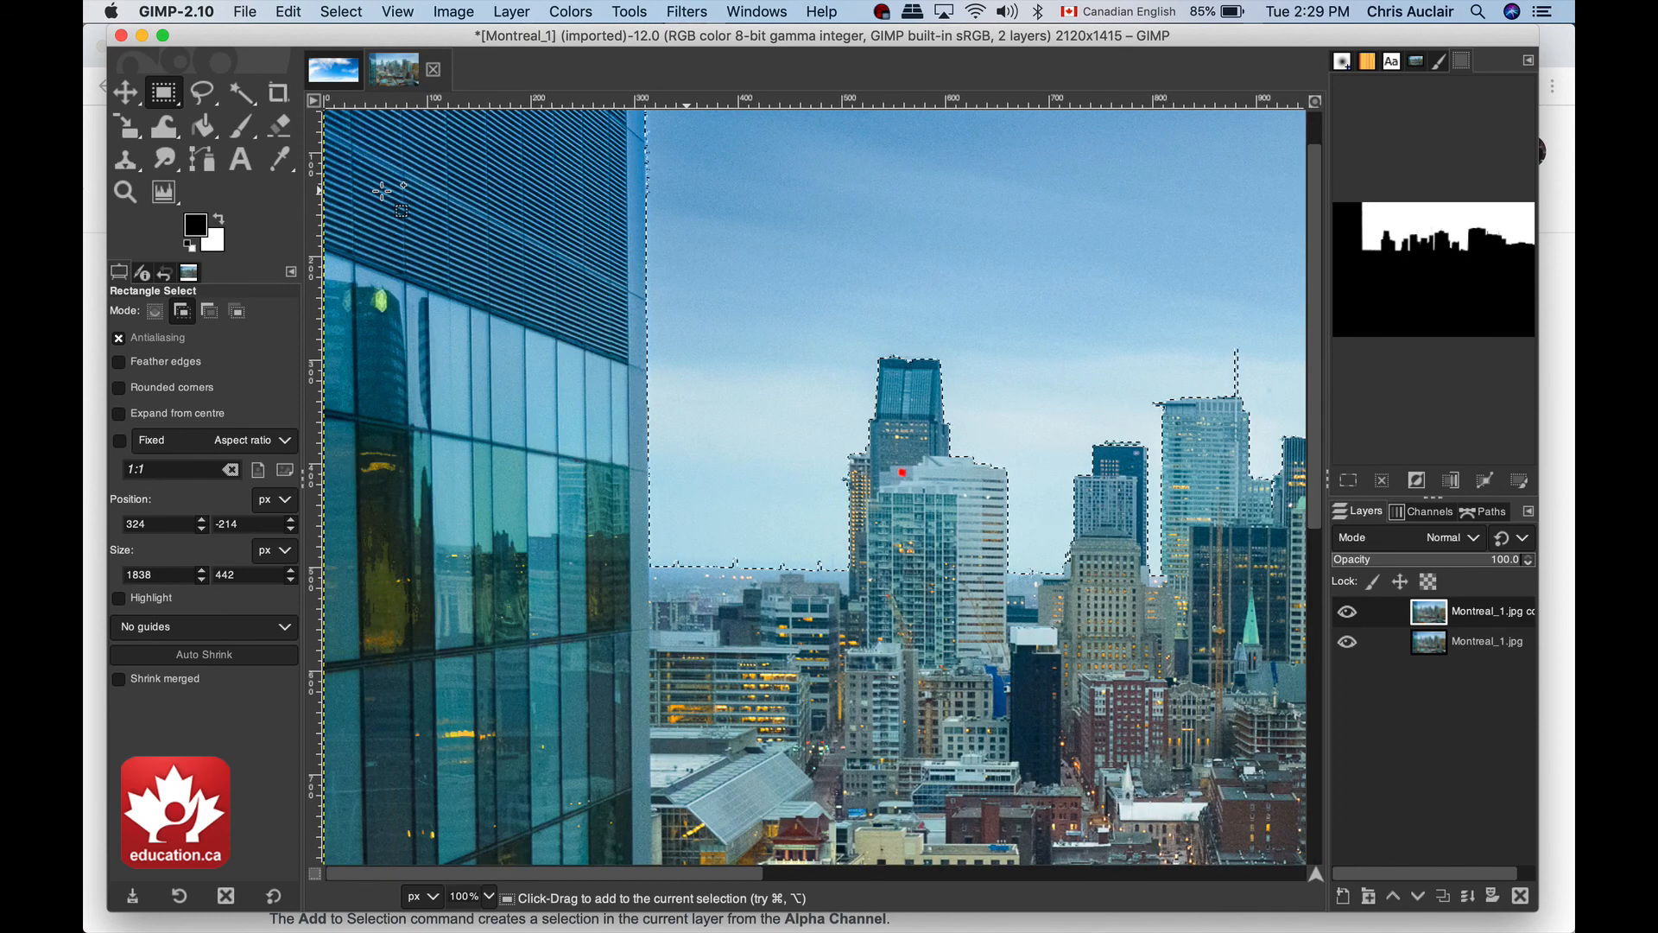
scroll(382, 190, up, 1)
scroll(382, 190, right, 3)
scroll(383, 190, left, 3)
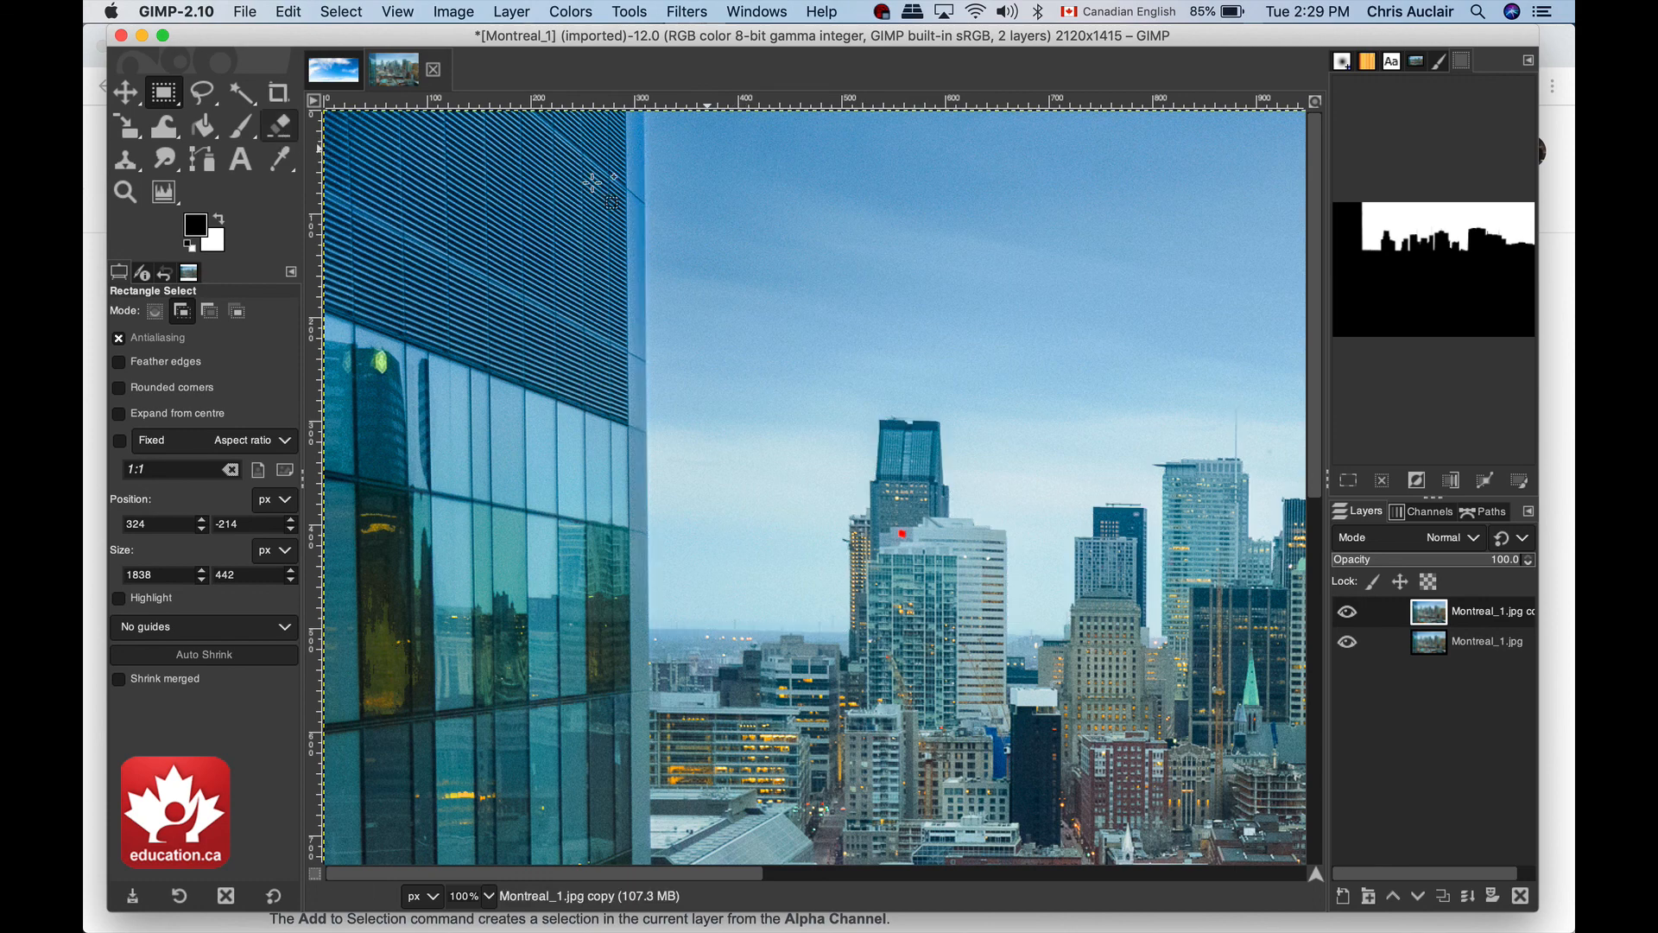
click(204, 92)
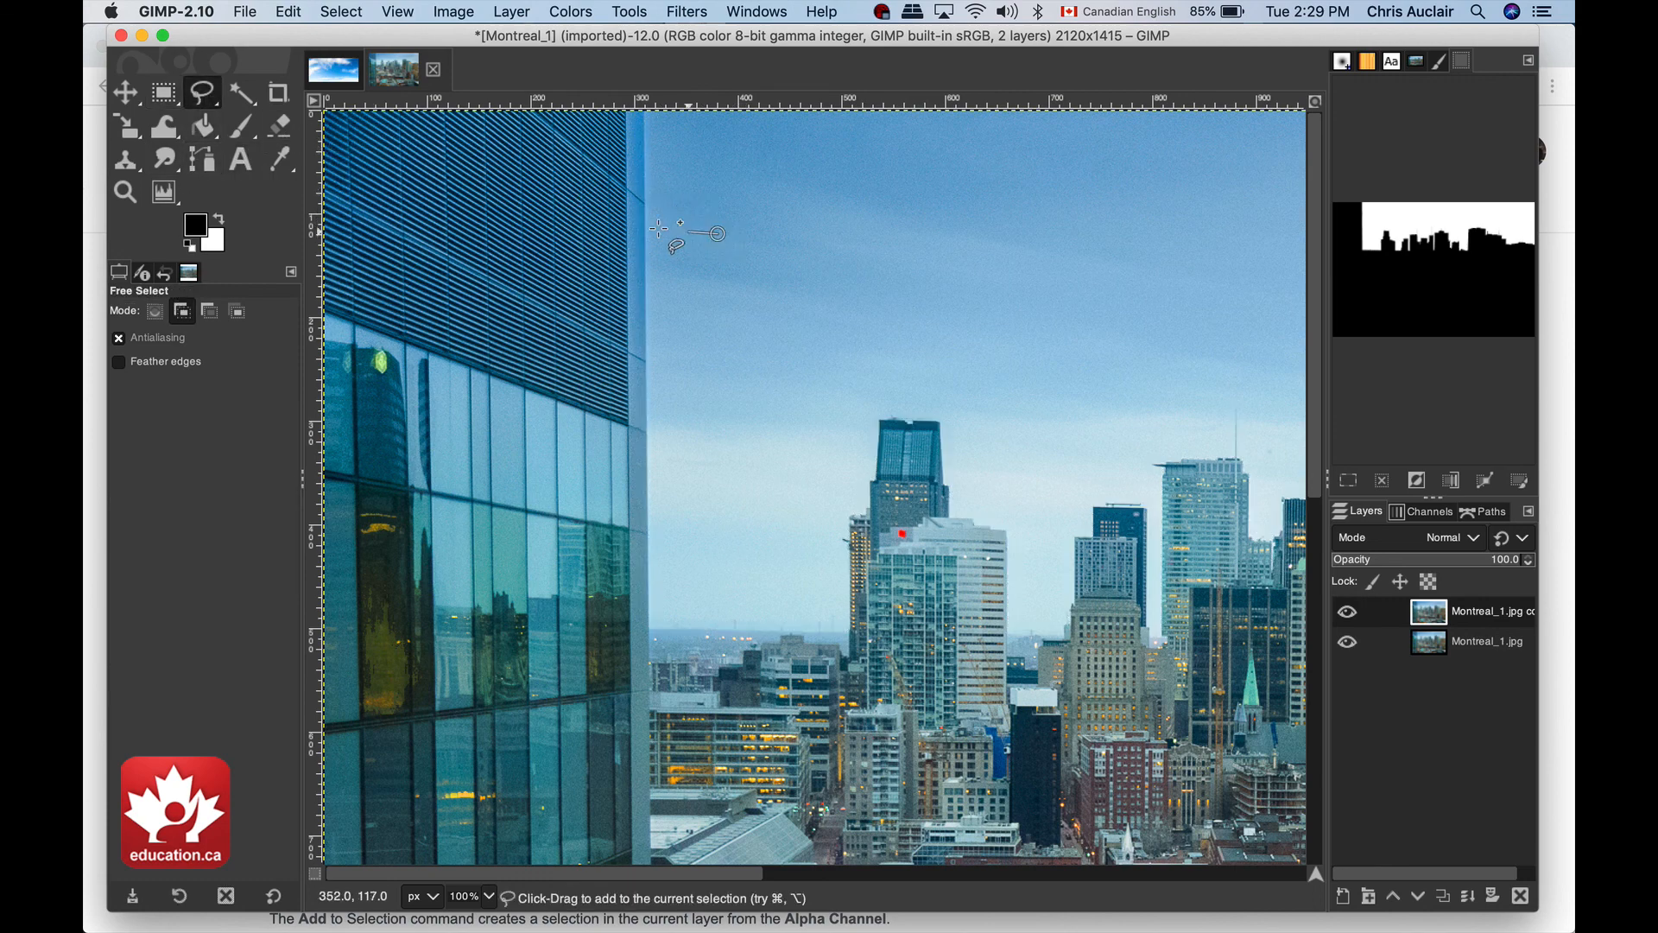
click(646, 110)
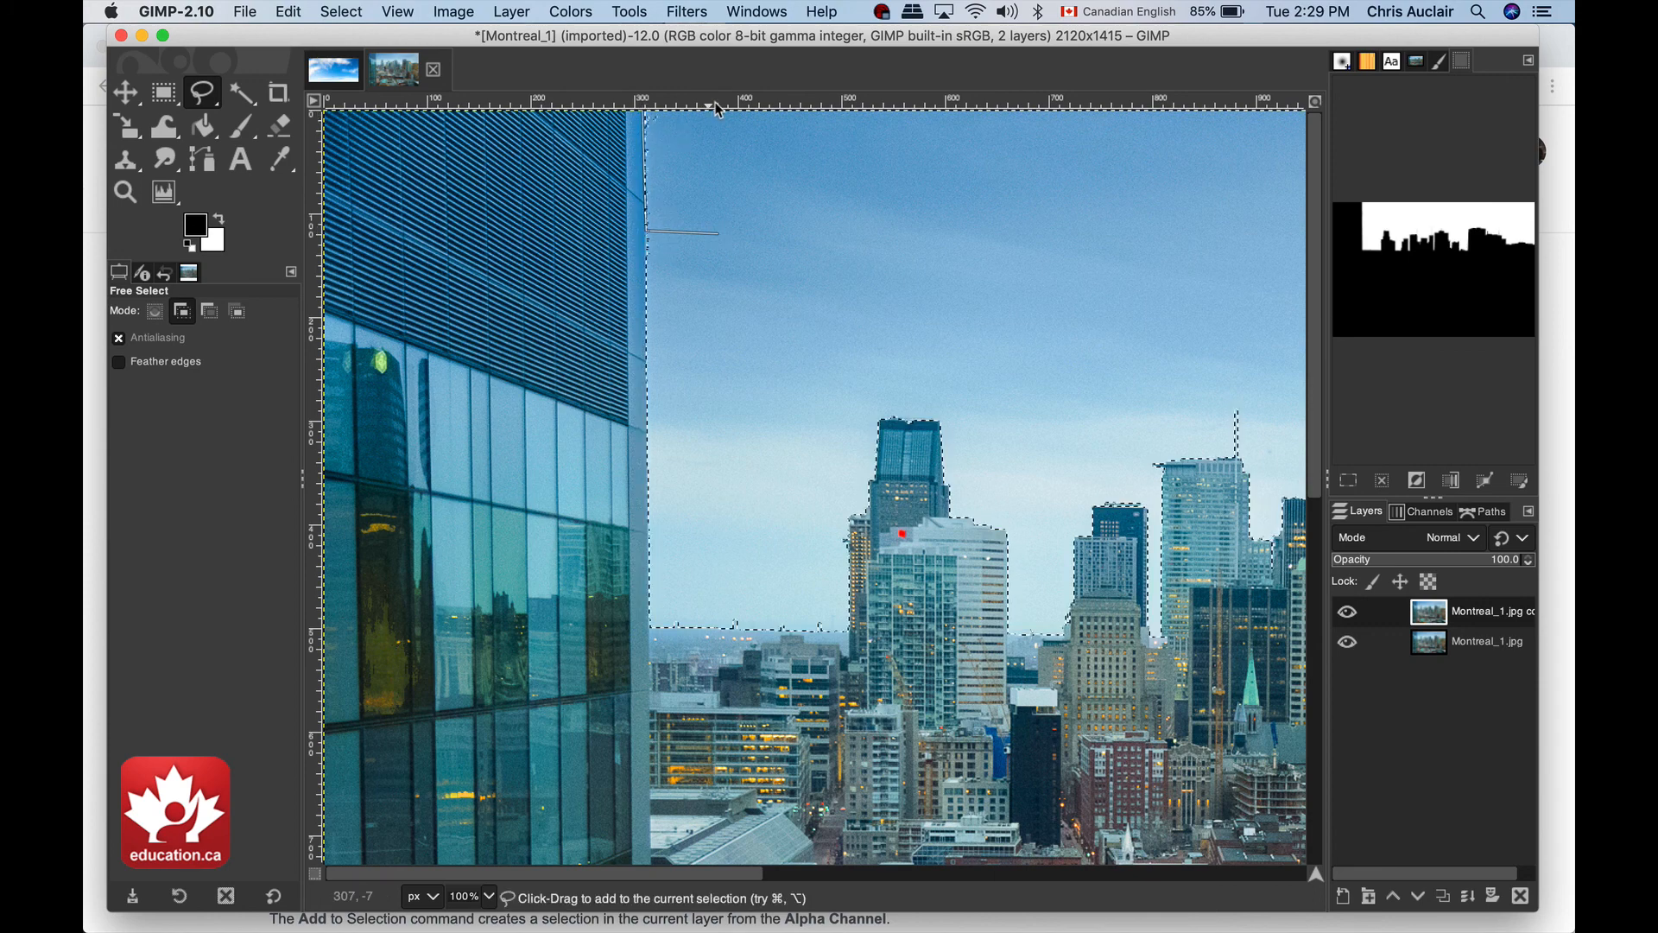
click(644, 113)
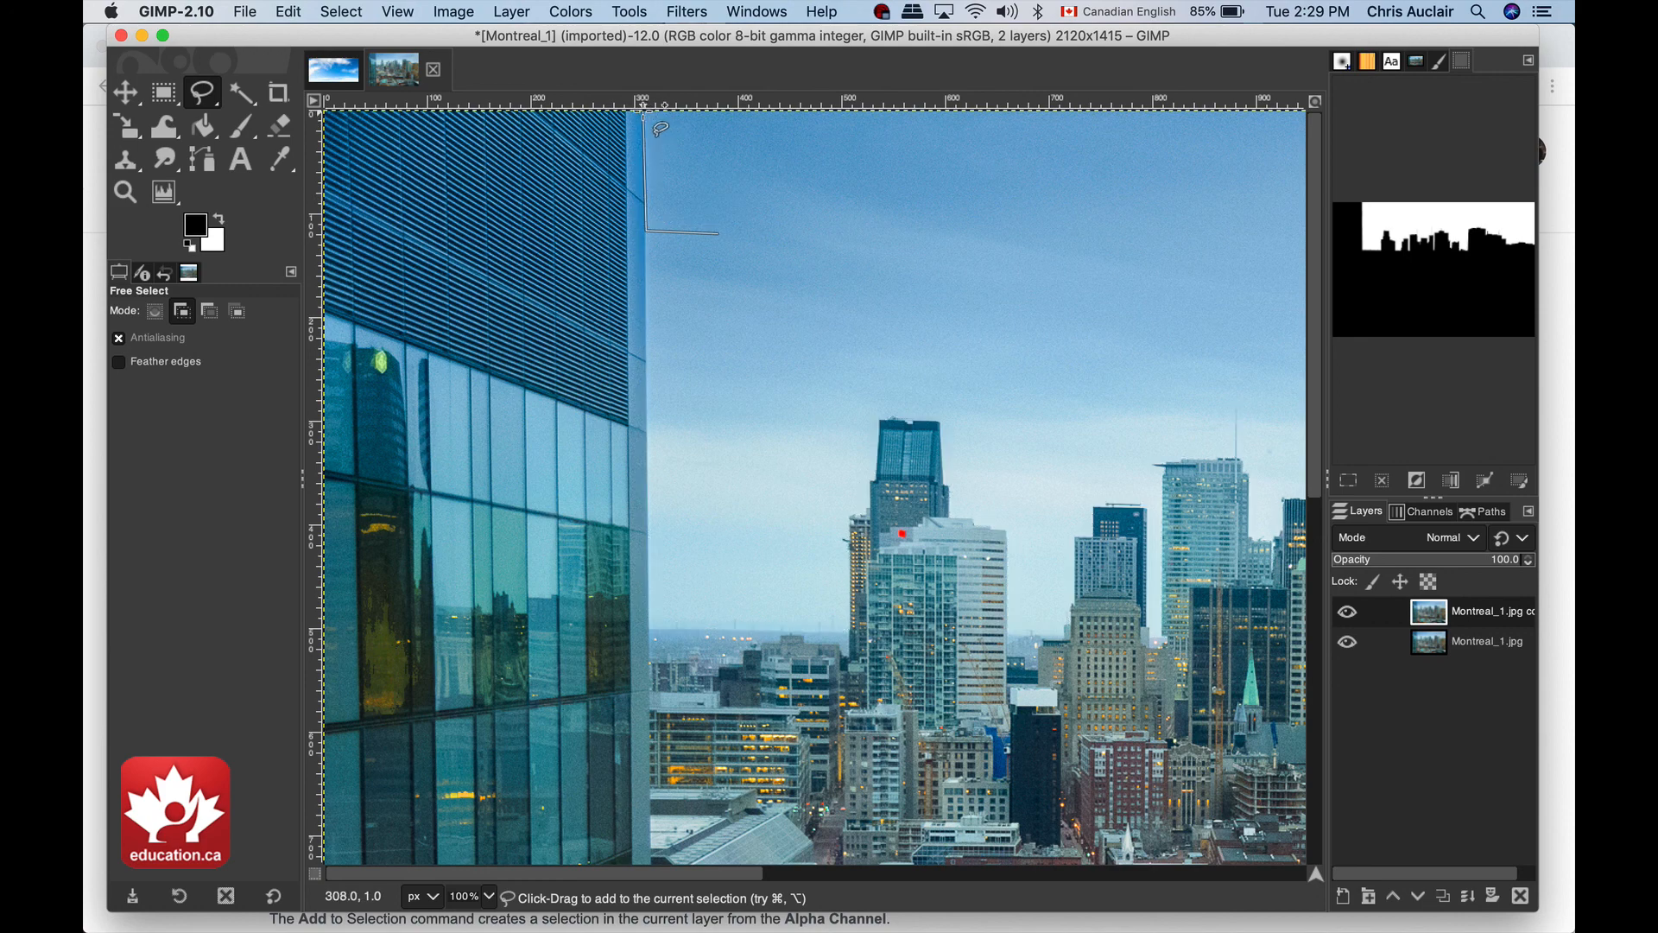
click(713, 114)
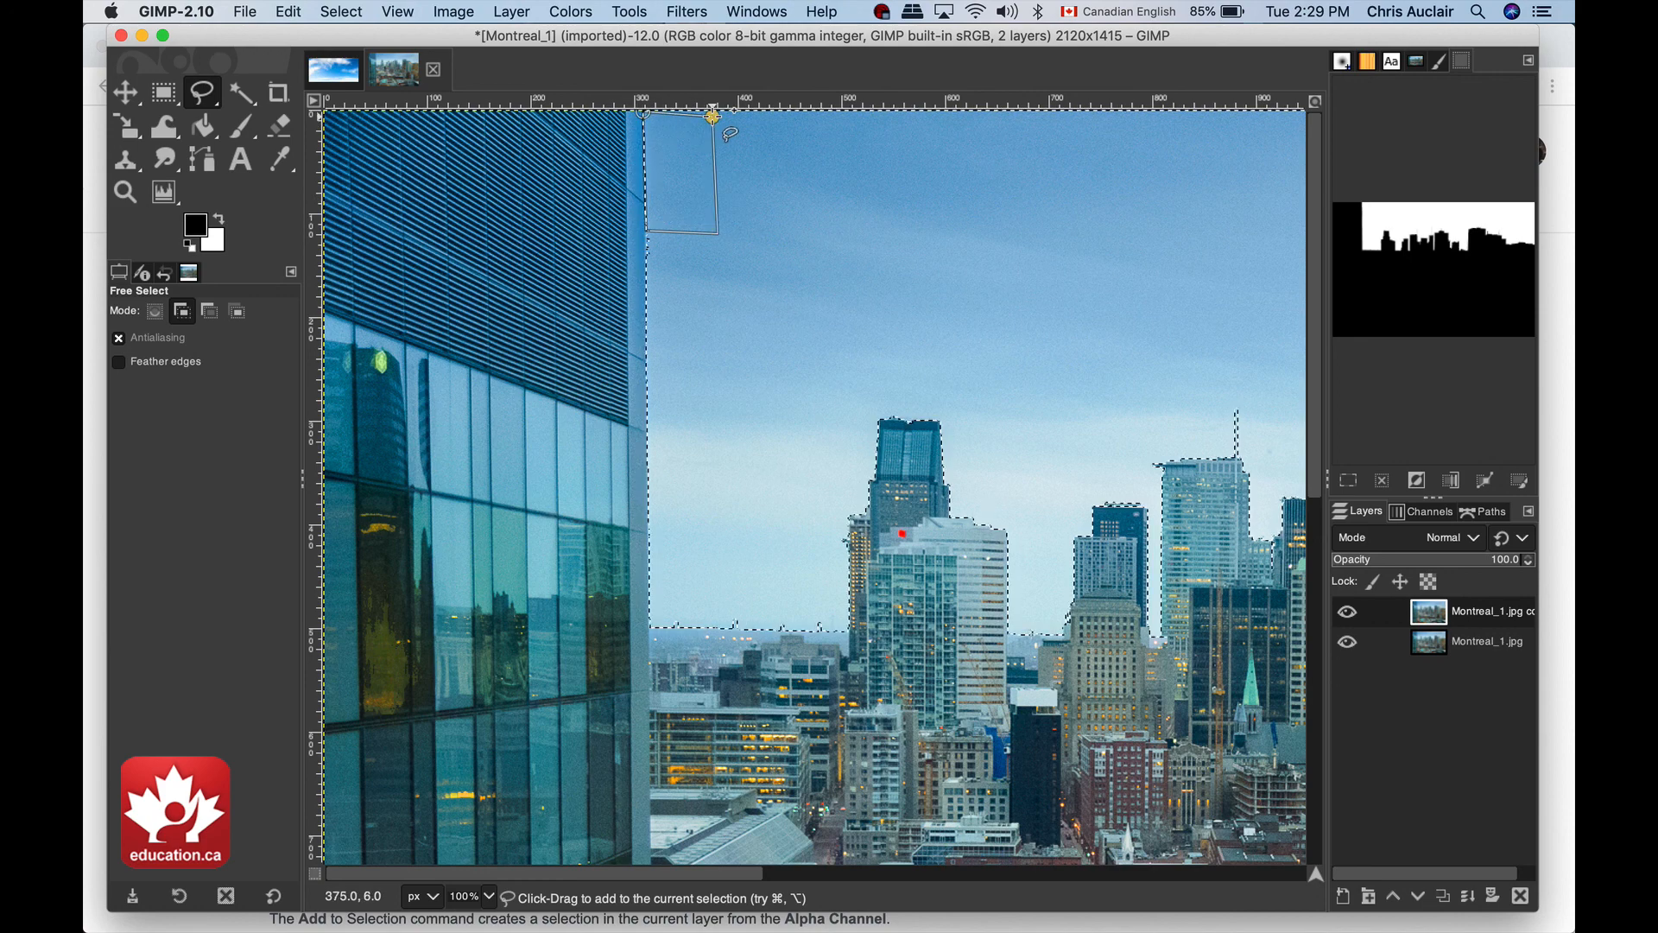
key(Return)
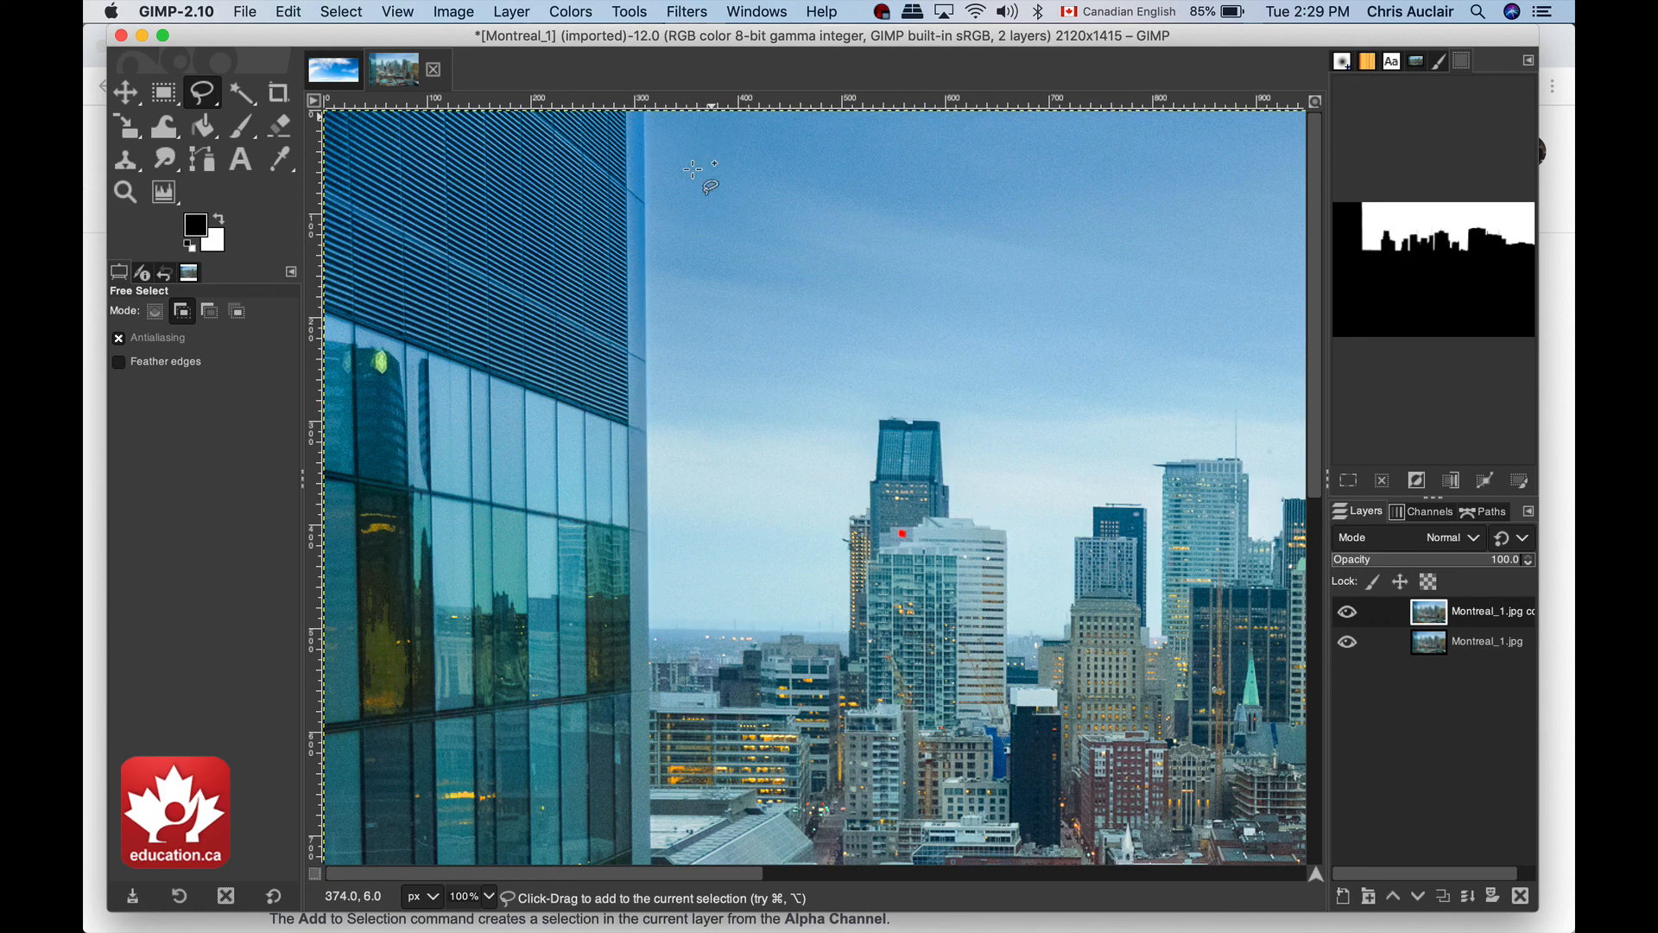
Add the remaining sky along the left glass building's edge, down to the horizon, to the selection with Free Select.
click(688, 222)
click(646, 221)
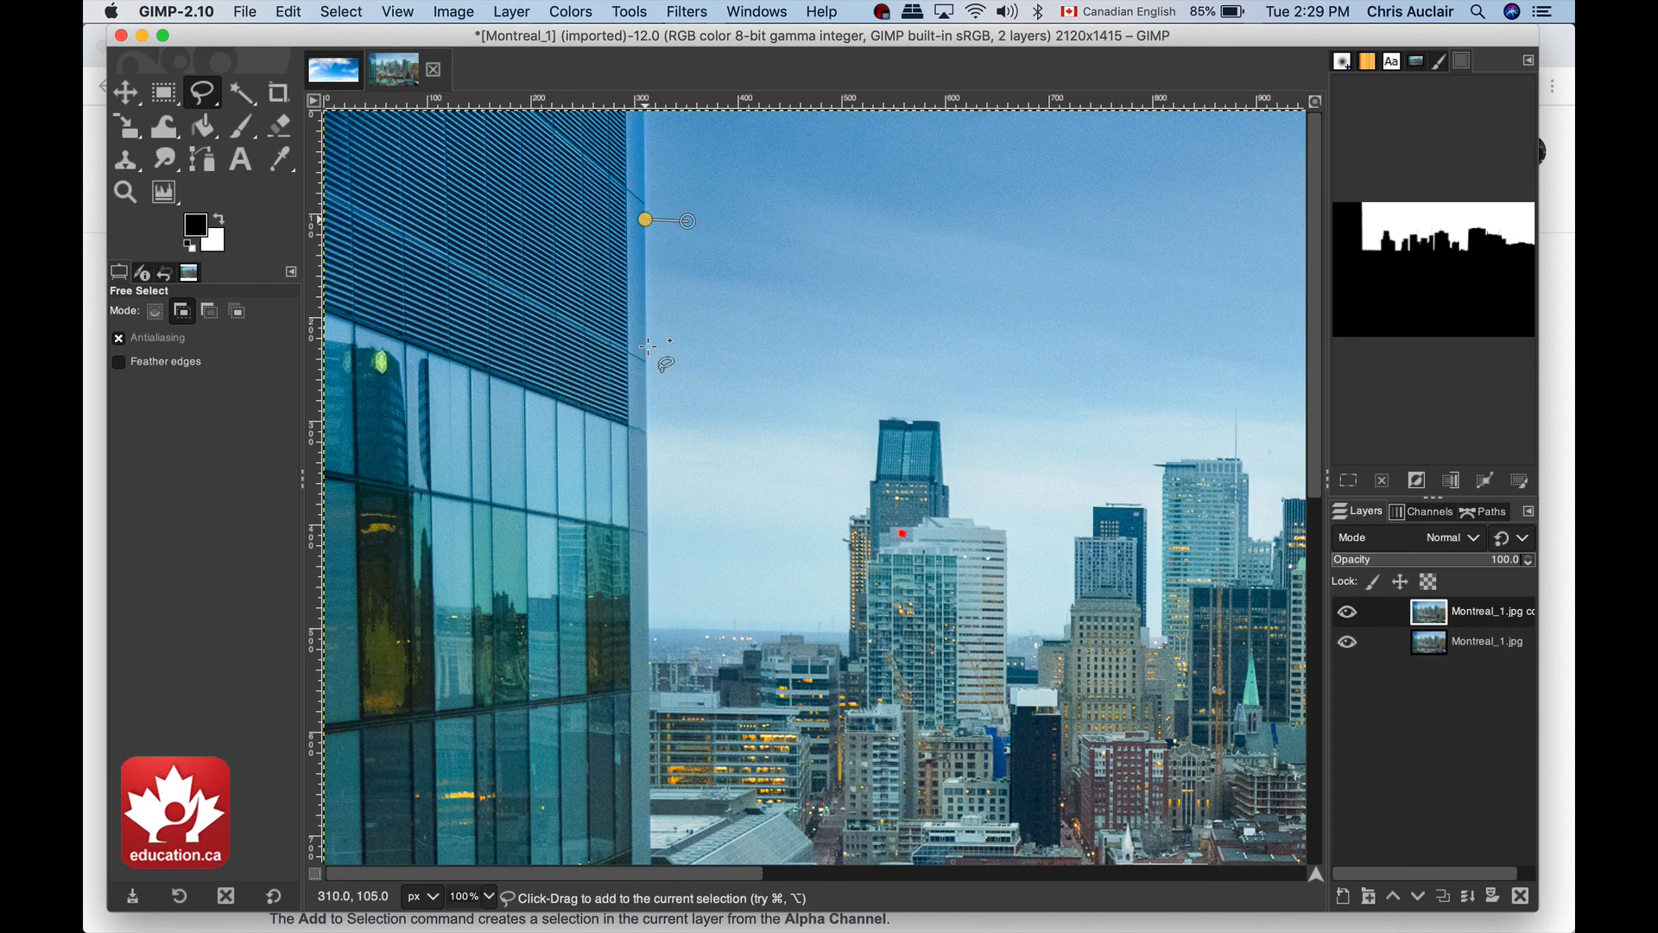
click(649, 622)
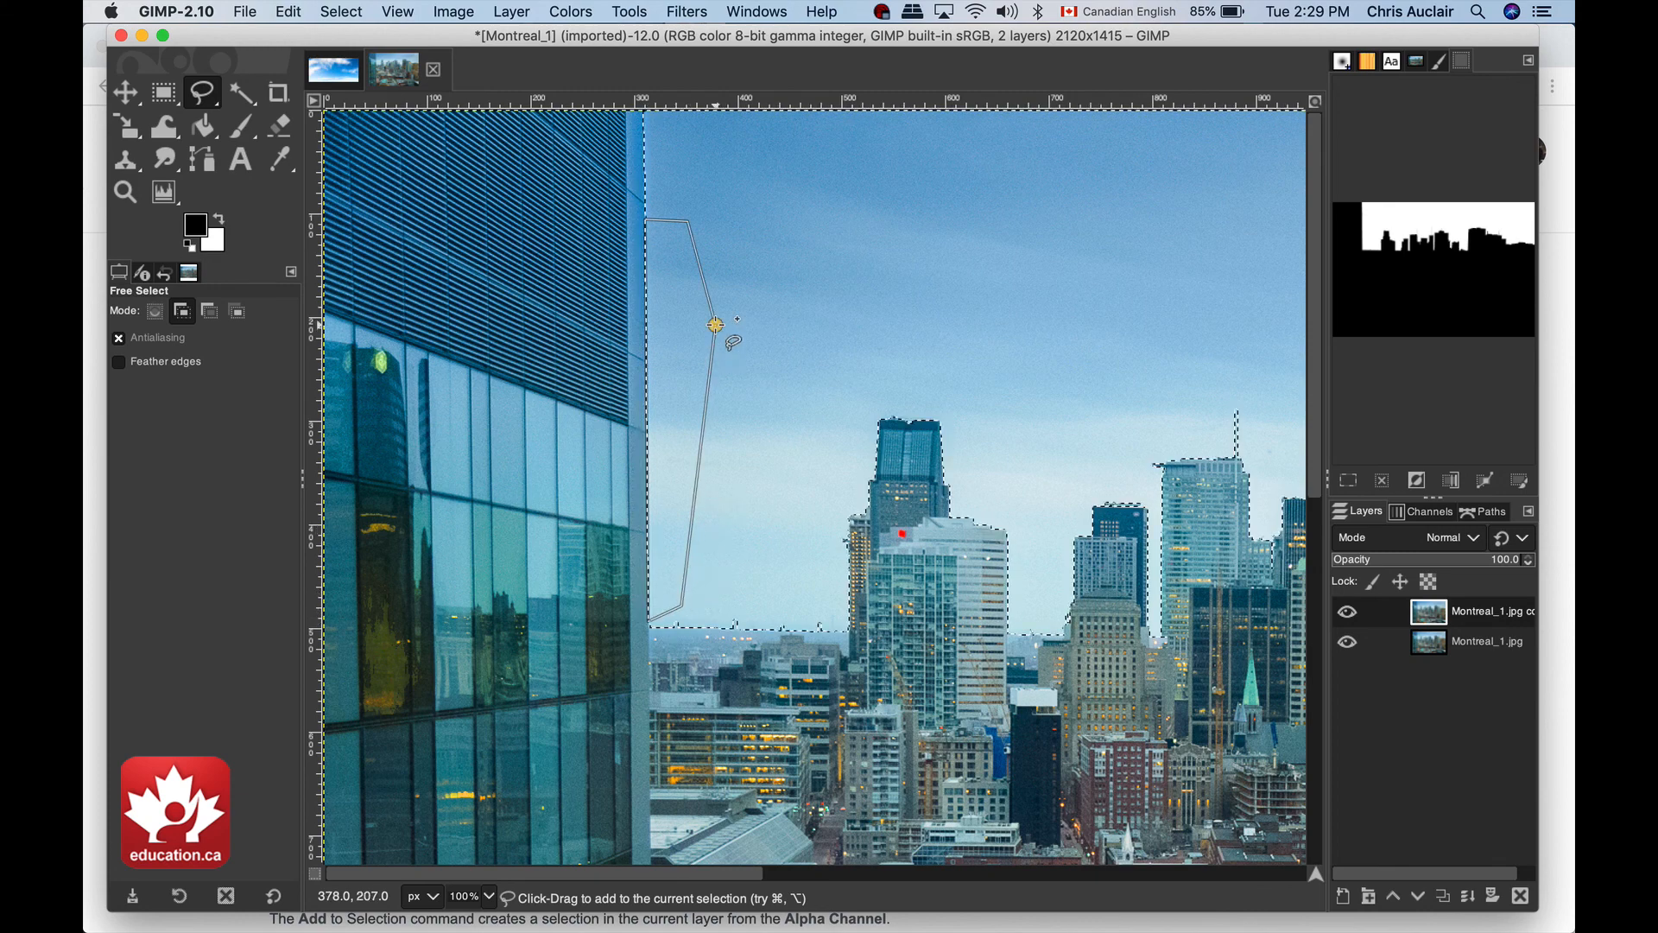
key(Return)
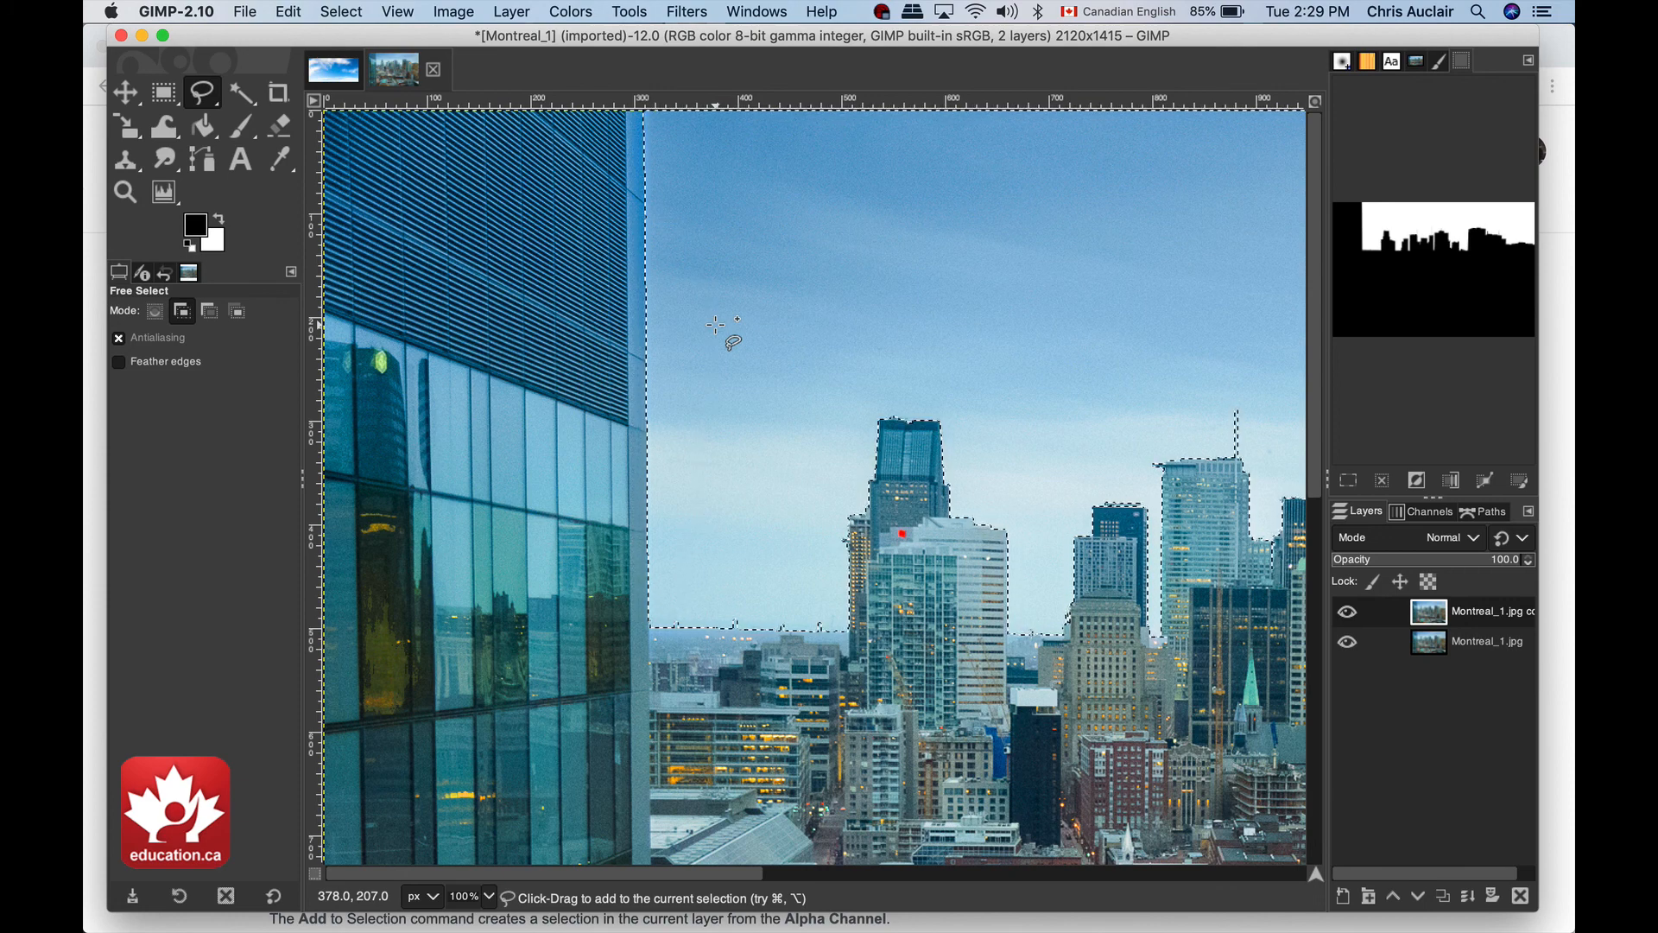
Save the finished sky selection to a channel and name it skyline.
key(minus)
key(minus)
key(minus)
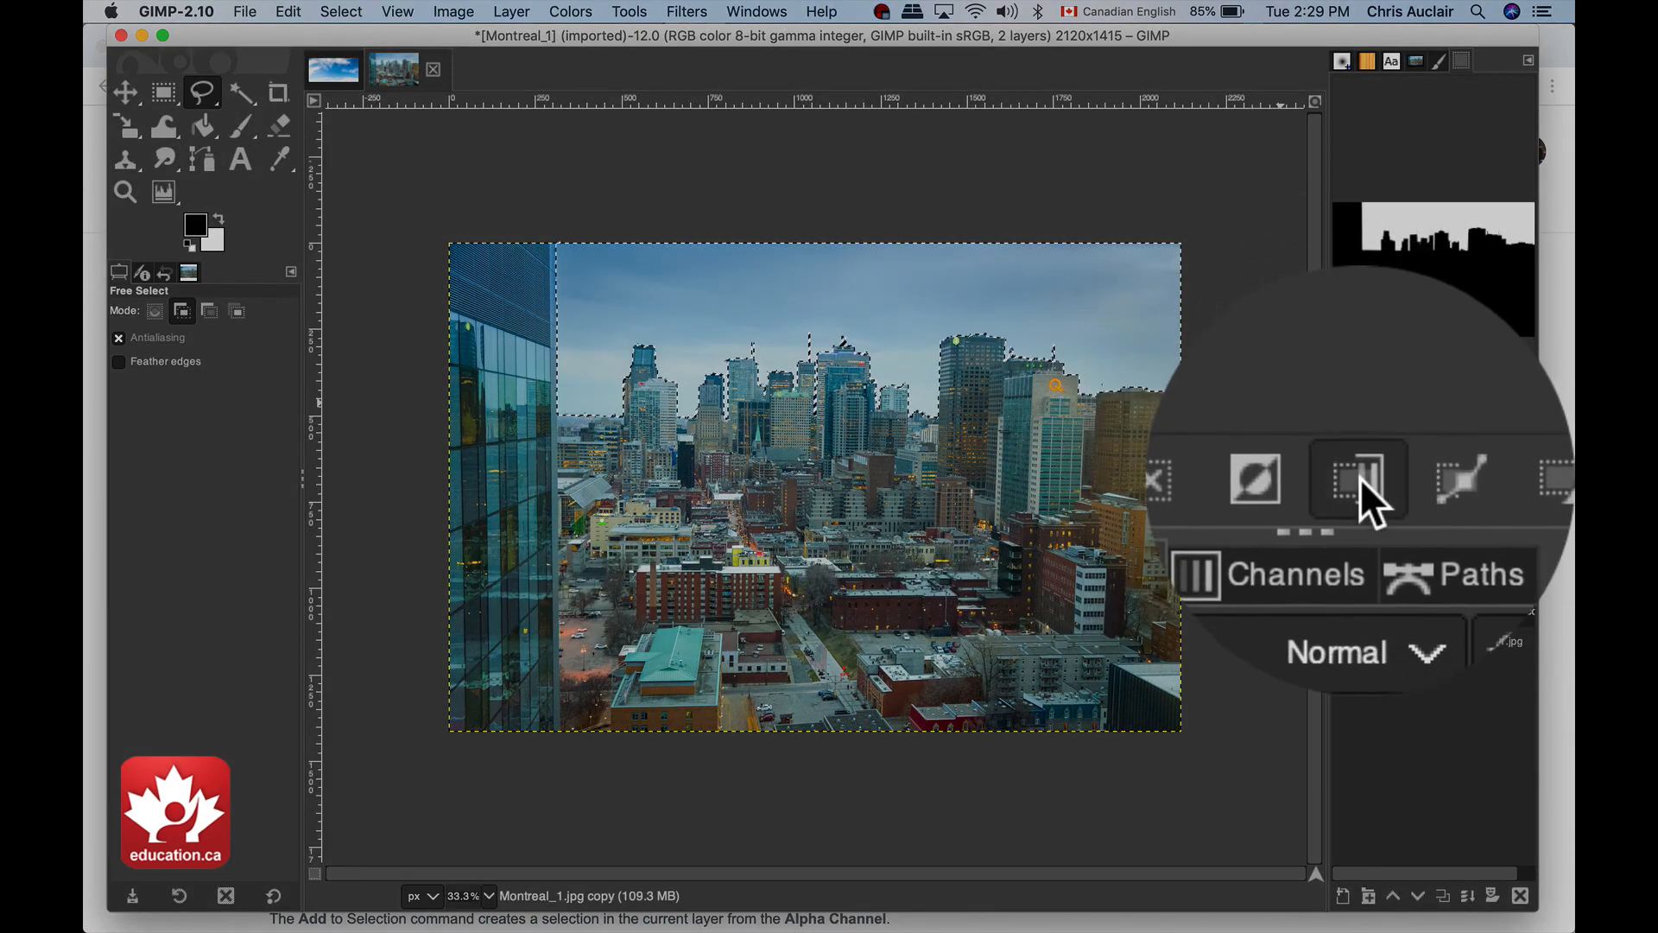
click(1360, 479)
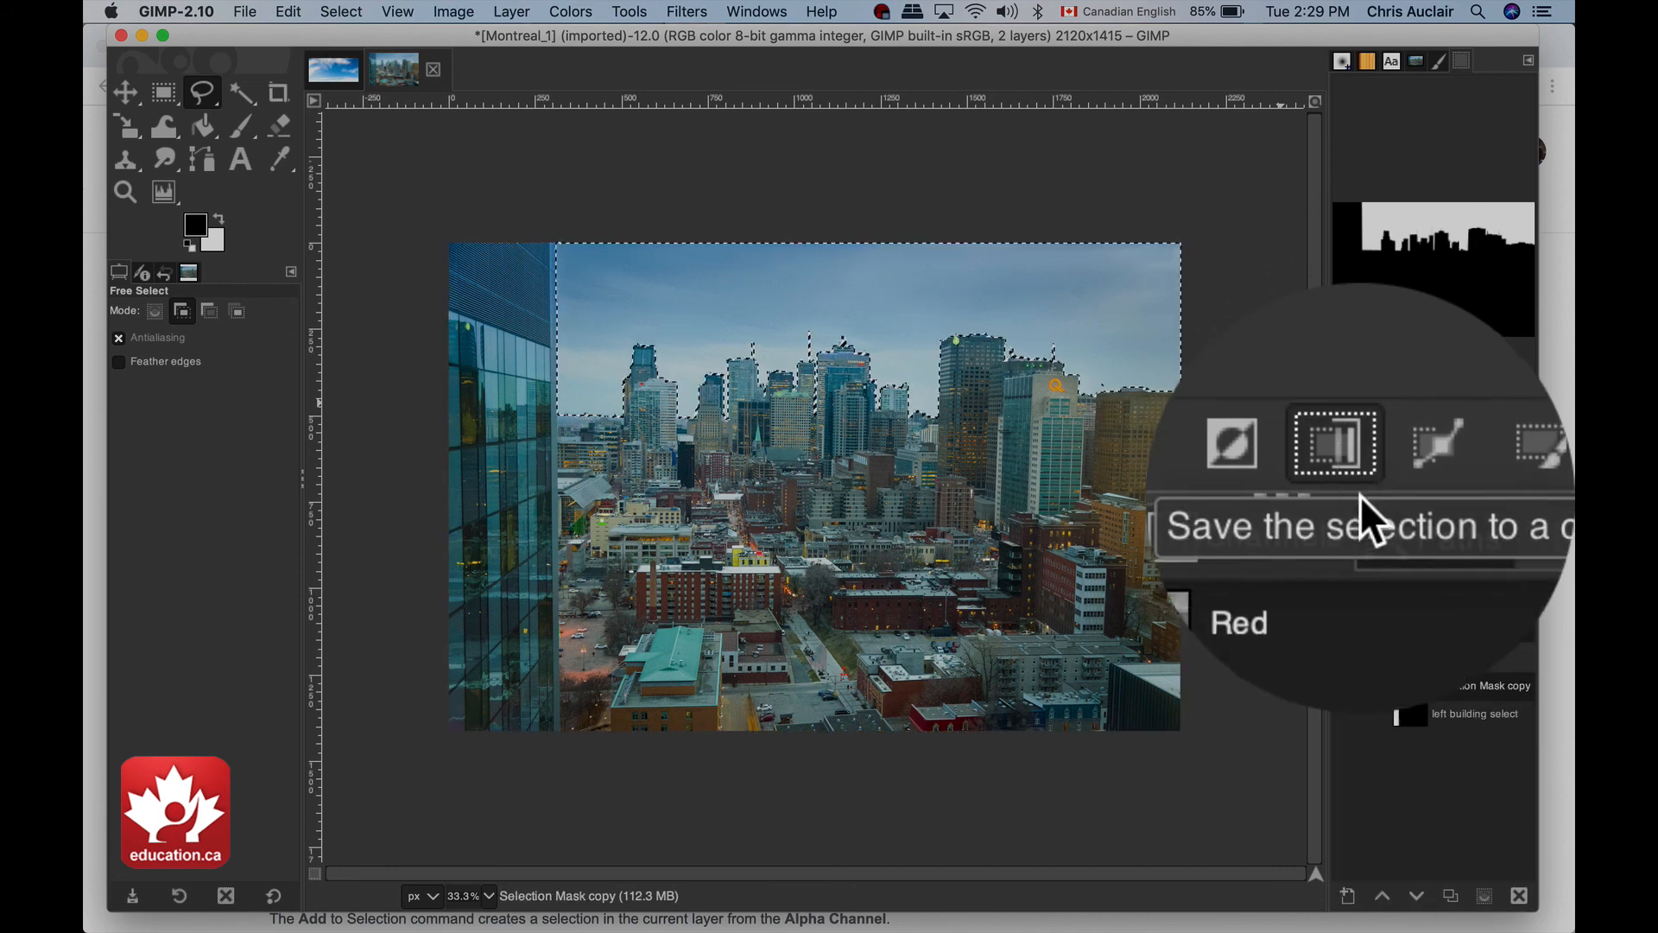
key(super+shift+a)
double_click(1451, 691)
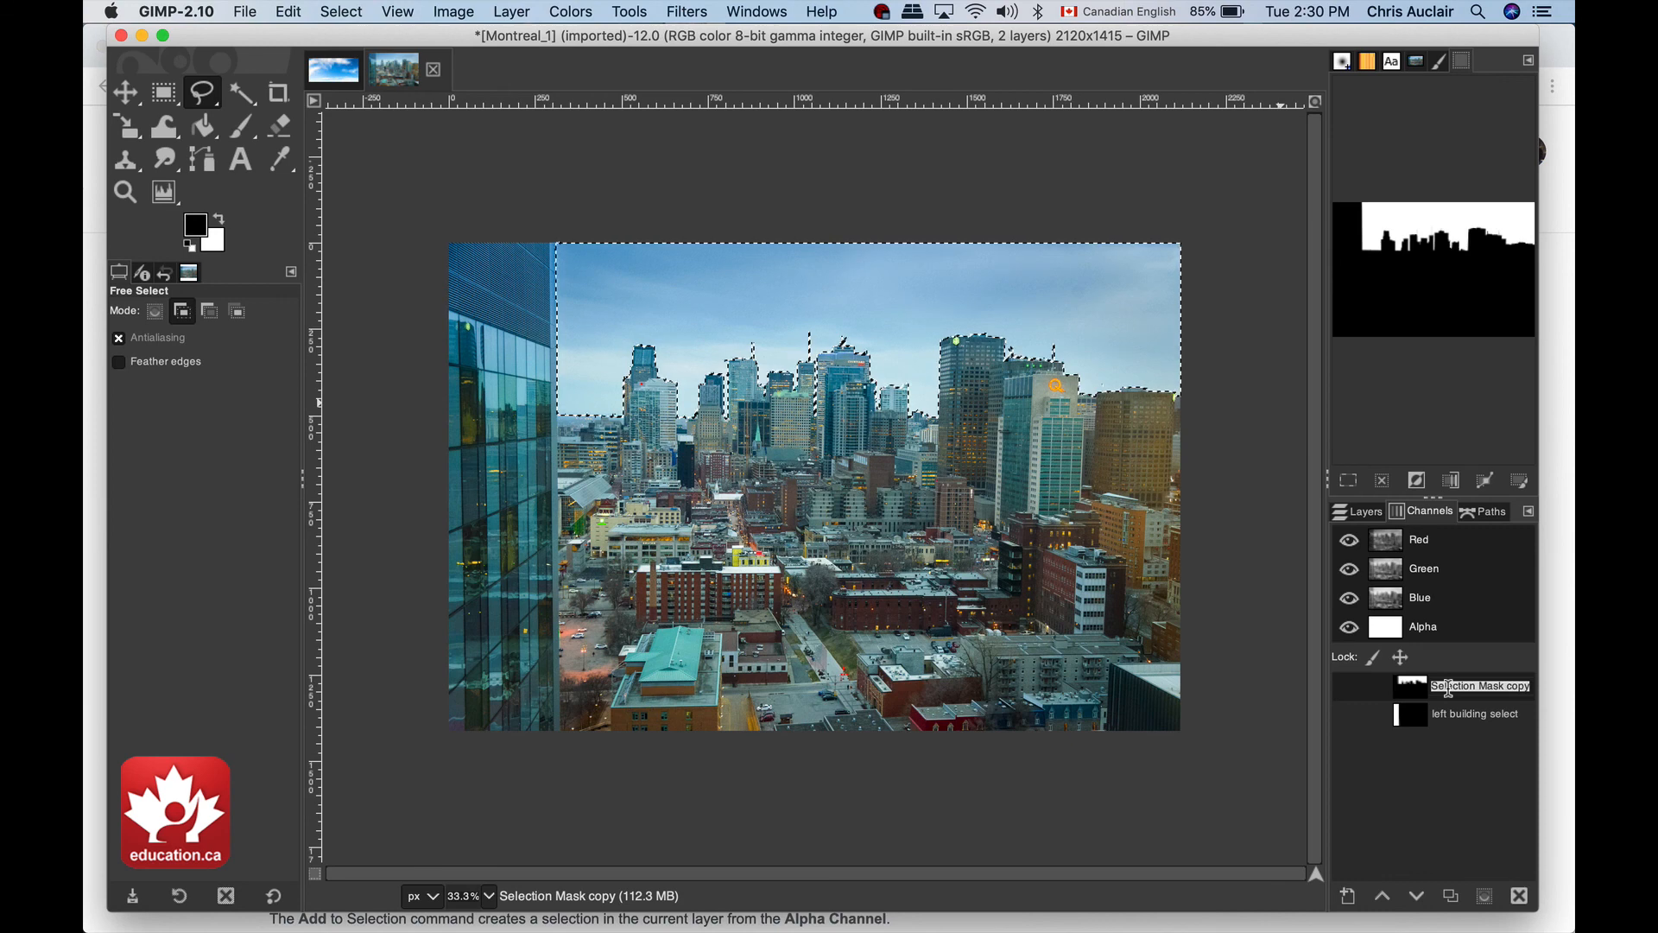
text(s)
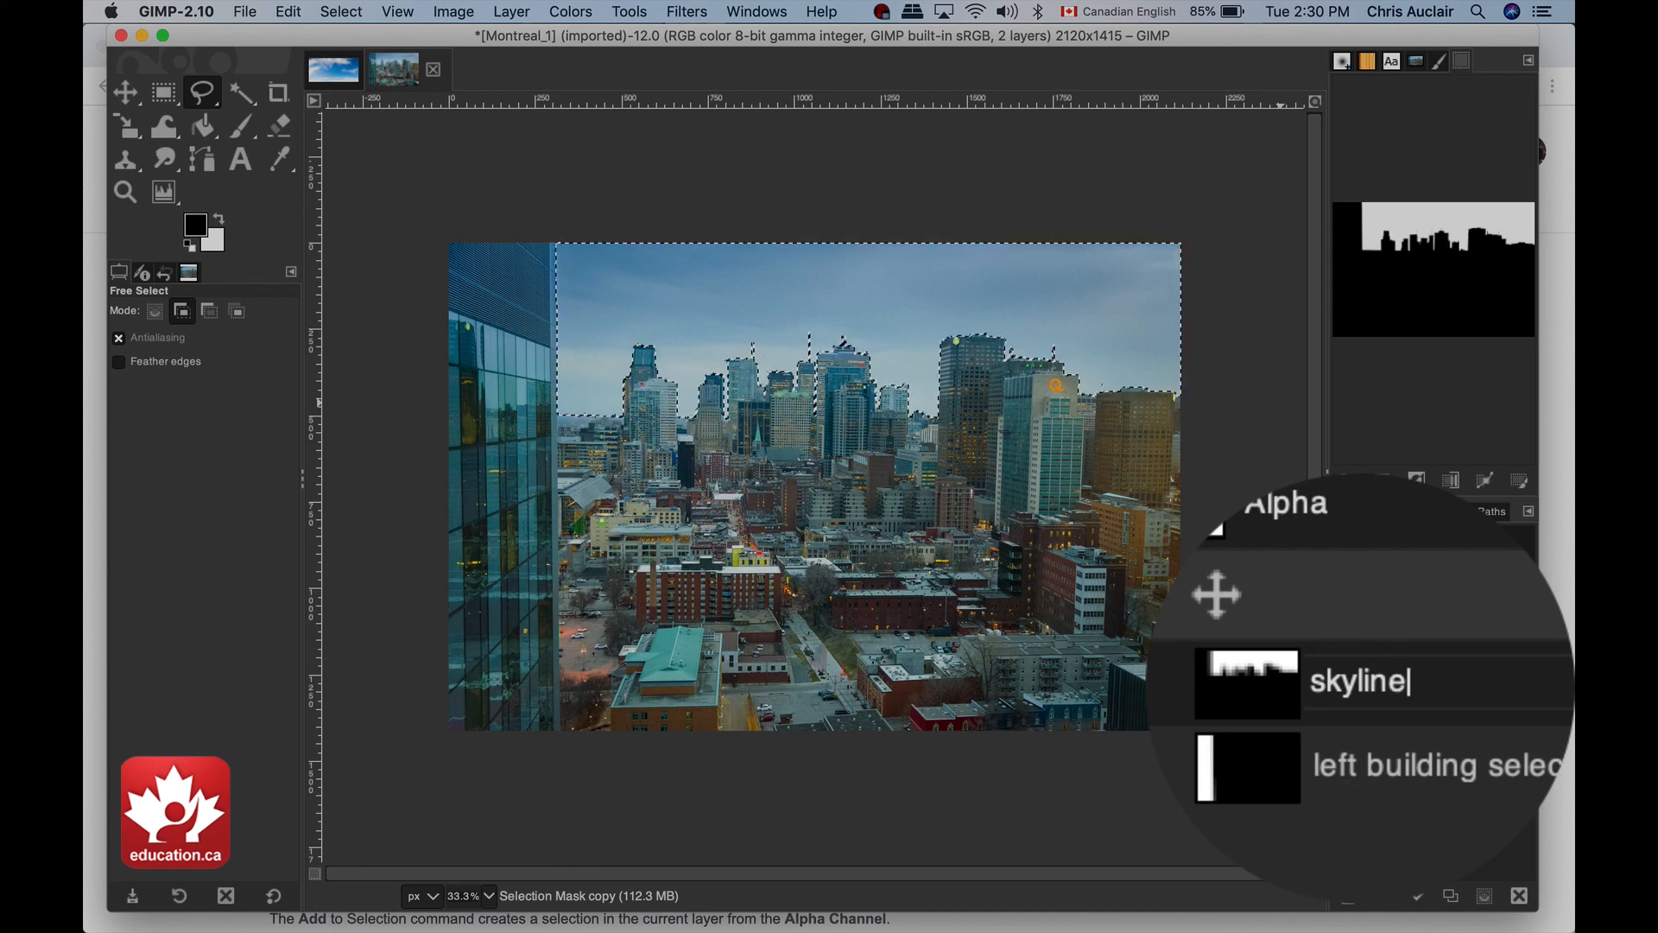
text(kyline)
key(Return)
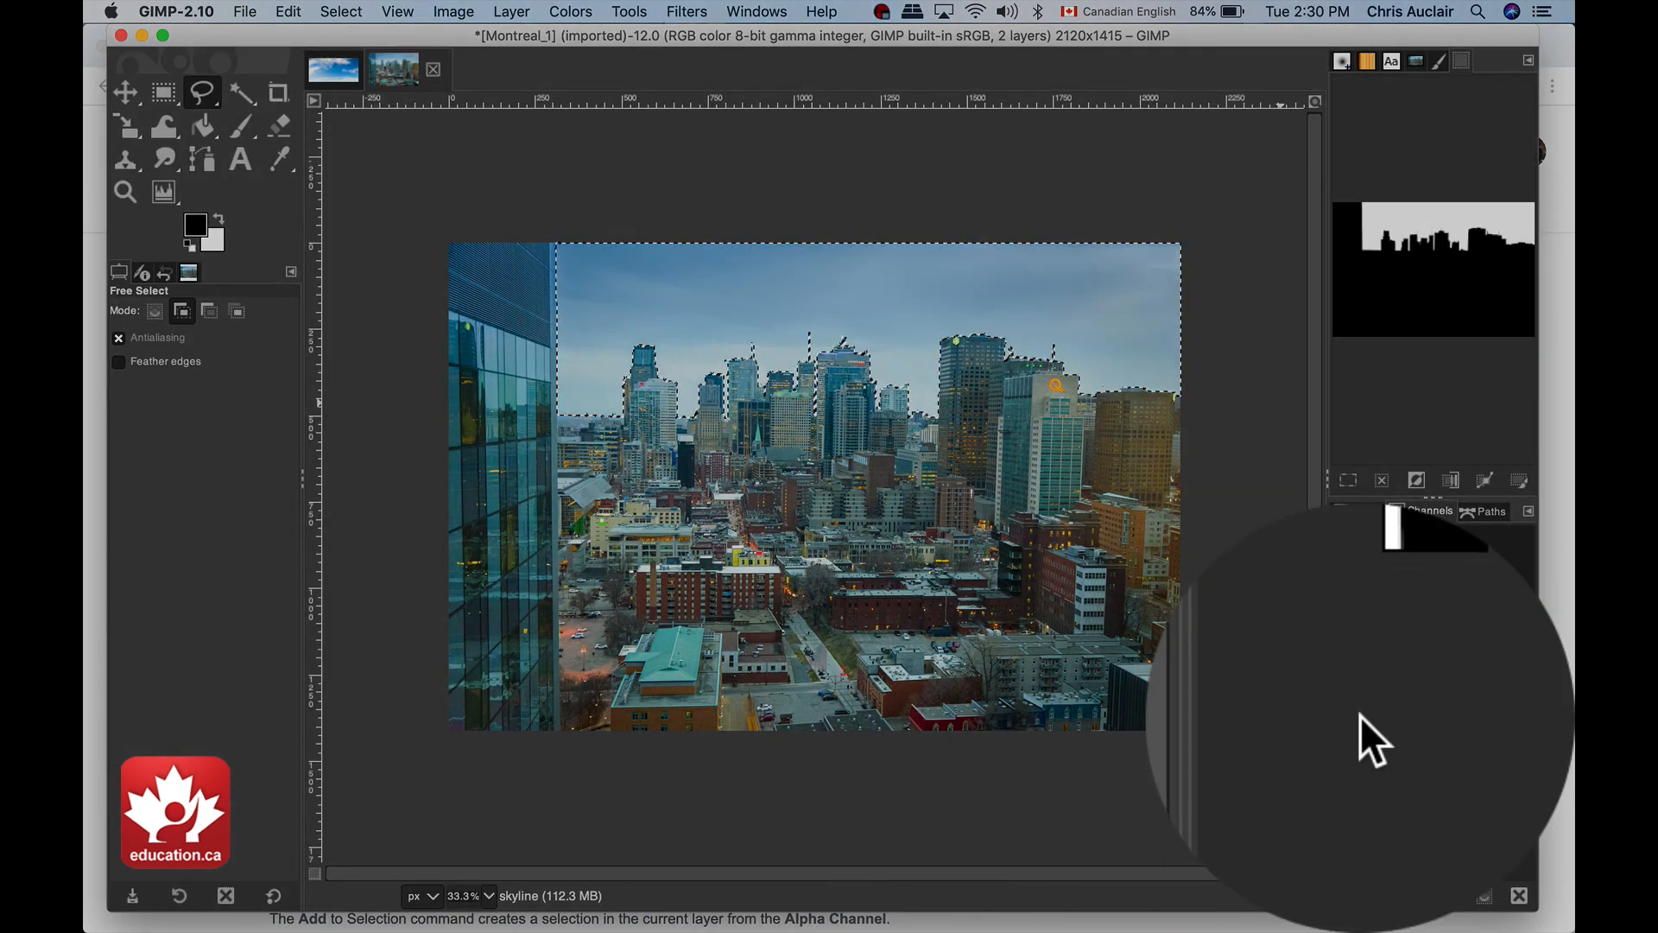
Delete the duplicate layer and clear the selected sky from the Montreal_1.jpg layer.
click(1361, 512)
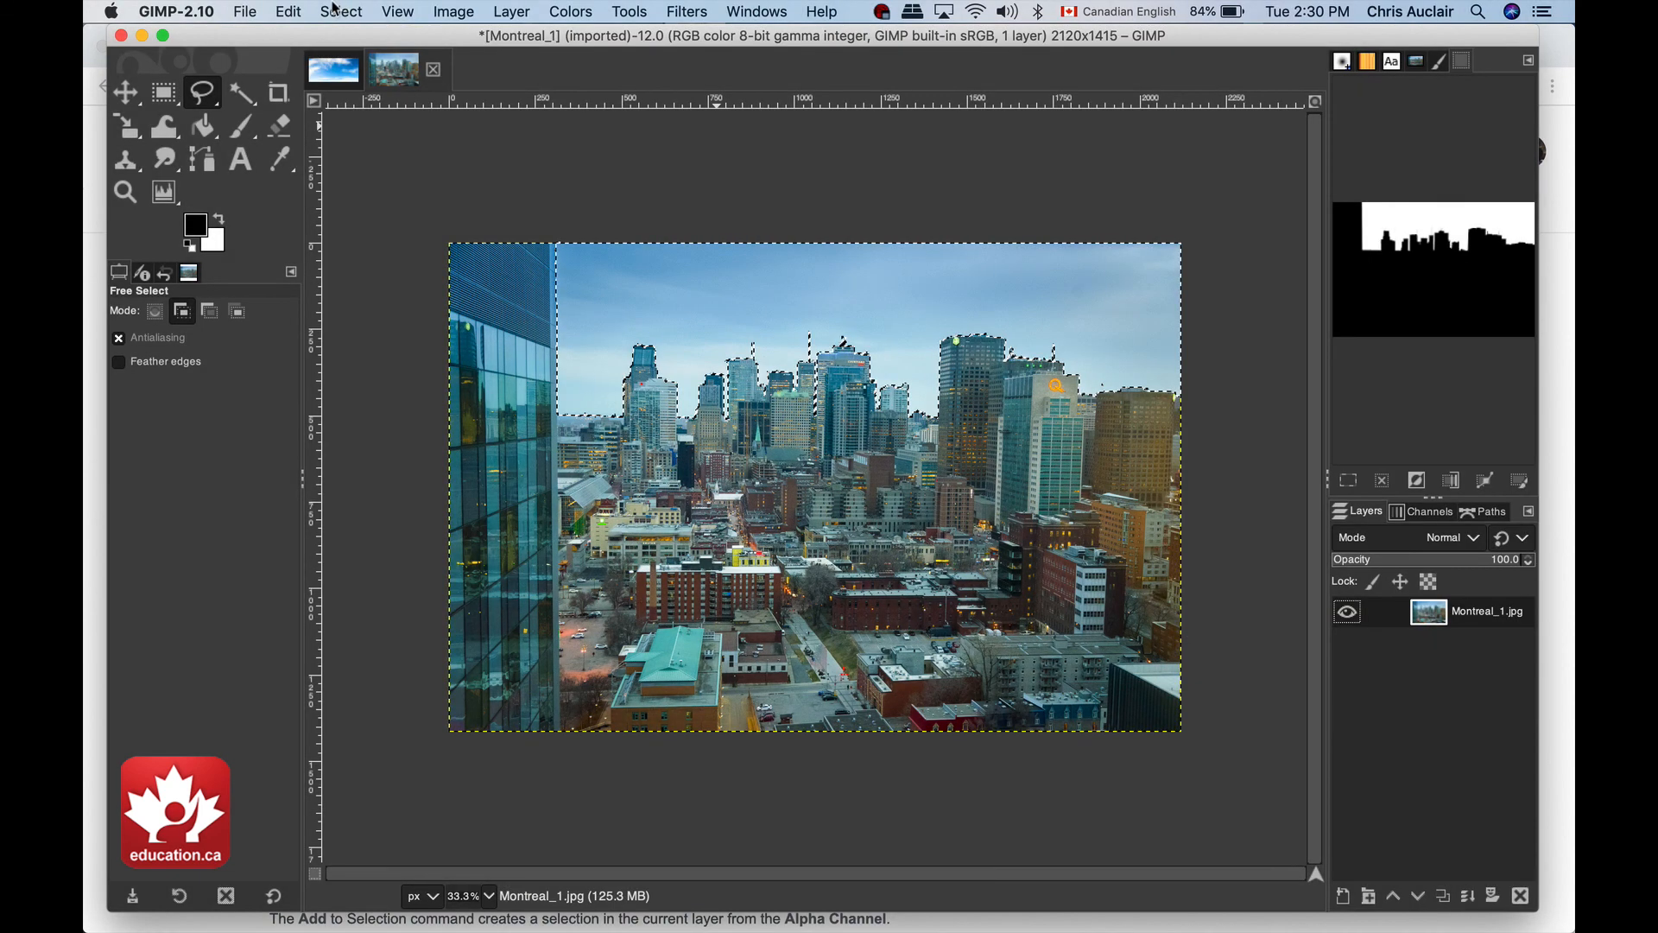
click(288, 12)
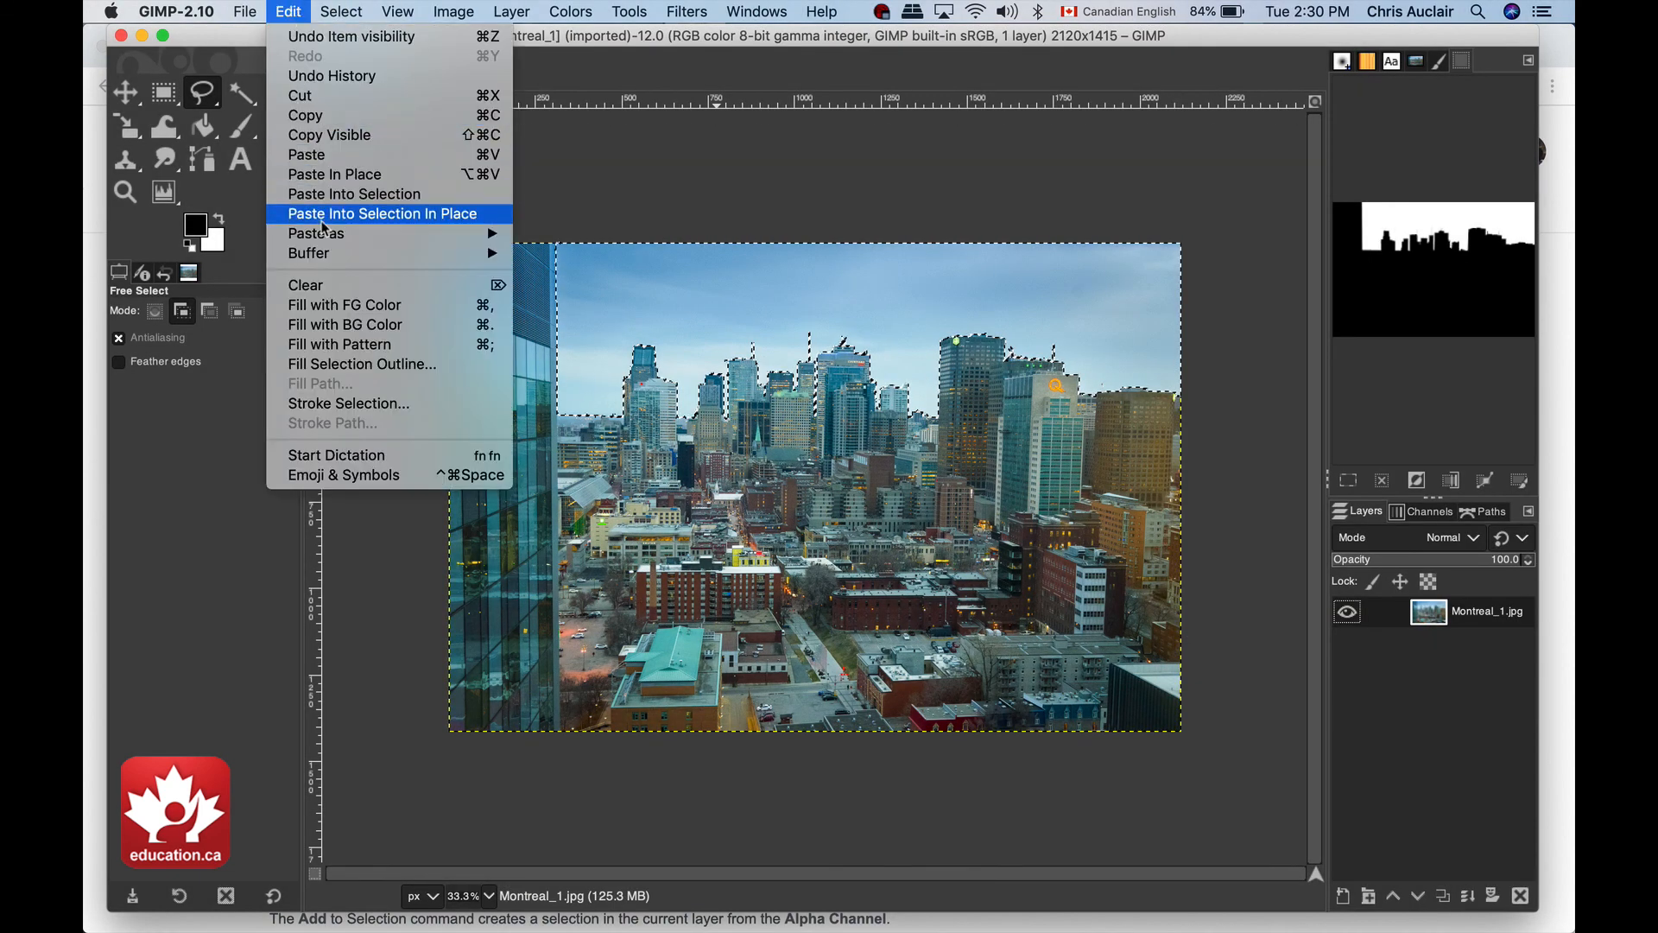
click(336, 287)
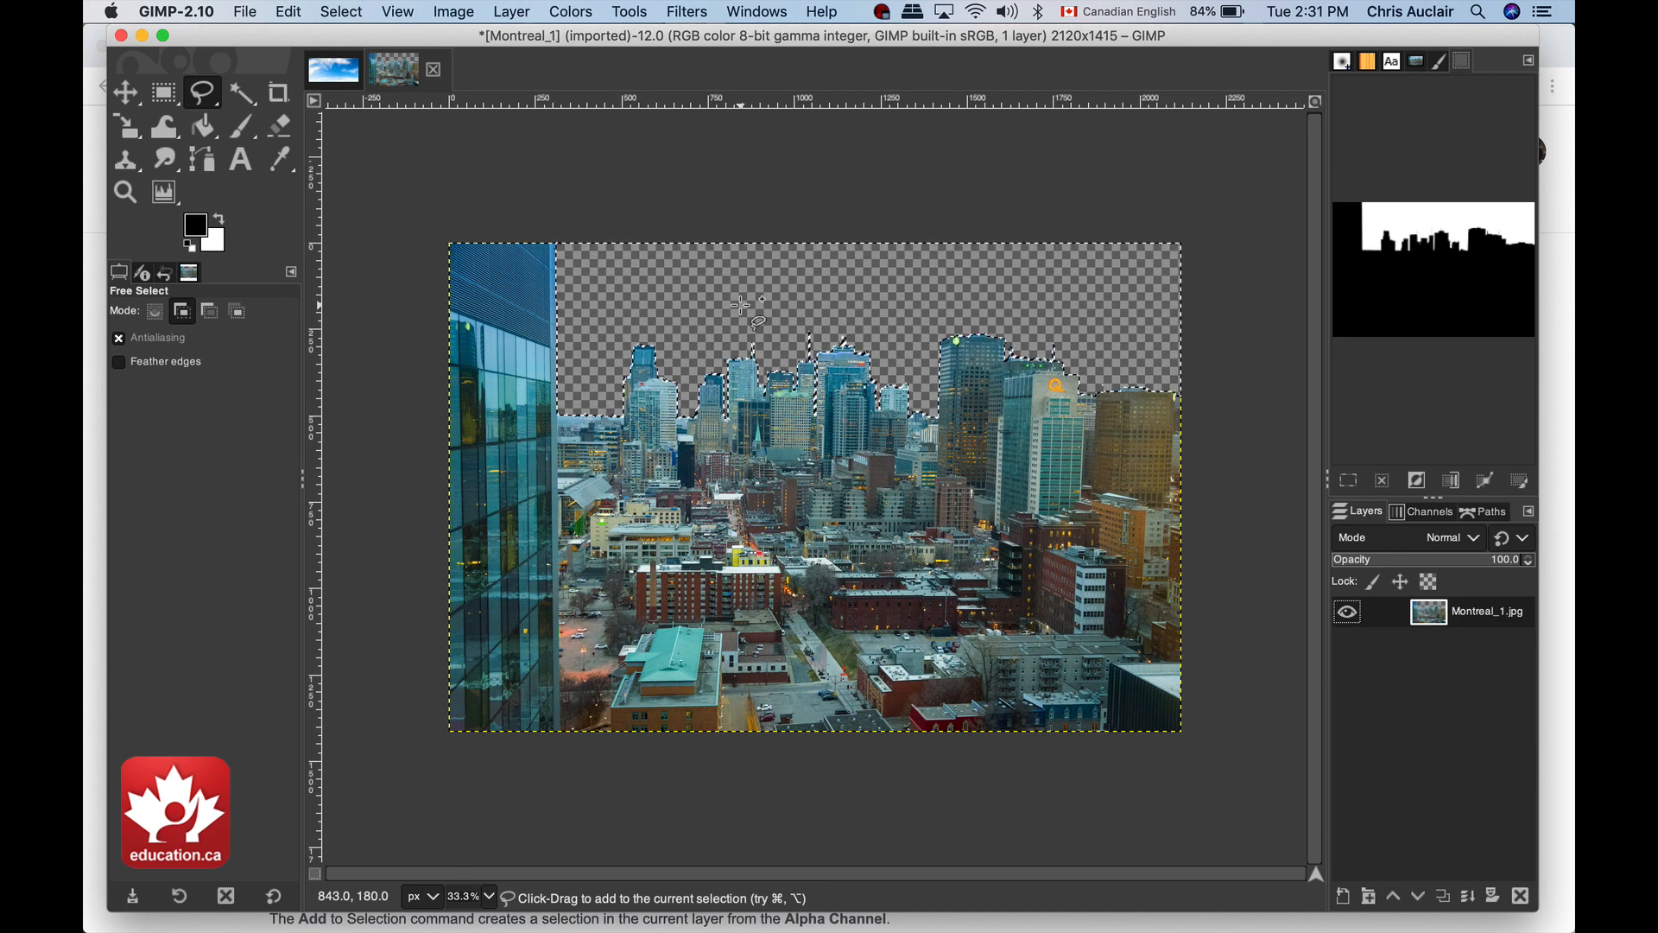
Clear the sky selection and load the left building select channel as the selection.
key(shift+super+a)
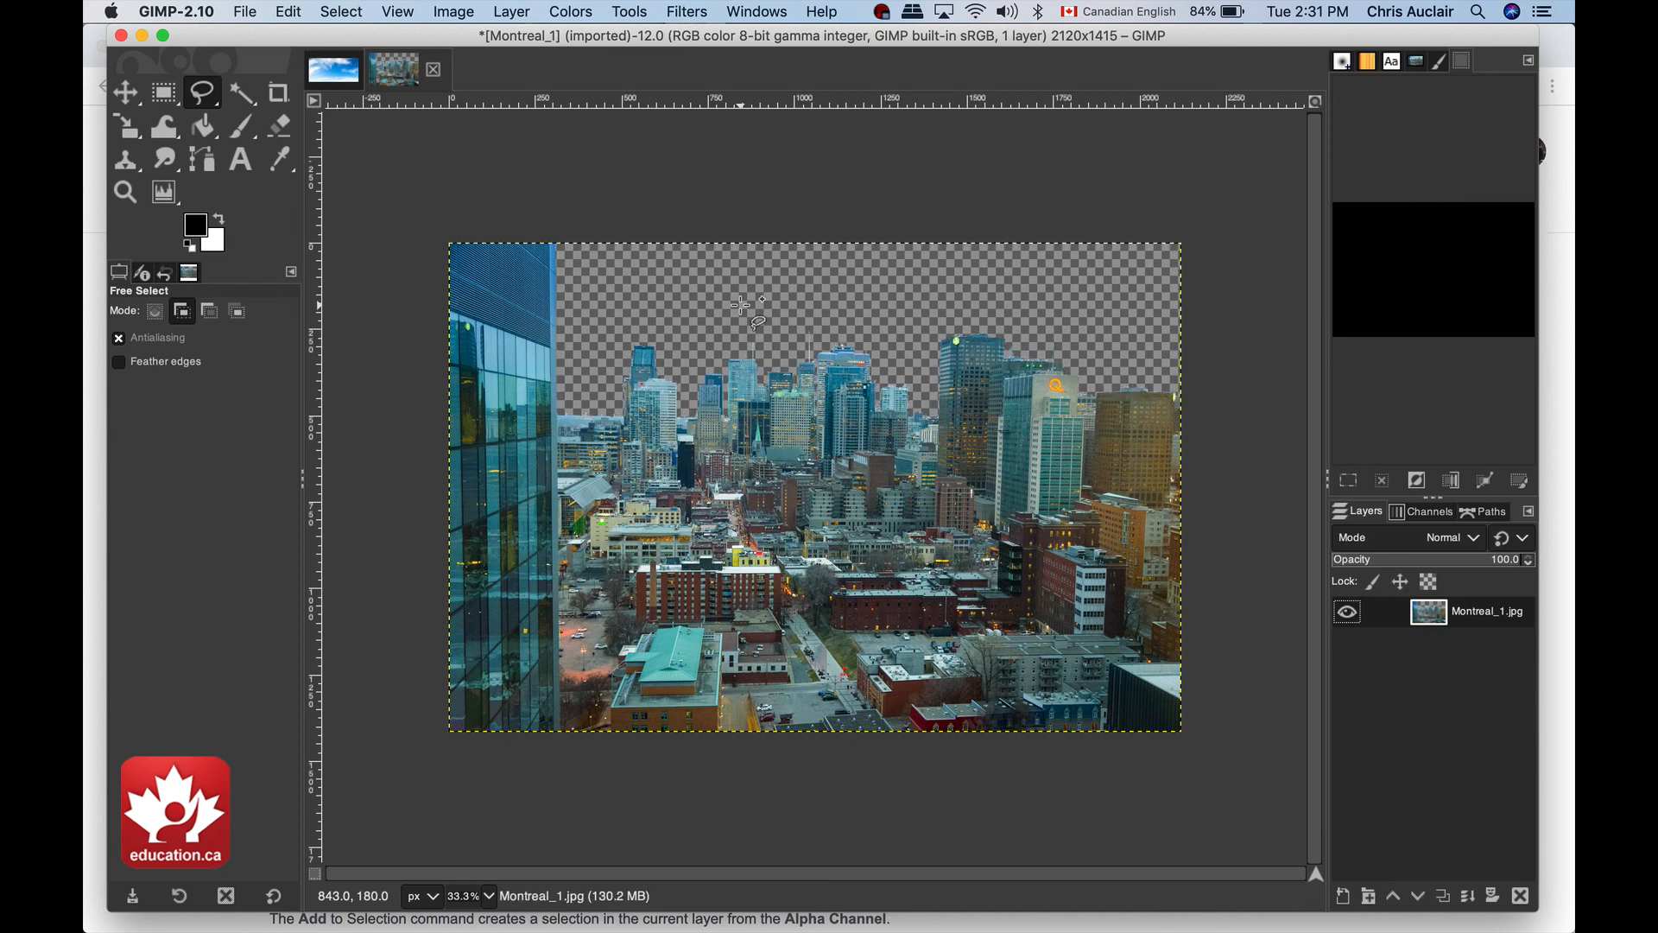
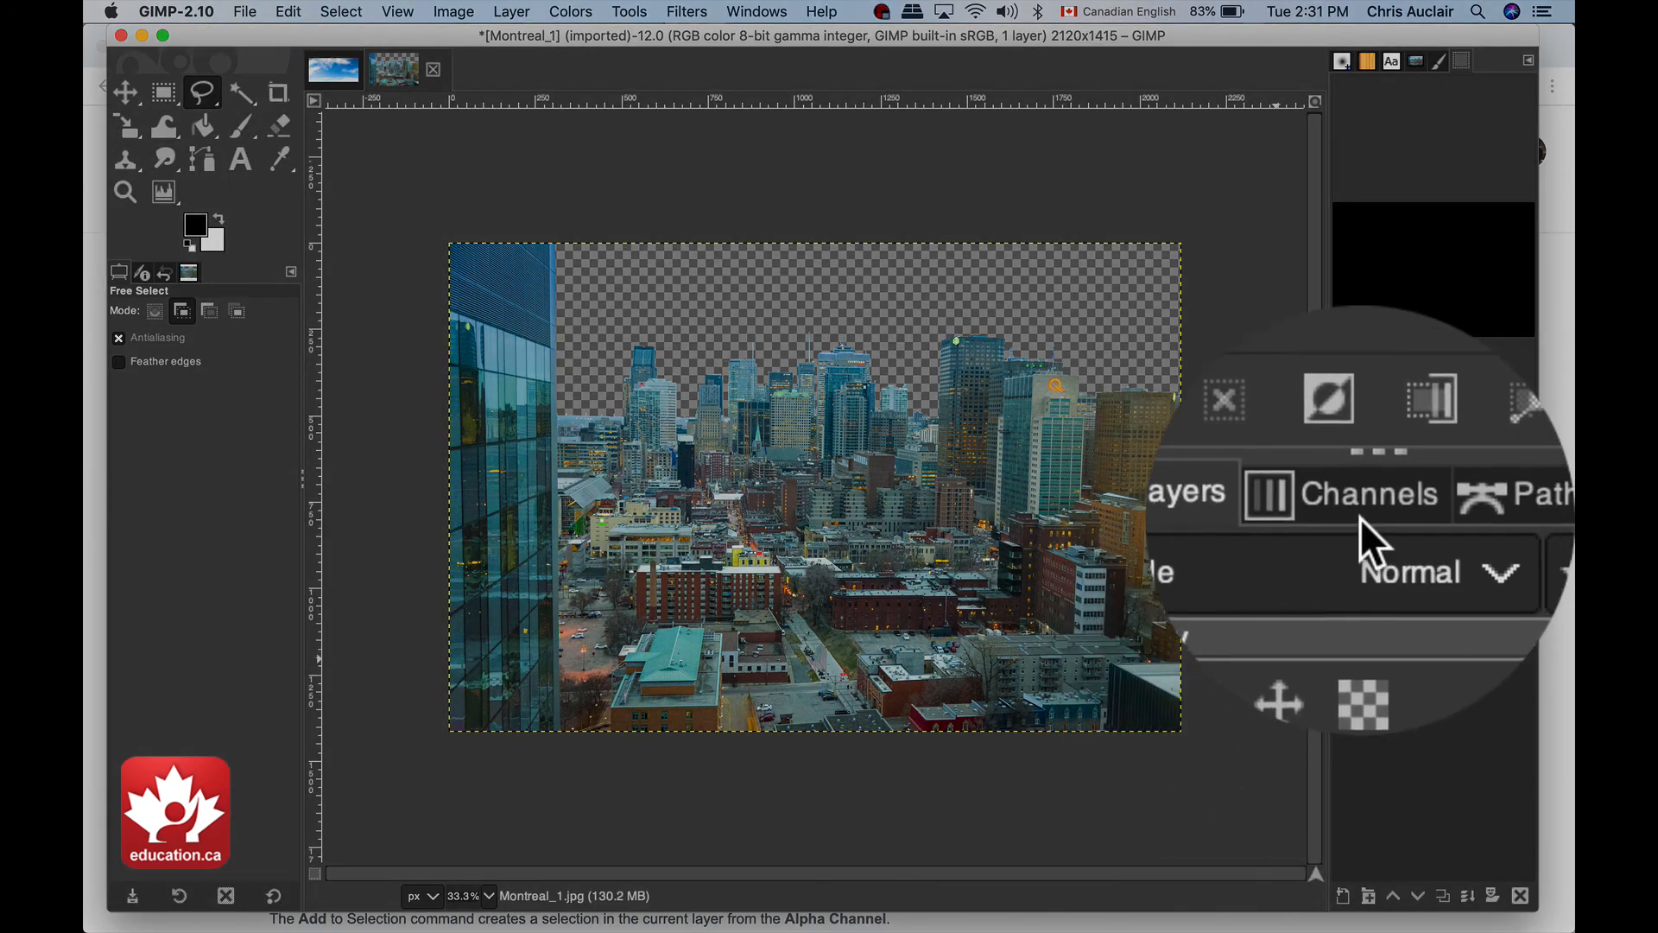
click(1365, 531)
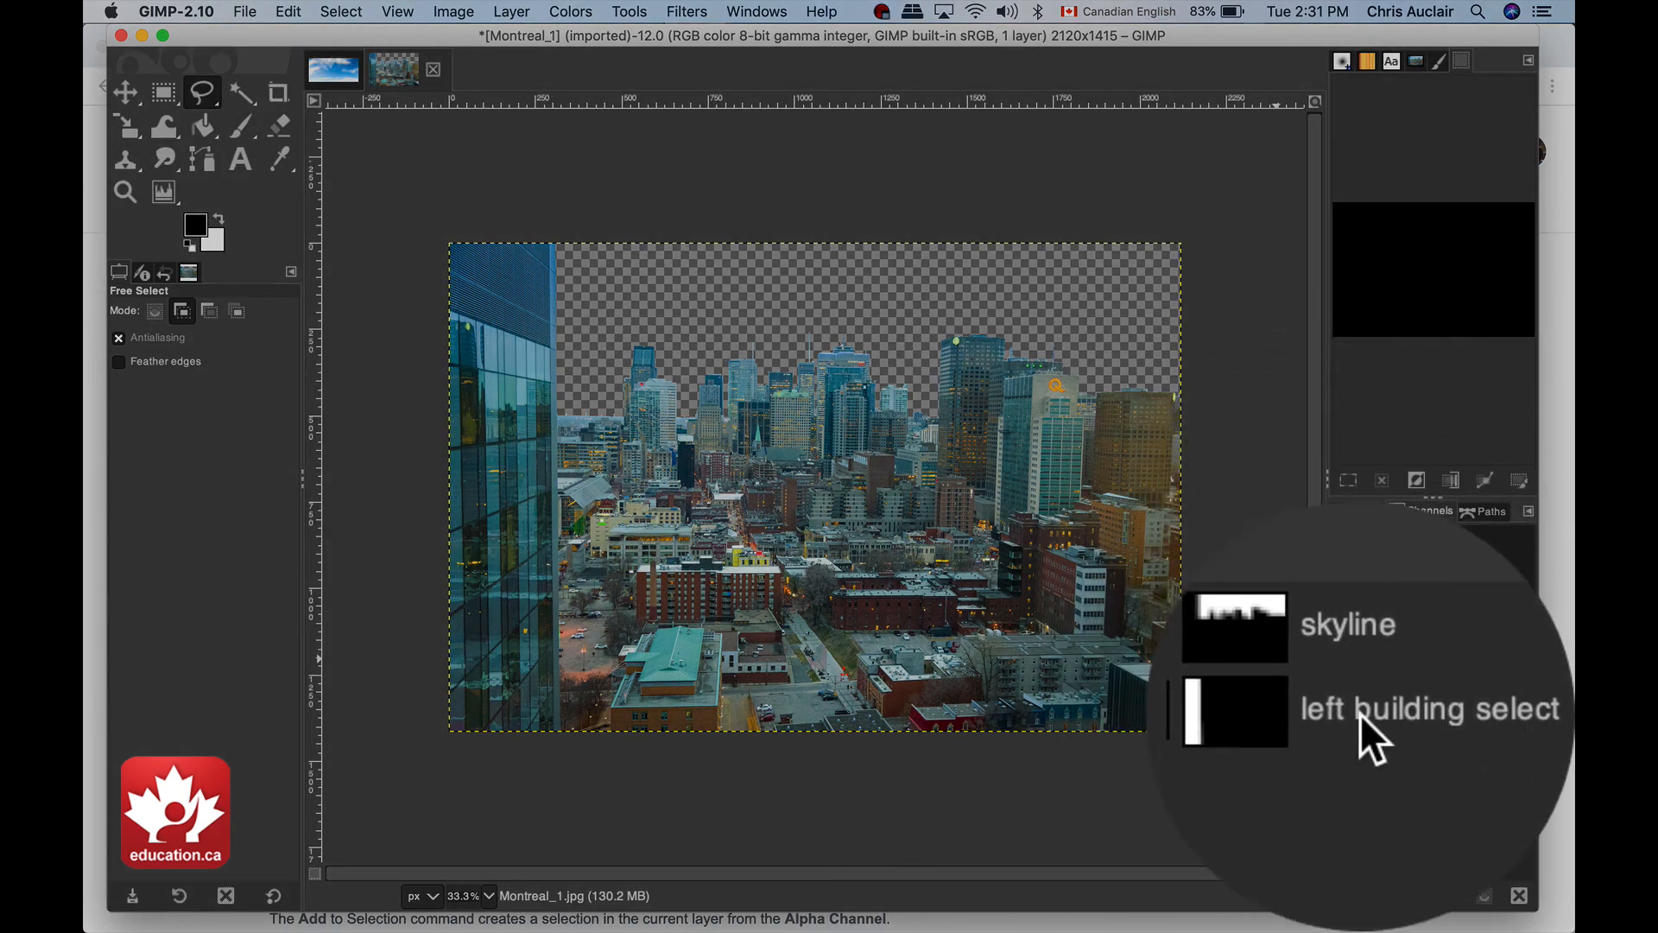
click(1360, 715)
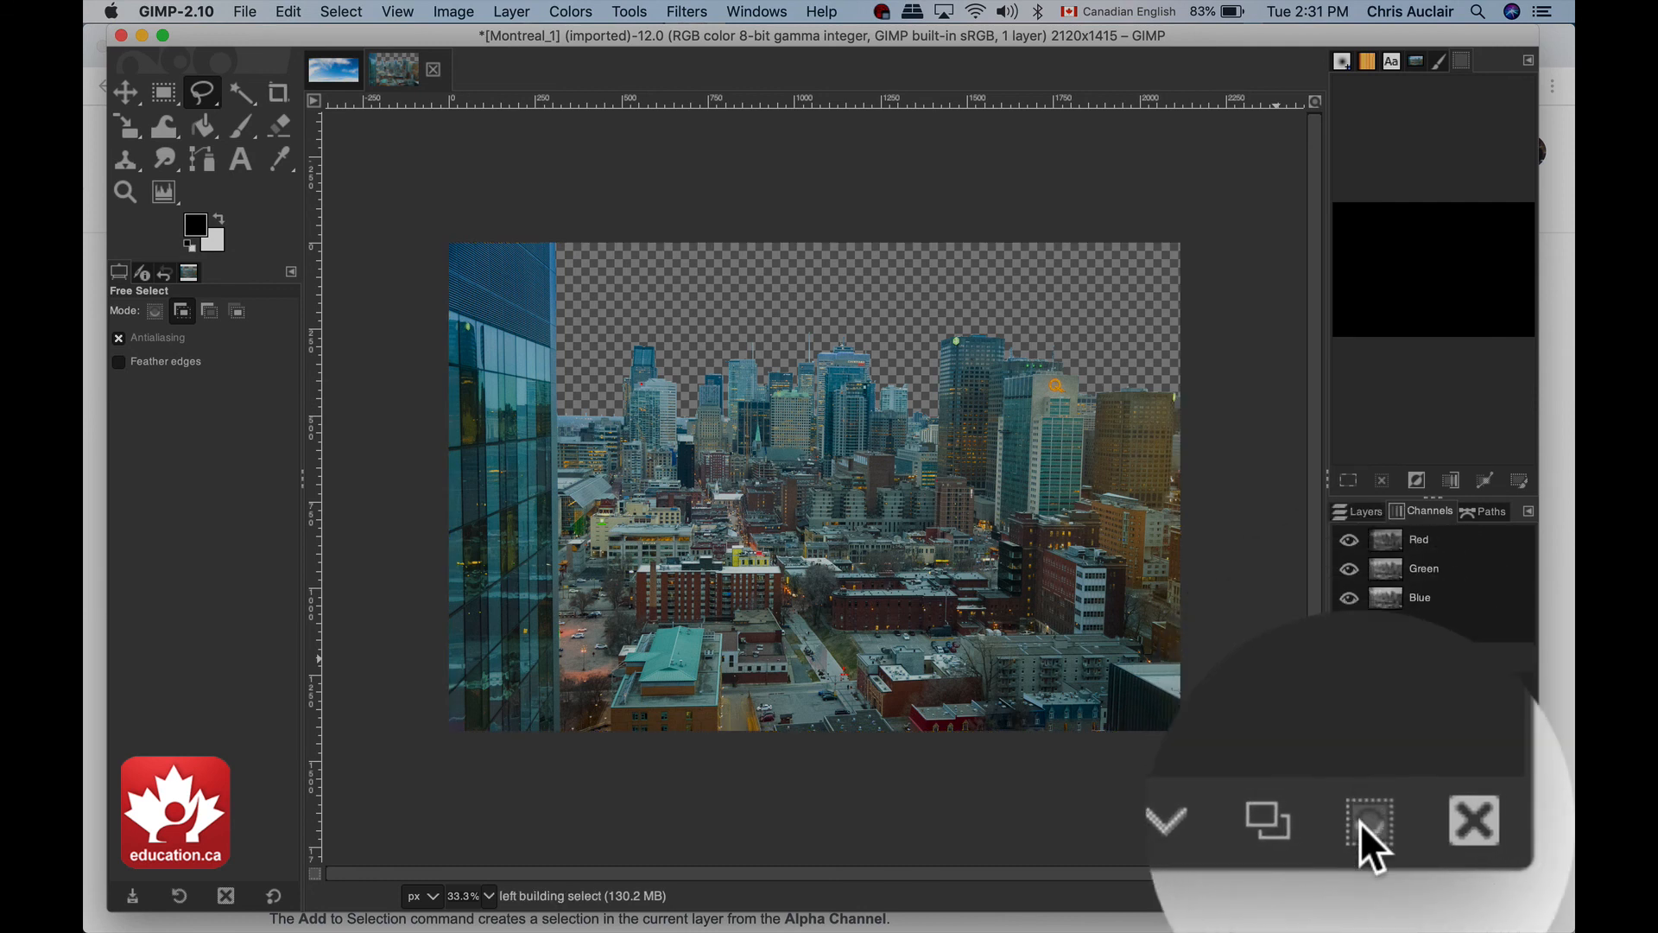
click(1361, 831)
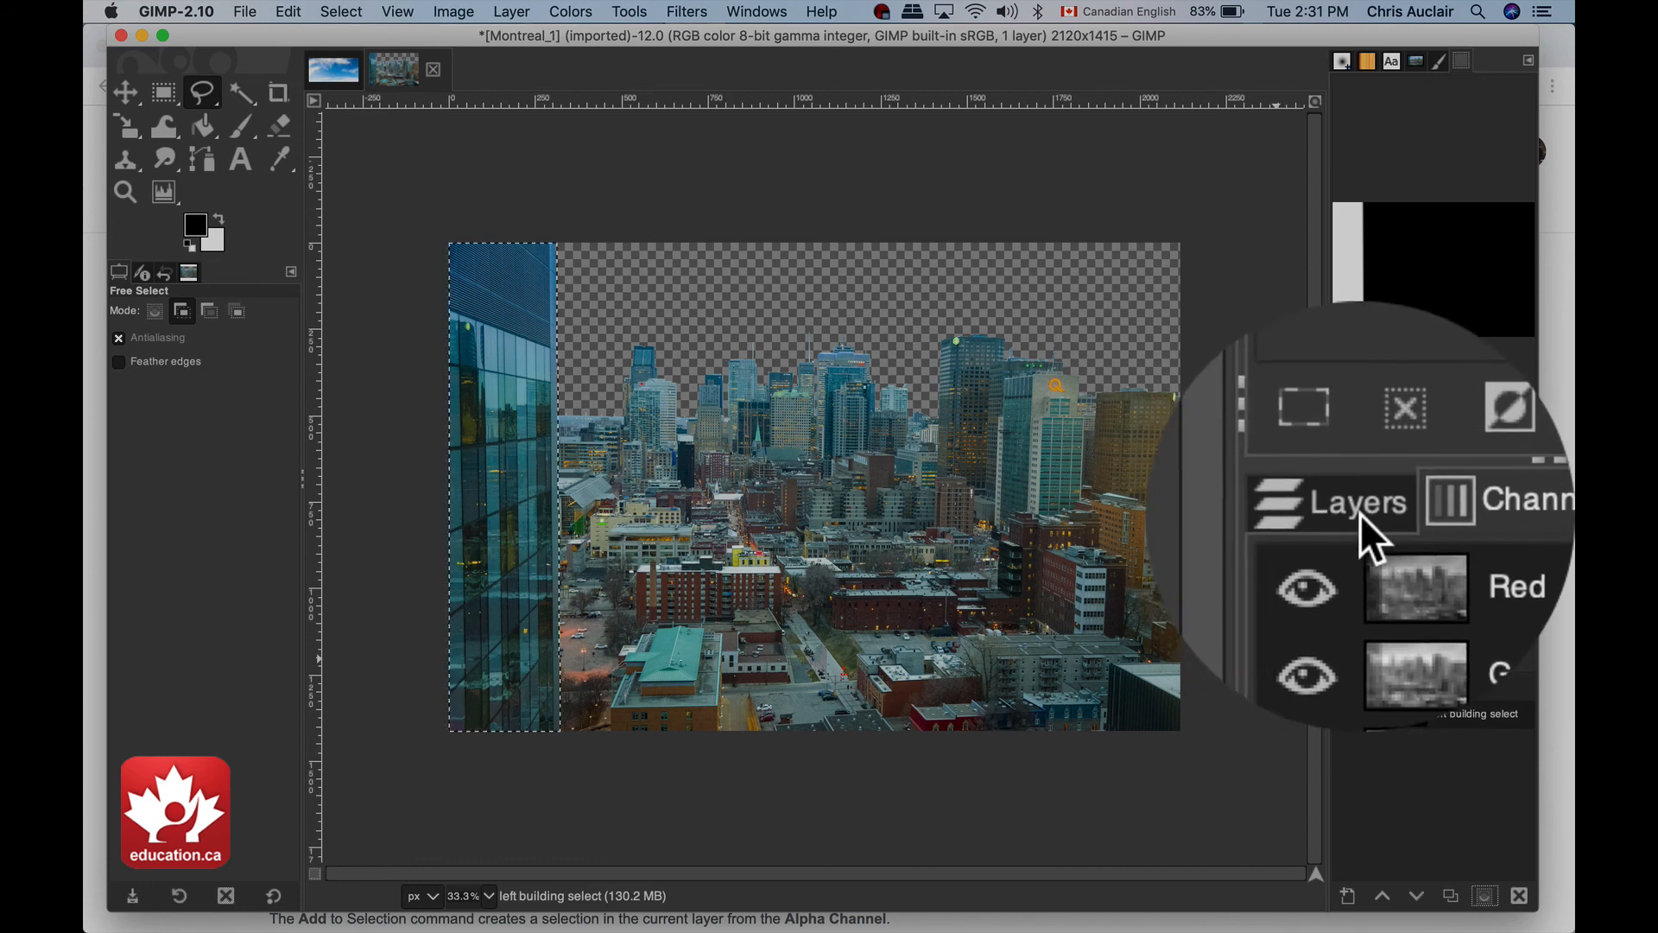
Return to the Montreal_1.jpg layer and invert the selection to cover everything except the left building.
click(1360, 517)
click(1360, 616)
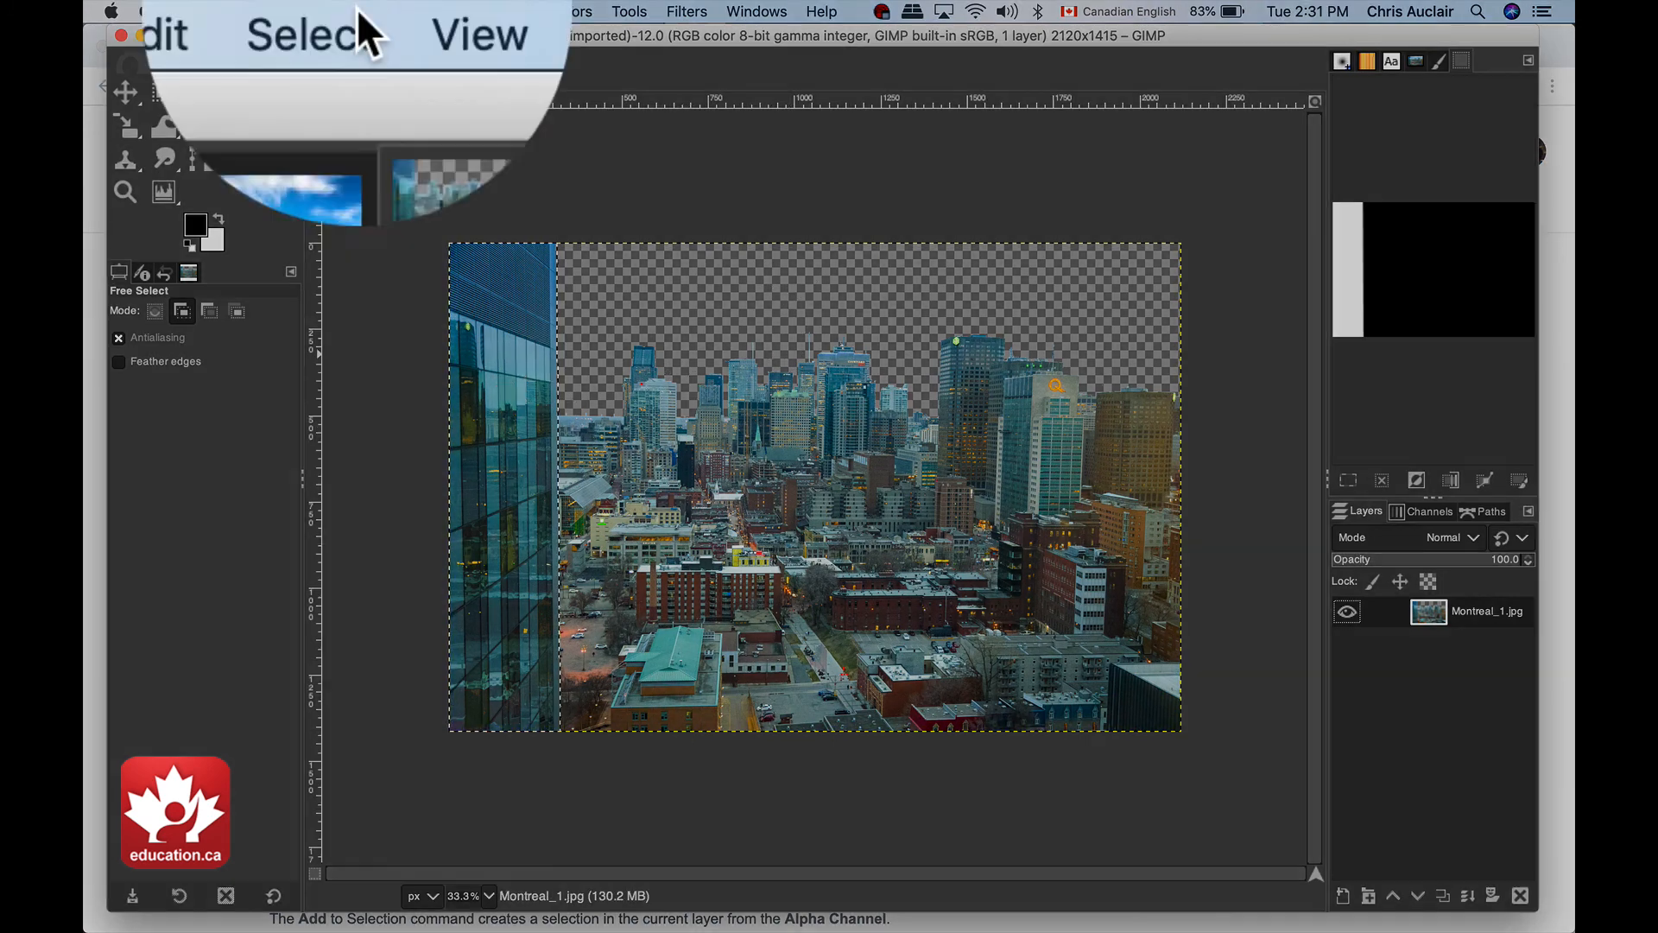
click(341, 11)
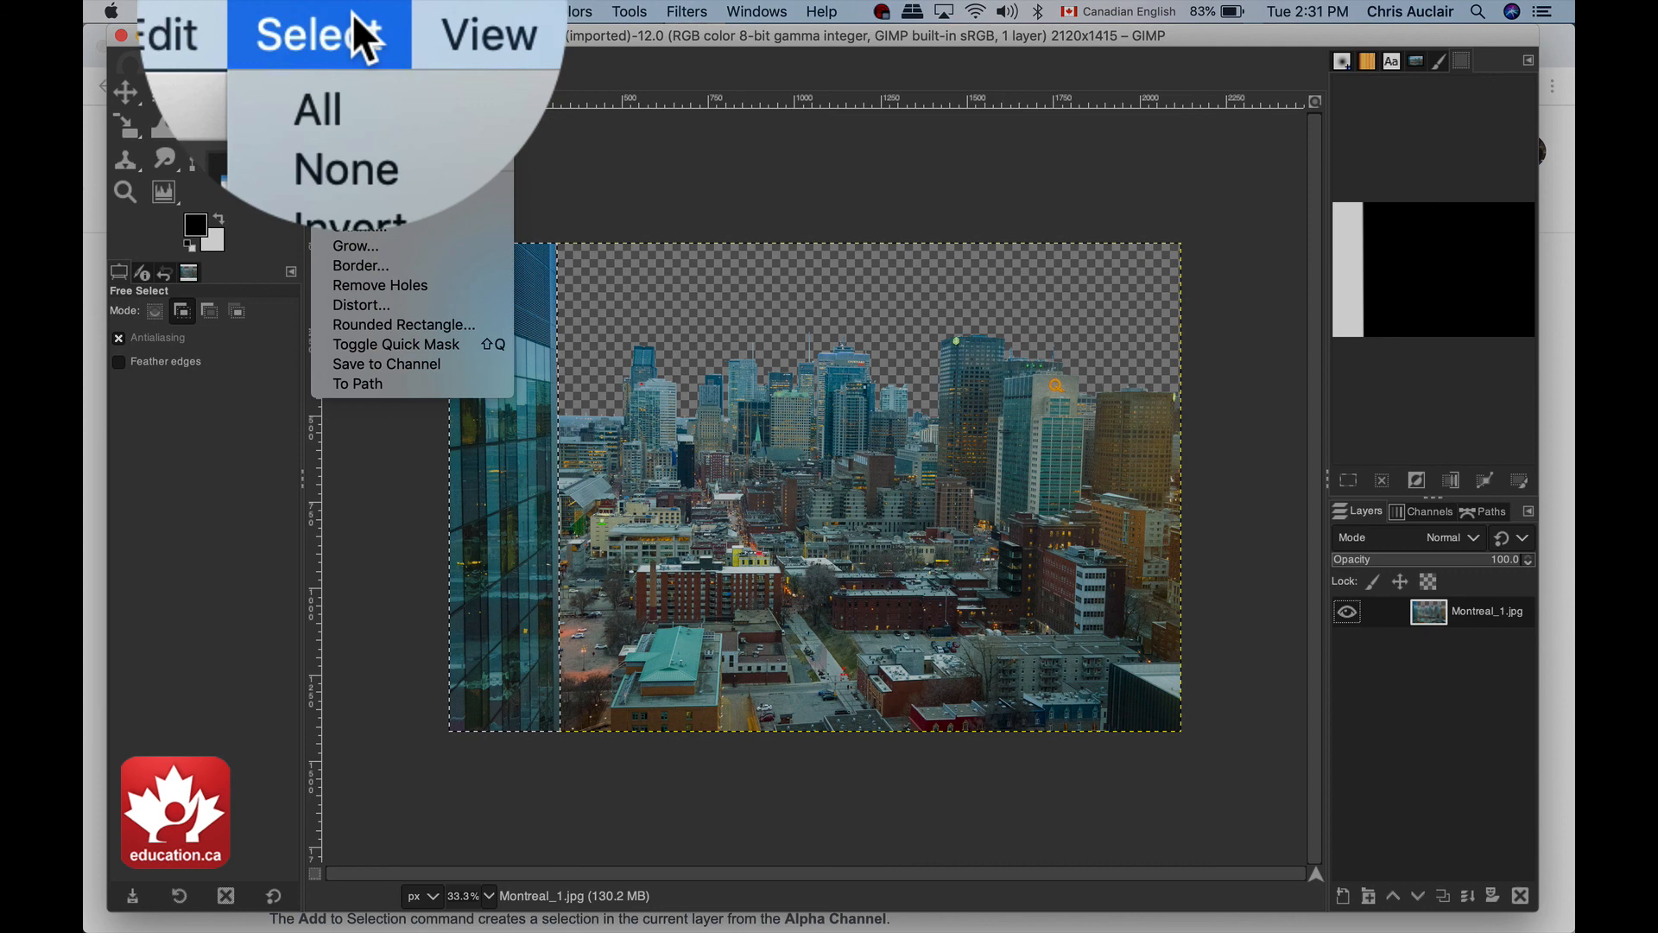
click(355, 213)
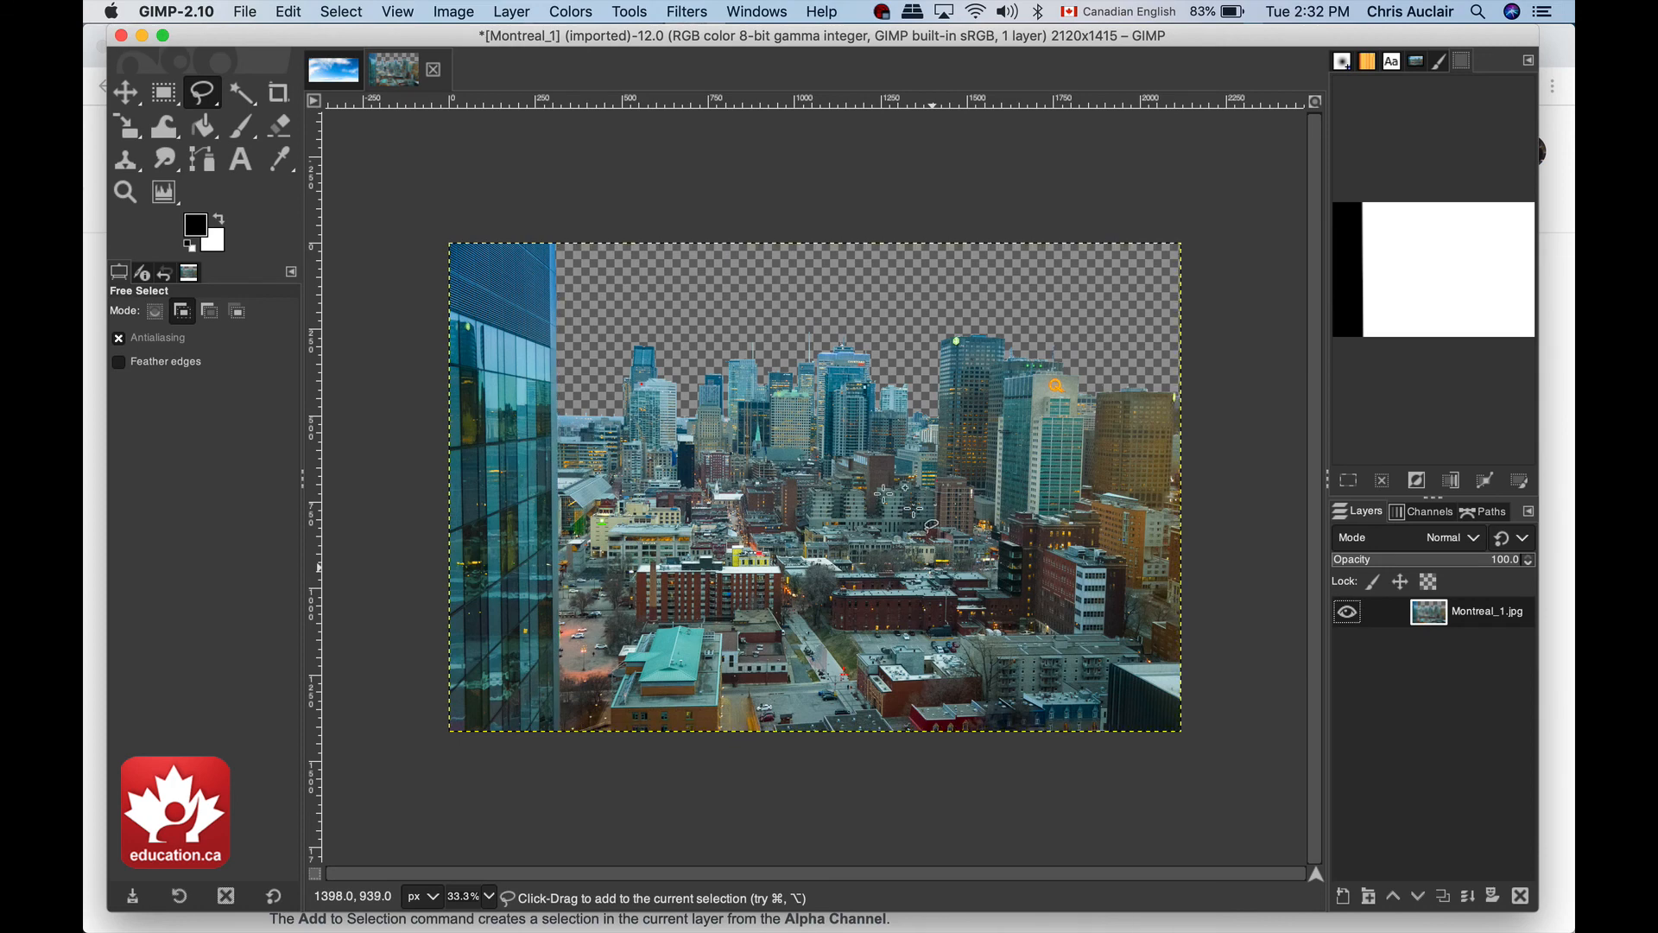
click(569, 12)
click(602, 191)
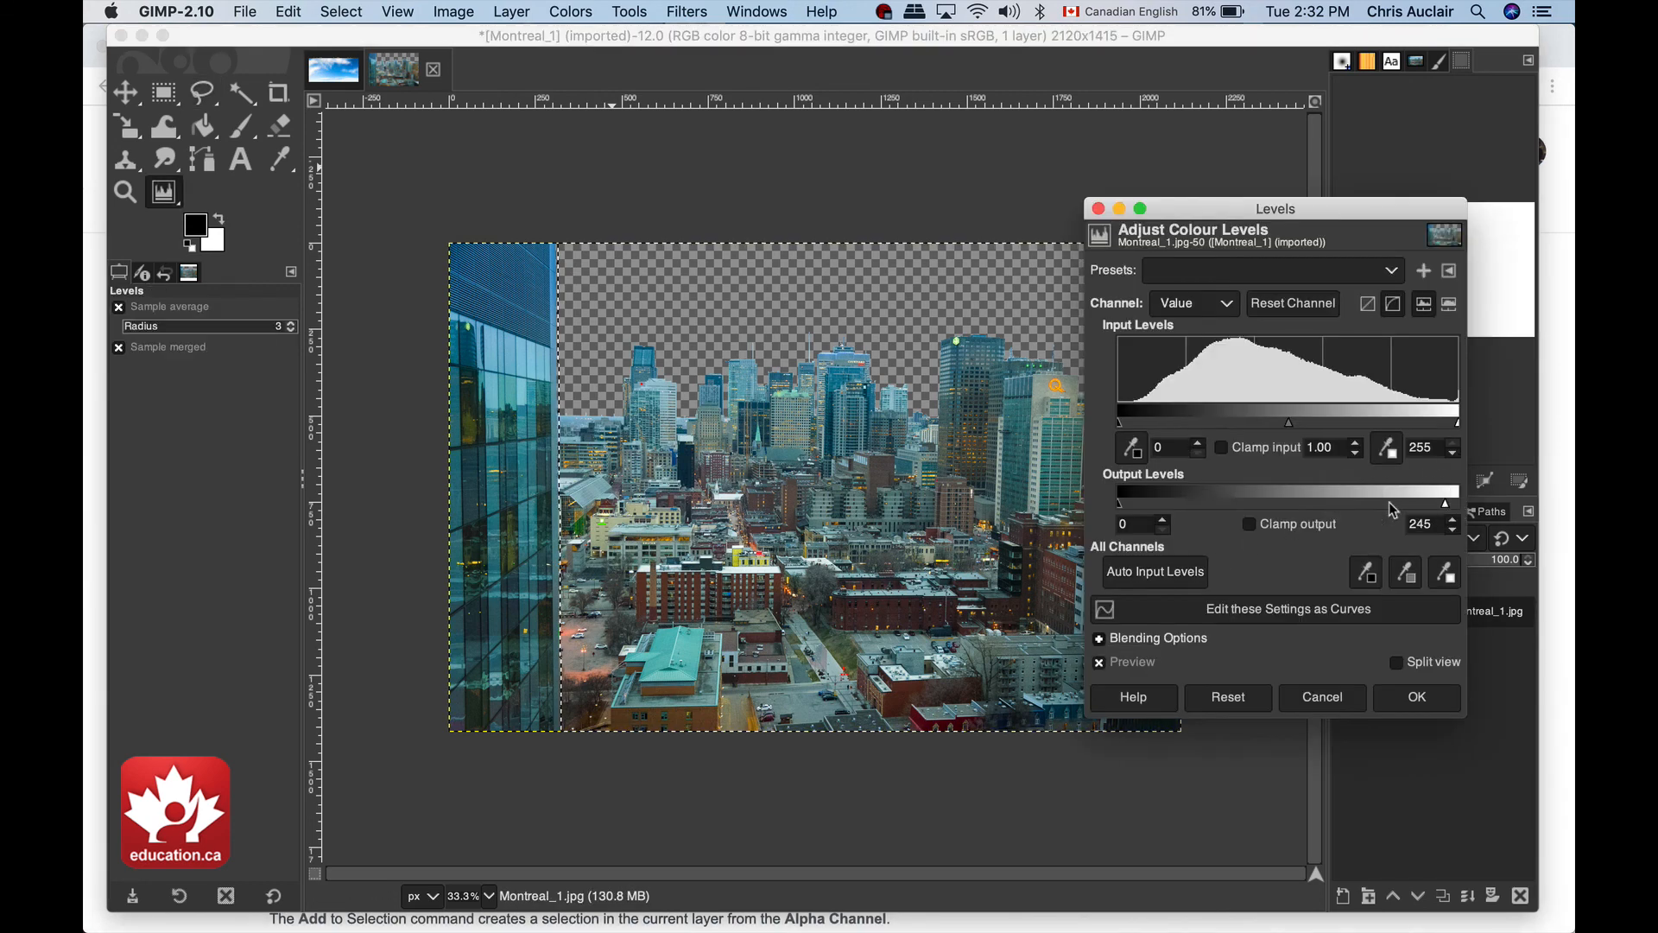
drag(1316, 504, 1246, 489)
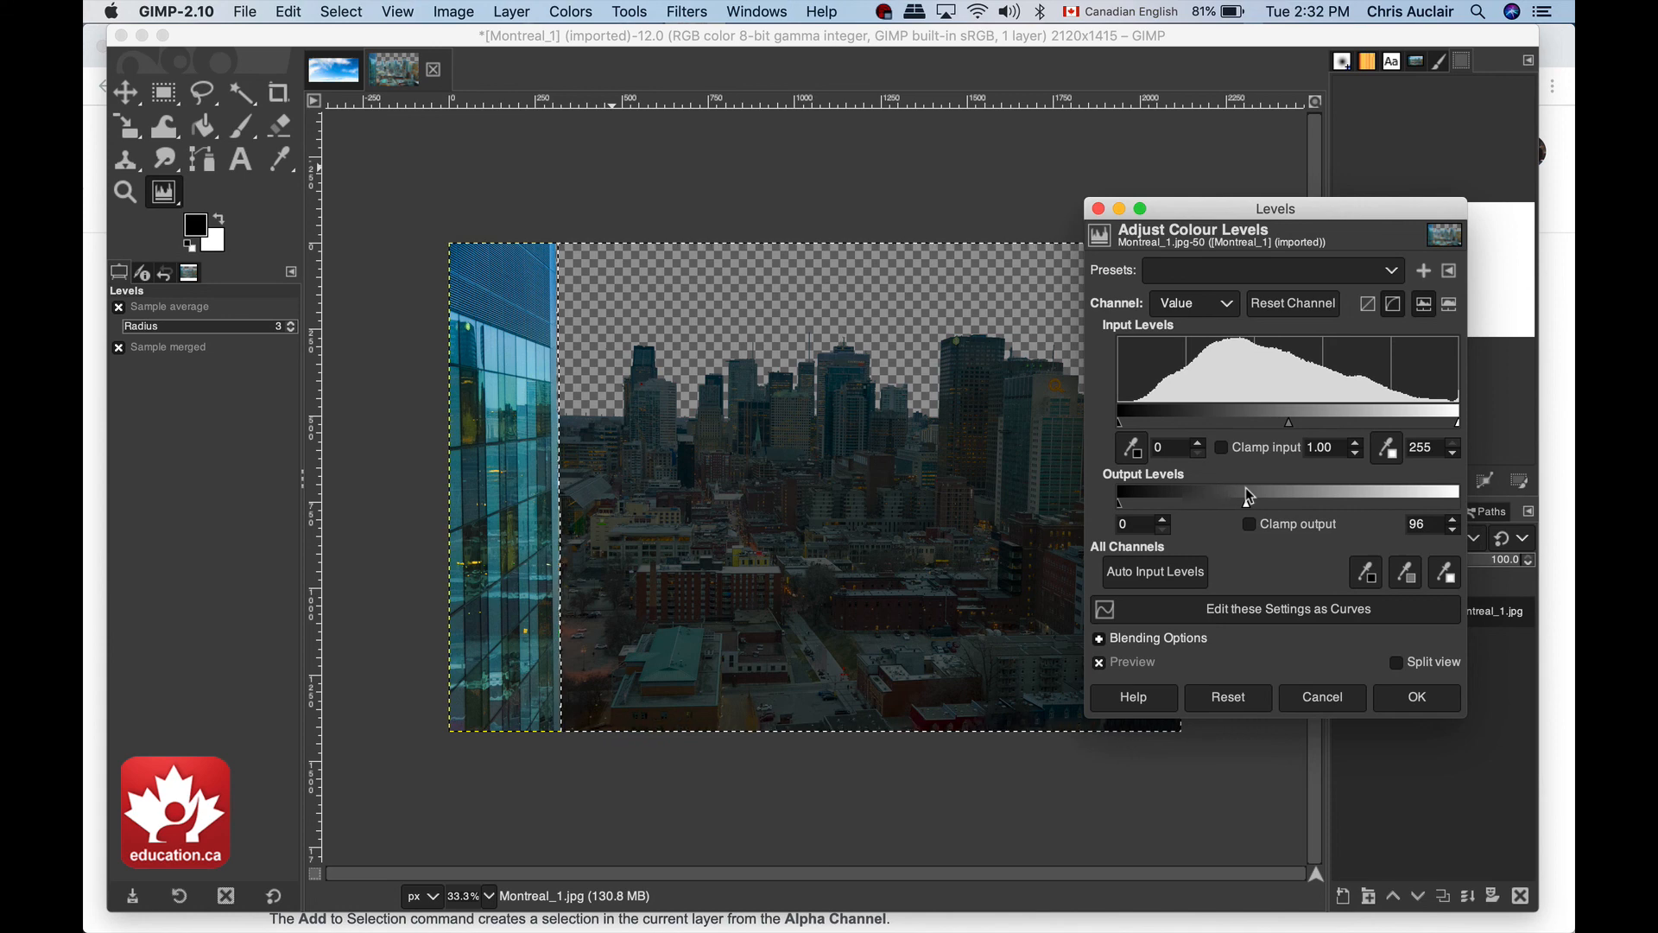
drag(1246, 489, 1461, 491)
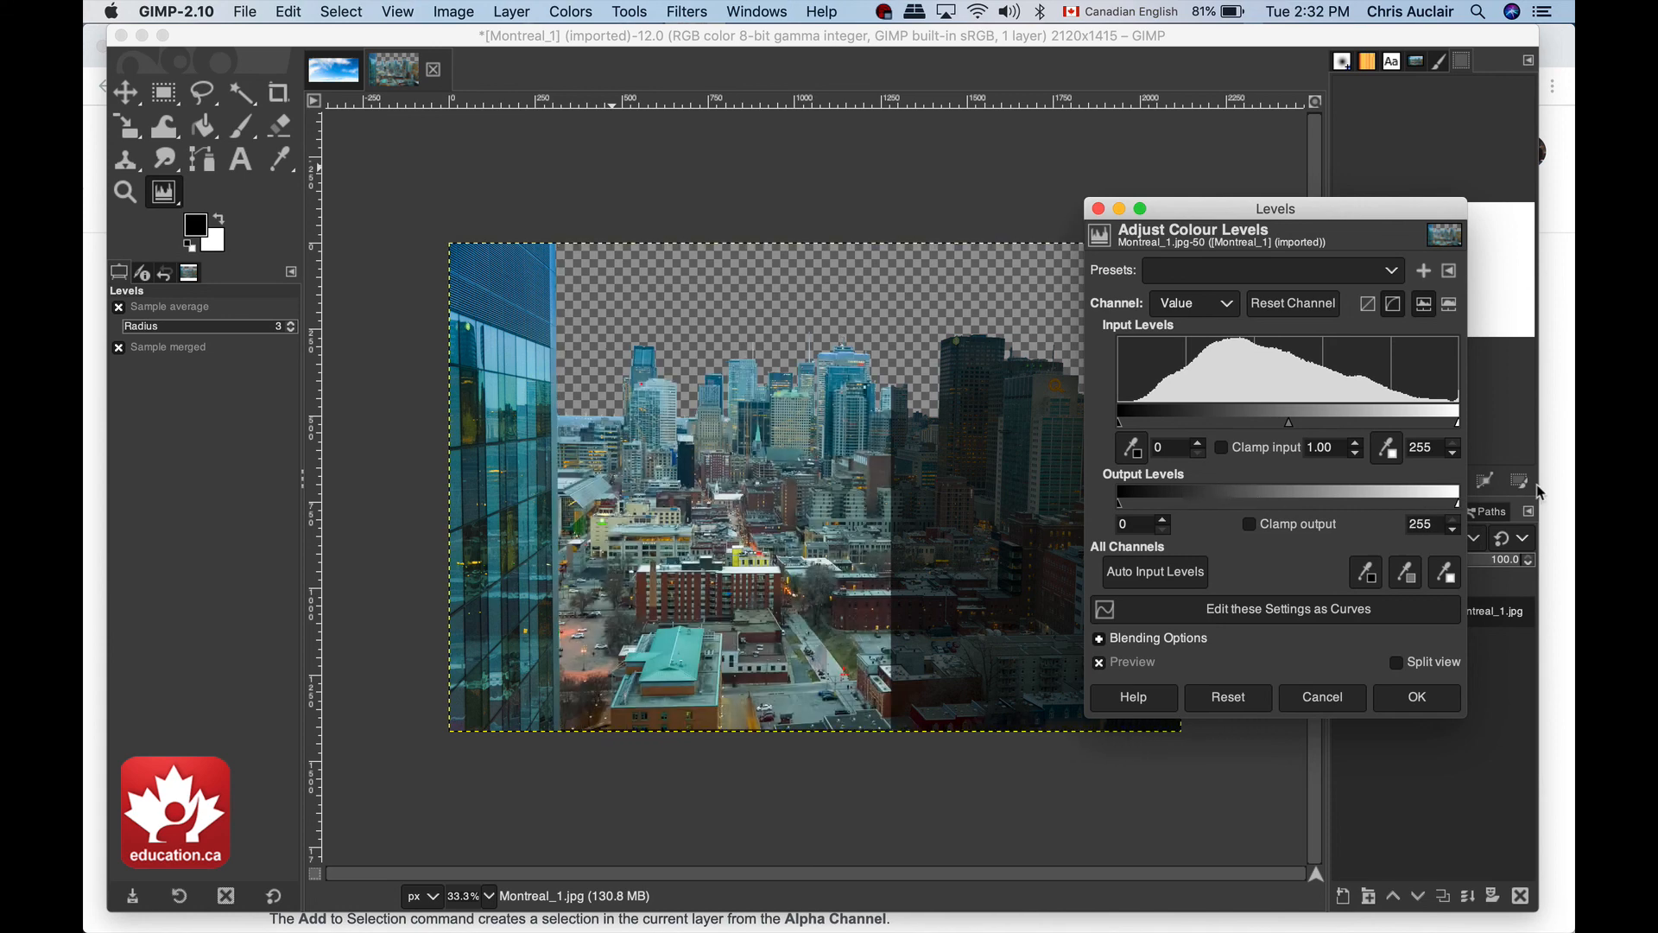
click(1322, 696)
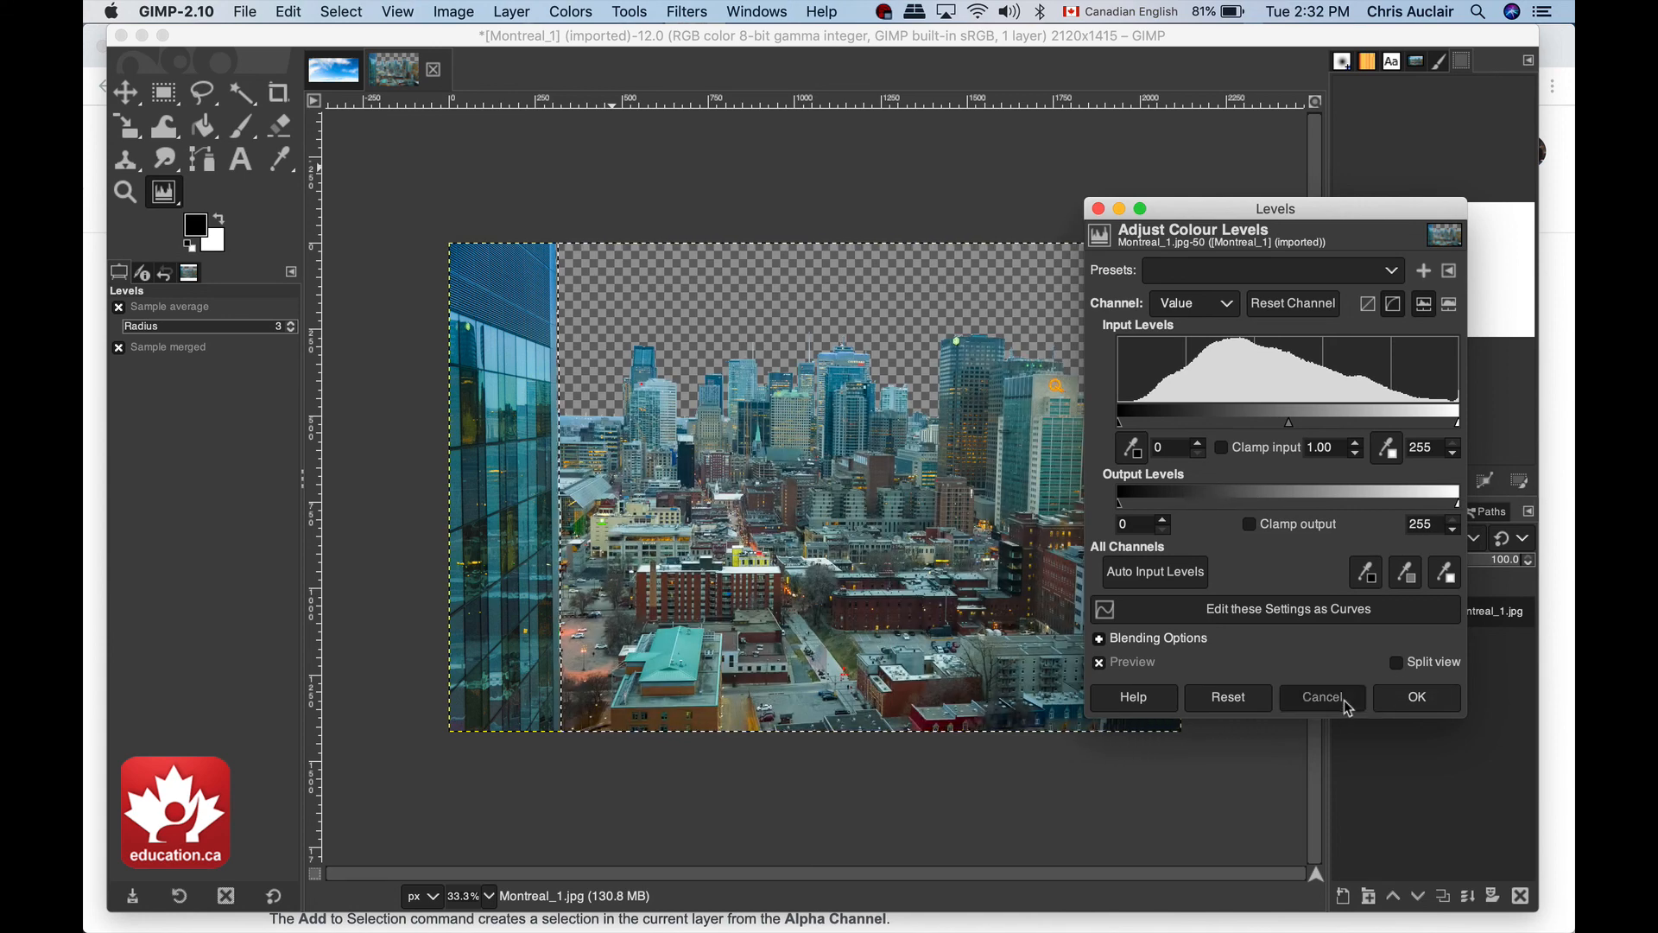
With Hue-Saturation on the selected area, raise the master saturation to 9.7 and the red saturation to about 70.
click(589, 12)
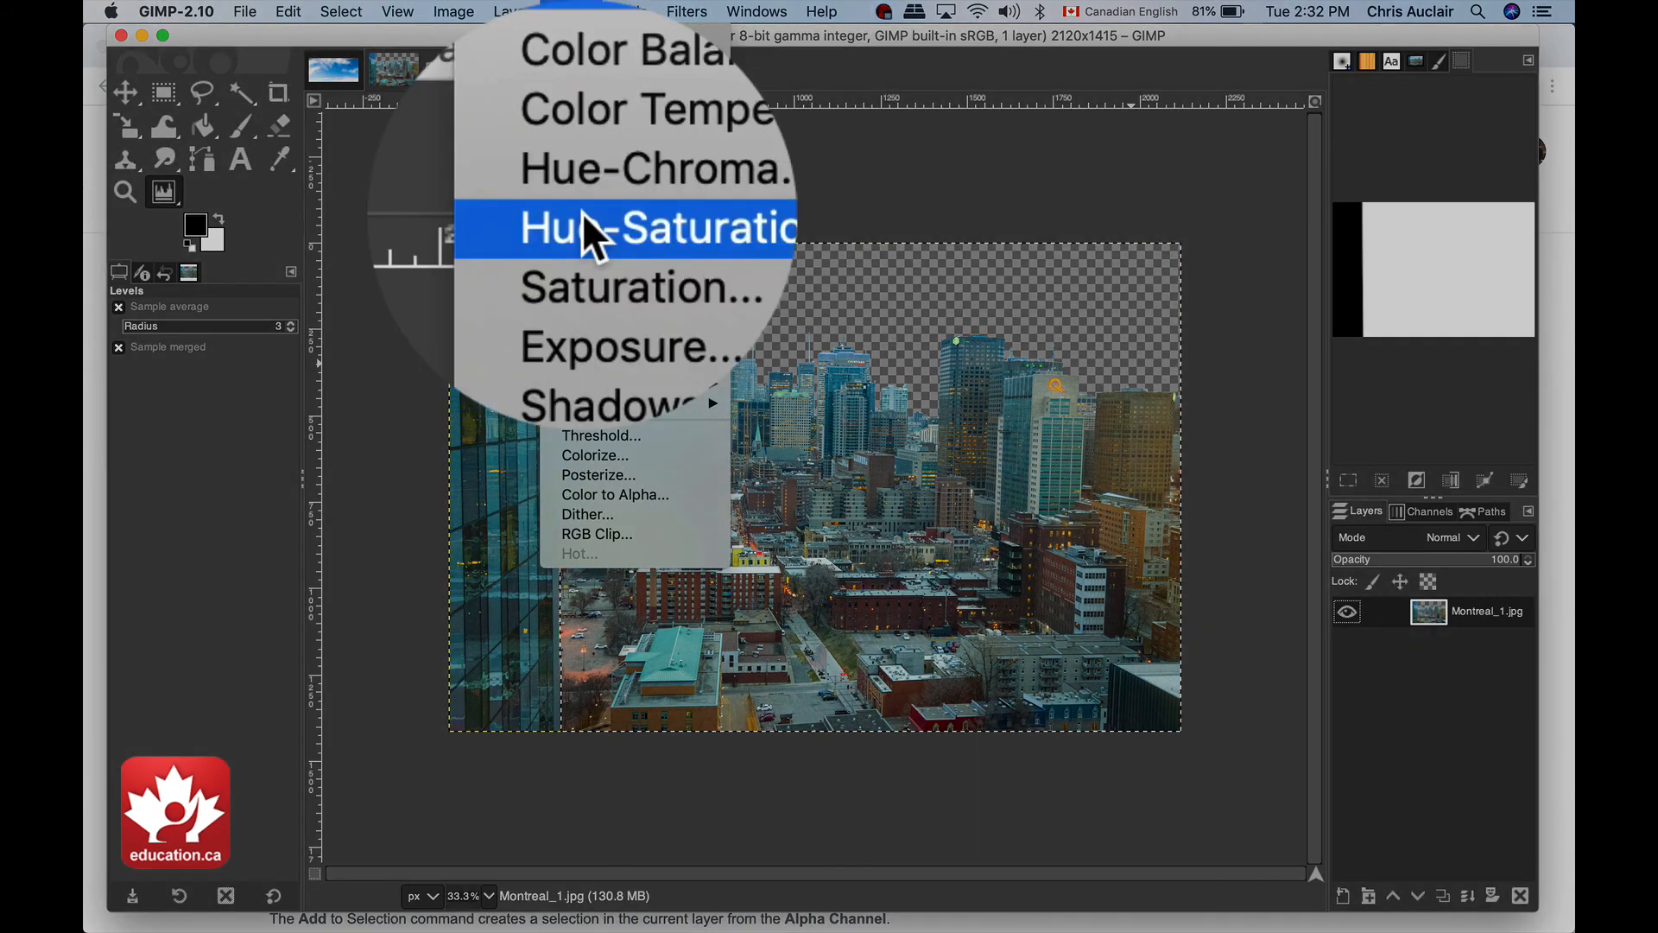
click(587, 96)
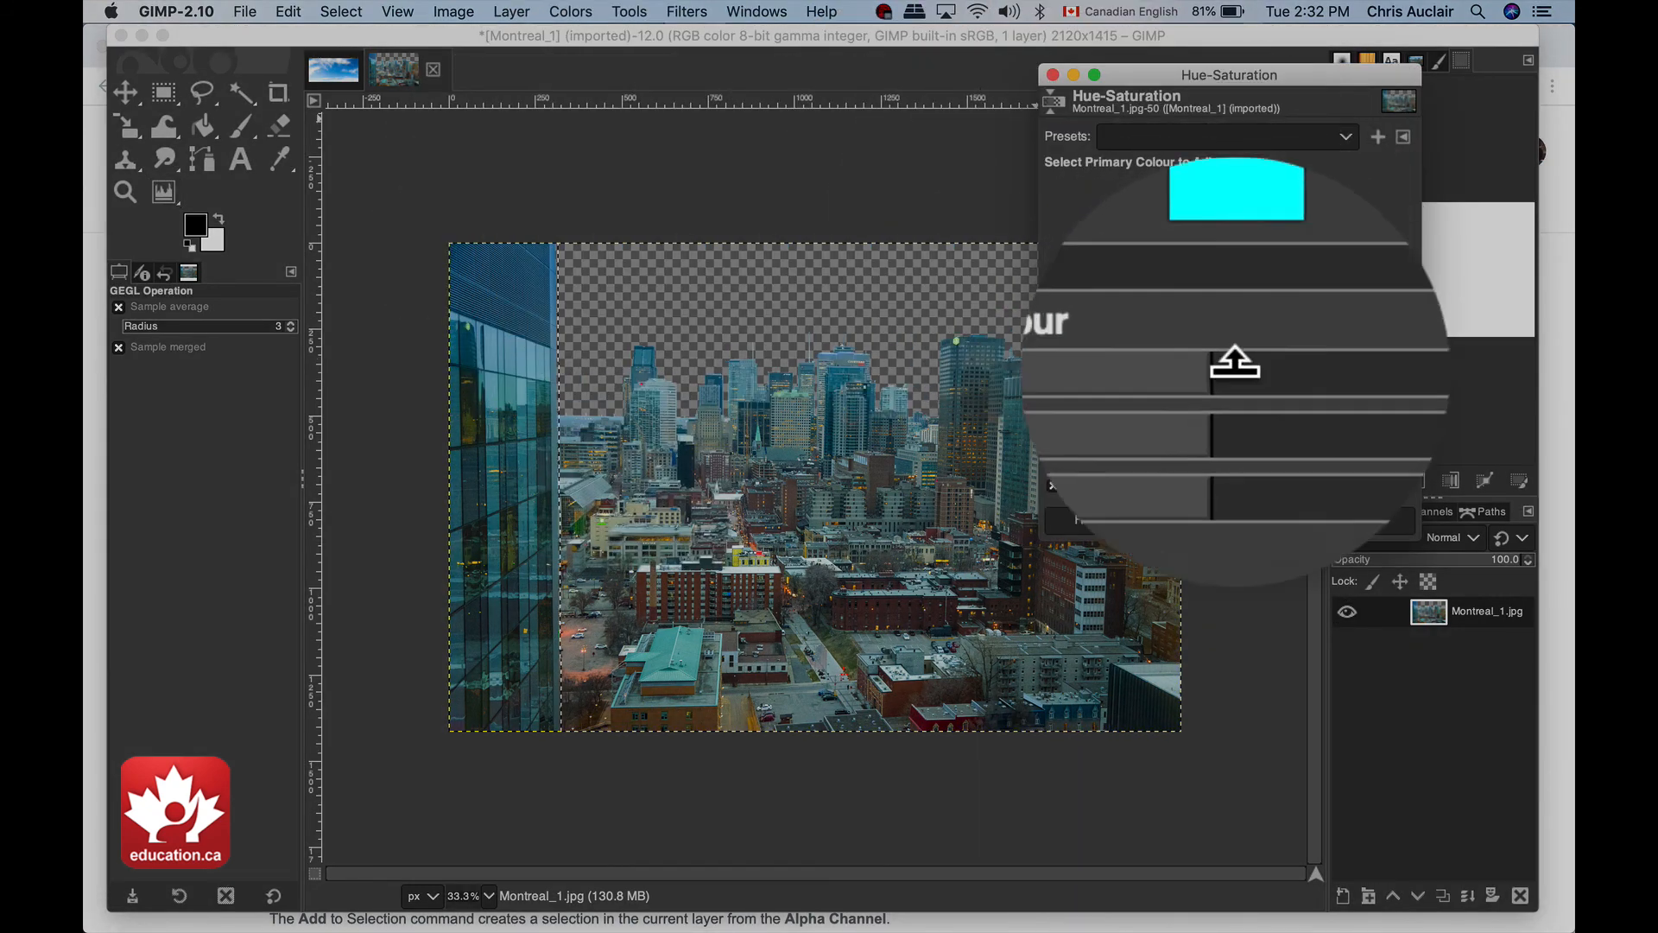
drag(1225, 406, 1273, 409)
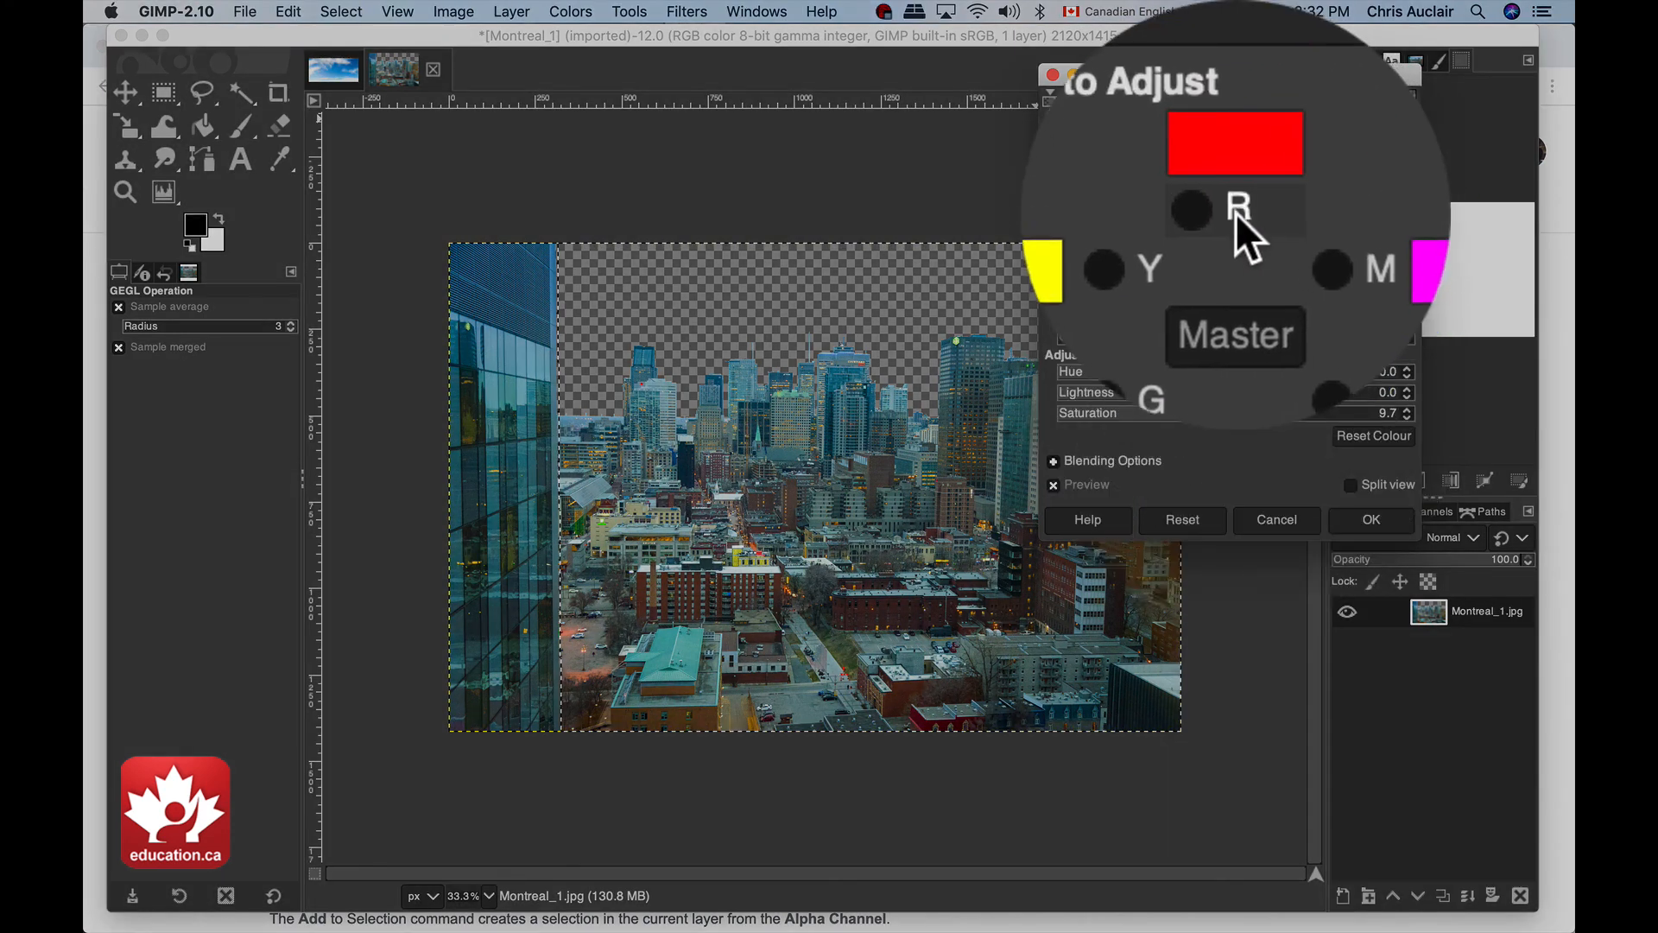
click(1222, 204)
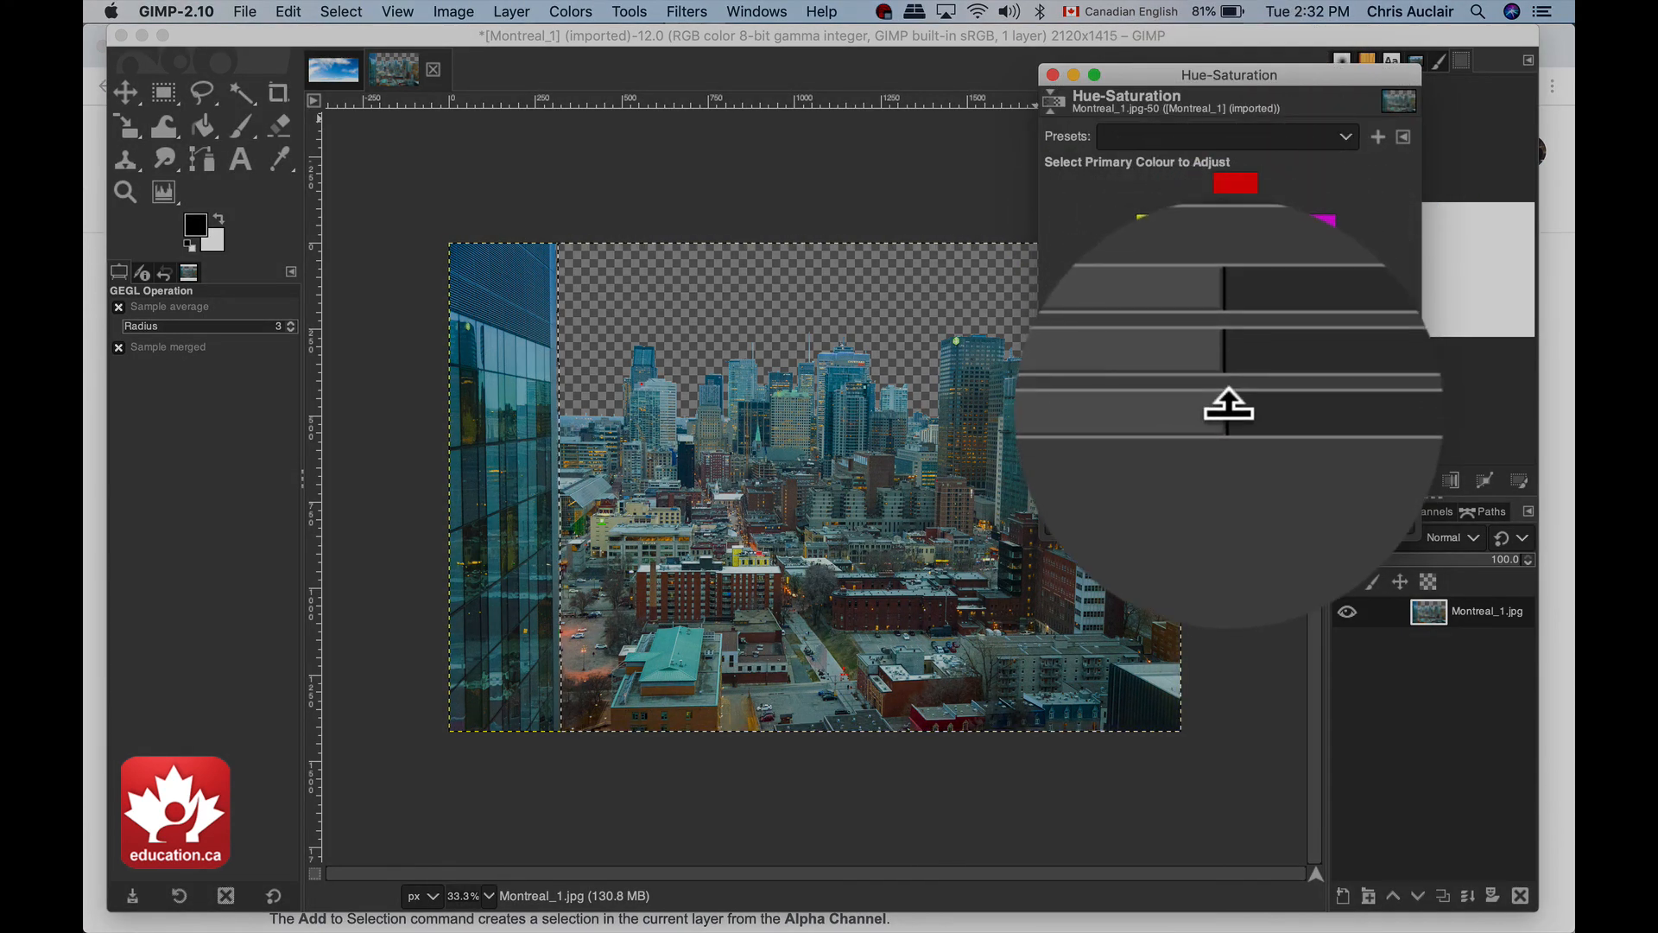
drag(1229, 403, 1348, 401)
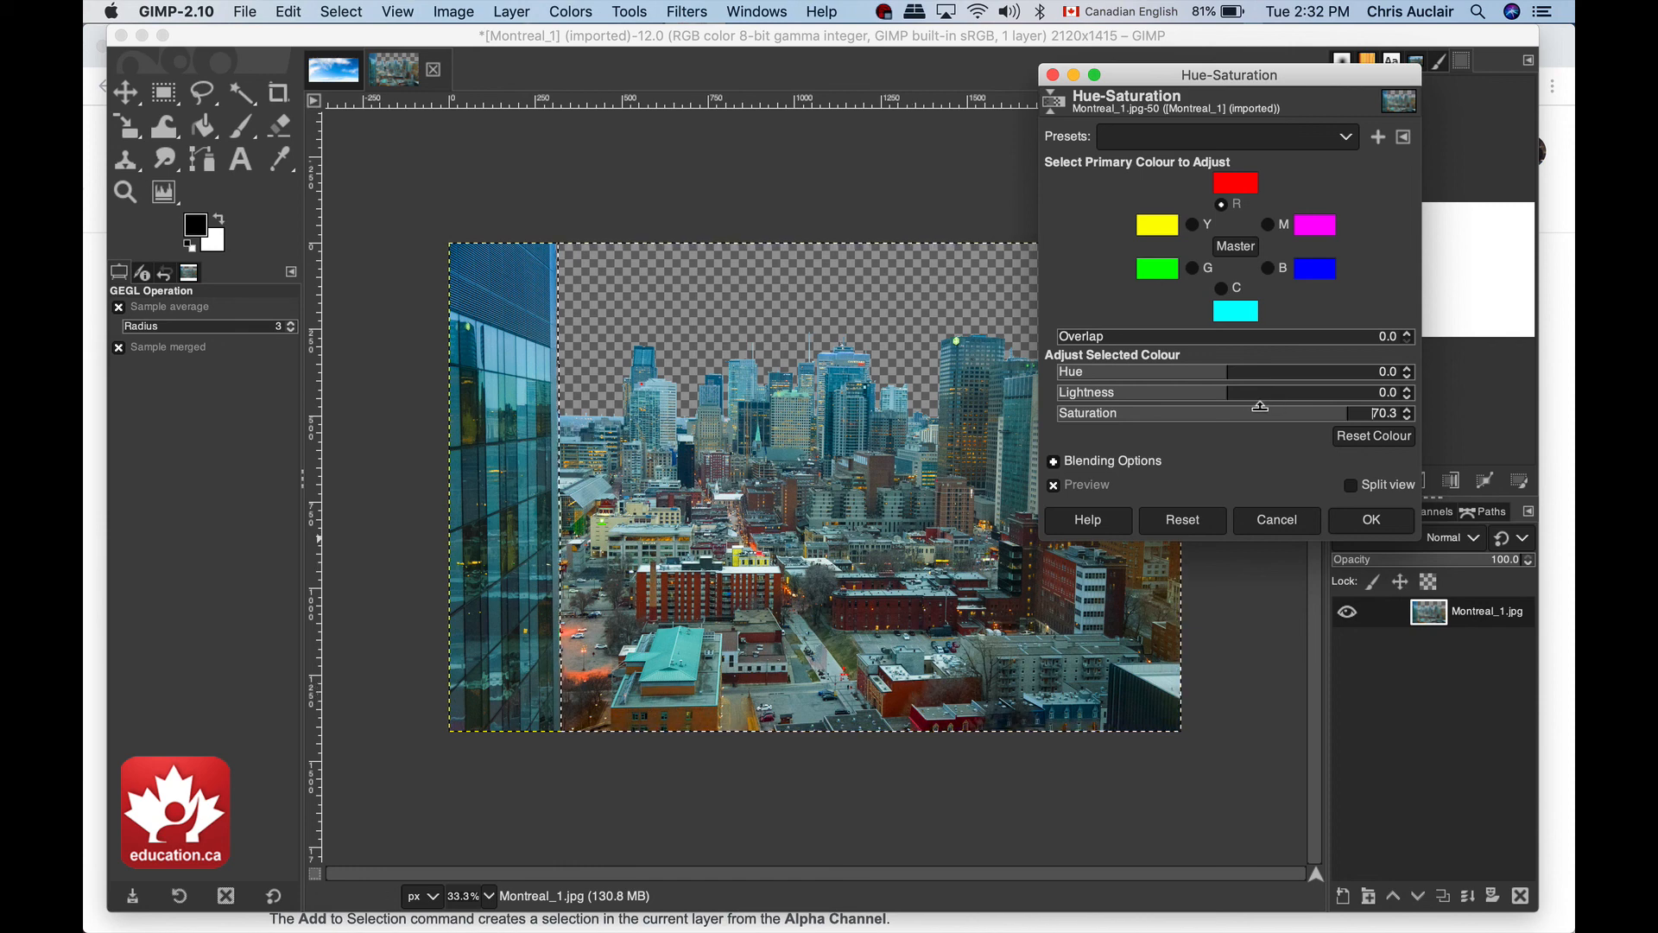
mouse_move(1345, 412)
mouse_down()
mouse_move(1237, 415)
mouse_move(1354, 413)
mouse_up()
Set the yellow saturation to 34.5, apply the Hue-Saturation adjustment and clear the selection.
click(1201, 227)
drag(1273, 77, 547, 293)
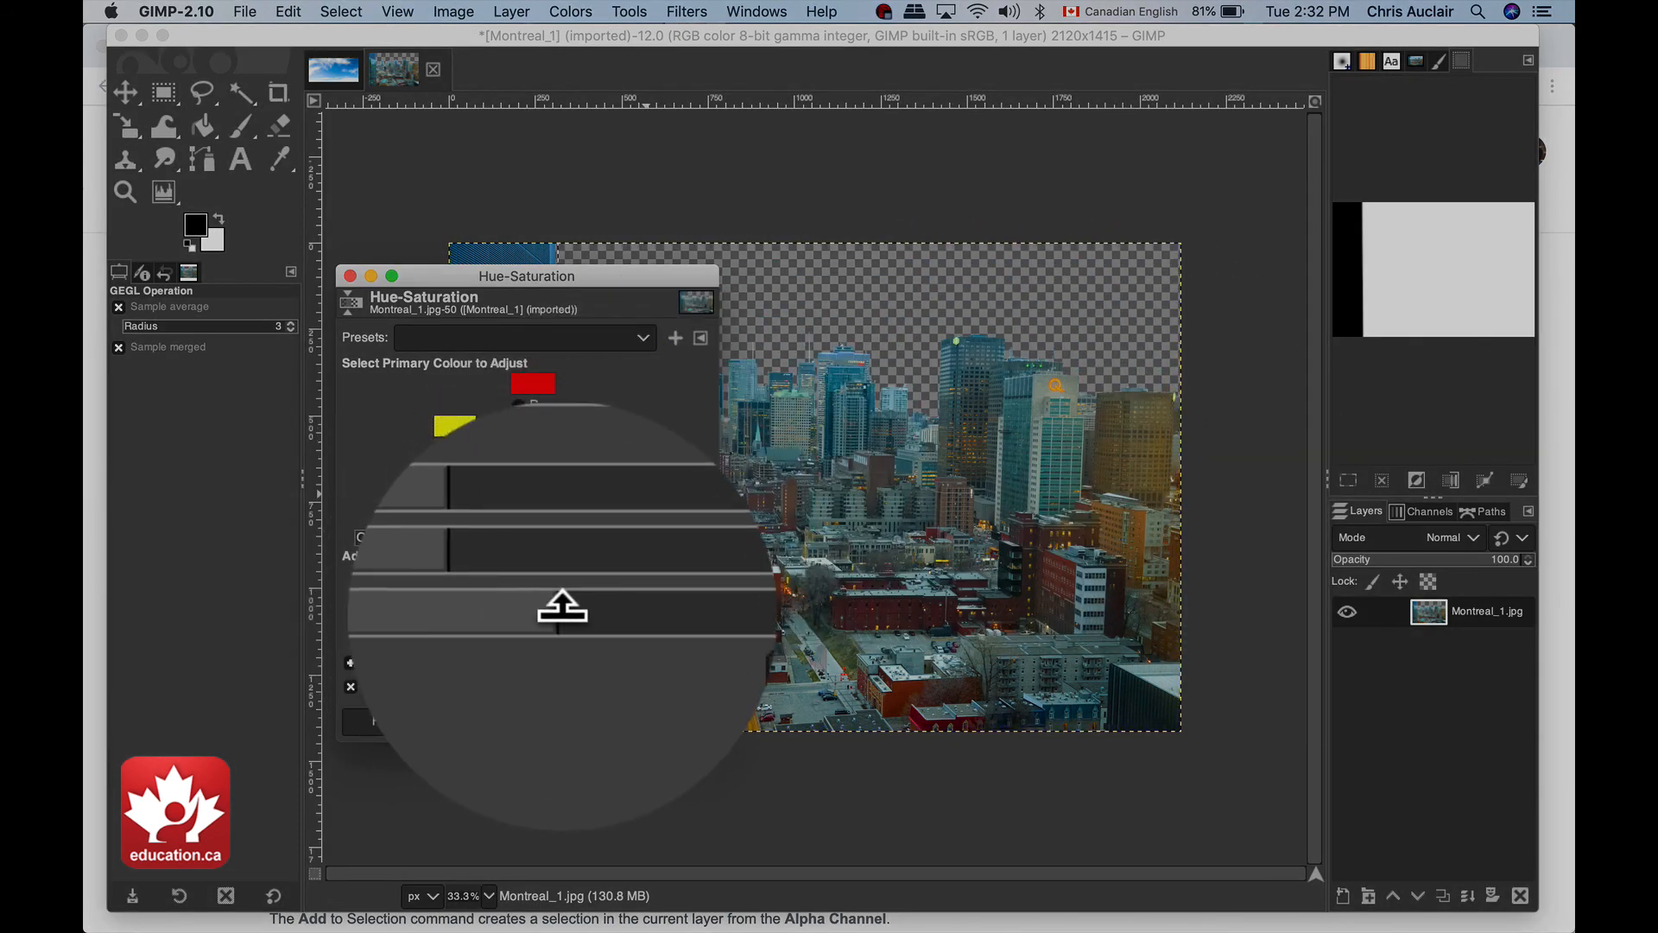
drag(563, 614, 581, 613)
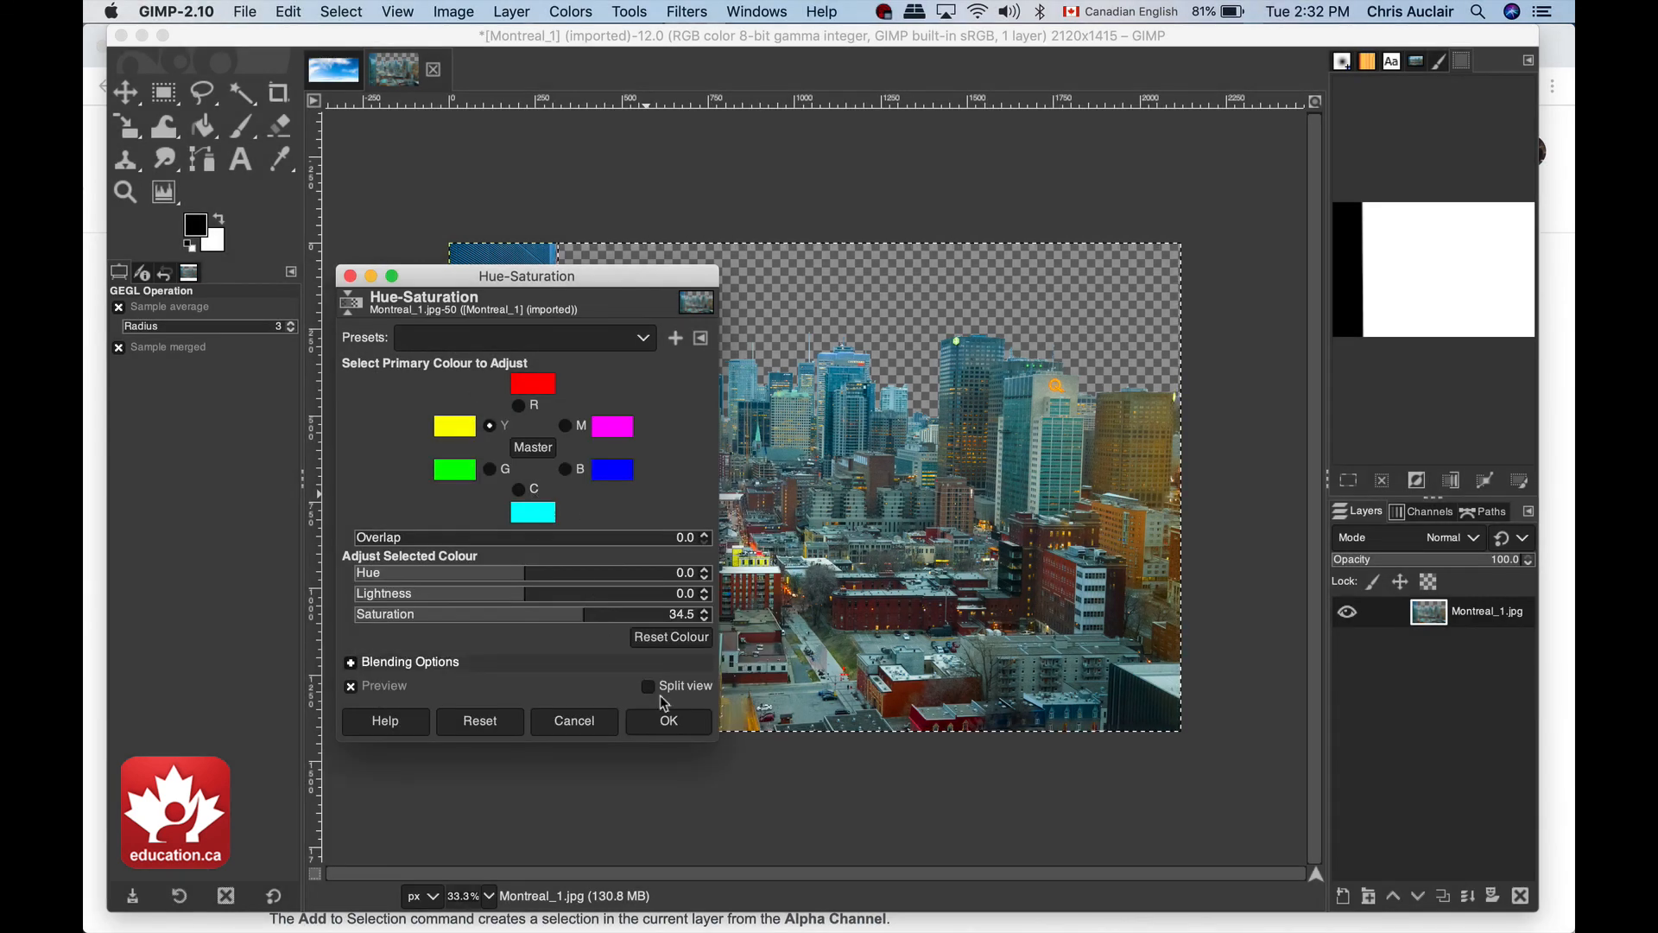
click(665, 719)
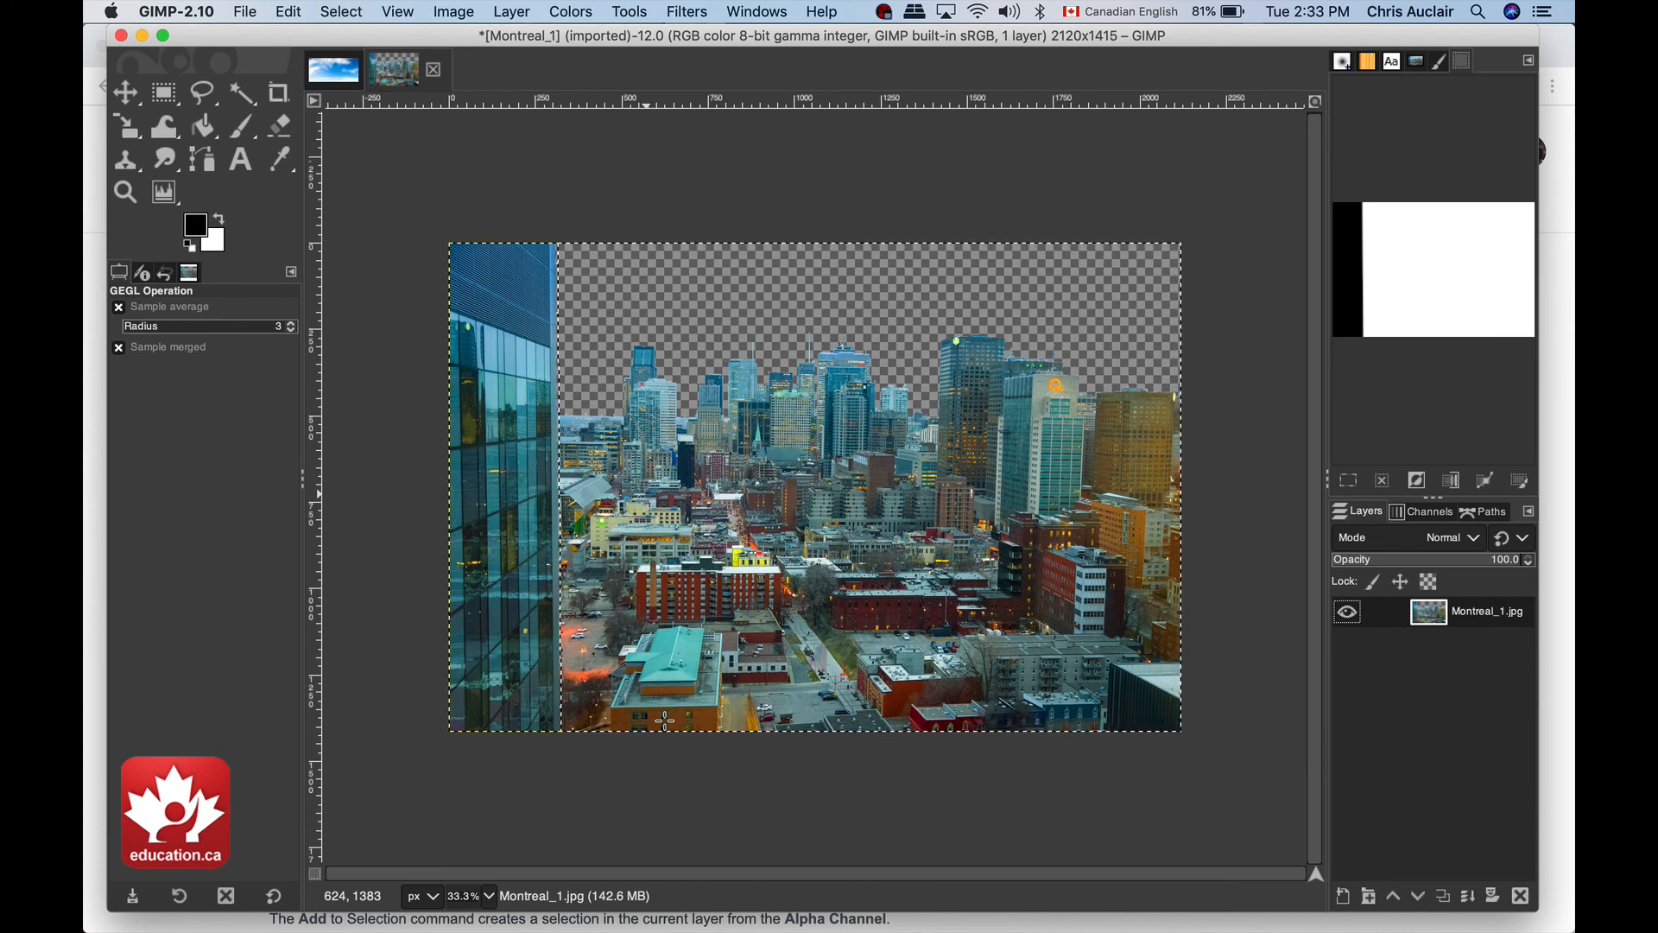
key(super+shift+a)
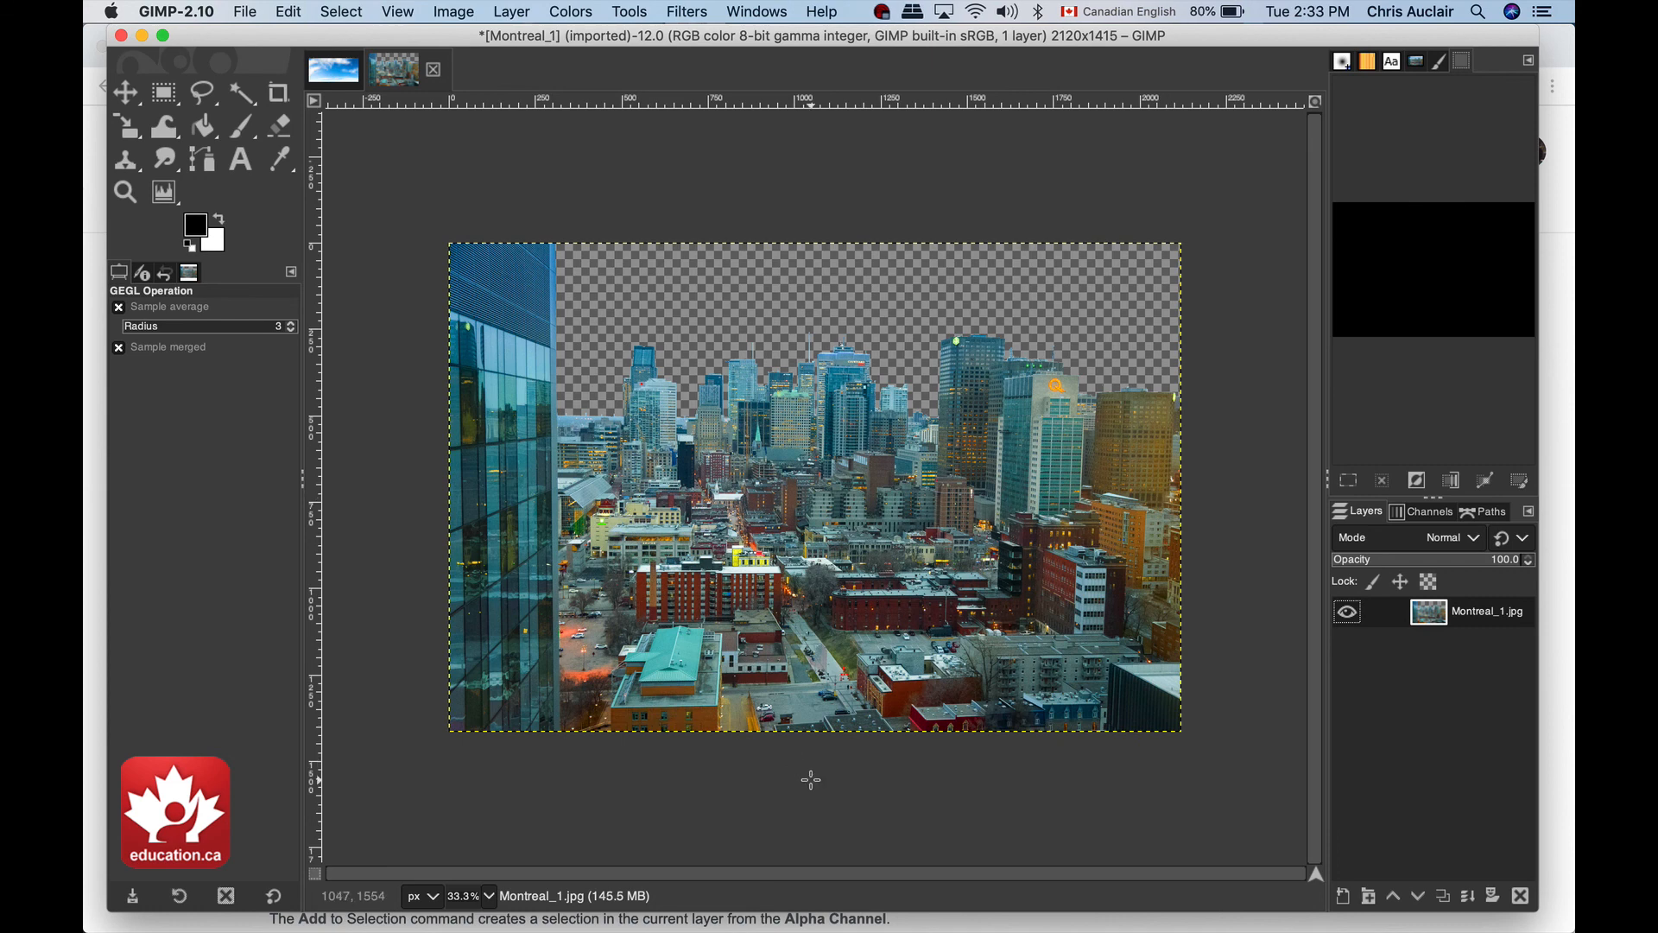
Toggle Quick Mask on and off again while nothing is selected.
scroll(811, 780, up, 4)
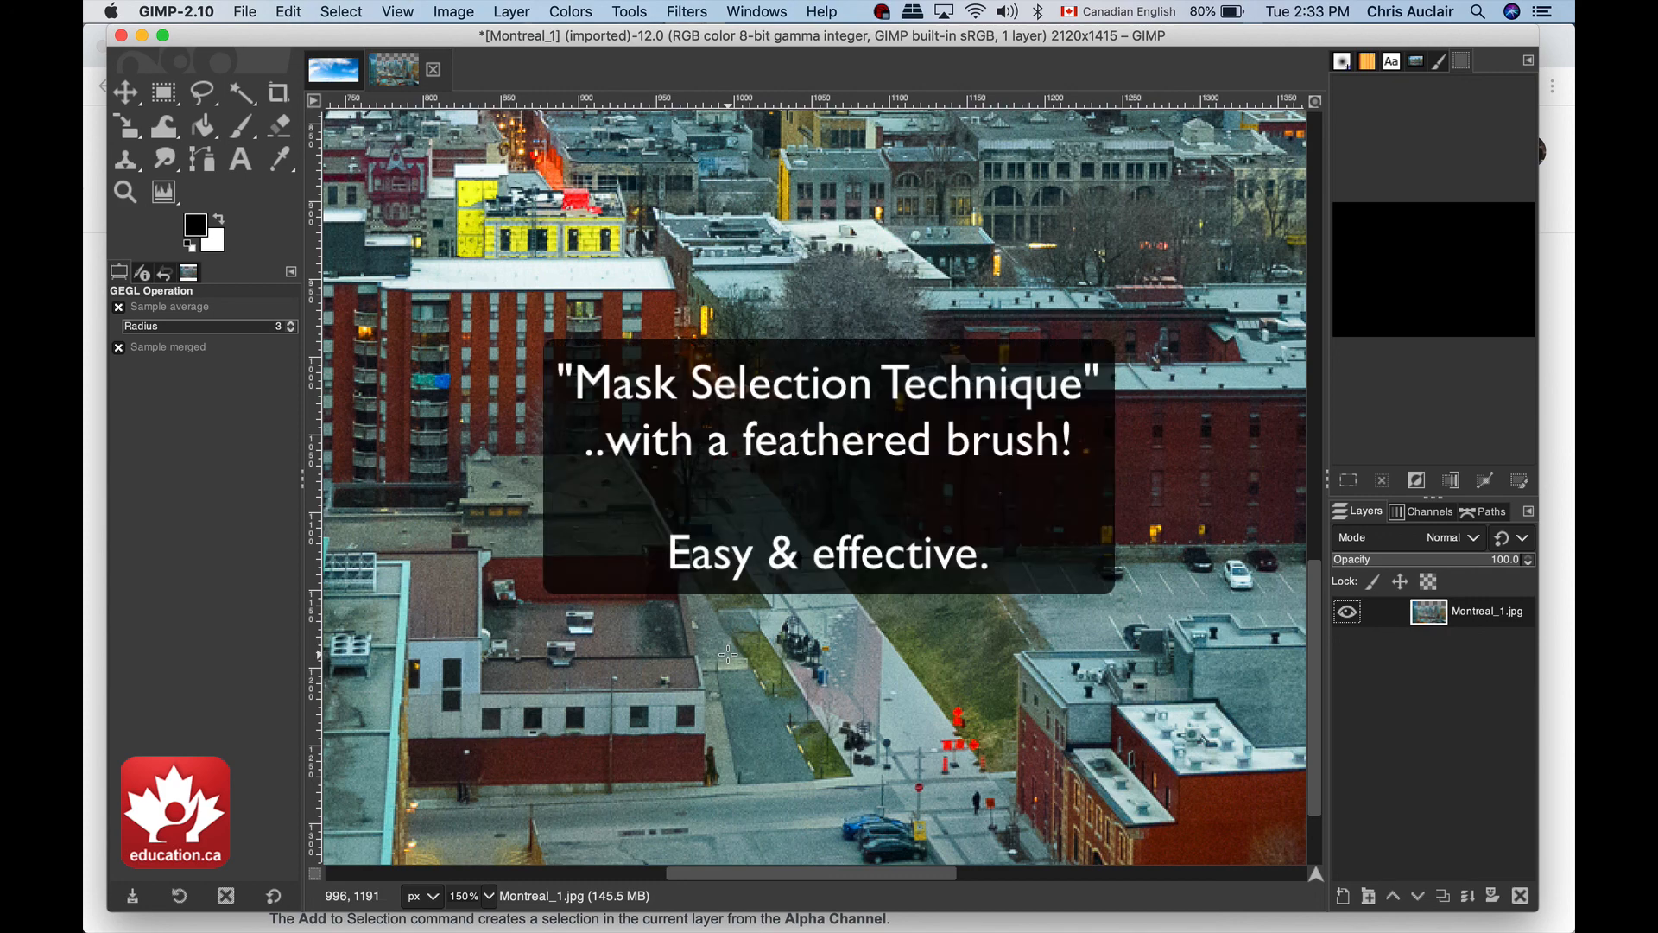
scroll(728, 653, down, 2)
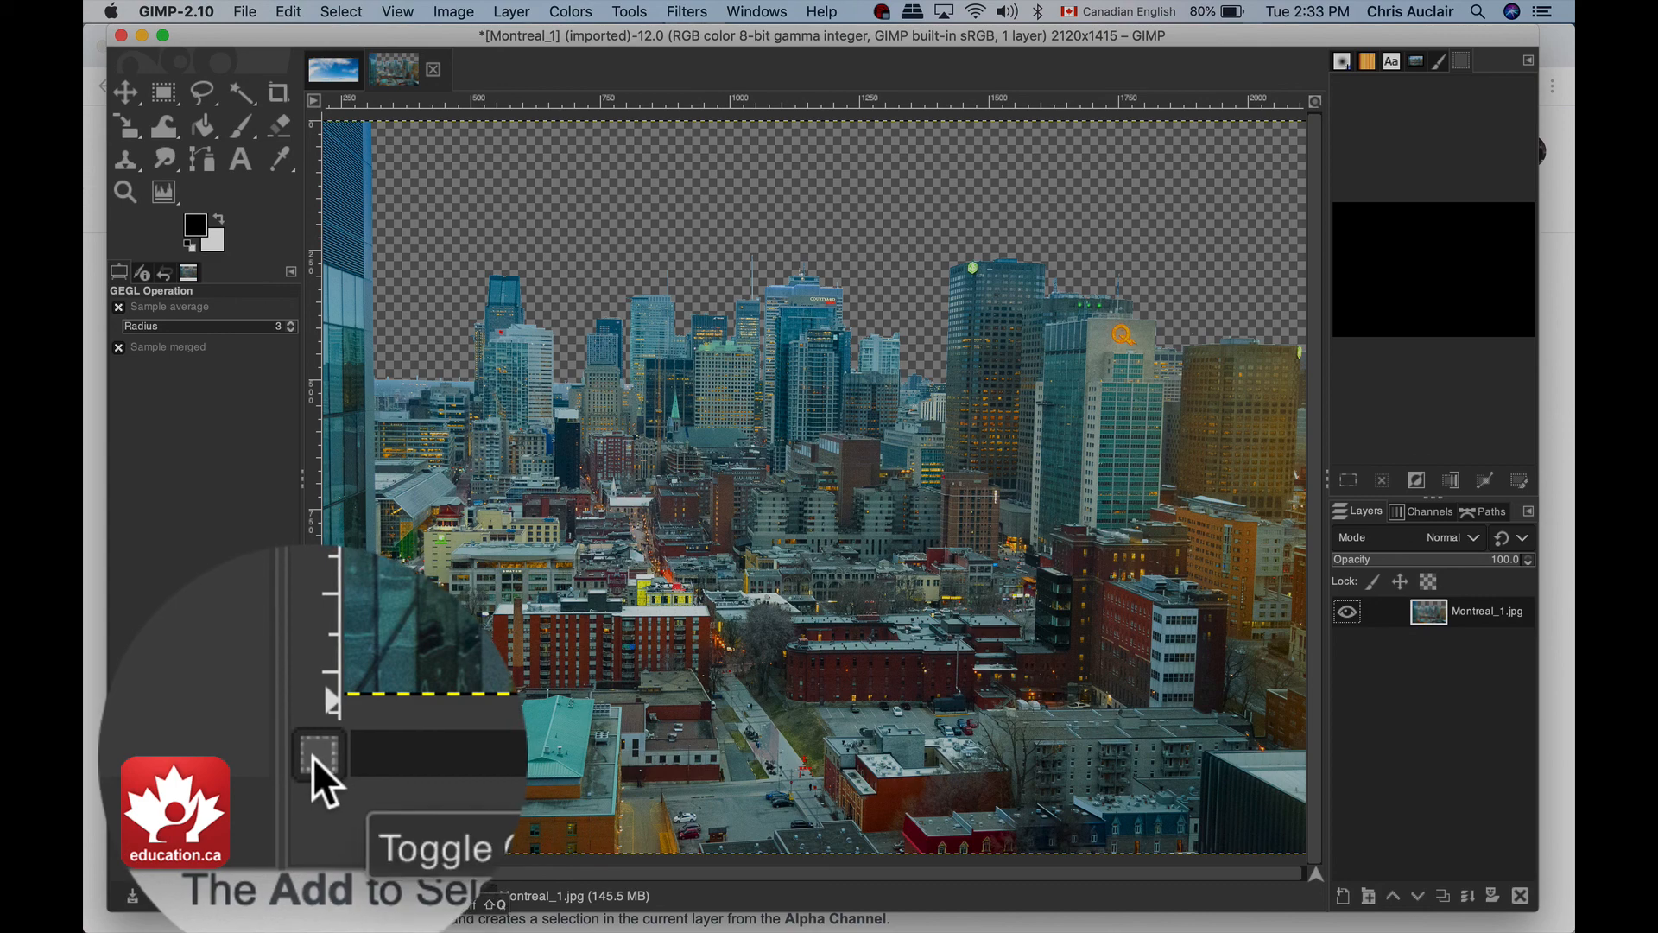
click(336, 5)
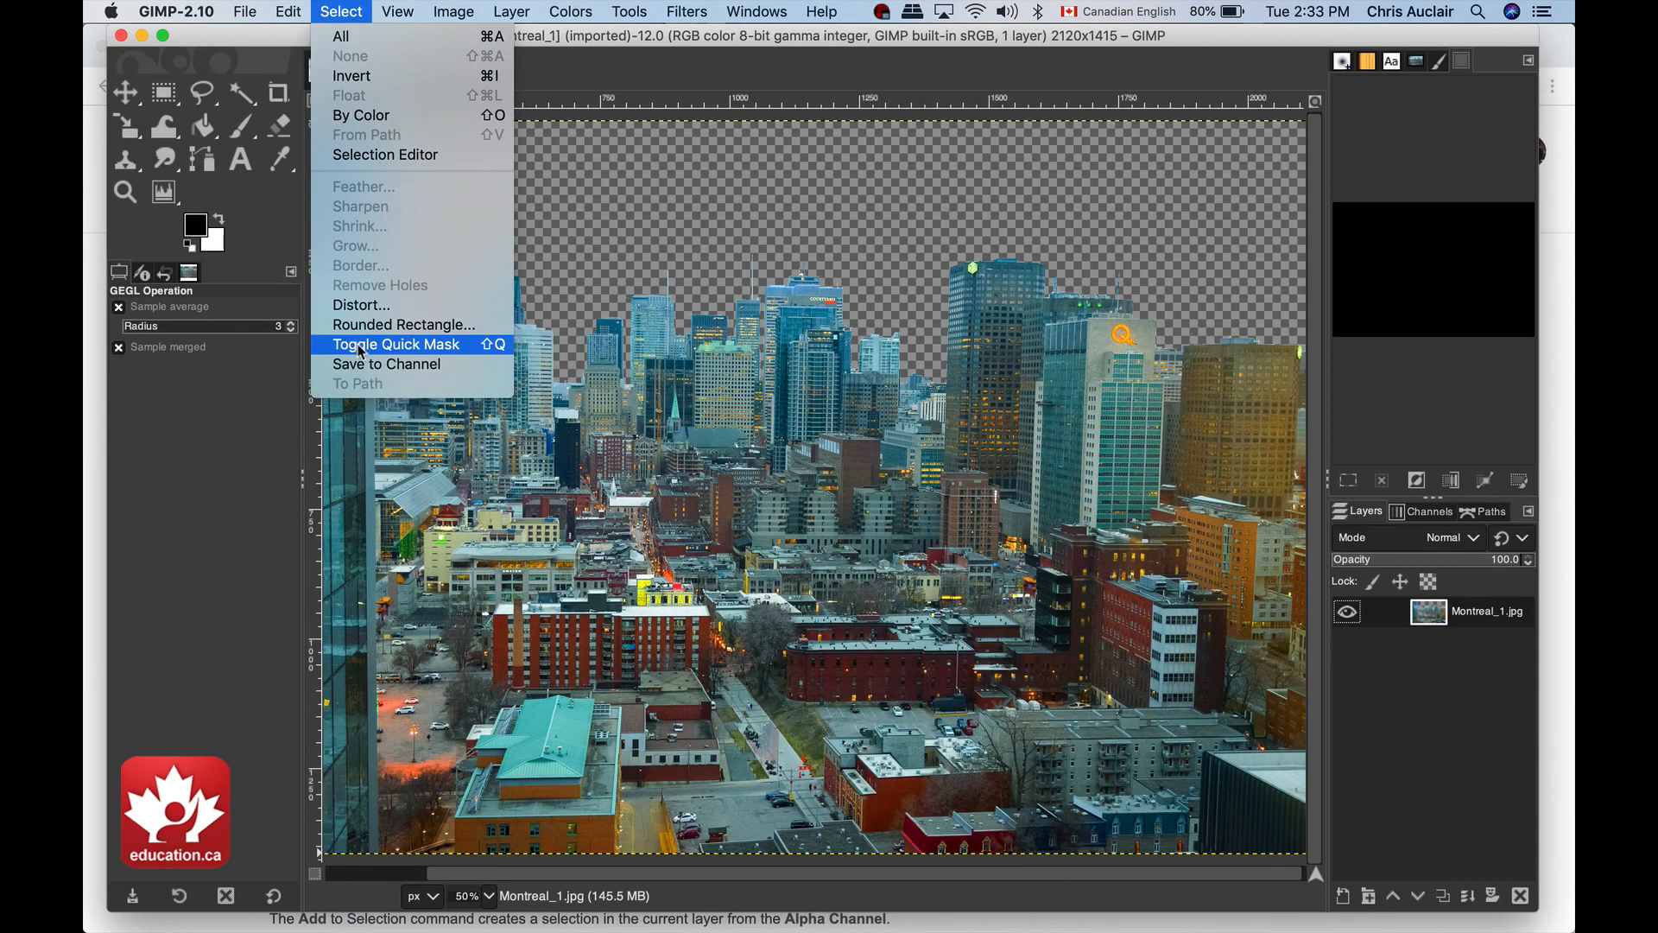
click(361, 346)
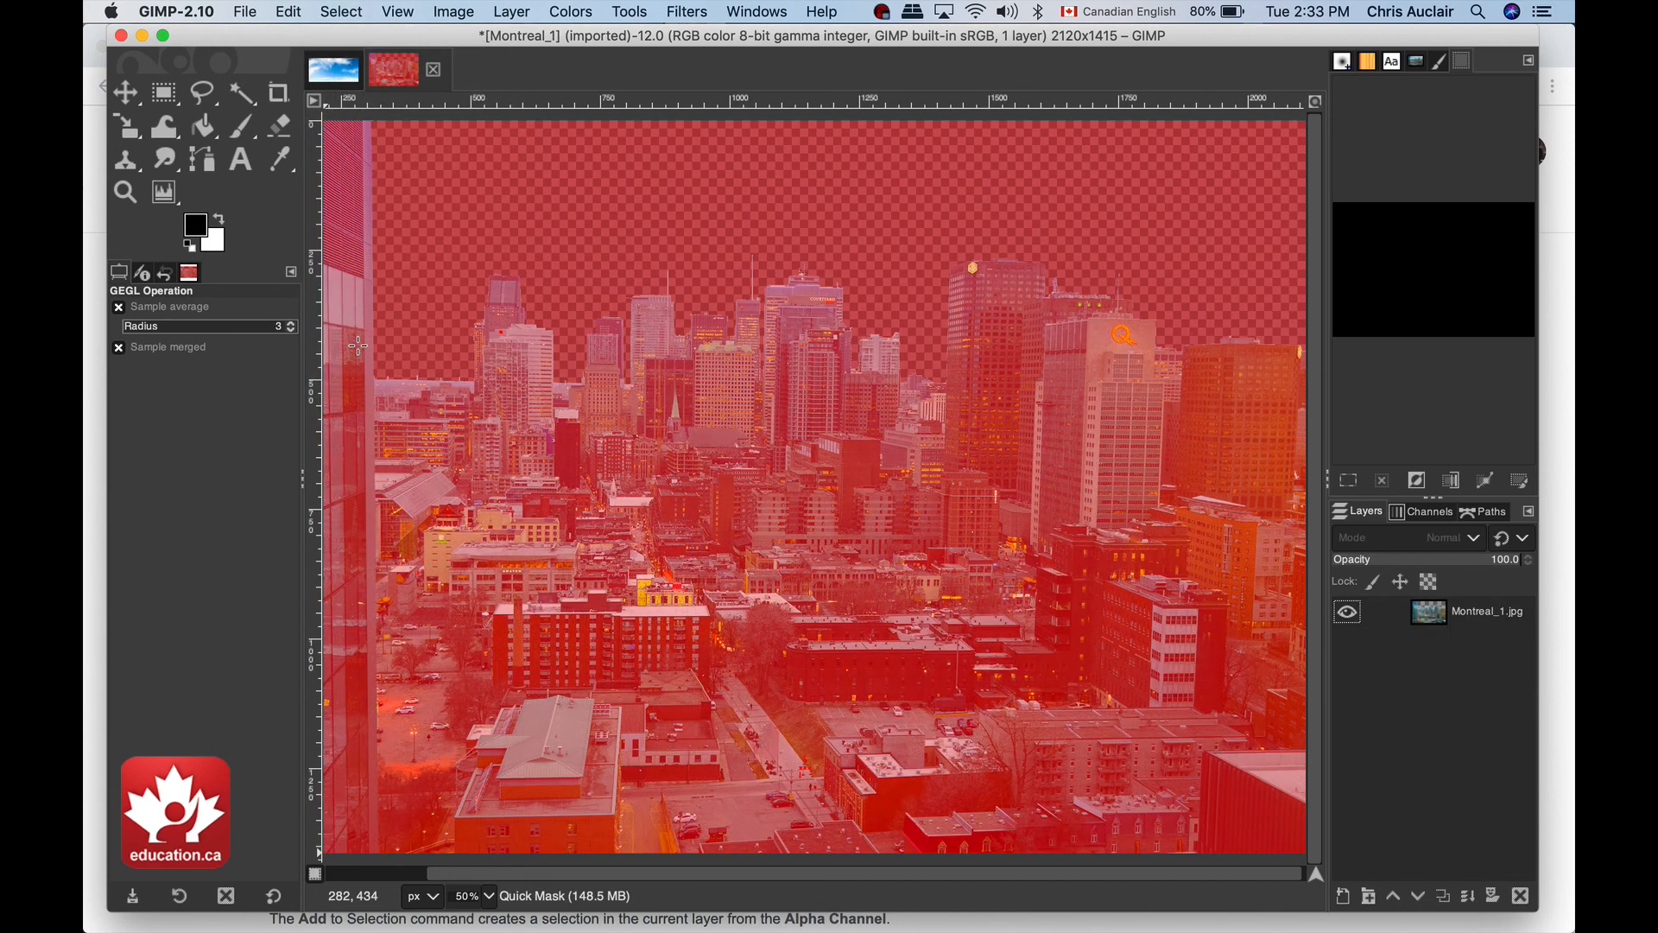
click(343, 10)
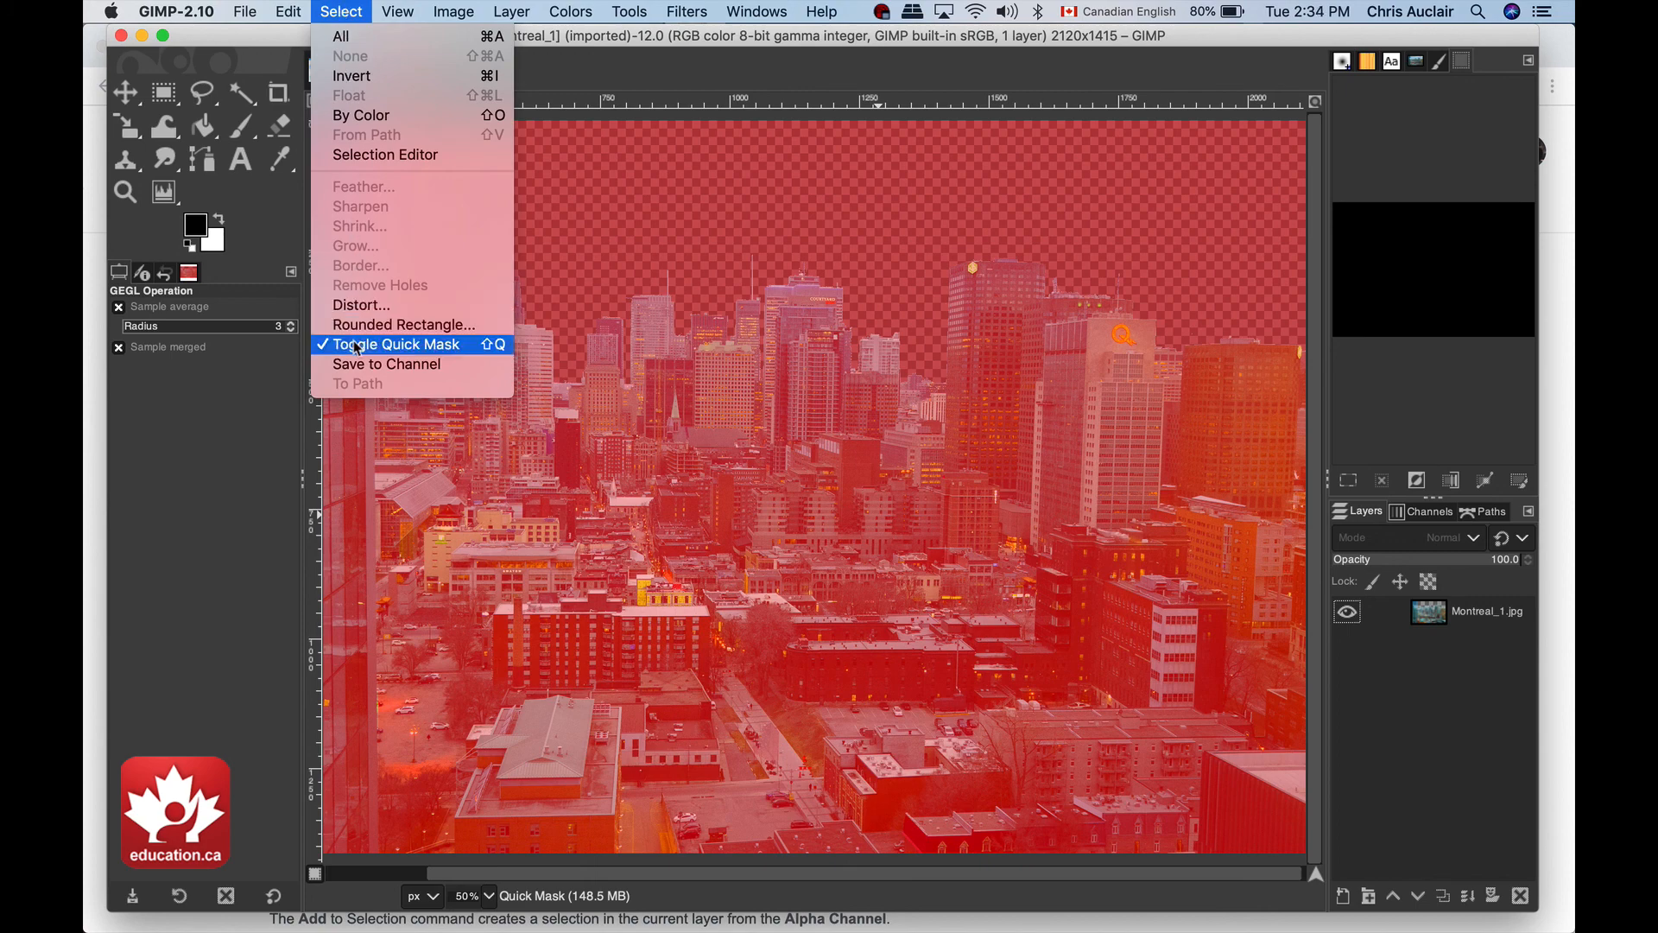
click(358, 344)
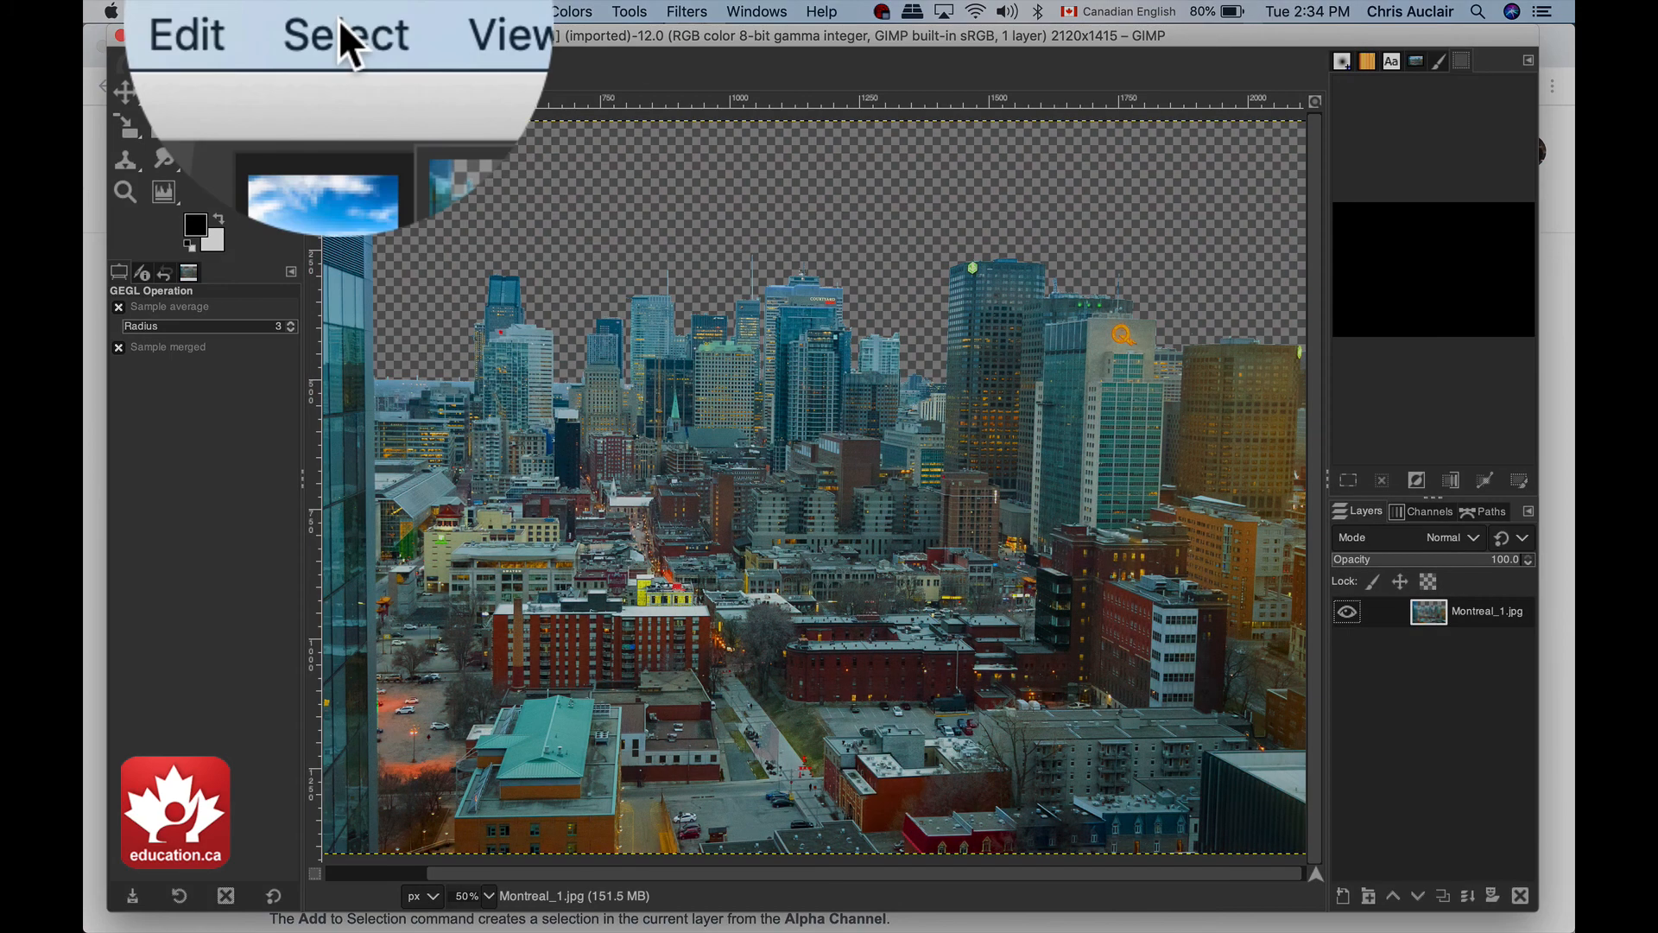
Select the whole image and turn on Quick Mask.
click(341, 11)
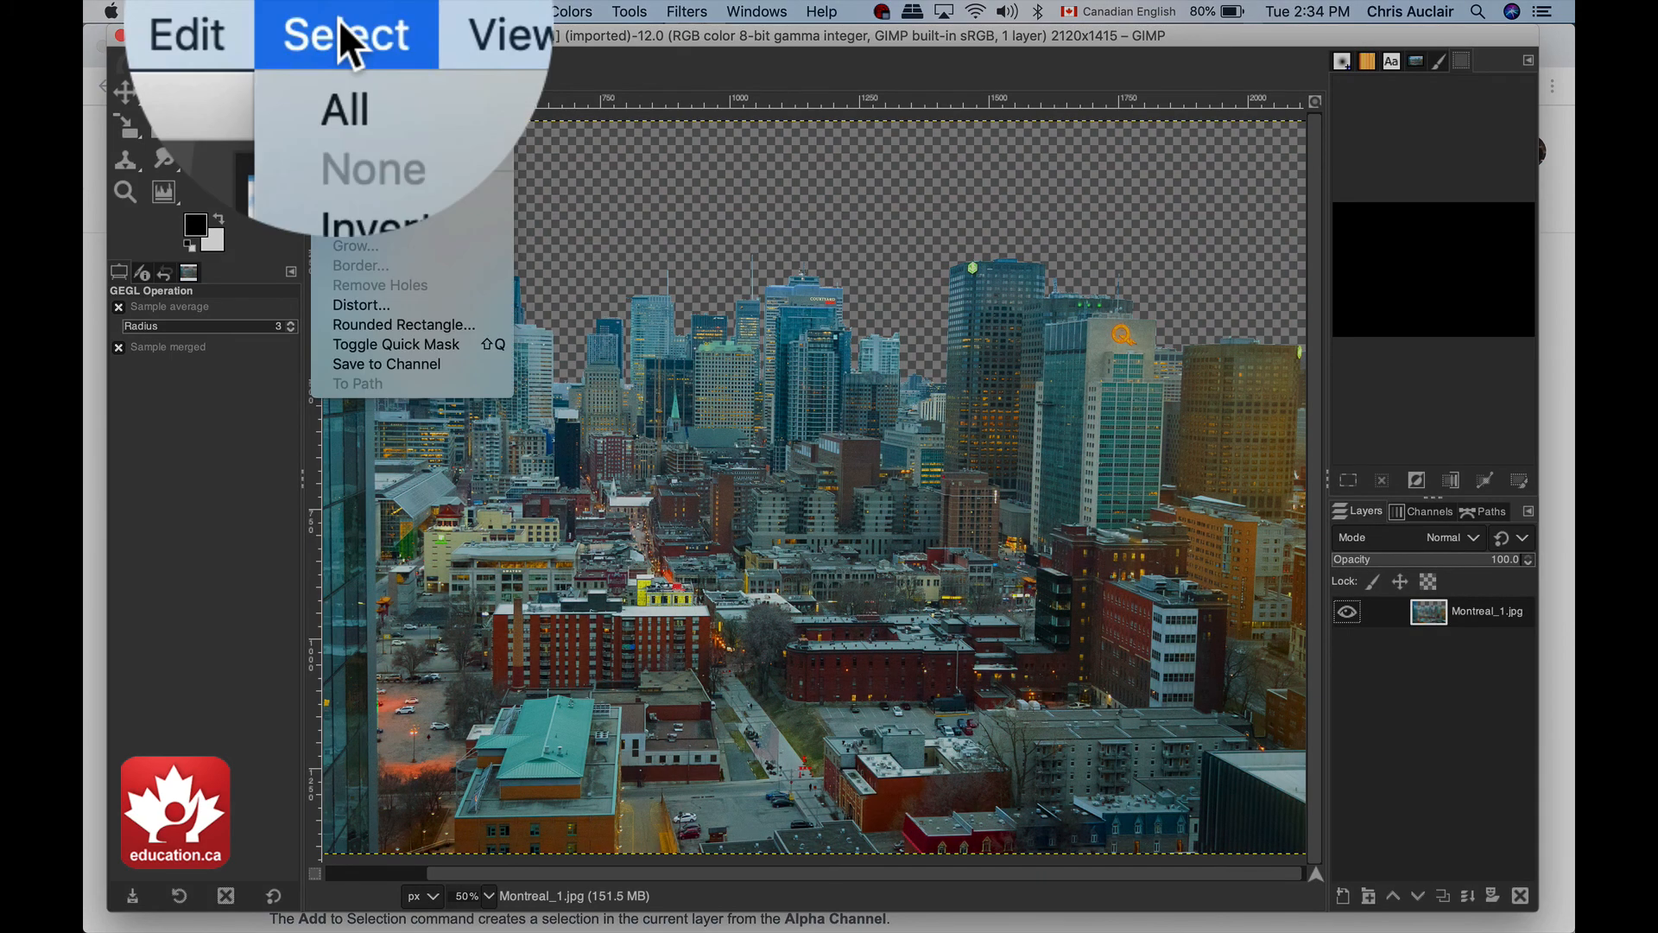
click(341, 212)
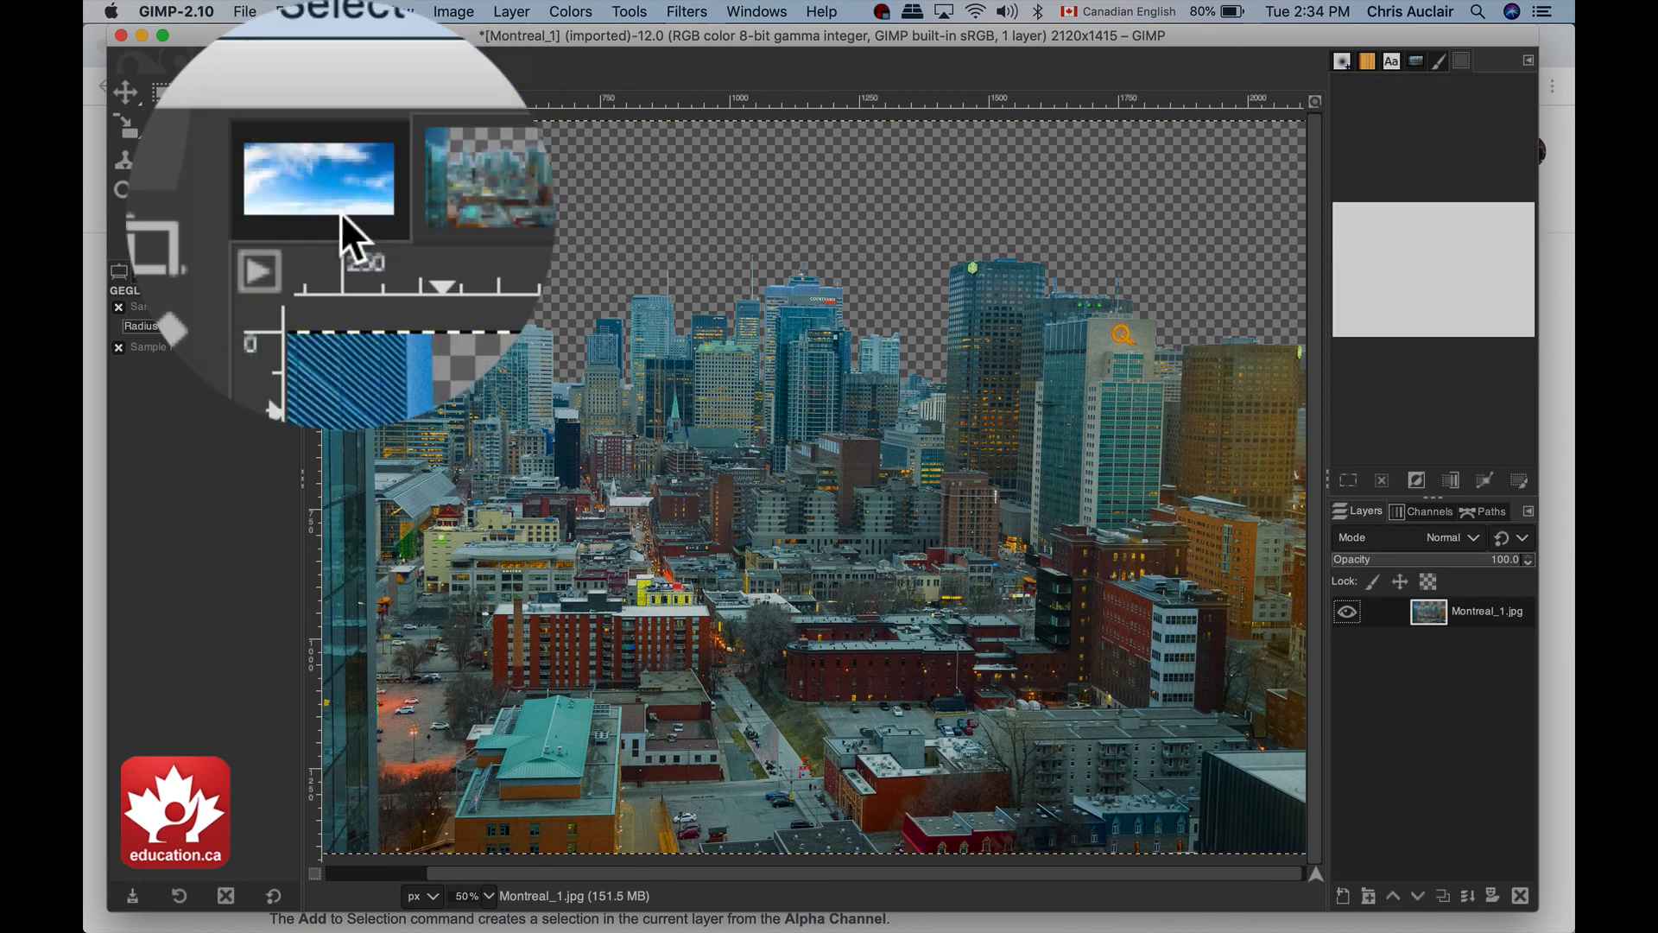
click(342, 11)
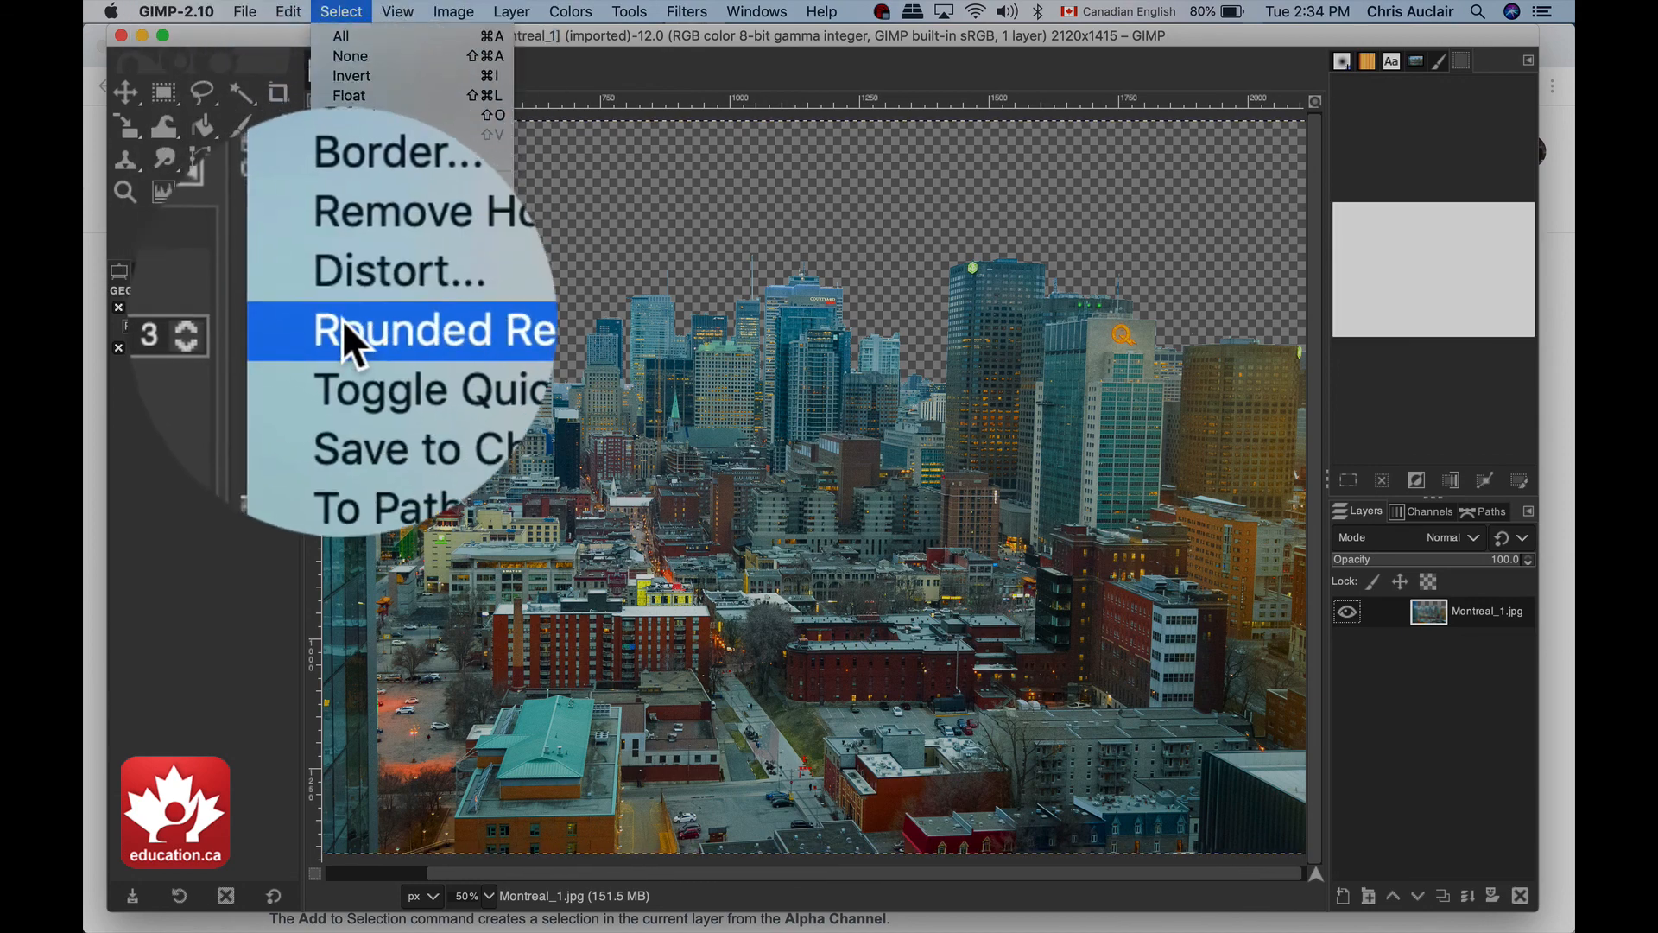
click(345, 346)
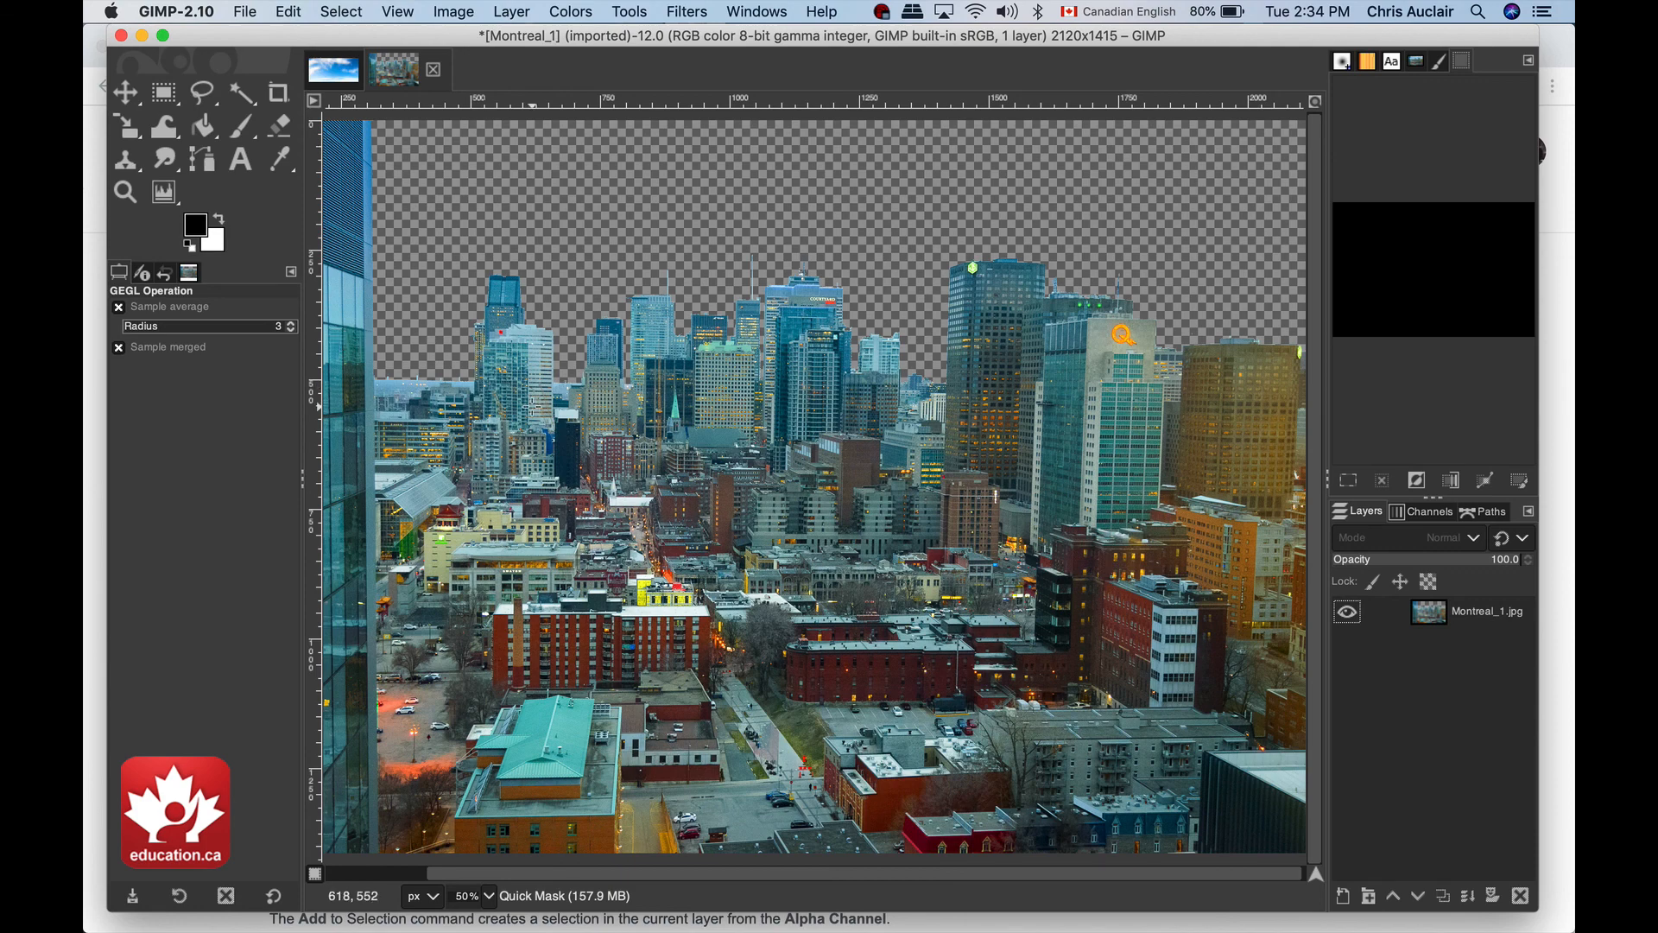
Paint the grass slope beside the diagonal walkway into the Quick Mask in black with the size 49 Hardness 025 Paintbrush.
scroll(533, 407, up, 4)
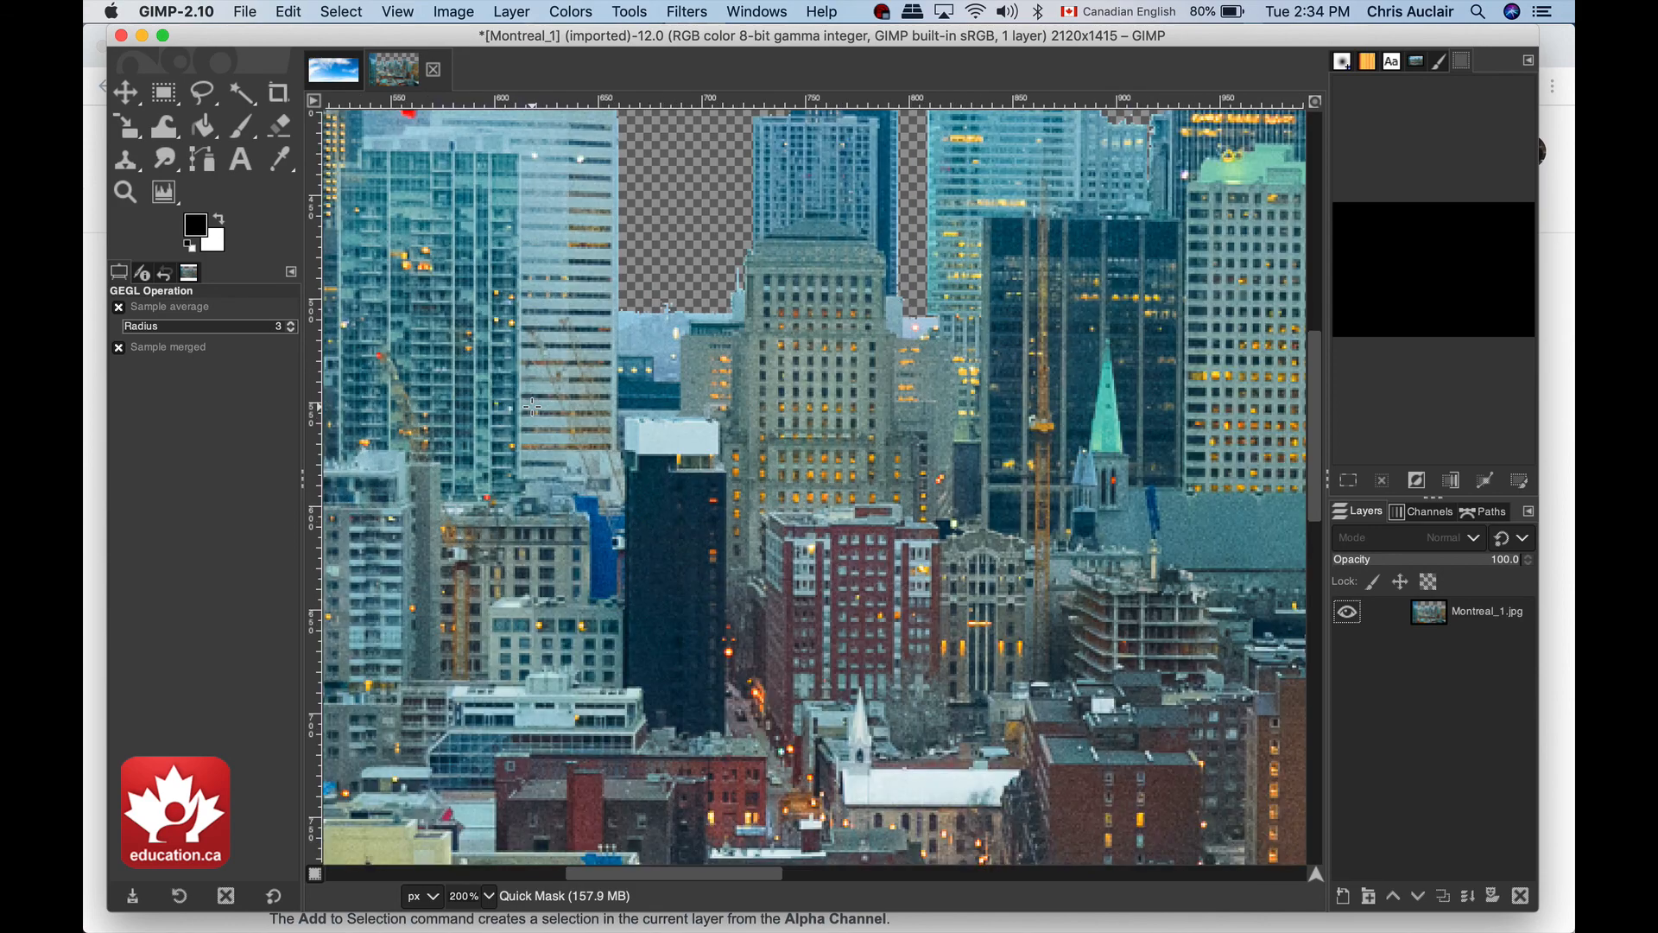
scroll(780, 498, down, 10)
scroll(780, 499, right, 10)
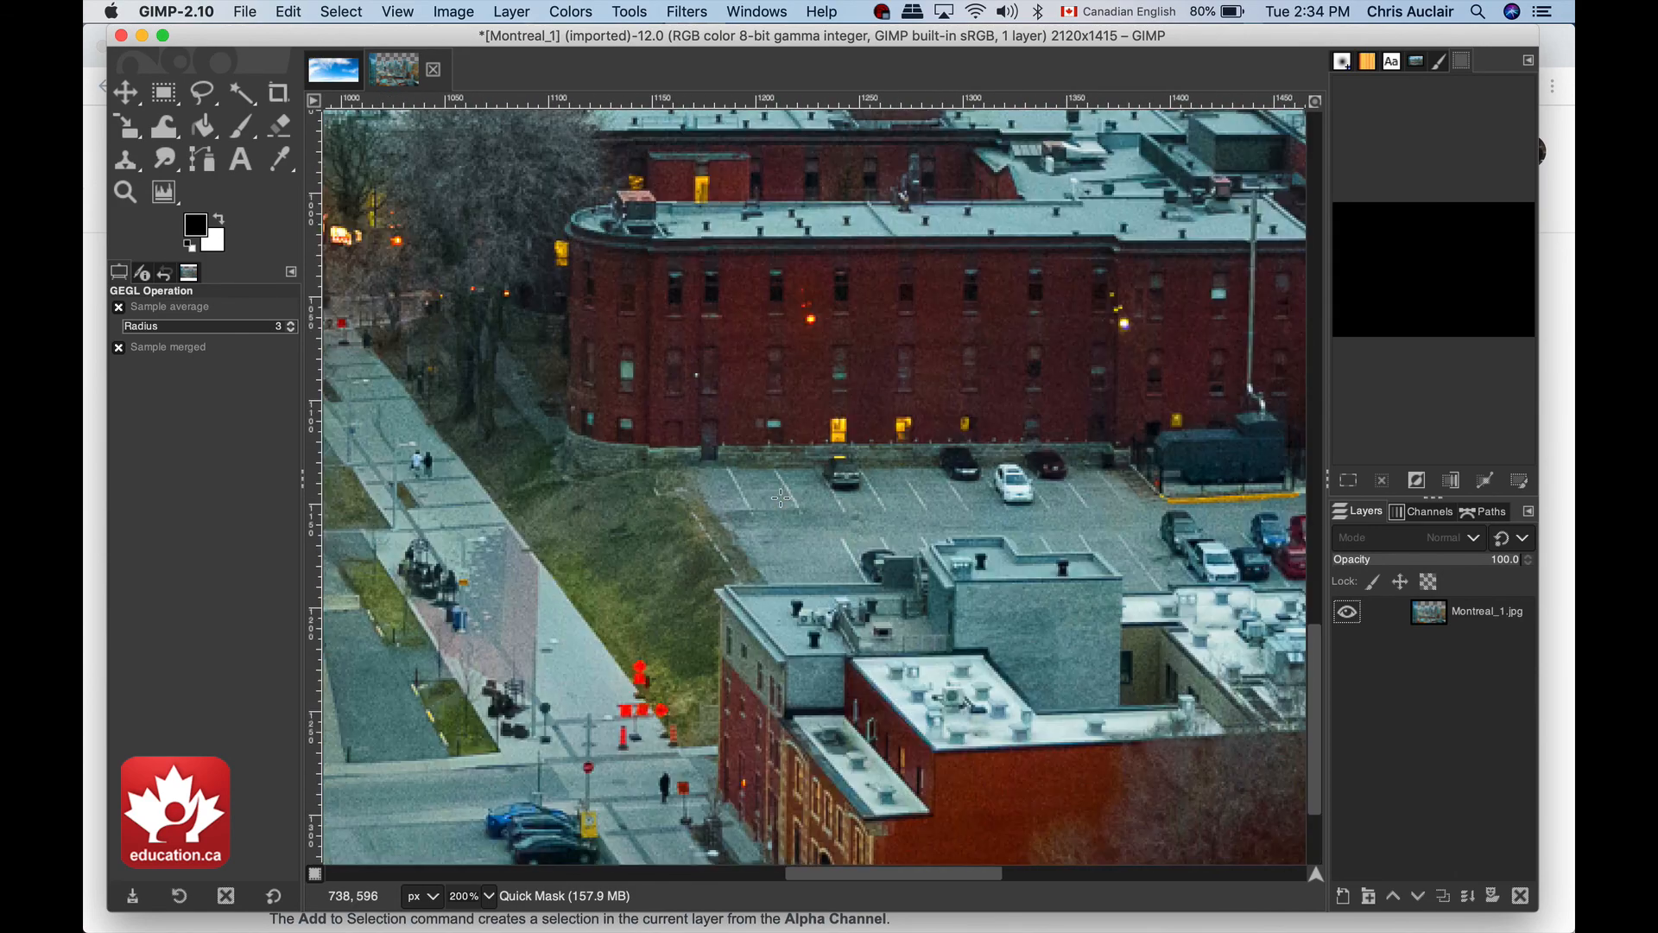
click(240, 127)
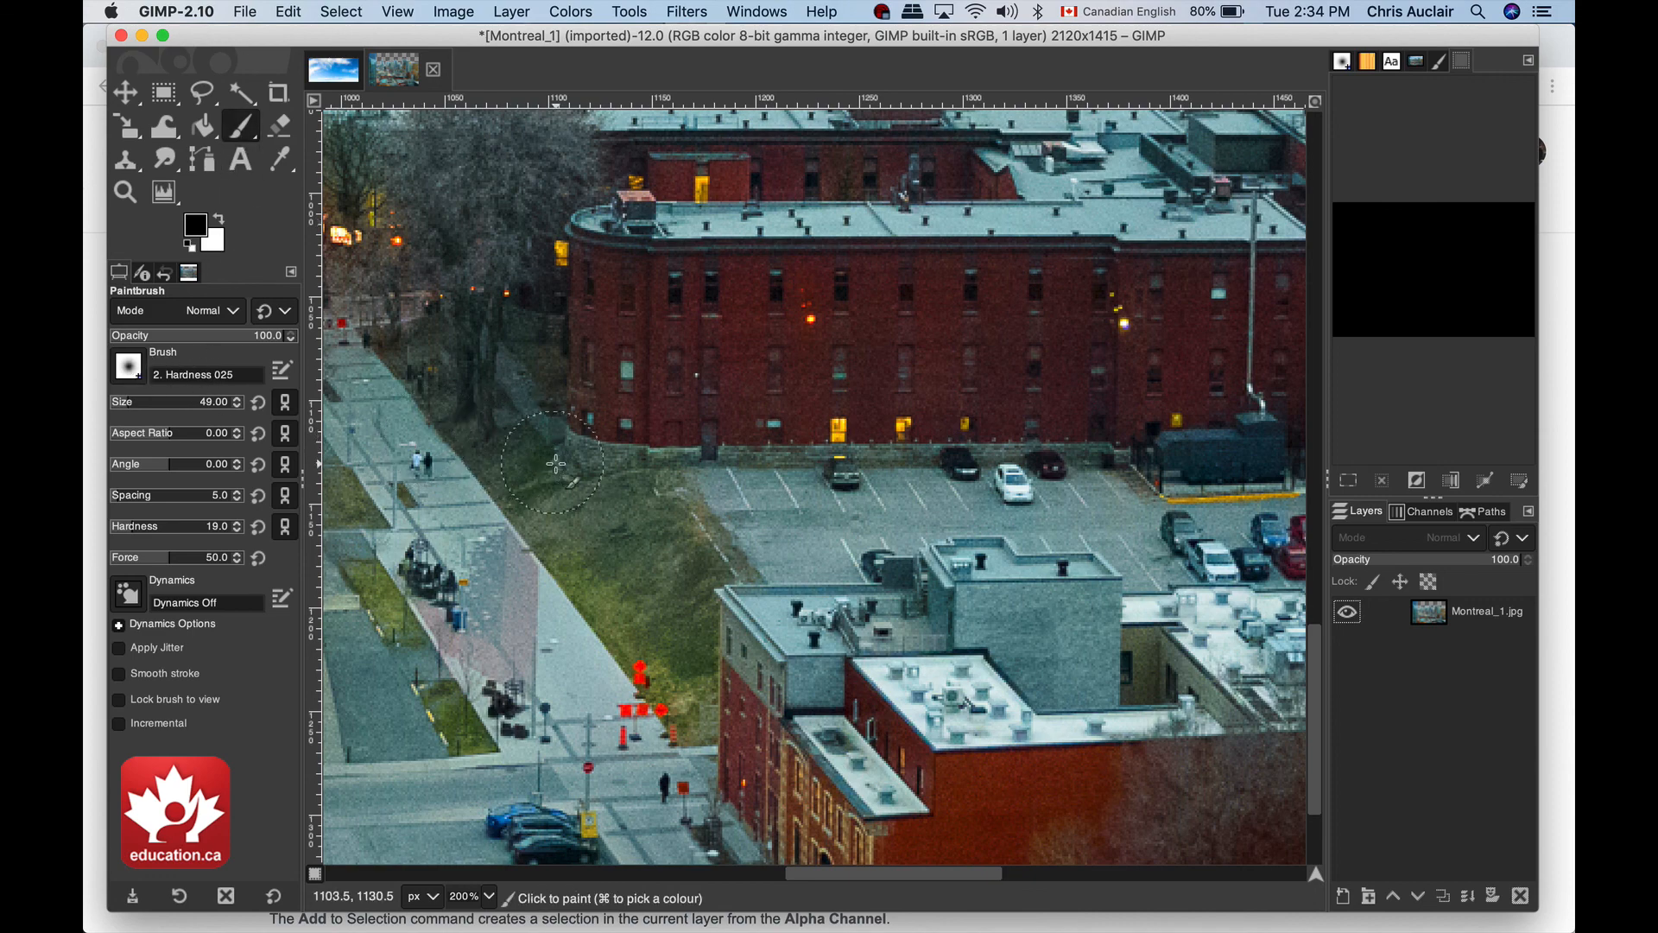
mouse_move(501, 417)
mouse_down()
mouse_move(583, 532)
mouse_move(659, 514)
mouse_move(715, 557)
mouse_move(721, 575)
mouse_move(687, 589)
mouse_move(695, 694)
mouse_move(582, 528)
mouse_move(566, 532)
mouse_move(596, 574)
mouse_move(643, 588)
mouse_move(616, 529)
mouse_move(553, 509)
mouse_move(536, 460)
mouse_move(451, 380)
mouse_move(422, 393)
mouse_move(440, 336)
mouse_move(430, 397)
mouse_up()
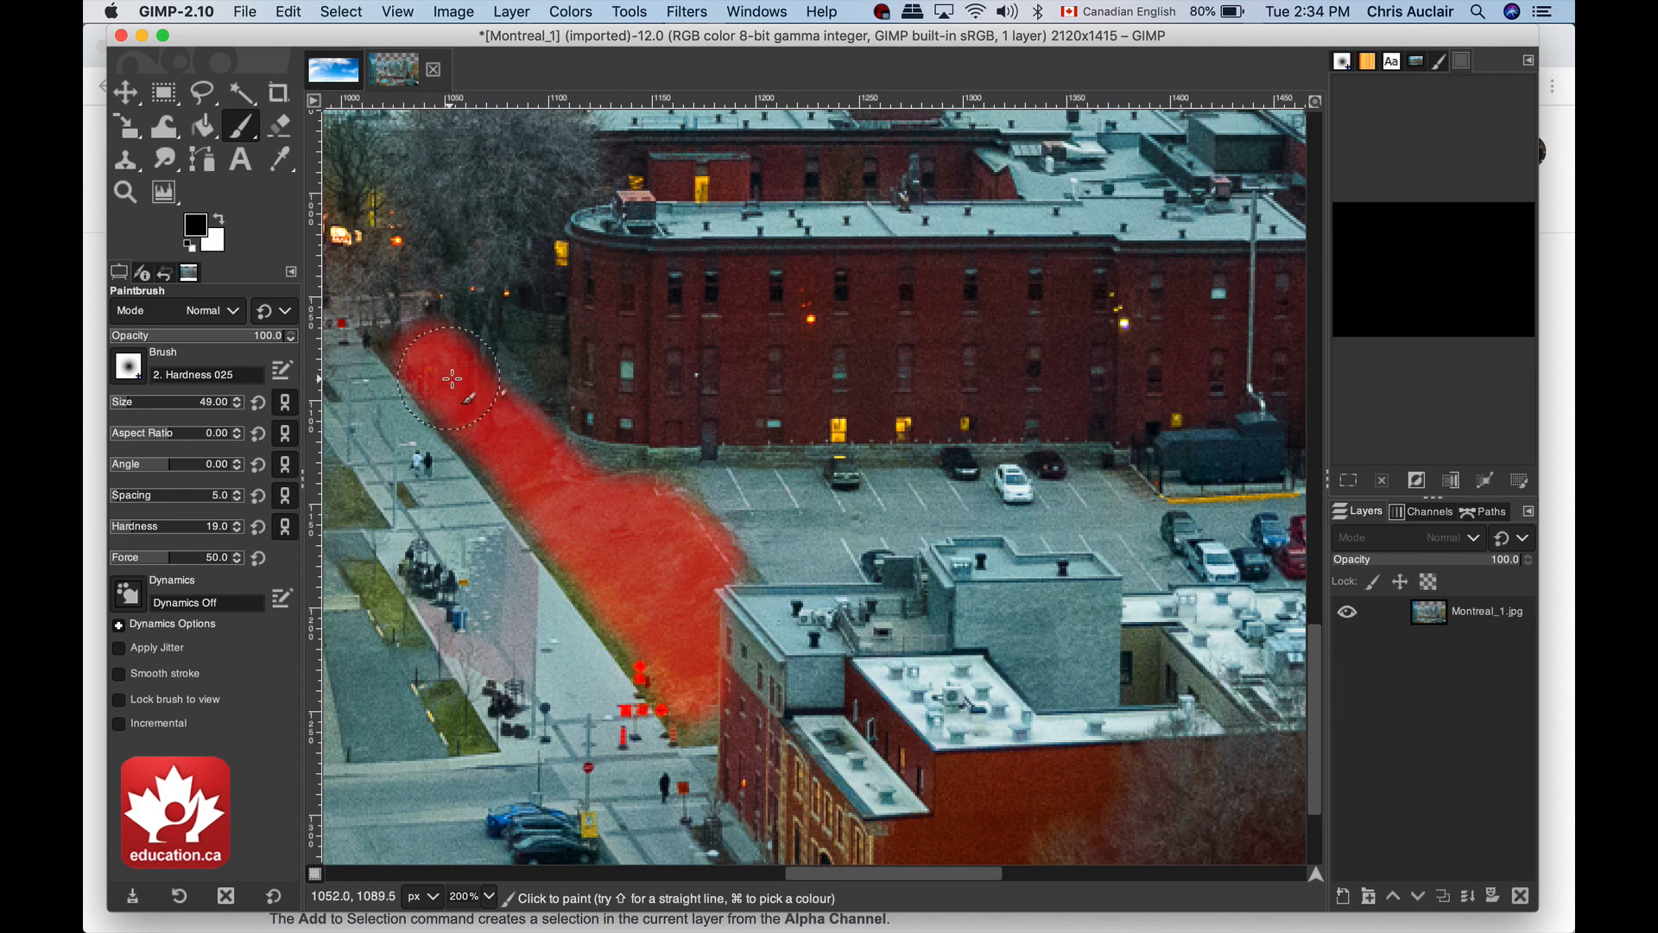
Mask the spot beside the tree, set the brush size to 21 and paint the two lower grass strips across the walkway.
click(545, 361)
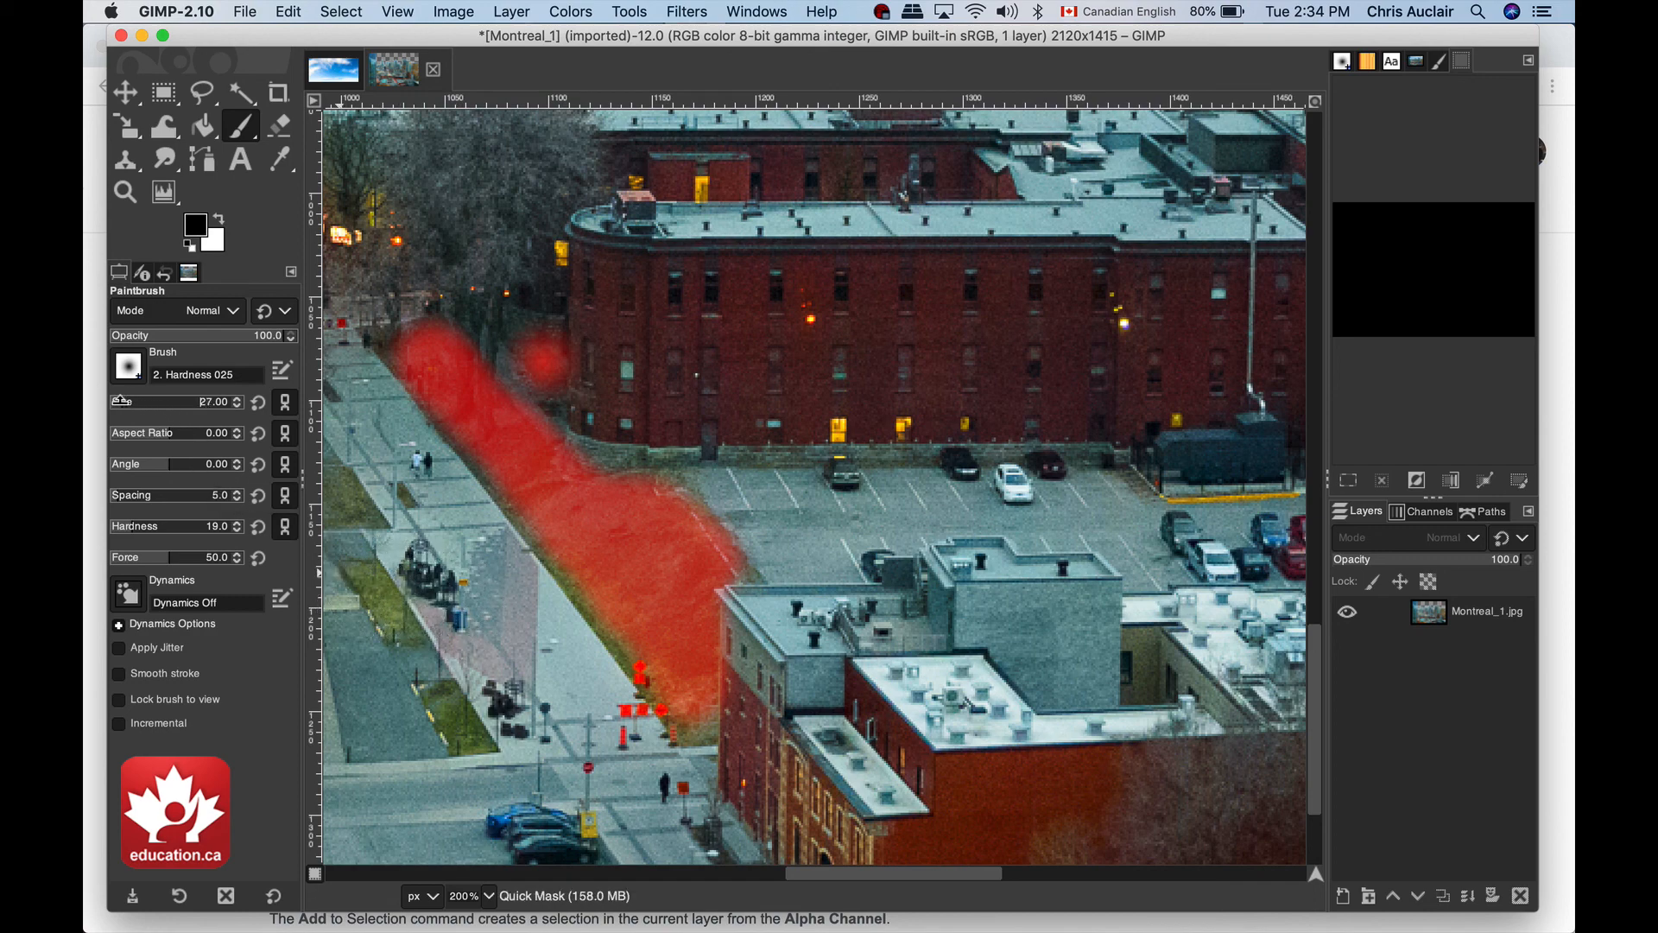
click(373, 586)
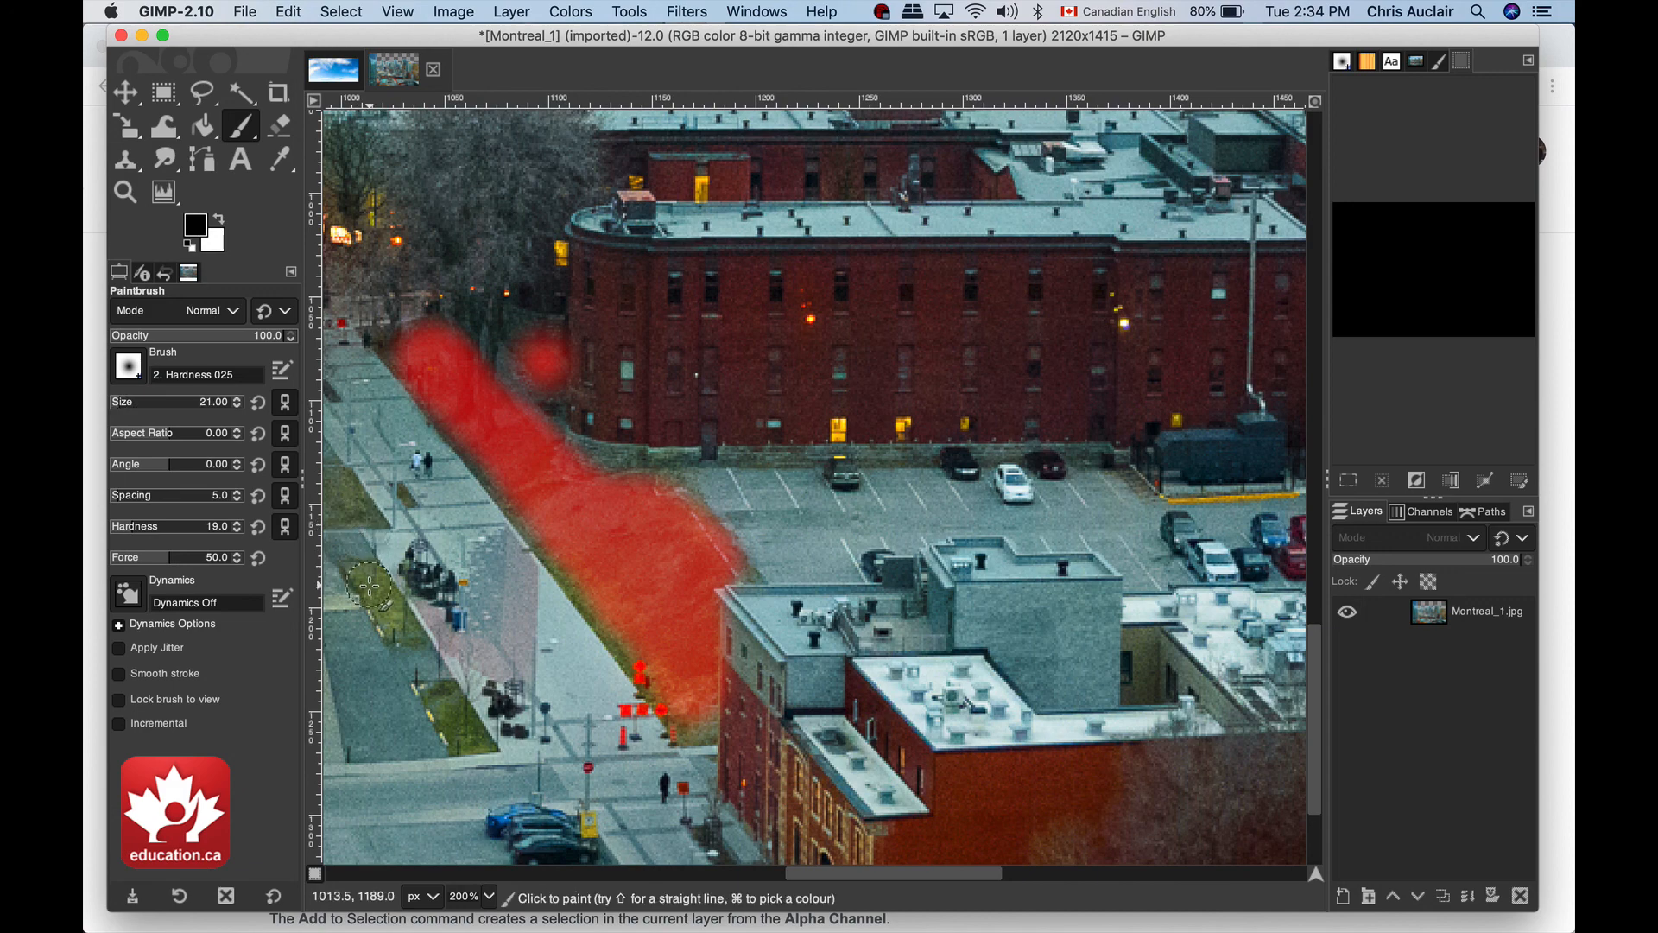
mouse_move(385, 606)
mouse_down()
mouse_move(413, 644)
mouse_move(373, 577)
mouse_up()
drag(428, 678, 464, 733)
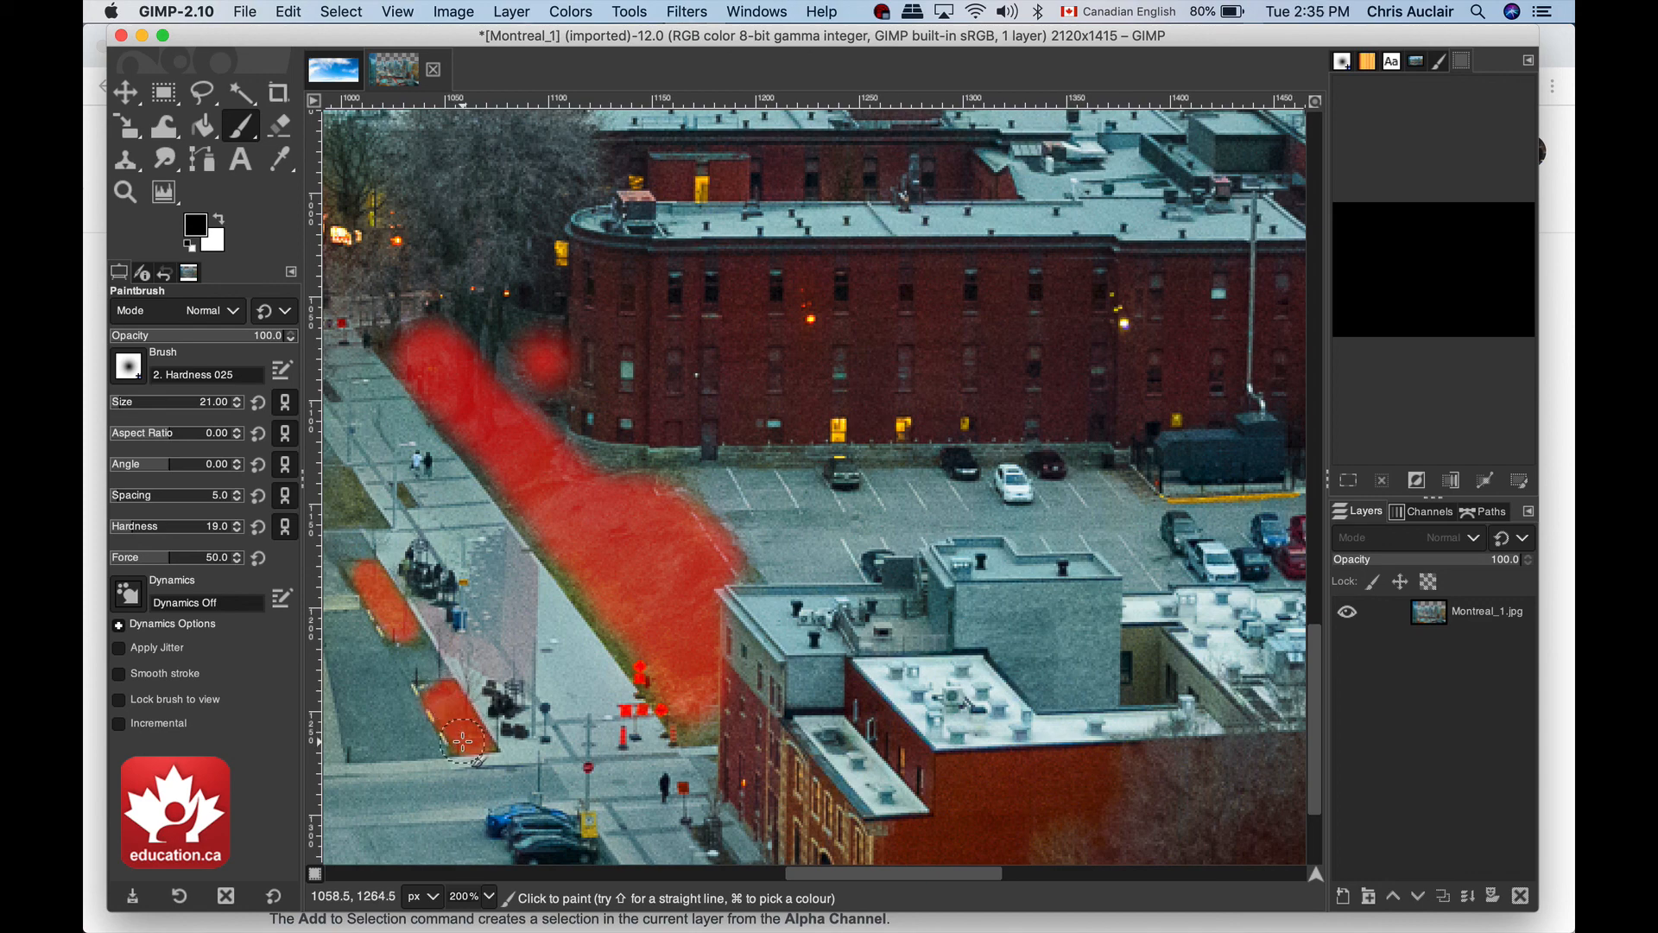
Paint the upper grass bed and the two small grass spots along the walkway into the Quick Mask.
scroll(1101, 509, left, 10)
mouse_move(1079, 485)
mouse_down()
mouse_move(1043, 478)
mouse_move(1061, 515)
mouse_move(1107, 518)
mouse_up()
drag(1110, 519, 1070, 492)
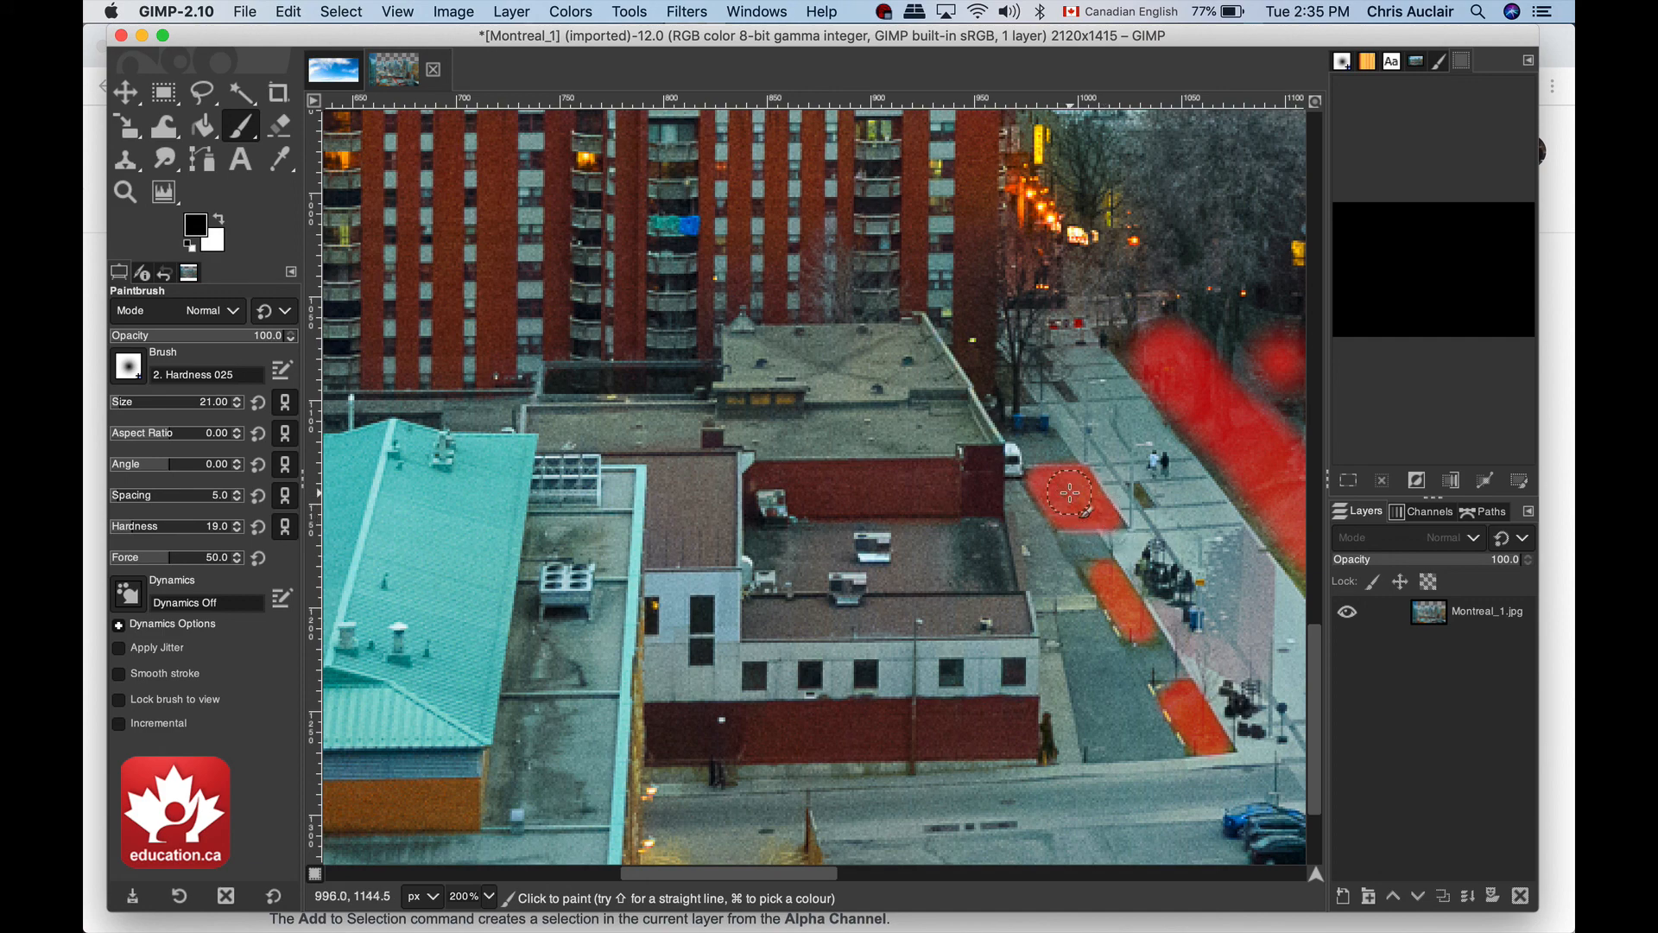
click(1067, 395)
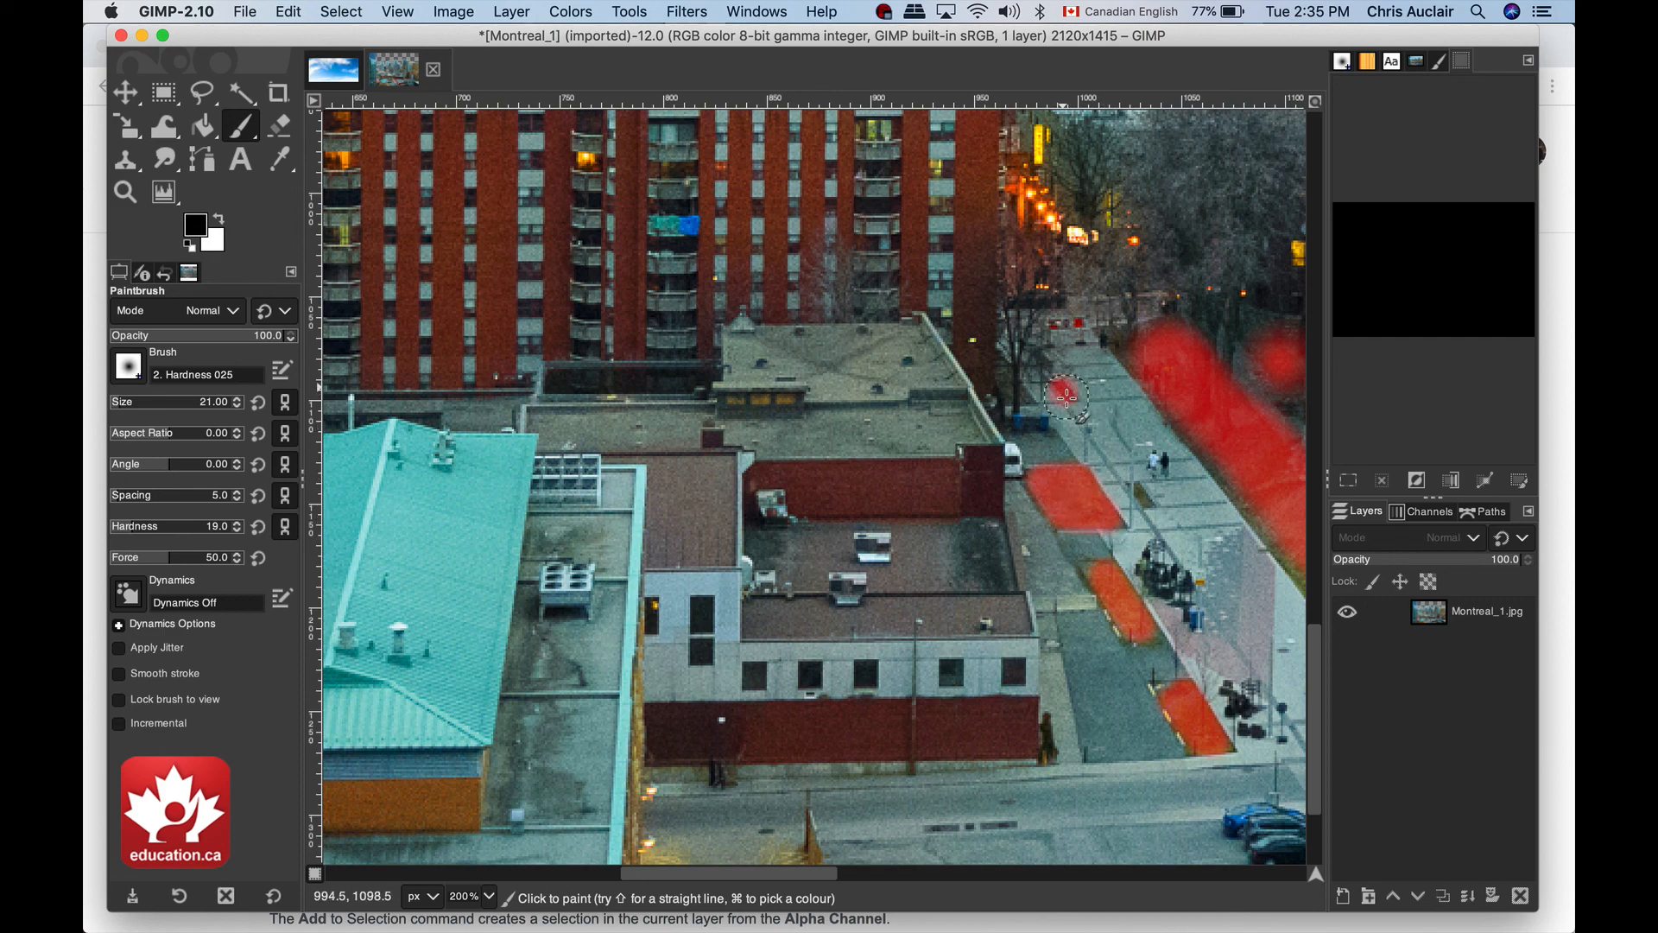
click(1143, 495)
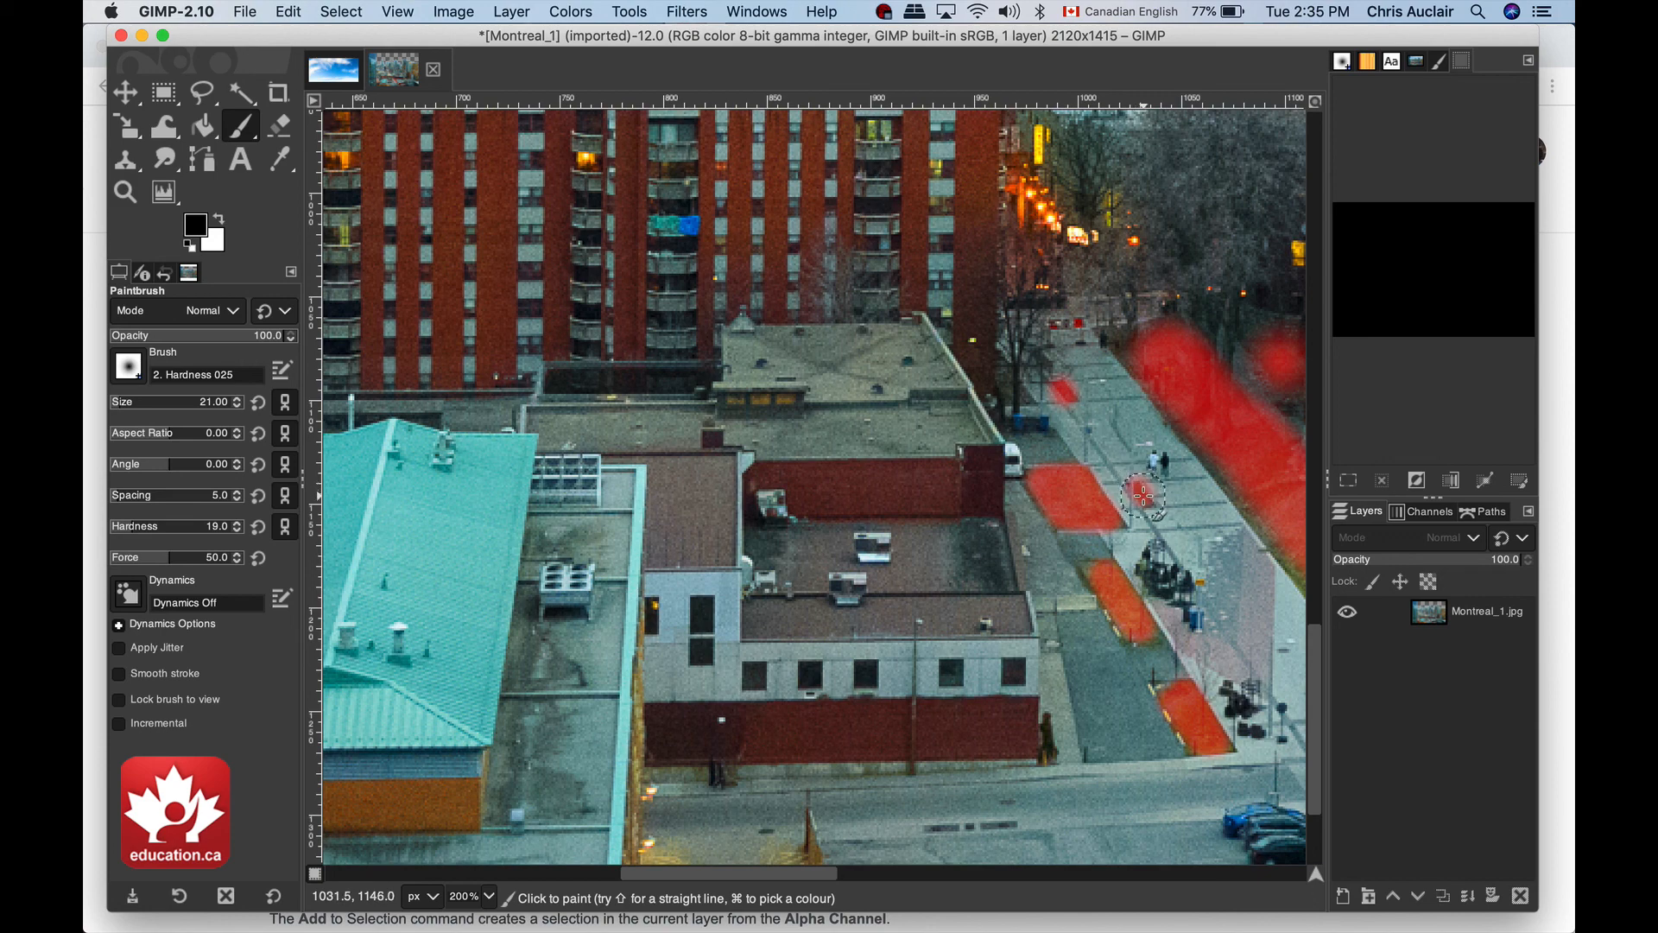
Paint the ground between the bare trees and the railing beside the glass tower into the Quick Mask.
scroll(791, 617, left, 10)
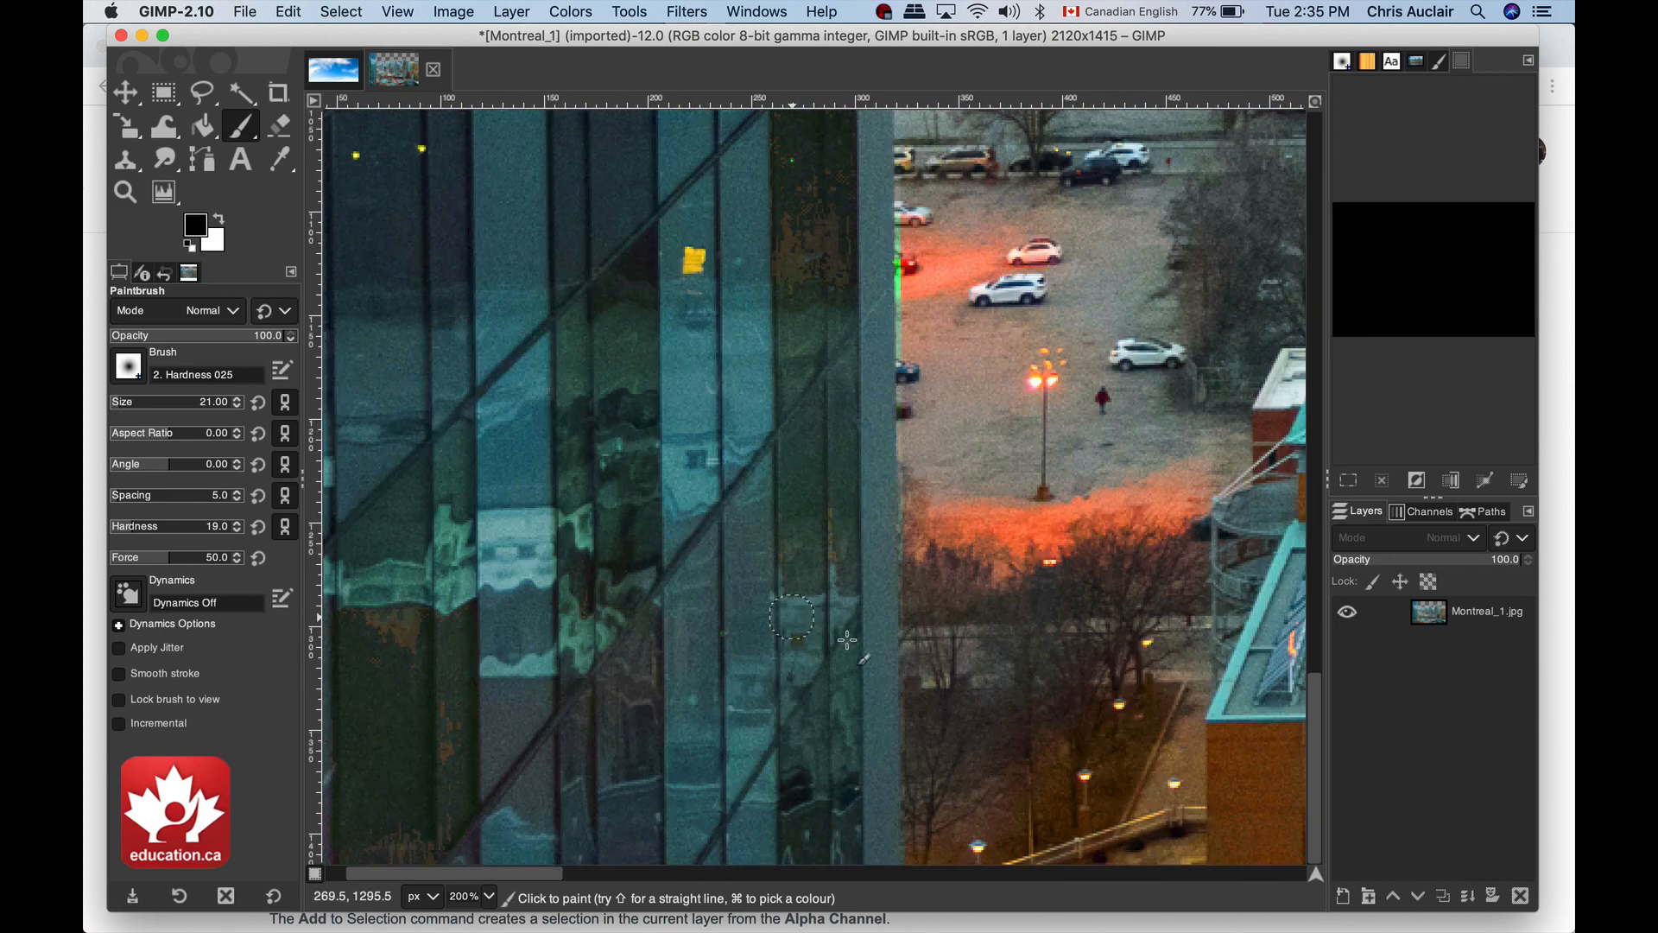
mouse_move(946, 718)
mouse_down()
mouse_move(1149, 707)
mouse_move(933, 713)
mouse_move(936, 831)
mouse_move(959, 845)
mouse_move(1101, 802)
mouse_move(1134, 735)
mouse_move(959, 725)
mouse_move(959, 802)
mouse_move(1085, 768)
mouse_move(972, 750)
mouse_move(1118, 738)
mouse_move(1067, 787)
mouse_move(967, 809)
mouse_move(999, 769)
mouse_up()
scroll(999, 769, right, 5)
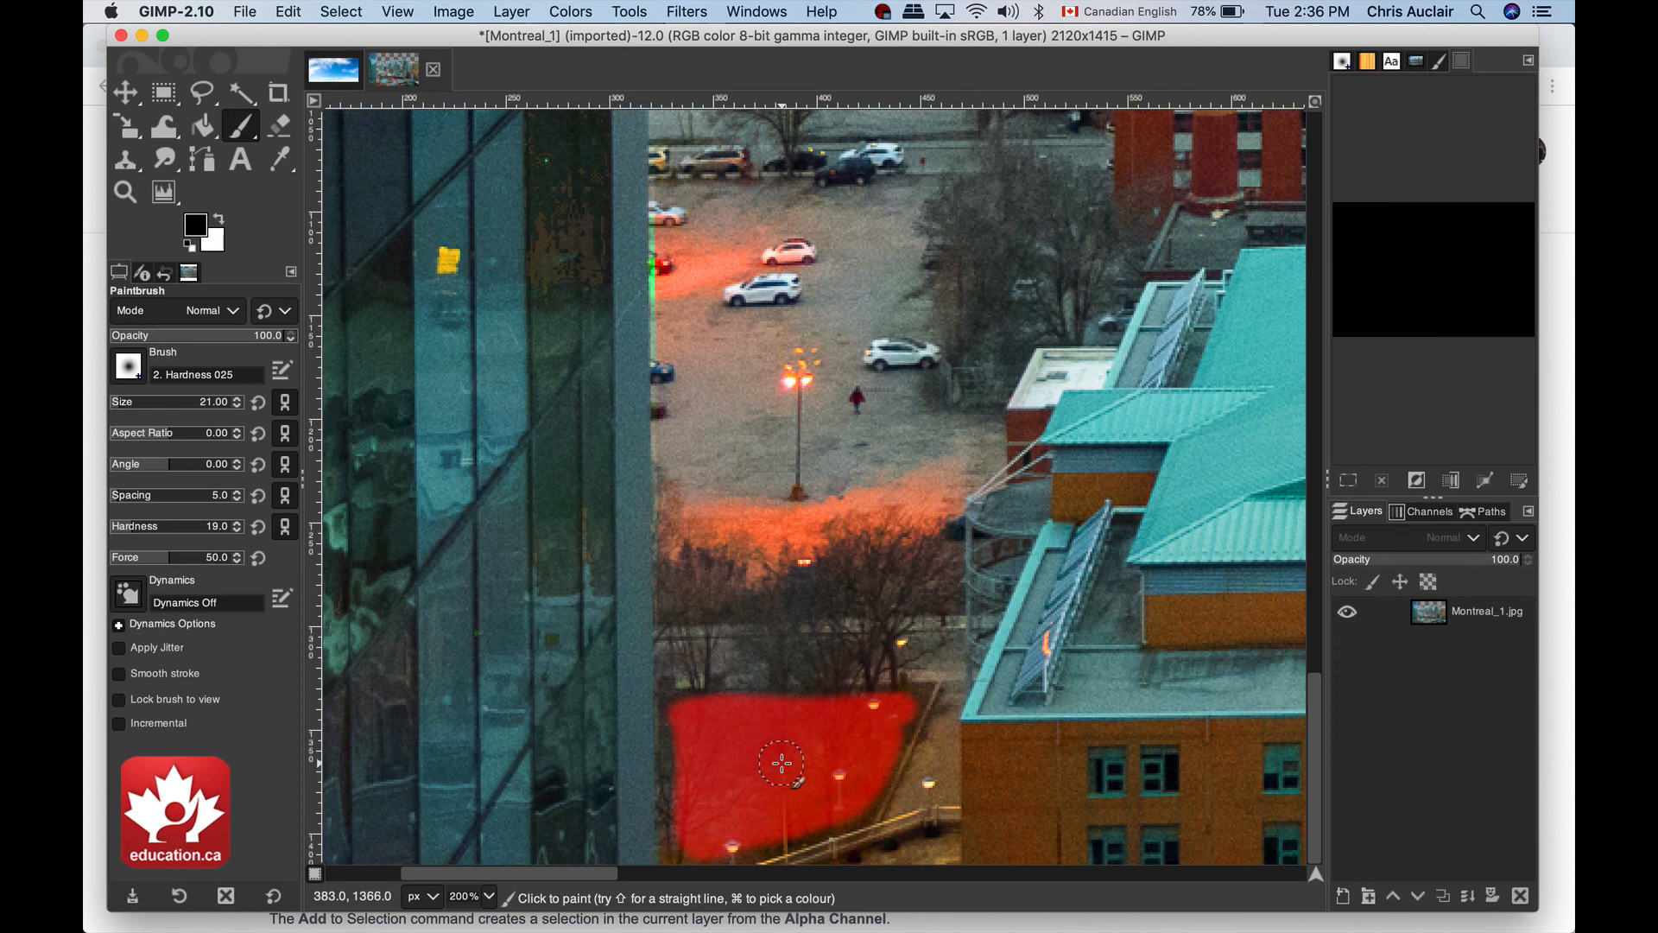
Turn off Quick Mask to convert the painted mask into a selection.
scroll(782, 762, down, 4)
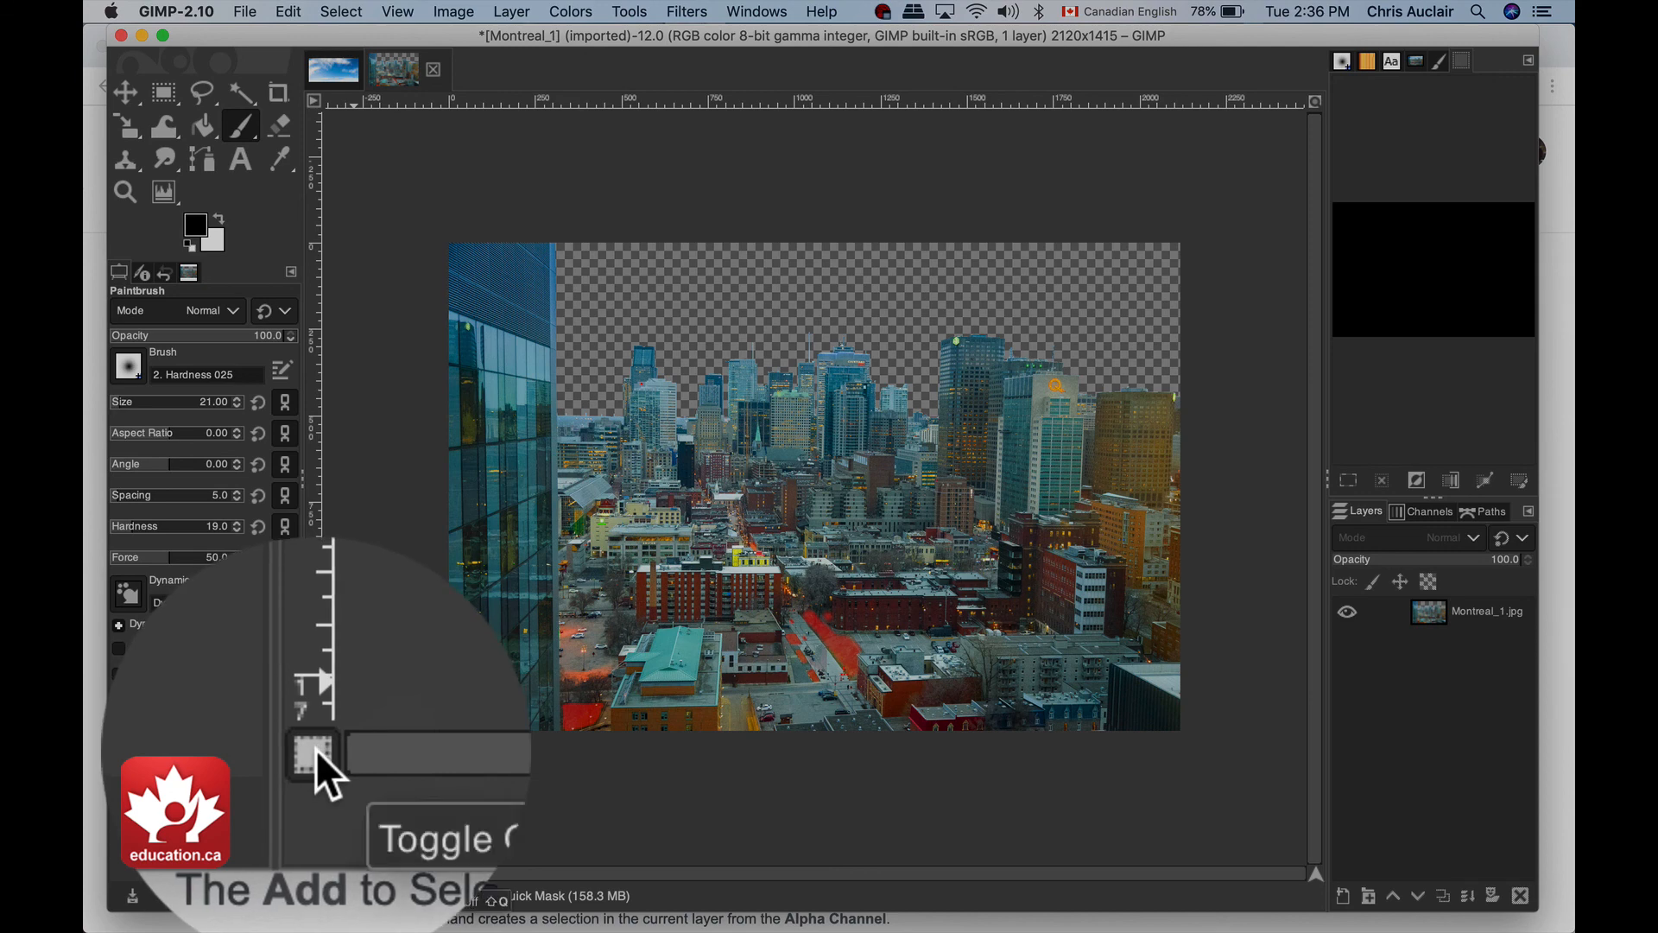
click(341, 11)
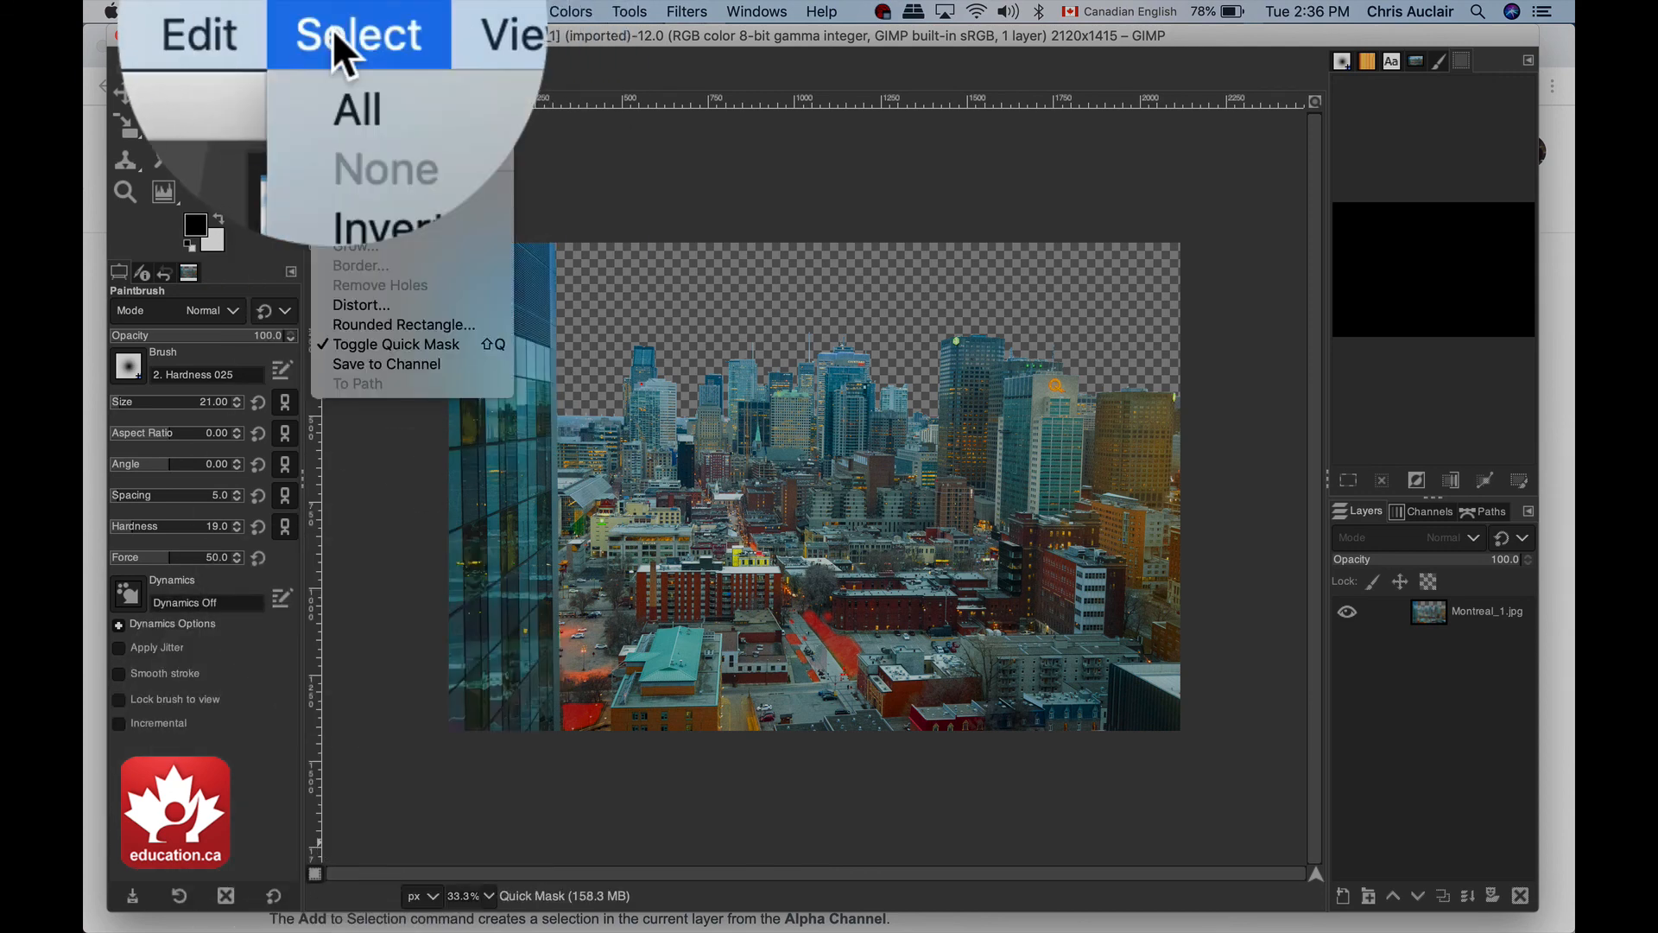
click(344, 336)
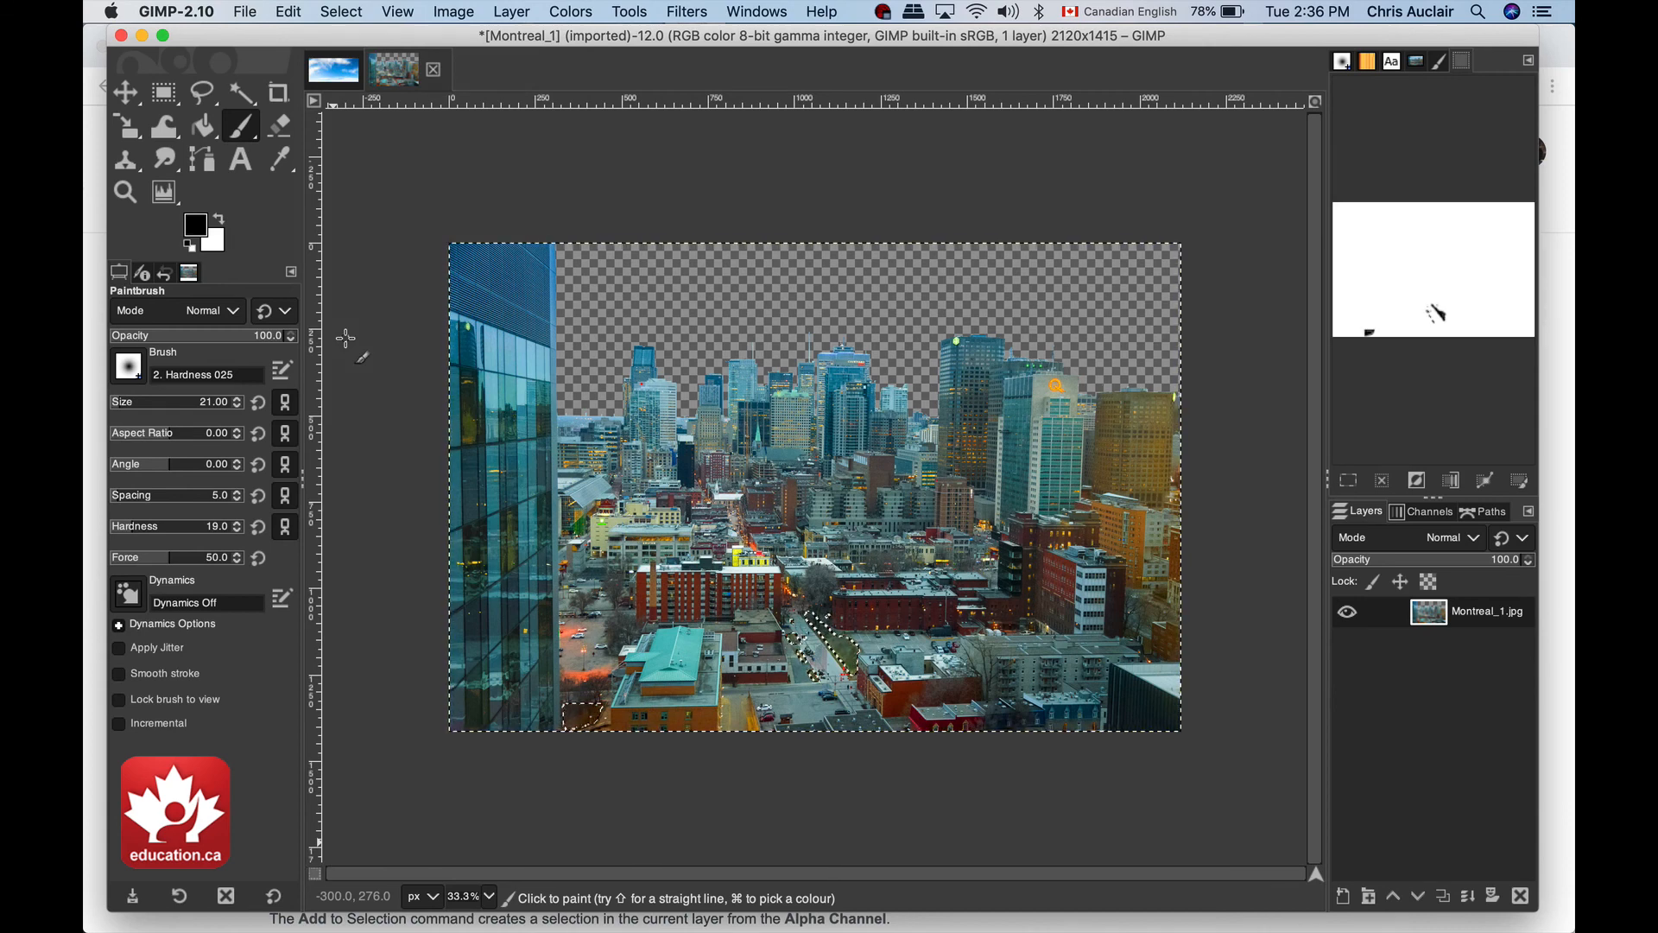
key(super+shift+a)
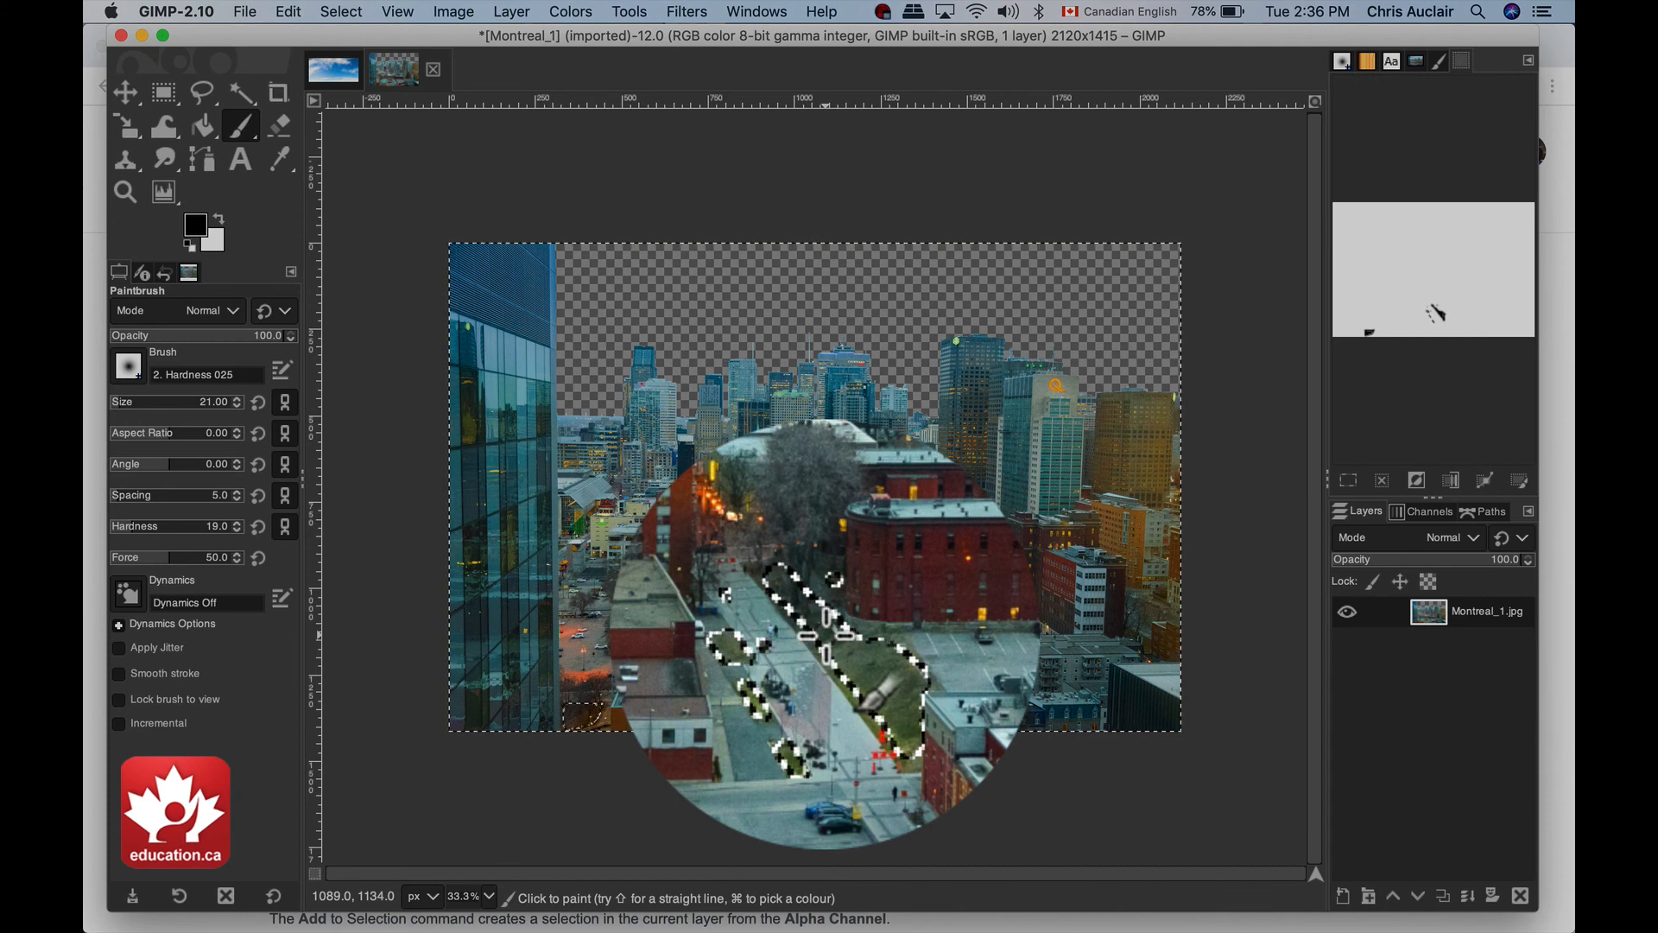
key(super+shift+a)
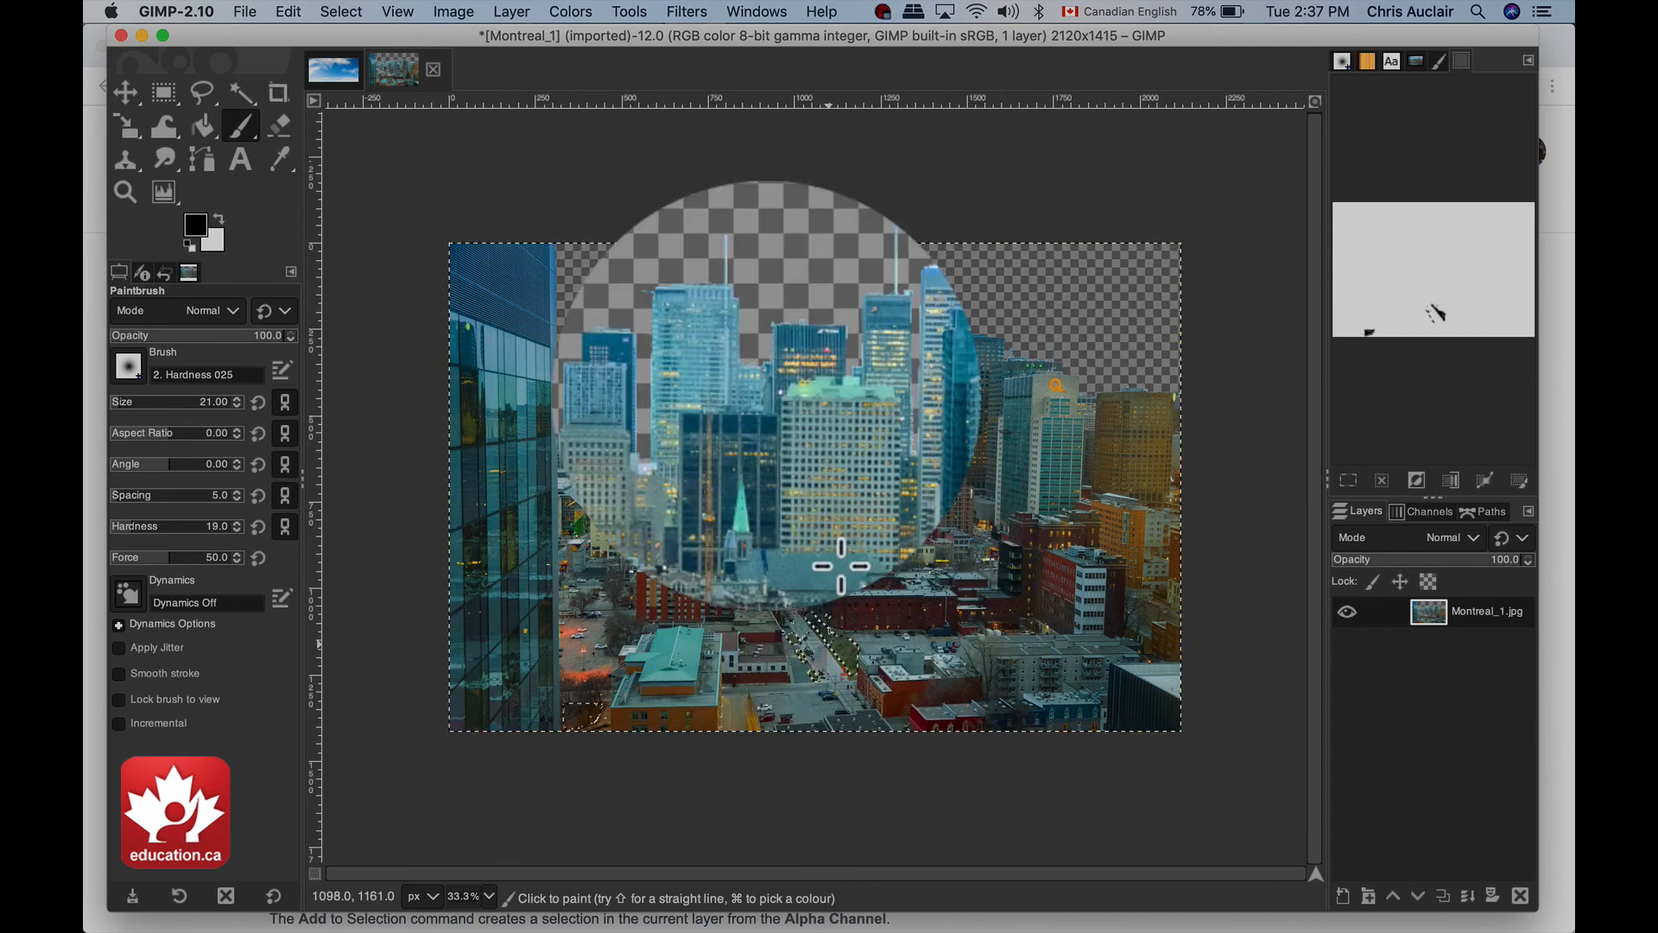
Try lowering the white output level to 104 with Levels on the selection, restore it to 255 and cancel the adjustment.
click(581, 11)
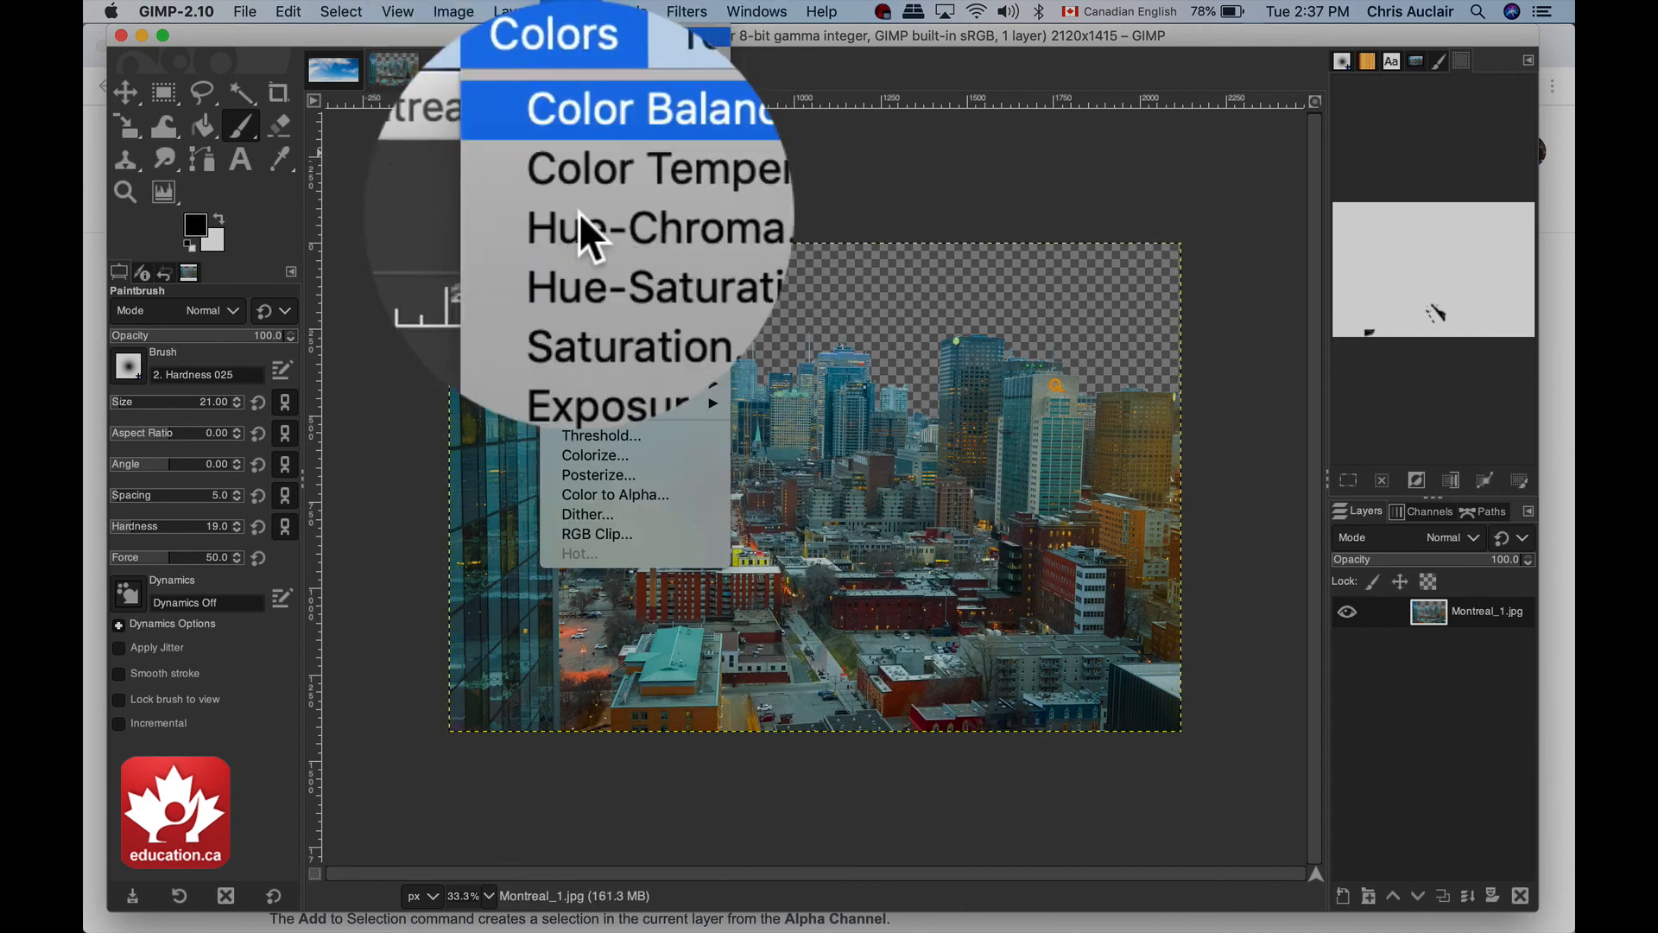
click(615, 202)
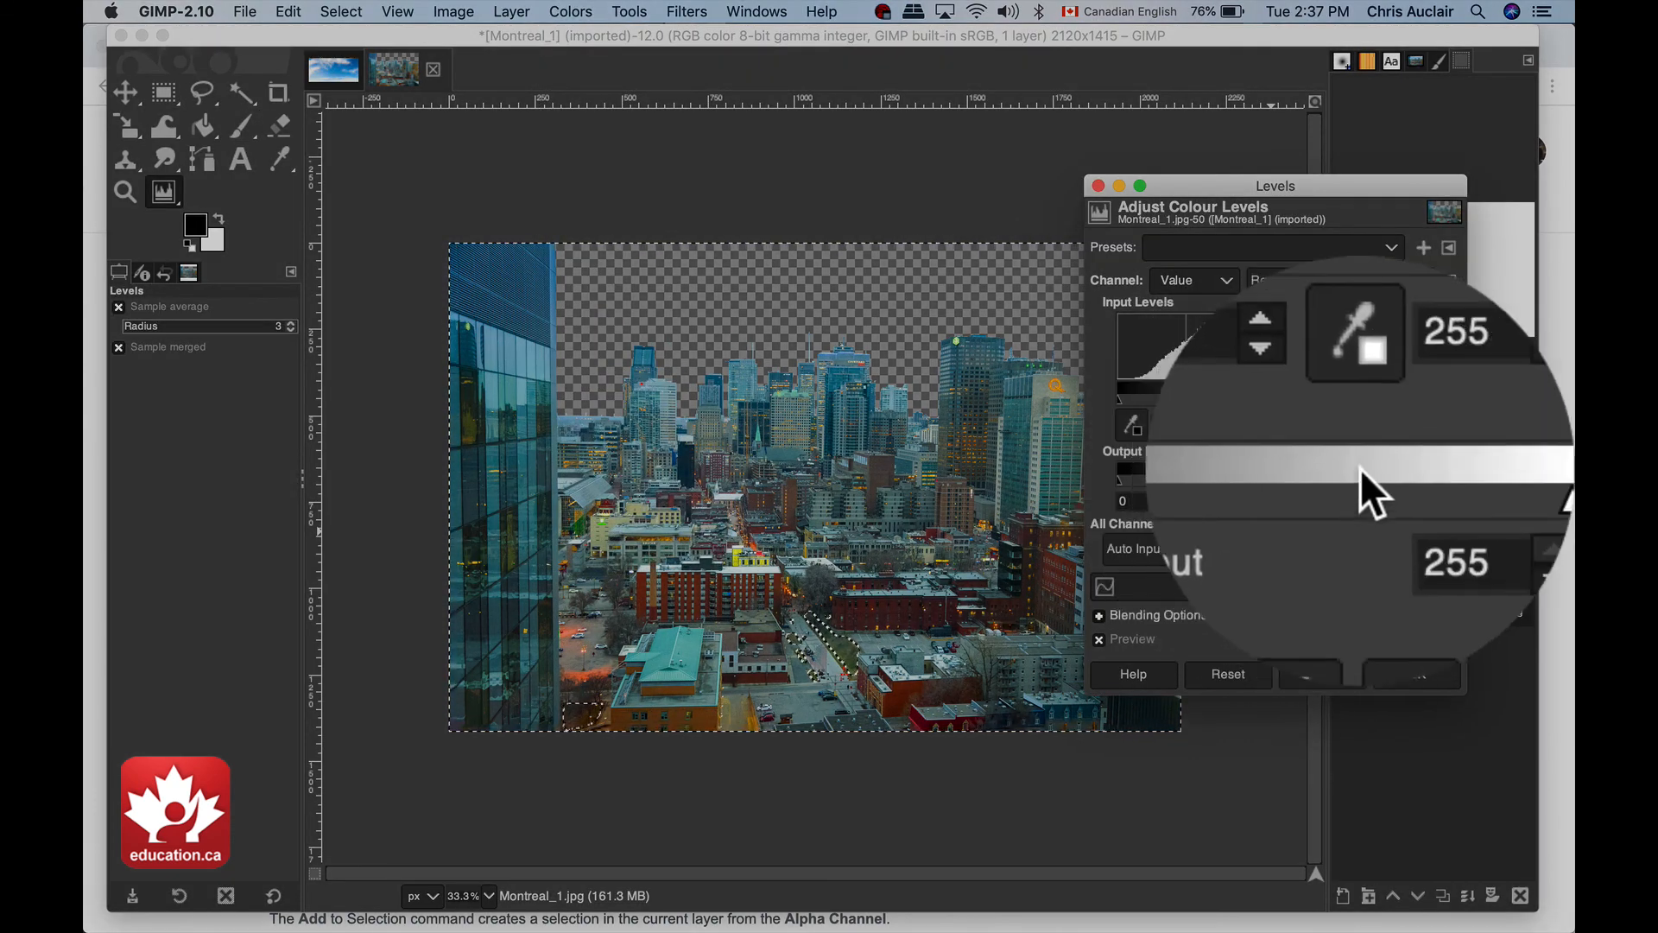
drag(1360, 479, 1256, 479)
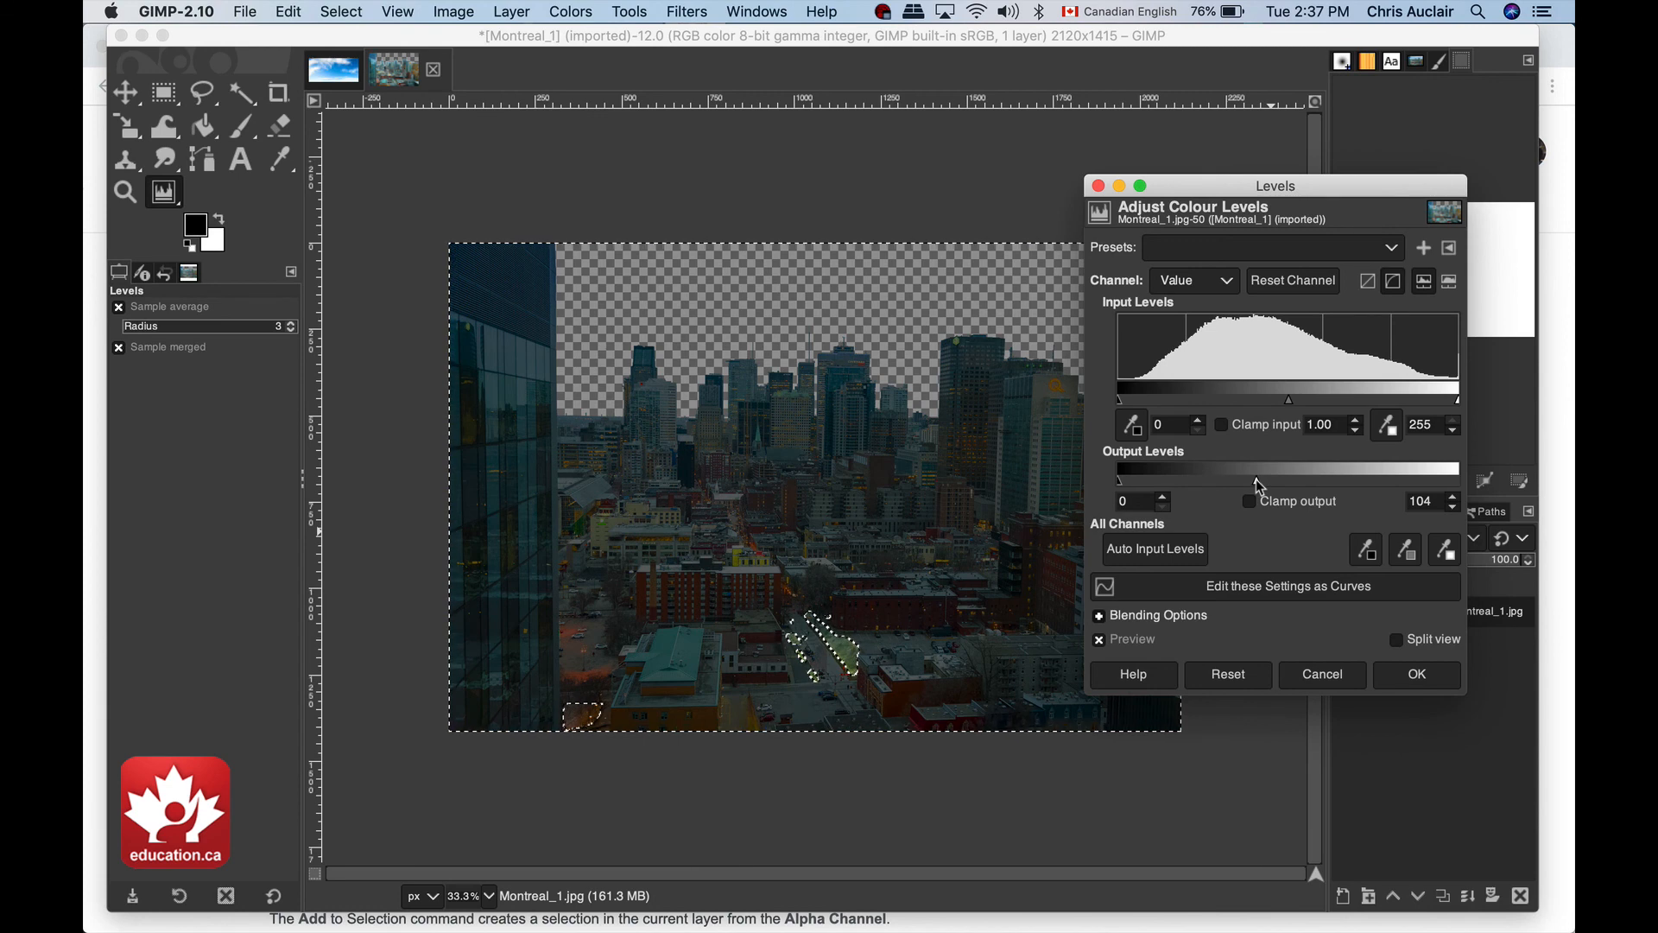
drag(1256, 478, 1462, 461)
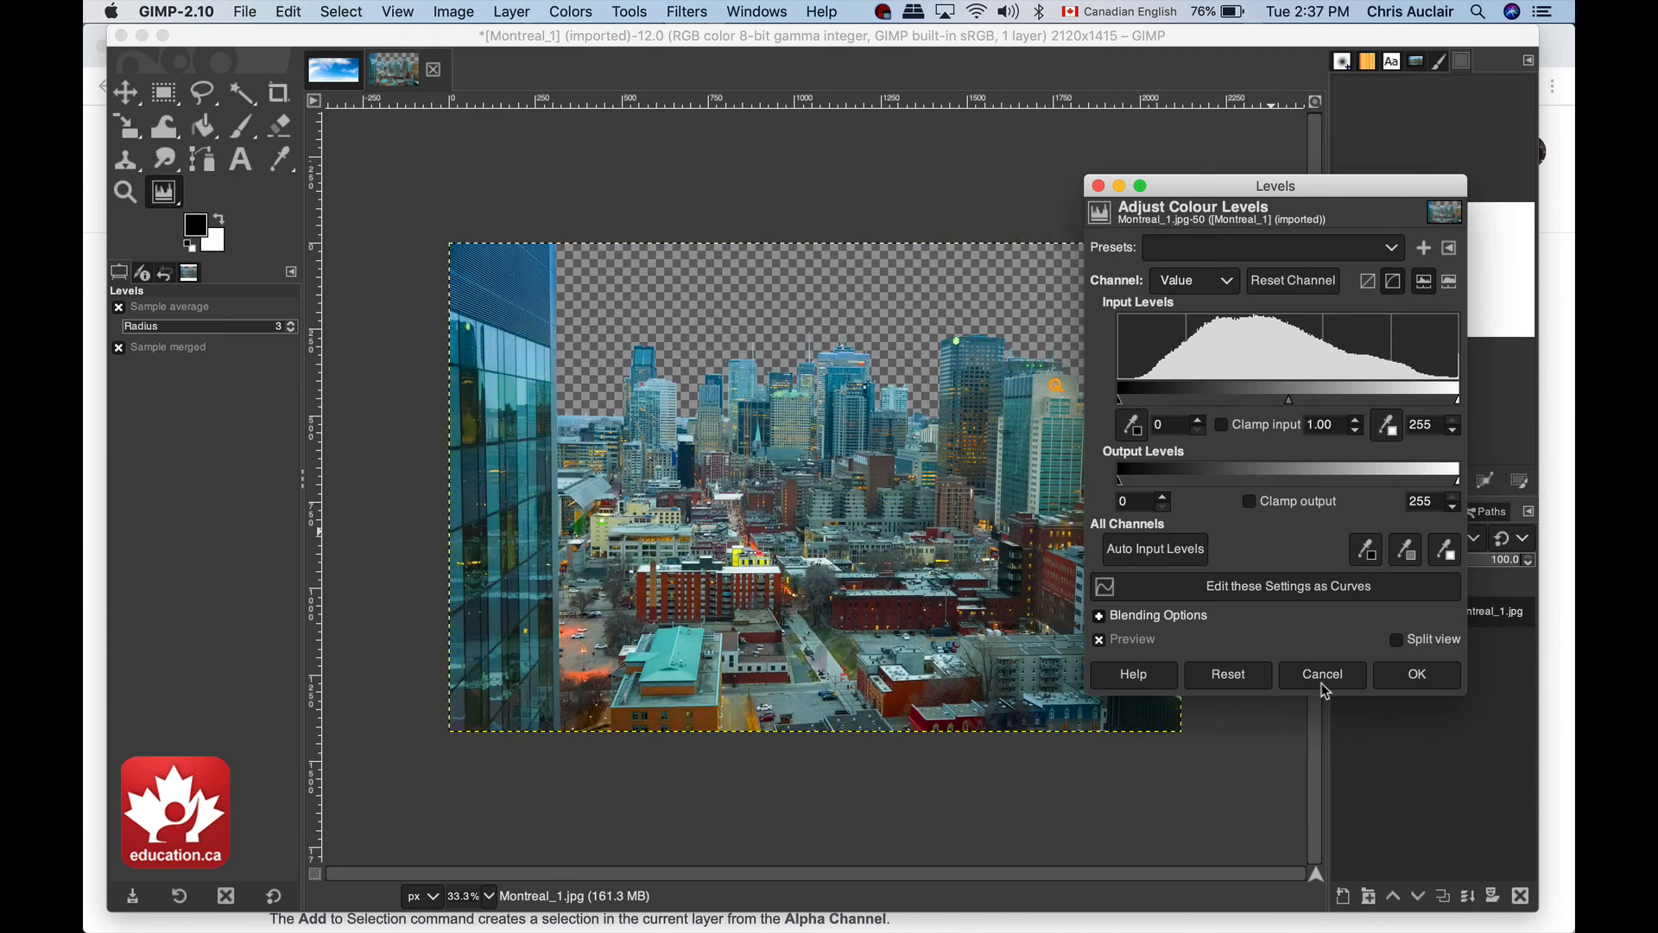
click(1320, 681)
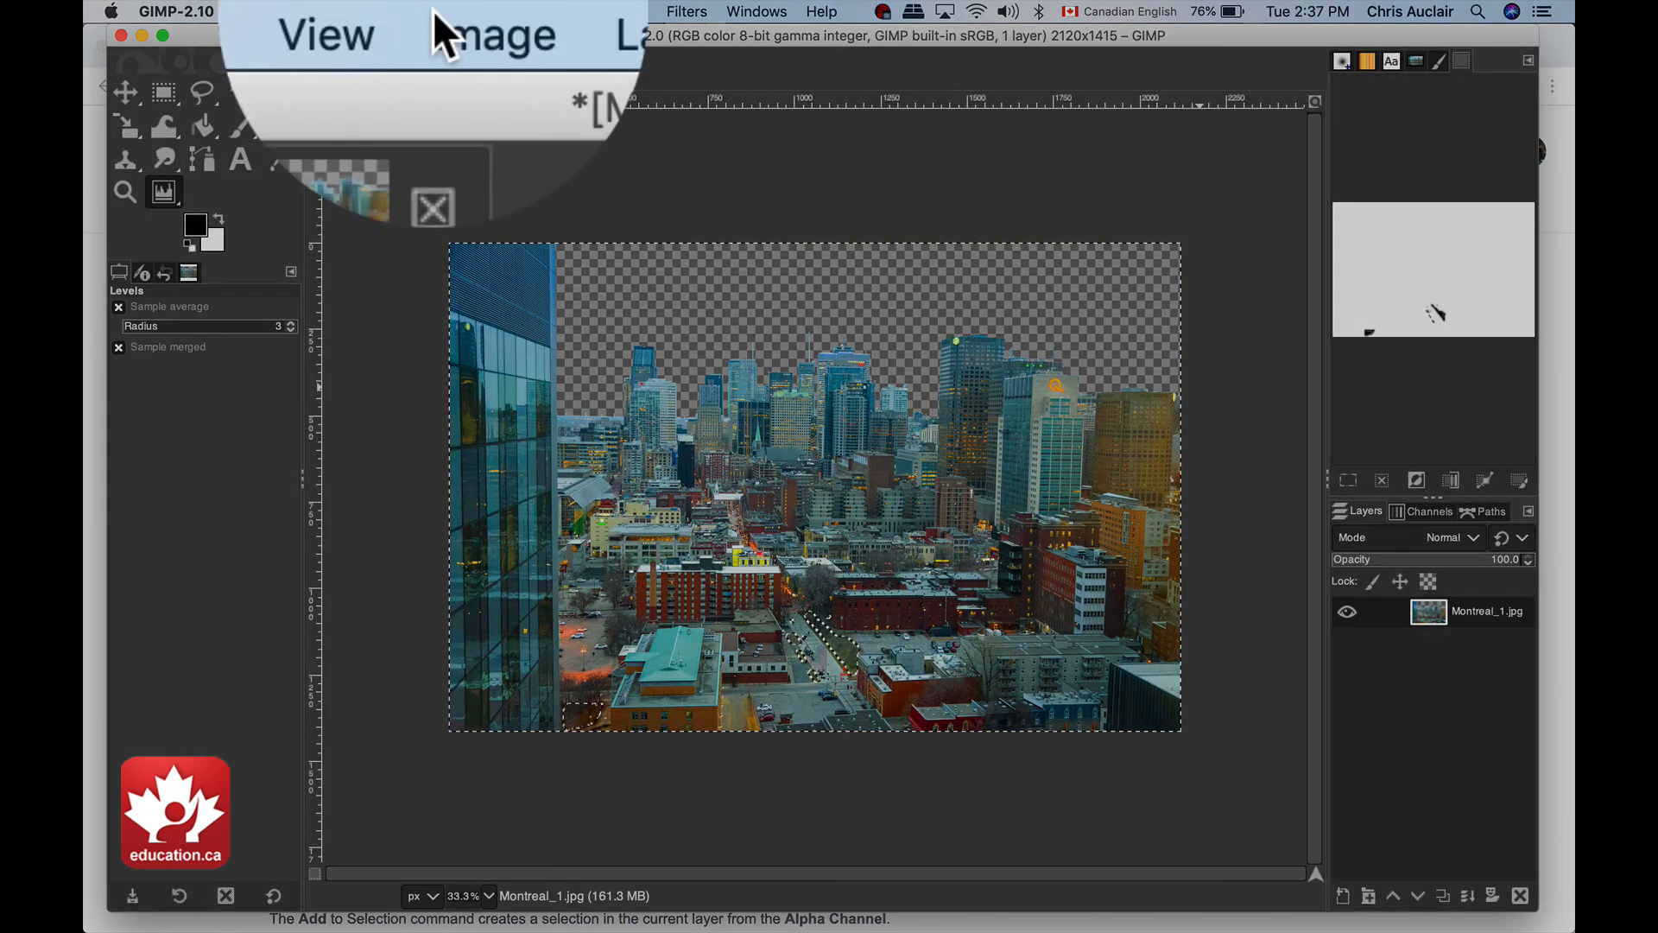
Invert the selection so that it covers only the painted ground areas.
click(341, 11)
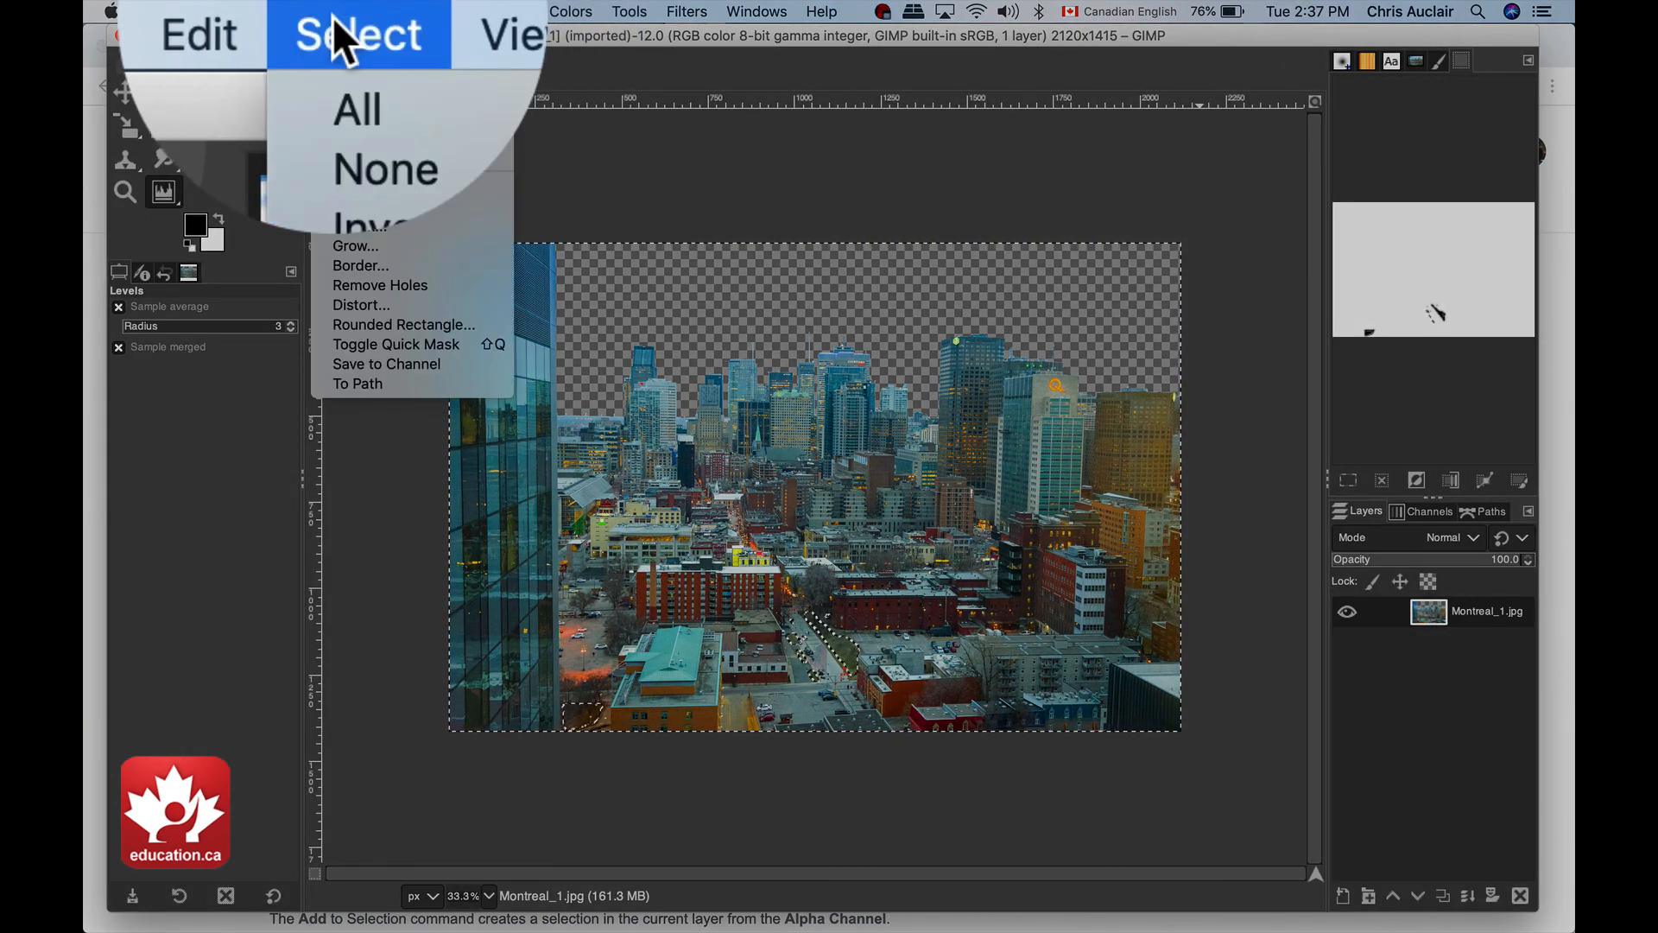
click(335, 212)
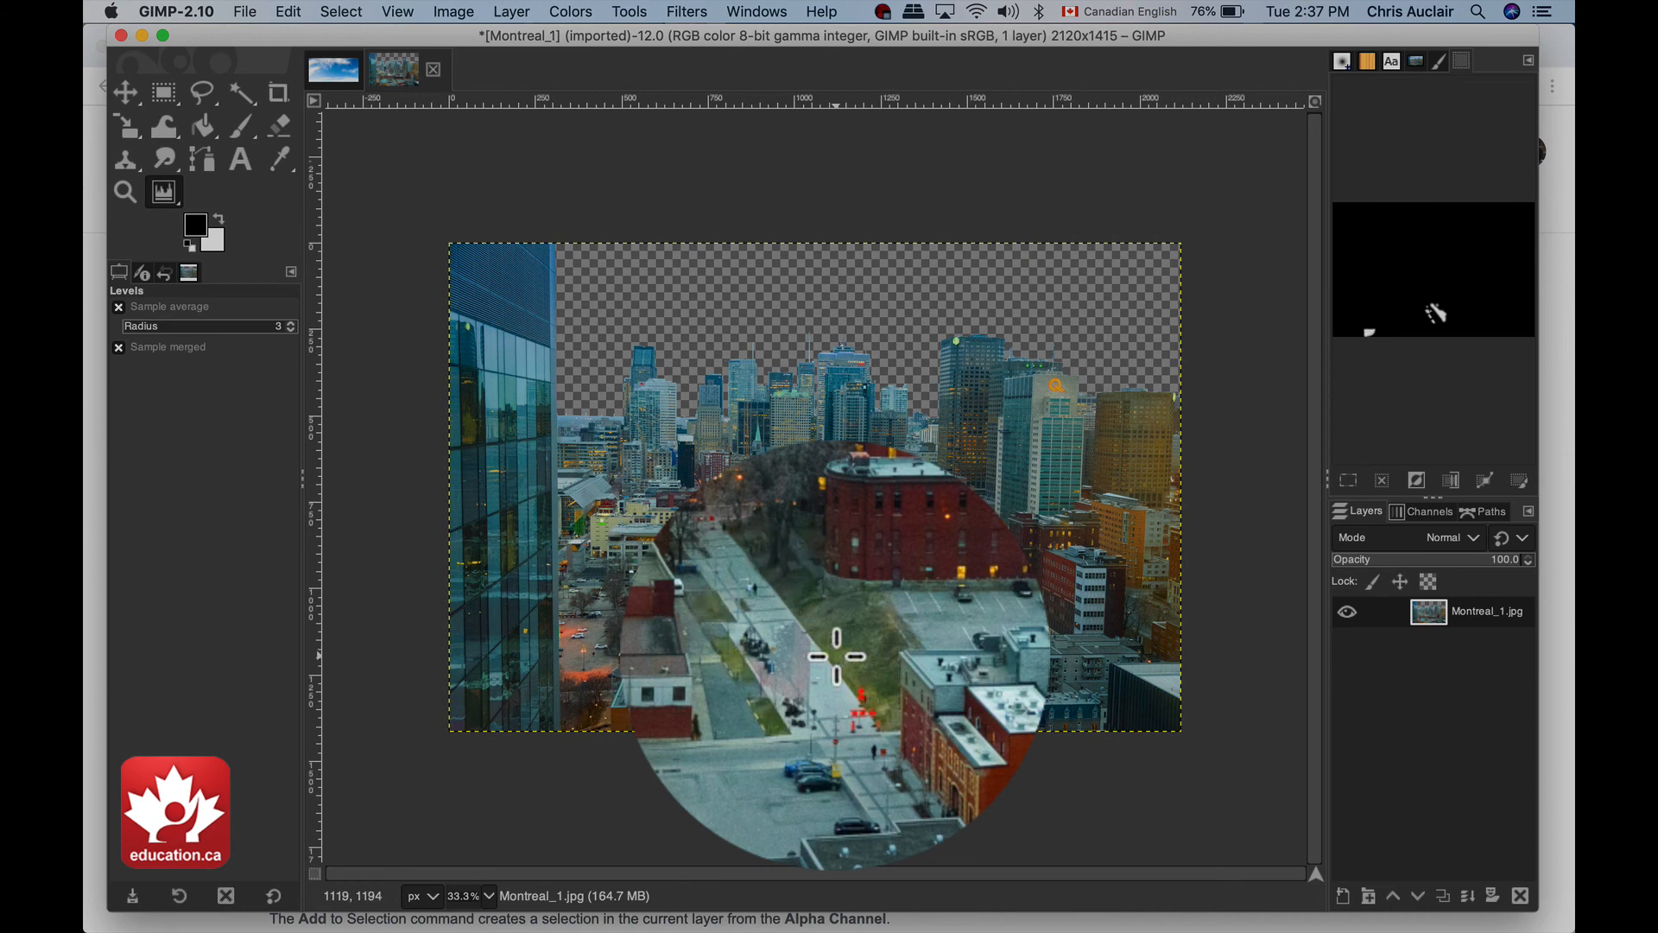
click(571, 11)
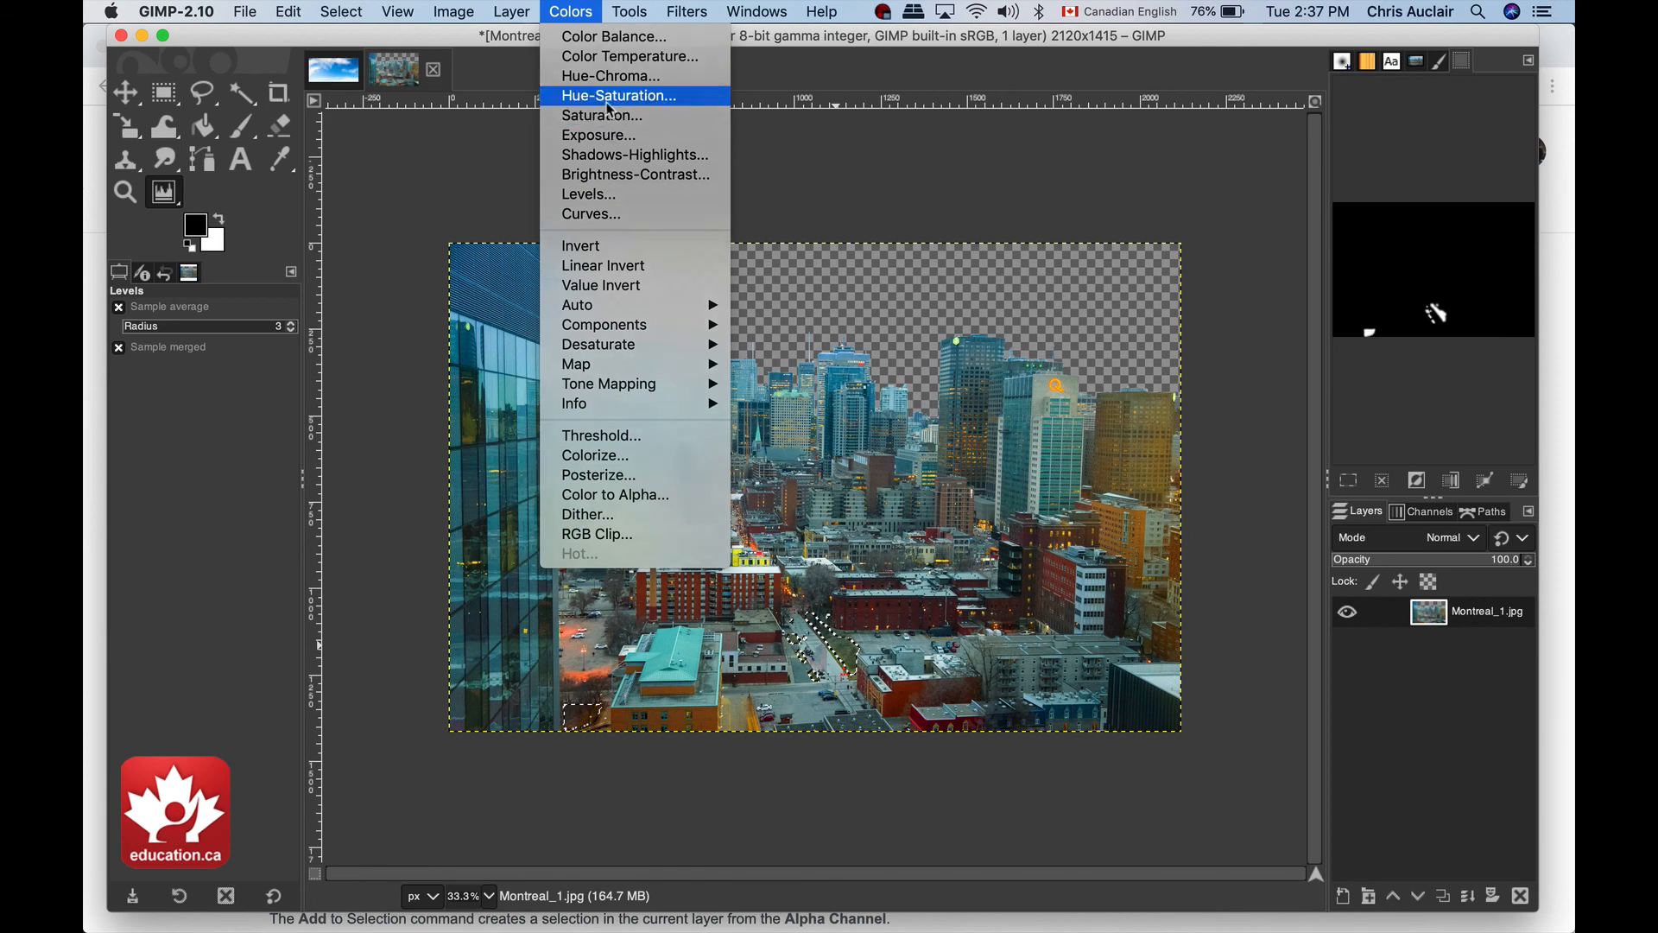
click(608, 101)
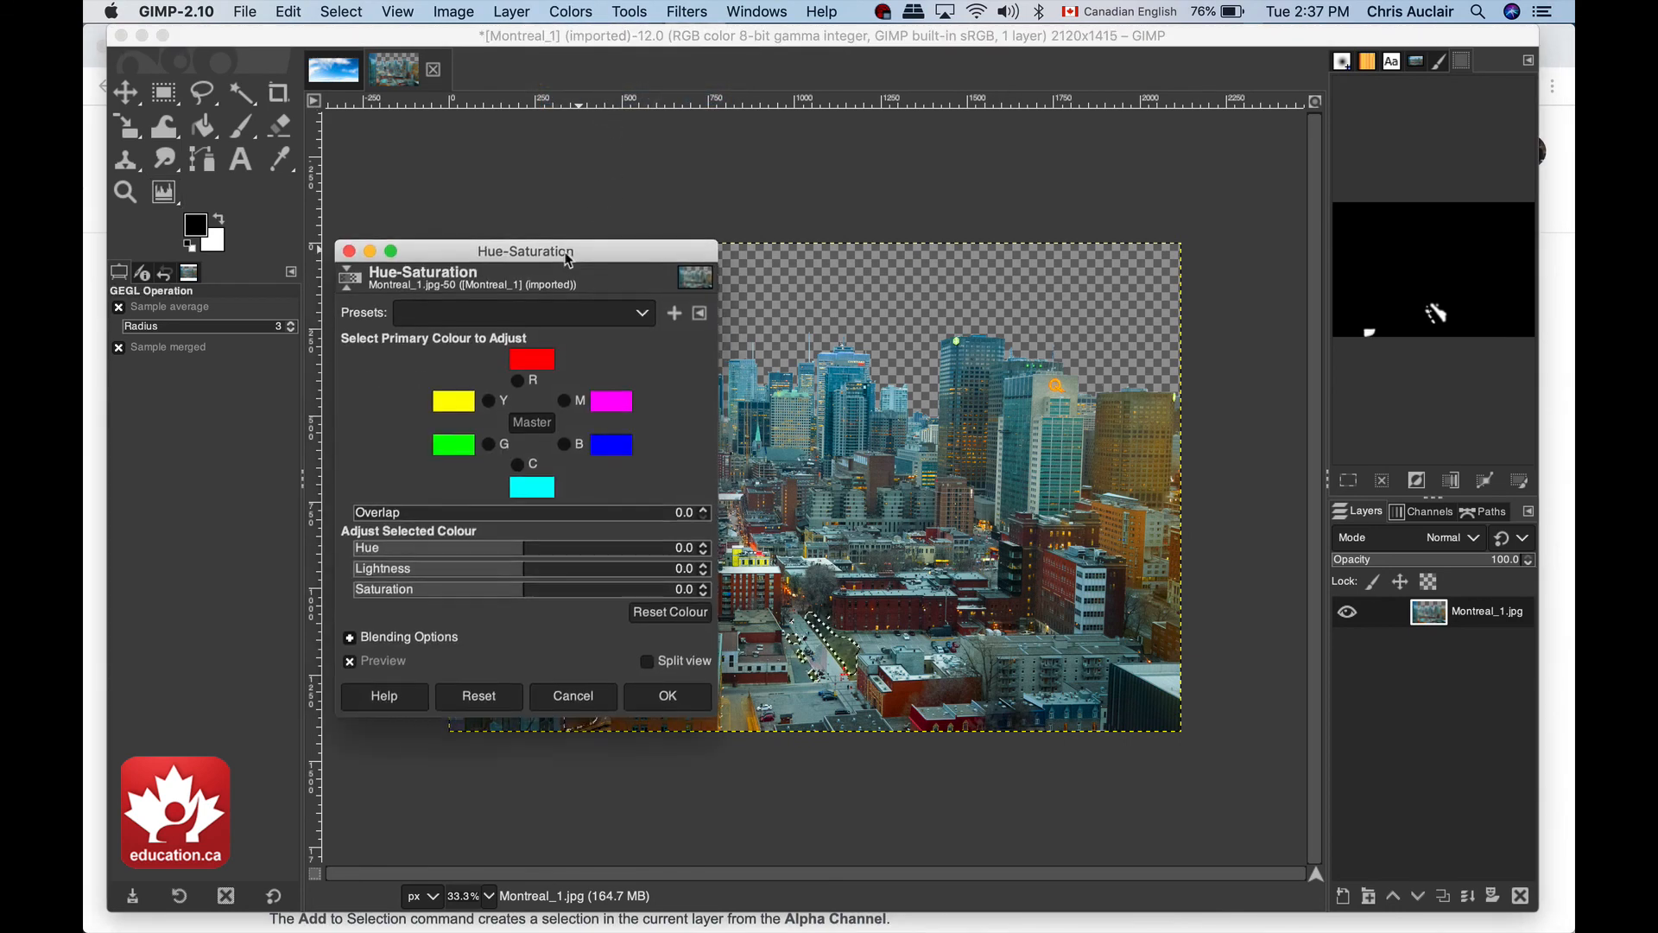
drag(569, 261, 545, 107)
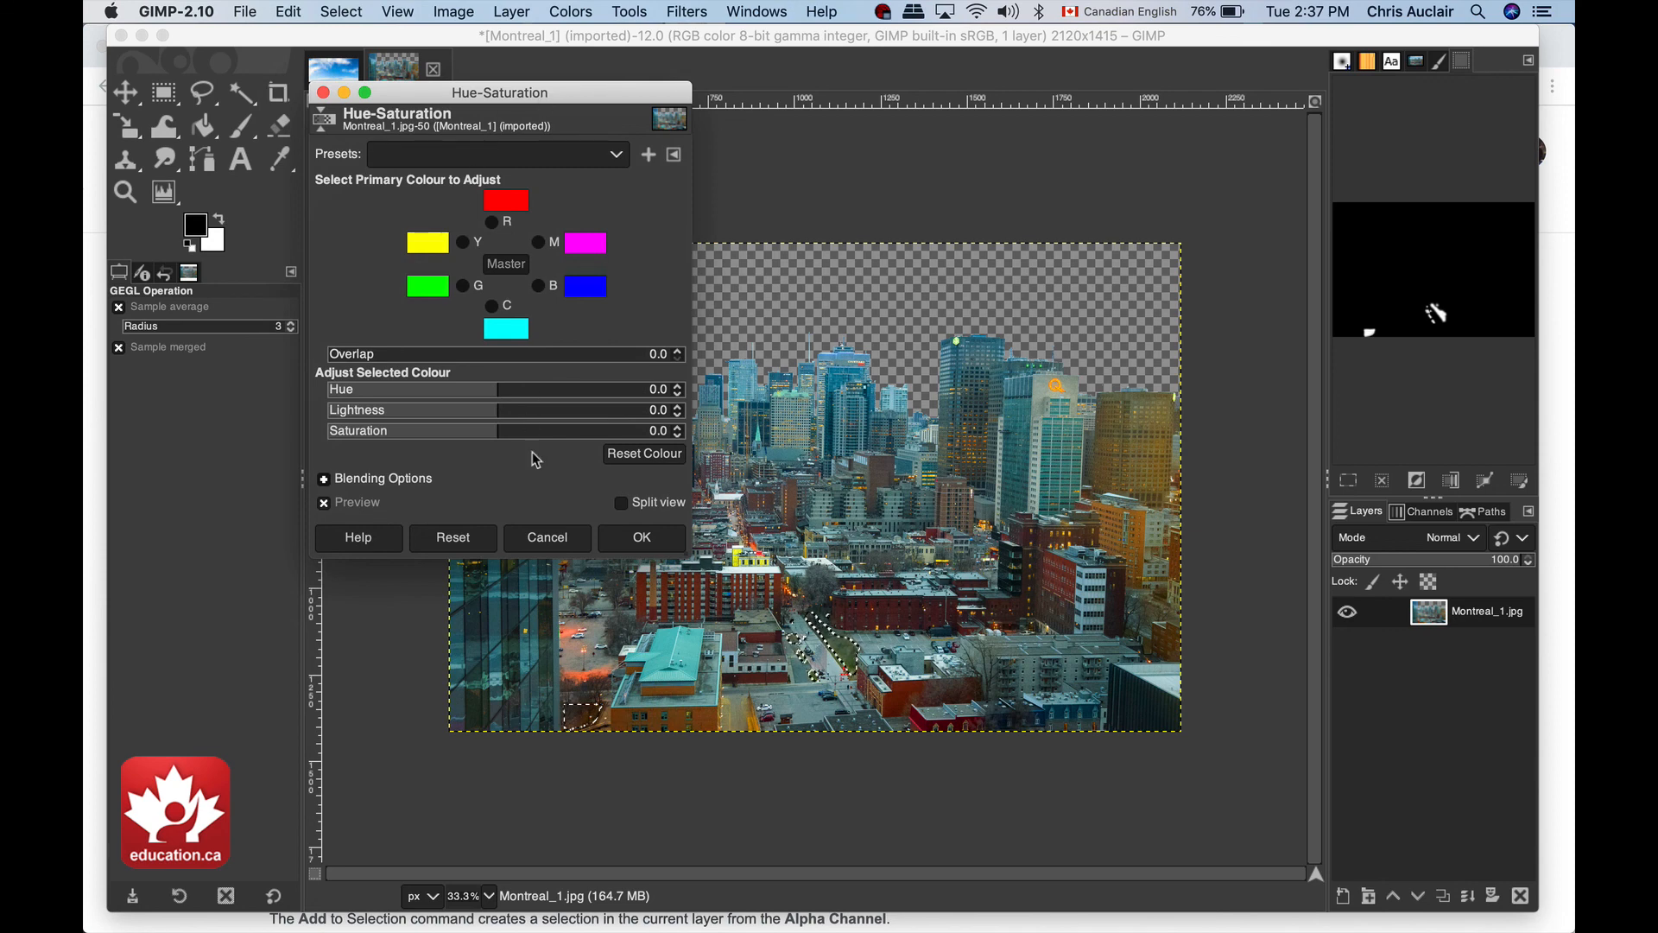
click(540, 551)
Apply a Hue-Saturation adjustment to the selected grass with the green saturation at 98.8.
scroll(713, 636, up, 2)
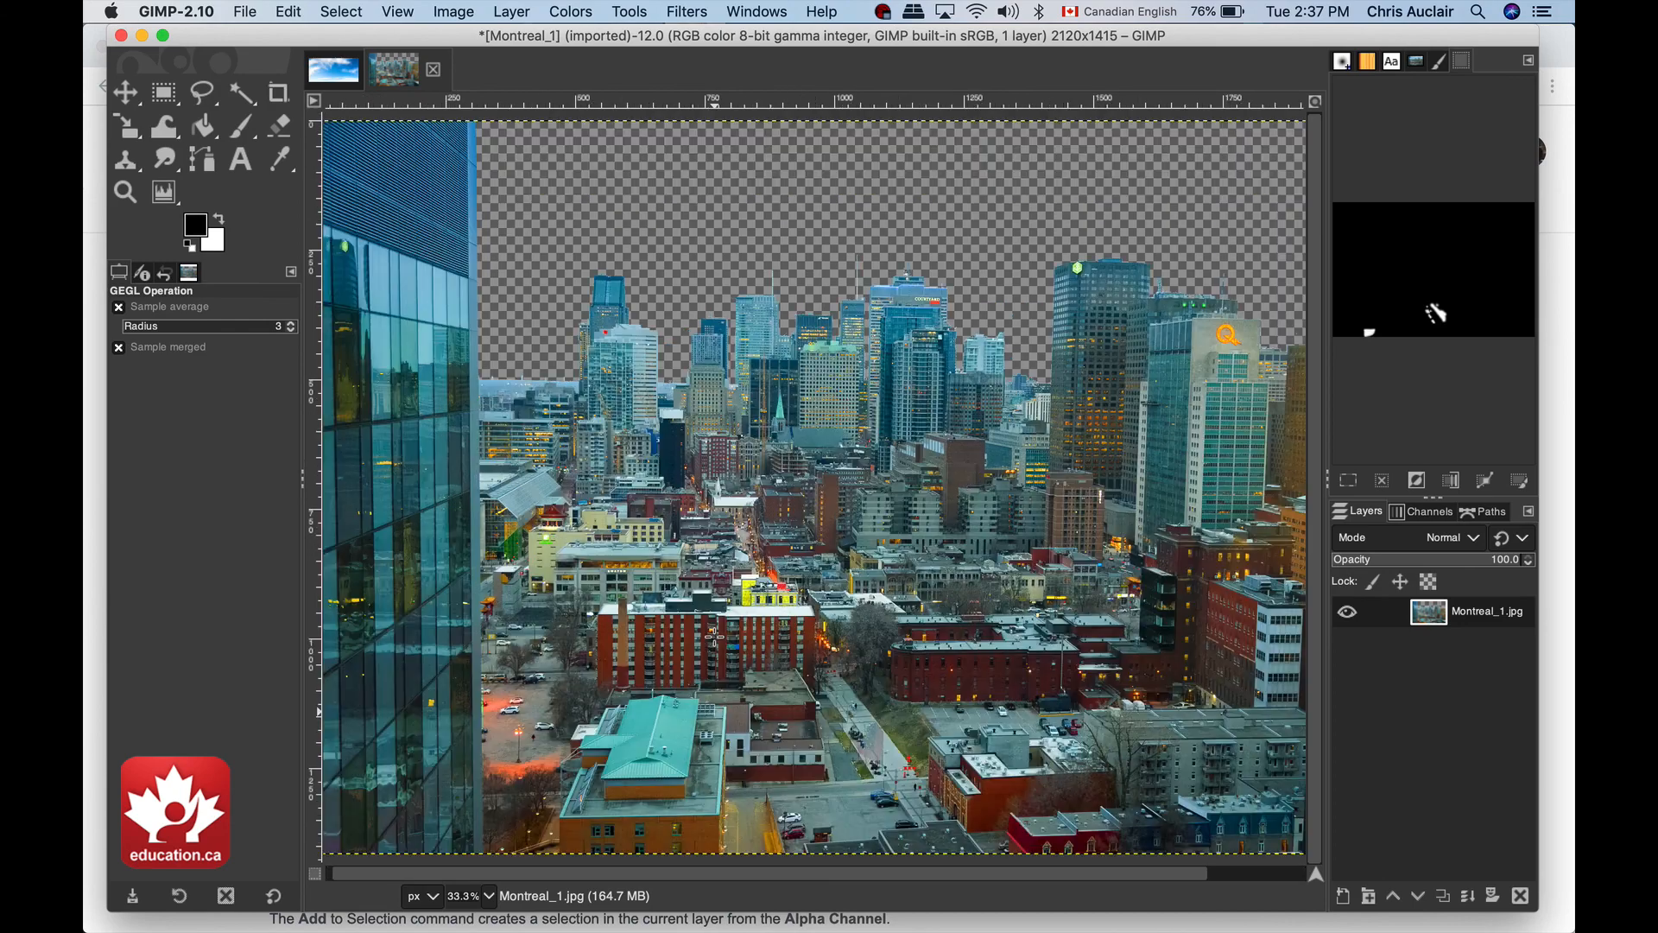
scroll(714, 637, up, 3)
scroll(714, 637, down, 5)
scroll(714, 637, right, 5)
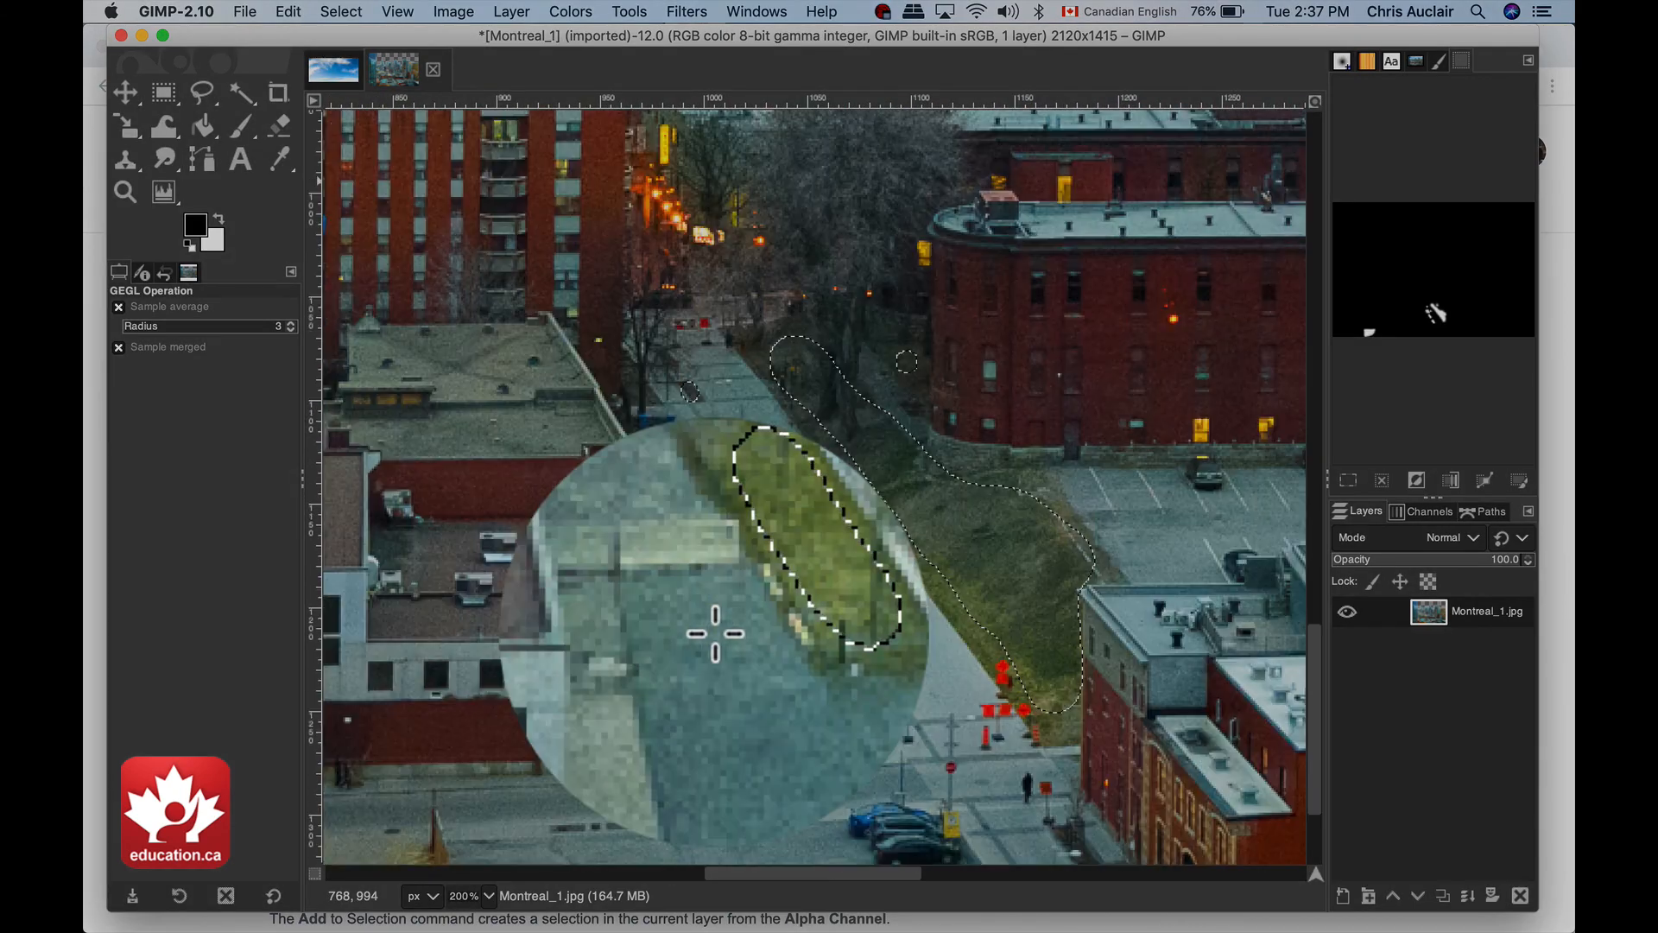
click(627, 11)
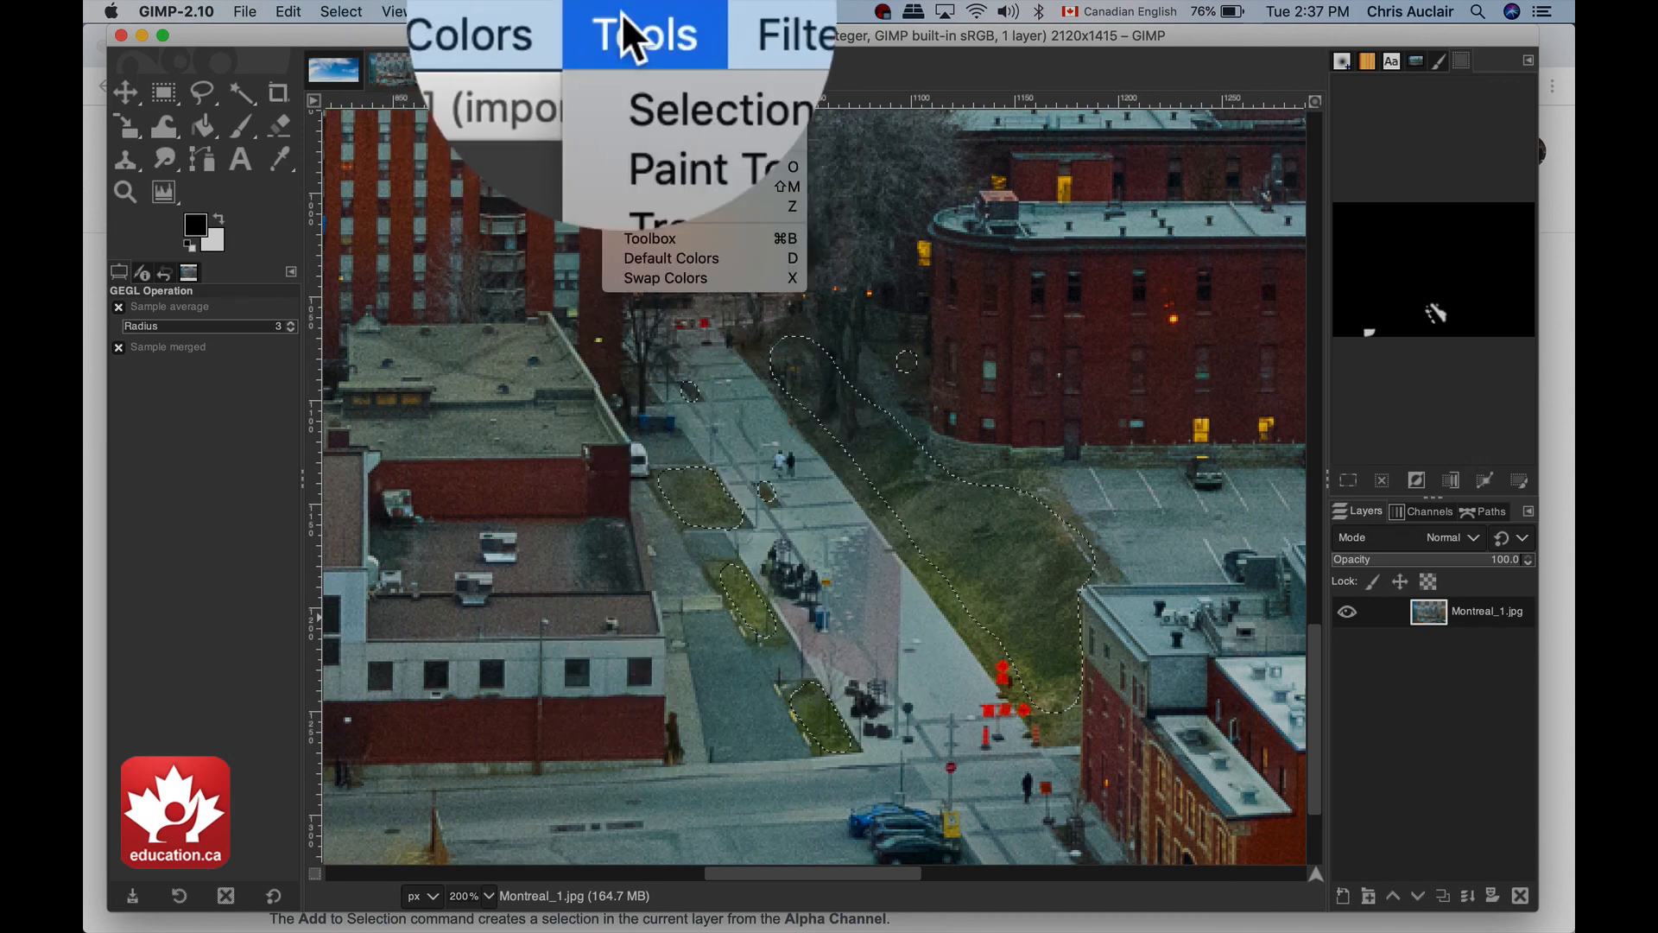
mouse_move(574, 11)
click(600, 90)
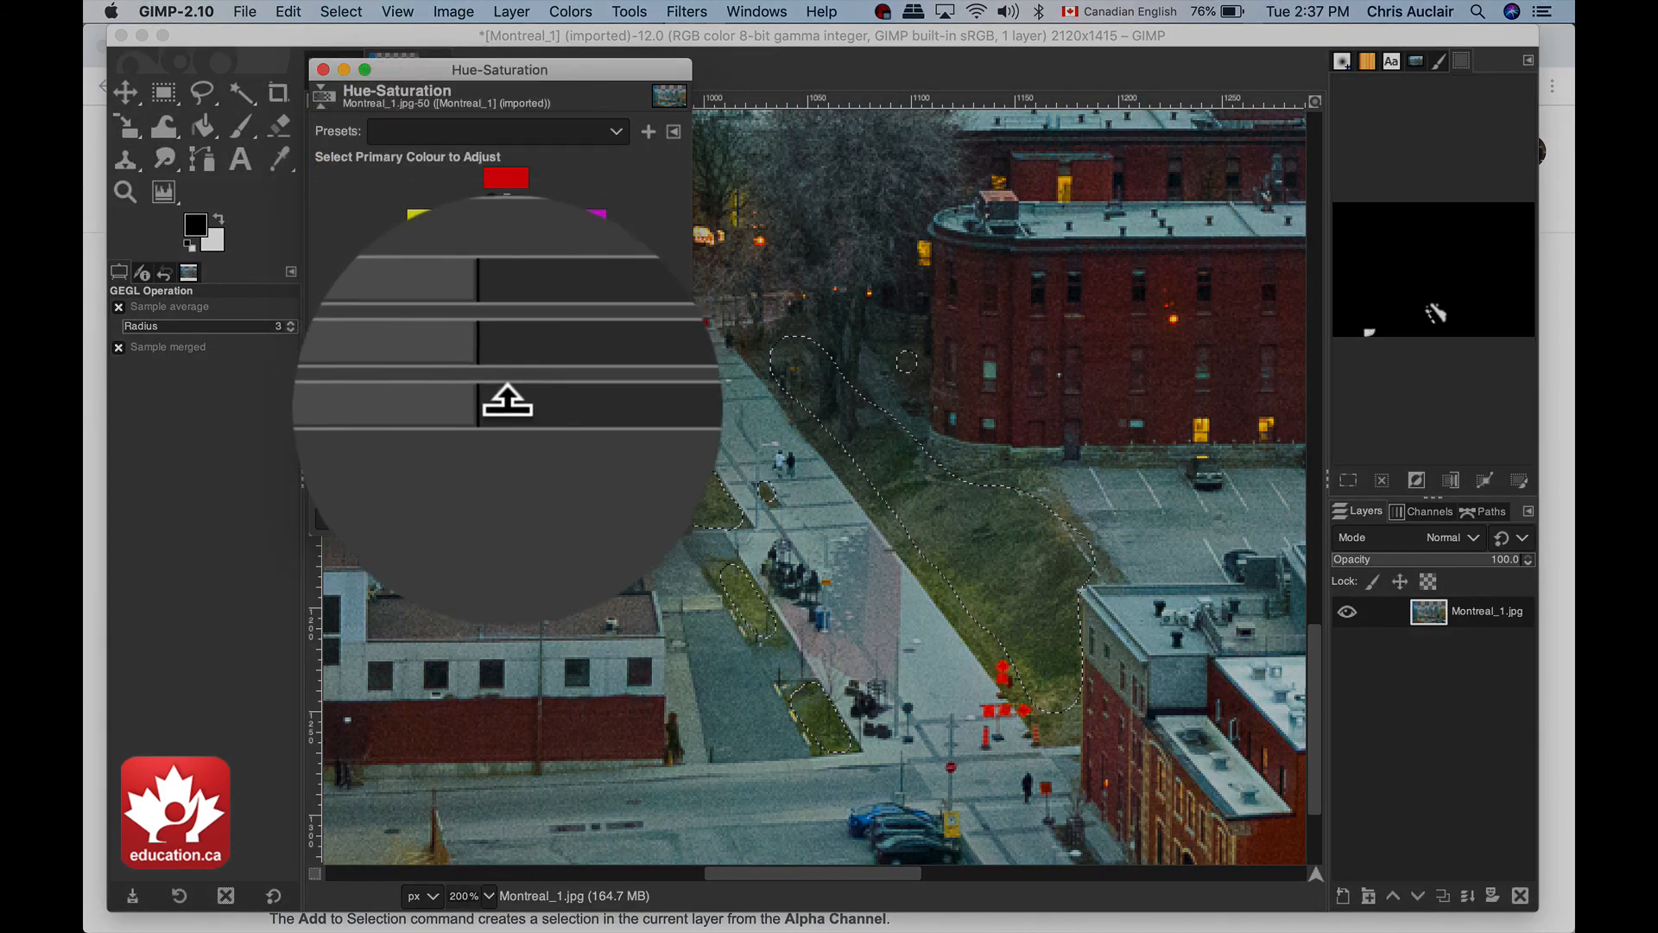
drag(507, 402, 564, 402)
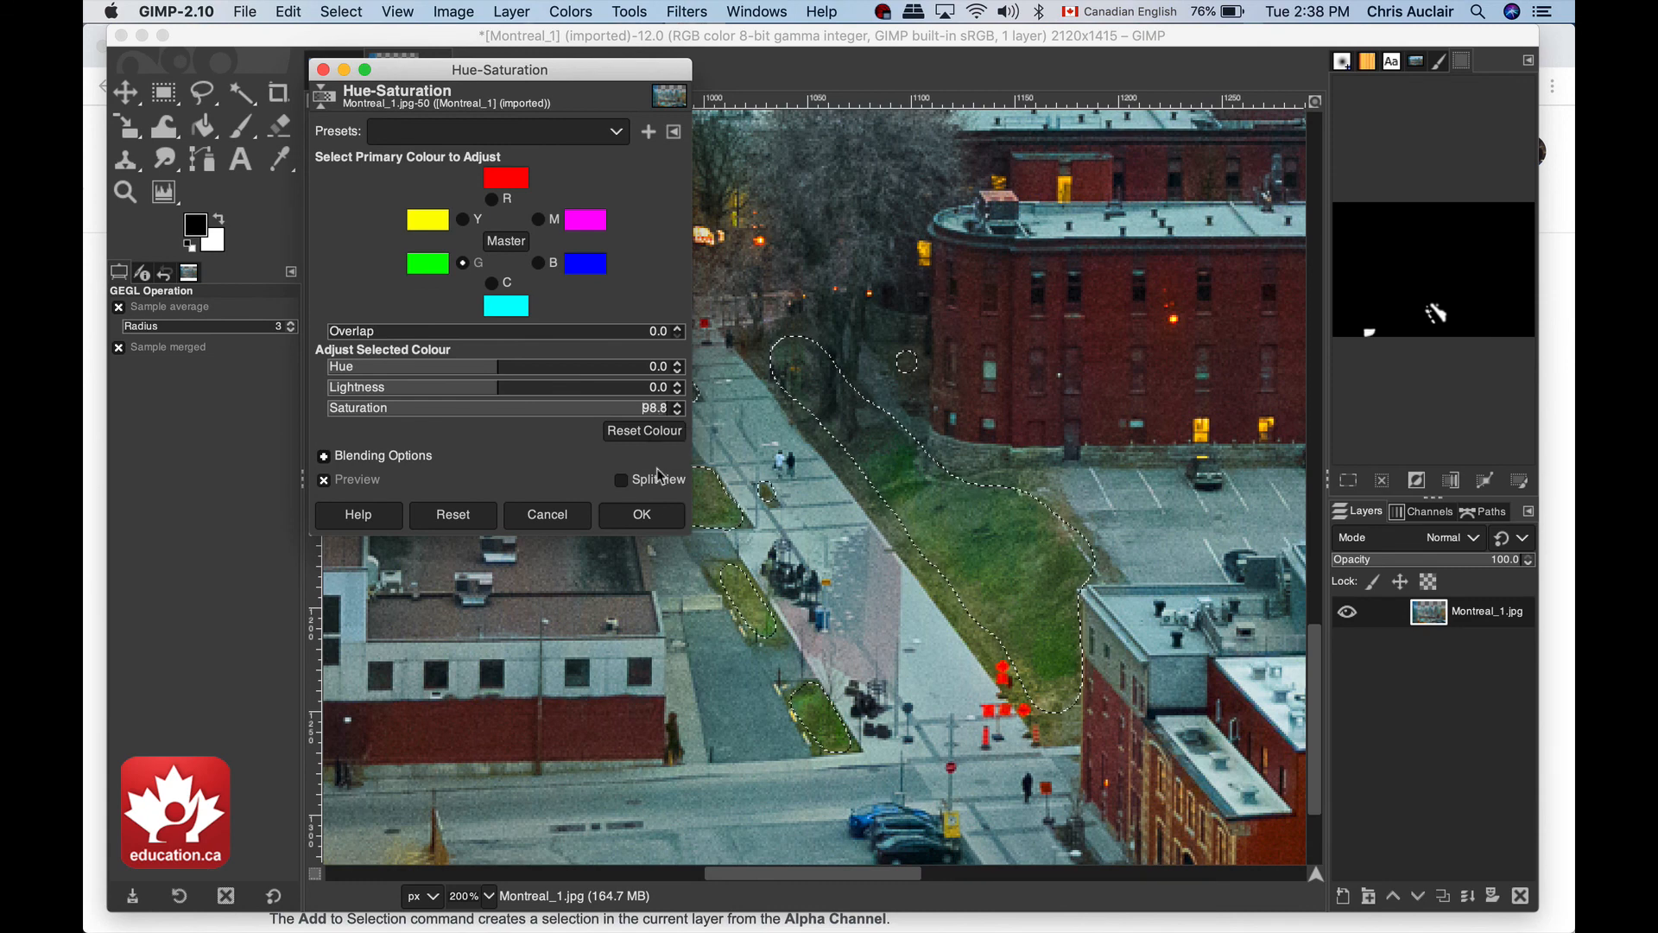
click(644, 514)
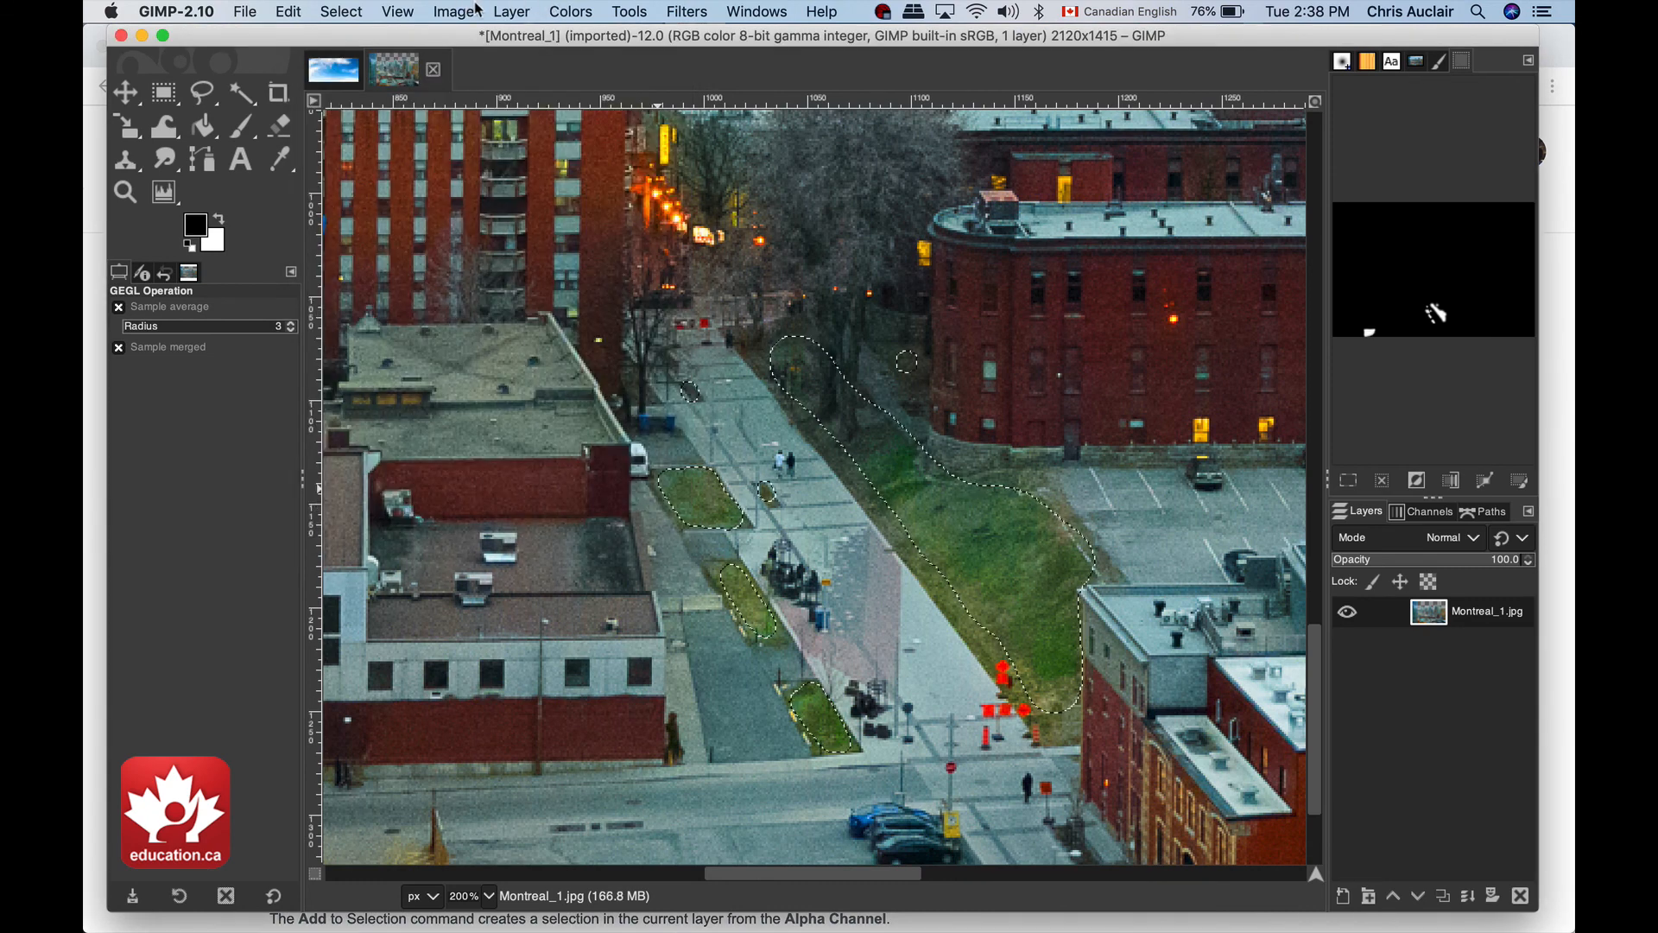
Apply a second Hue-Saturation adjustment to the selected grass with the green saturation at 41.8.
click(573, 15)
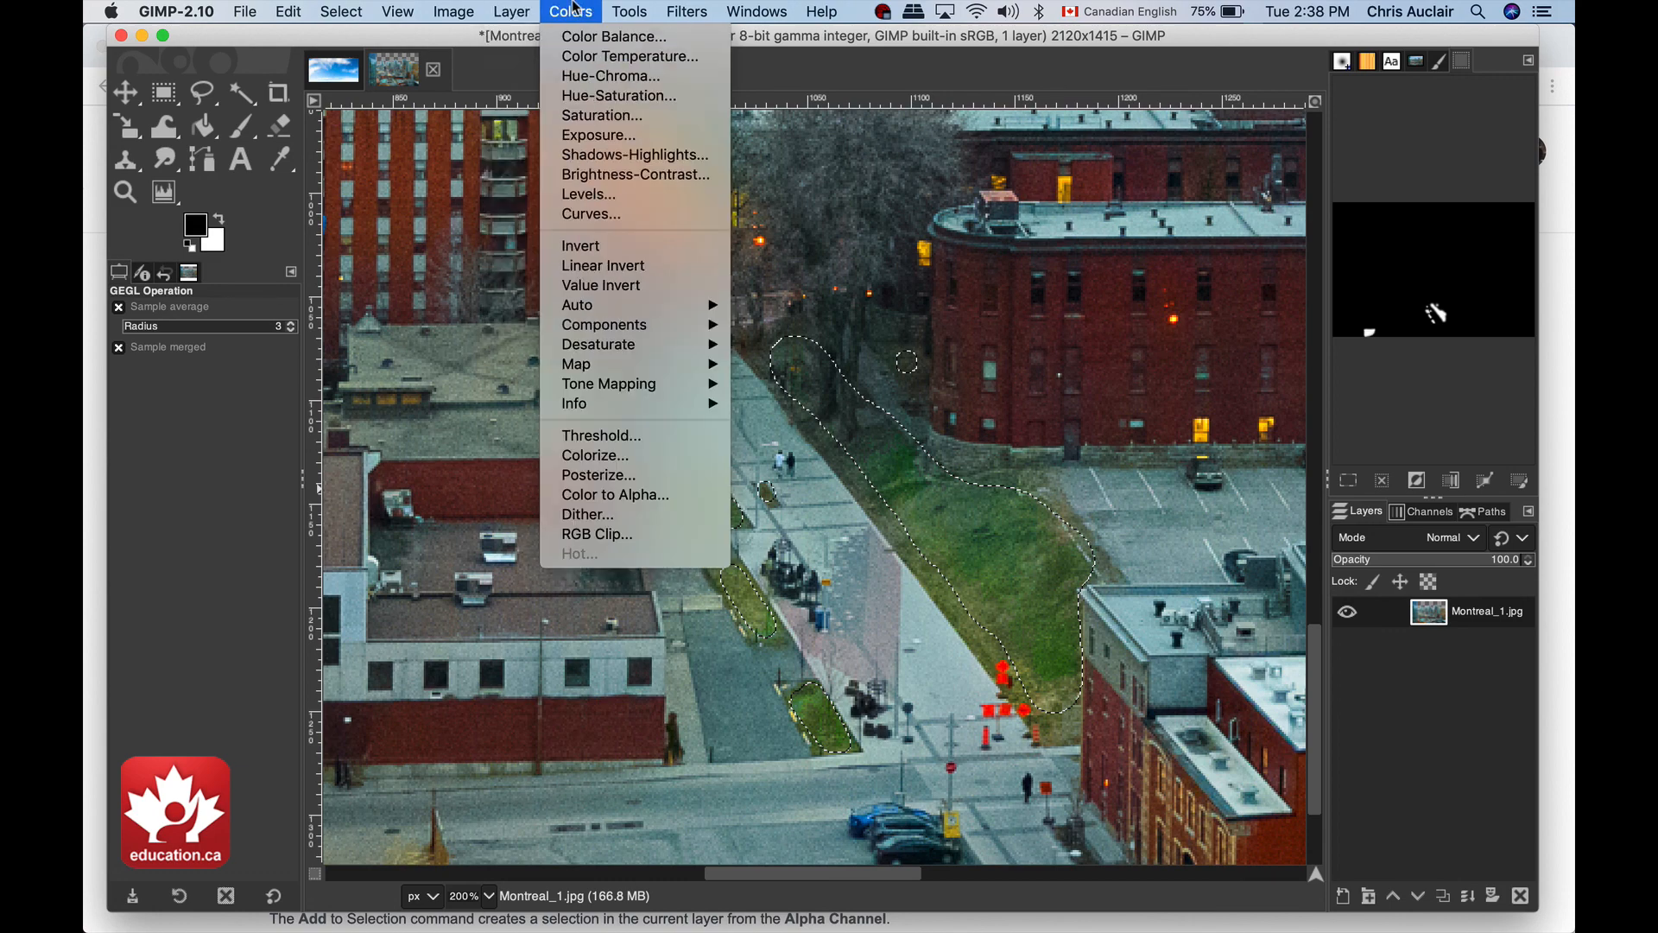
click(592, 96)
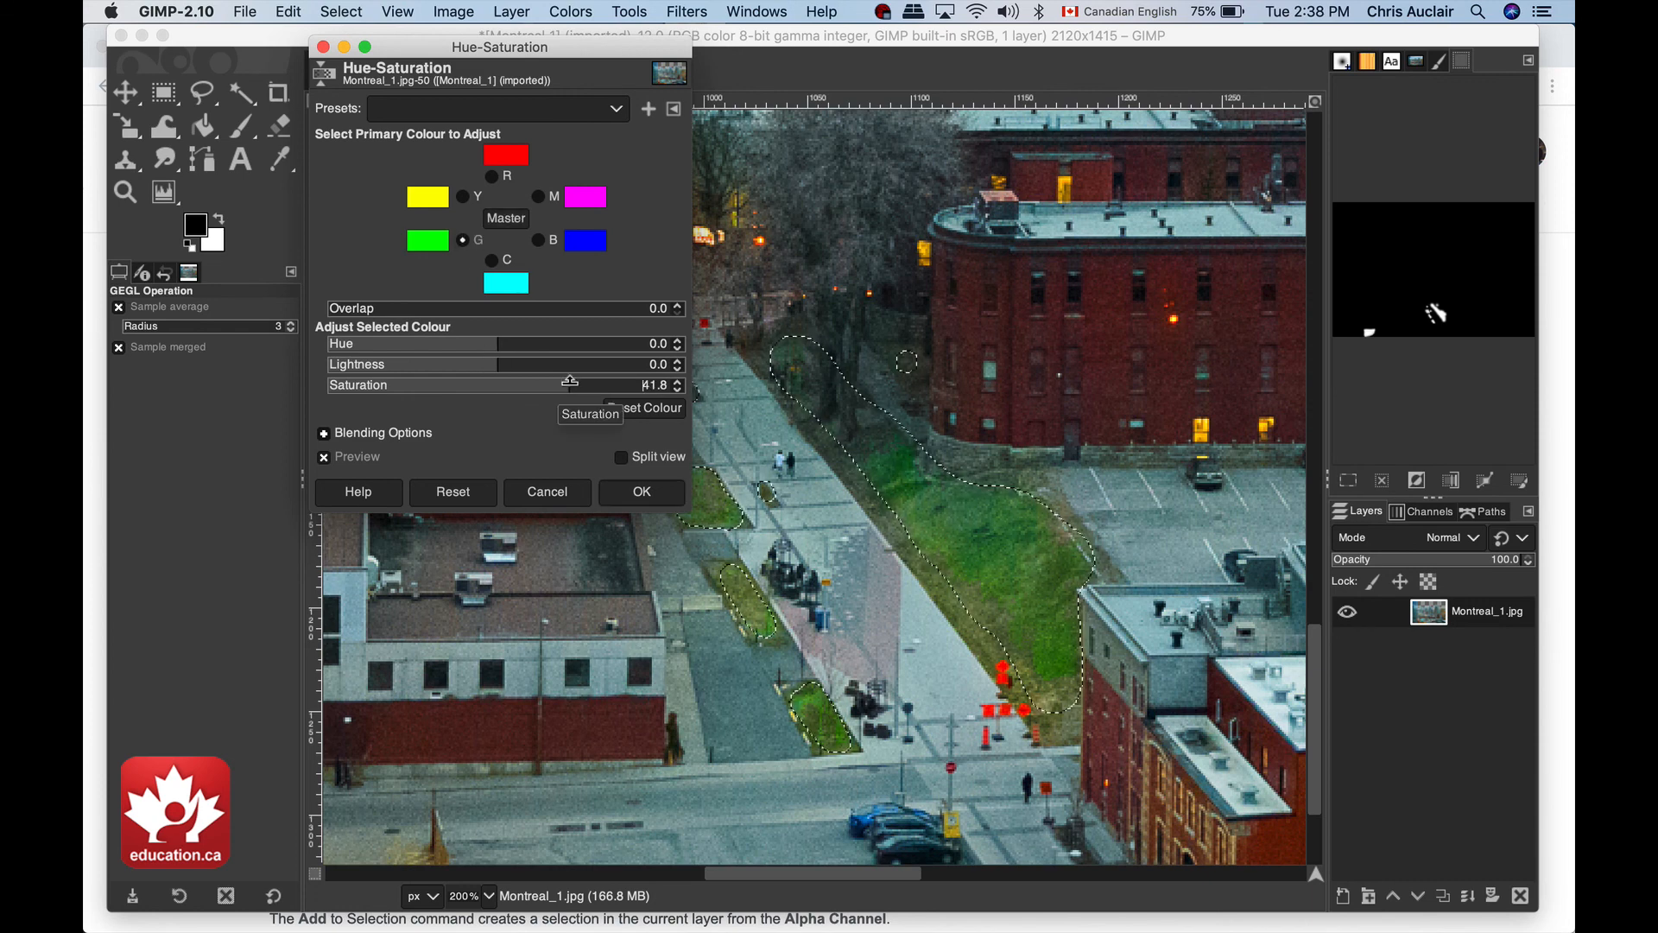
click(621, 492)
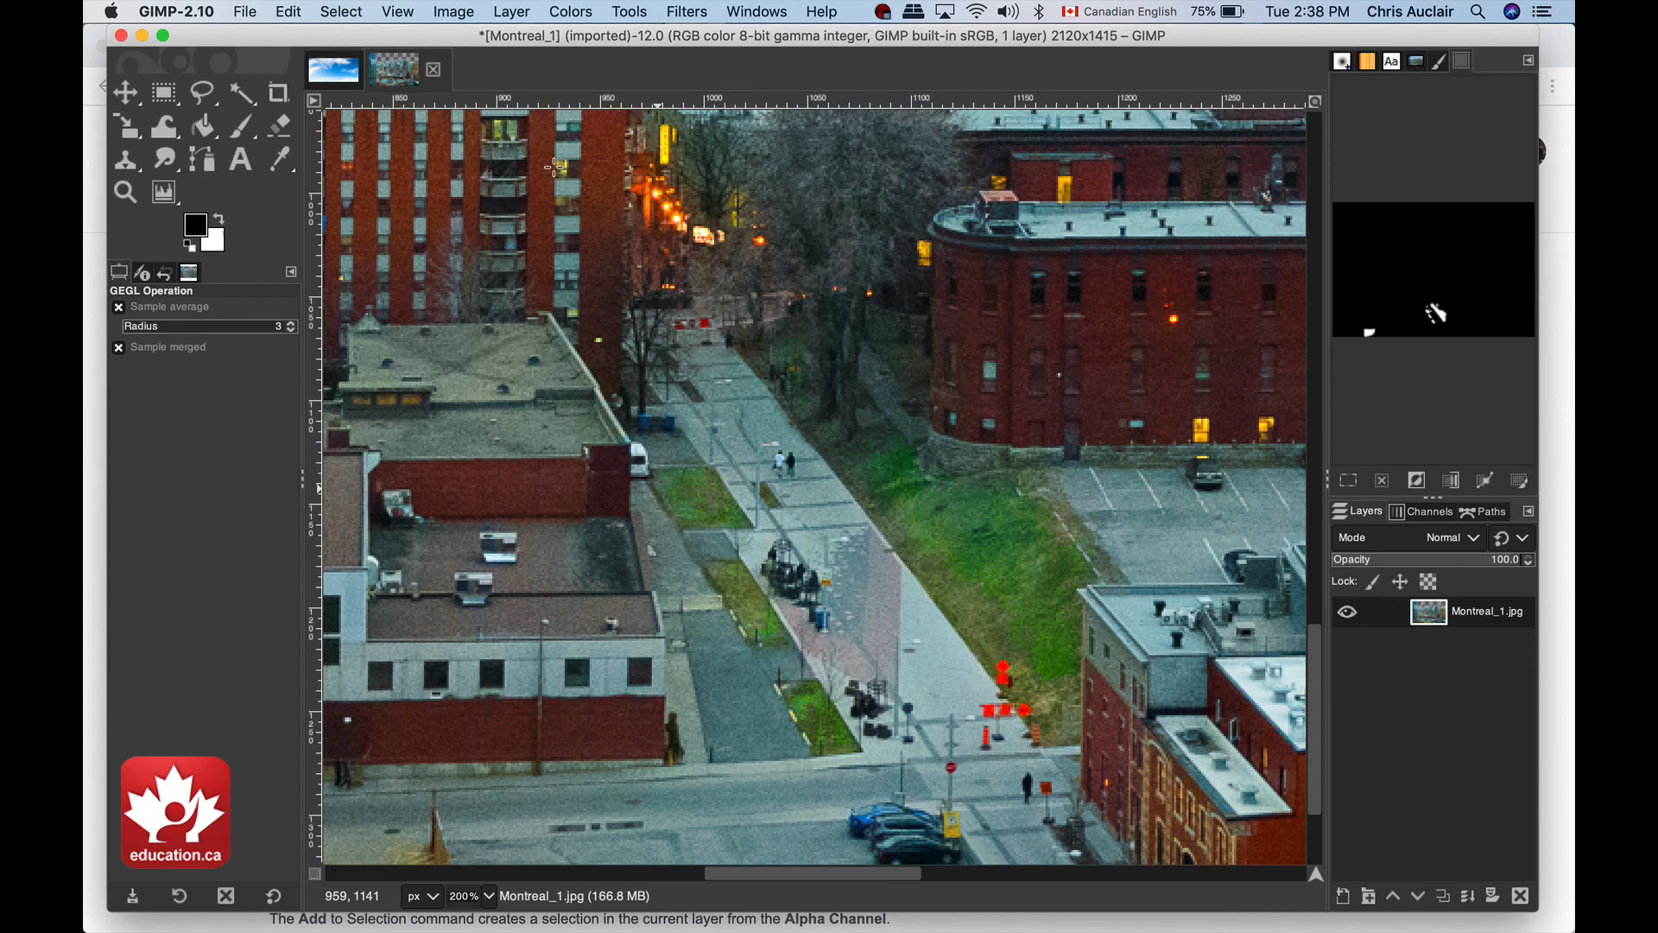
Adjust the magenta-green level of the selected grass in the midtones with Color Balance.
click(580, 11)
click(564, 40)
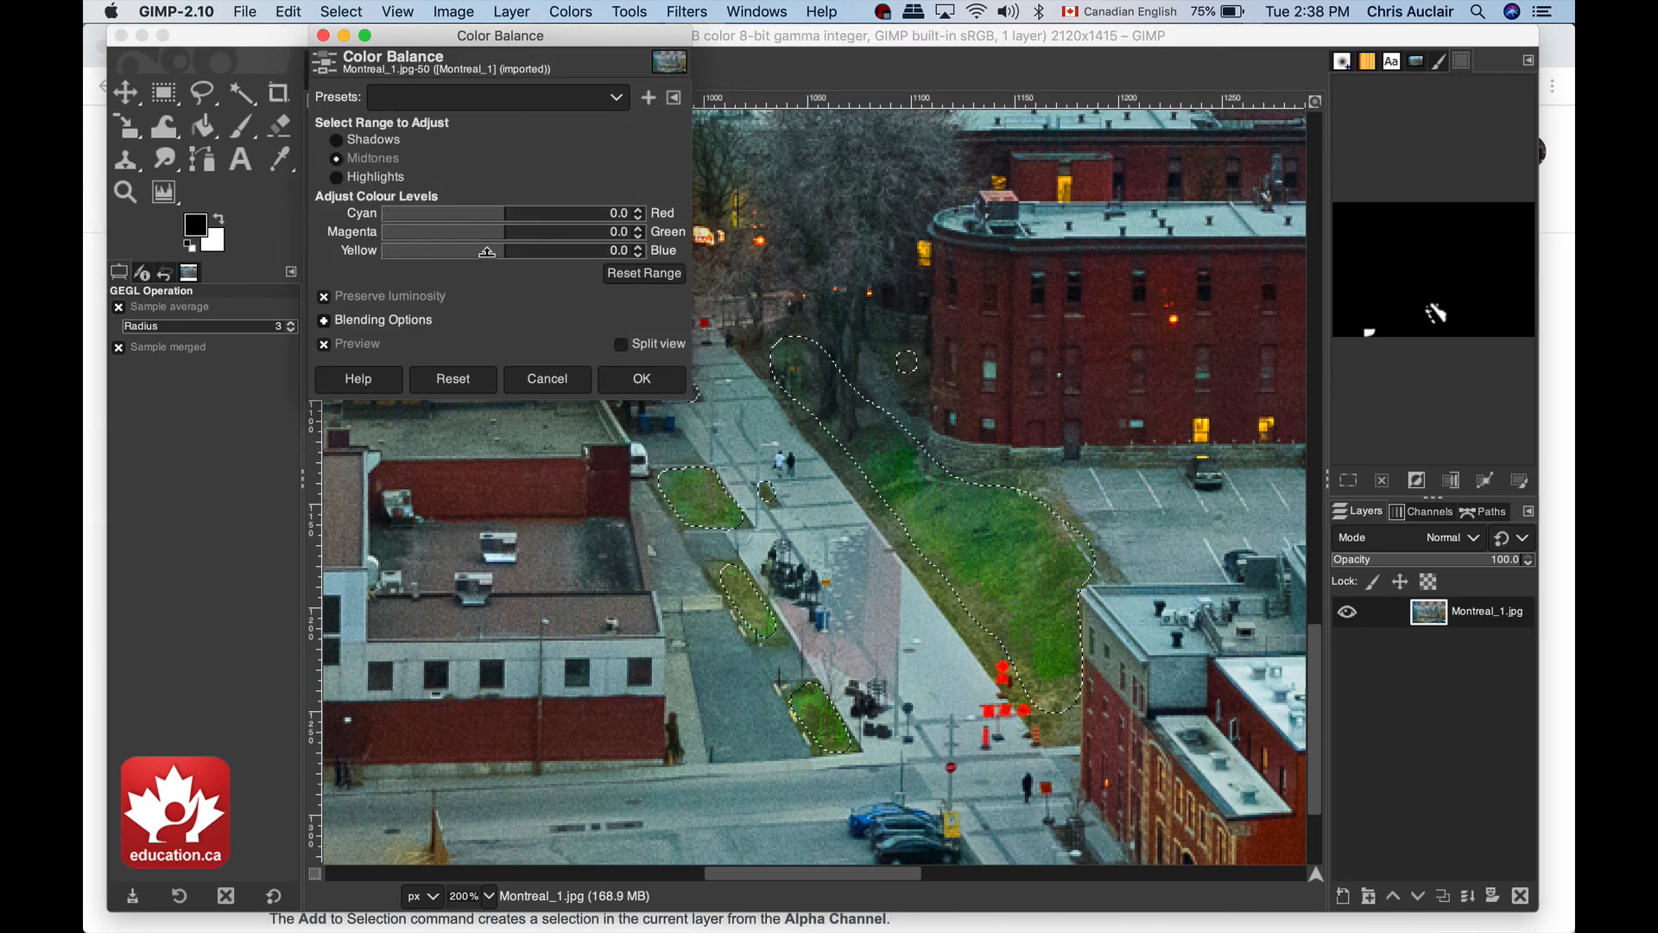
click(499, 232)
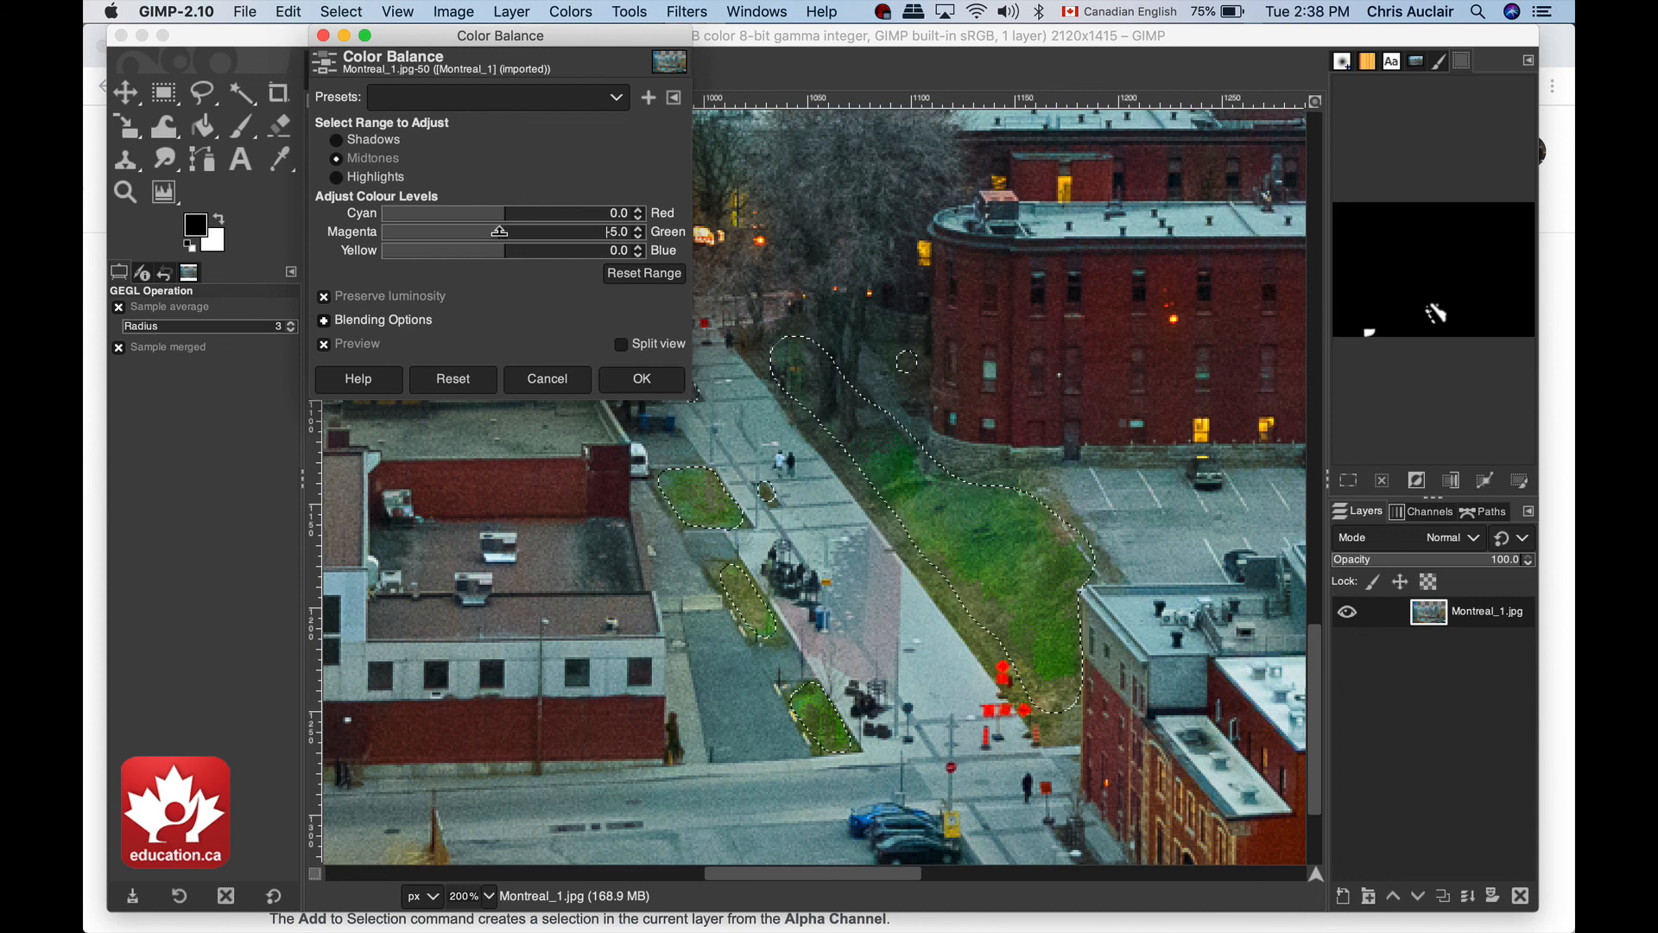
mouse_move(499, 232)
mouse_down()
mouse_move(578, 243)
mouse_move(505, 247)
mouse_up()
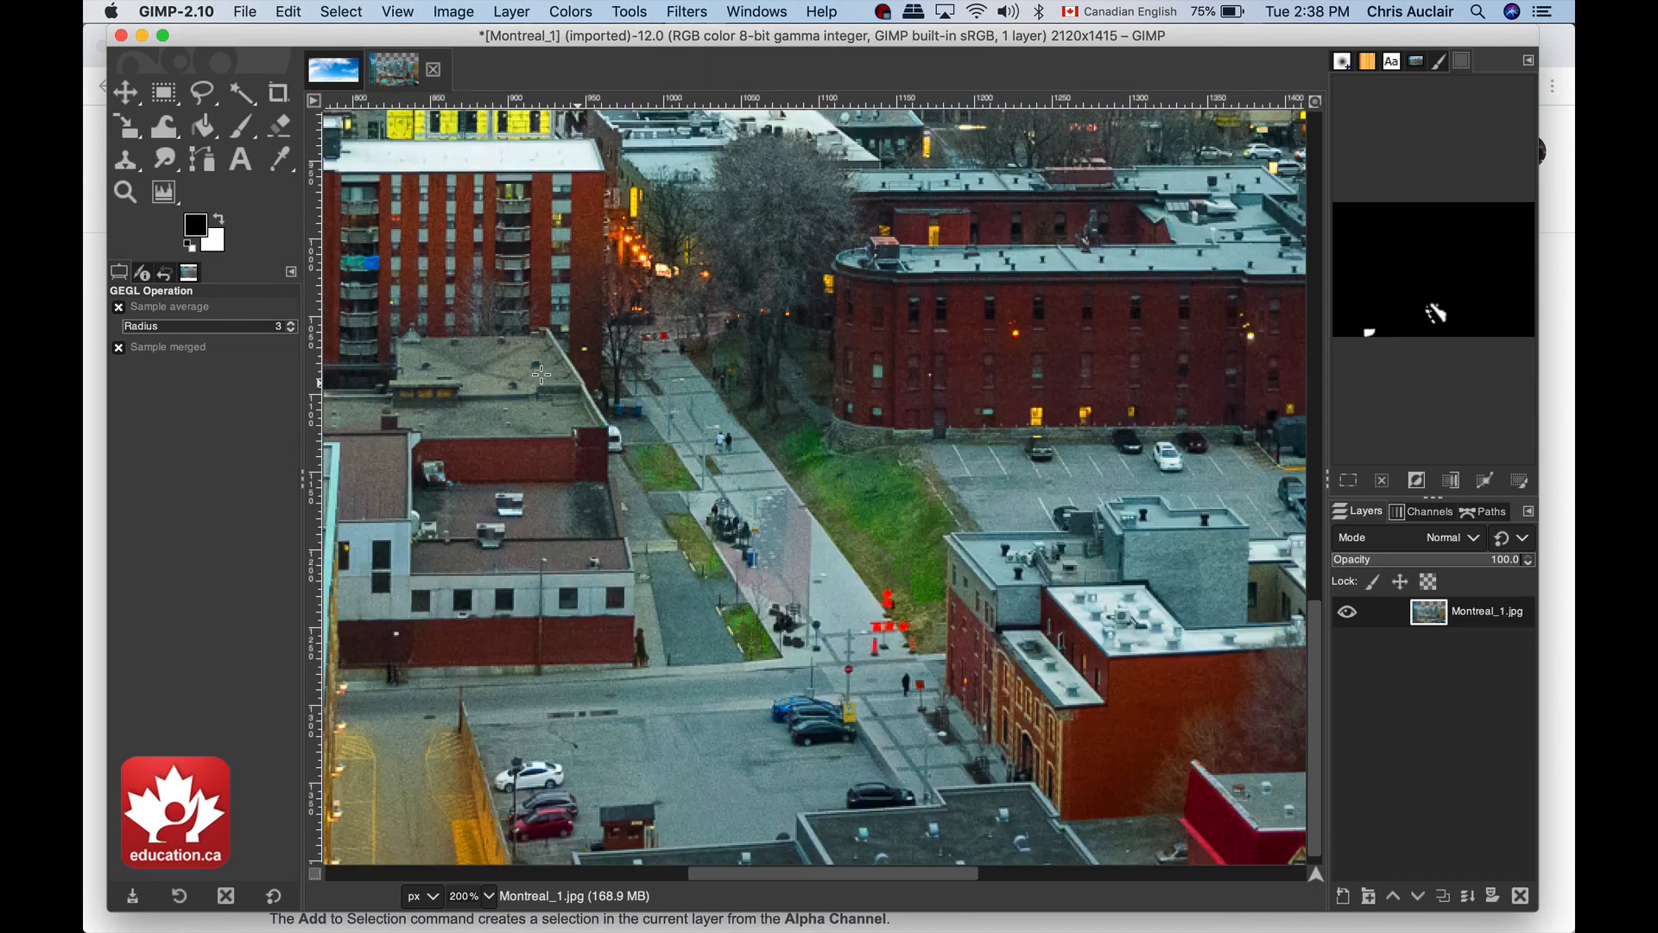
Copy the entire sky picture from the CloudCover.jpg image.
key(minus)
key(minus)
key(minus)
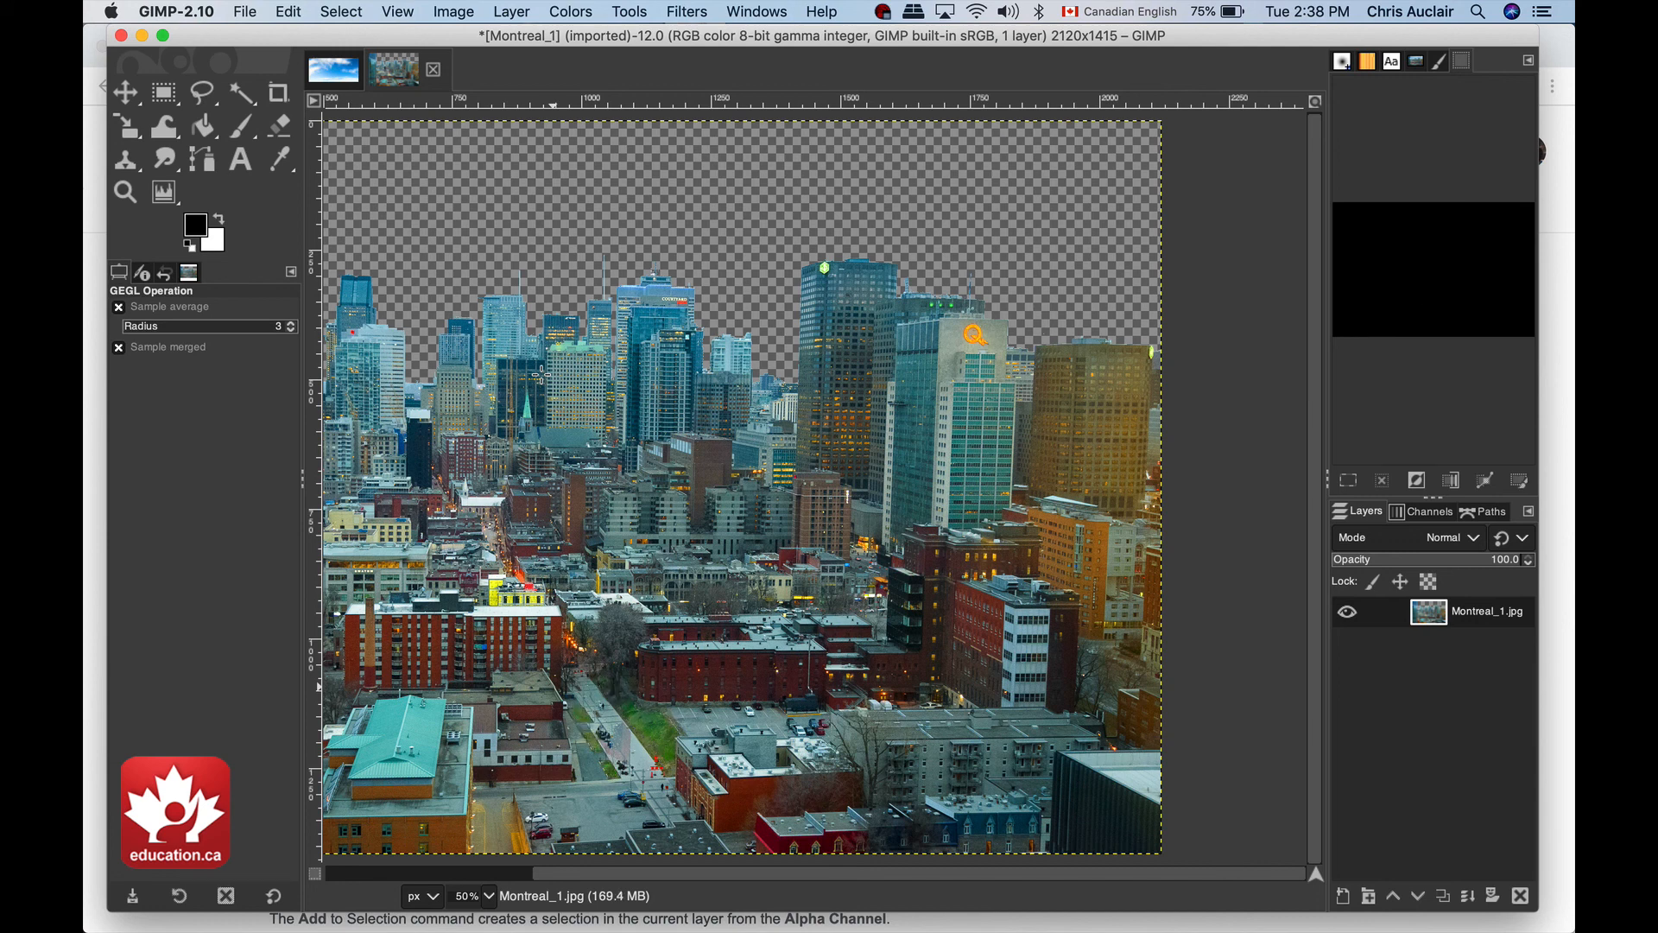
key(minus)
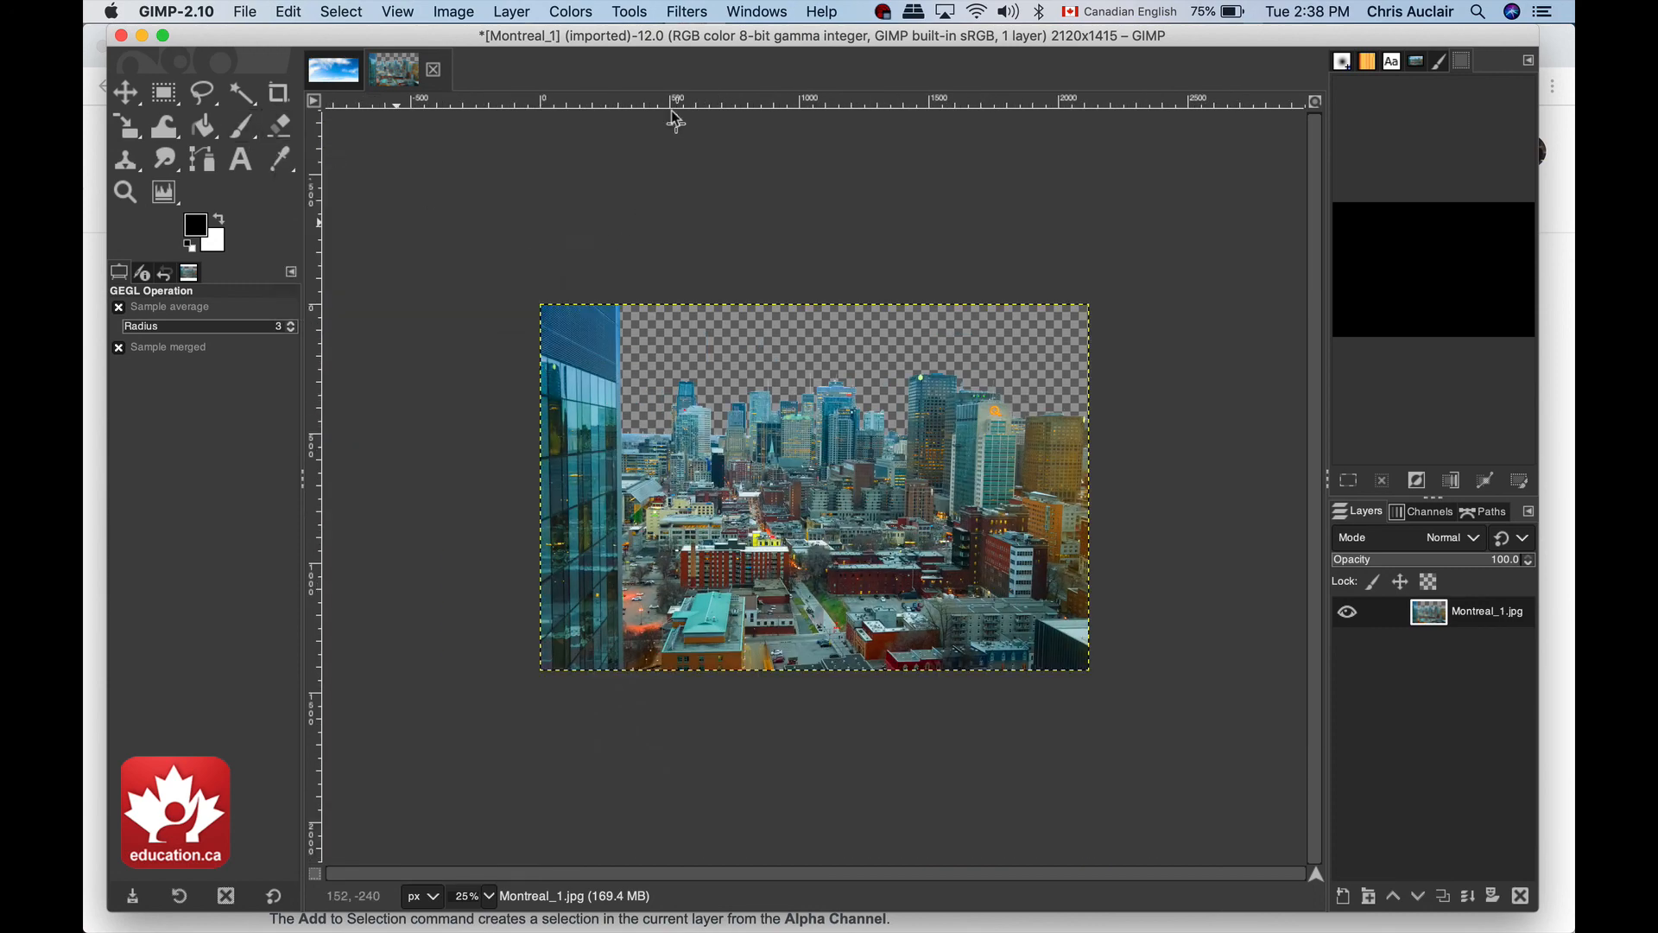
click(333, 71)
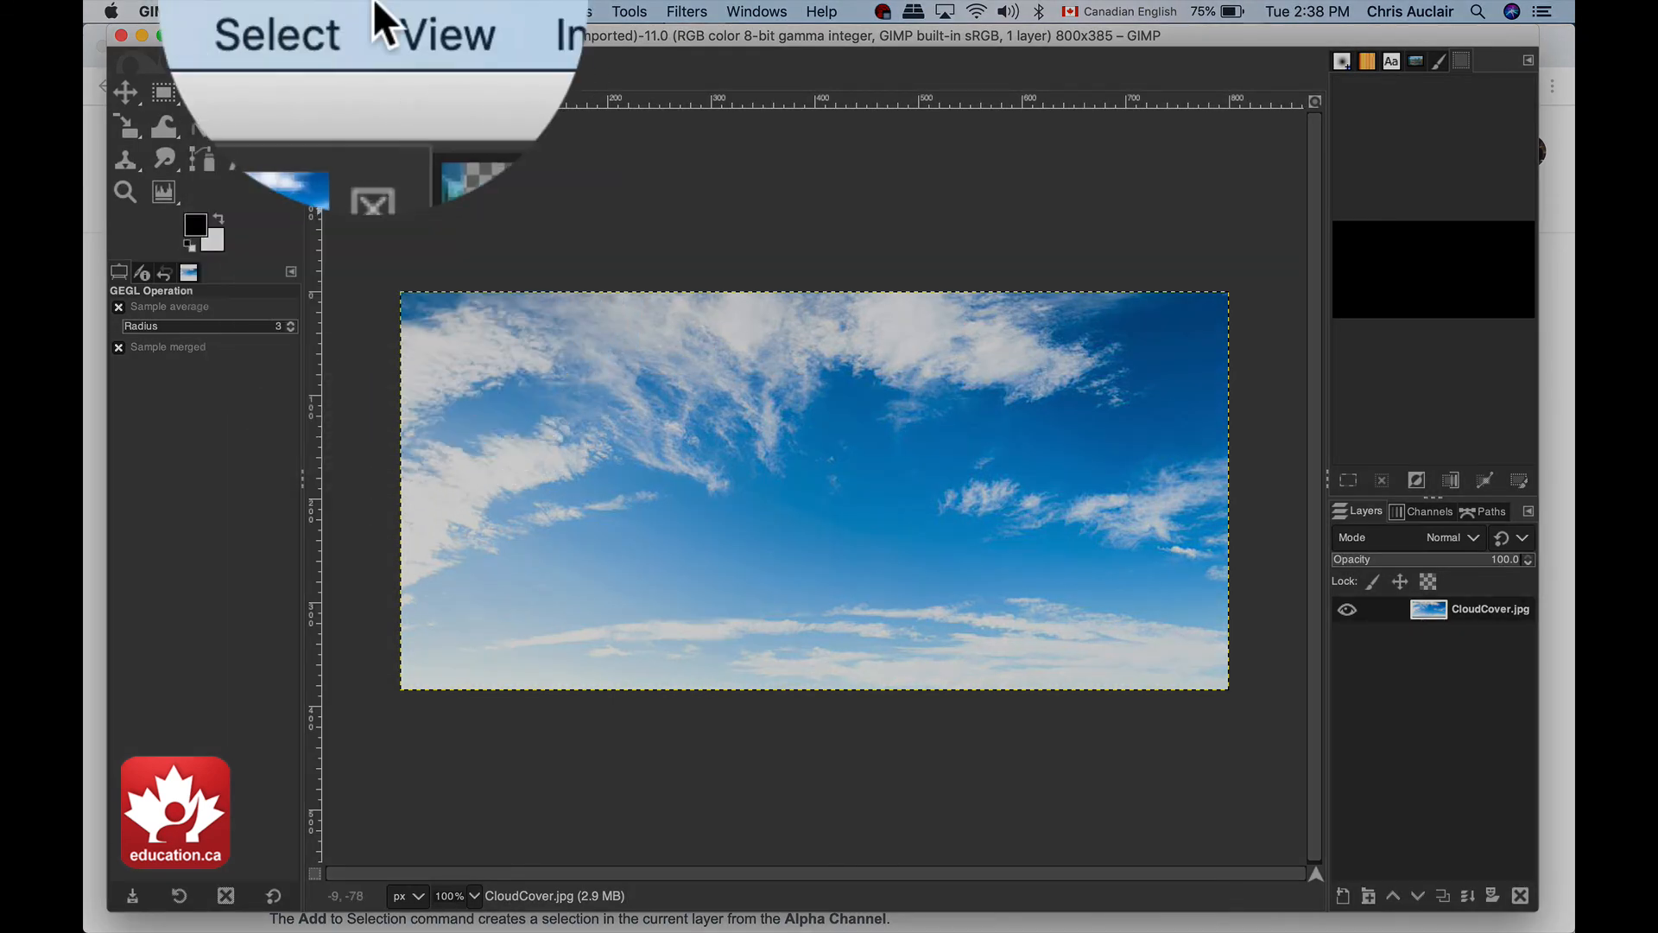
click(341, 11)
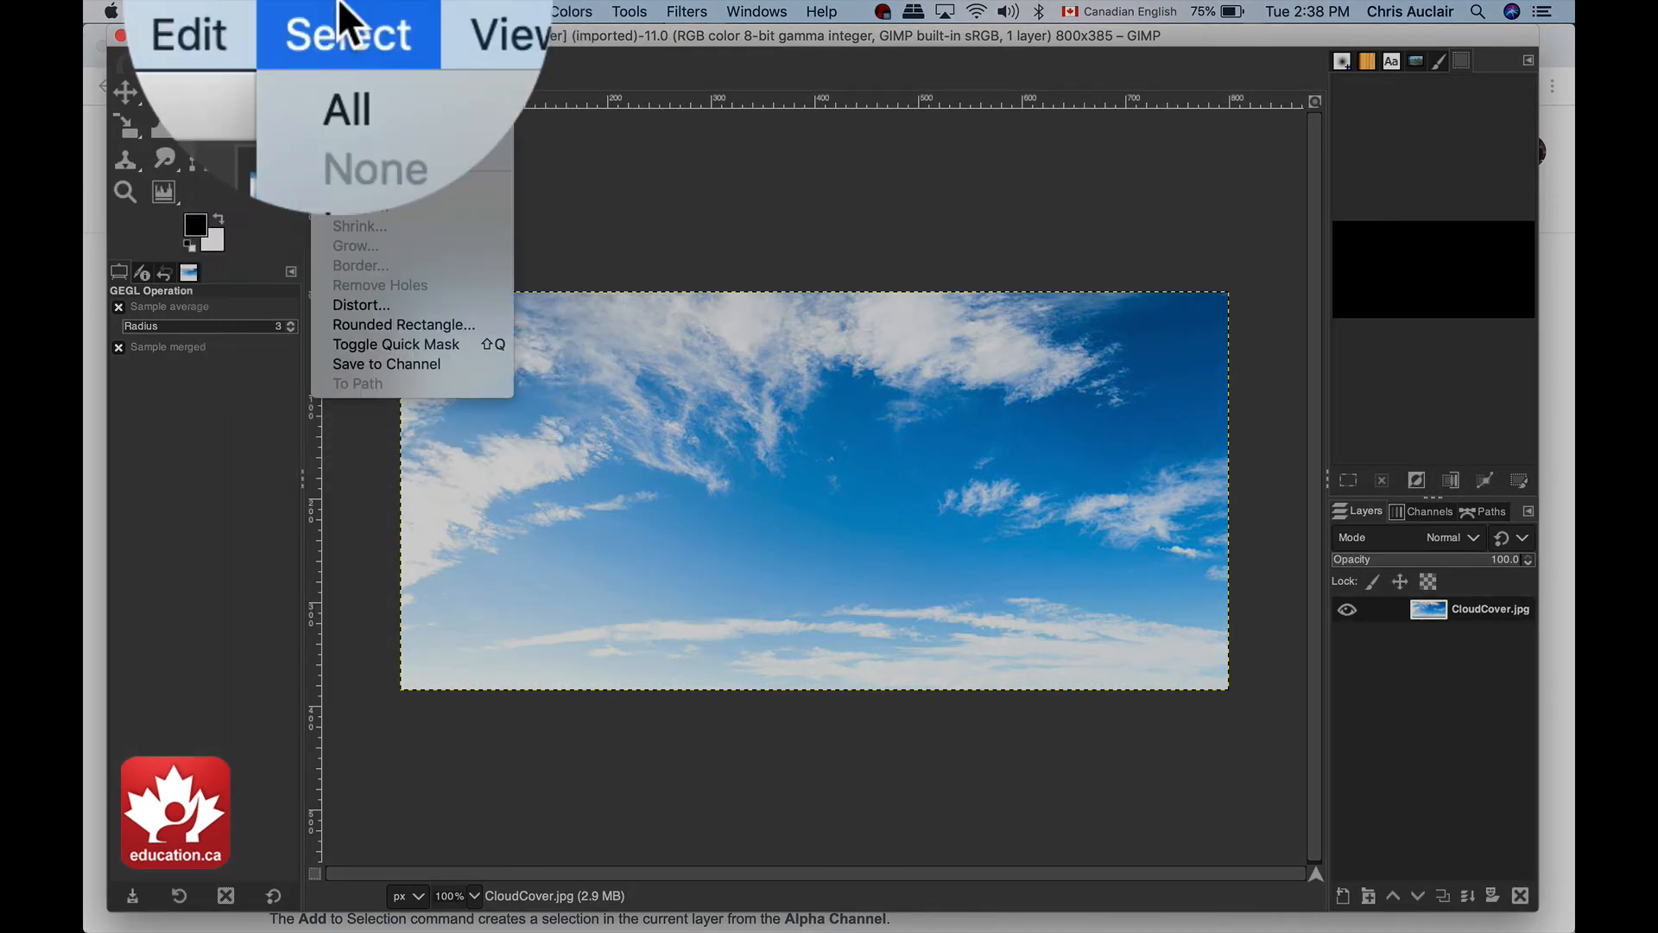
click(340, 95)
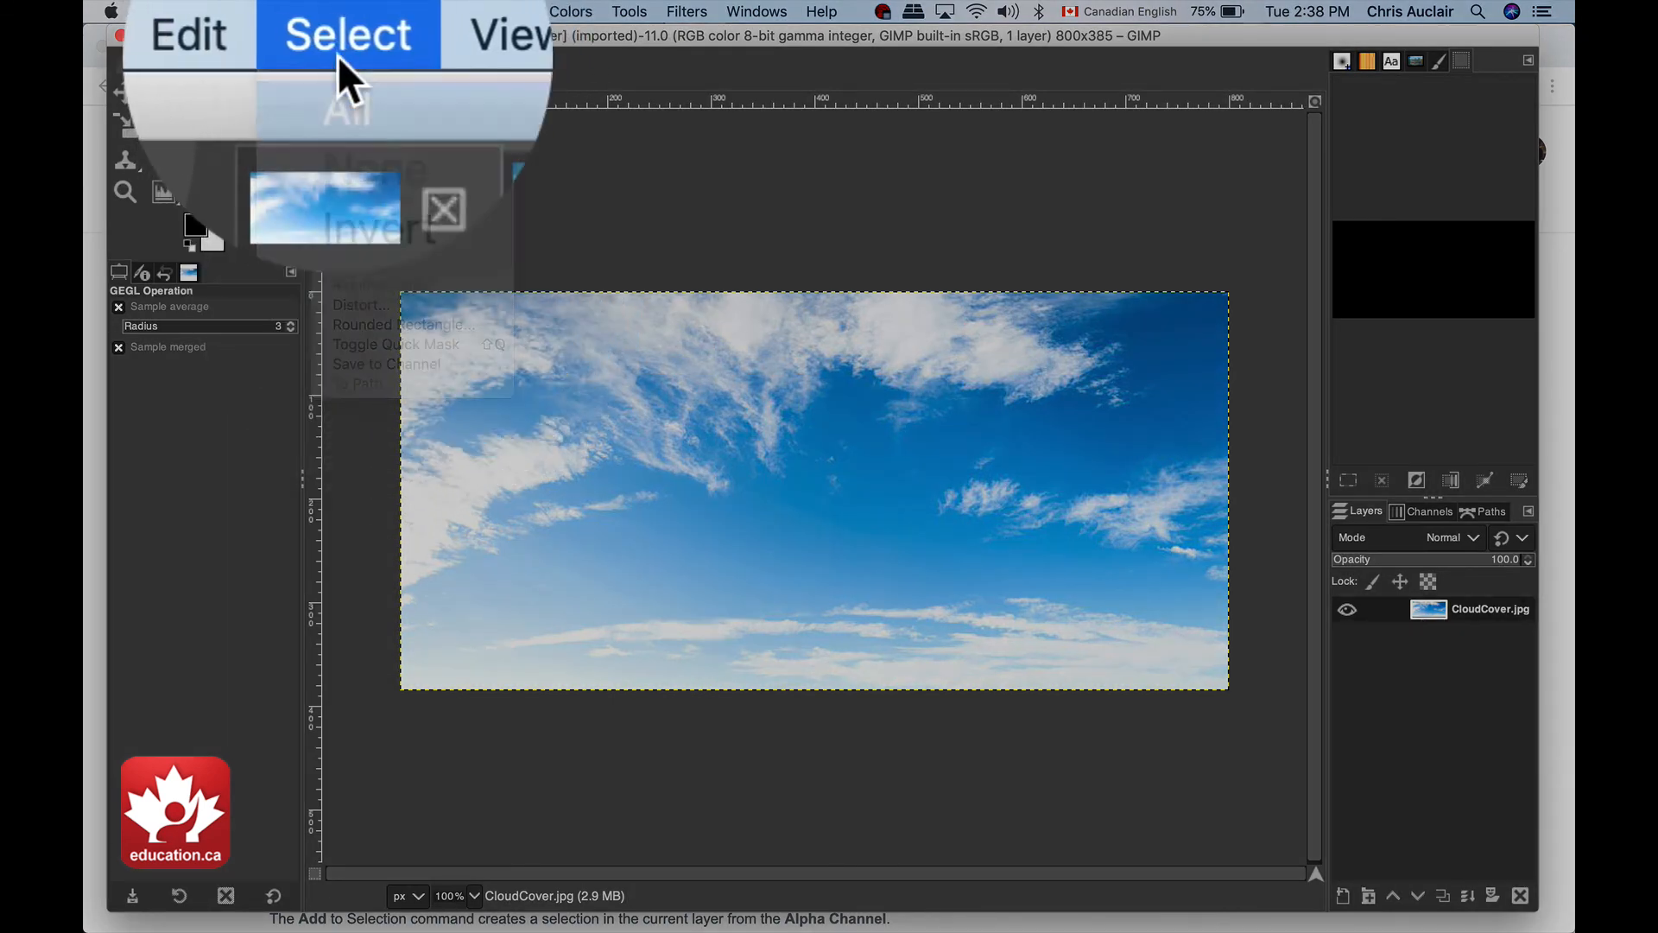
click(303, 10)
click(302, 114)
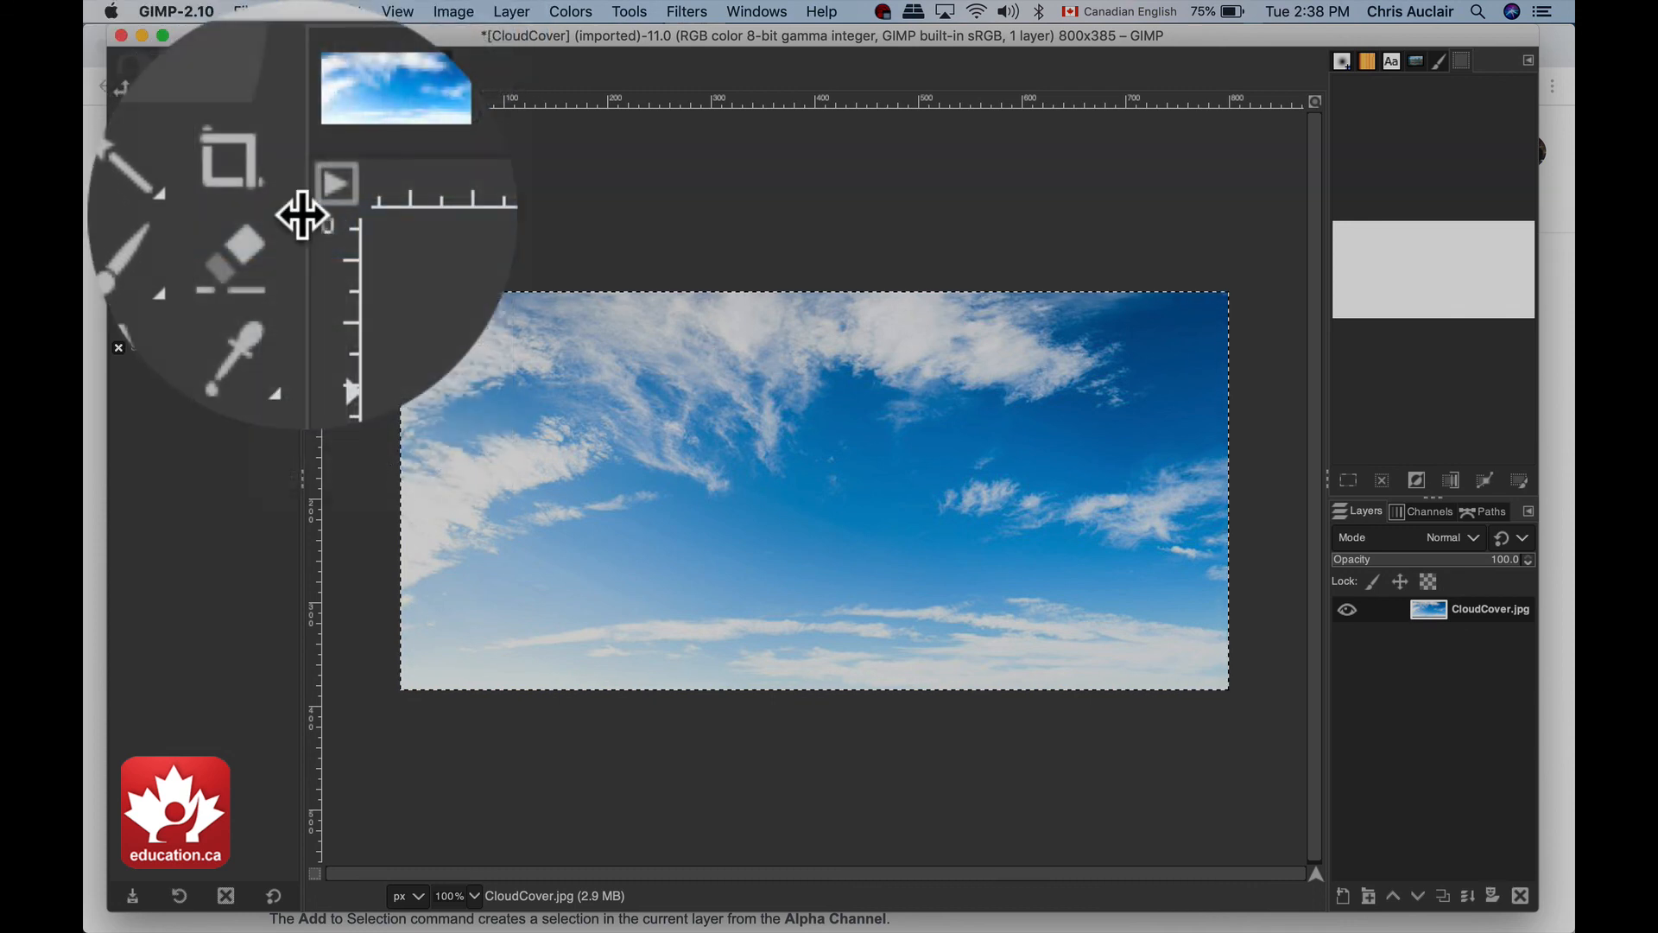
Paste the copied sky into the Montreal photo as a new layer and move it beside the glass tower at the photo's upper edge.
click(419, 71)
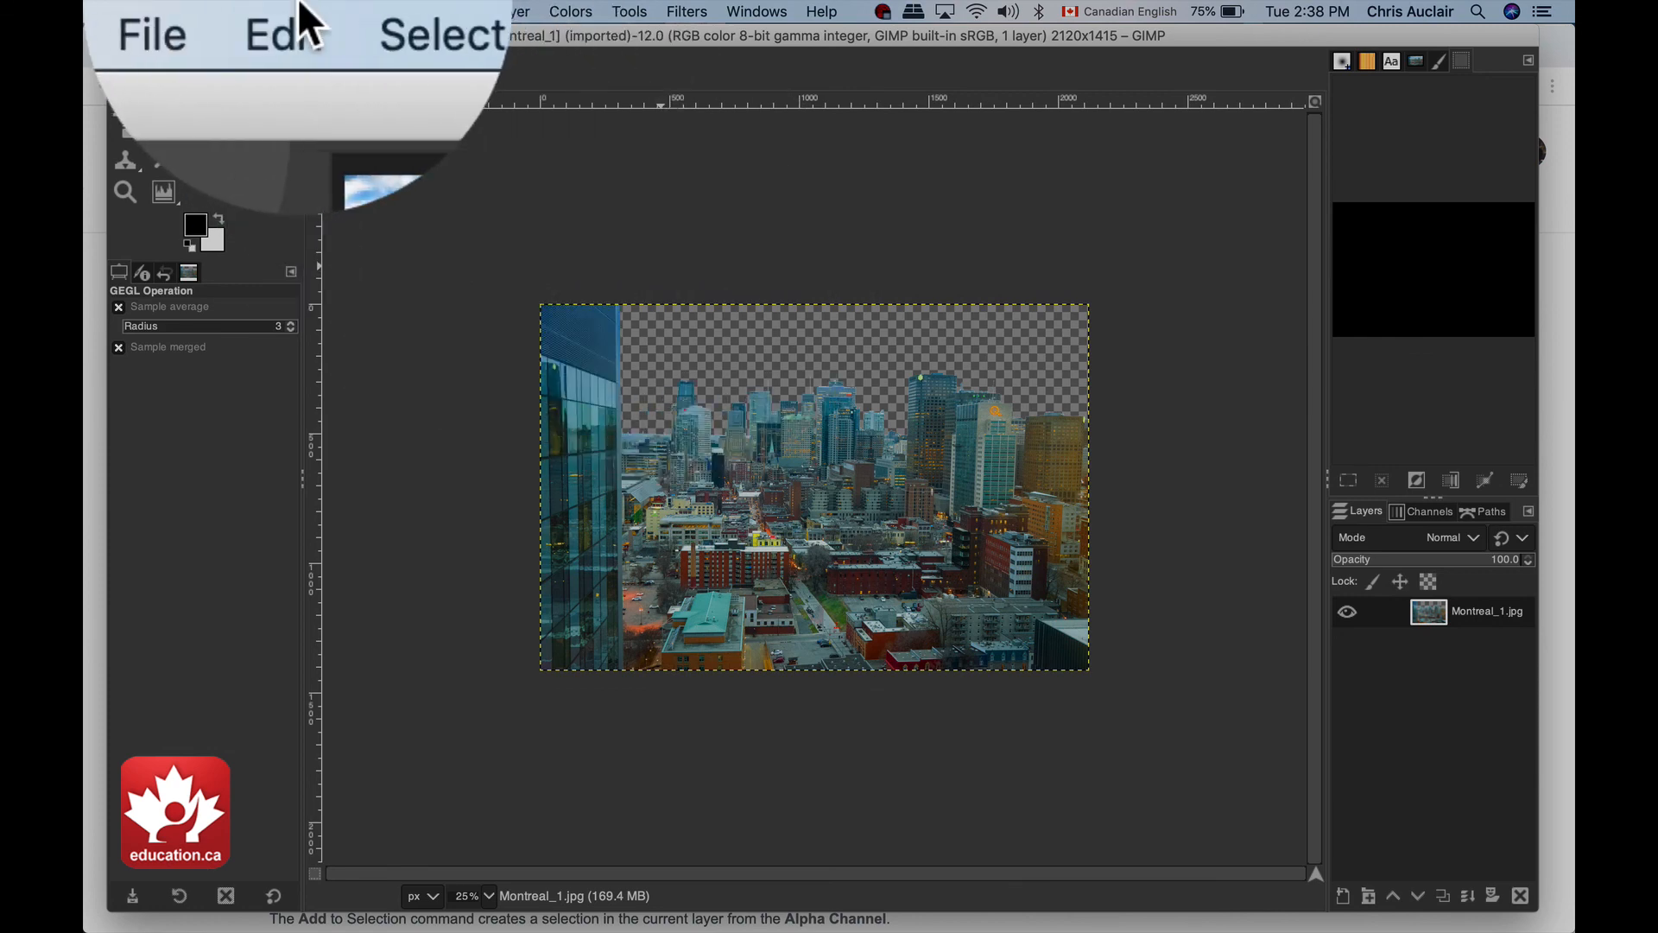
click(288, 12)
mouse_move(317, 239)
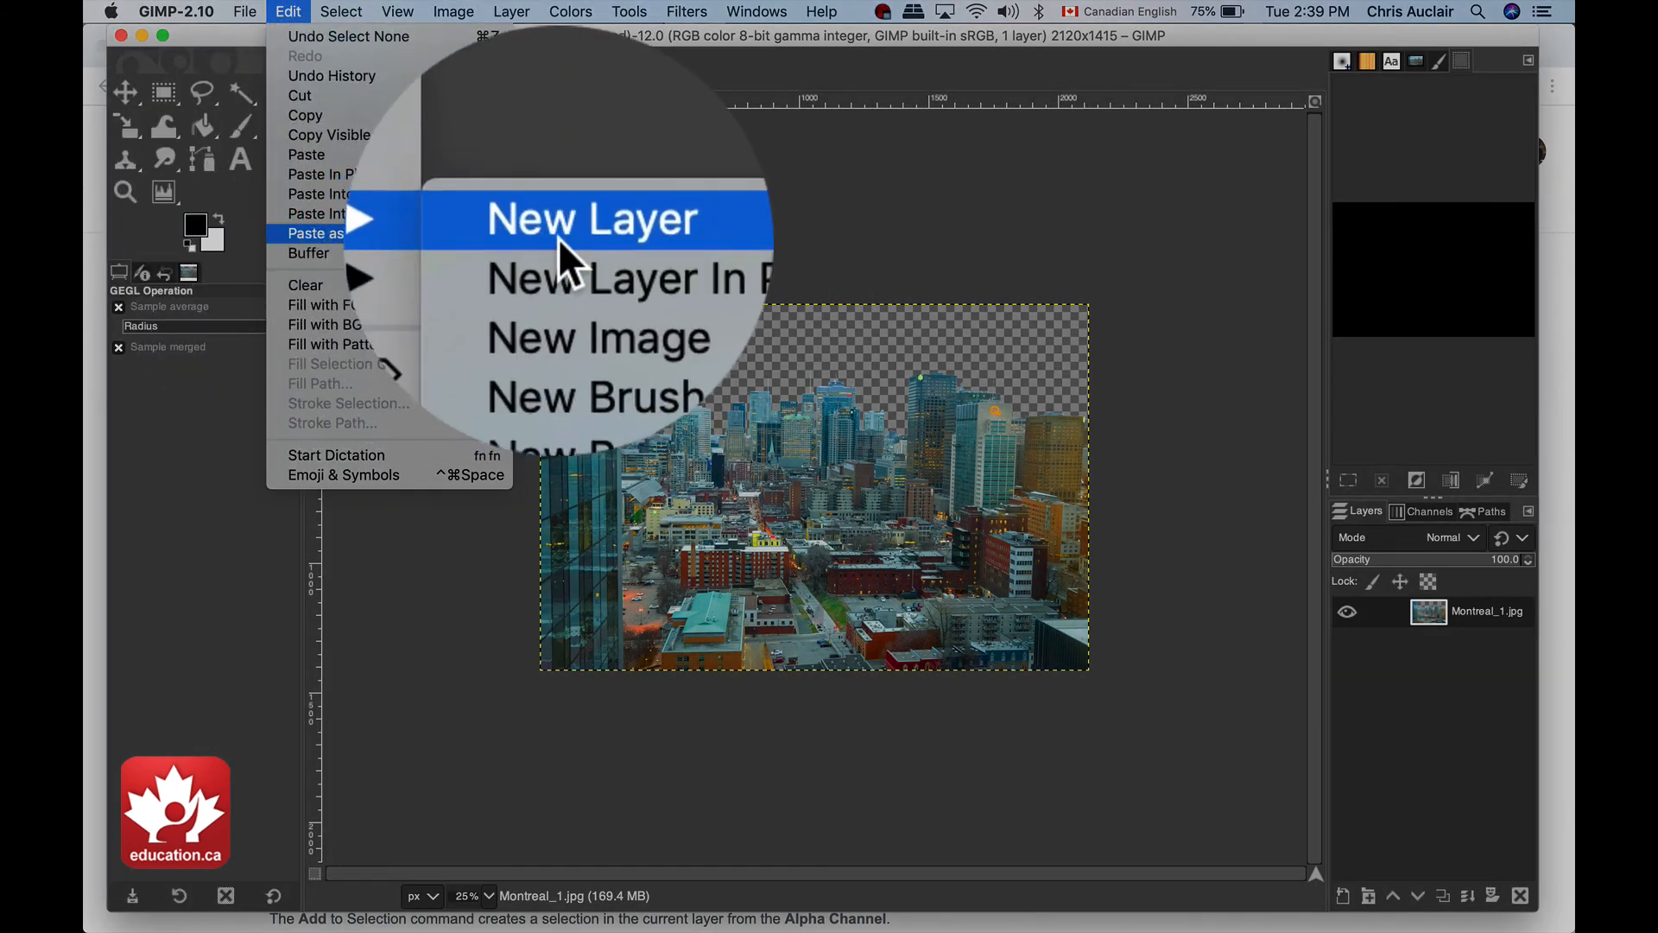
click(560, 240)
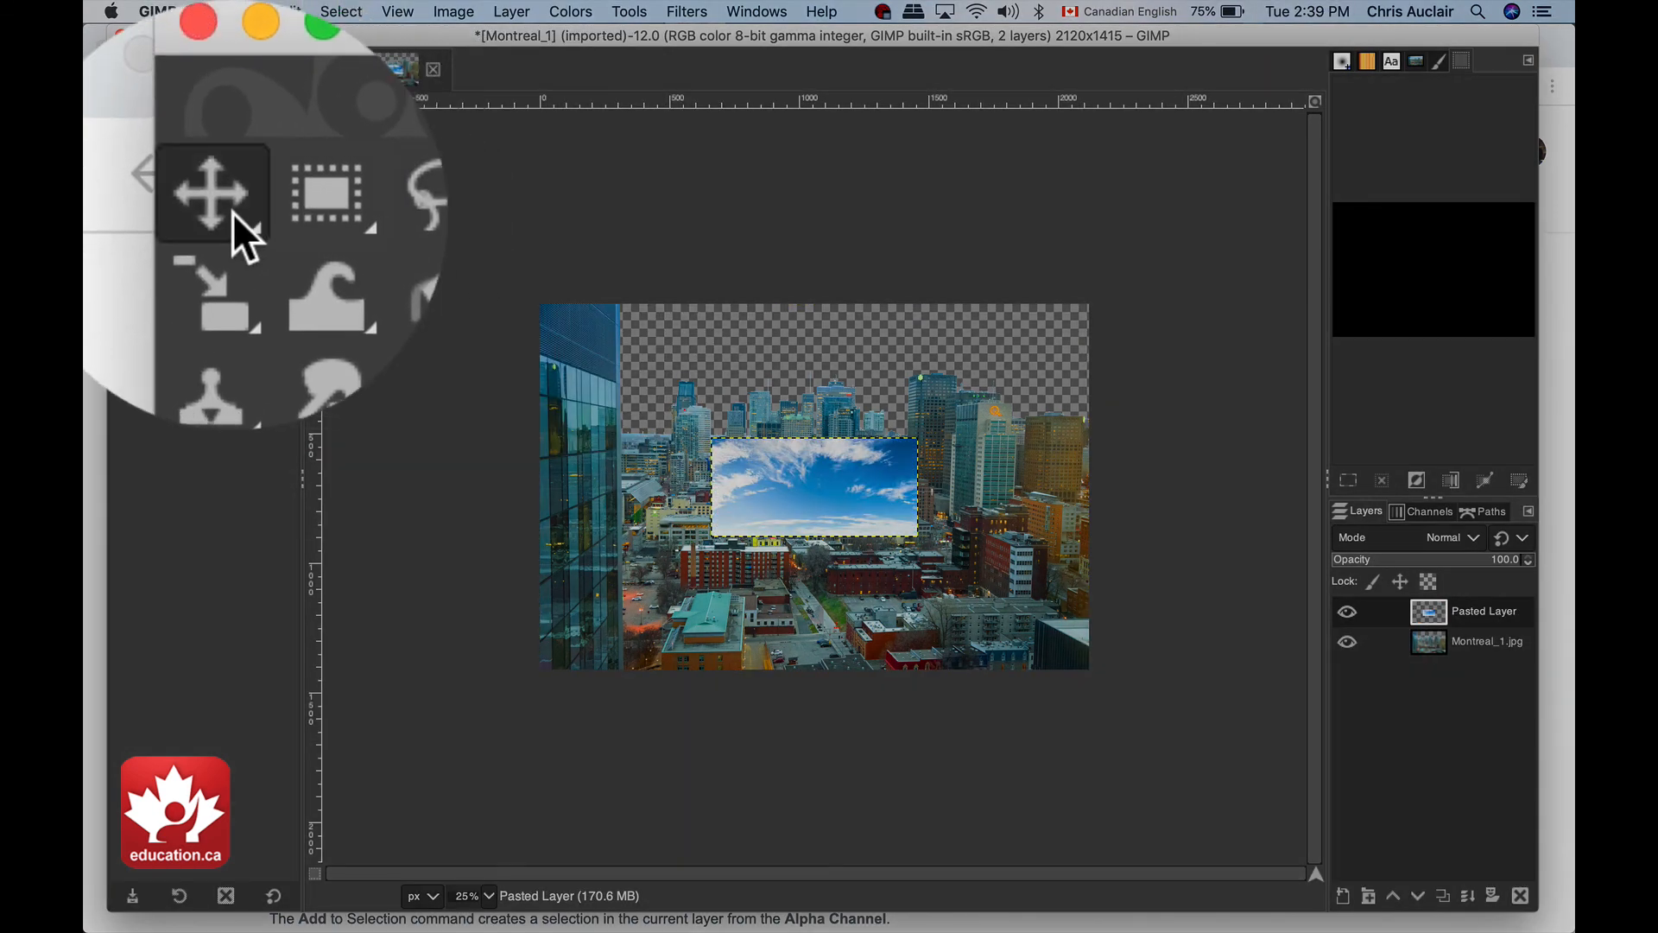
click(125, 92)
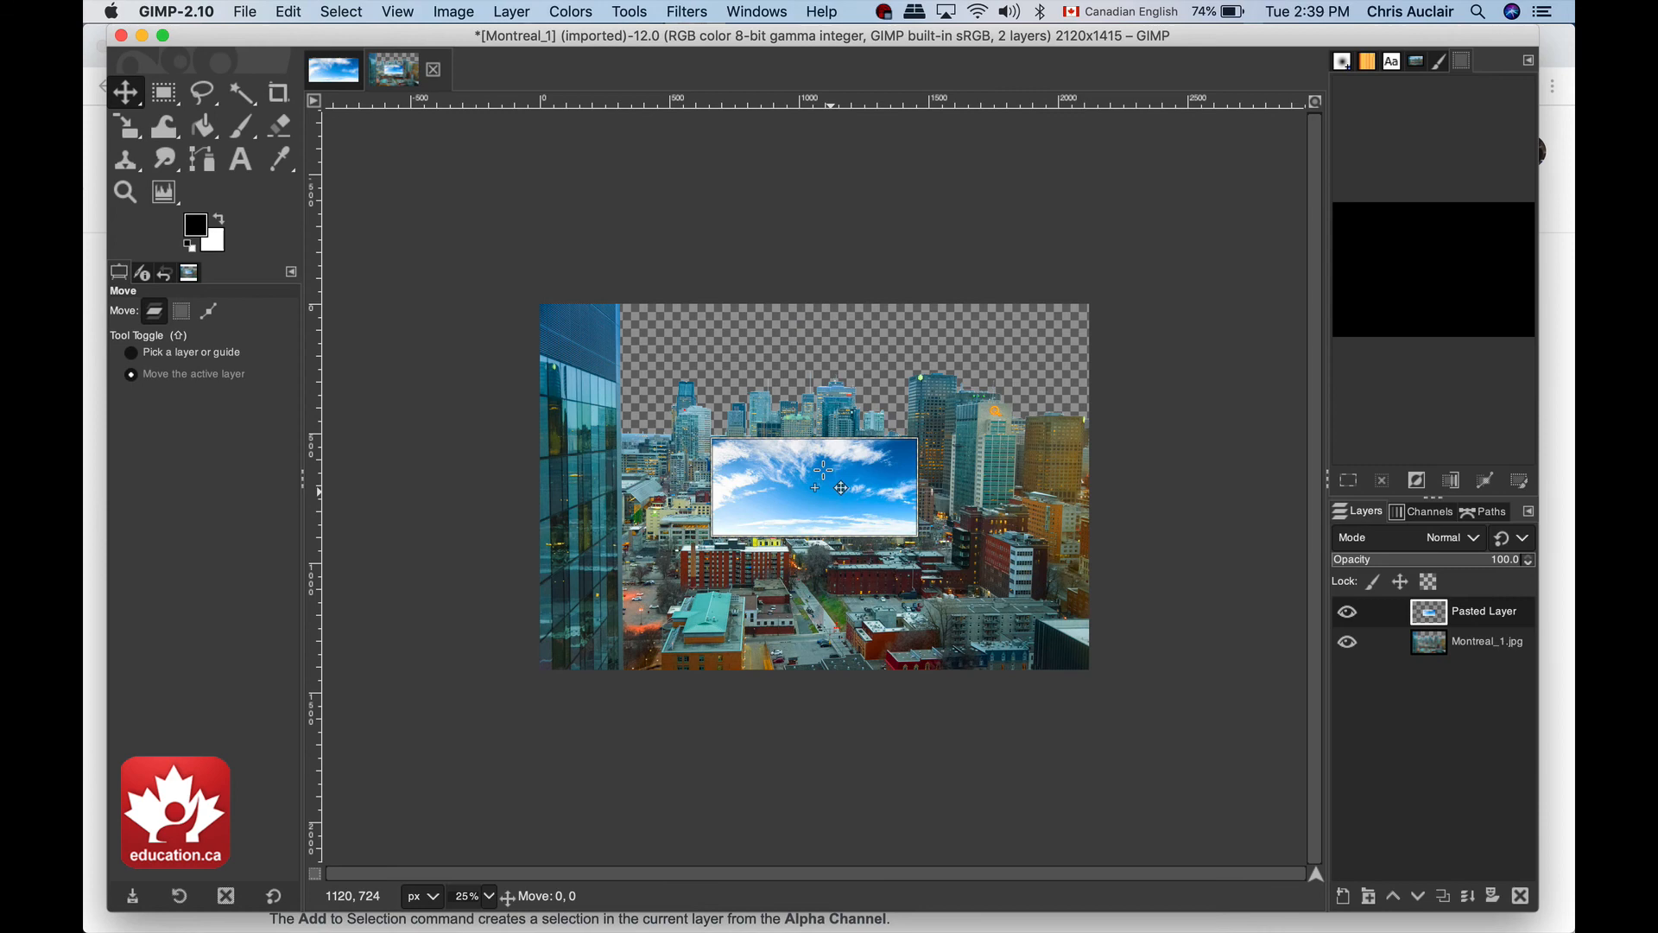
drag(821, 475, 729, 340)
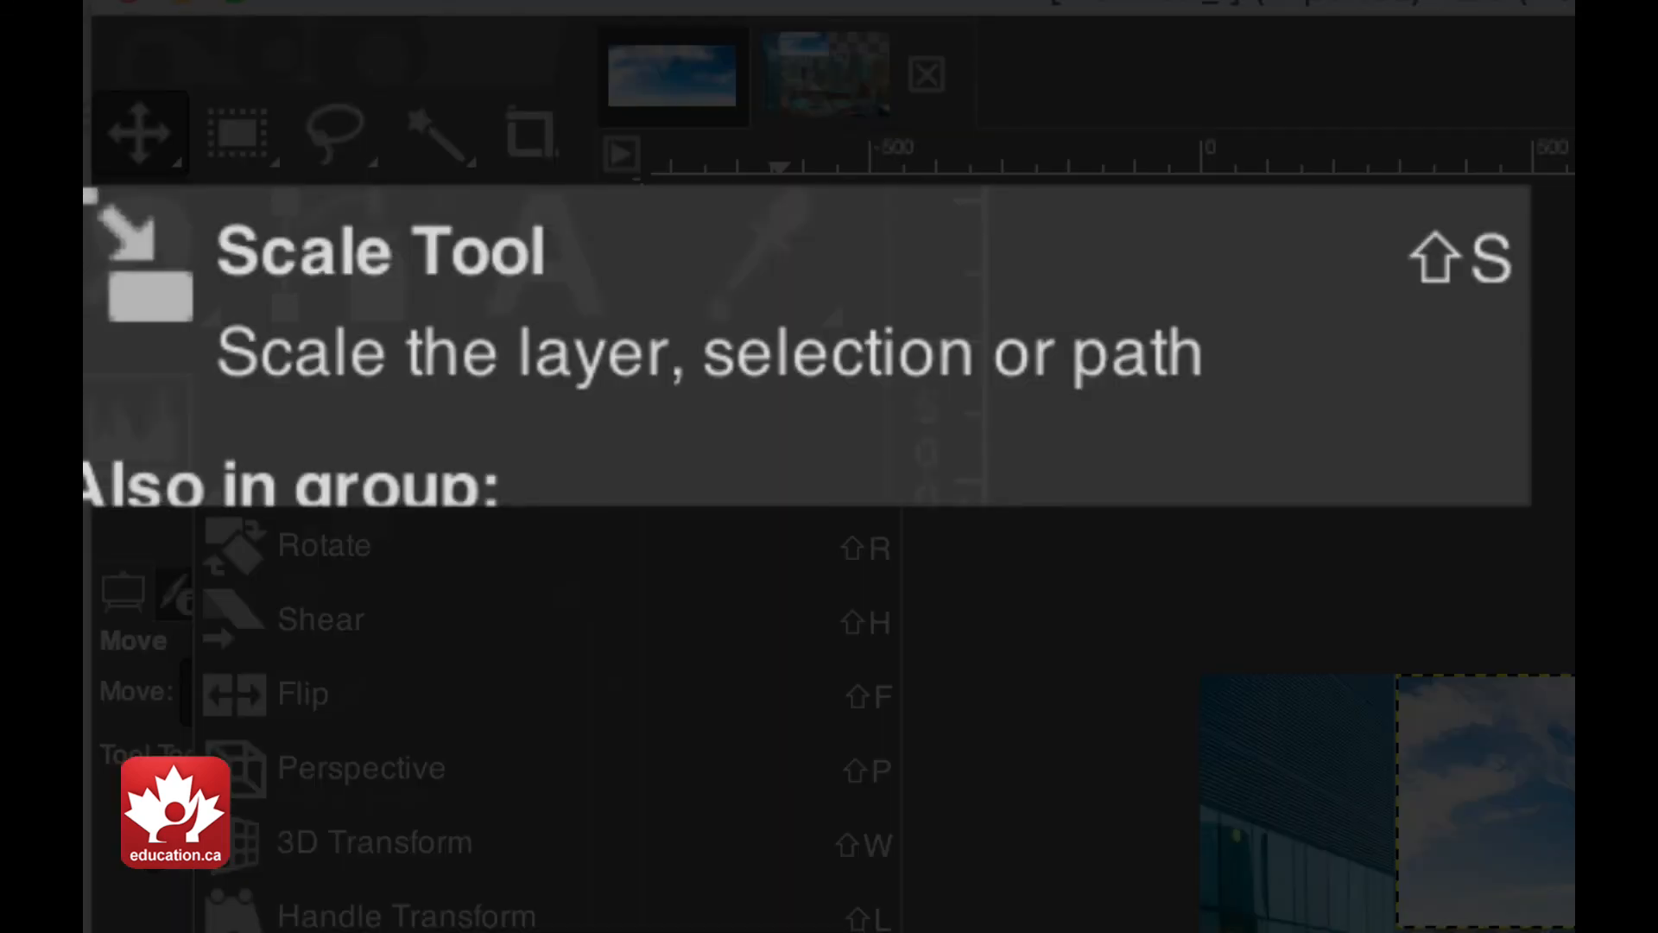
Scale the pasted sky layer proportionally to a height of about 821 px, then stretch only its width to about 1939 px.
click(143, 223)
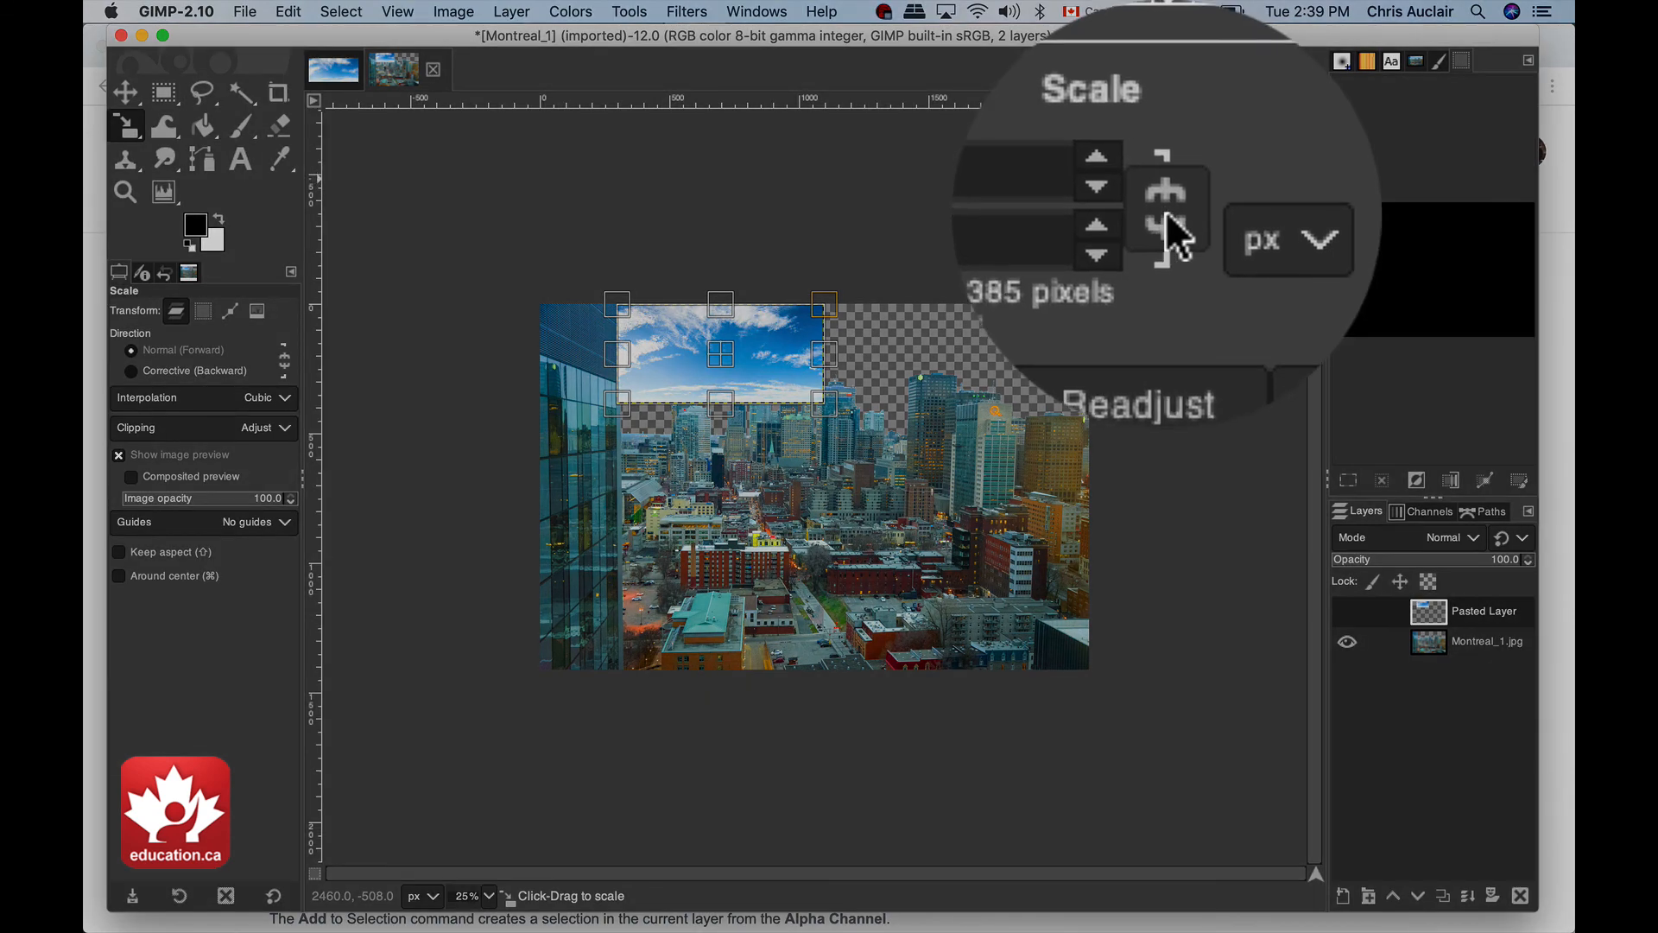
click(1167, 177)
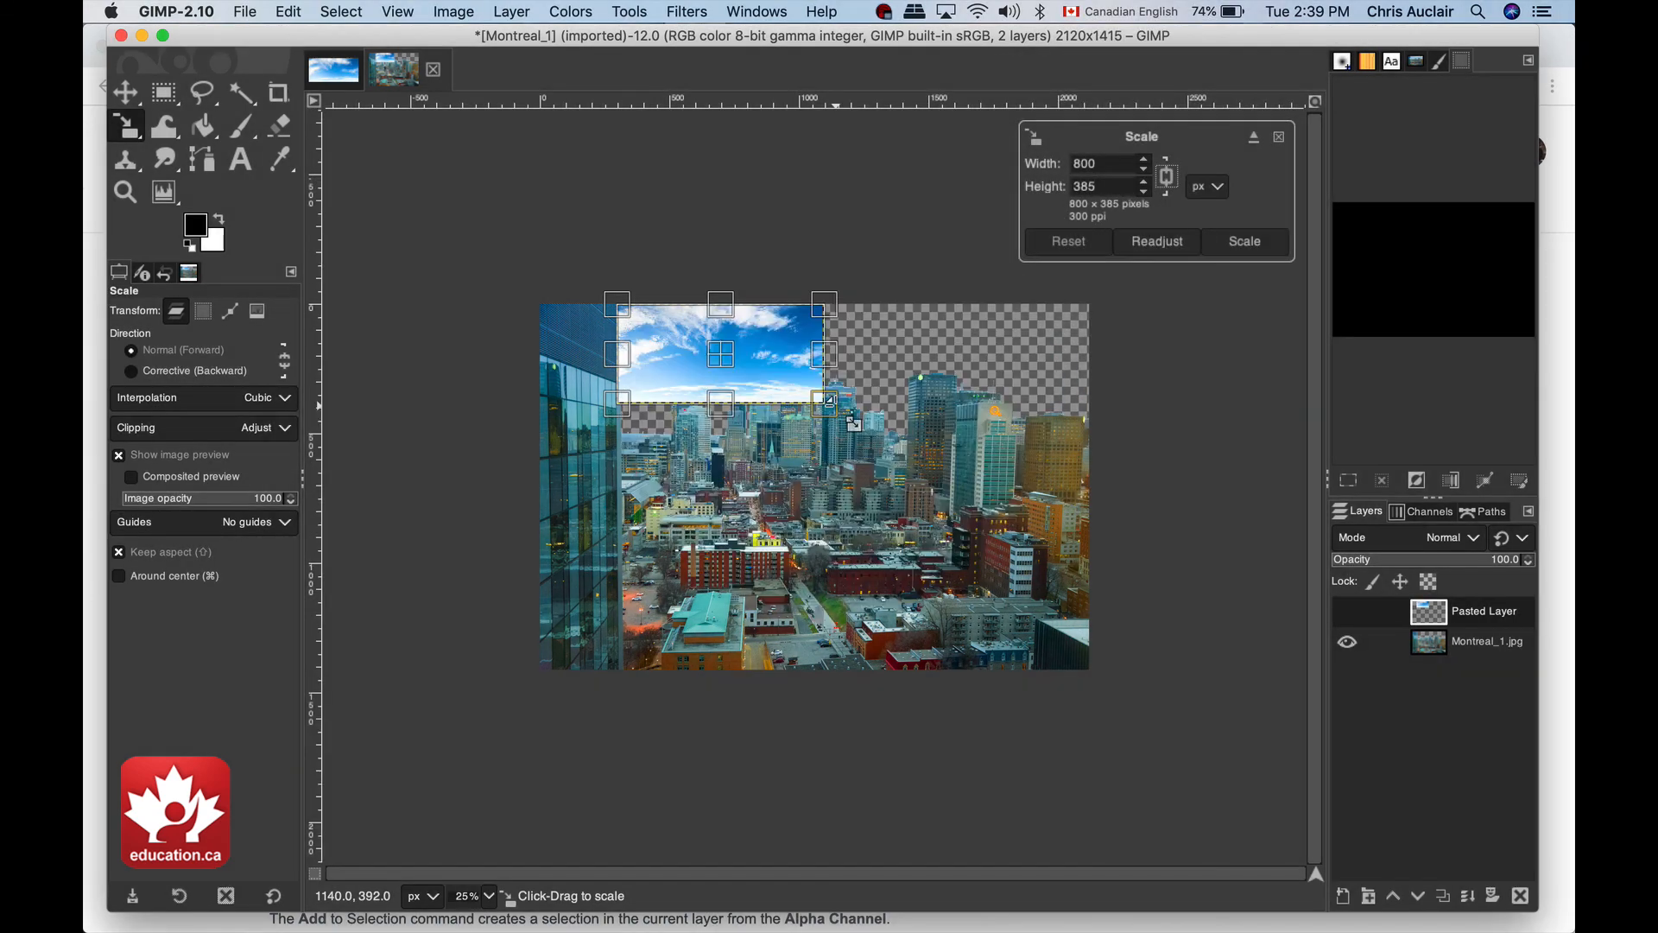
drag(827, 399, 1043, 562)
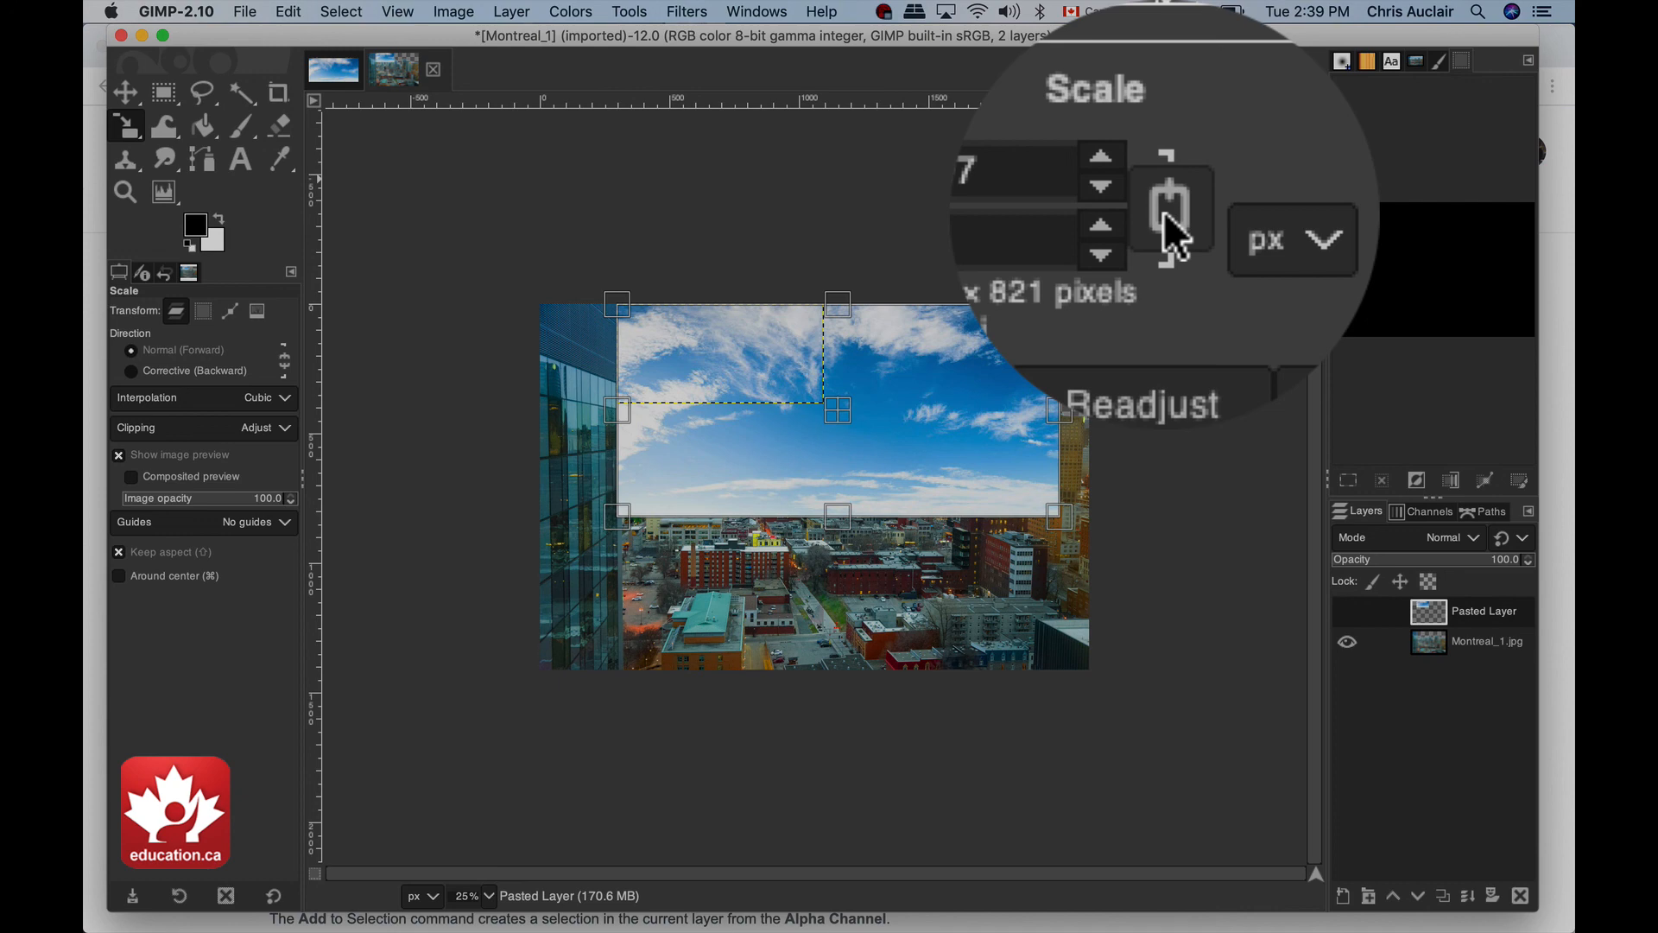
click(1166, 177)
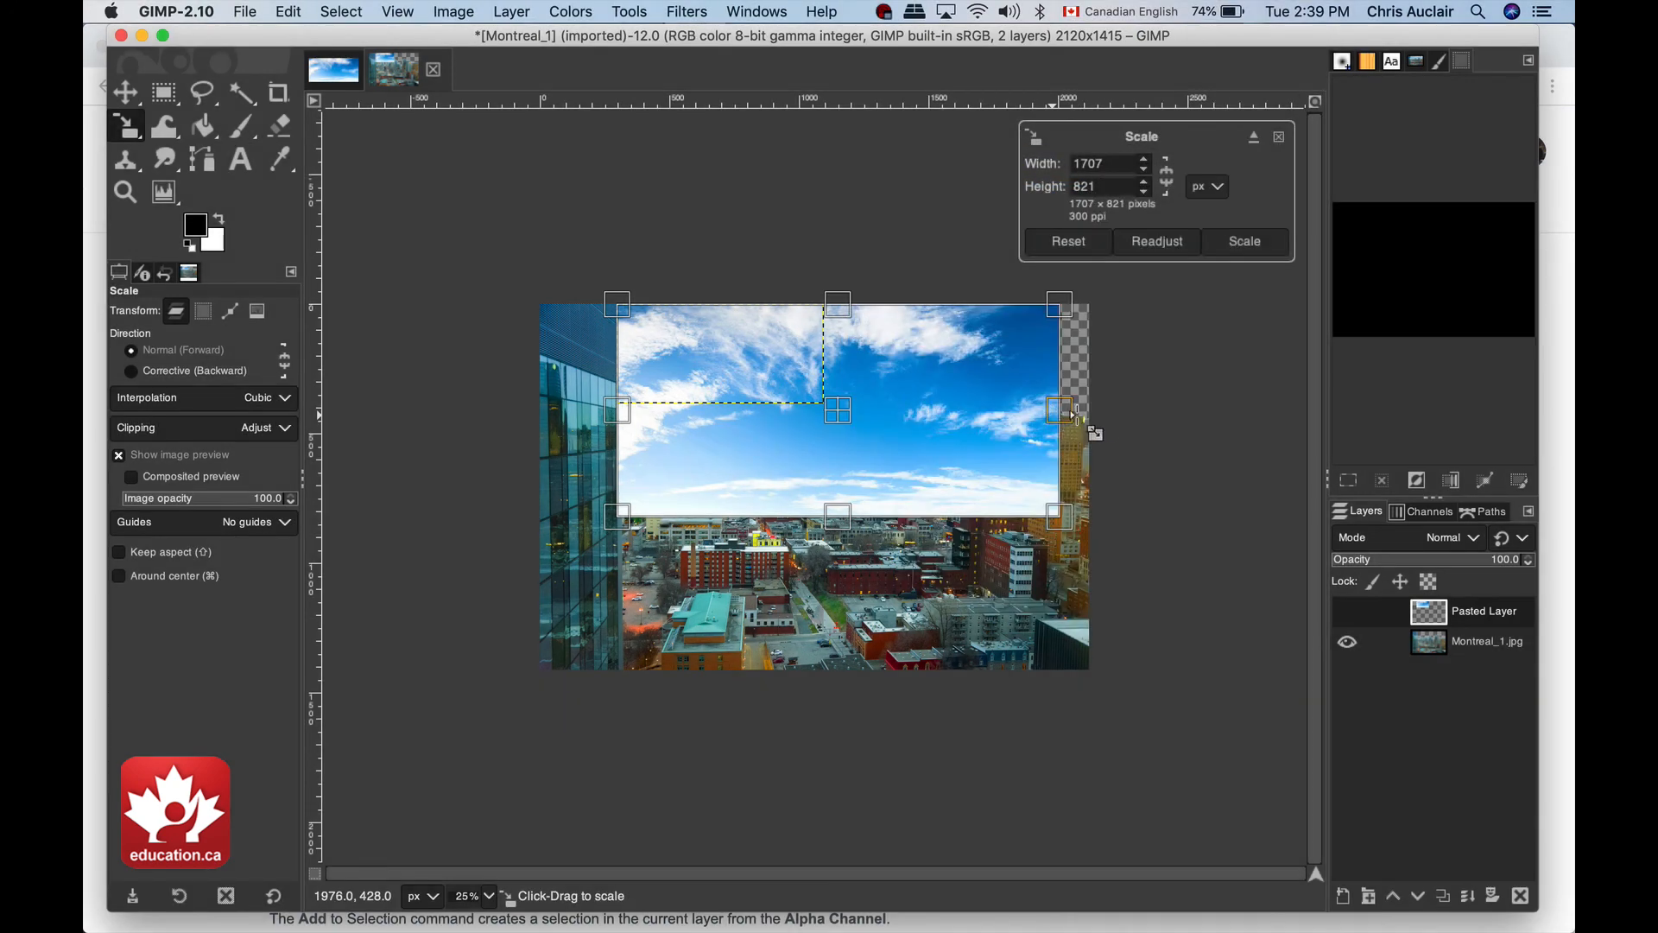
drag(1073, 415, 1109, 424)
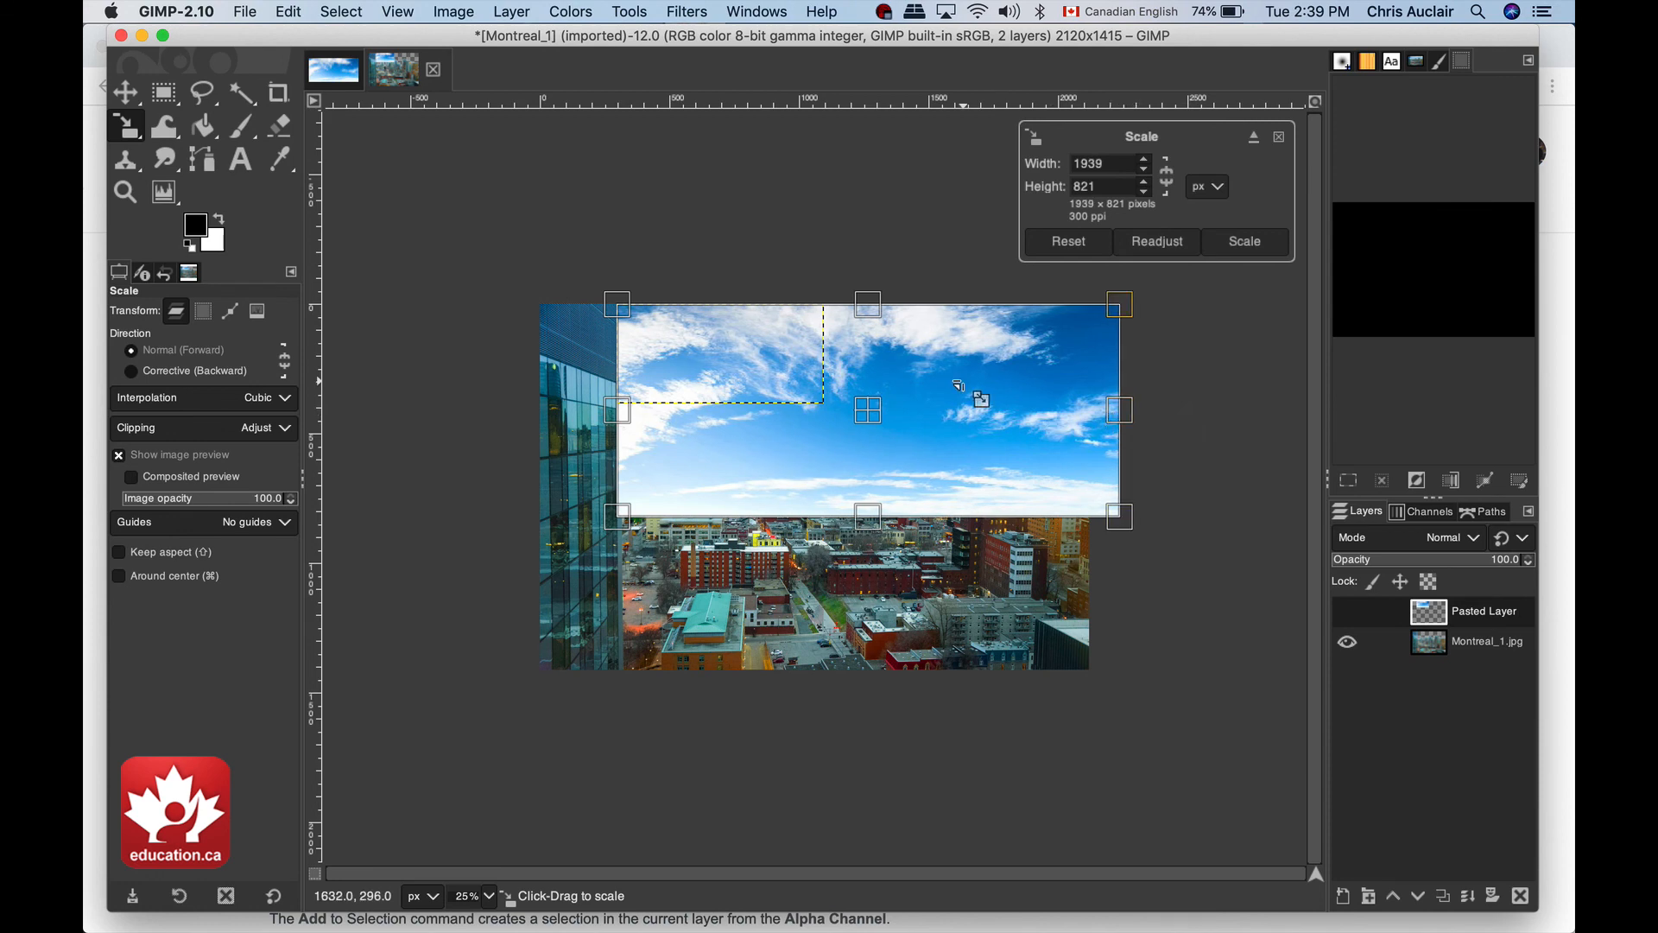
key(Return)
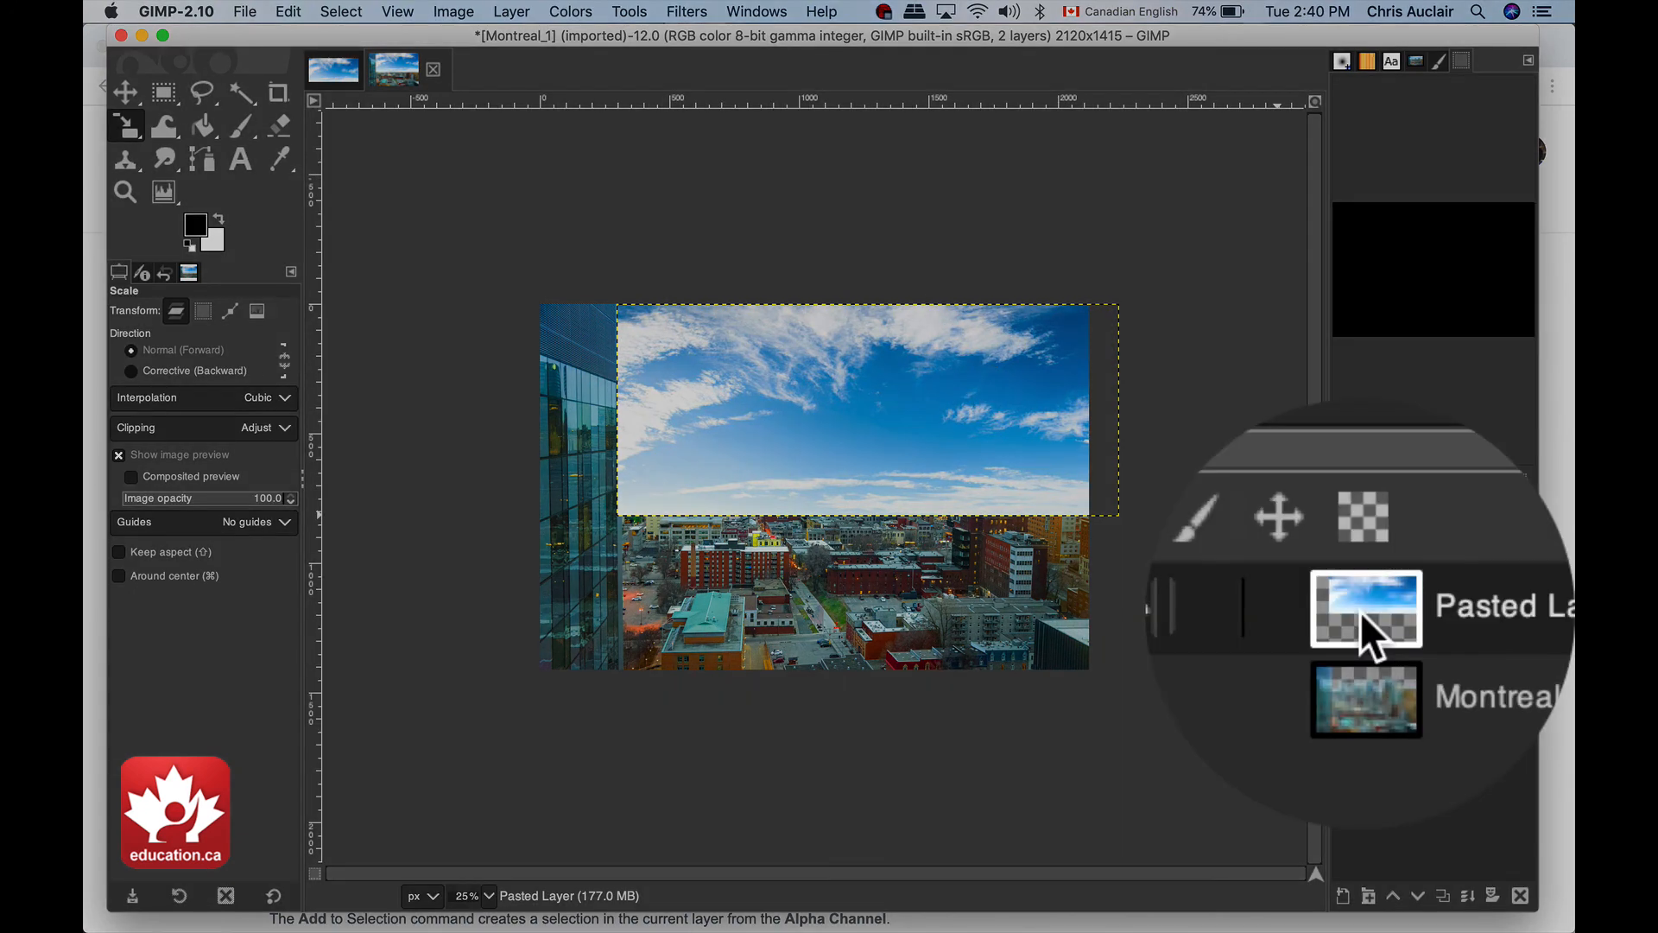
Place the pasted sky layer below the Montreal_1.jpg layer and shift it slightly up and left behind the skyline.
drag(1360, 612, 1360, 649)
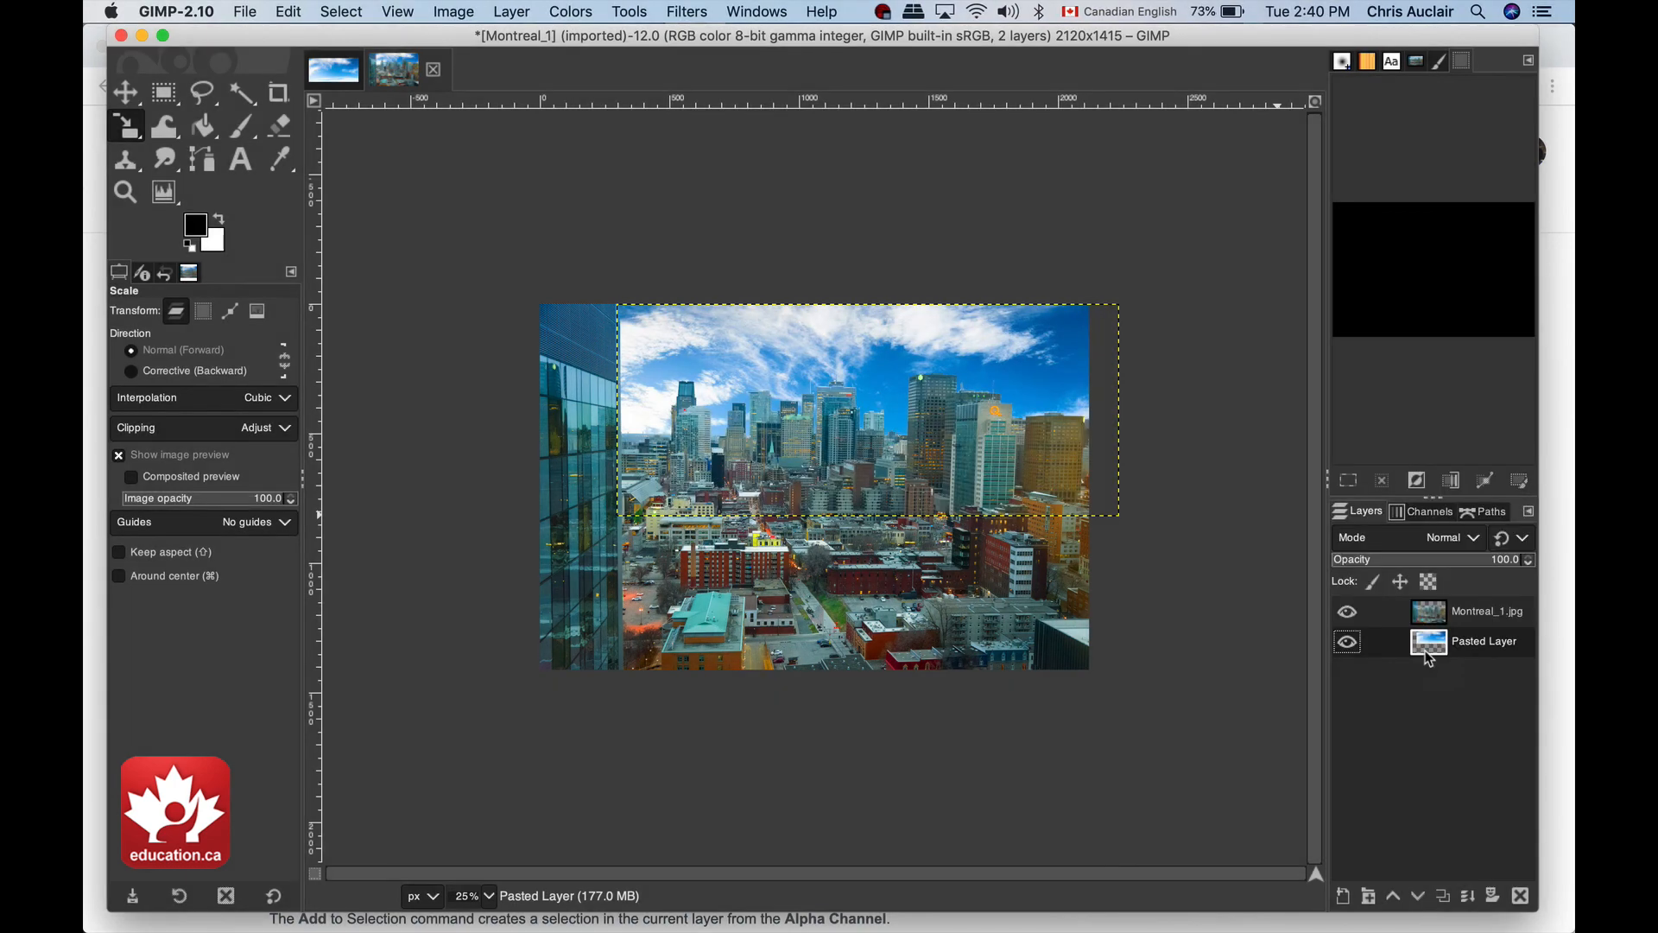
click(128, 97)
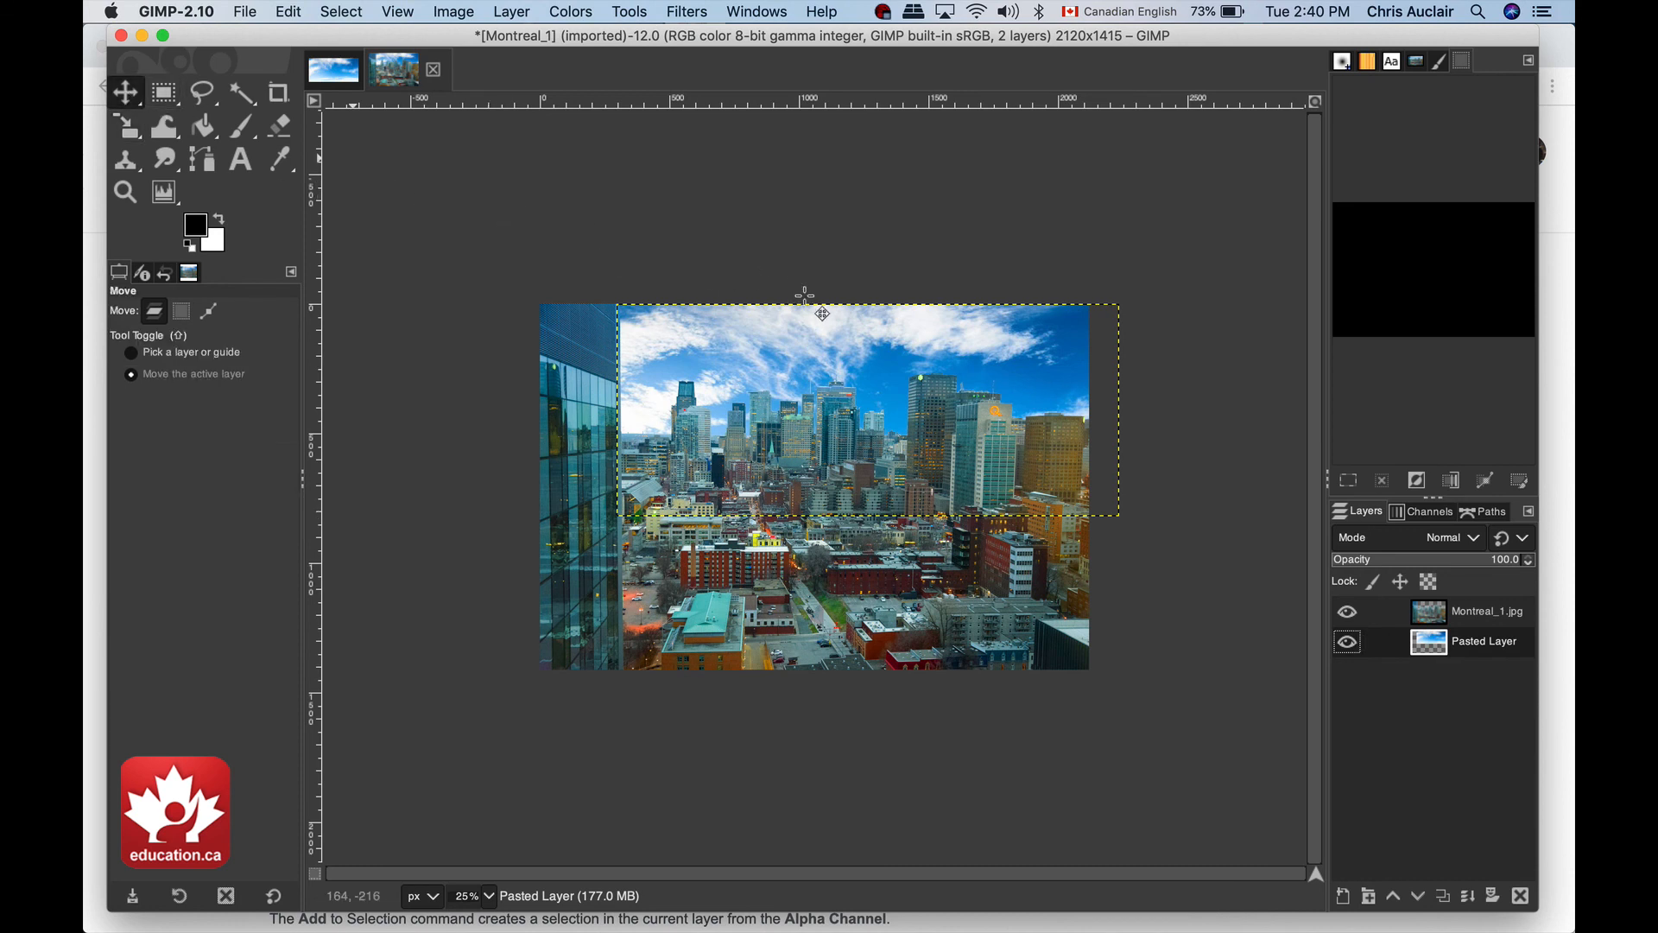
drag(816, 360, 789, 343)
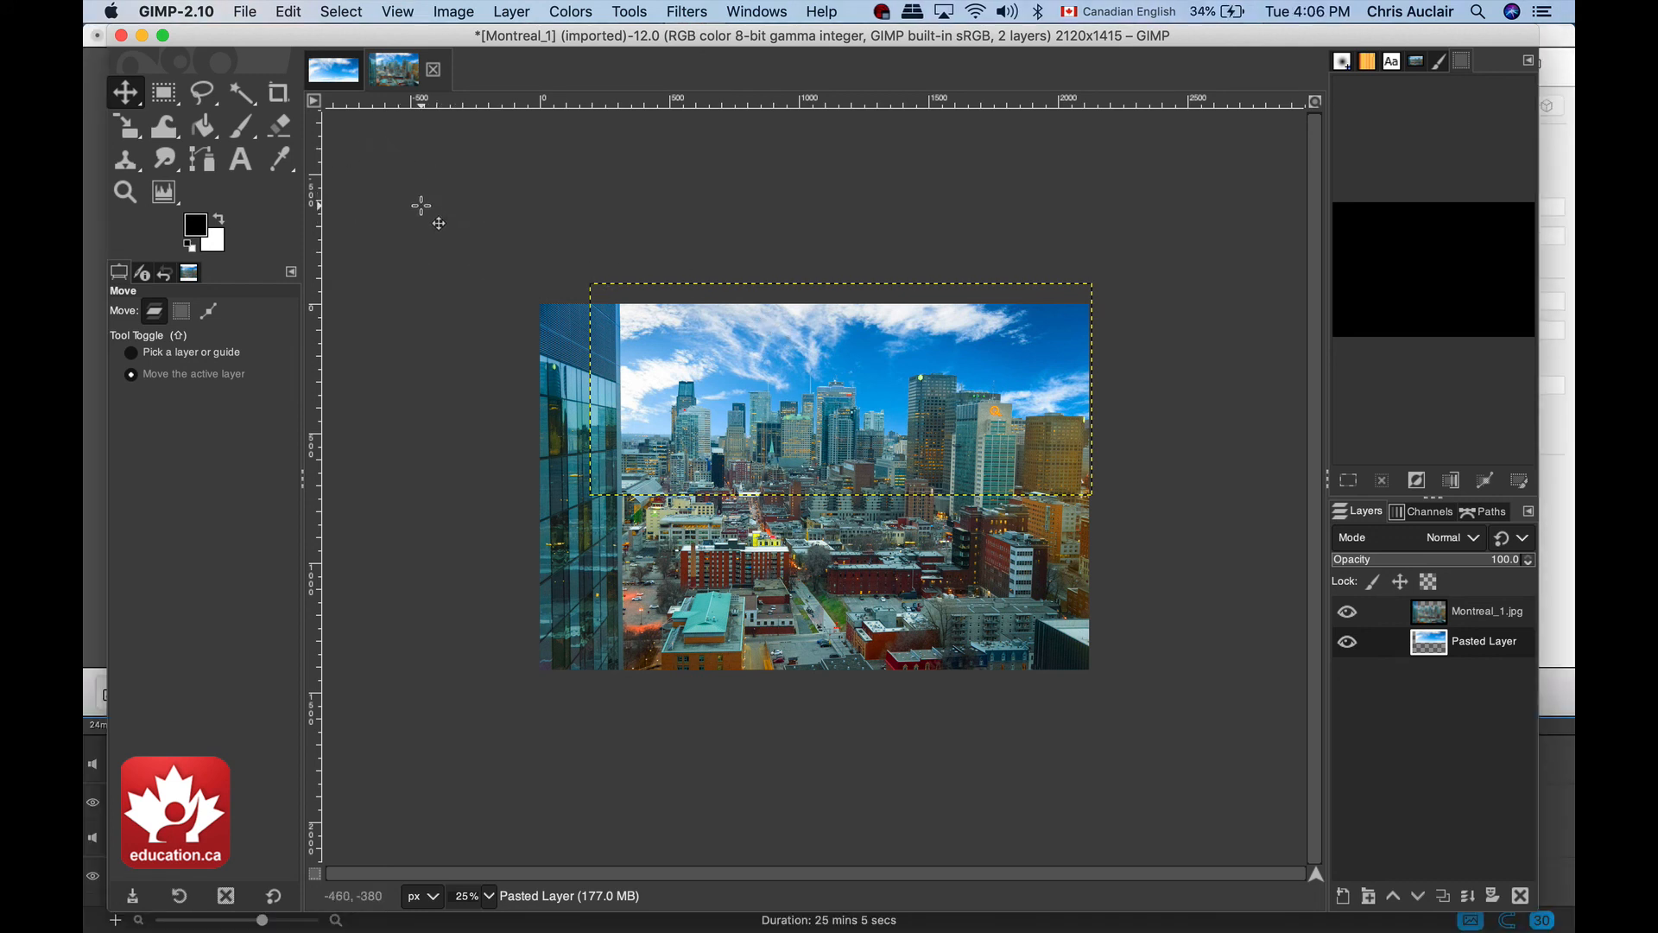
click(239, 14)
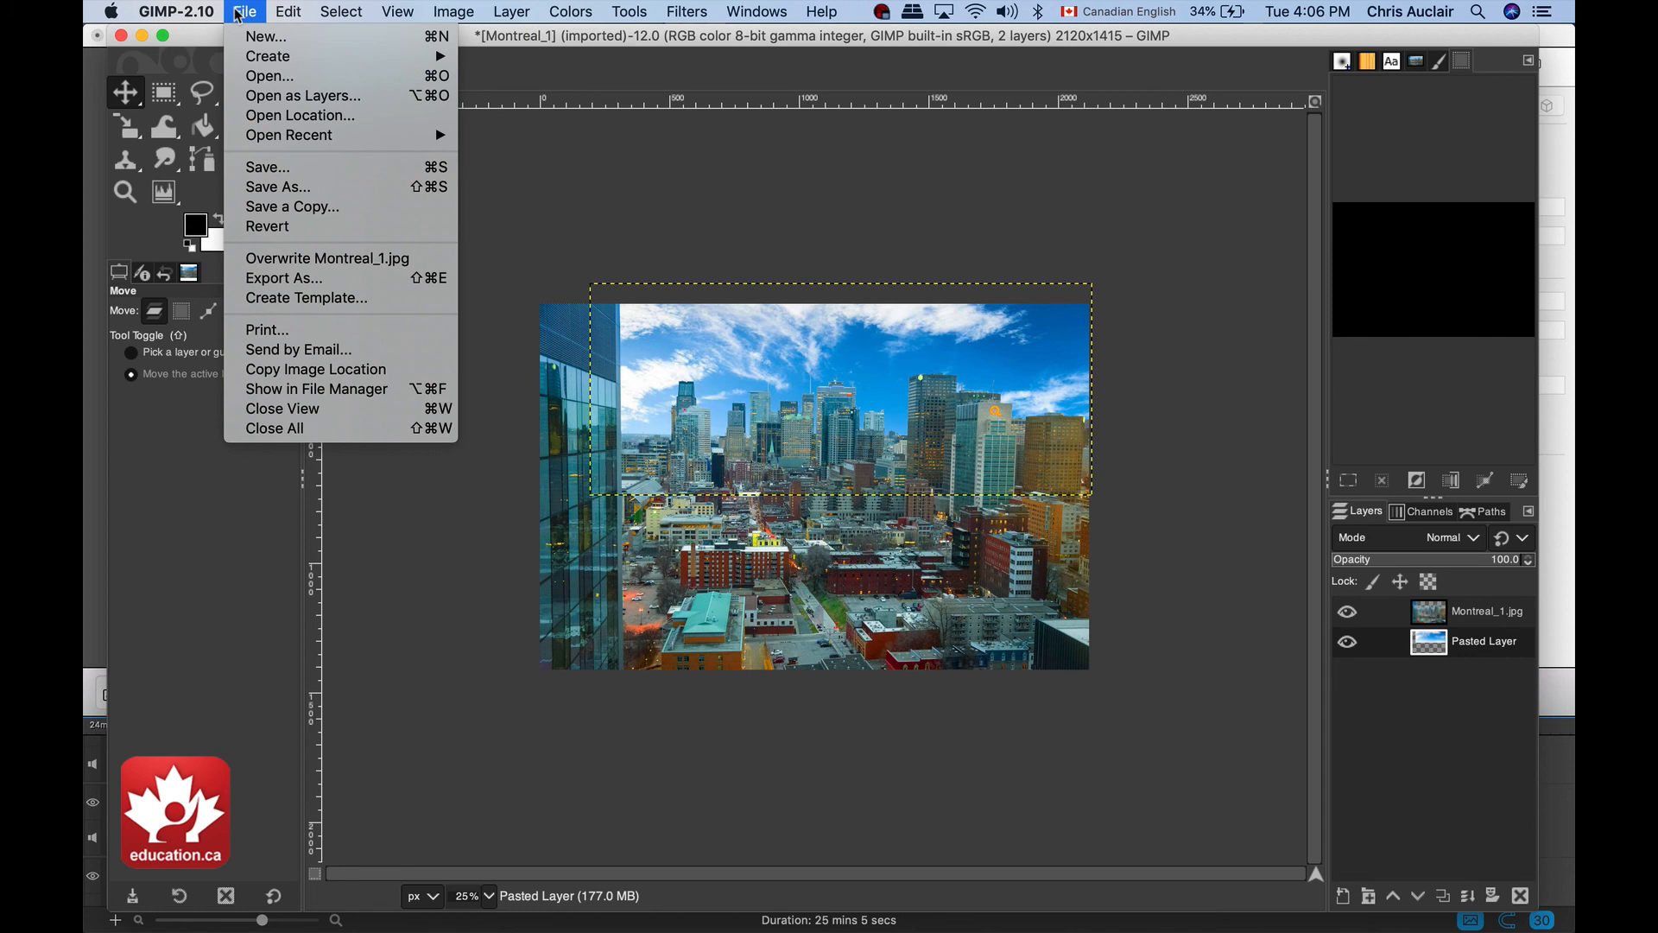
click(266, 186)
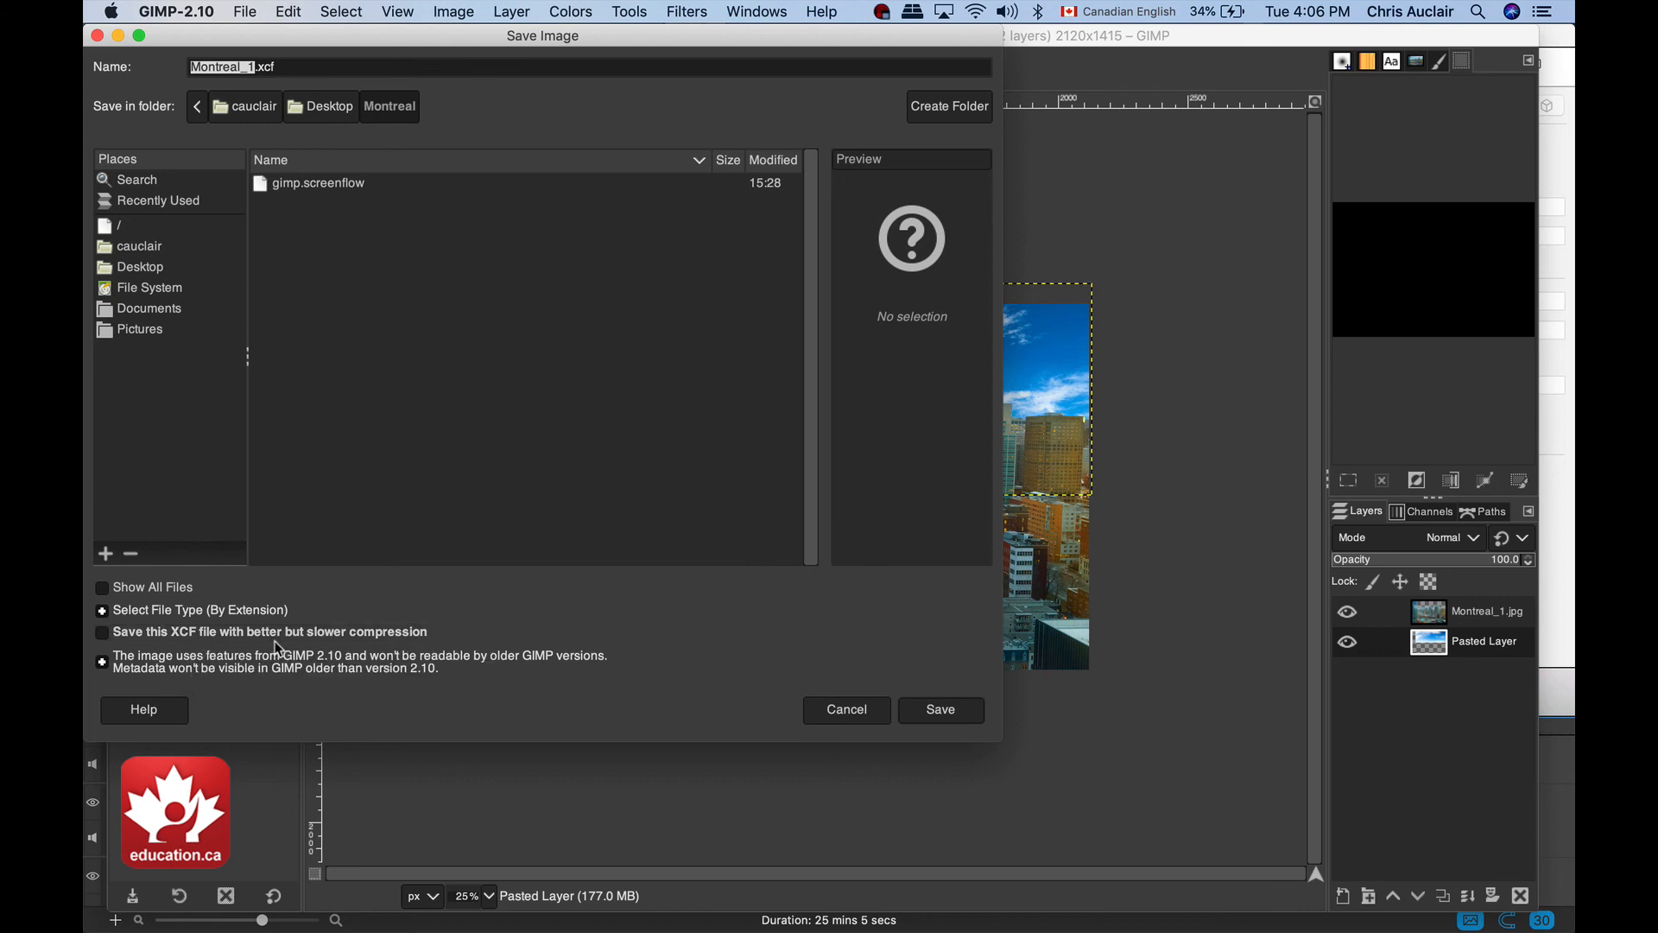
click(843, 710)
Start an export of the composite image and set its file type to Photoshop image (psd).
click(243, 12)
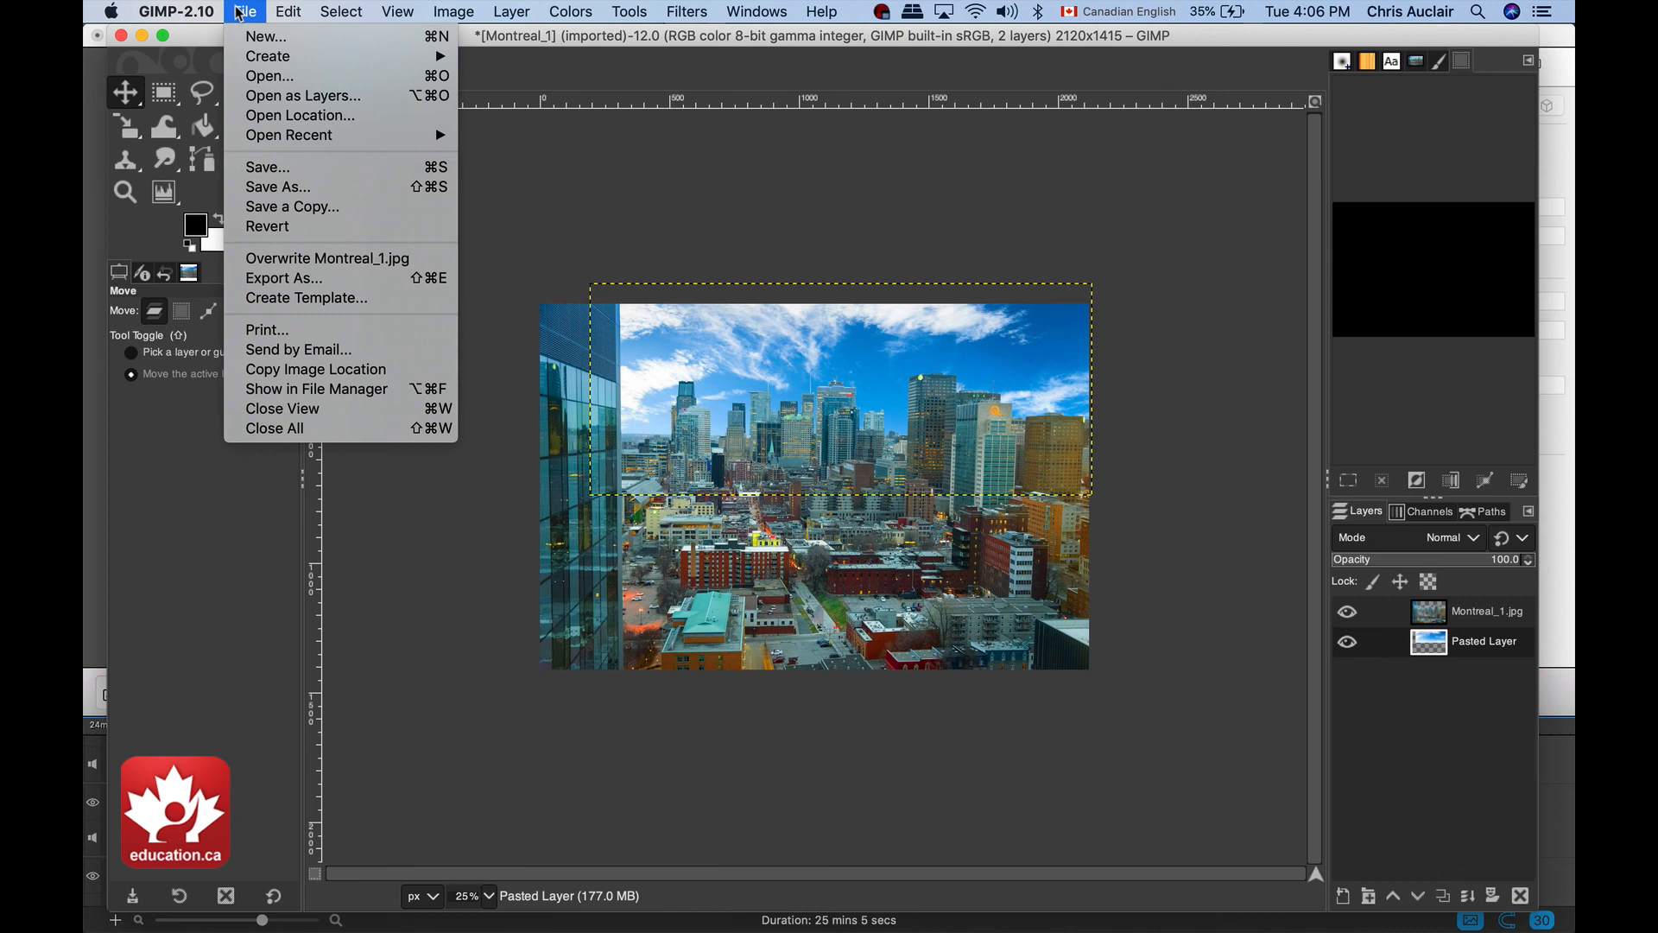
click(240, 277)
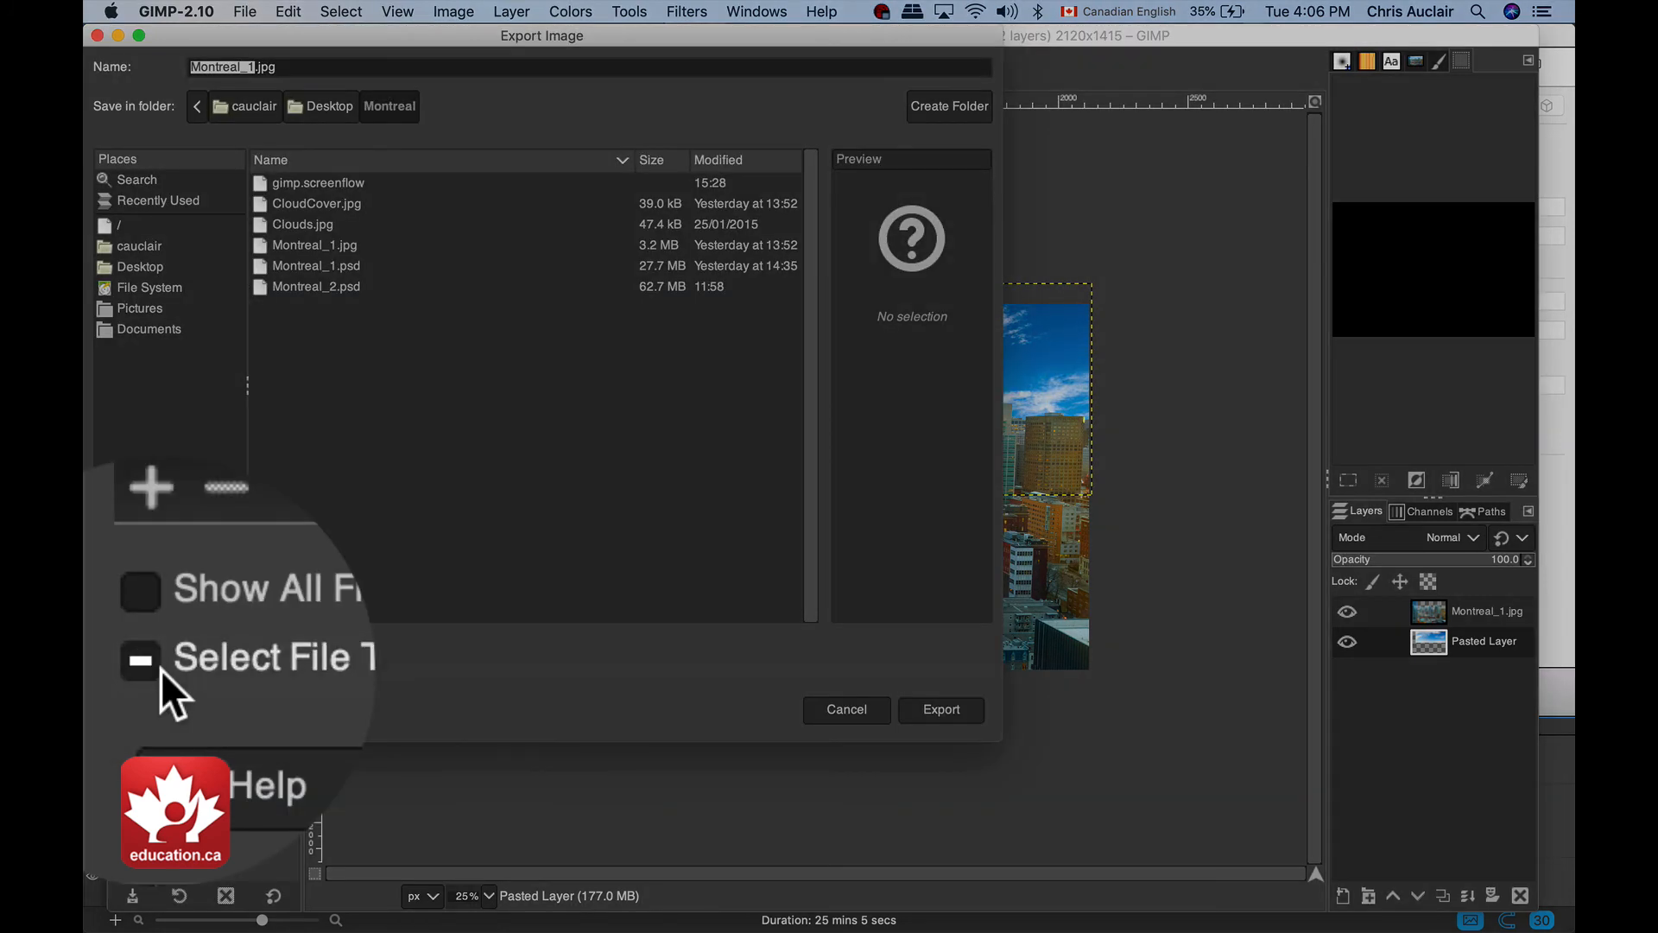
click(103, 669)
scroll(297, 567, down, 1)
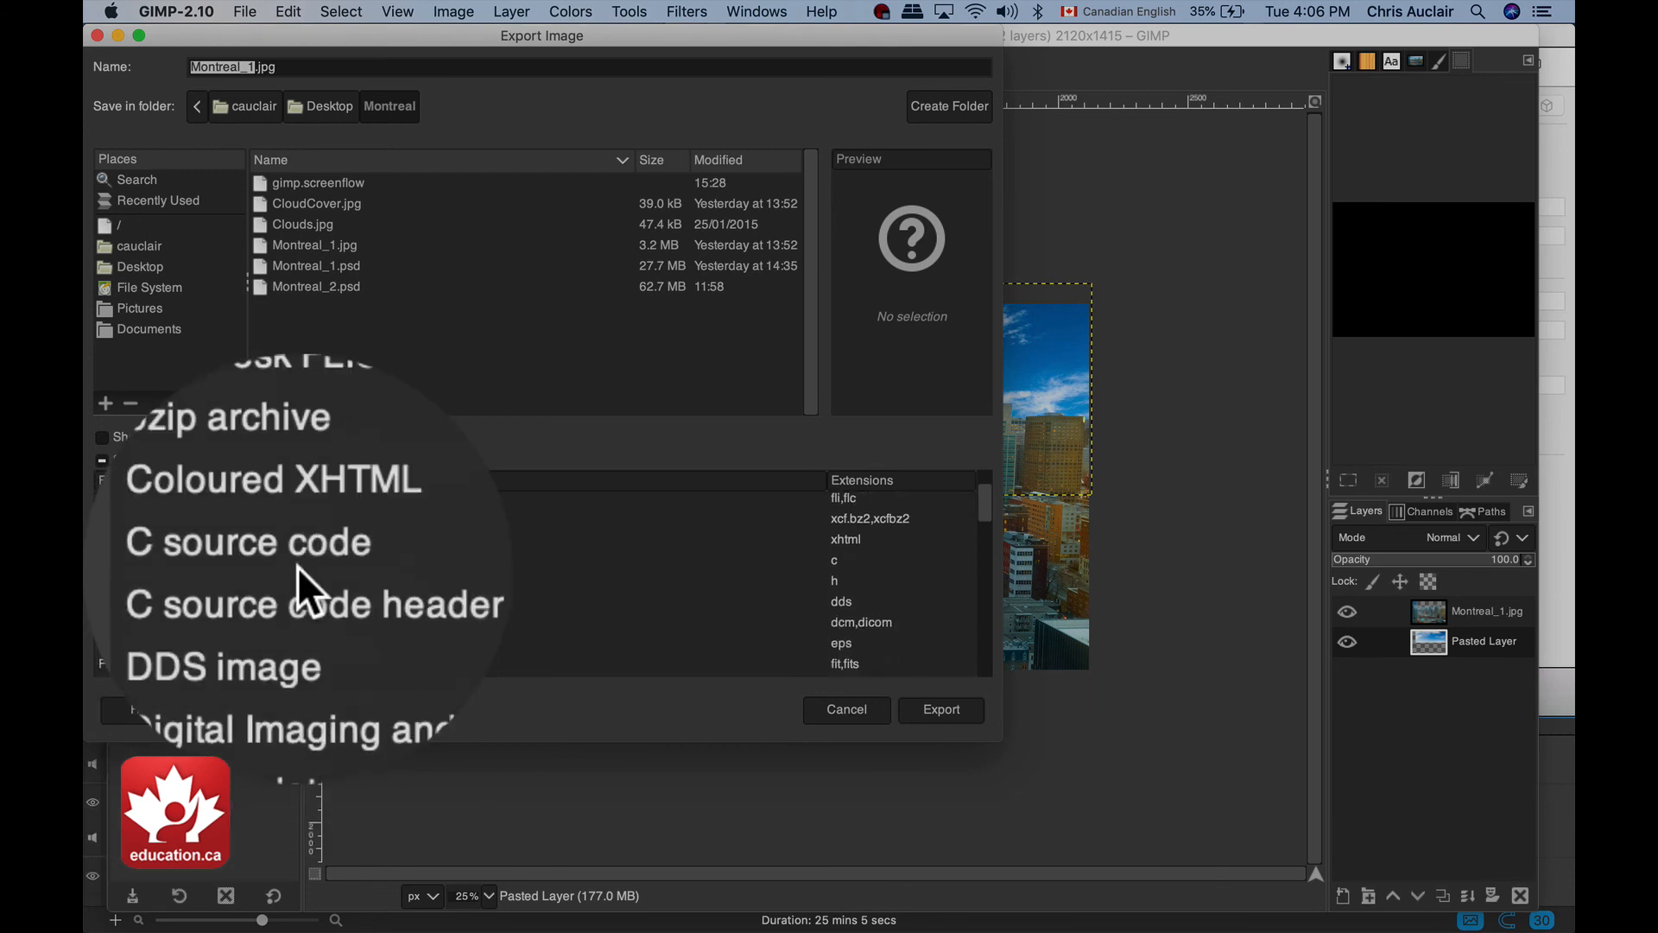
scroll(298, 567, down, 4)
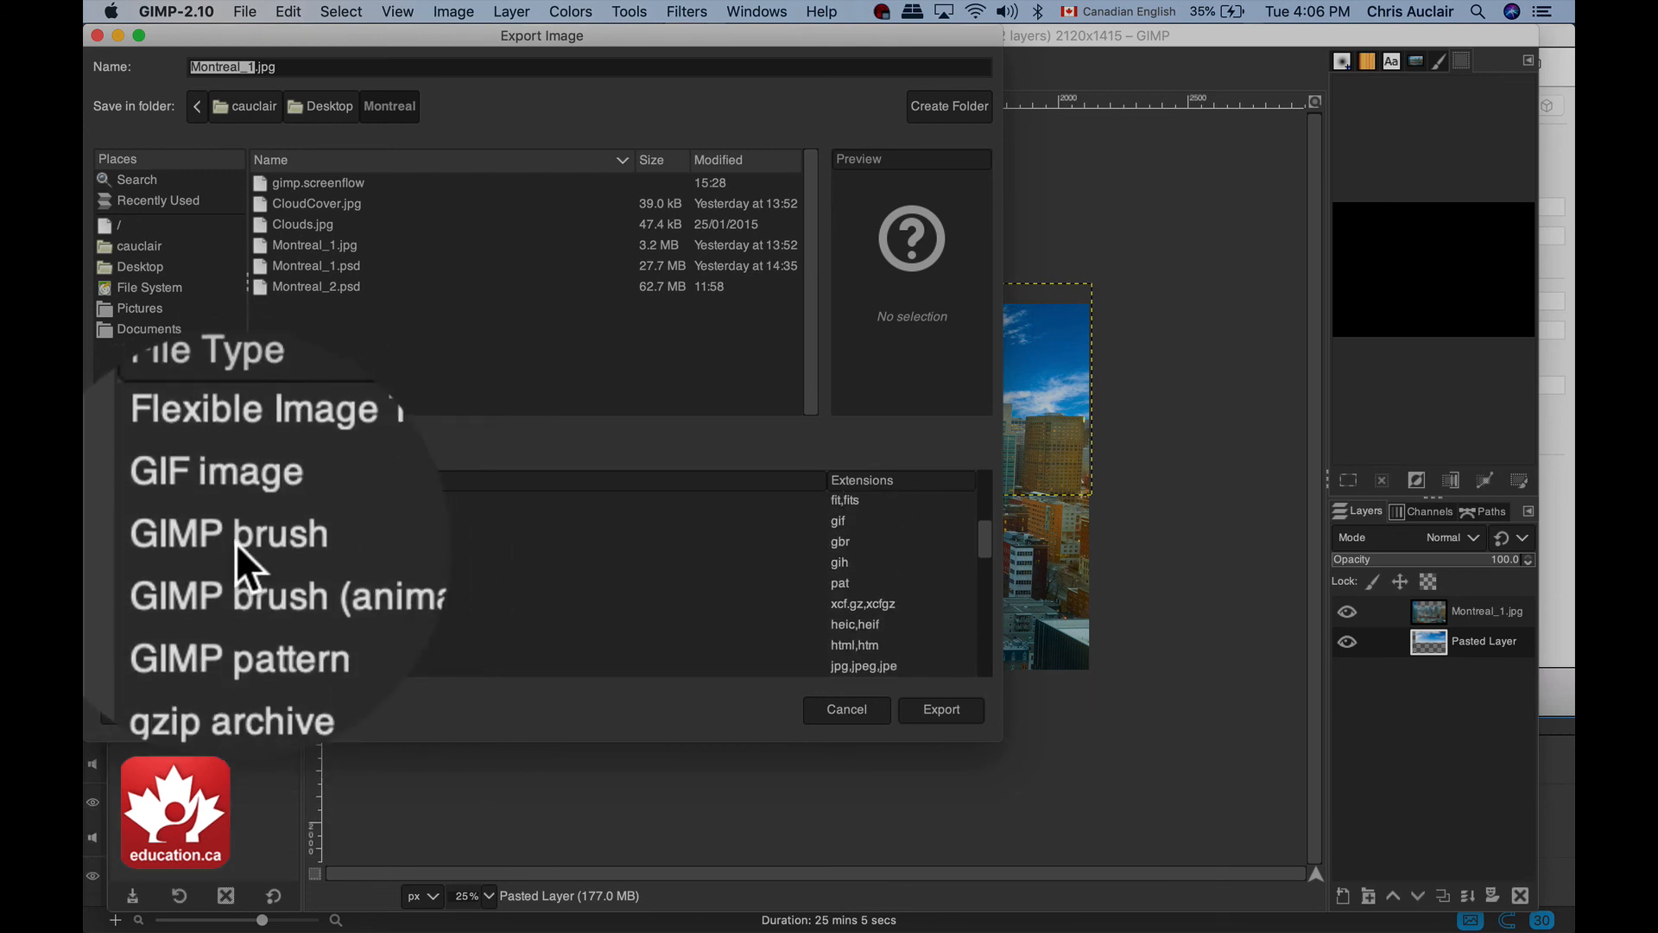
scroll(142, 600, down, 2)
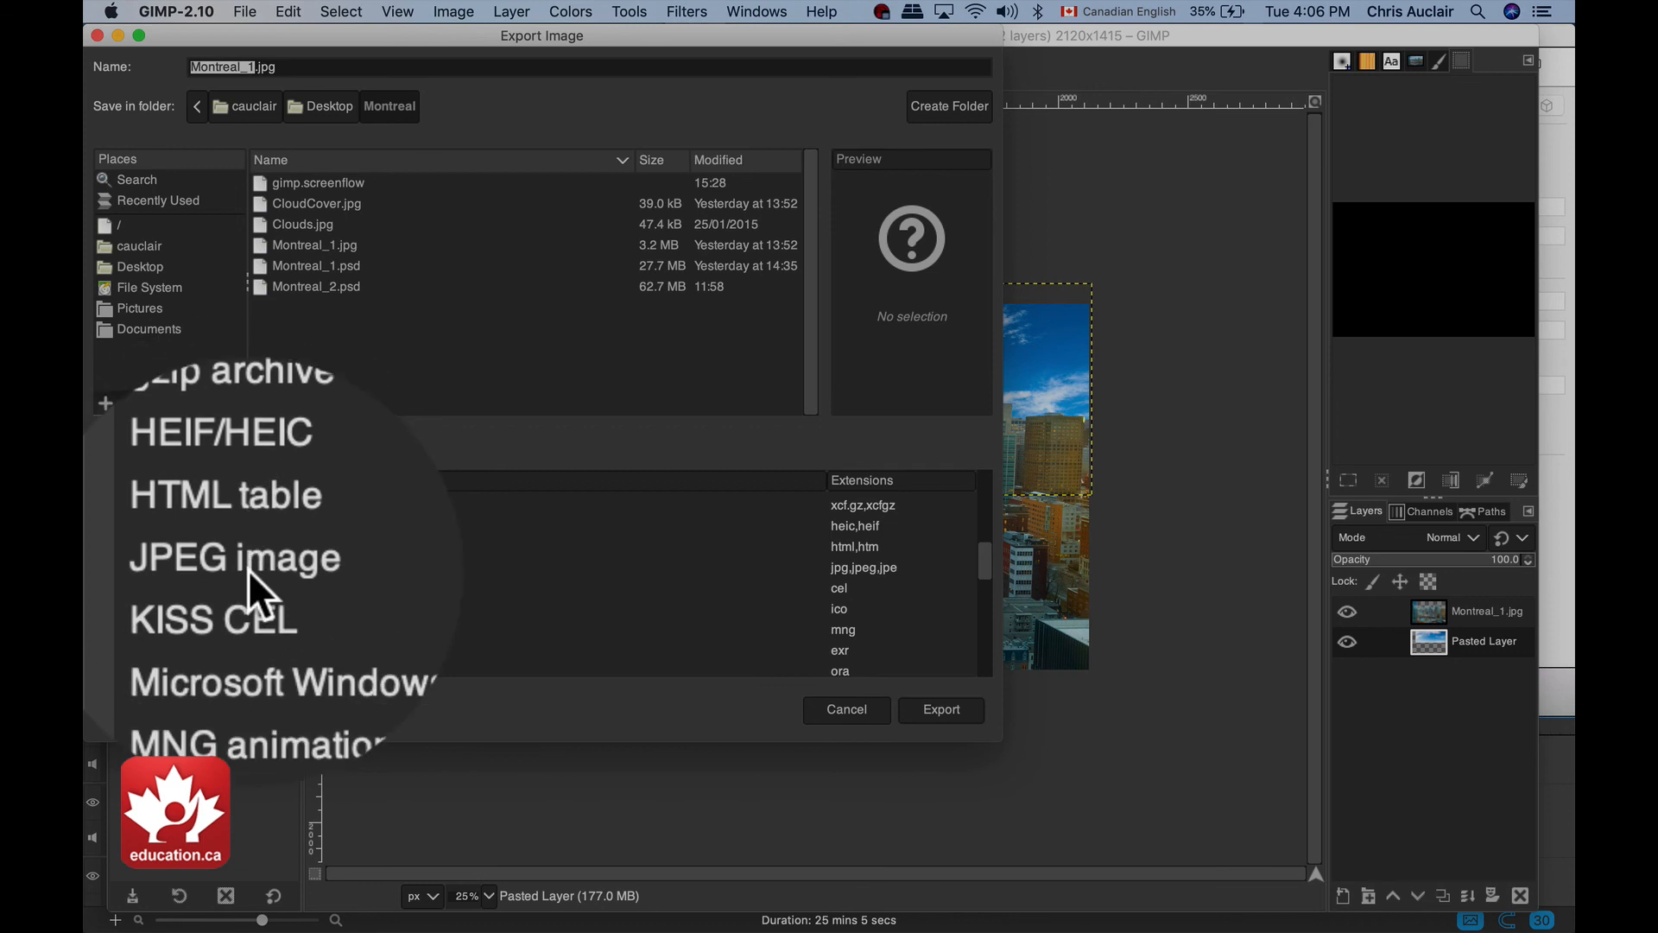
click(248, 570)
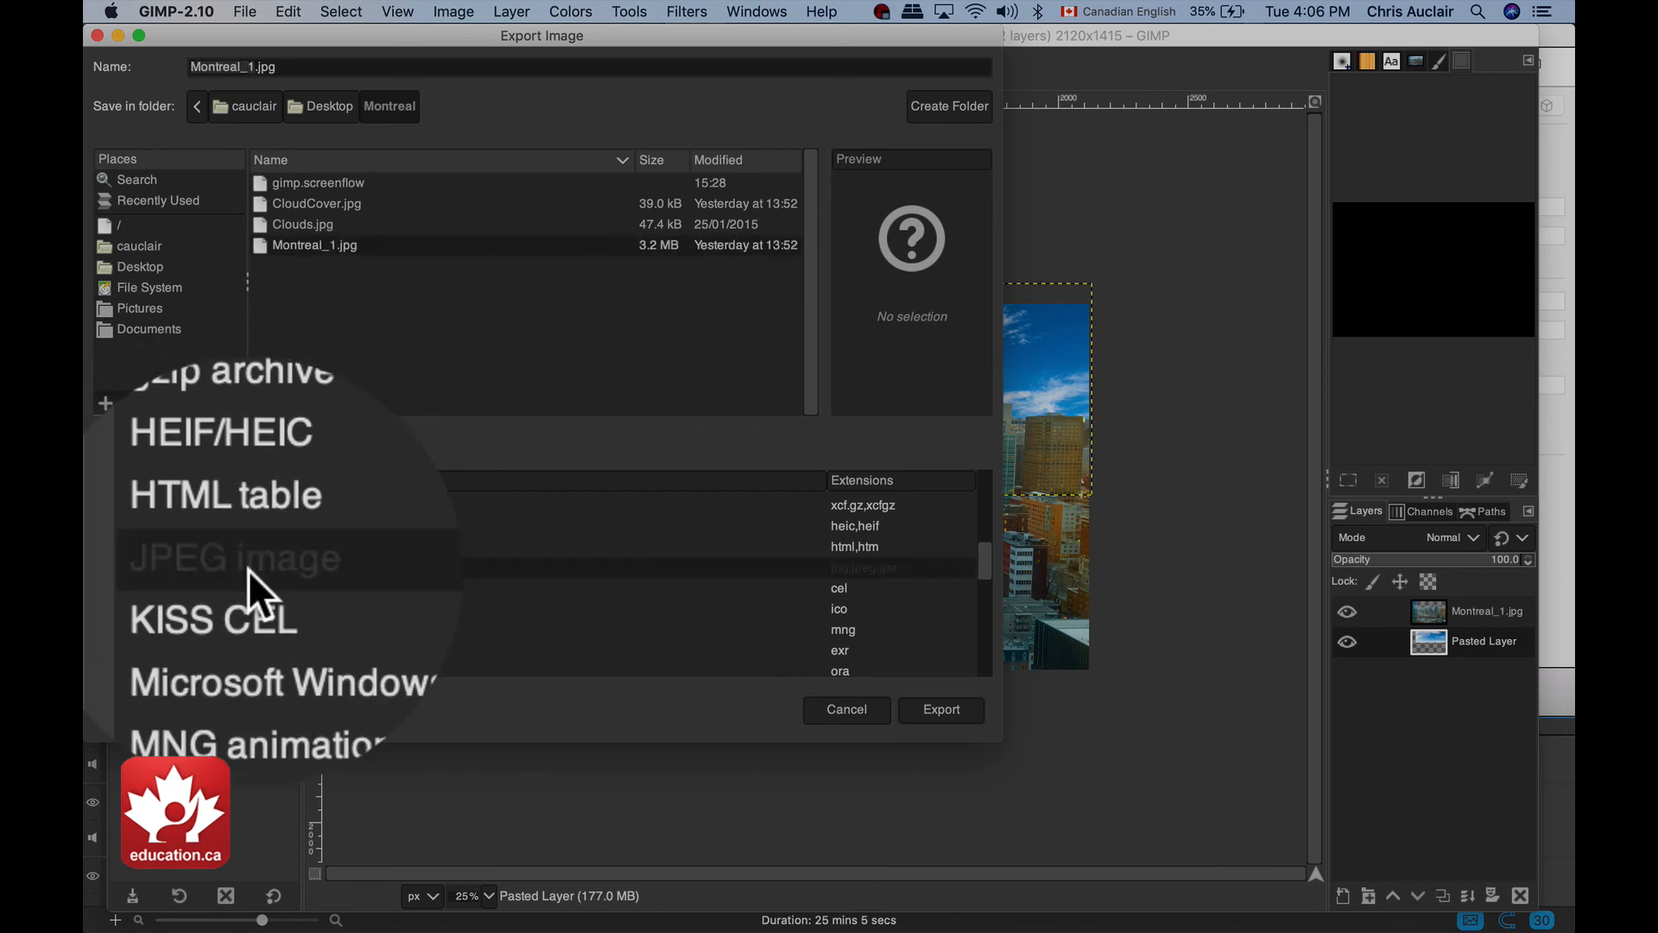
scroll(292, 593, down, 5)
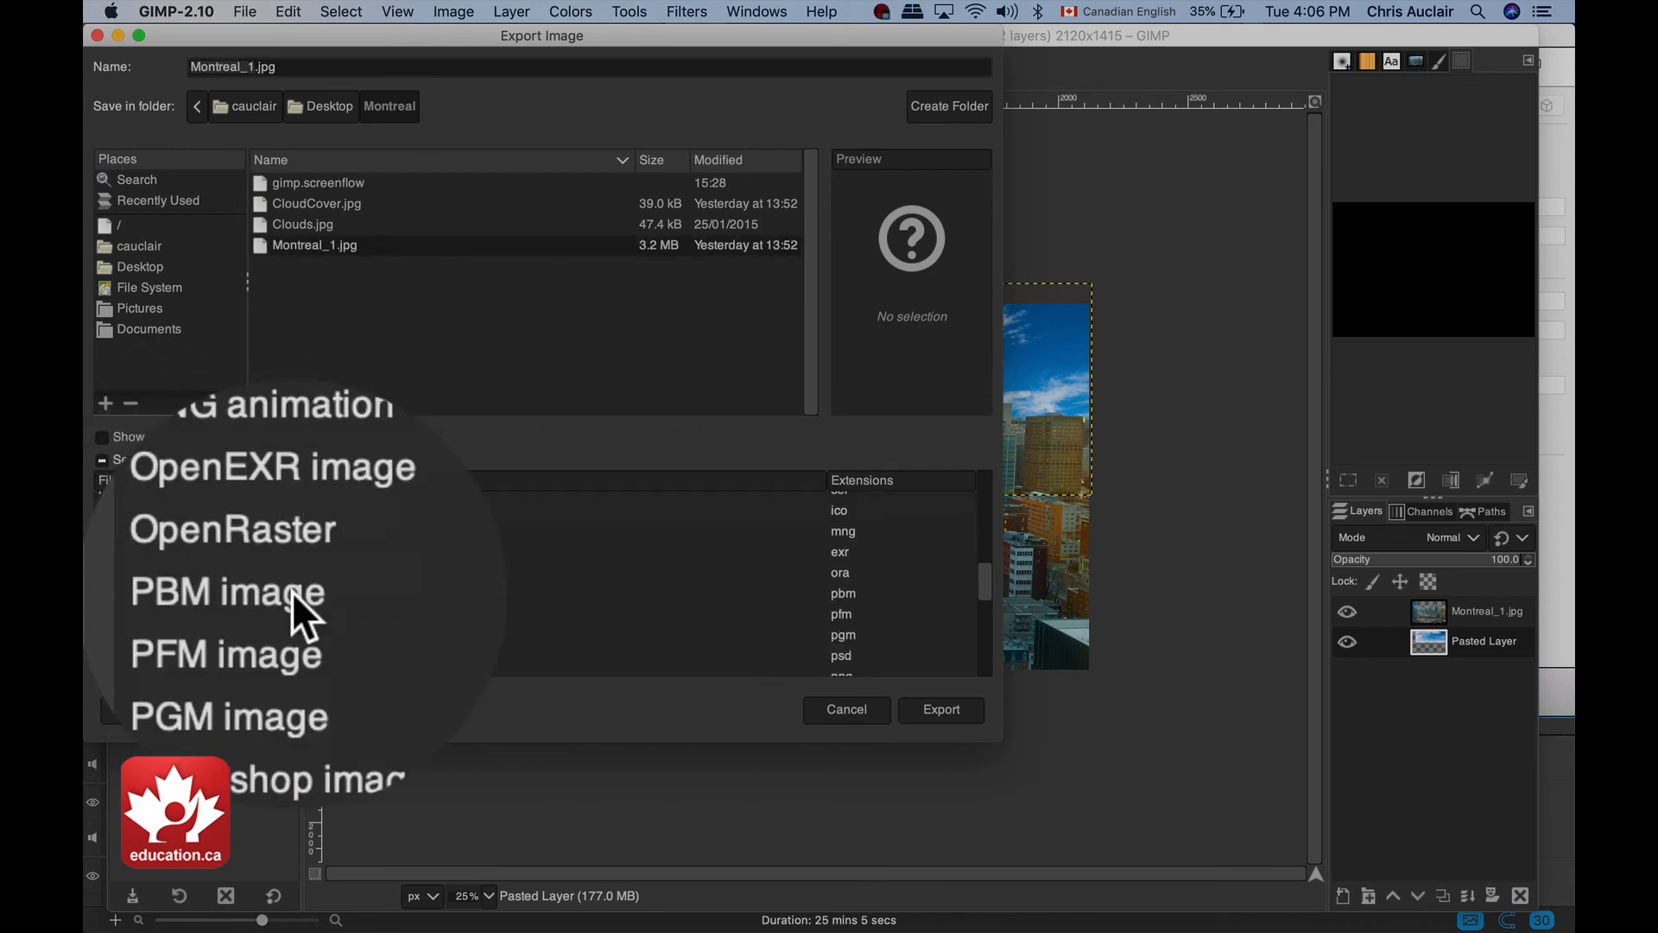
scroll(292, 593, down, 3)
click(292, 592)
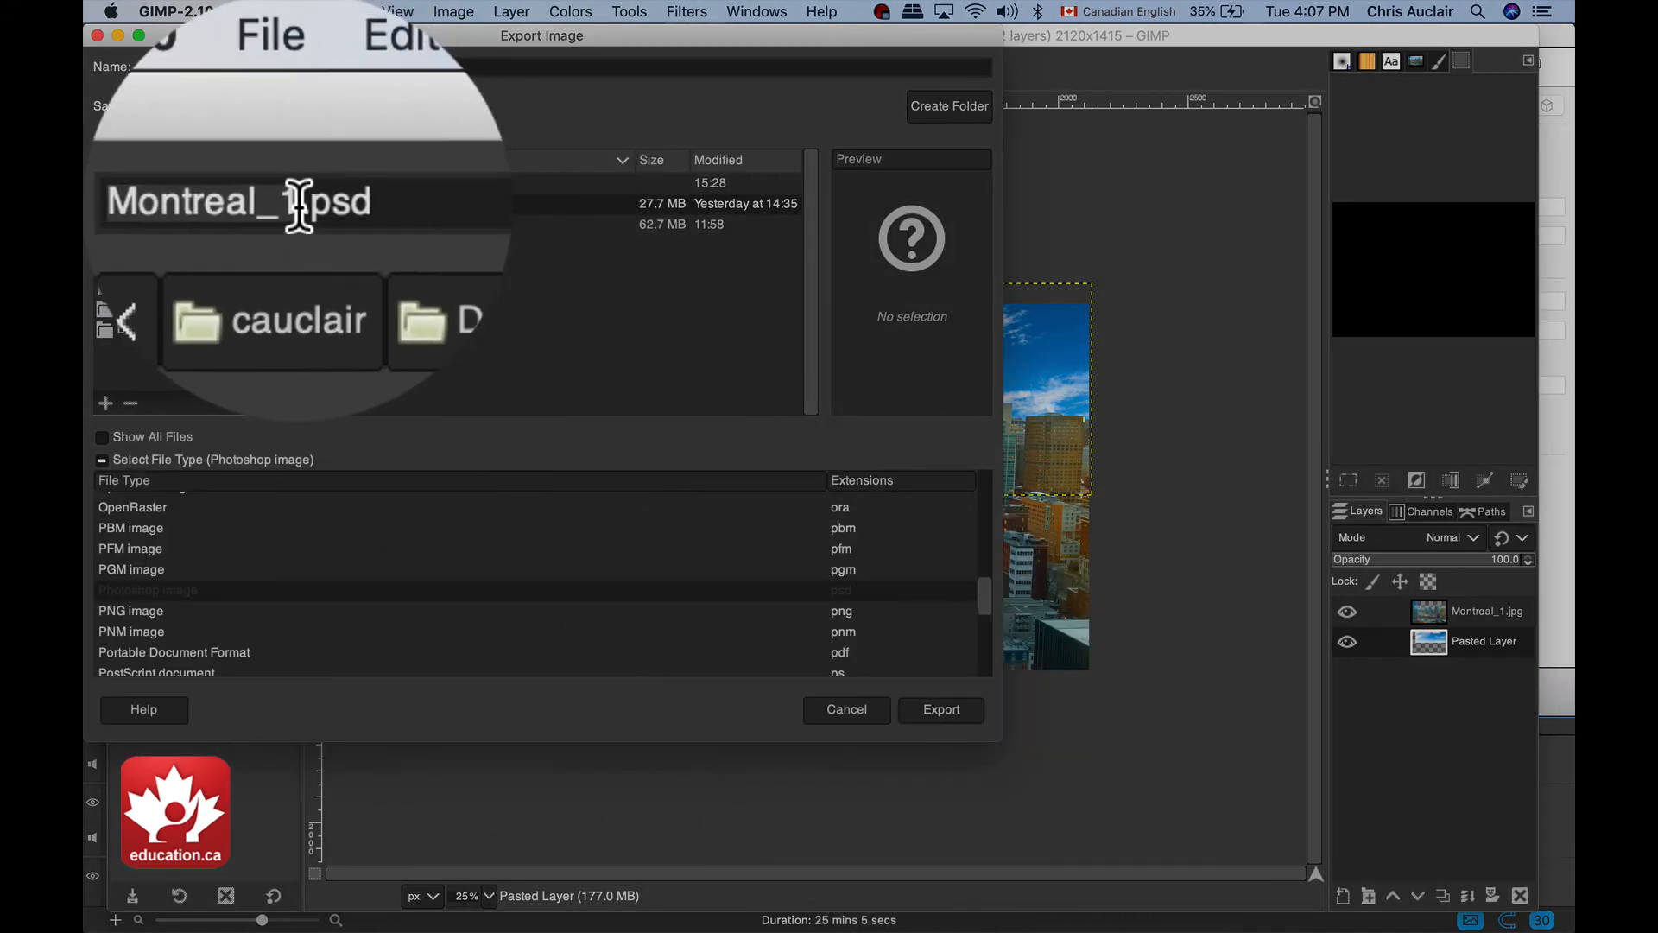
Name the export file Montreal_3.psd and export it to the Montreal folder.
click(256, 68)
key(BackSpace)
text(3)
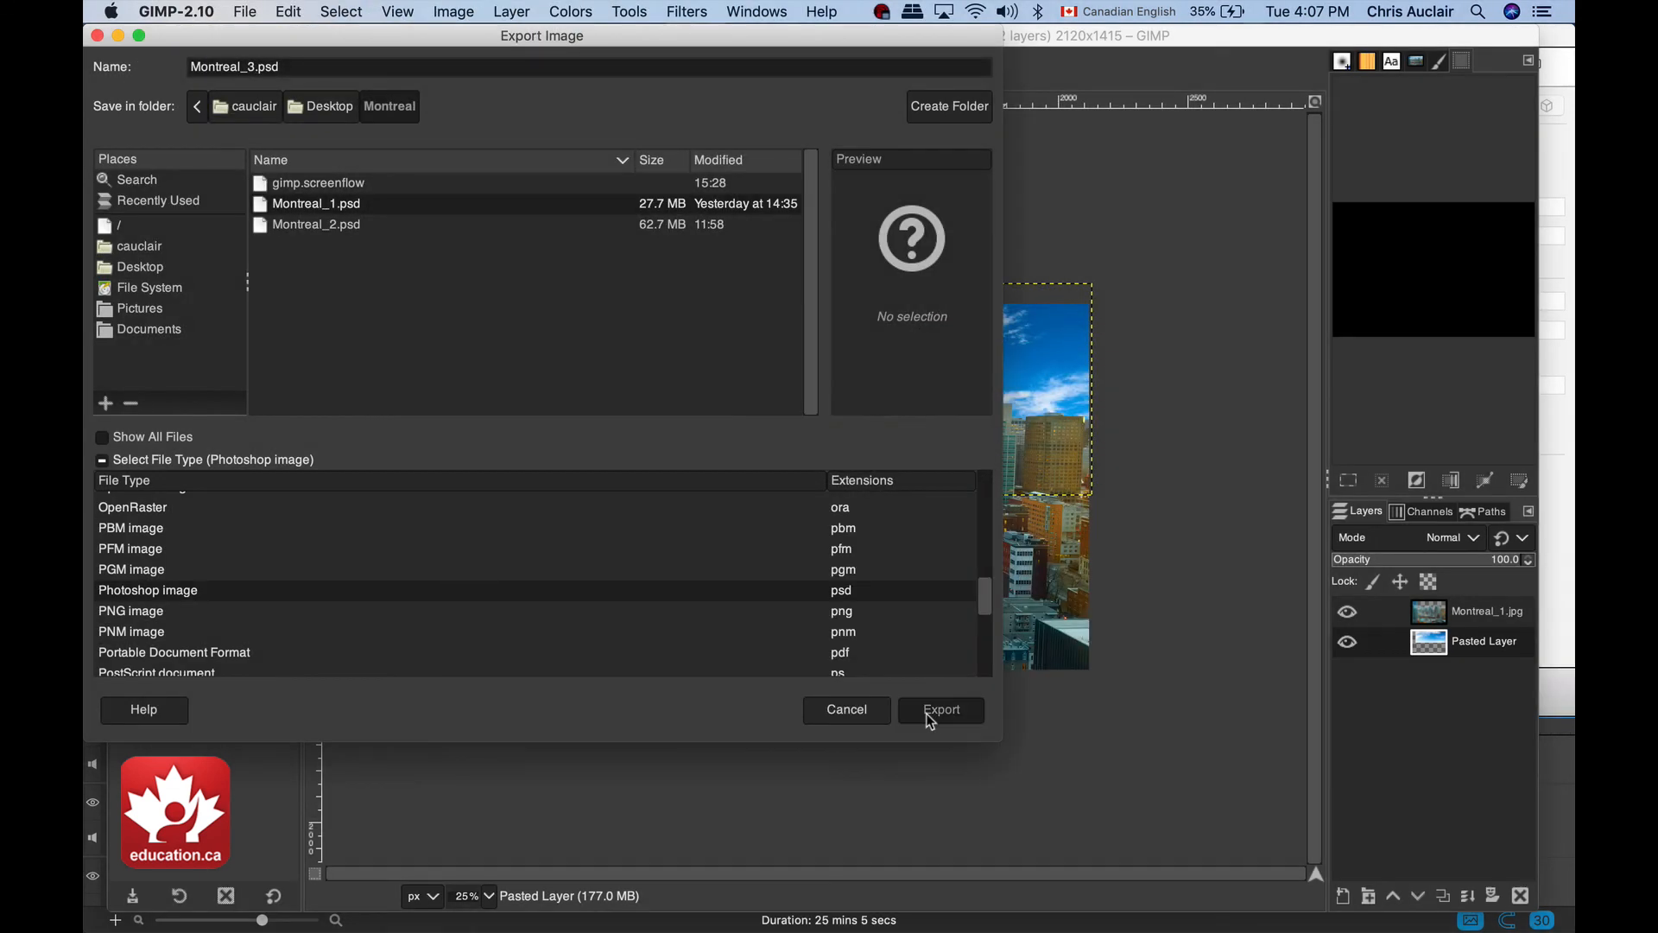
click(930, 721)
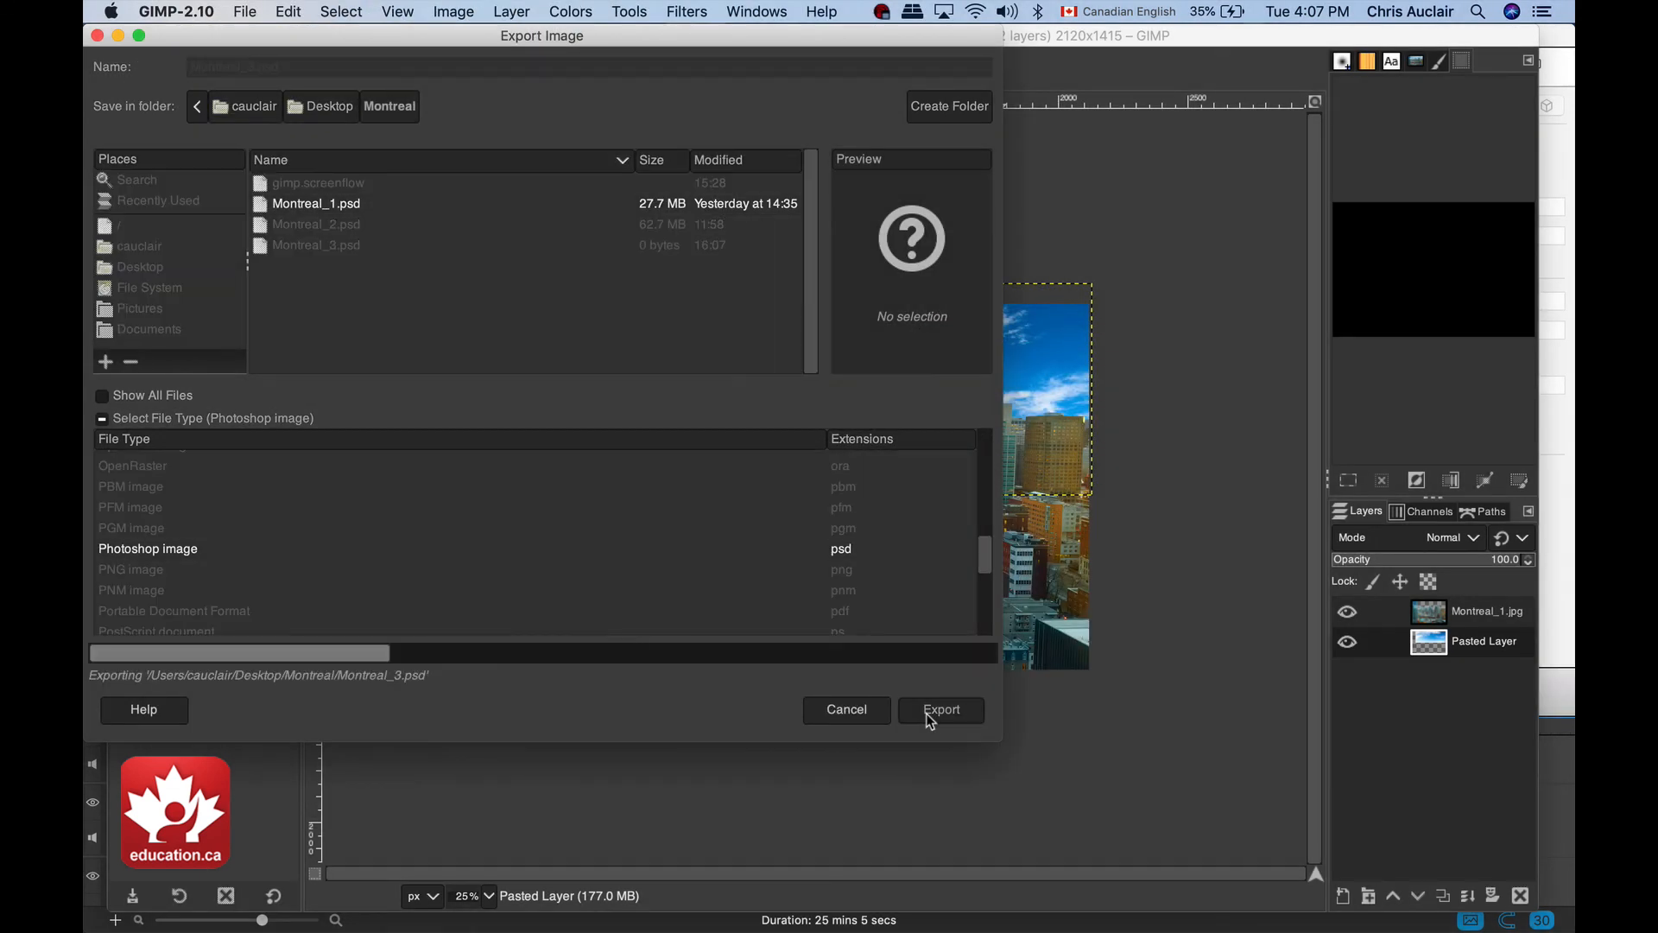